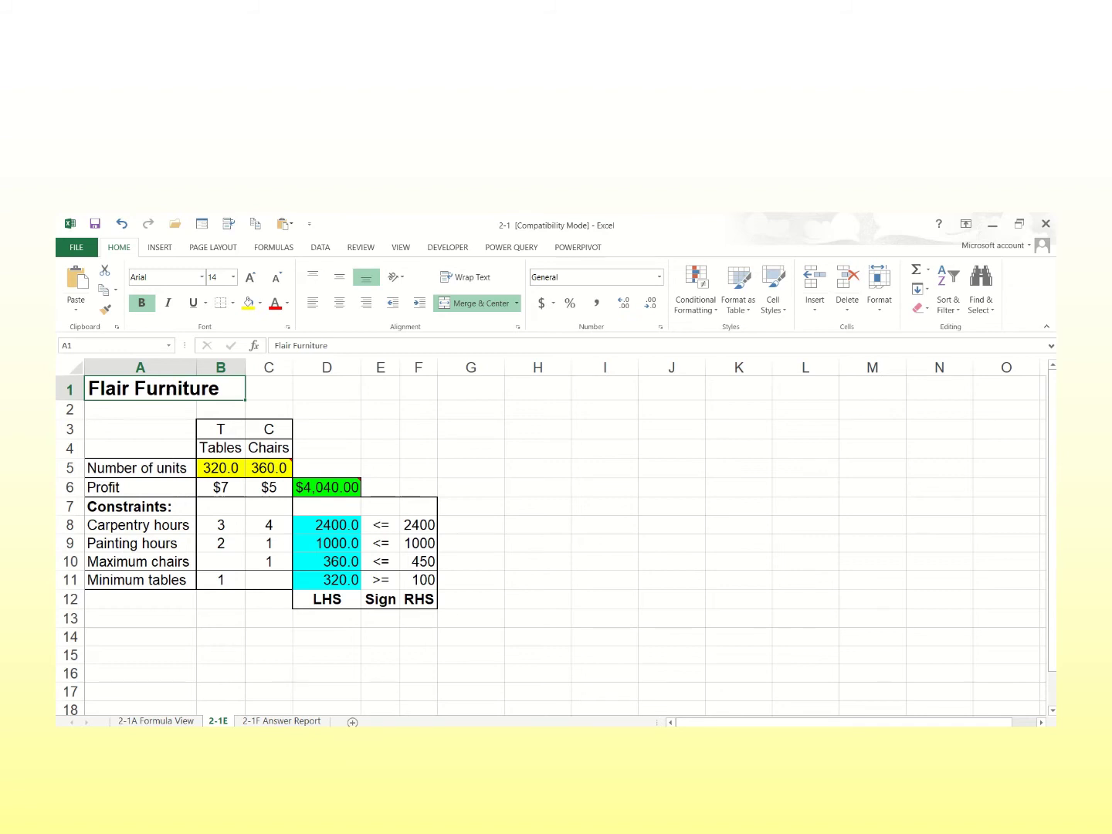
Switch to WhatsApp and look through the business modelling group chat for the shared chapter Excel data files.
mouse_move(190, 761)
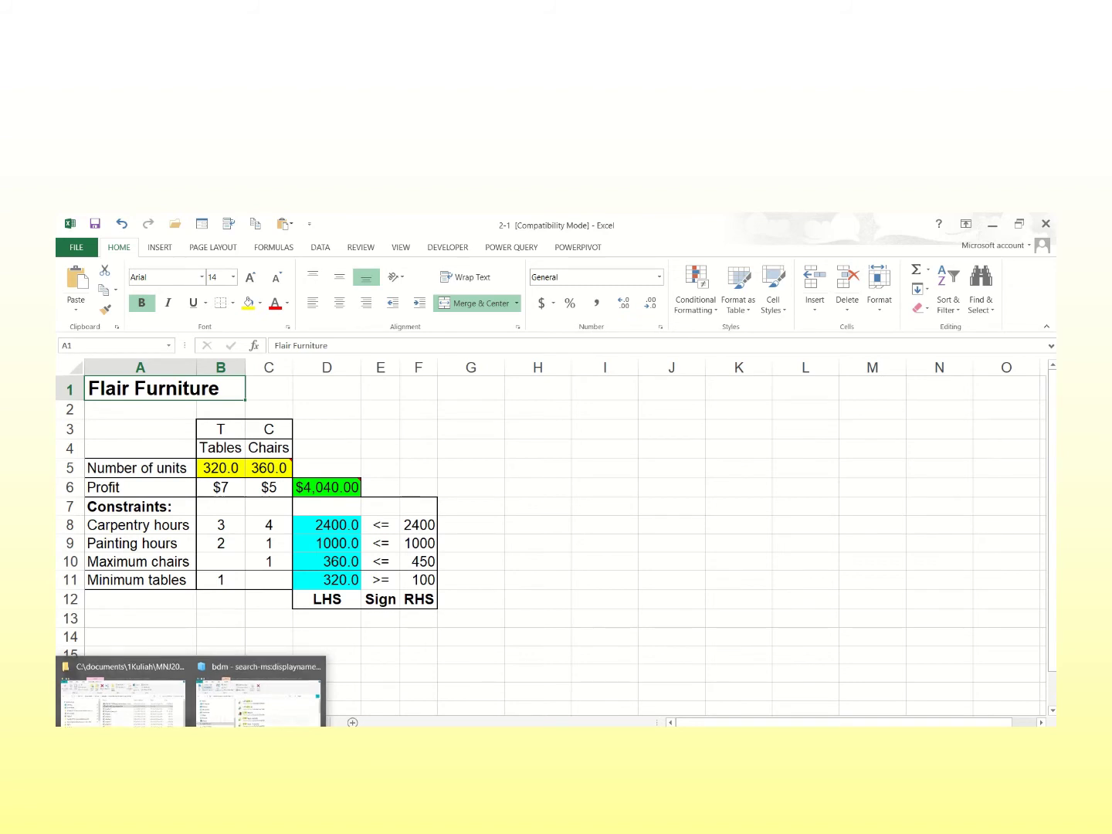
mouse_move(526, 761)
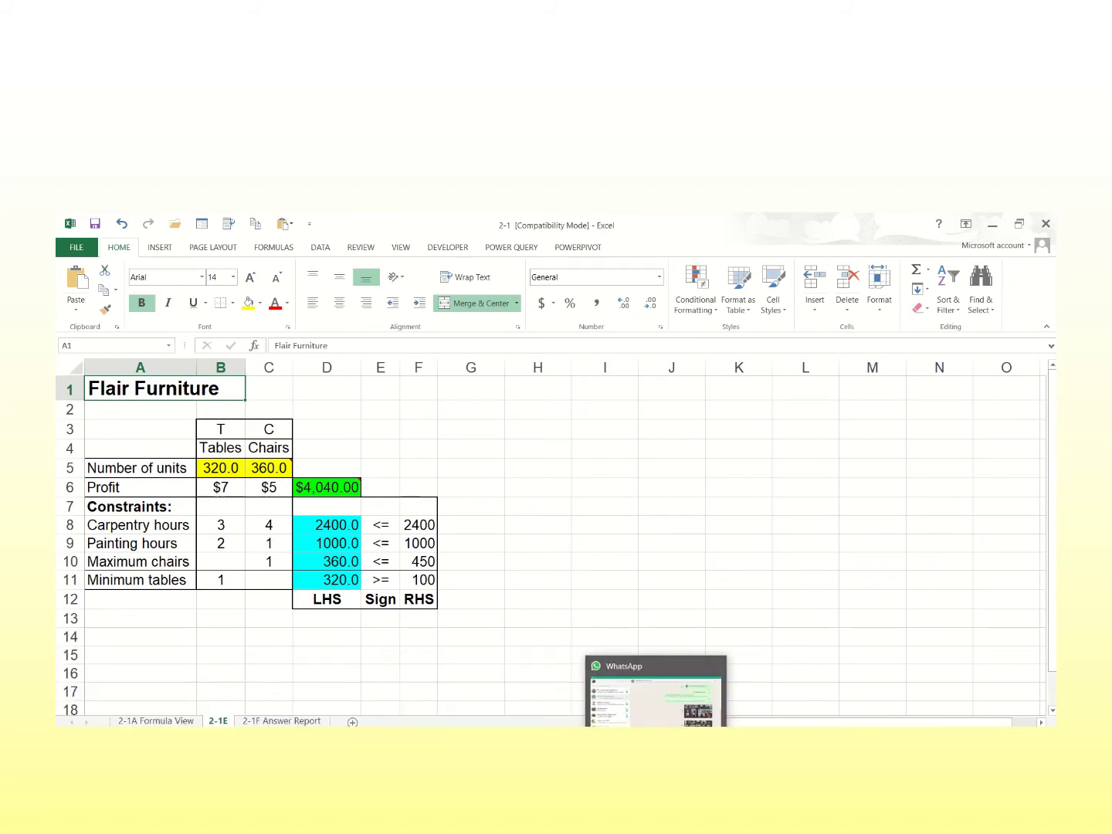
click(655, 761)
scroll(752, 665, up, 8)
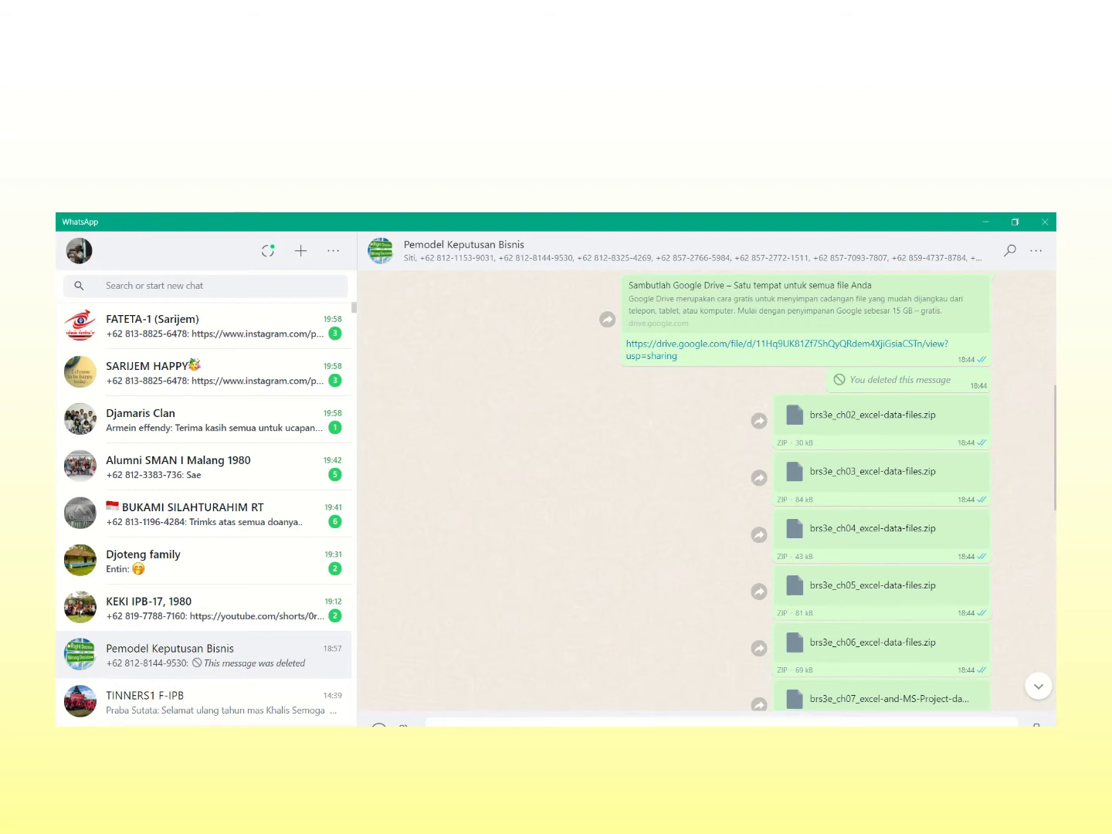
Switch to the 2-3 workbook in Excel and maximize its window.
mouse_move(267, 746)
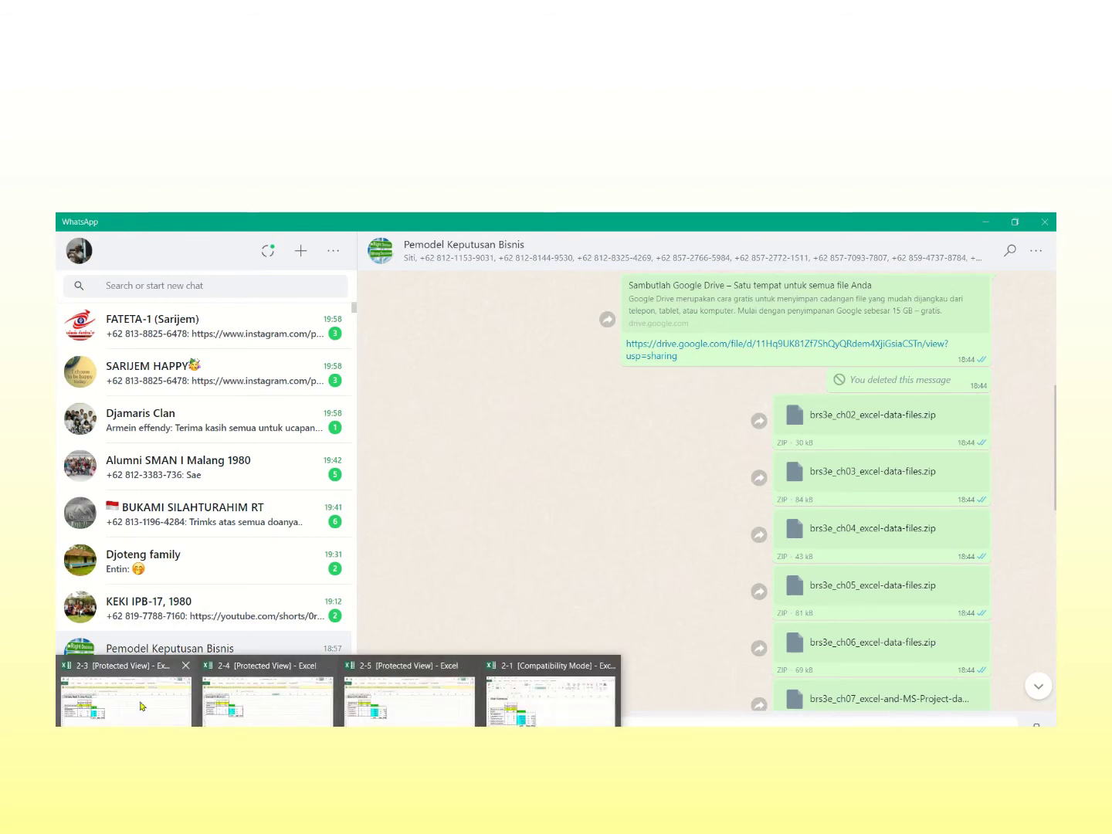
click(397, 671)
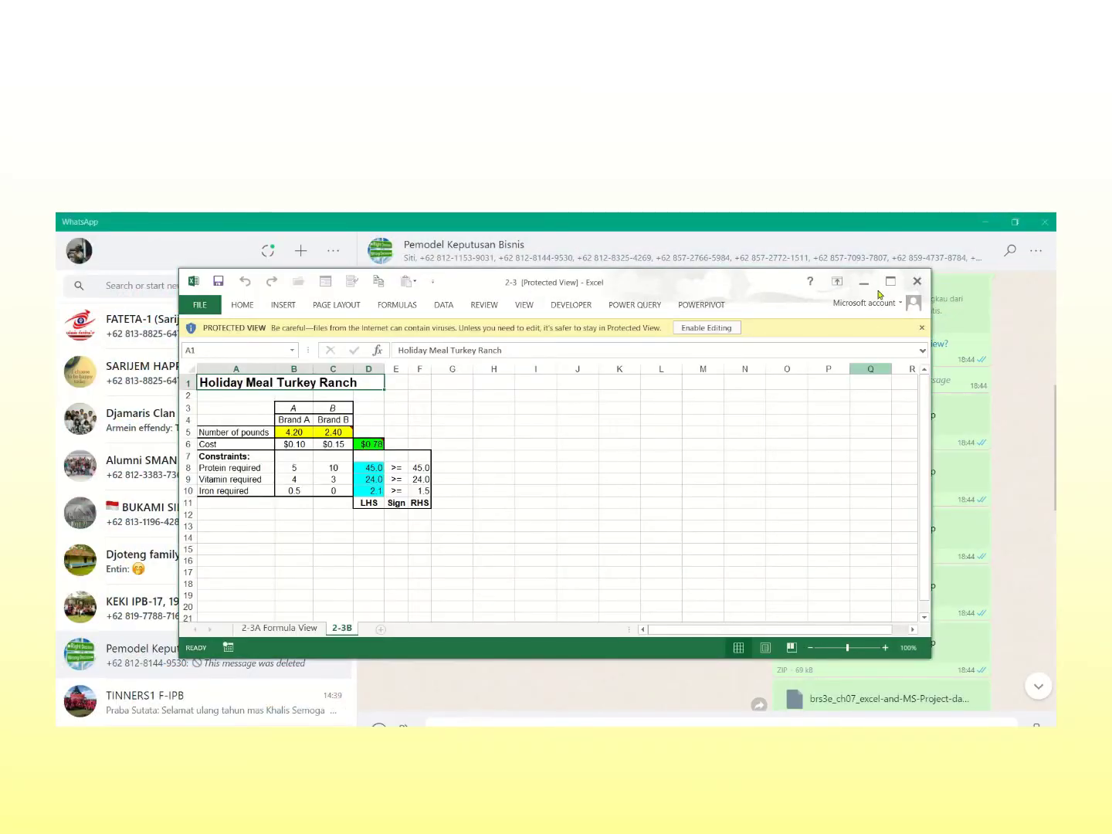
click(890, 281)
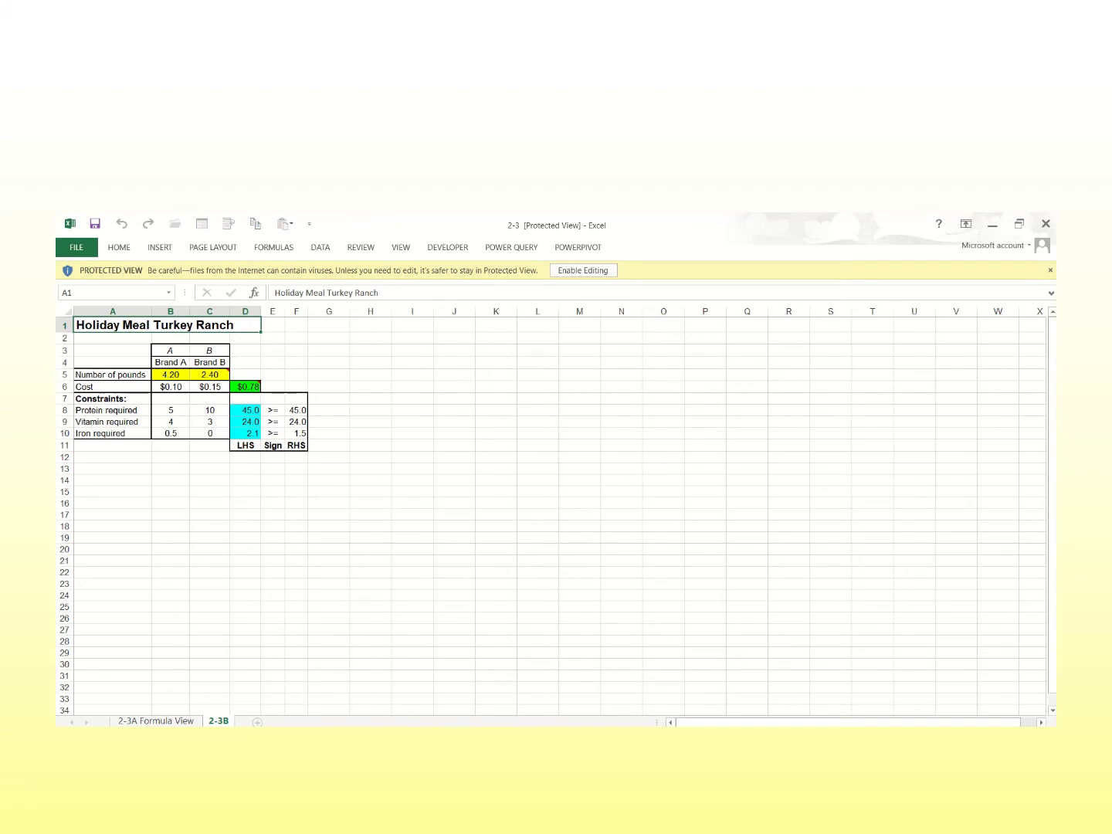
Switch to the 2-1 workbook and enlarge the view of the Flair Furniture model.
click(267, 746)
click(505, 698)
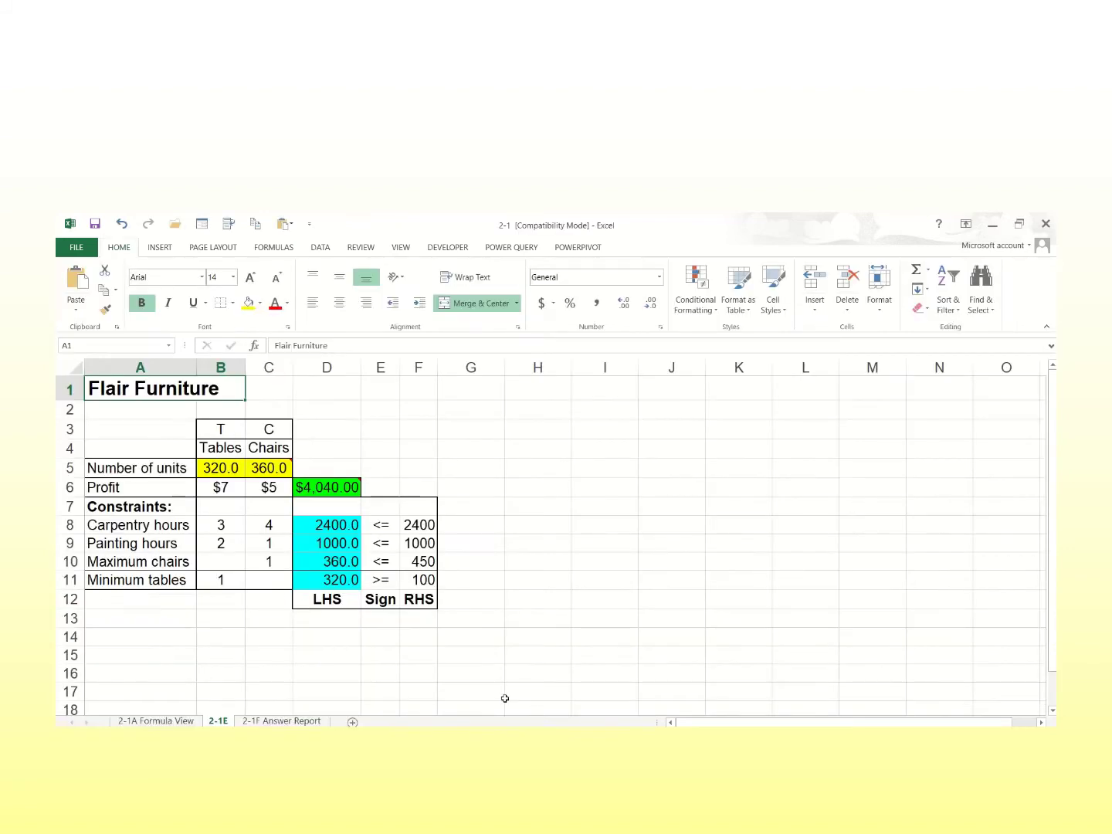
scroll(505, 698, up, 2)
scroll(505, 698, down, 1)
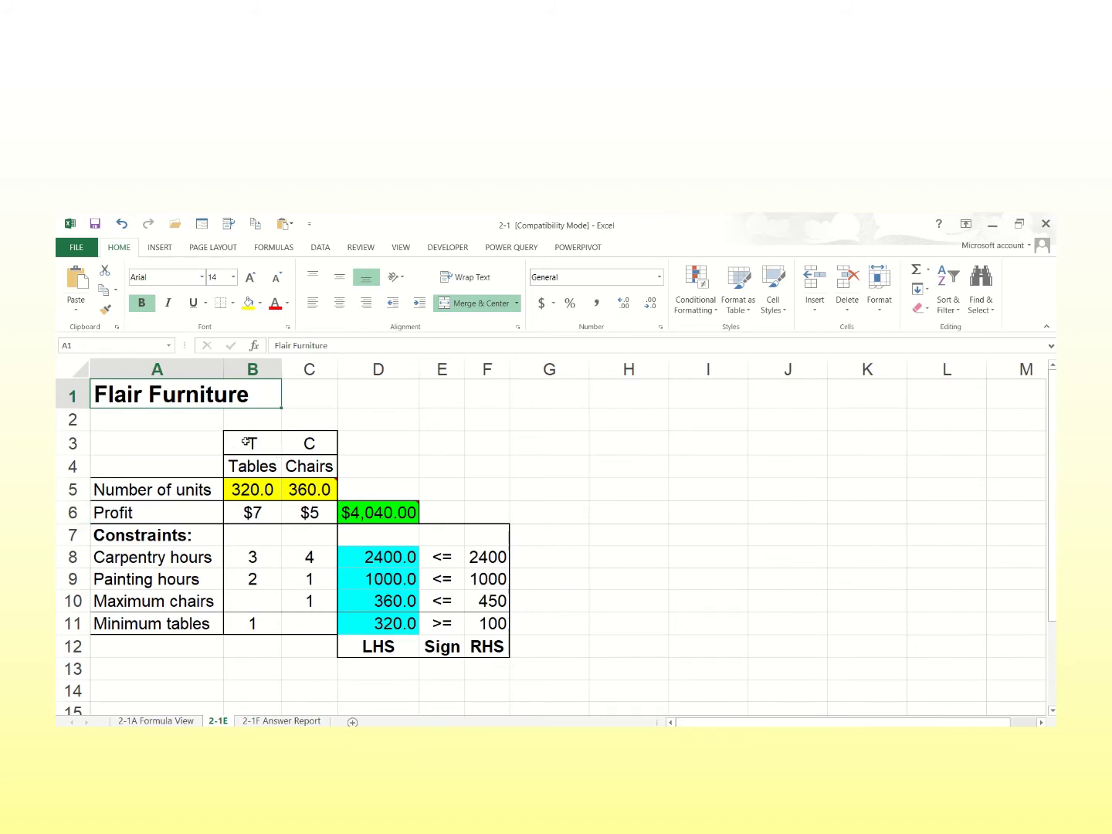
Replace the product headings in B4 and C4 with Meja and Kursi.
drag(246, 441, 309, 445)
click(254, 467)
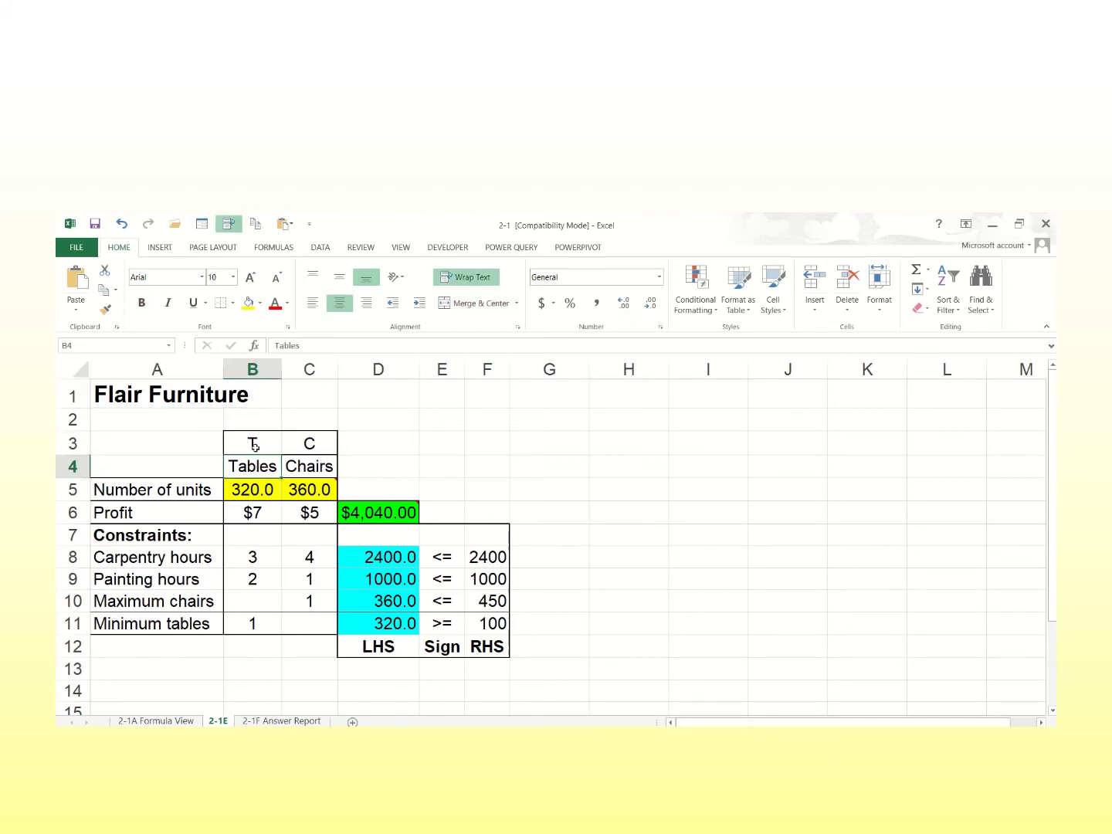
click(326, 467)
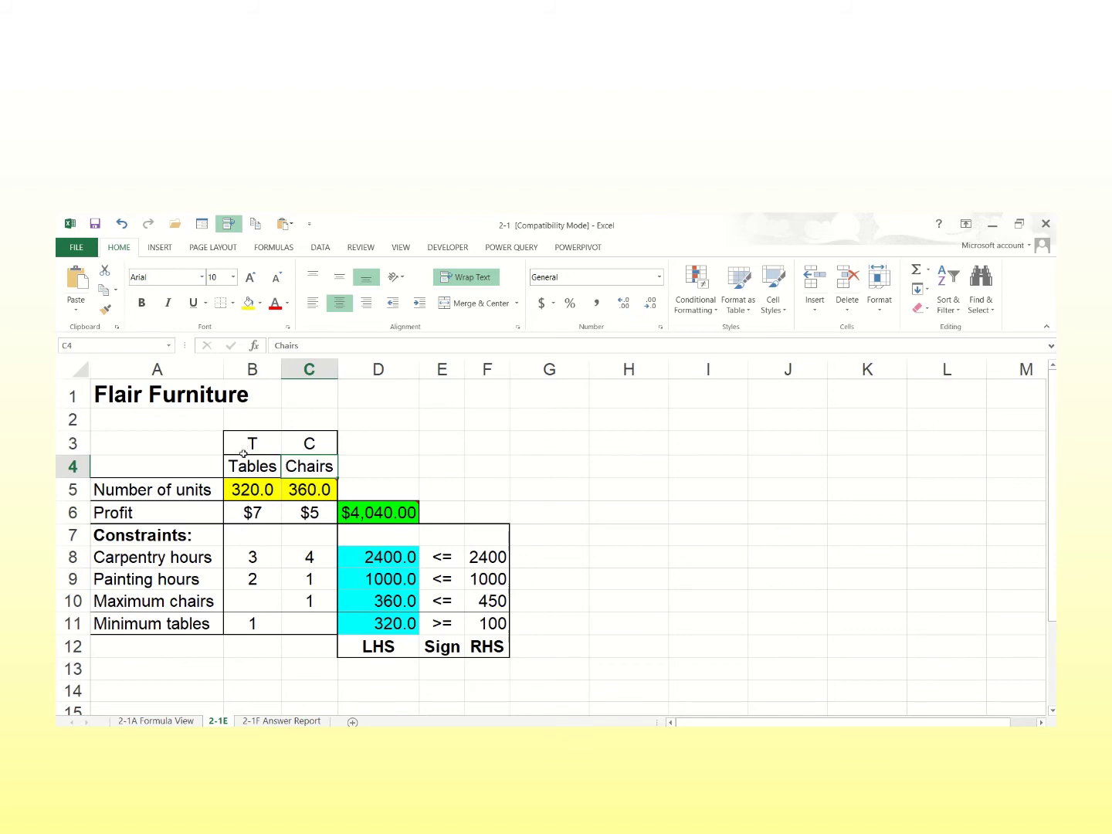
click(248, 464)
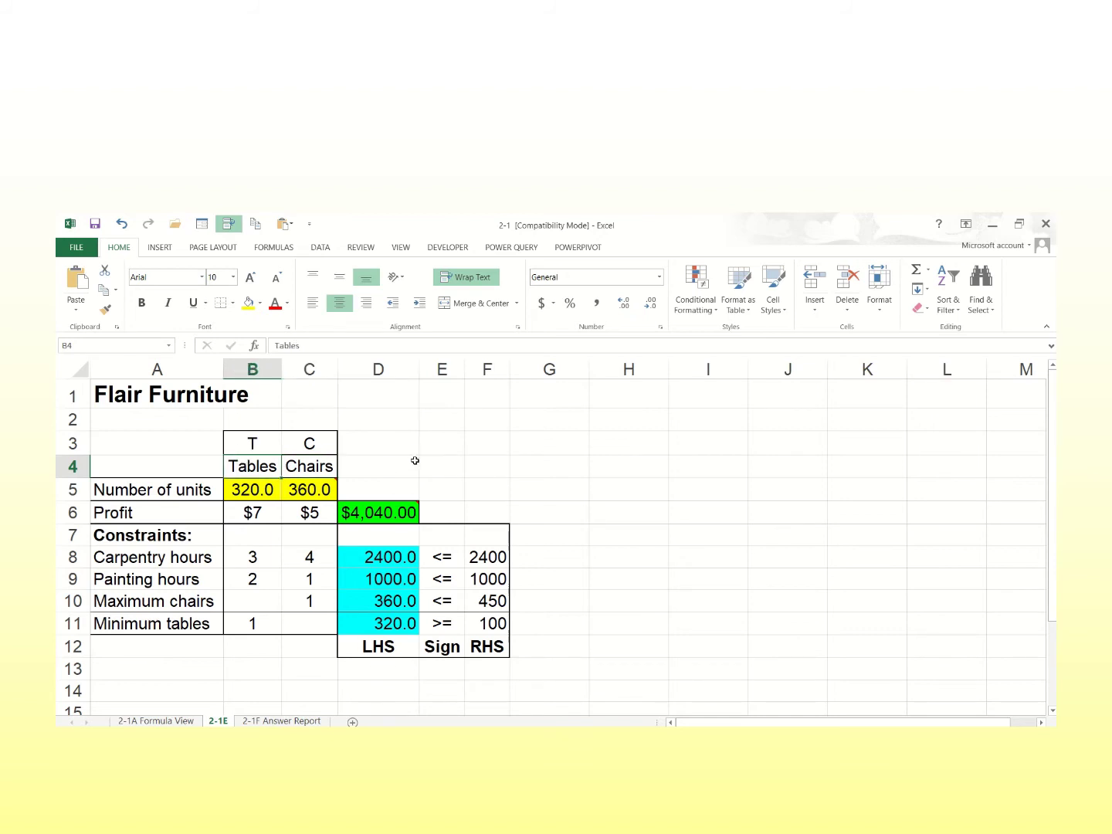
text(Meja)
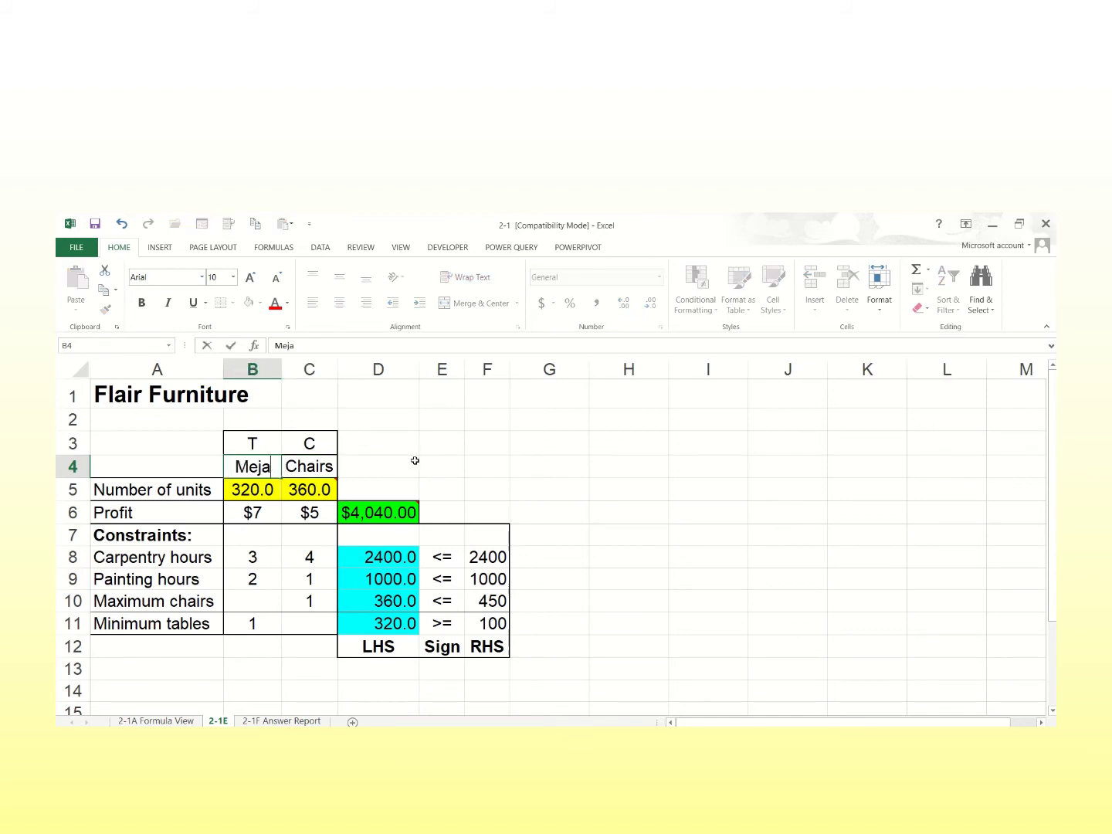
key(Tab)
text(Kursi)
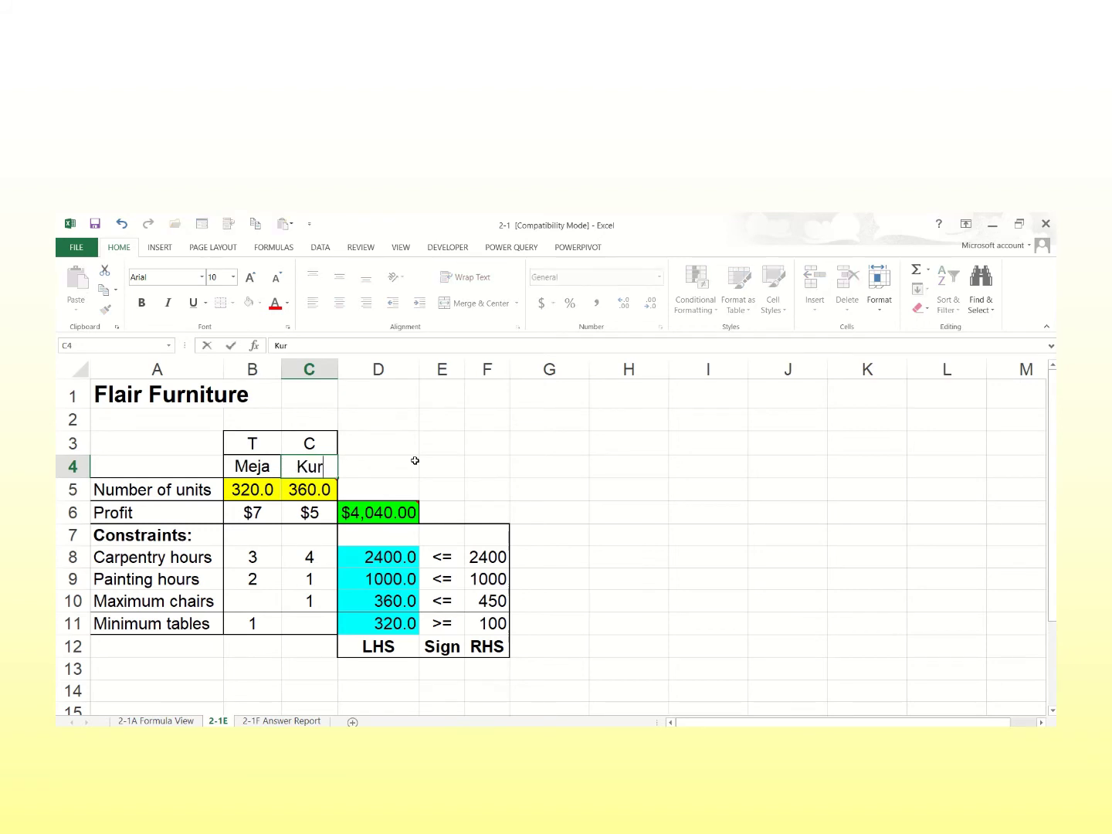
click(638, 460)
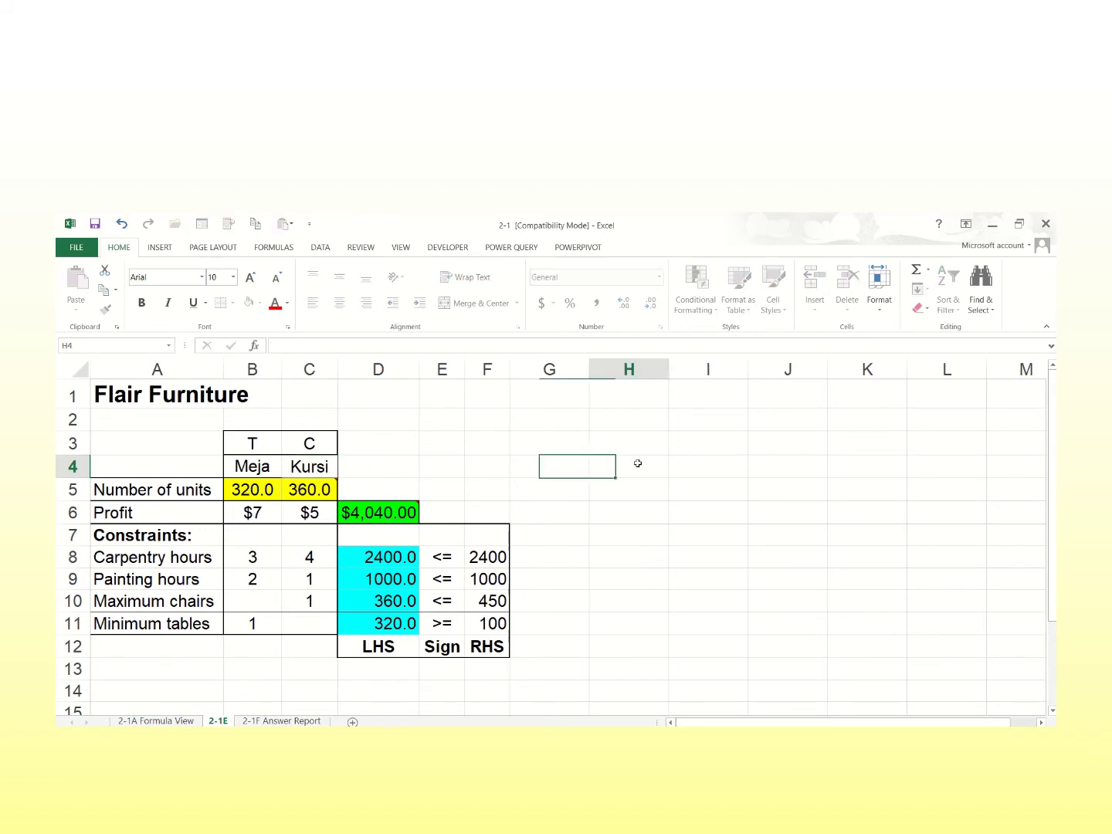
click(147, 495)
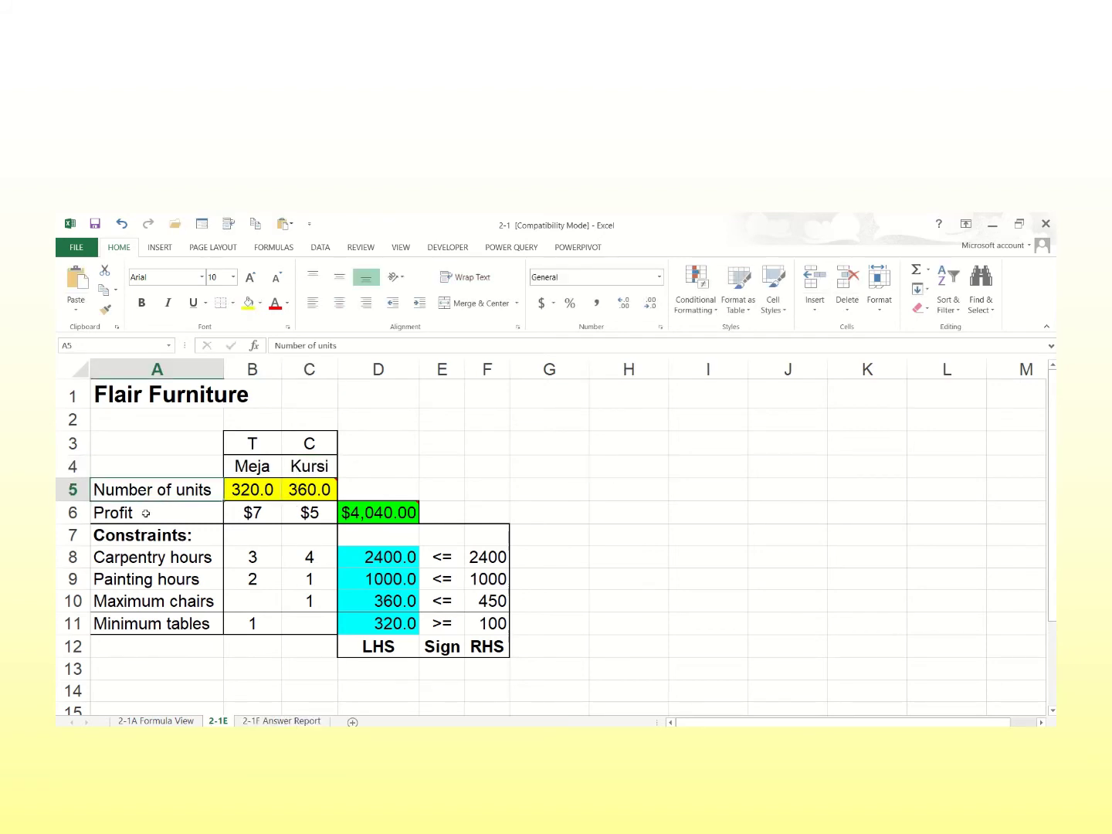
click(129, 558)
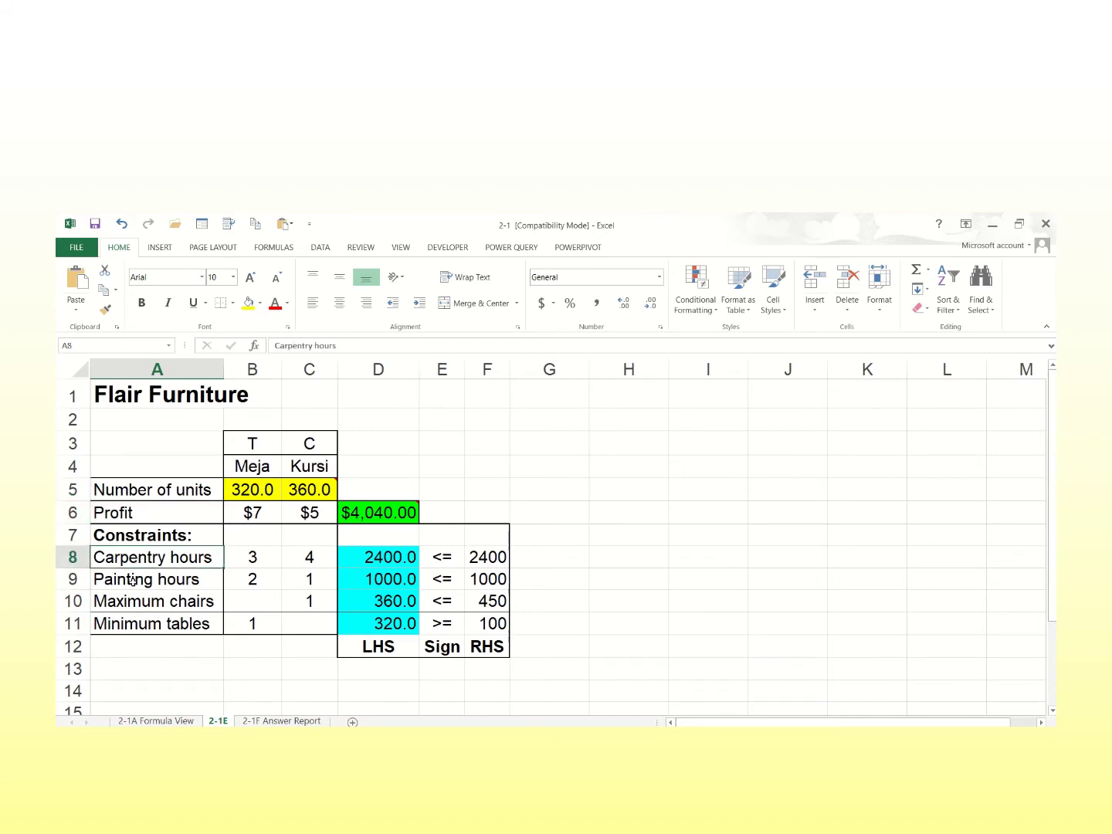
click(131, 581)
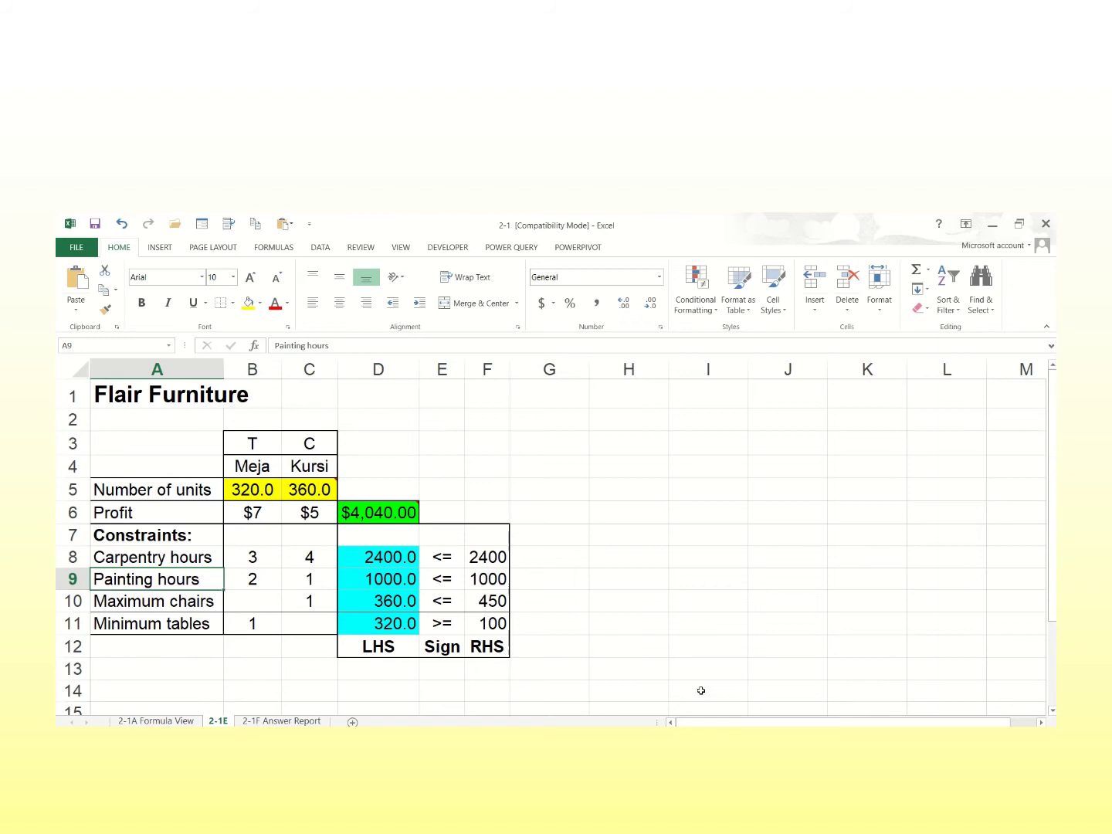
Enable the Solver Add-in among the available Excel add-ins.
click(71, 246)
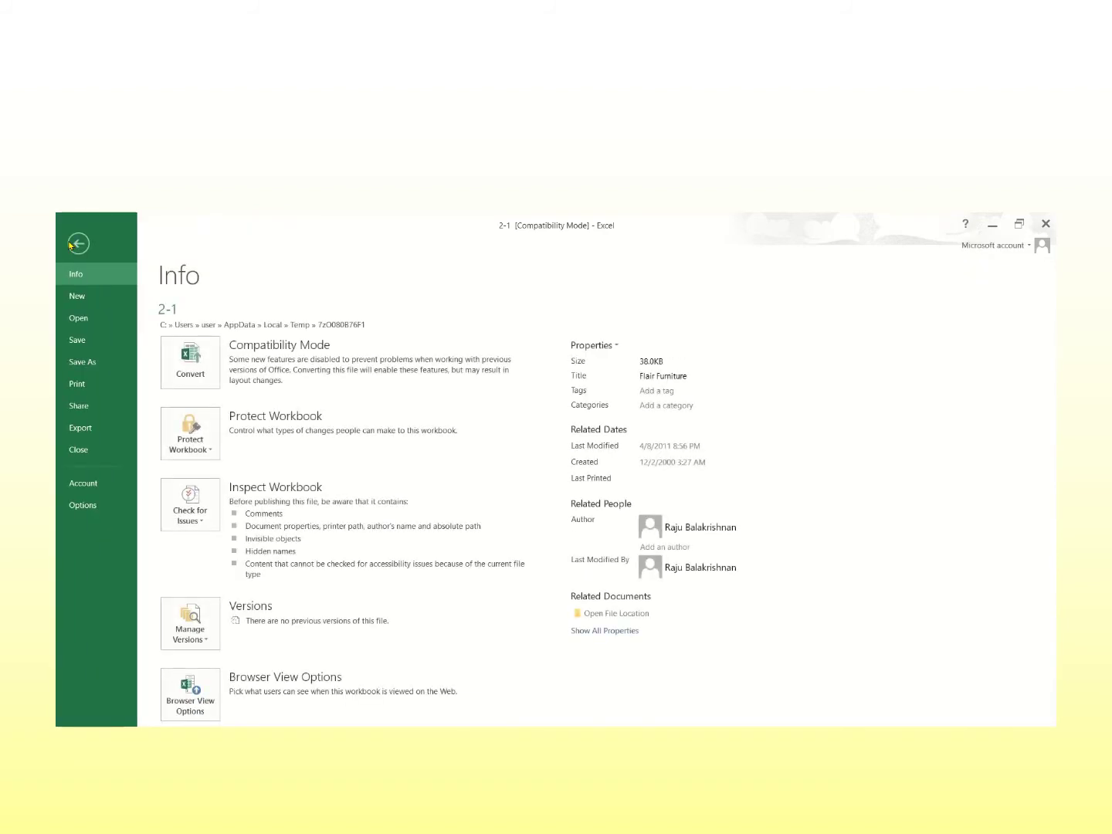
click(83, 506)
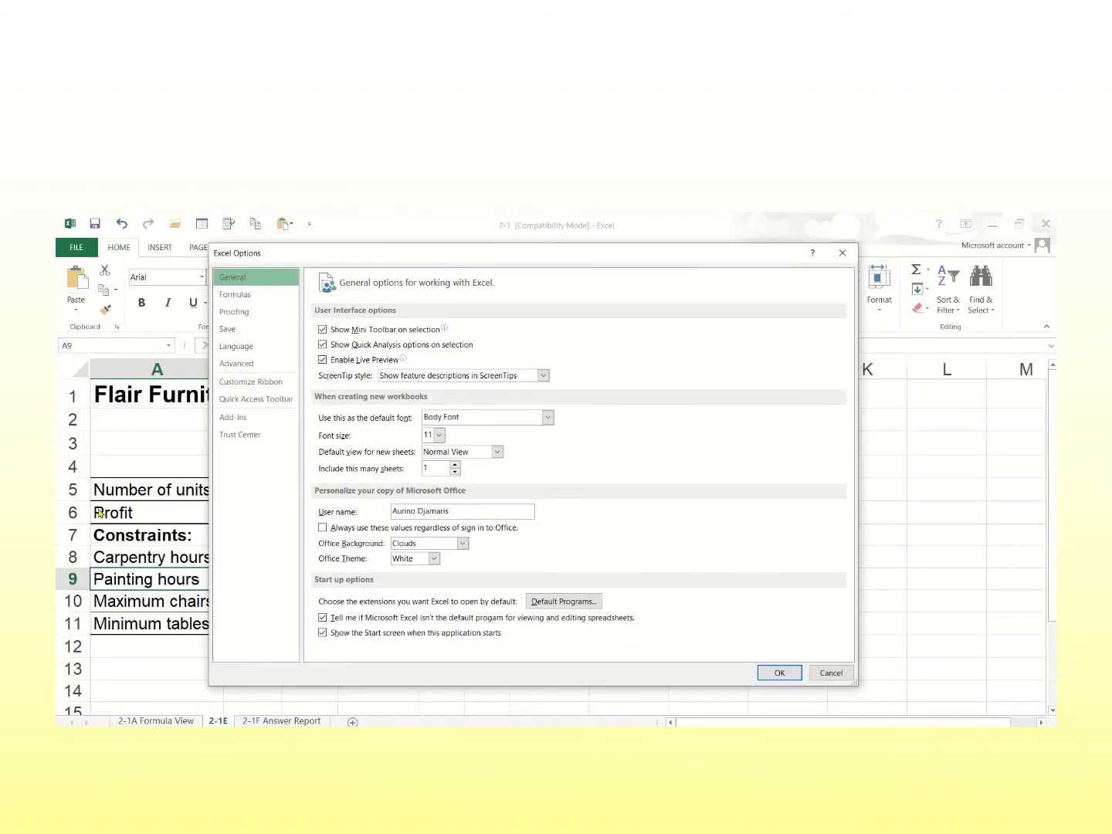
click(246, 423)
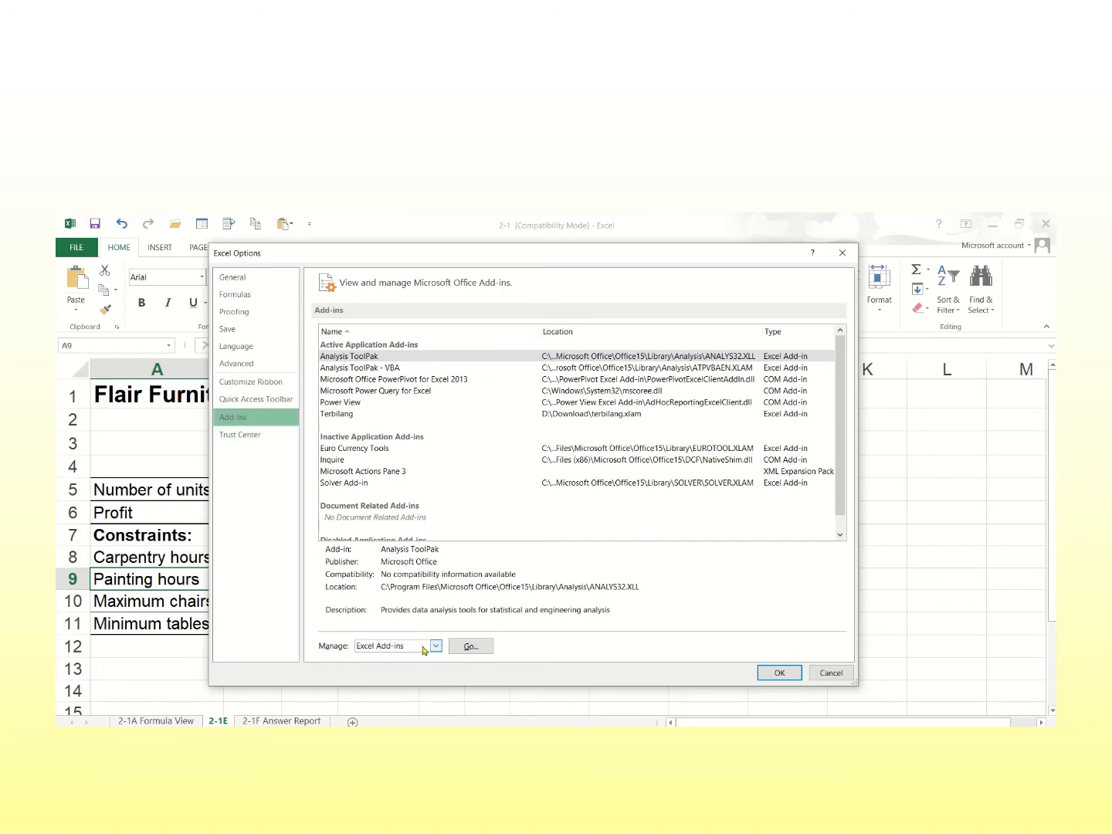
click(482, 651)
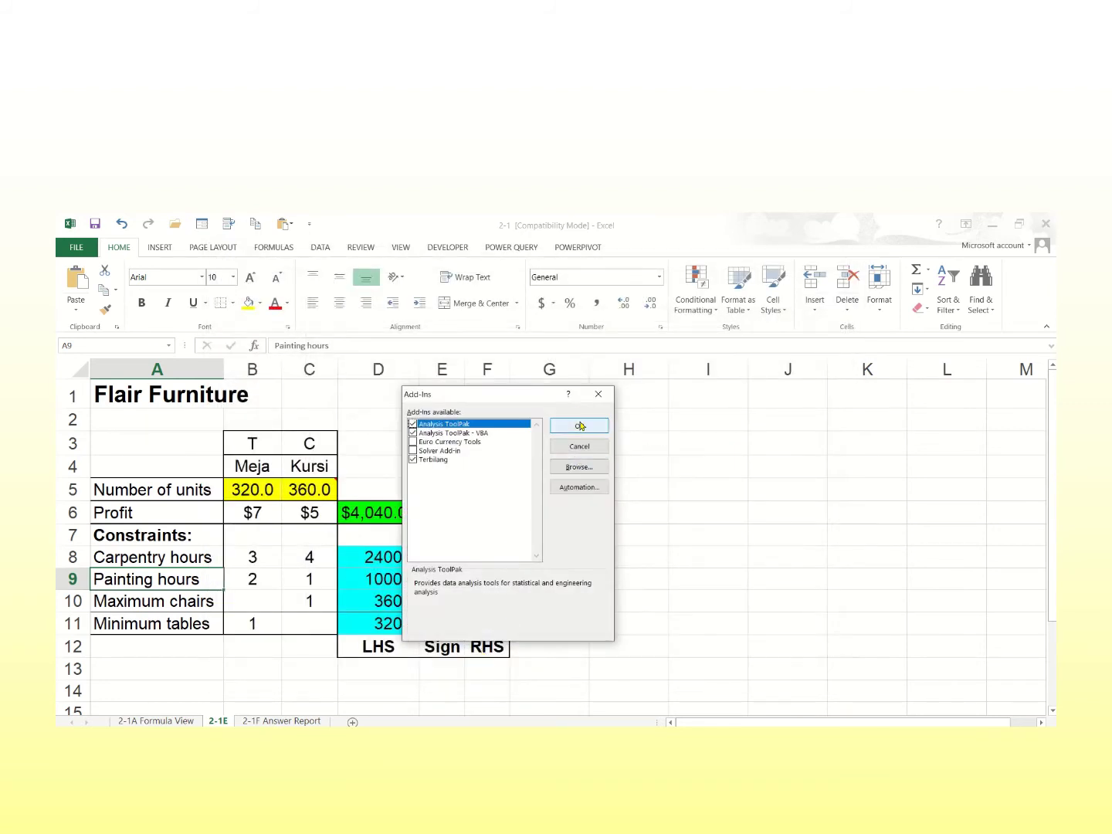
click(413, 451)
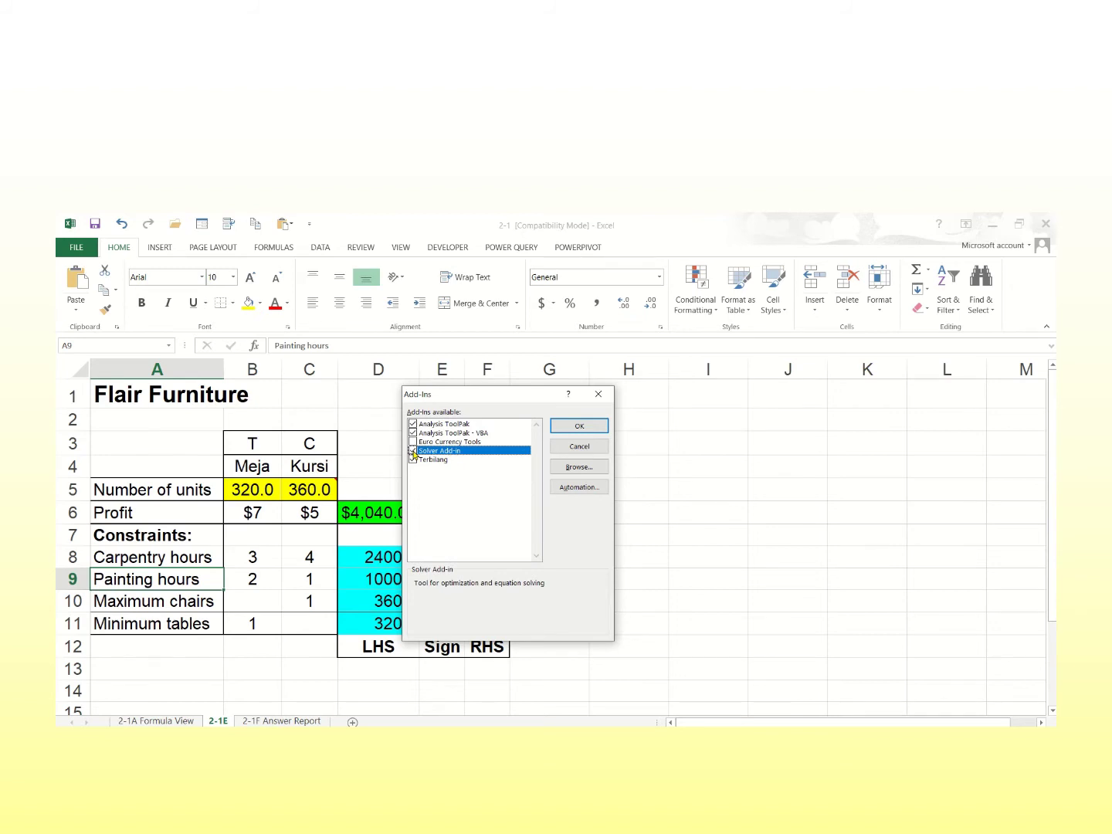
click(601, 428)
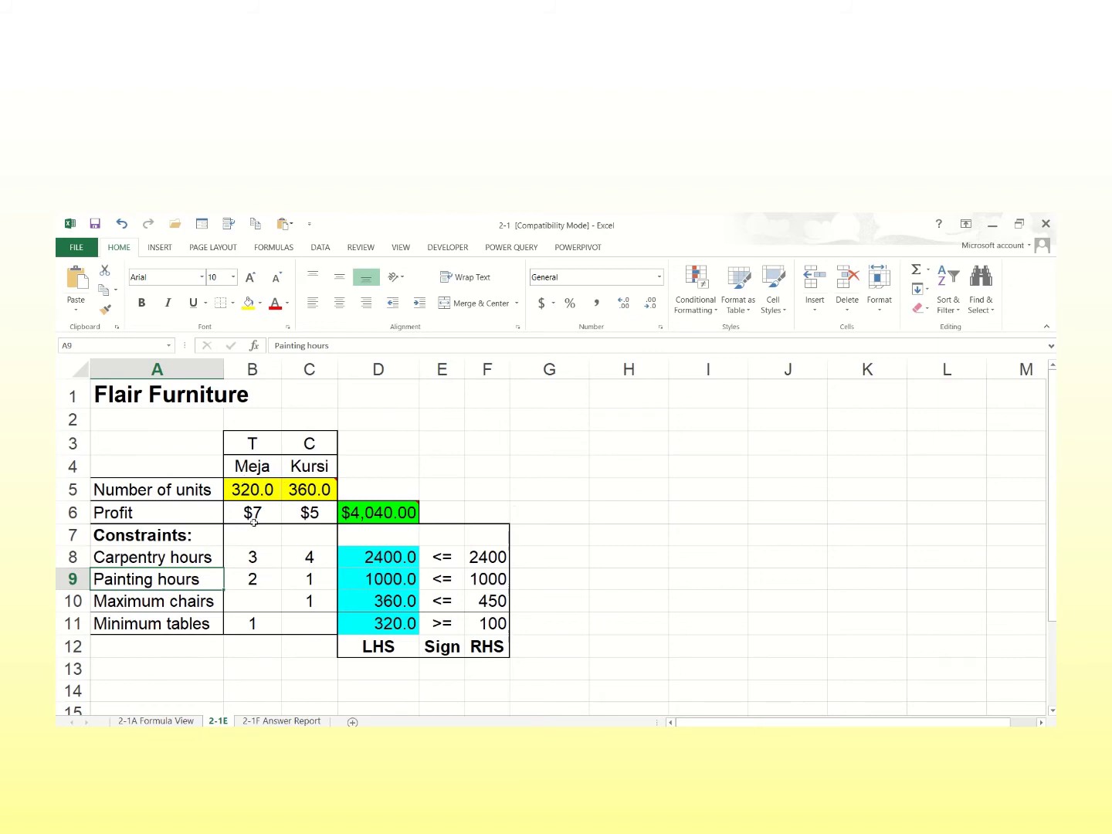
Try inserting a column after Kursi with the heading Packing in D4, and undo both the heading and the insertion.
click(144, 491)
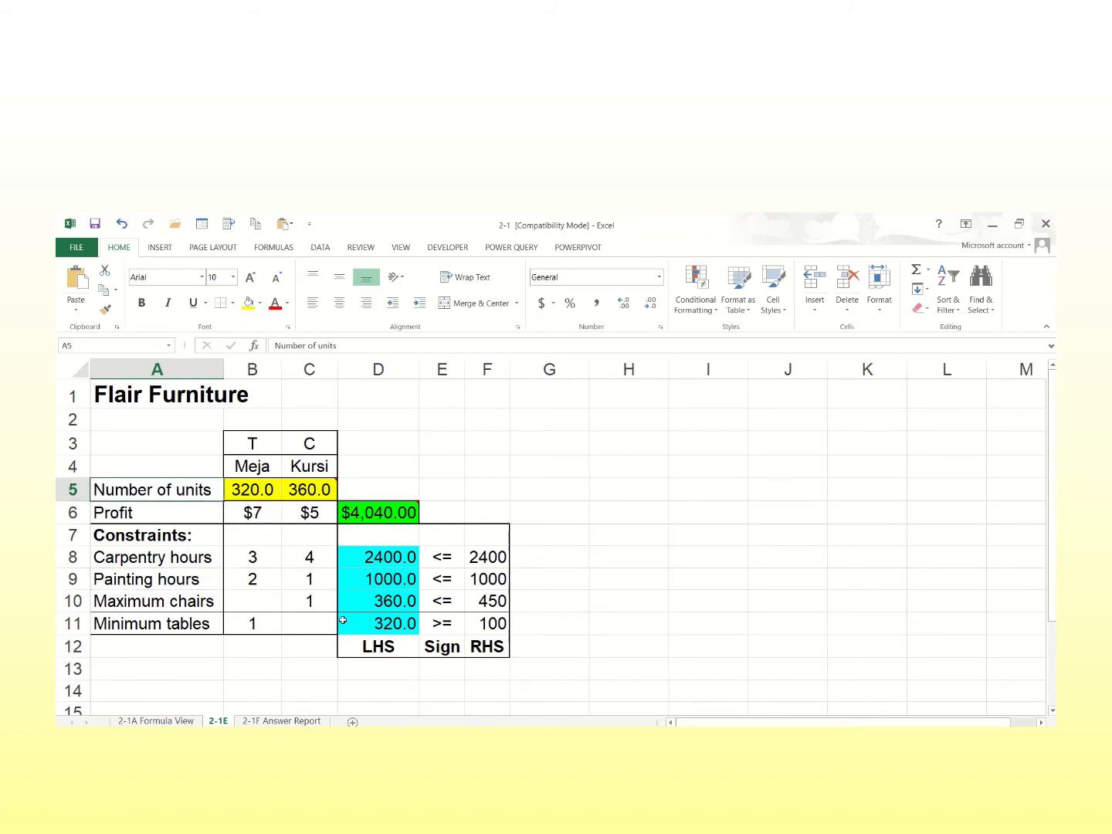
click(378, 371)
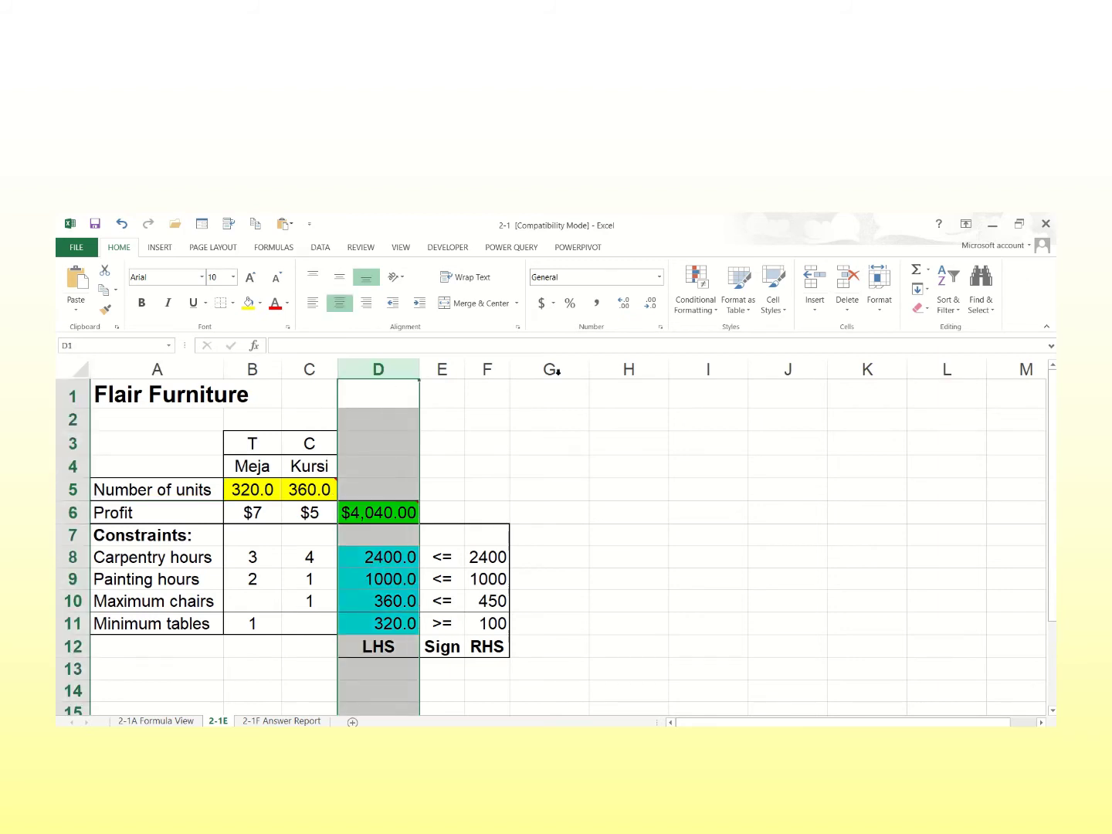
click(816, 277)
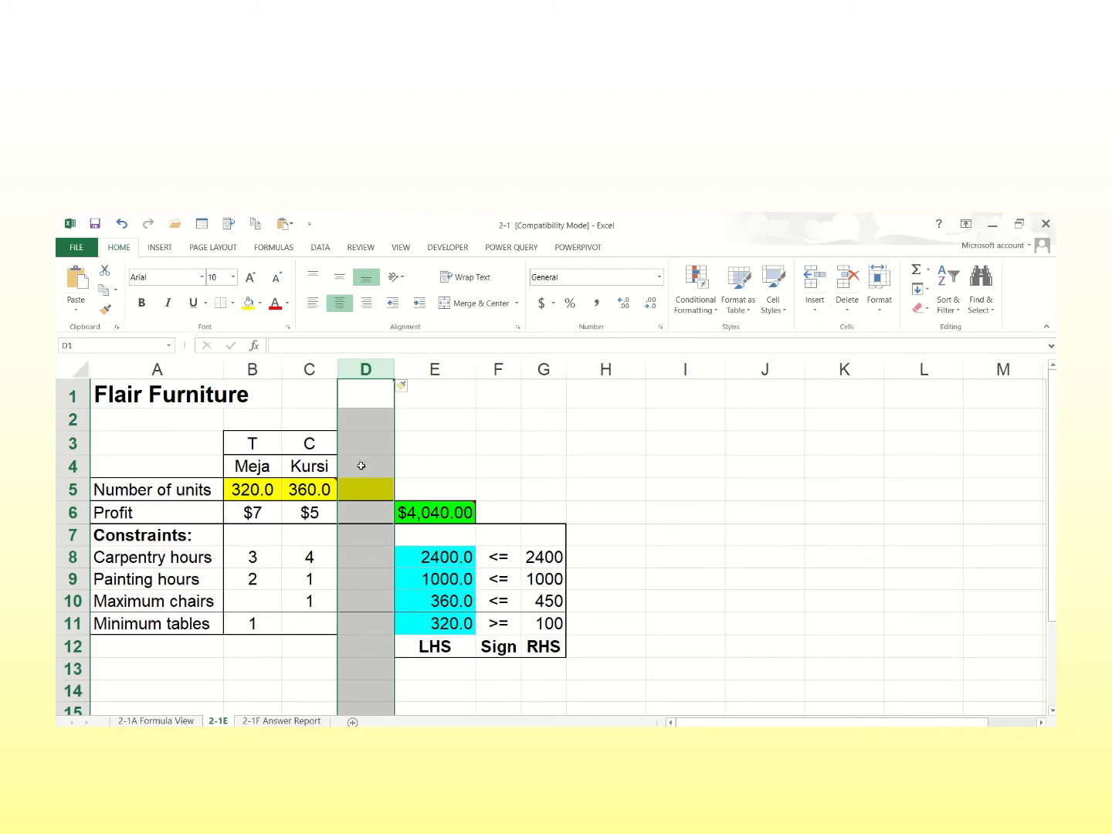
click(361, 466)
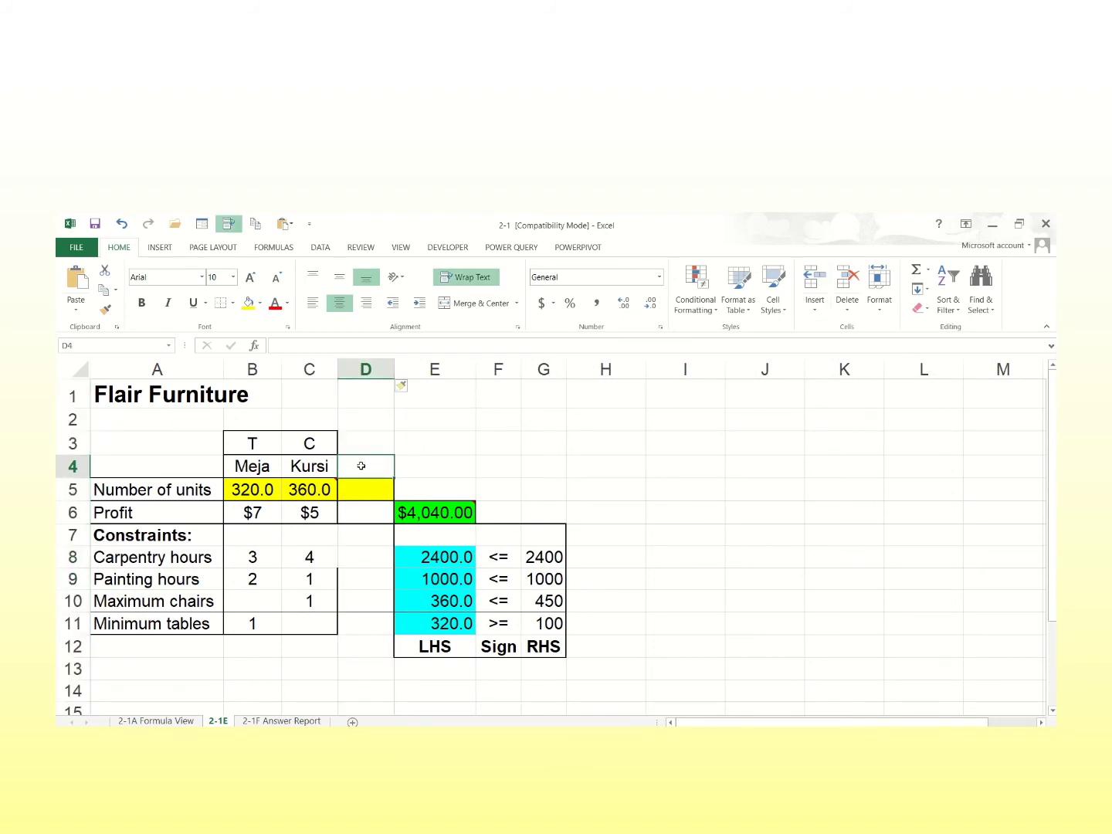
text(Packing)
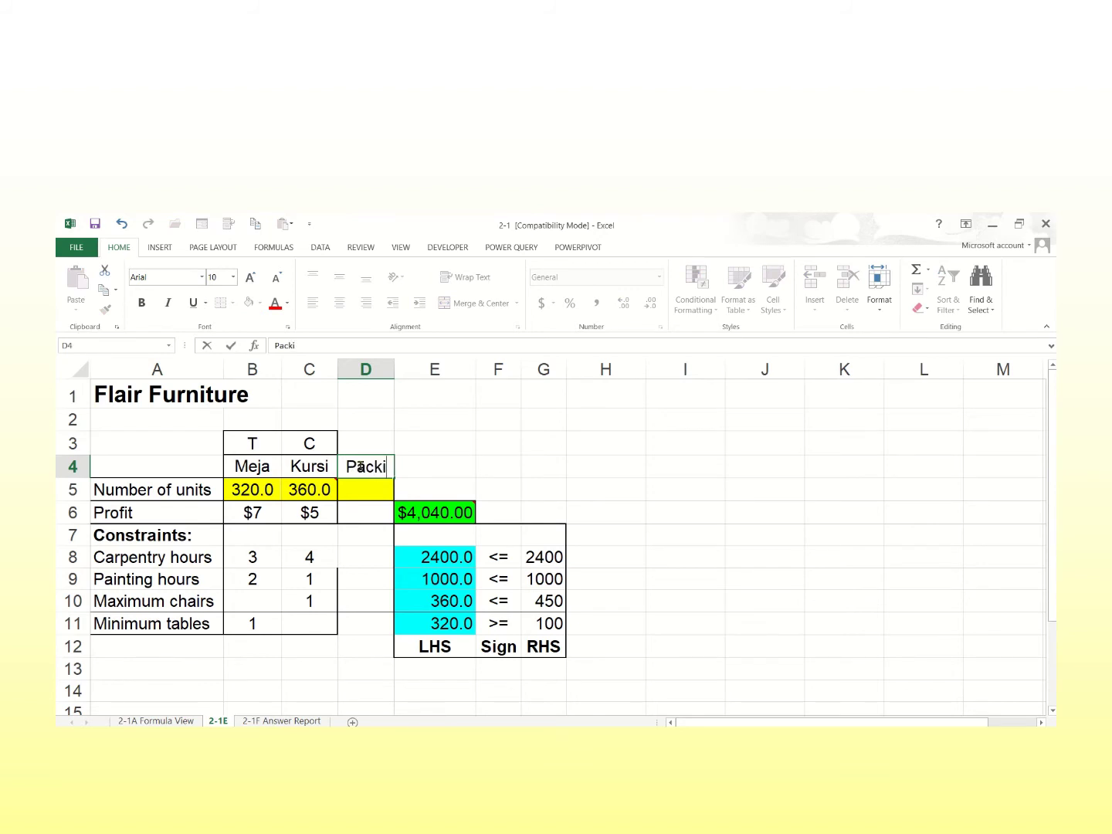
click(368, 522)
click(371, 535)
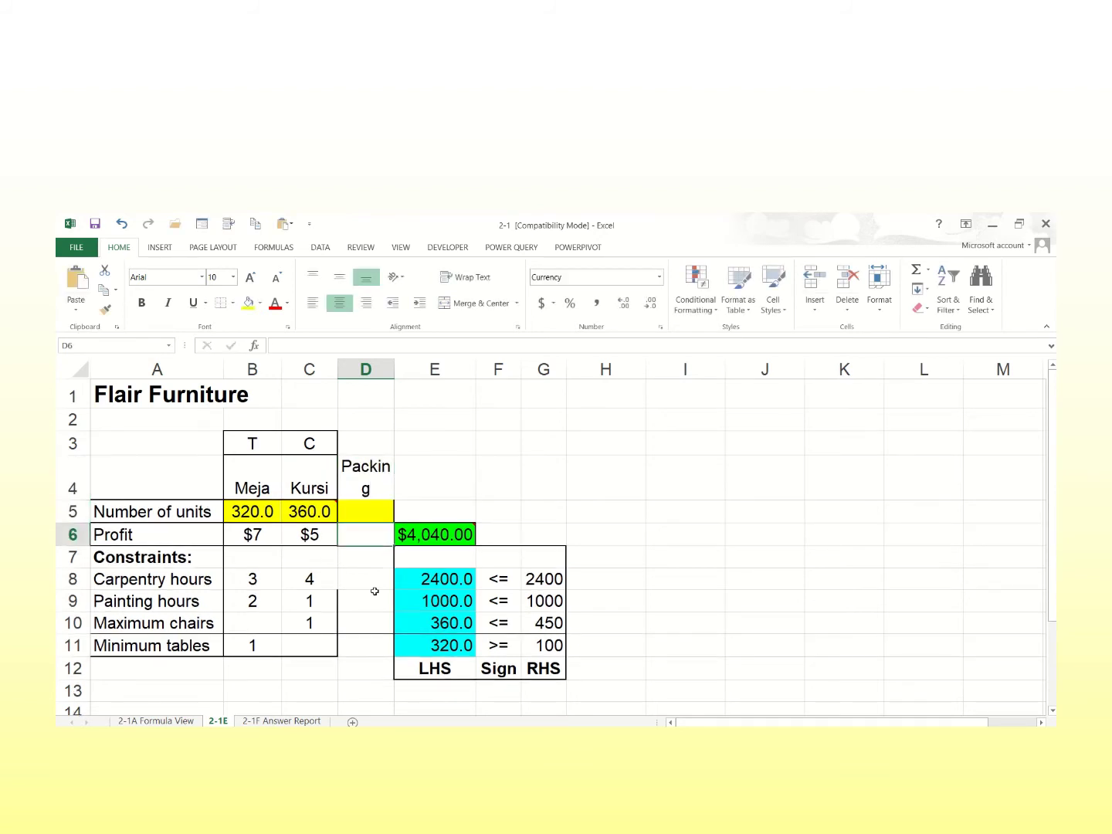
click(121, 223)
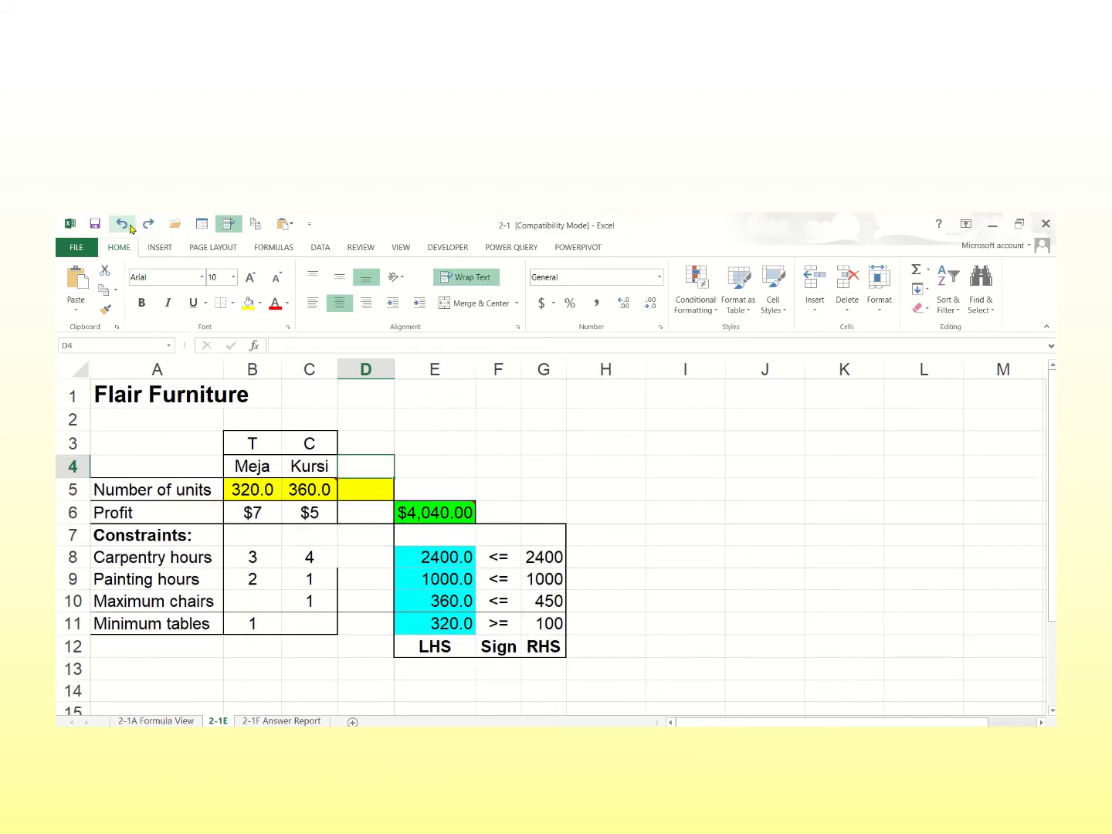
click(122, 224)
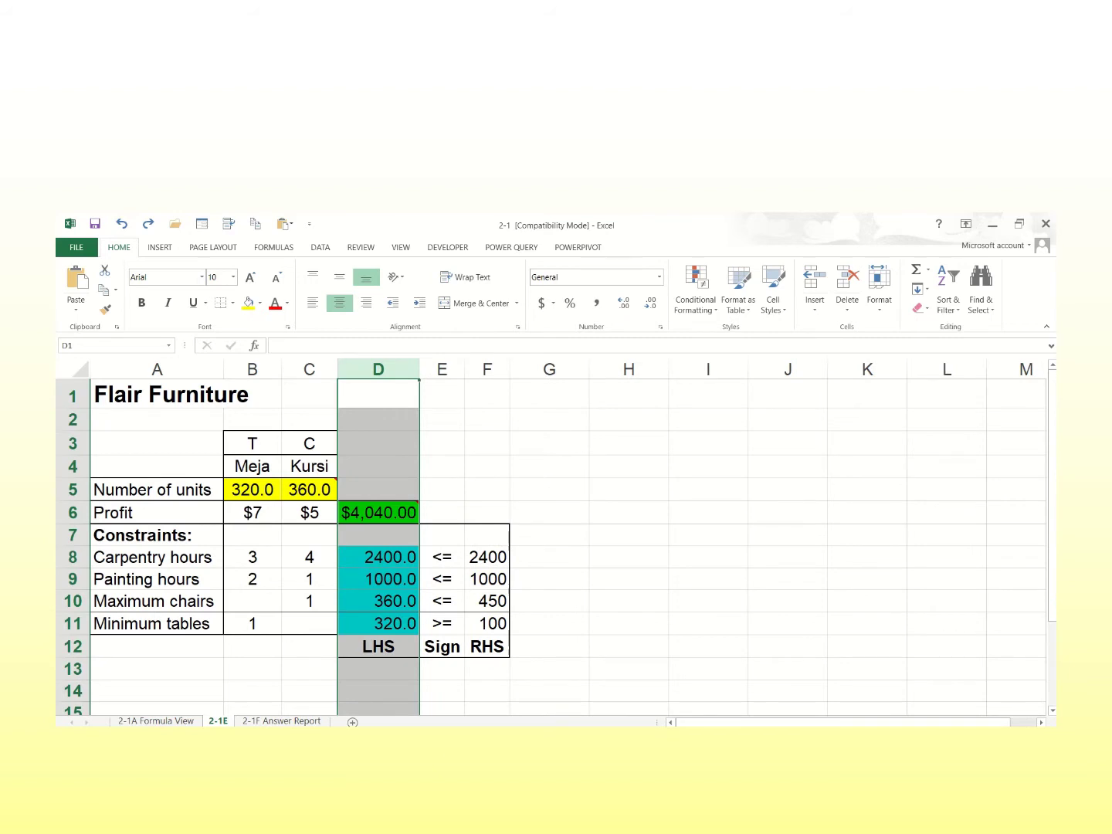
Clear the number of units for Meja in cell B5.
click(304, 573)
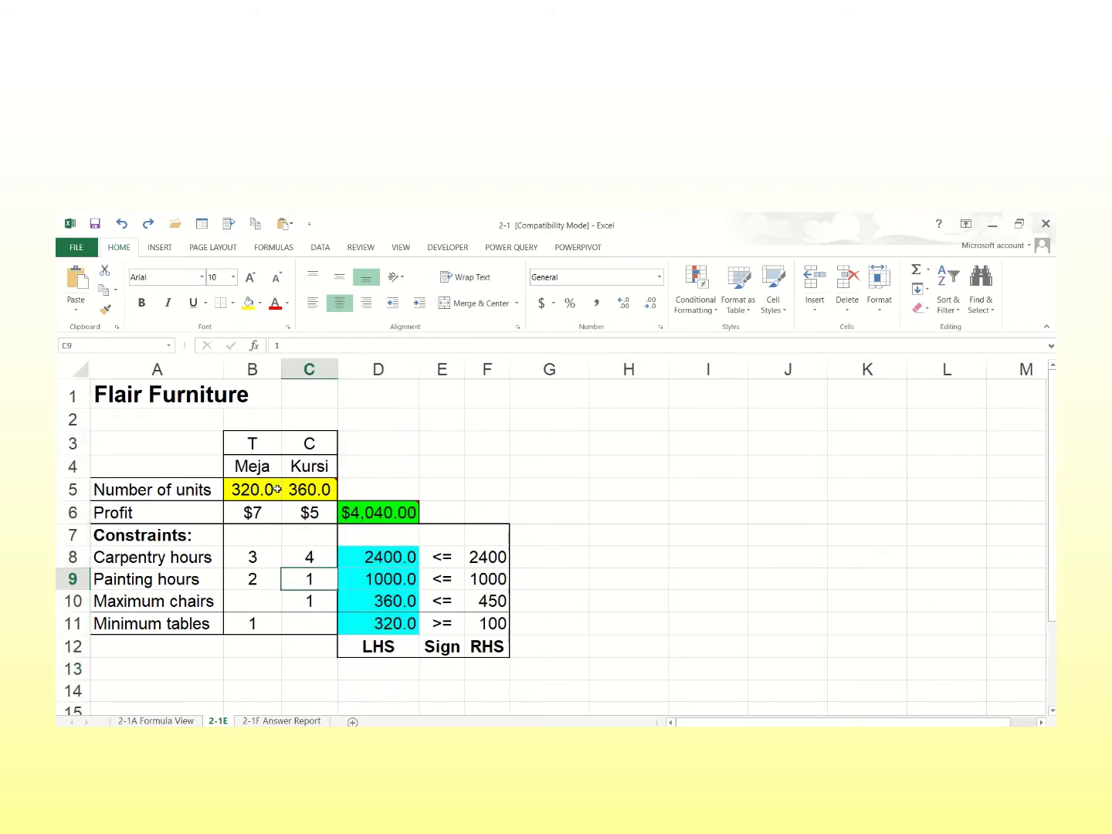
click(234, 493)
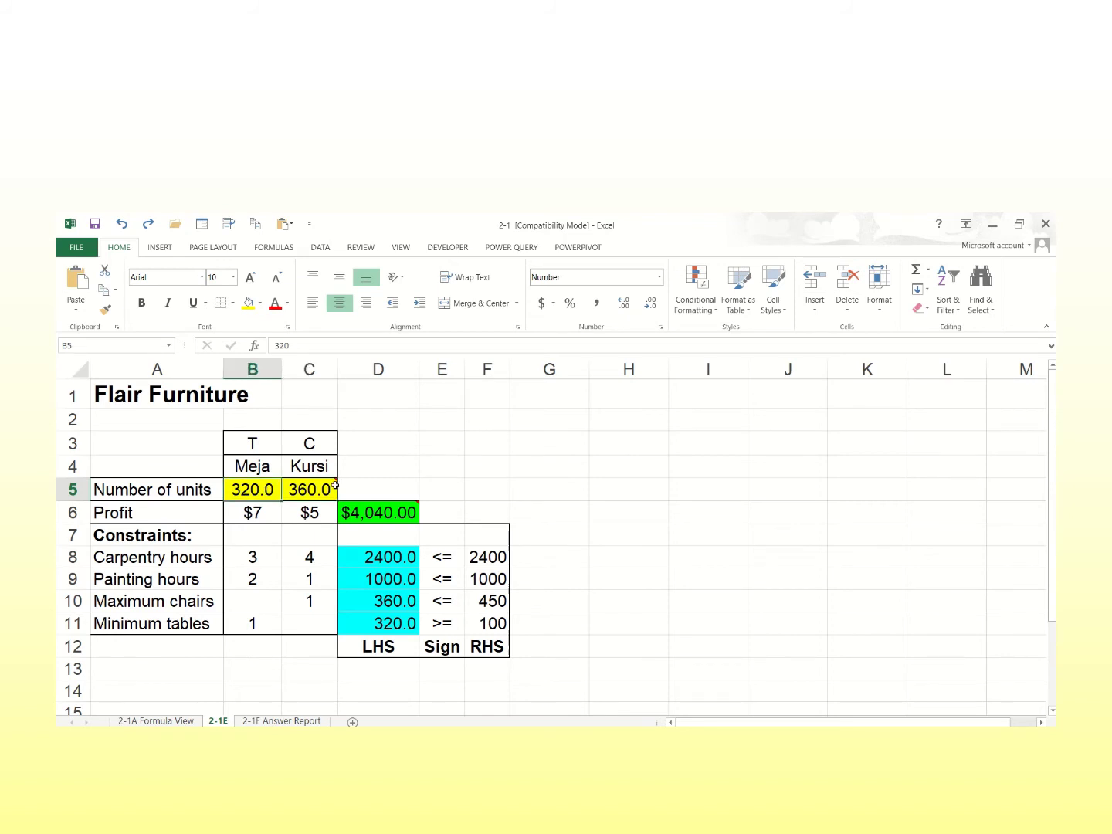
click(329, 488)
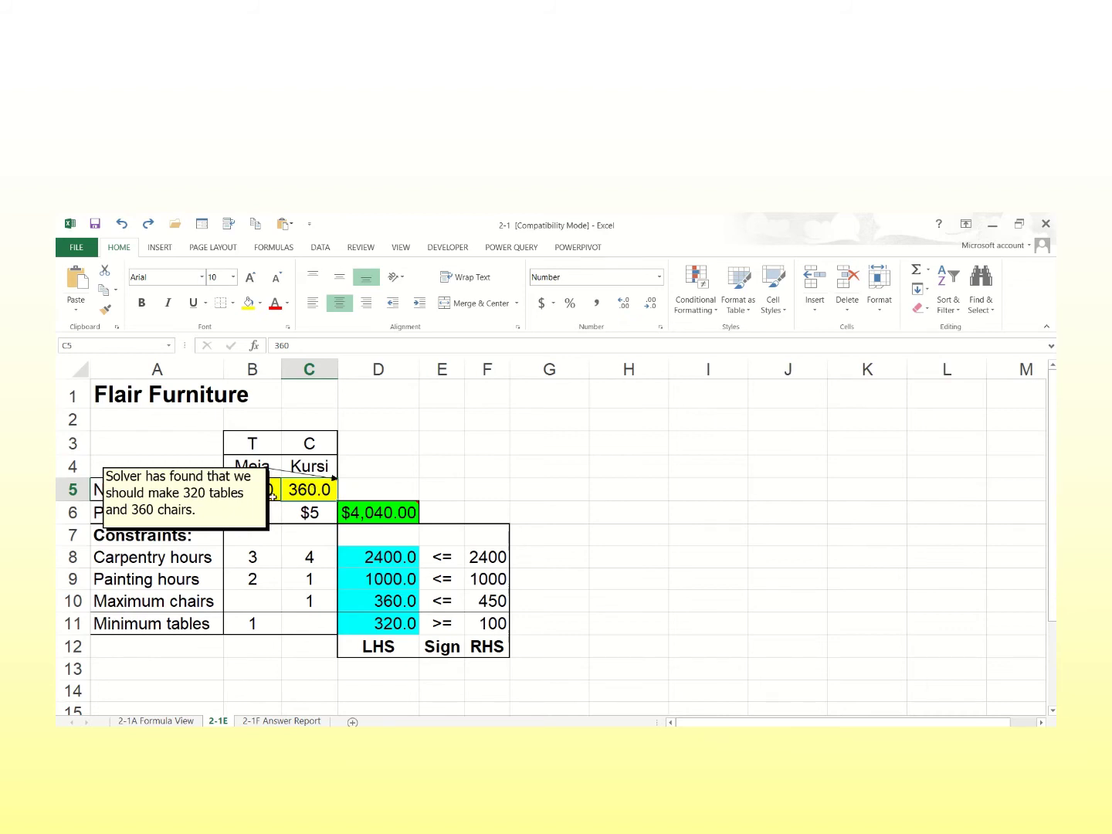
click(237, 490)
key(Delete)
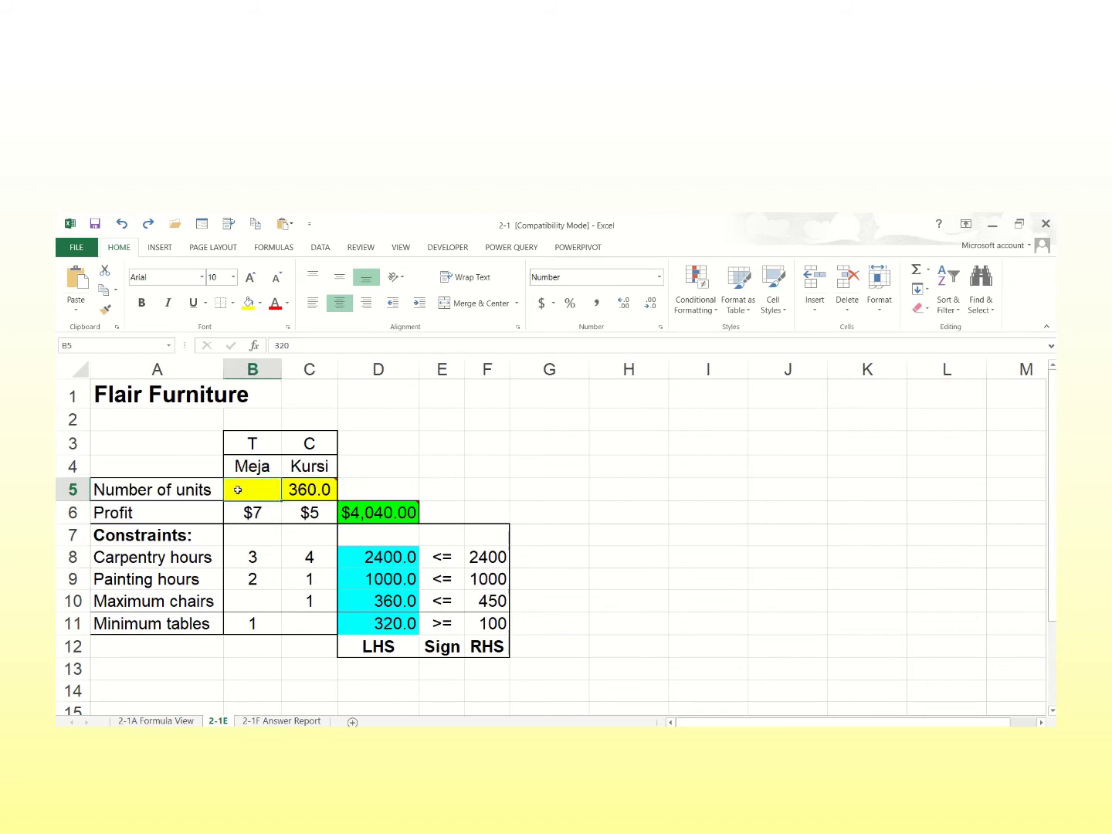
Clear the number of units for Kursi in cell C5.
key(Right)
key(Delete)
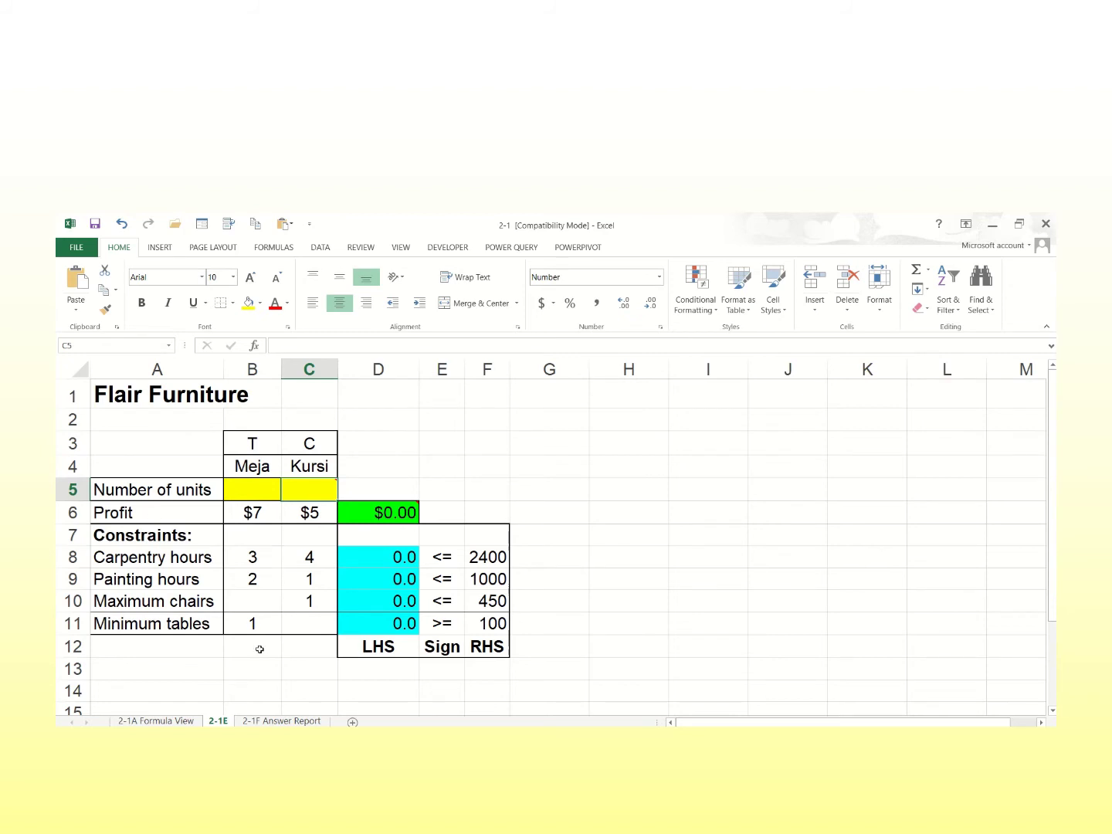
Review the profit values in row 6 and the constraint coefficients for Meja and Kursi in rows 8 to 11.
click(259, 508)
click(303, 513)
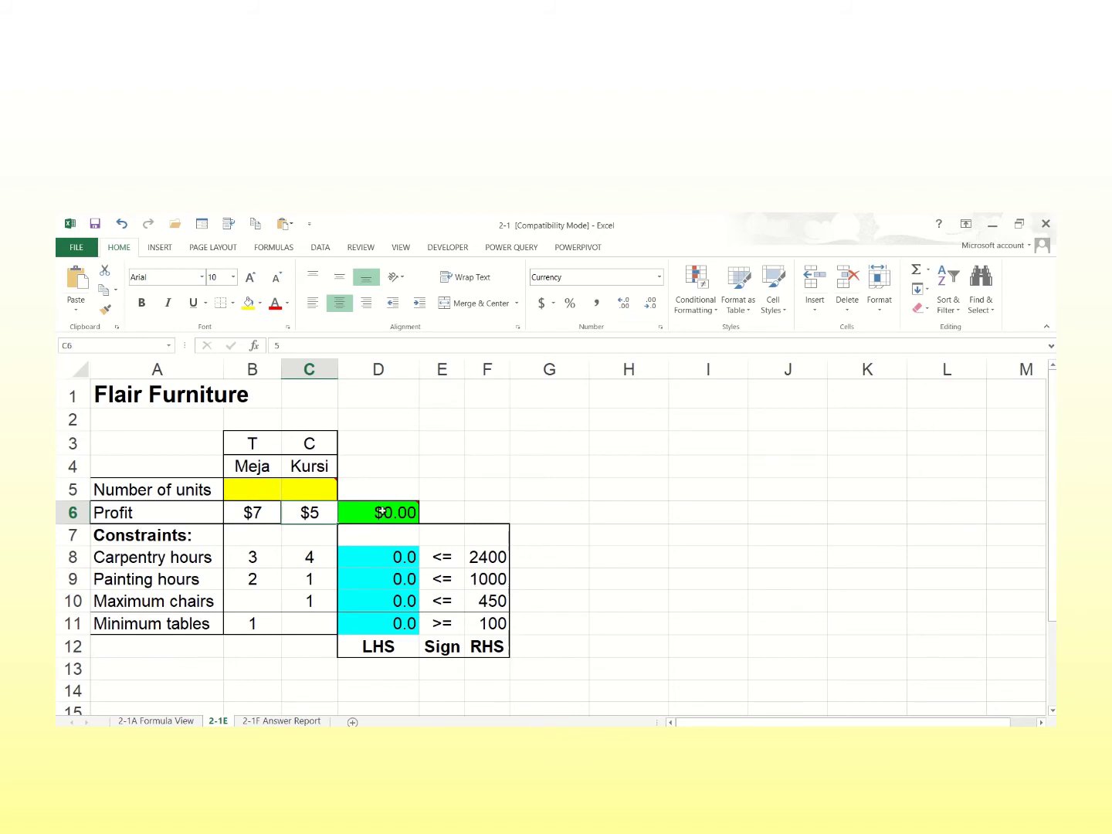
click(258, 560)
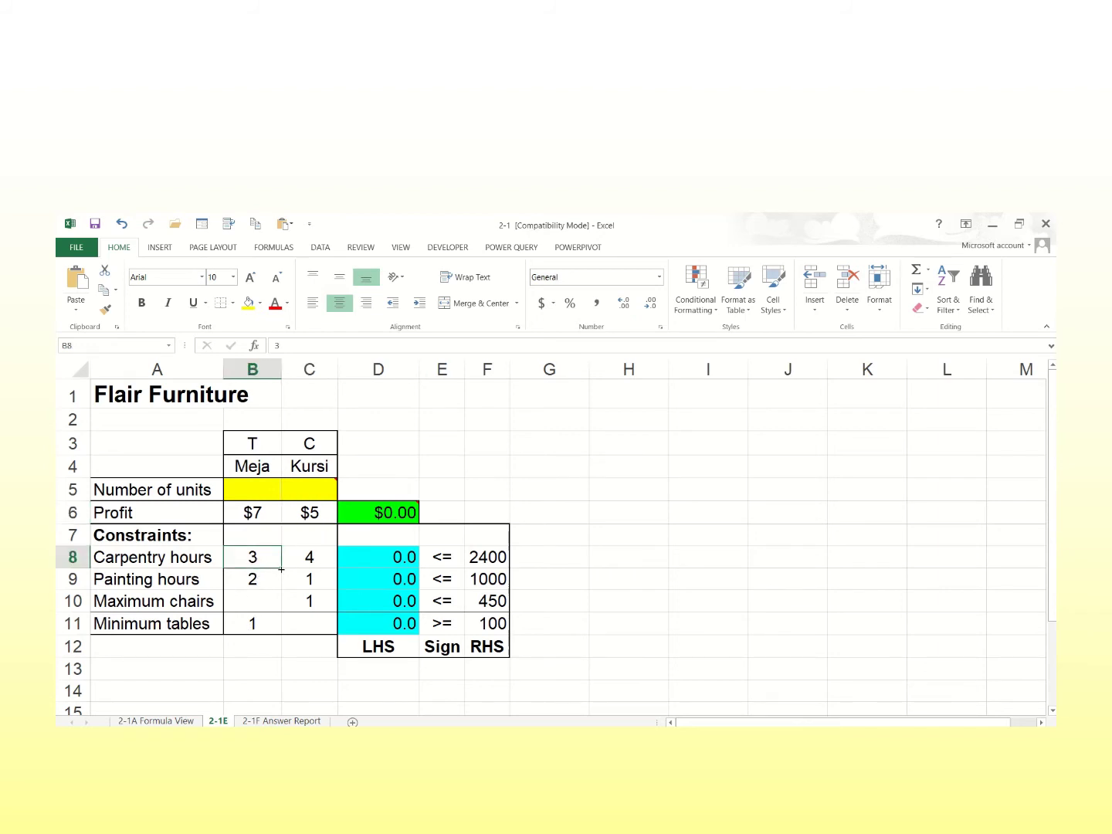
click(309, 557)
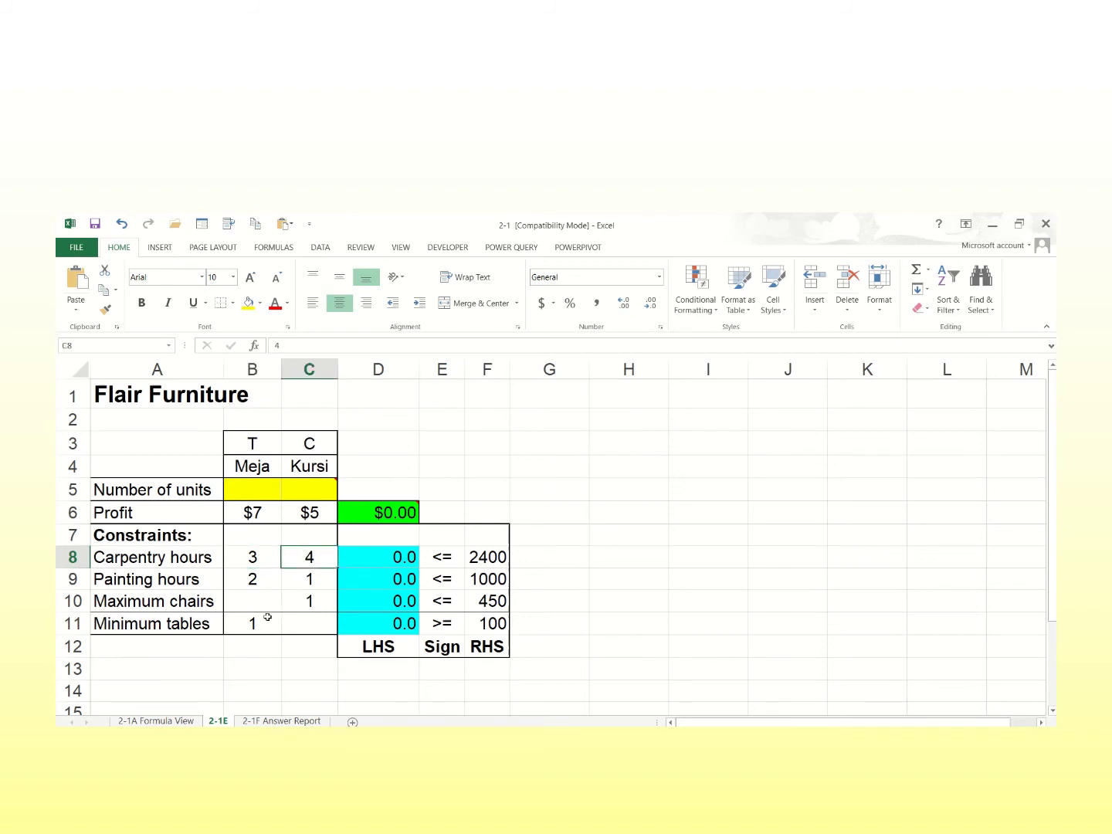
click(259, 582)
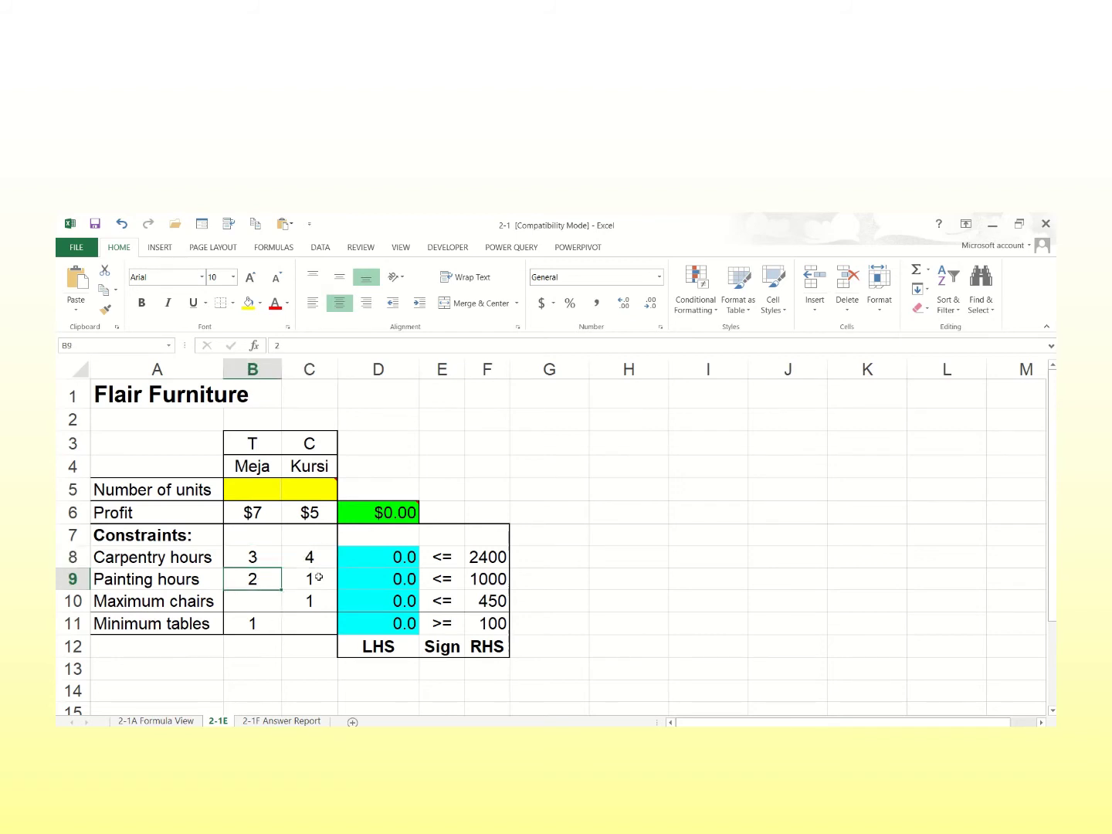
click(318, 578)
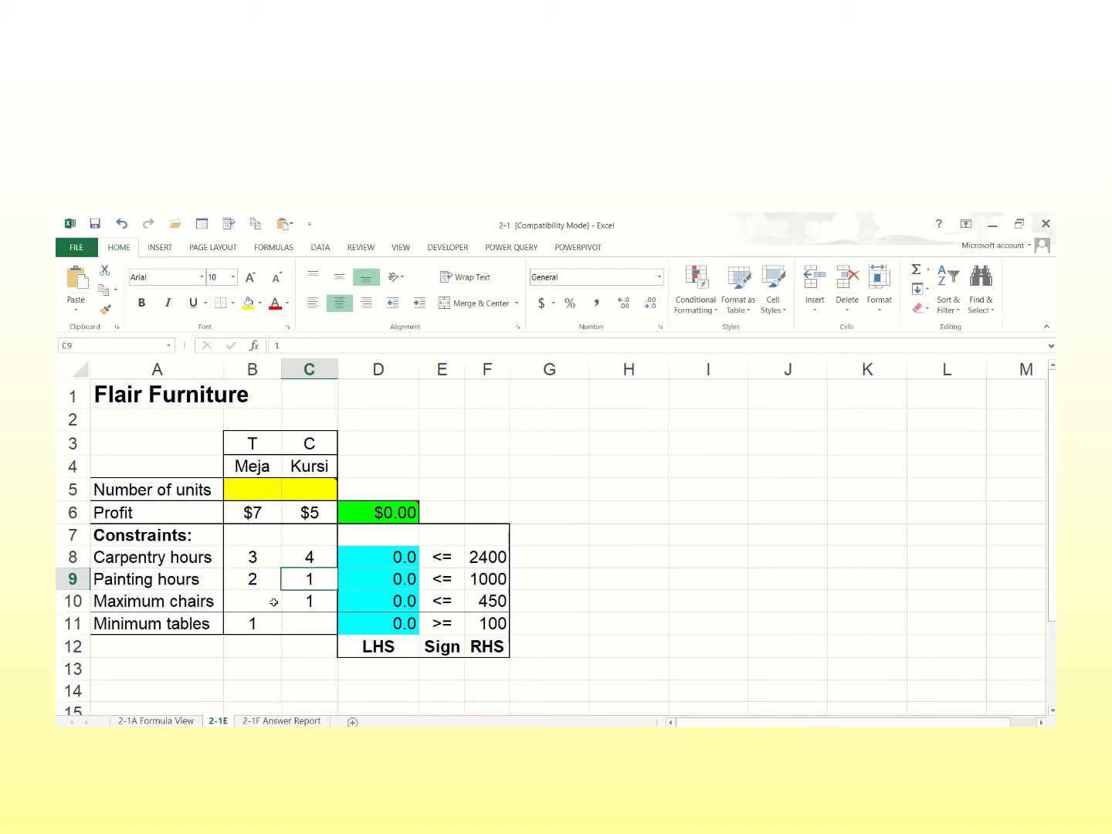
click(313, 600)
text(1)
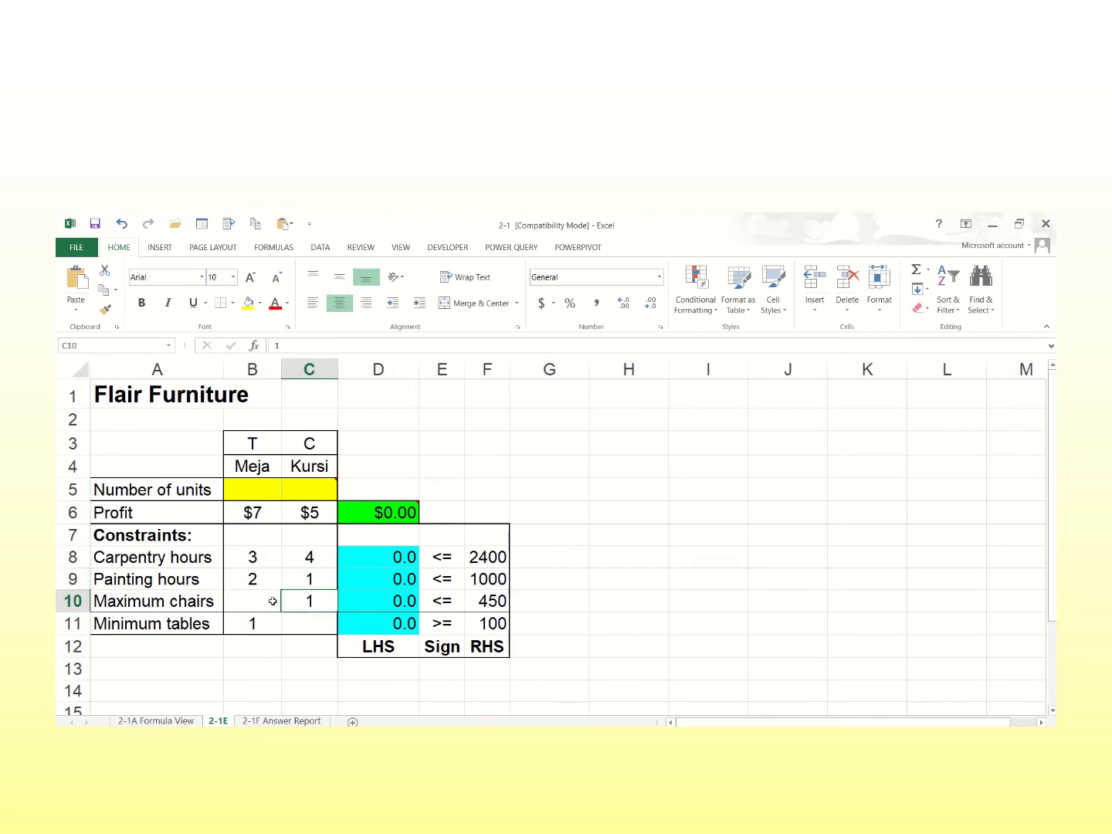
click(268, 600)
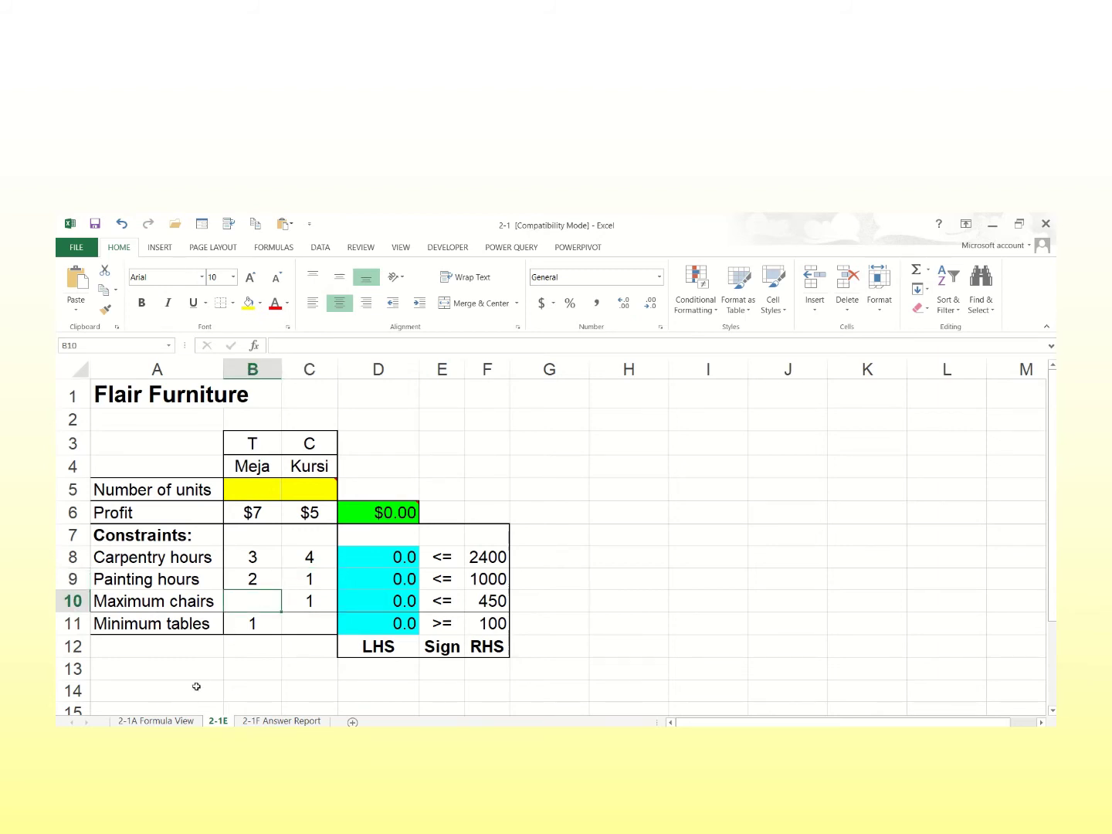
click(310, 600)
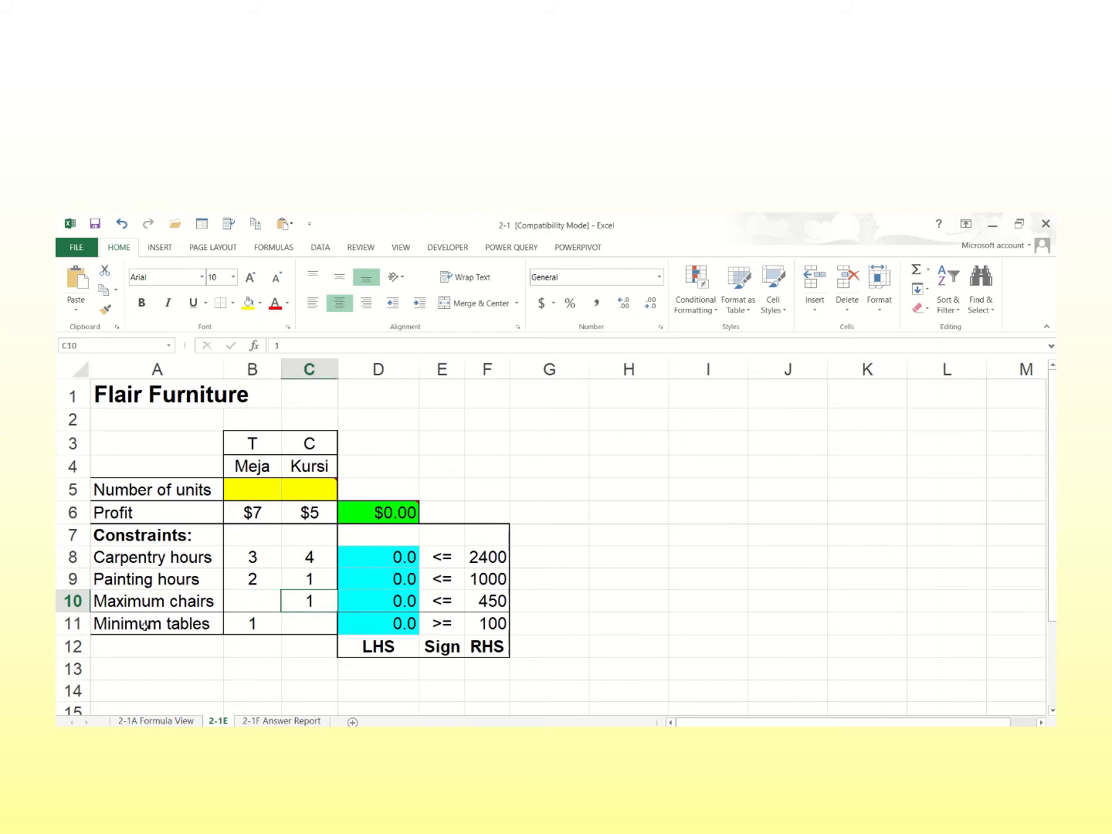
click(247, 626)
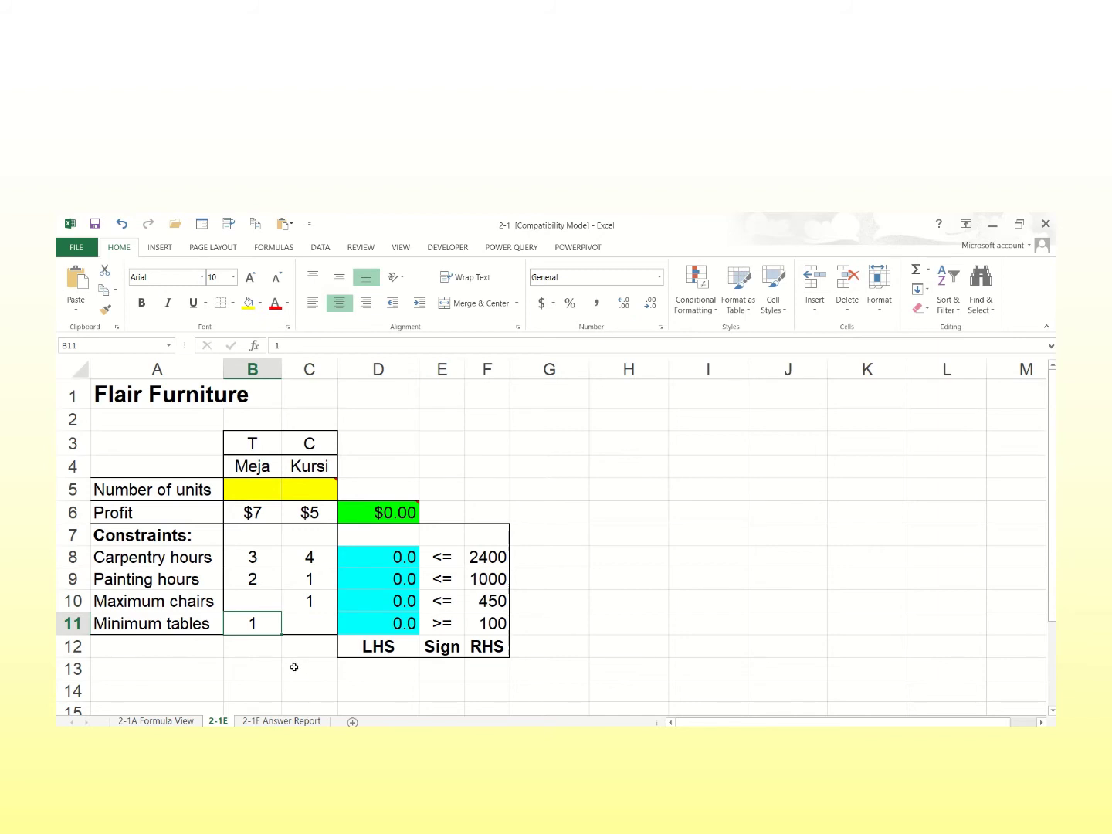
click(322, 627)
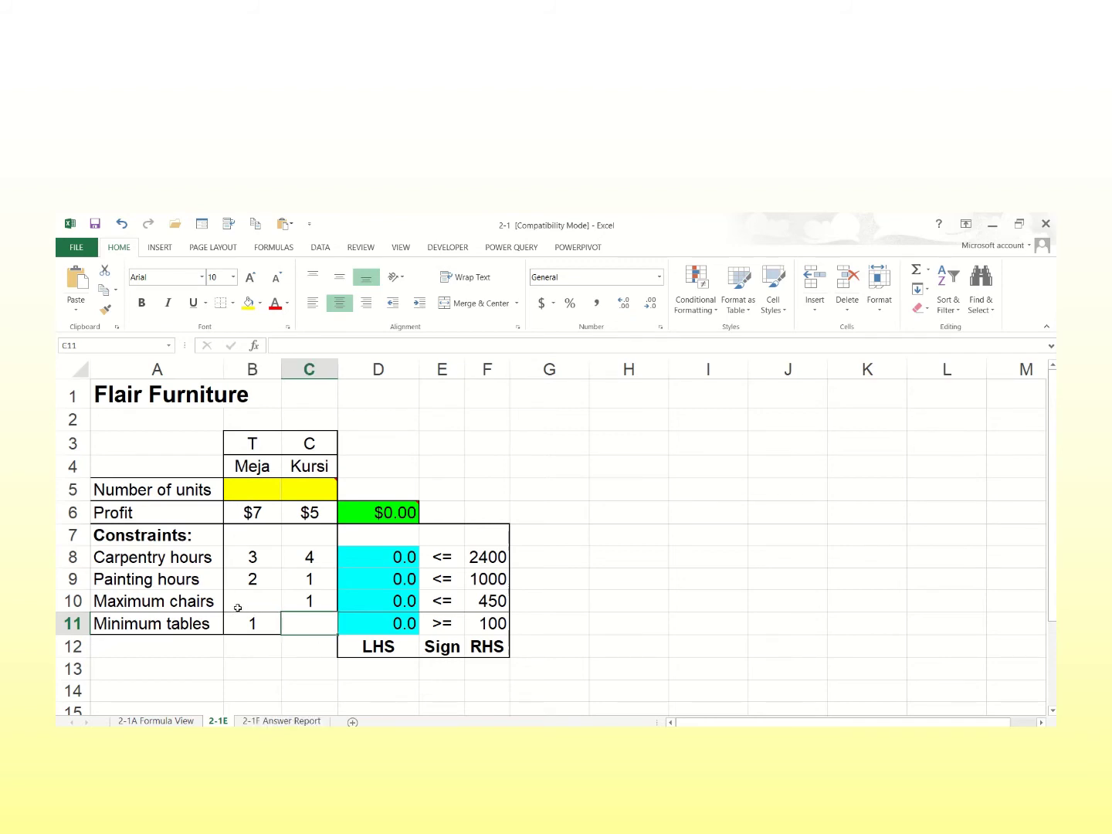
Copy the profit formula from D6 without its equals sign into H4 as the text SUMPRODUCT(B6:C6,$B$5:$C$5).
click(357, 509)
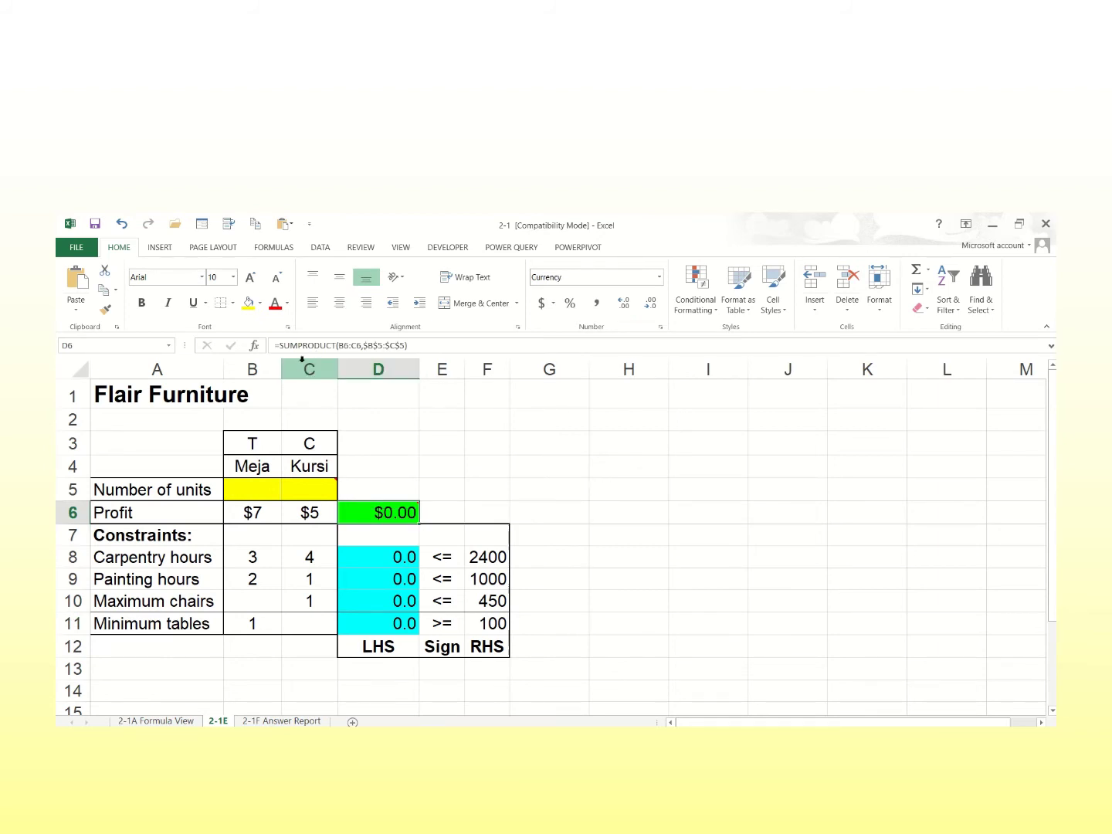
drag(278, 345, 472, 345)
key(ctrl+c)
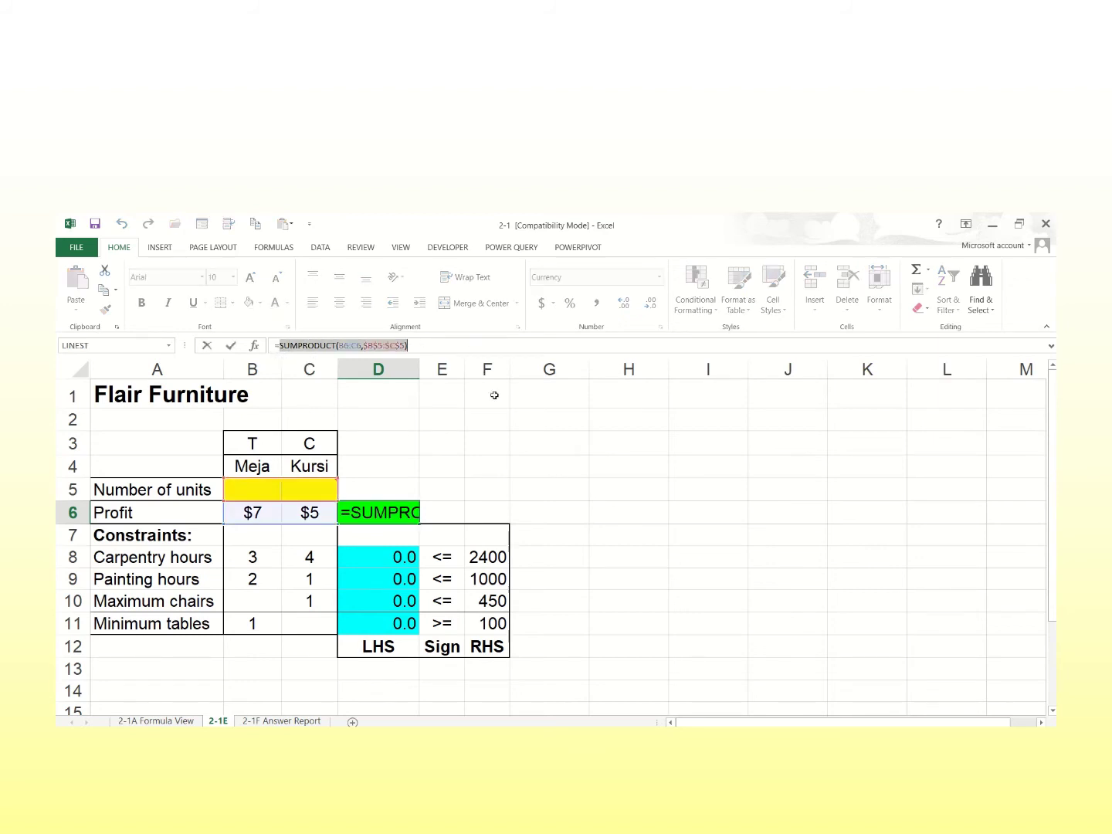
key(Return)
click(652, 472)
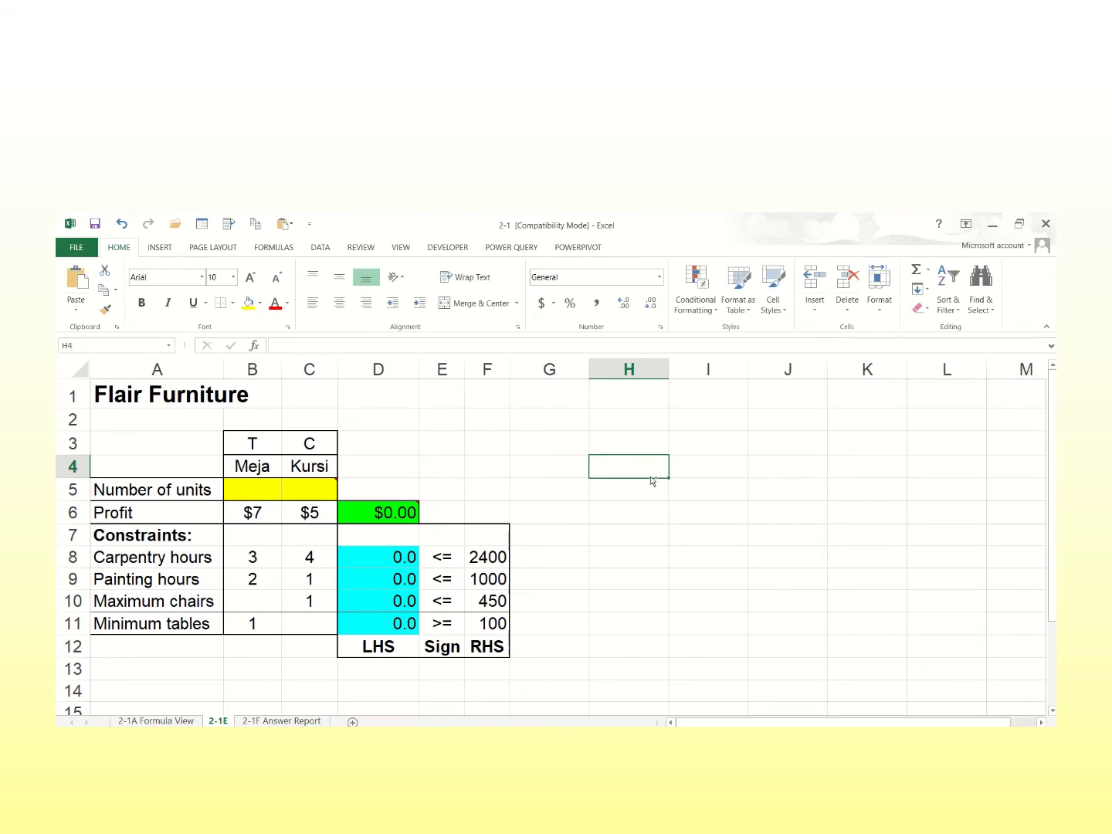
key(ctrl+v)
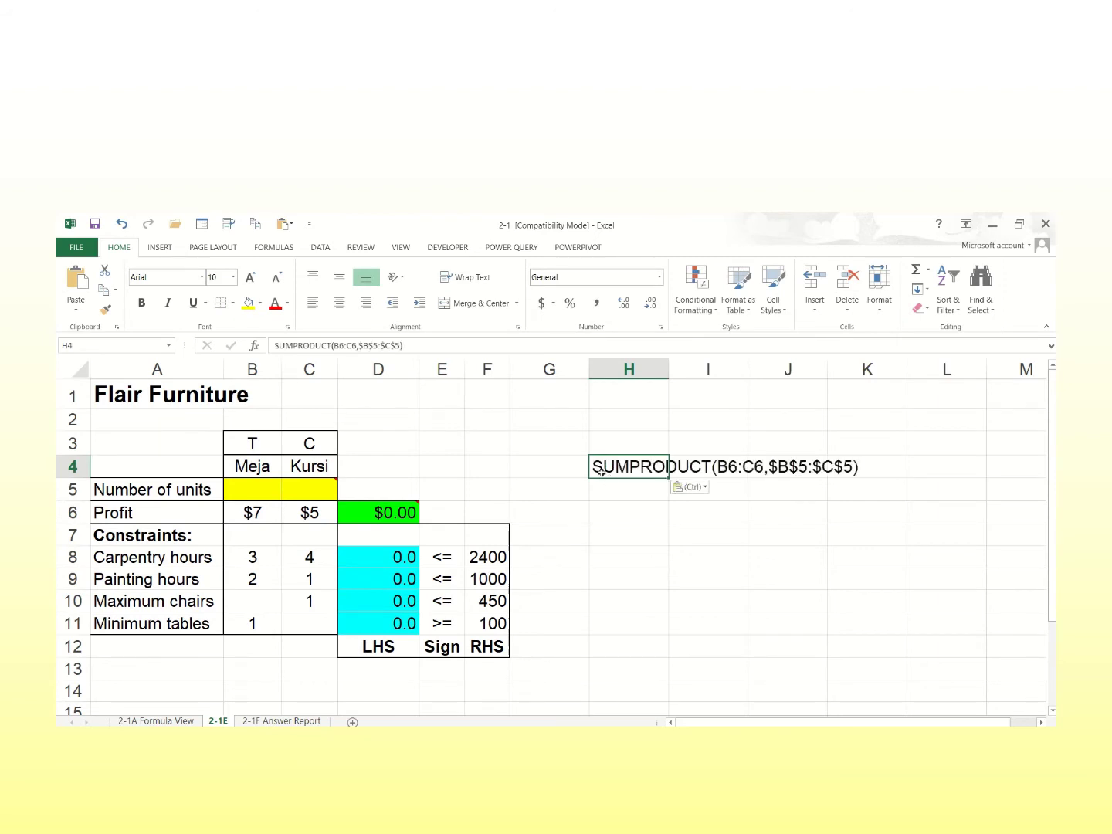
click(270, 343)
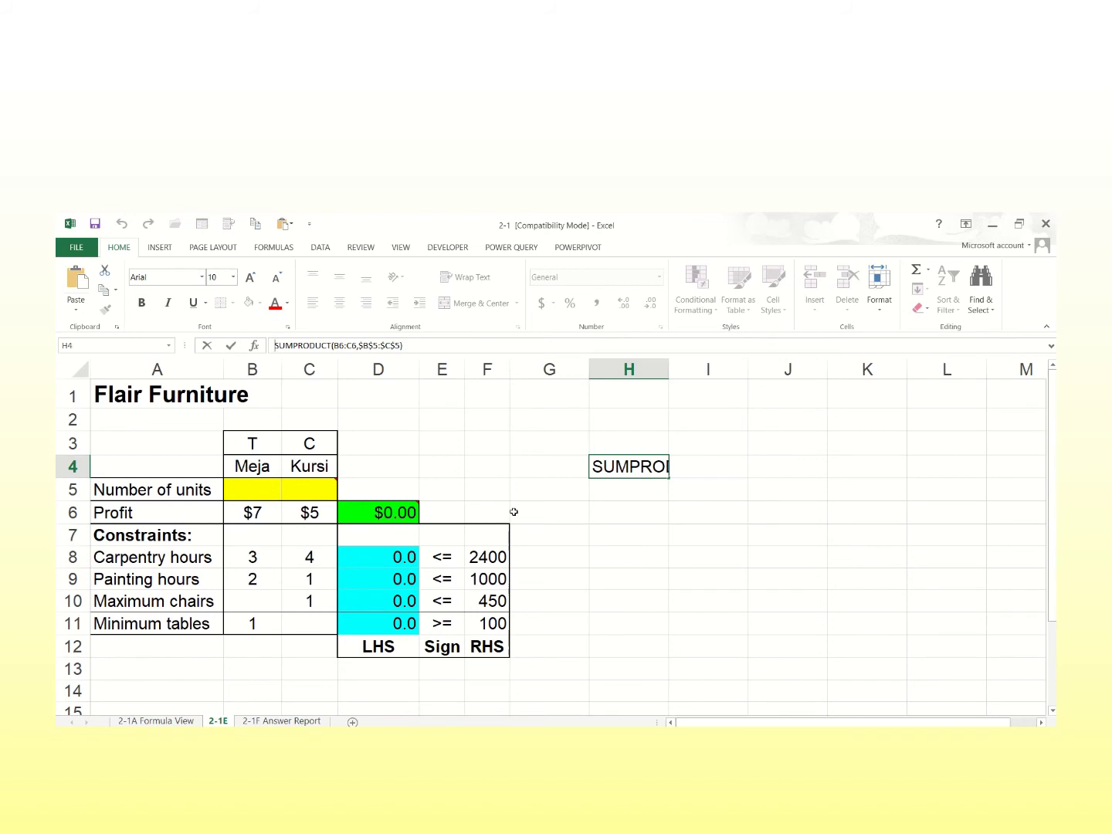
click(661, 541)
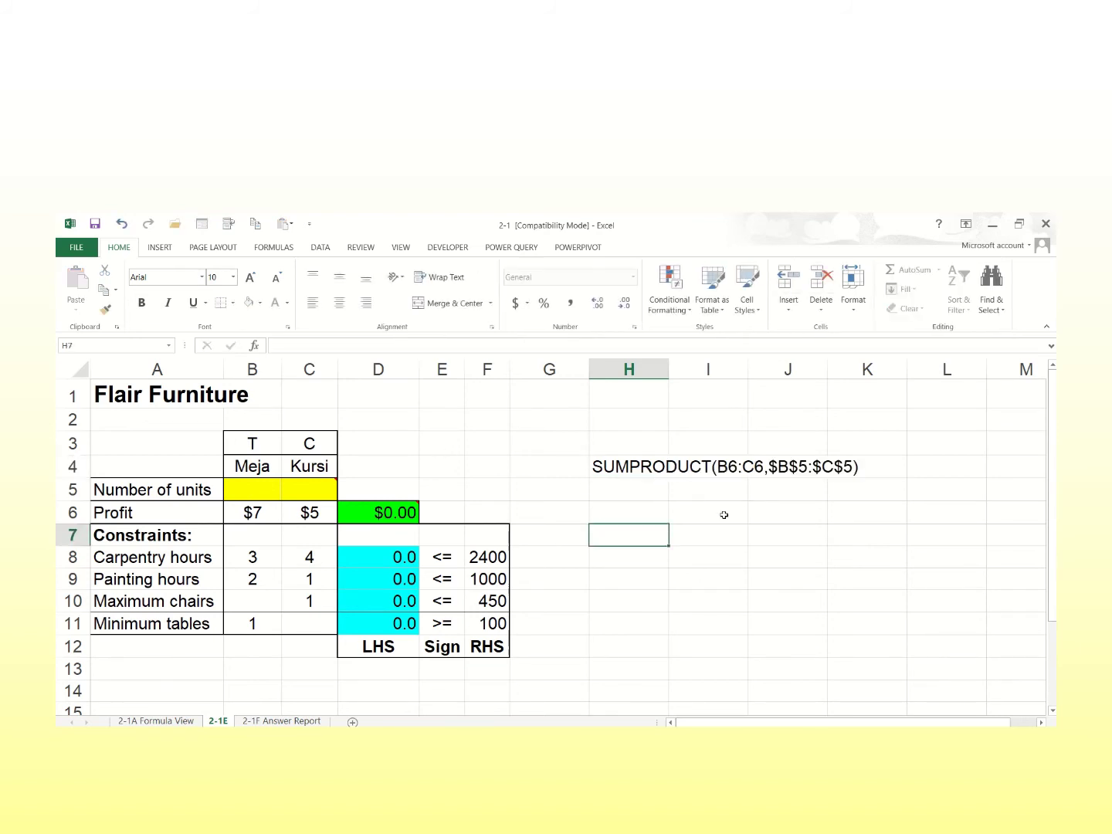
Examine the unit, profit and carpentry cells used by SUMPRODUCT and the LHS formulas of the constraints in D8 to D11.
click(259, 490)
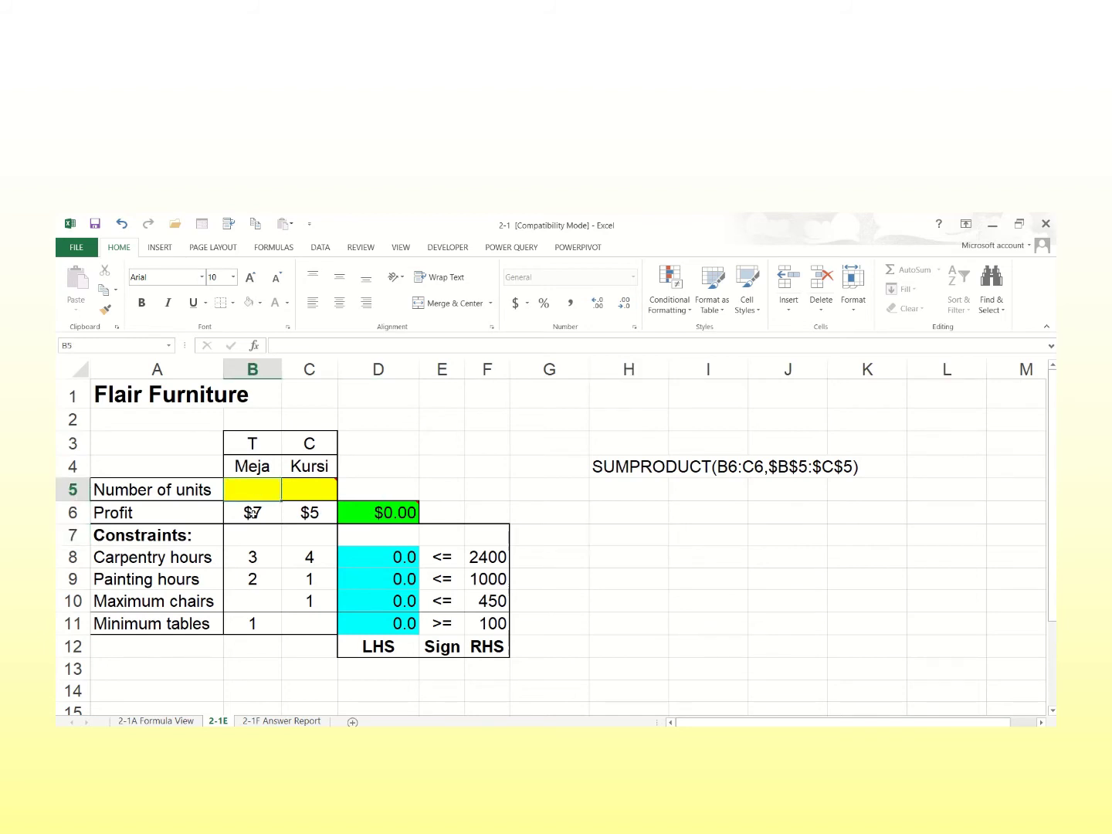
click(304, 486)
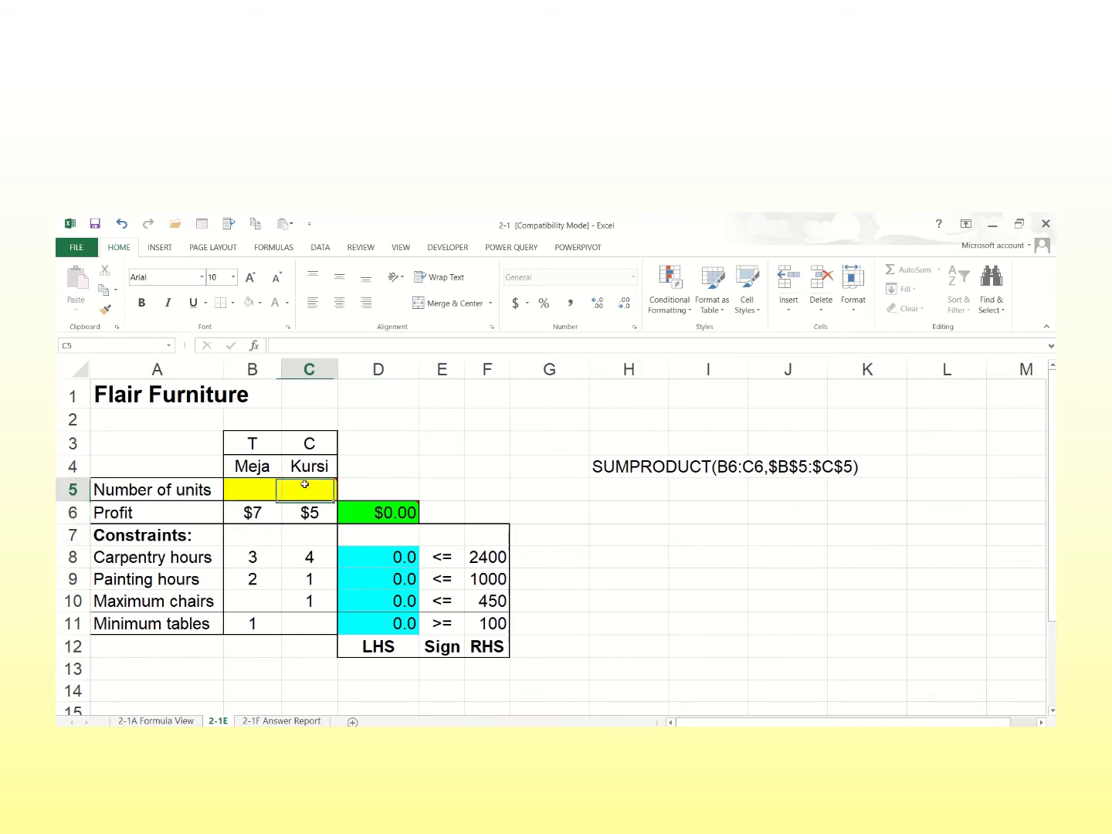
click(305, 511)
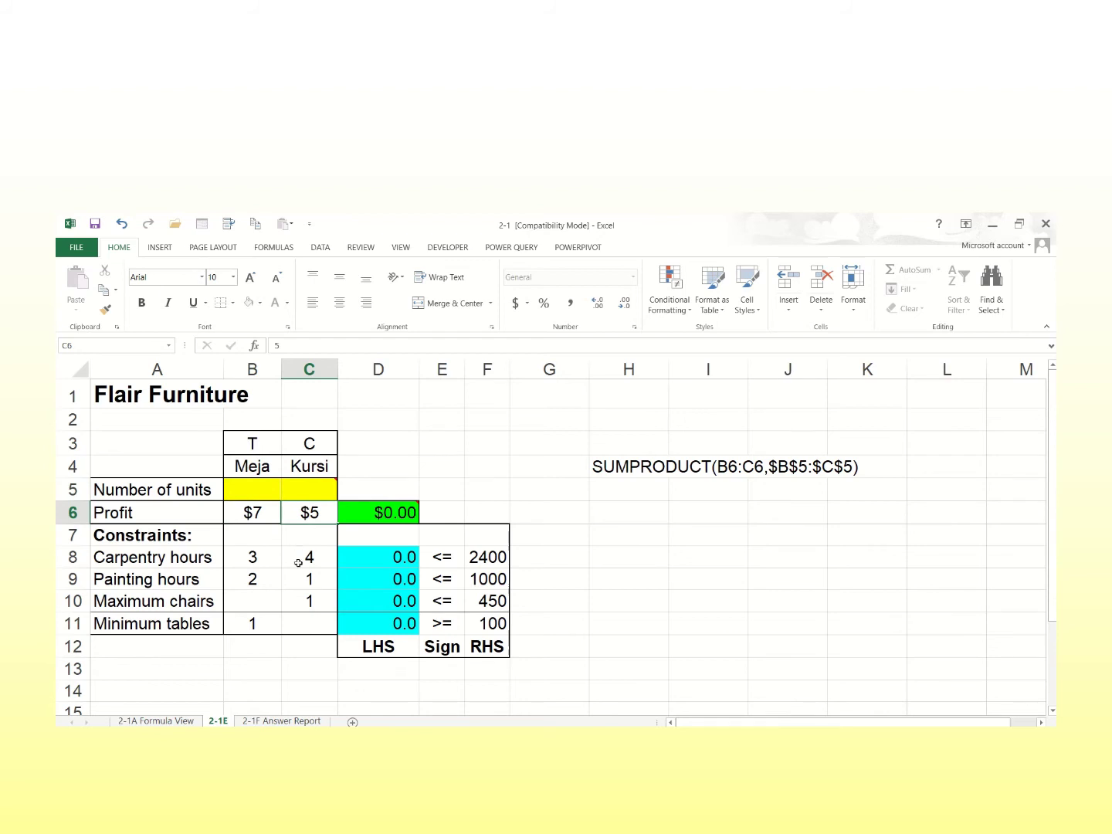
click(249, 557)
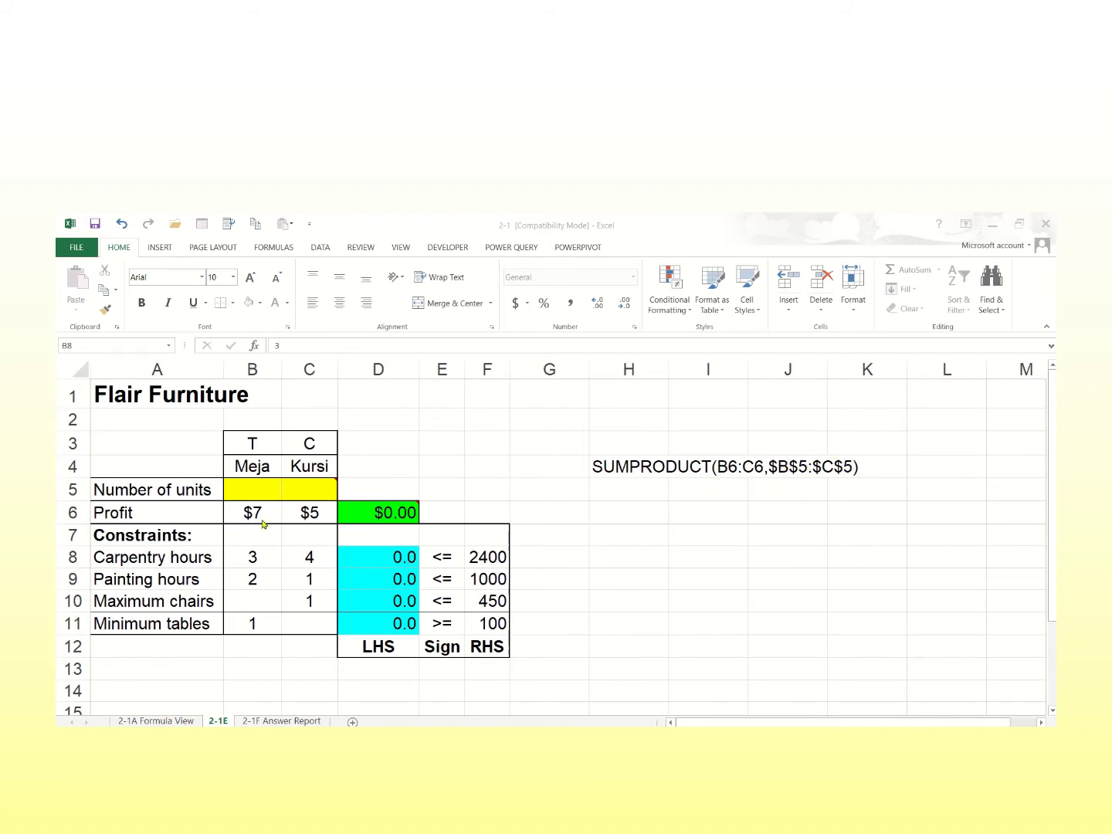
key(F2)
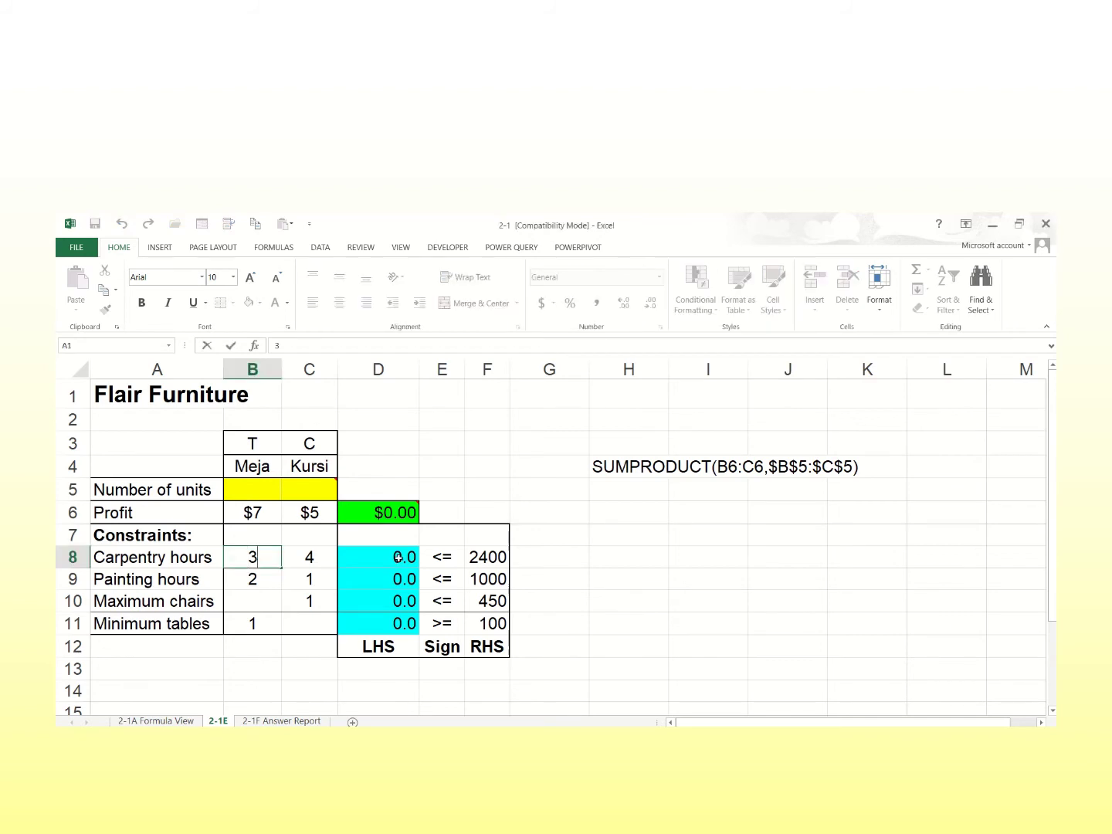
click(398, 557)
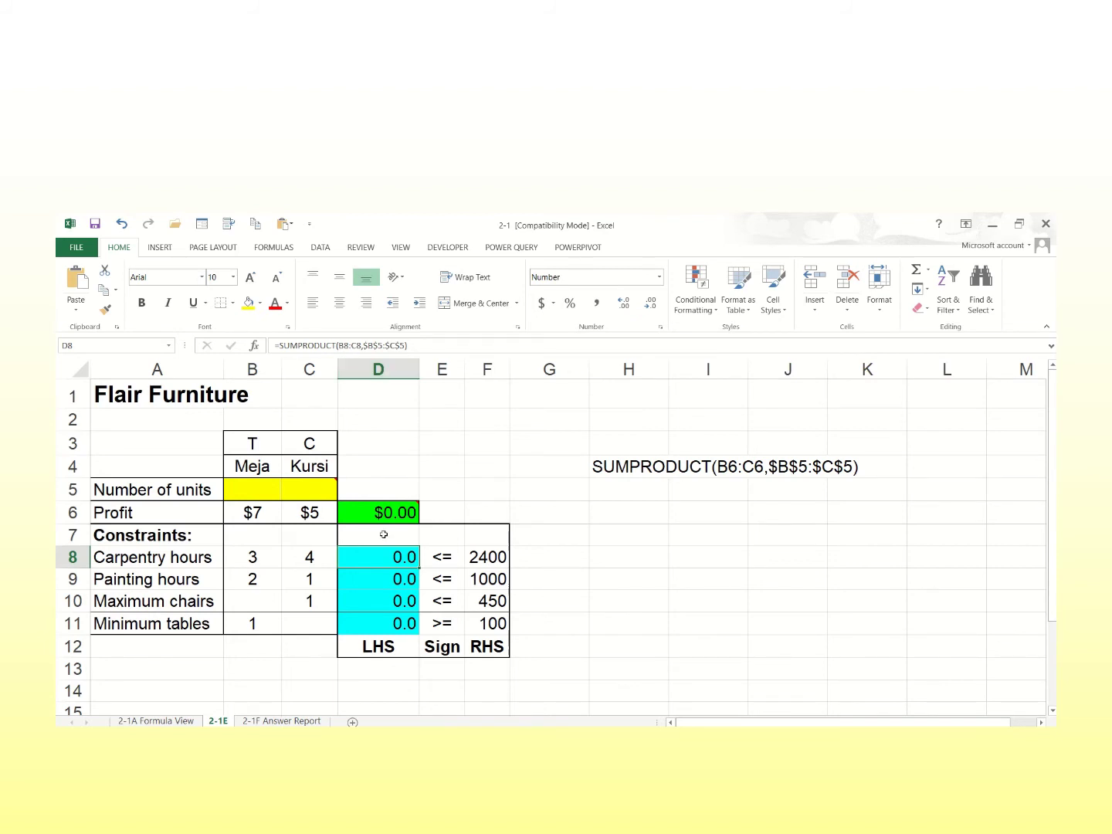
click(382, 579)
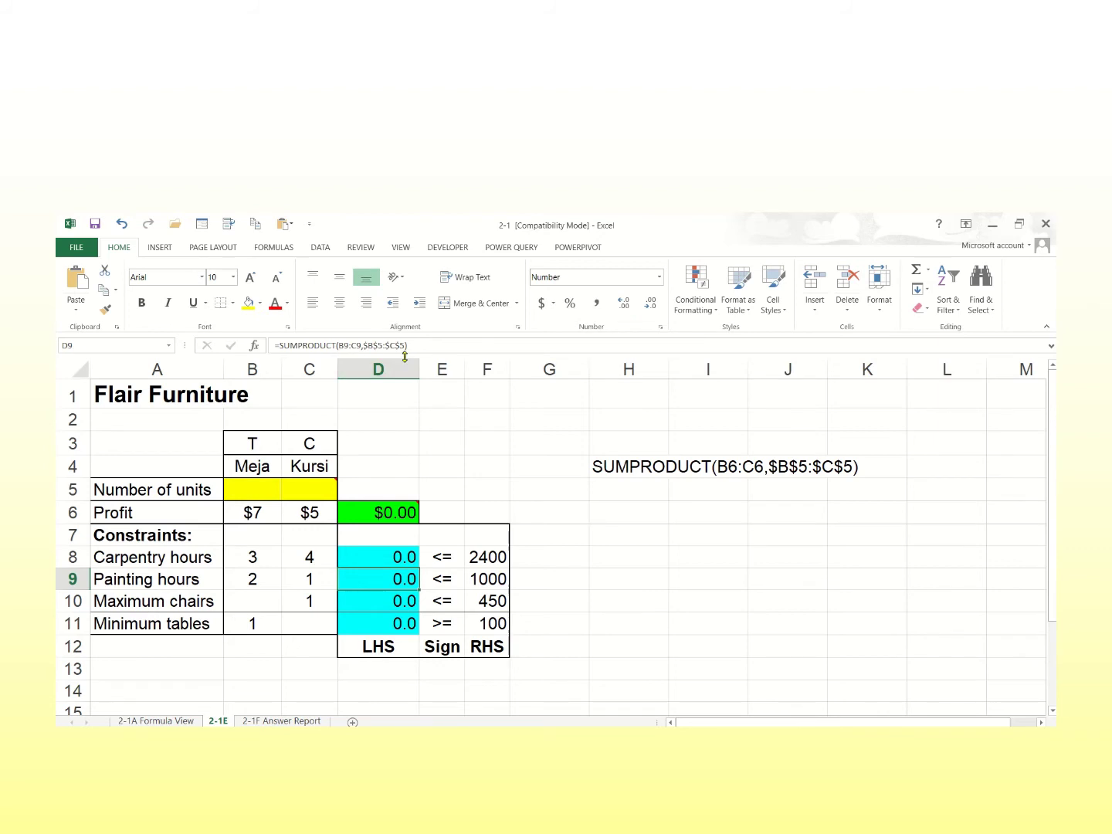
click(399, 624)
click(387, 558)
click(385, 574)
click(387, 601)
click(393, 622)
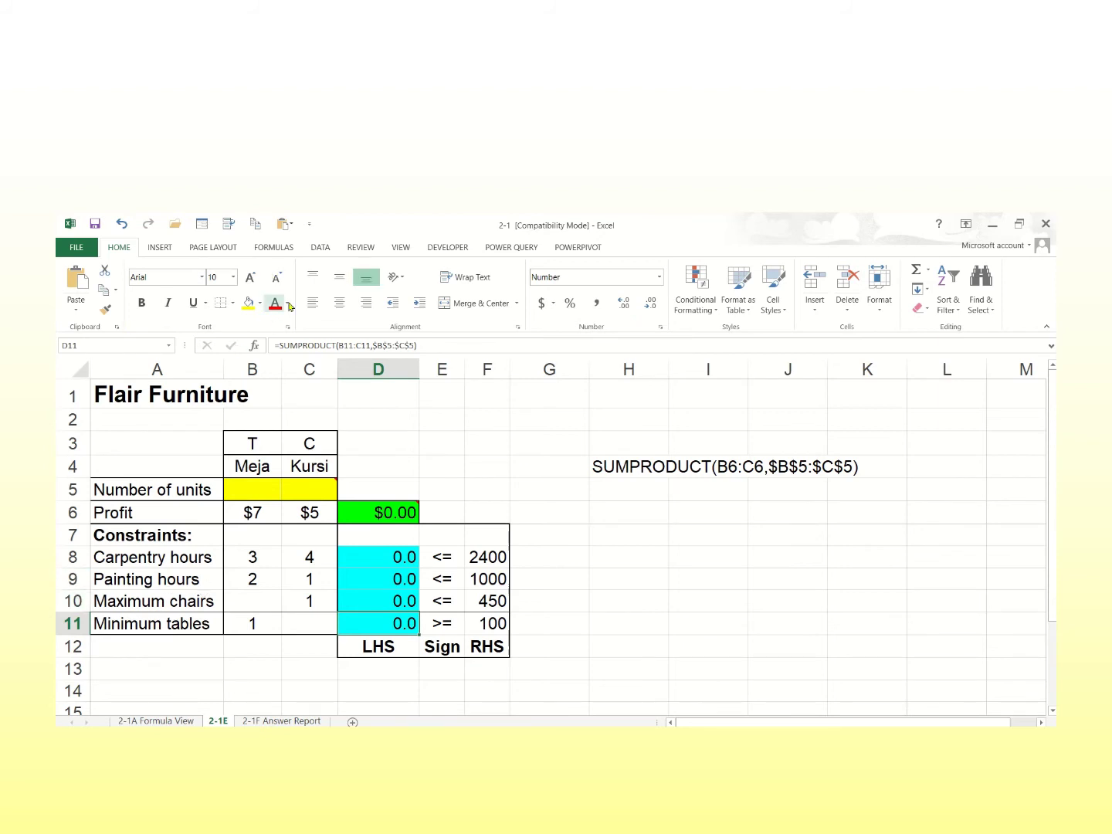
Open Solver, move its dialog clear of the model, and set the objective to the total profit cell D6.
click(320, 248)
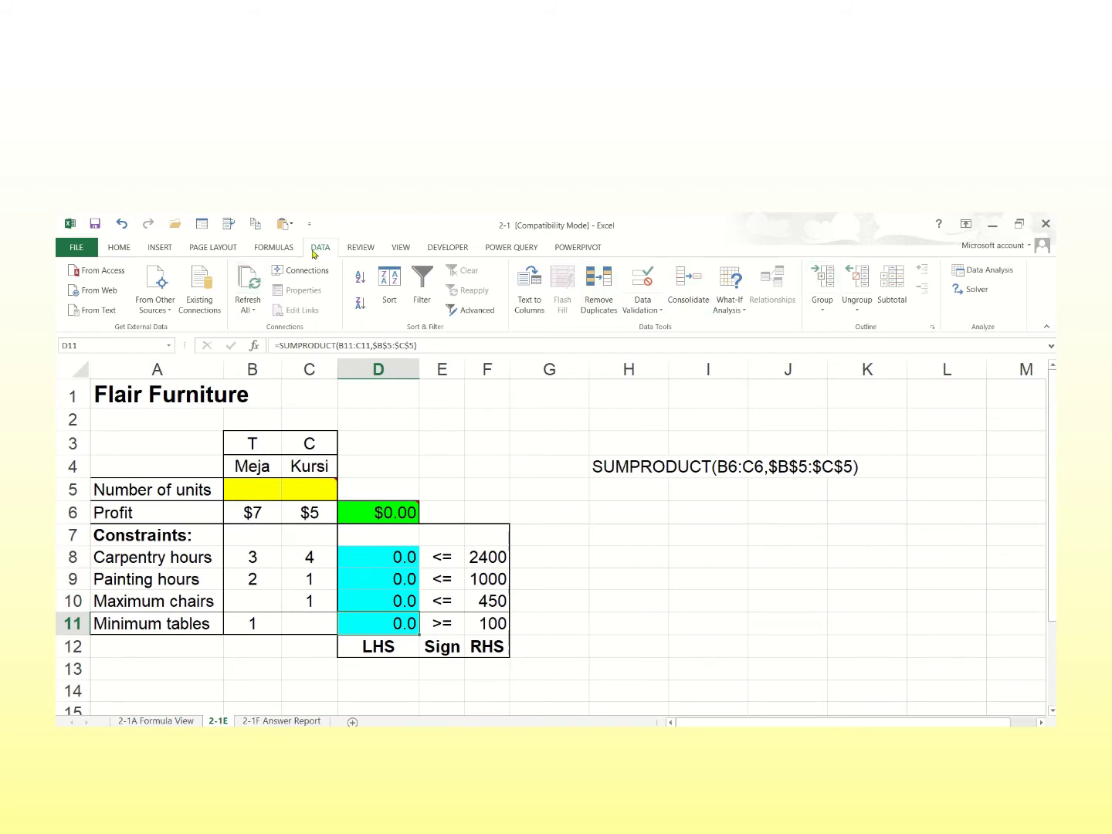
click(978, 291)
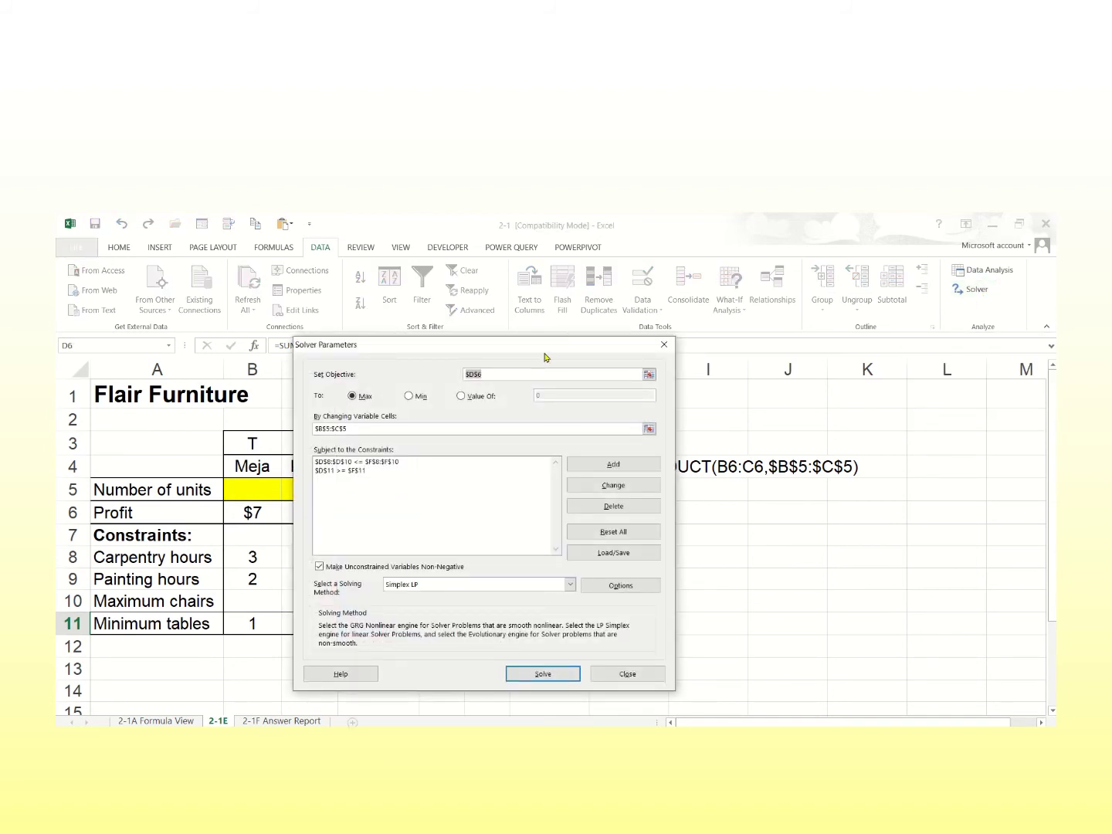
drag(604, 343, 818, 268)
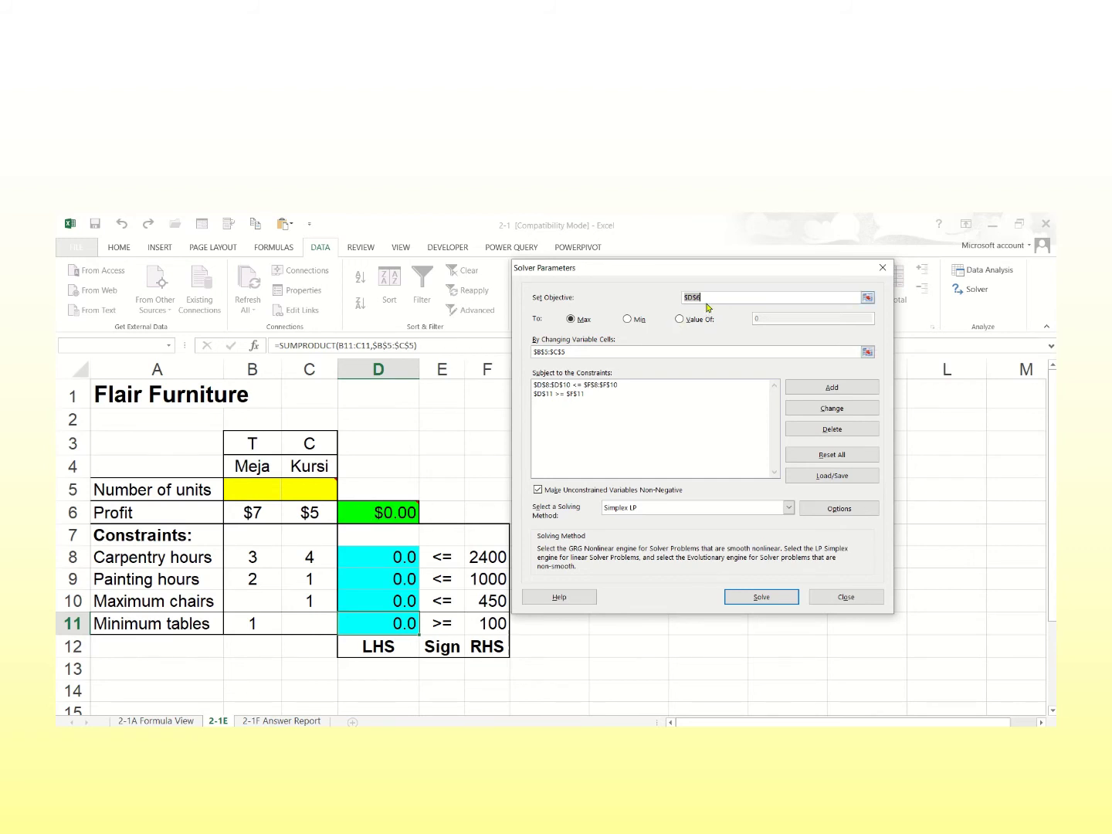
click(868, 297)
click(394, 512)
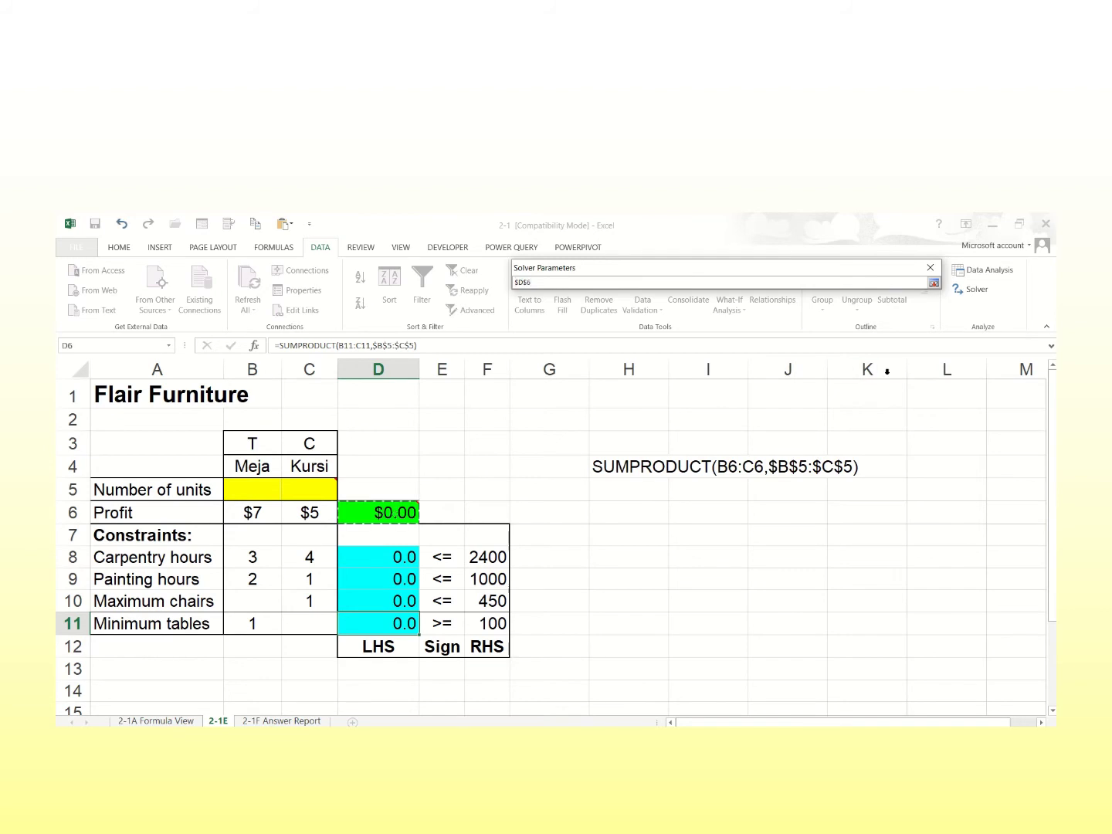
click(934, 283)
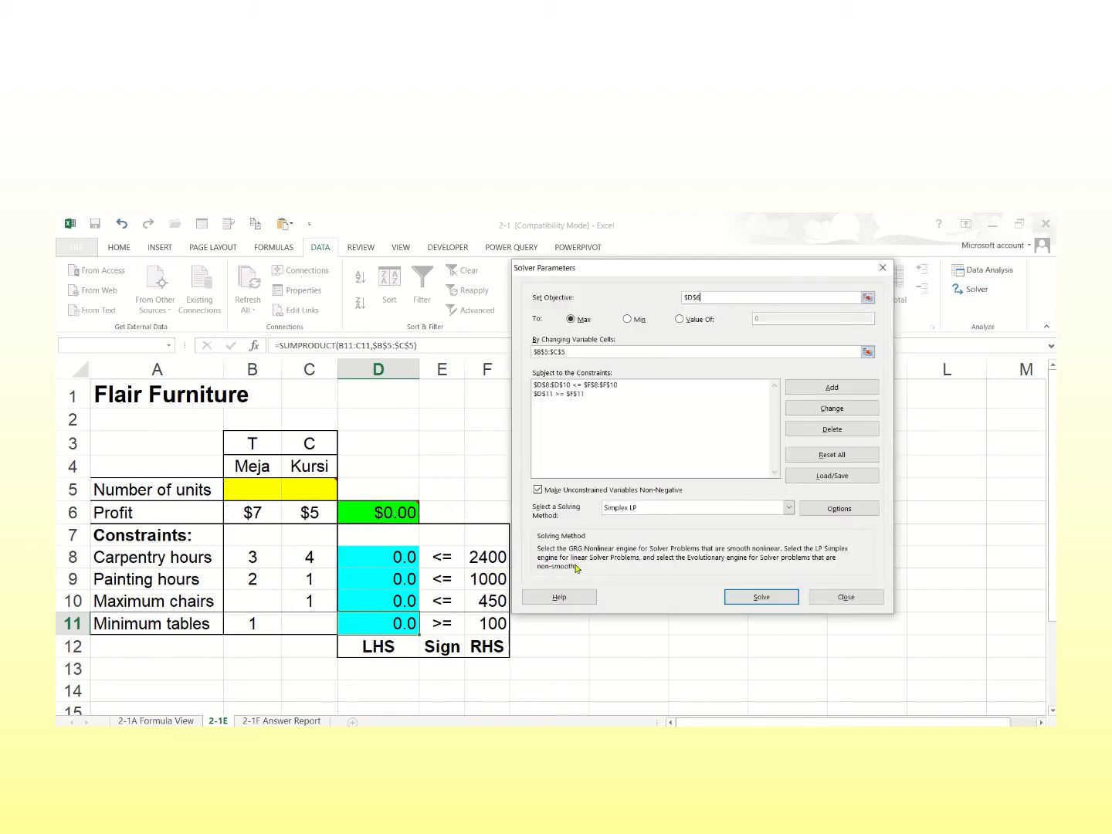
Check Solver's changing variable cells and the cell references of the constraint $D$8:$D$10 <= $F$8:$F$10.
click(868, 351)
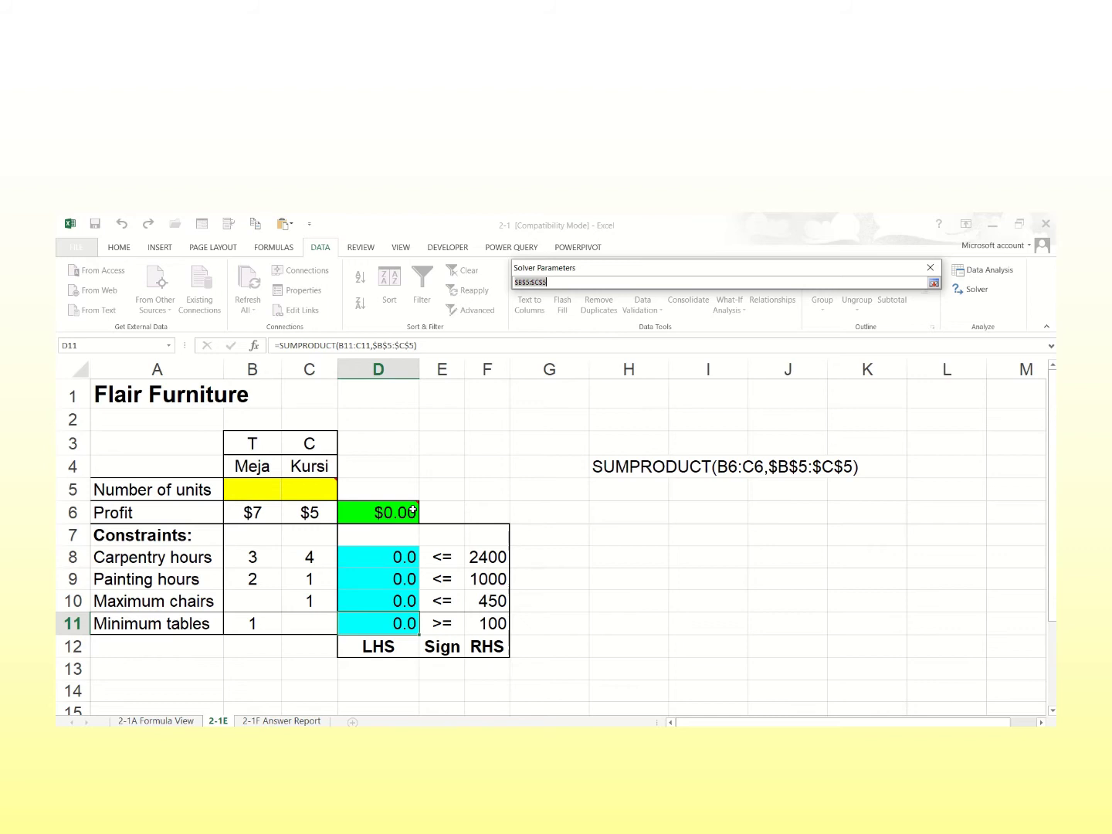
click(934, 282)
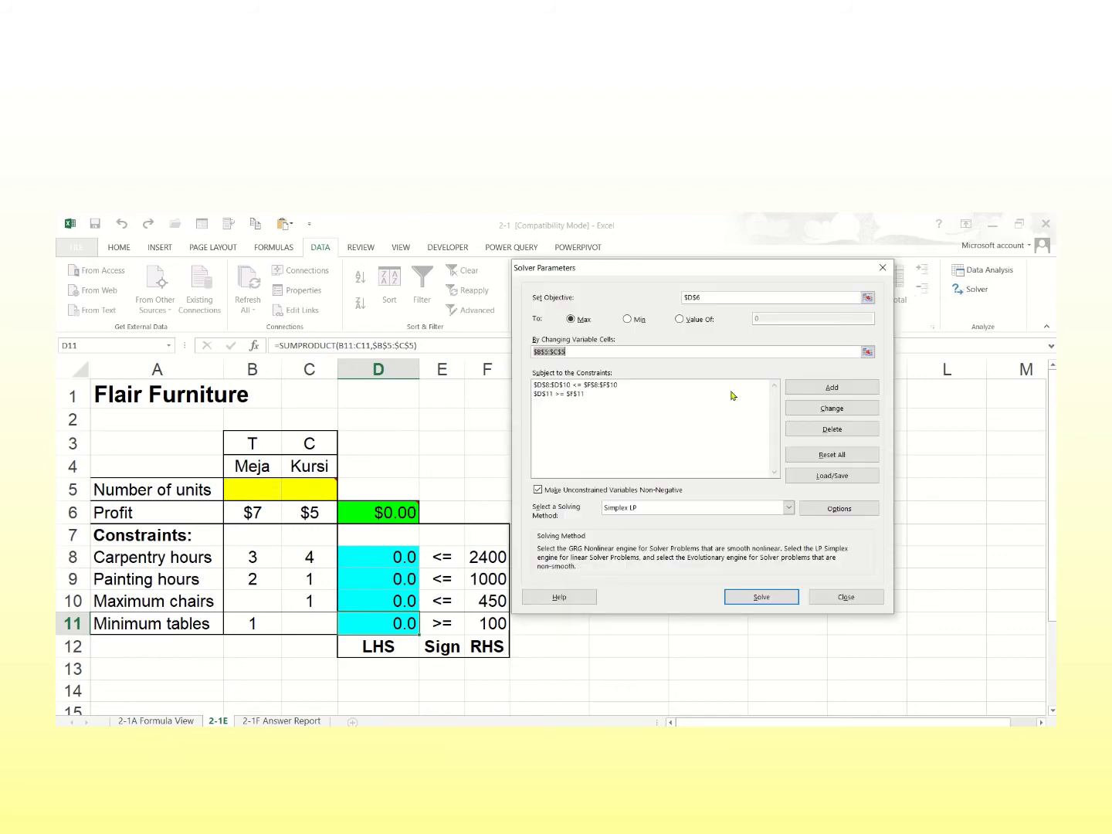
click(600, 384)
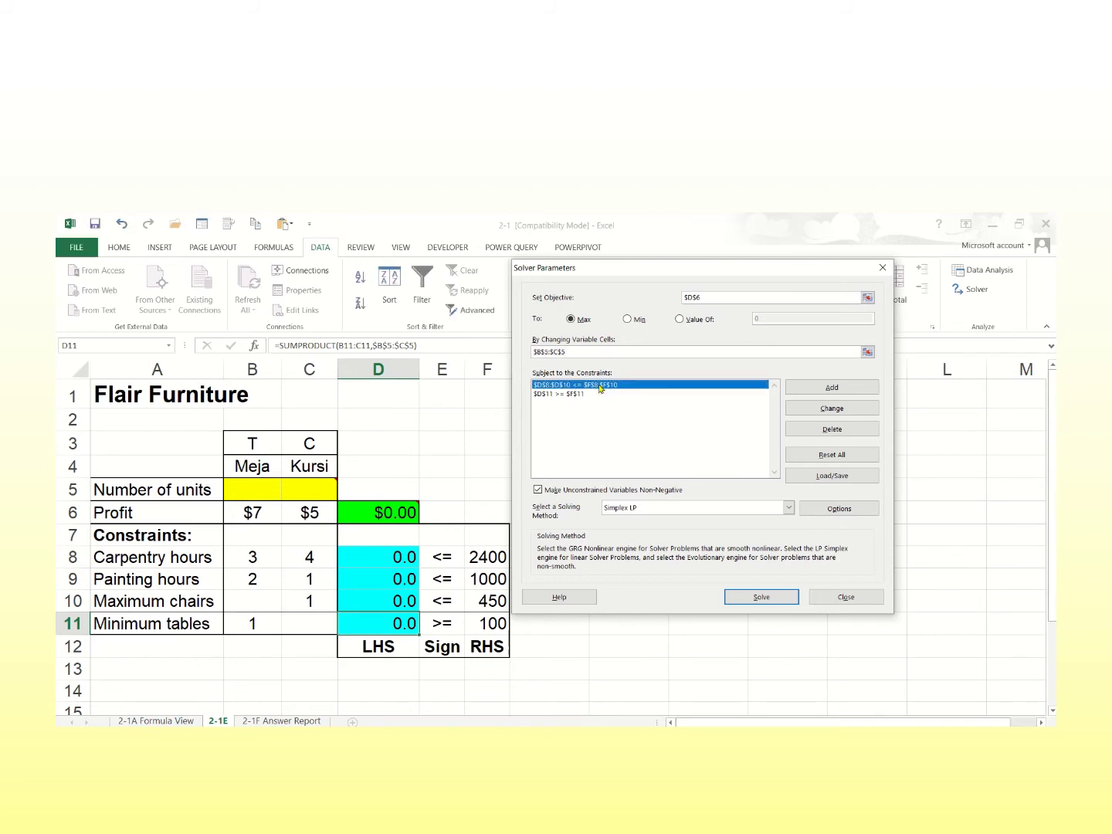
click(853, 414)
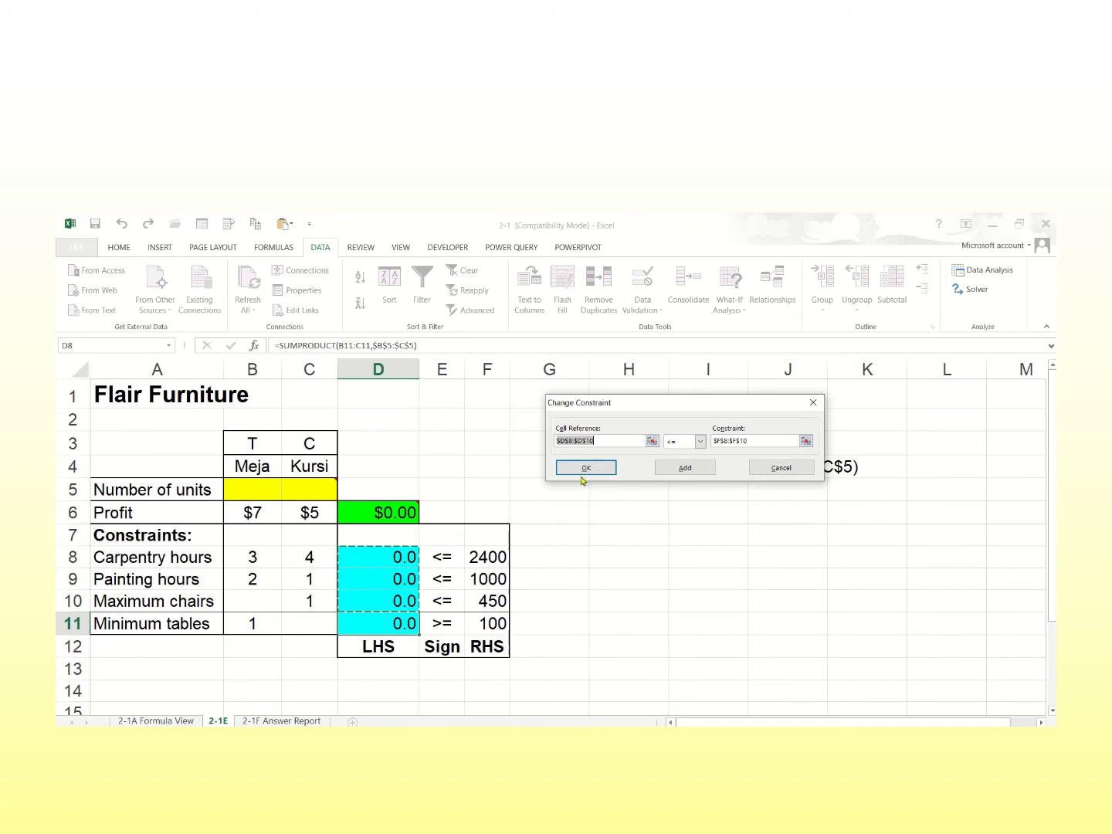
click(781, 468)
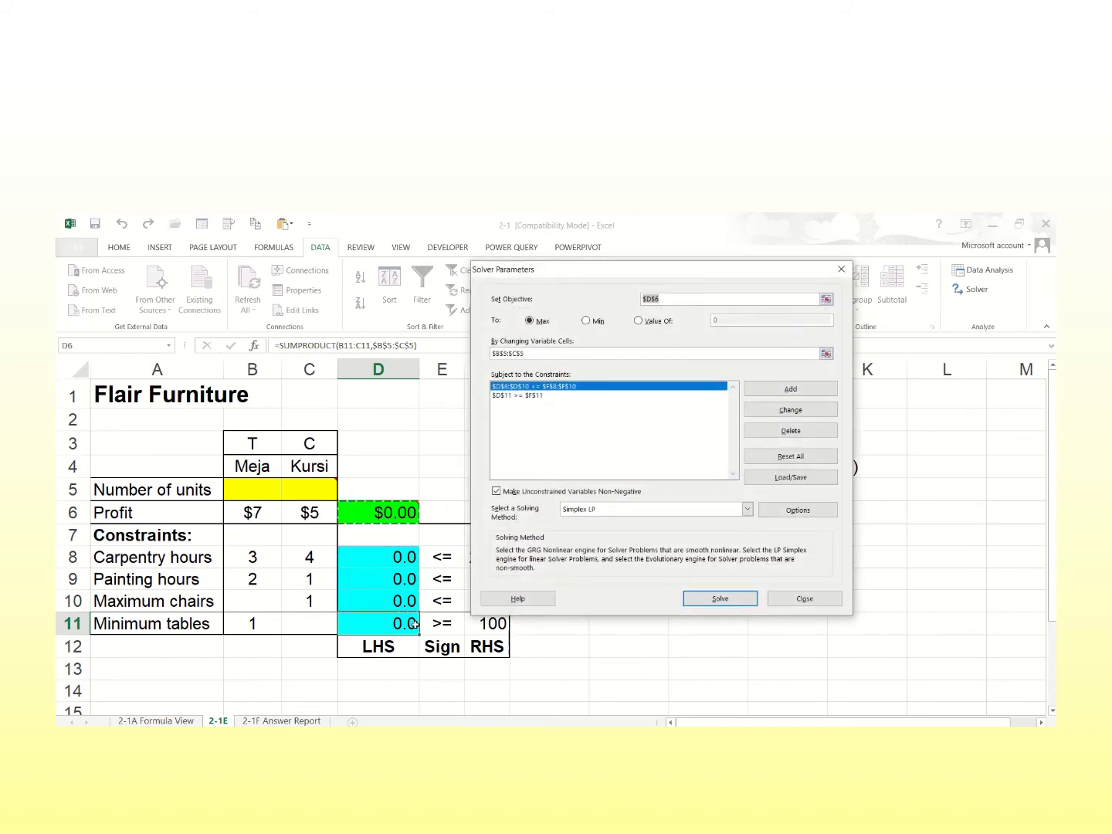
Check the cell references and available comparison operators of Solver's constraint $D$11 >= $F$11, leaving the constraint as it is.
click(525, 396)
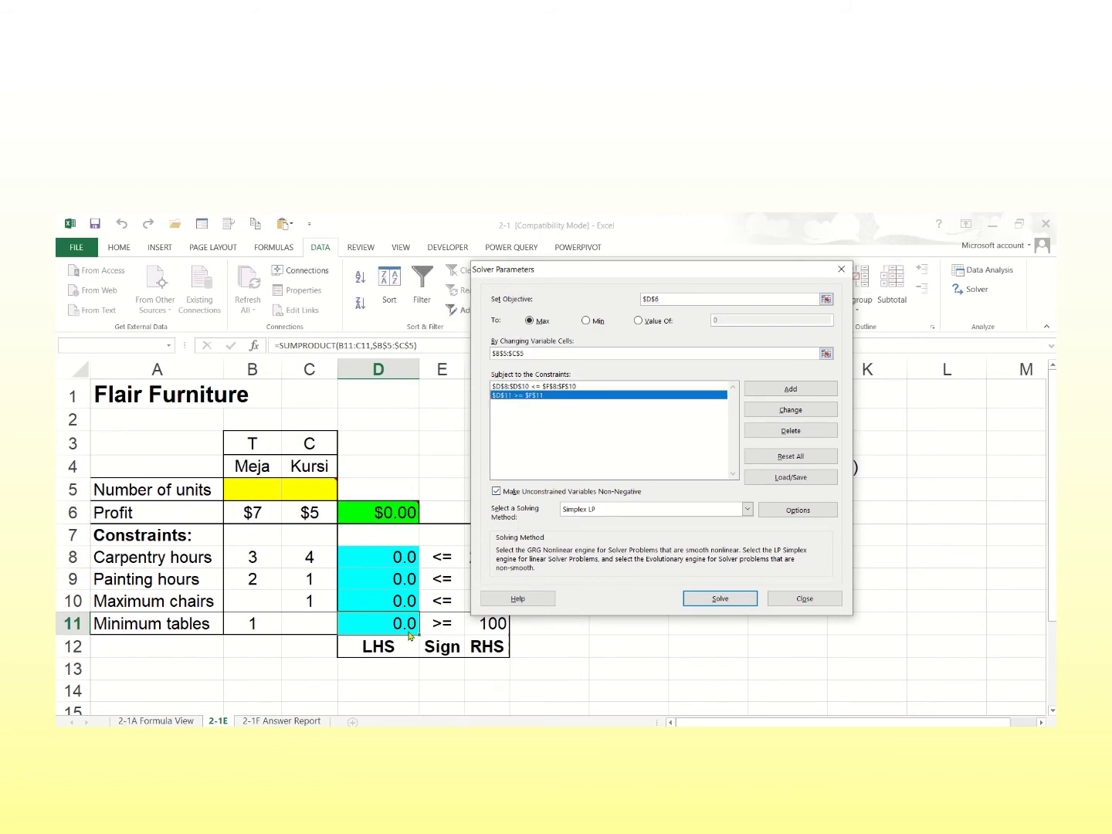
click(791, 410)
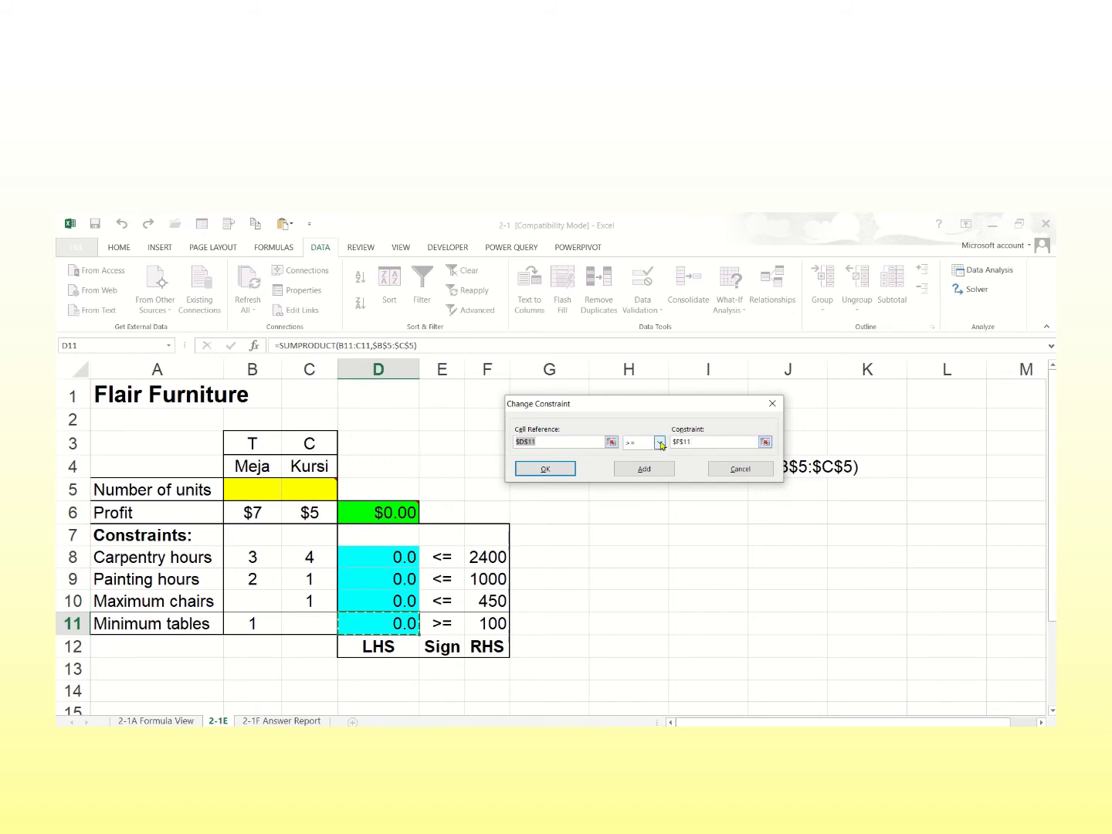
click(660, 444)
click(662, 446)
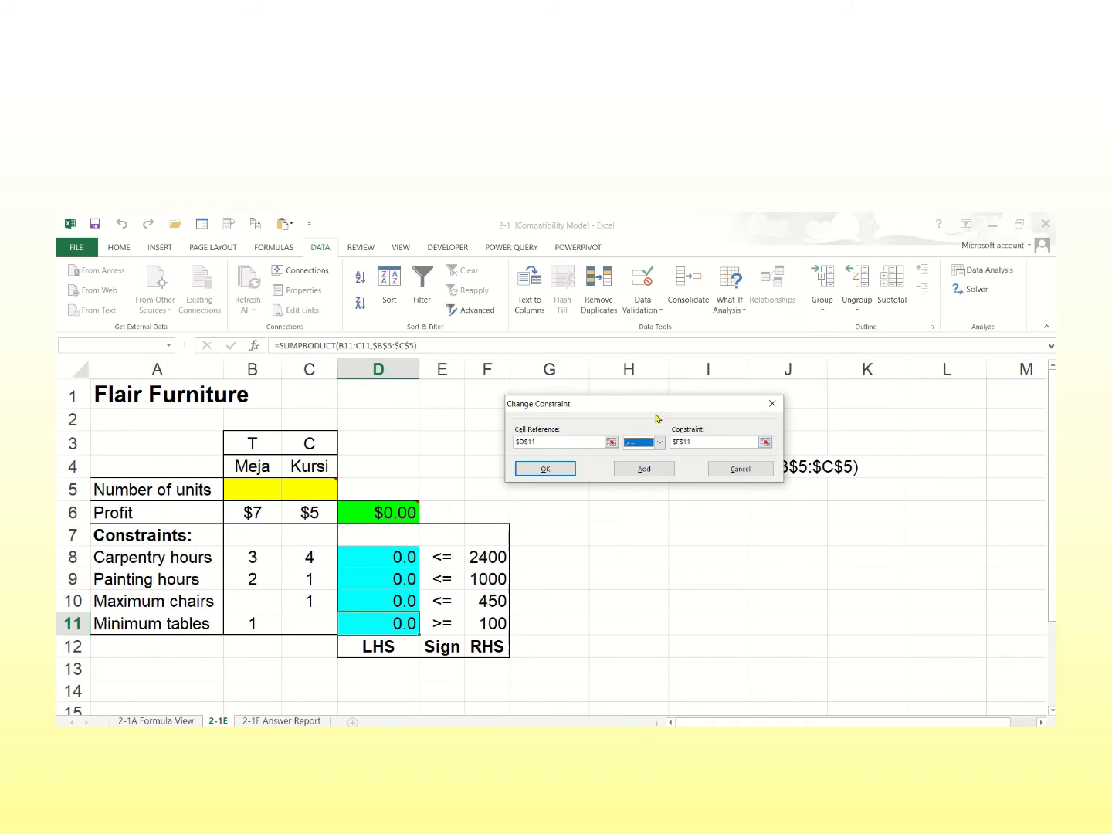
click(660, 443)
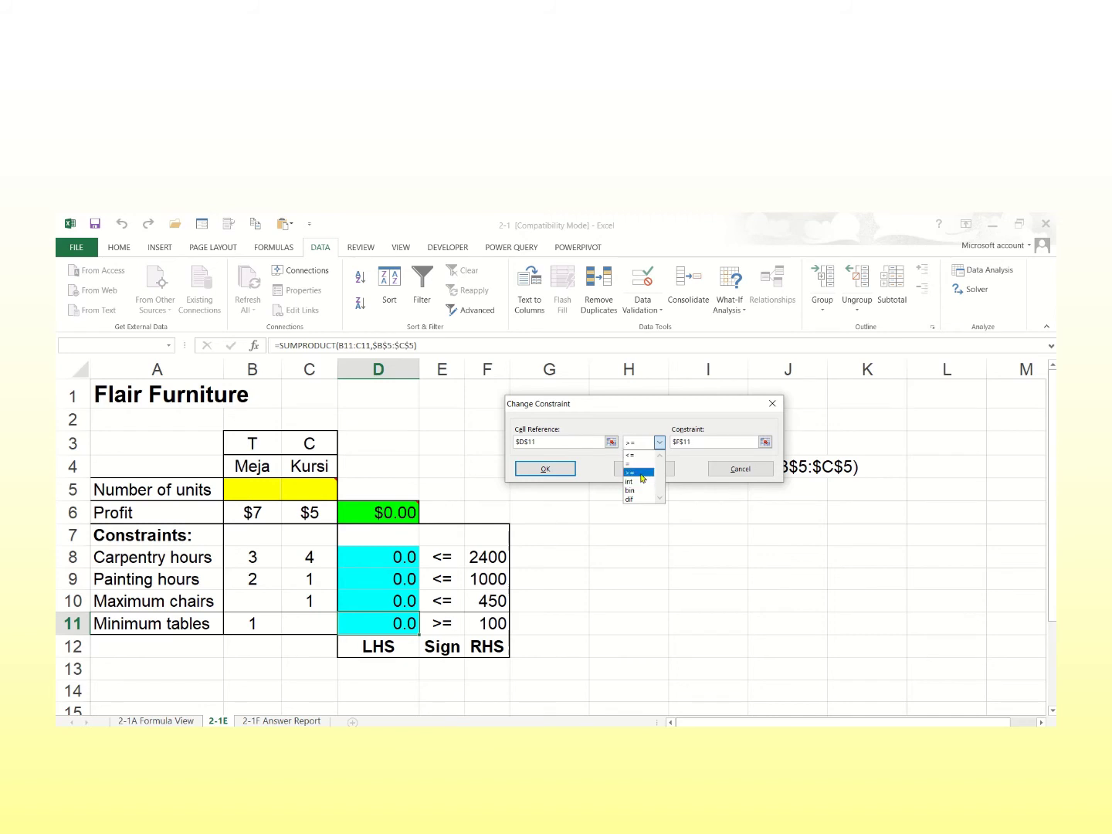
click(642, 474)
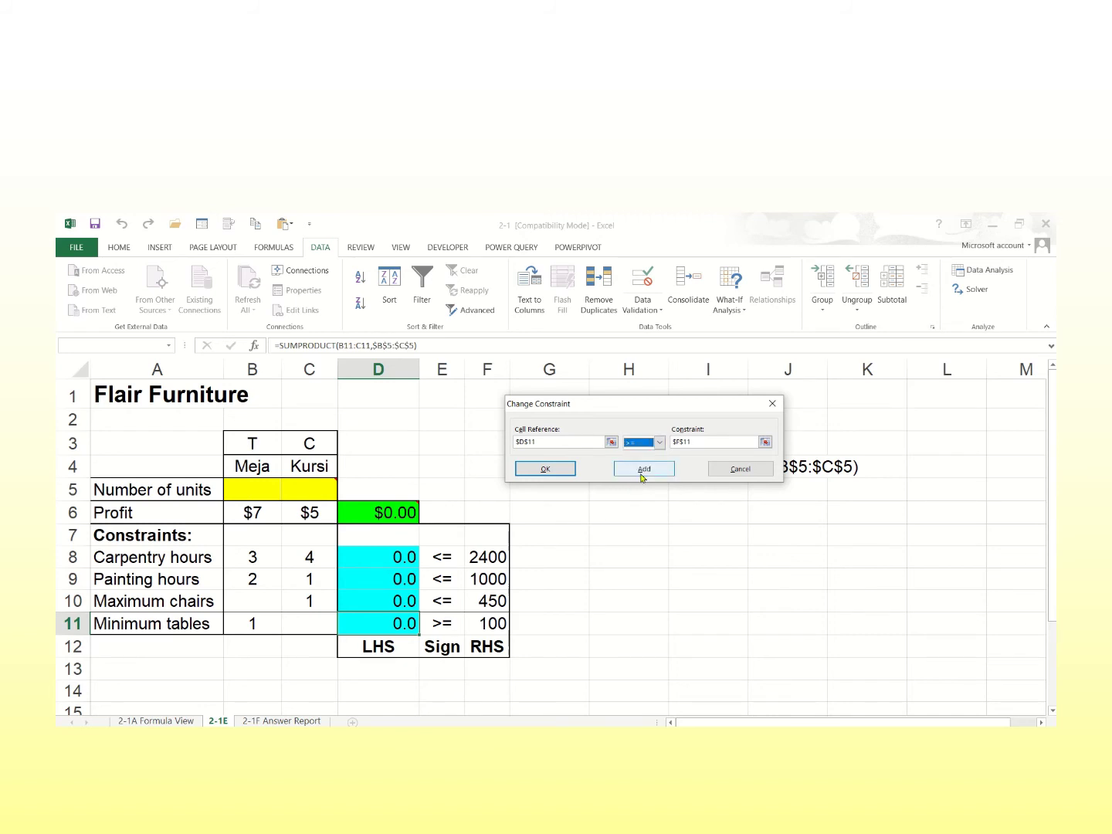
click(744, 470)
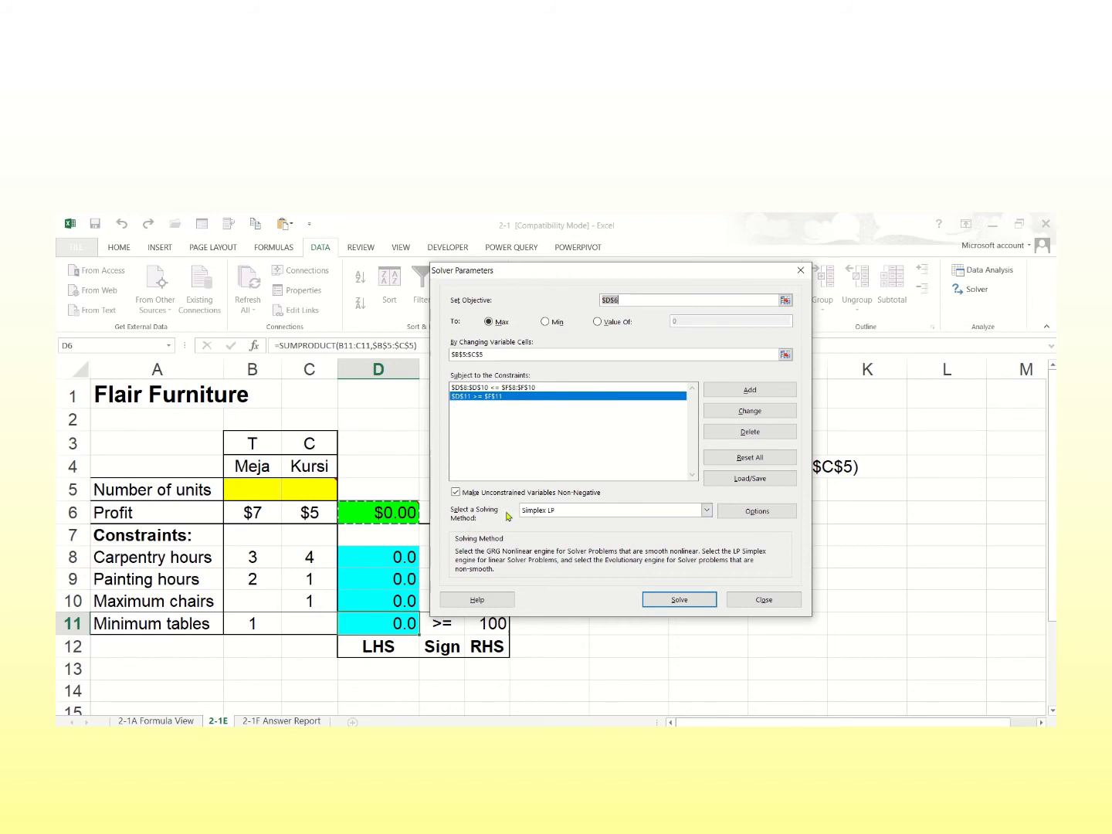
Review Solver's available solving methods and its All Methods, GRG Nonlinear and Evolutionary options, keeping Simplex LP as the method.
click(707, 512)
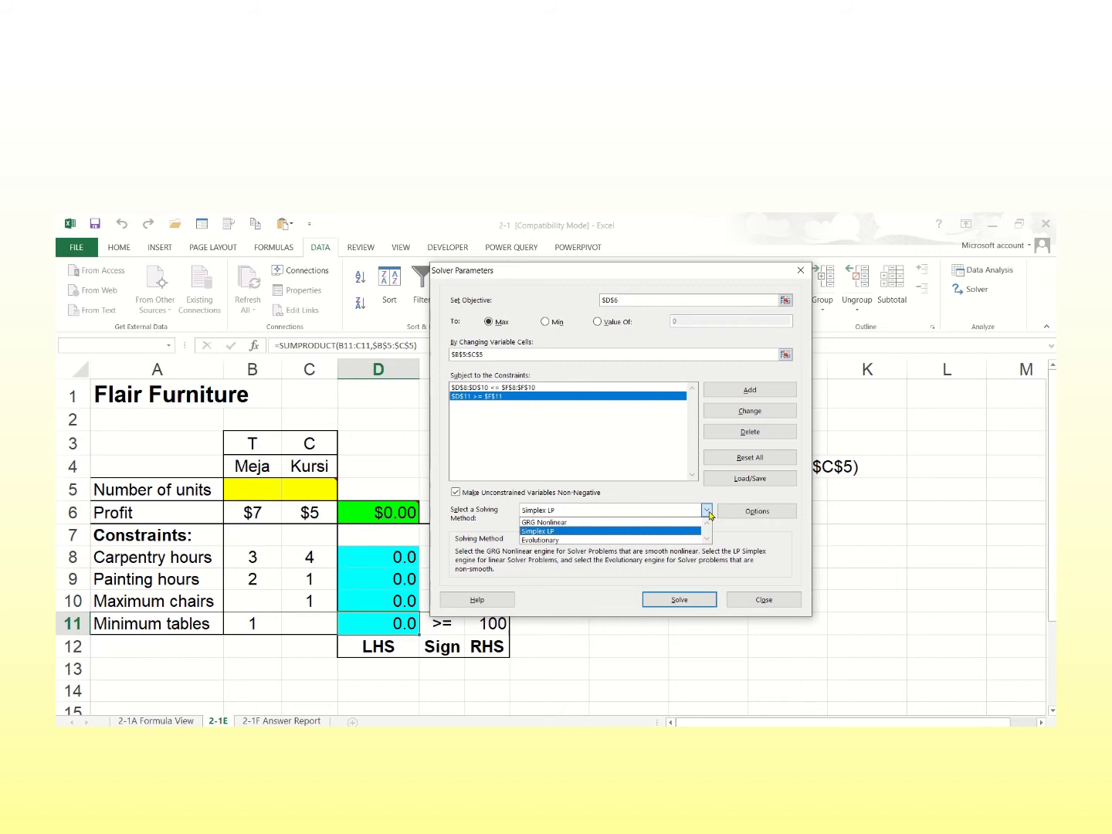
click(708, 511)
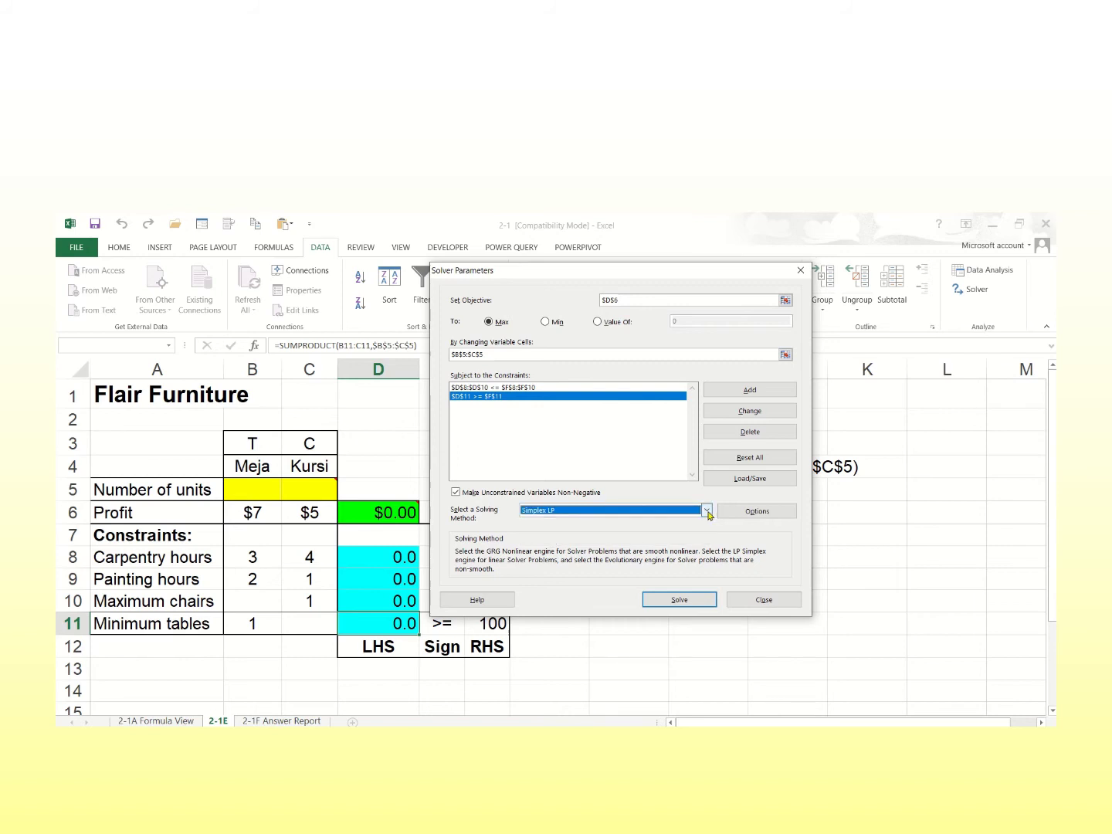
click(776, 515)
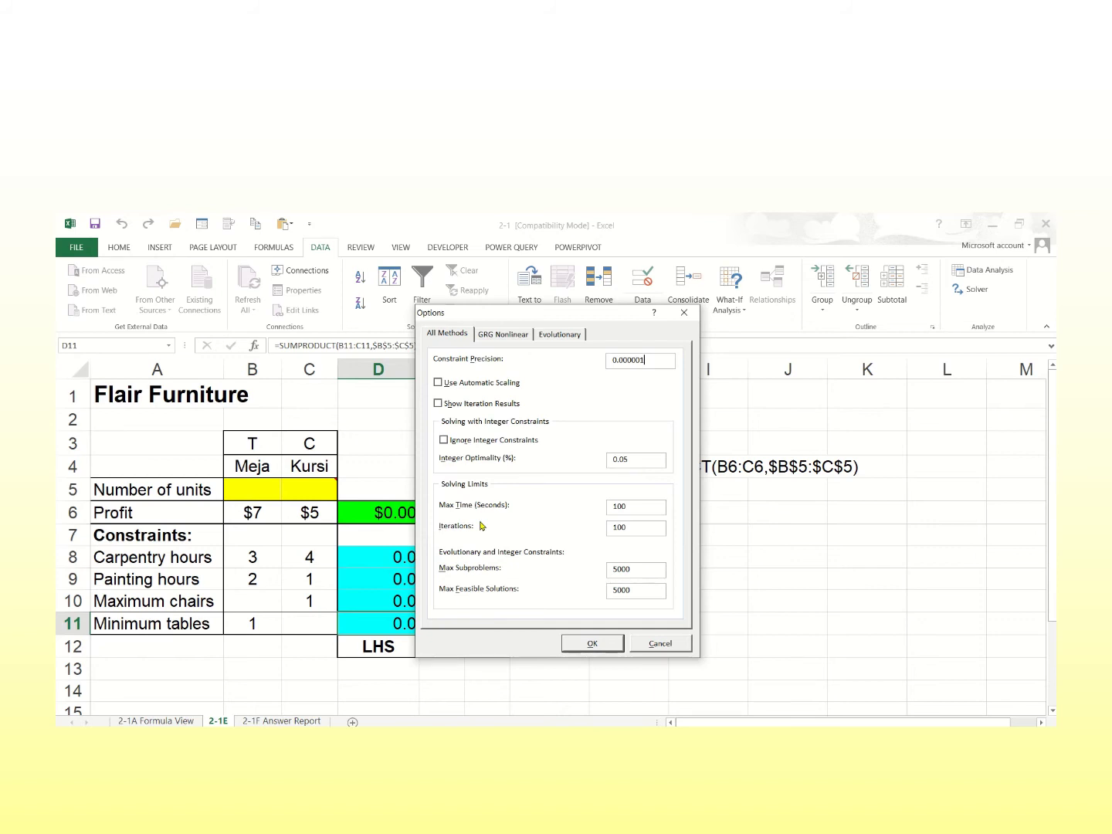
click(654, 527)
click(491, 337)
click(556, 338)
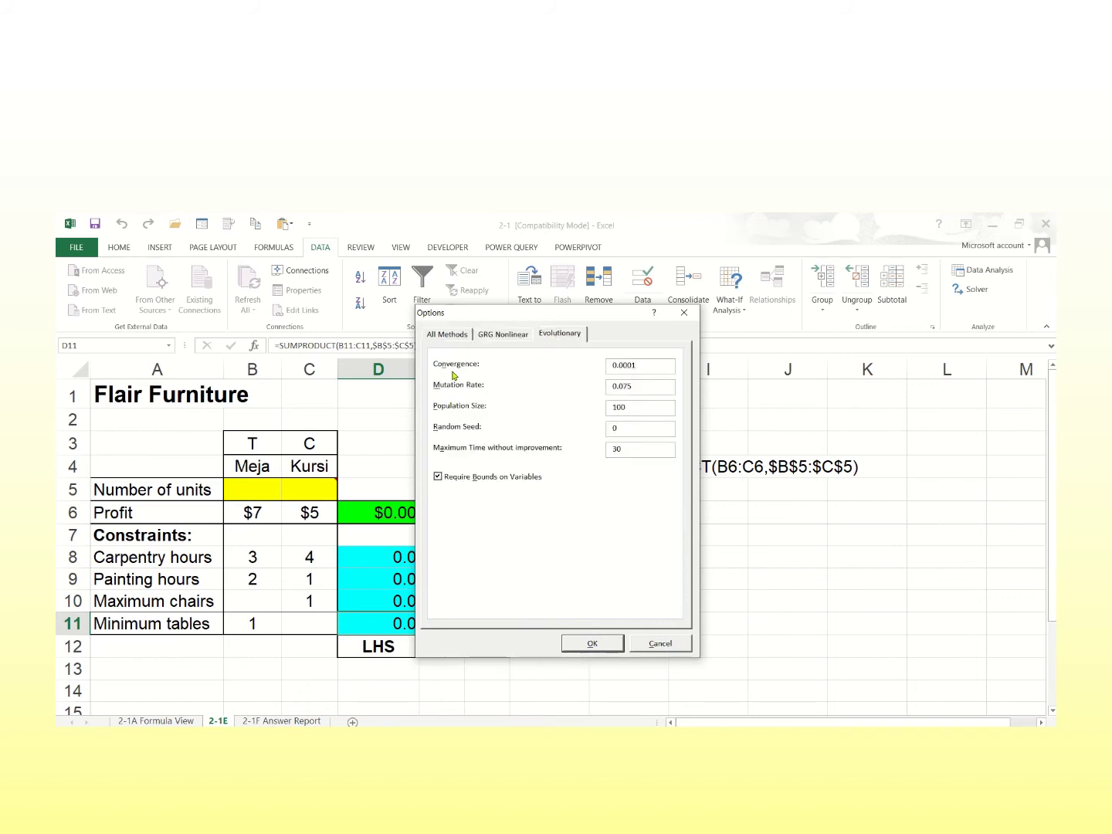
click(449, 335)
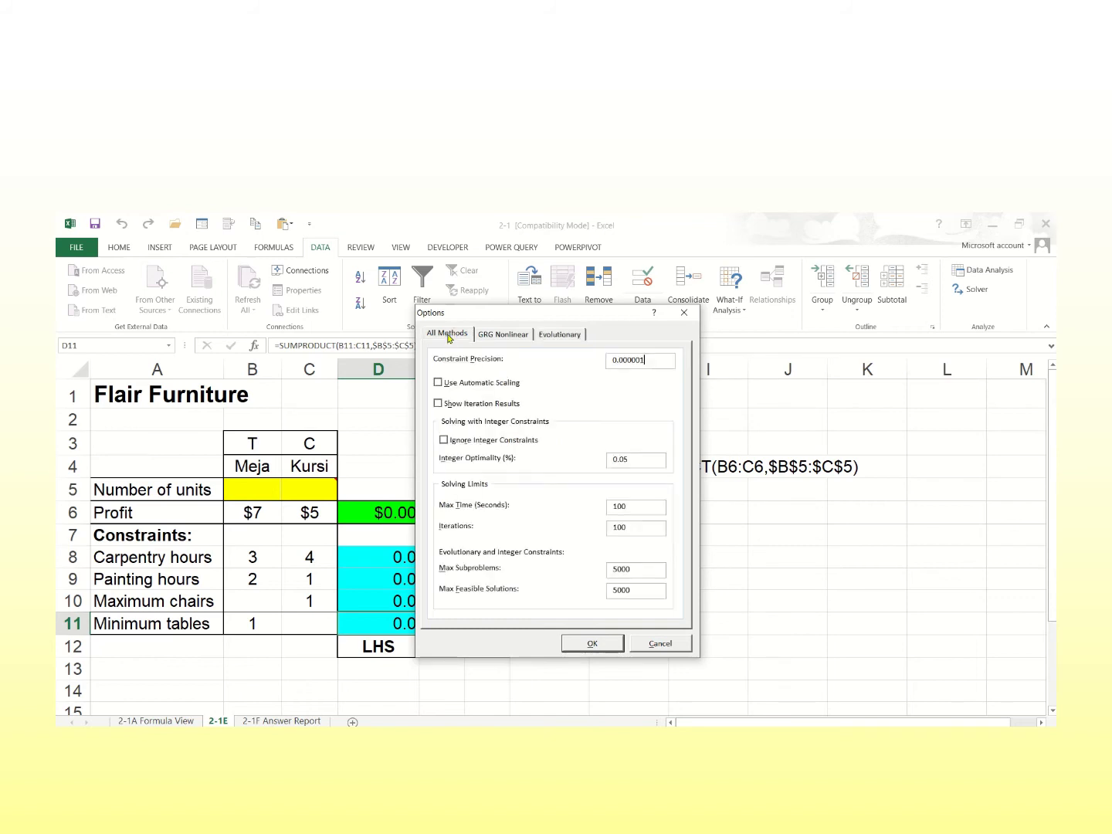
click(593, 645)
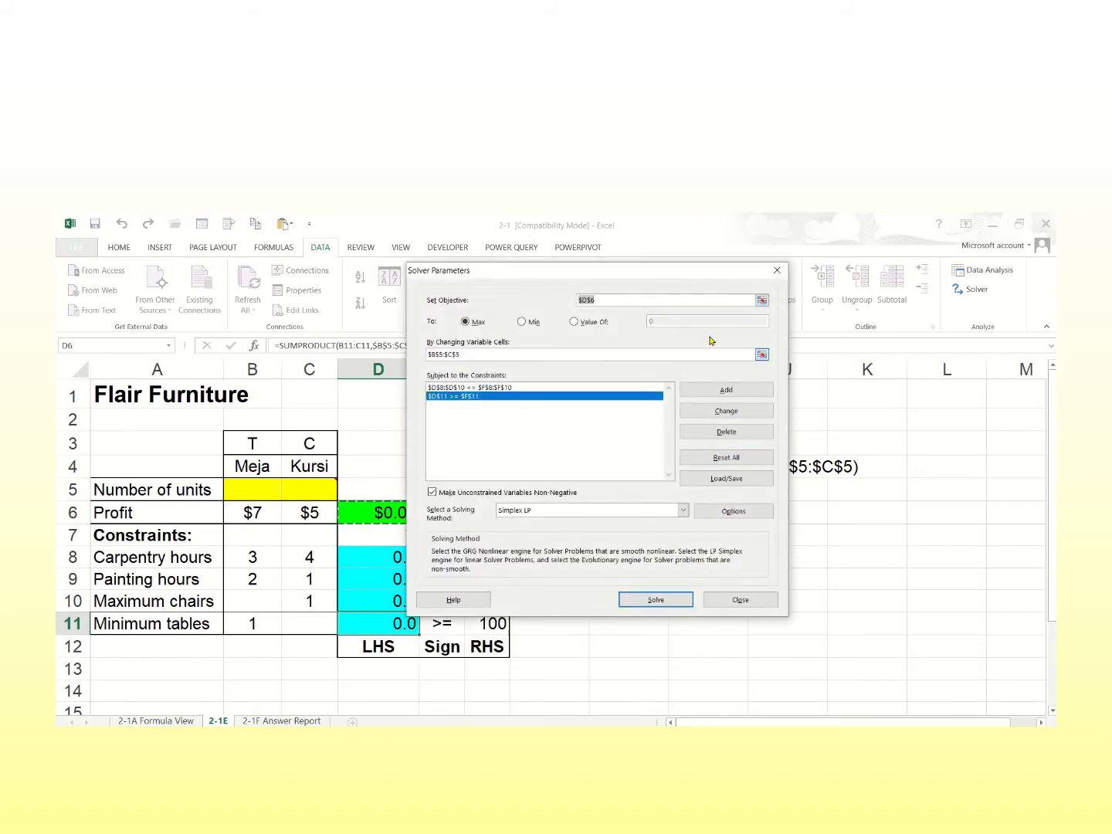
Solve the model and keep the Solver solution, generating the Answer, Sensitivity and Limits reports.
click(655, 600)
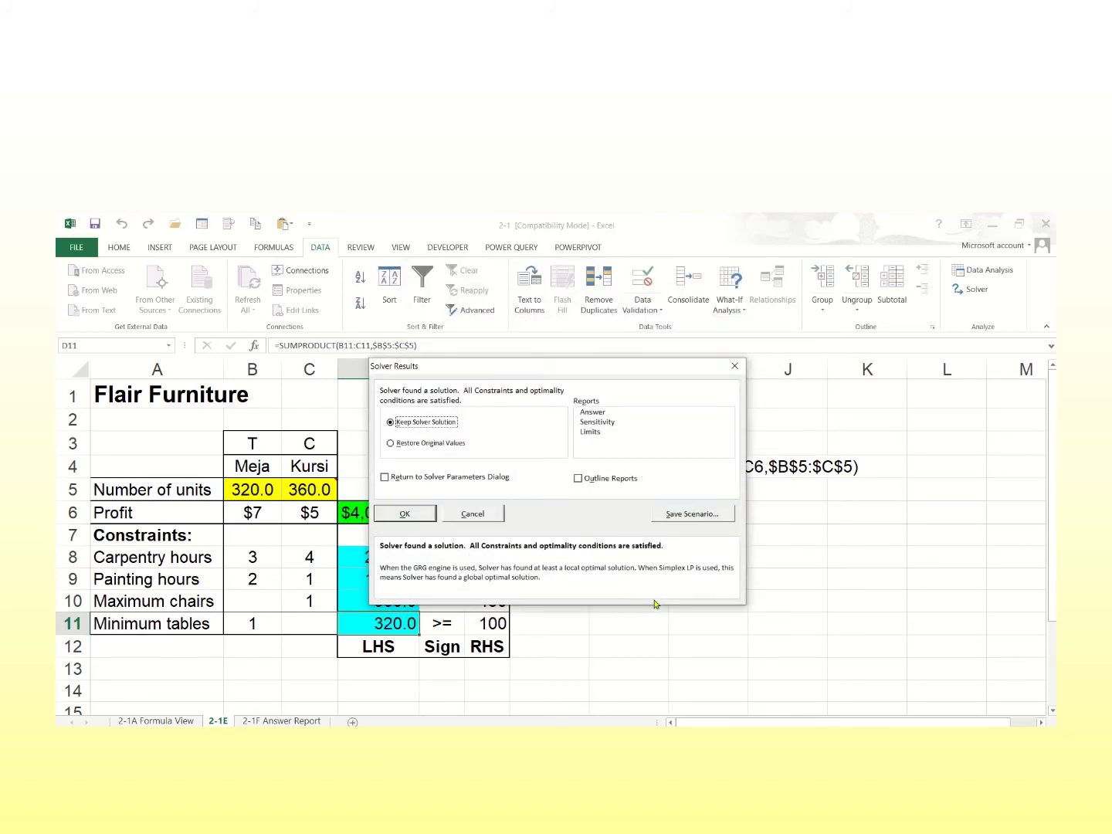
drag(576, 376, 801, 376)
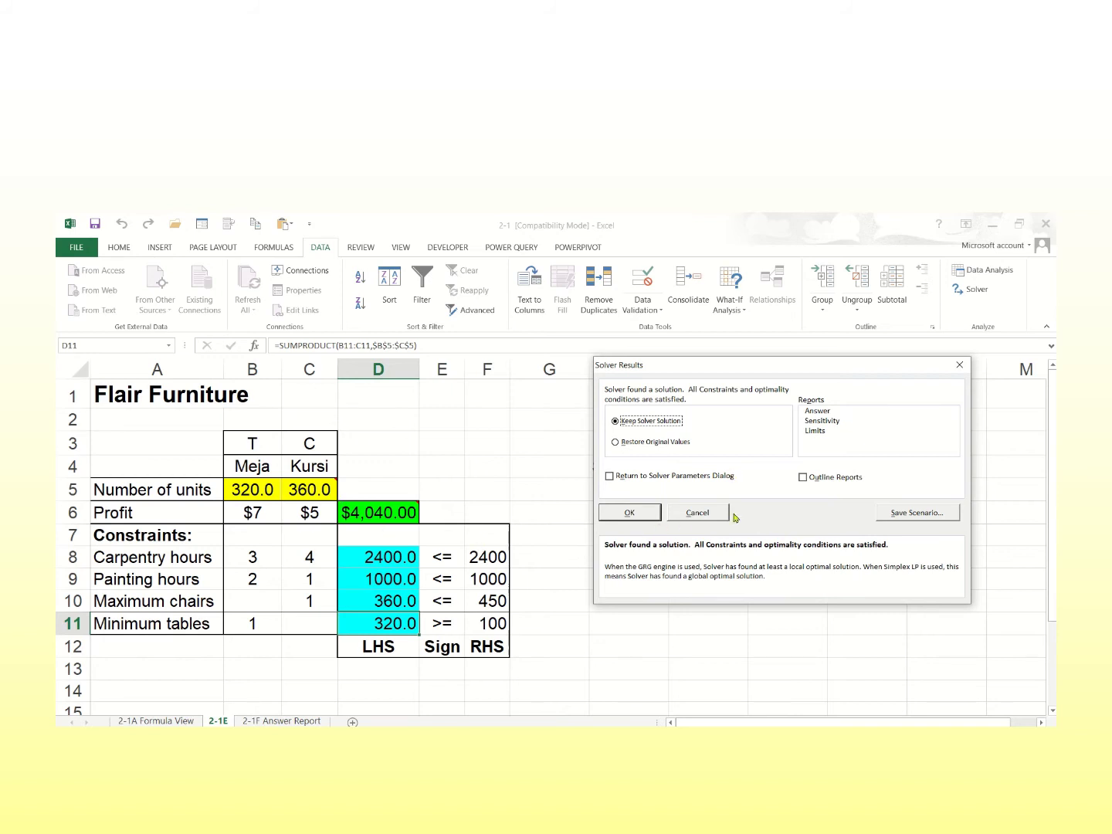
click(816, 412)
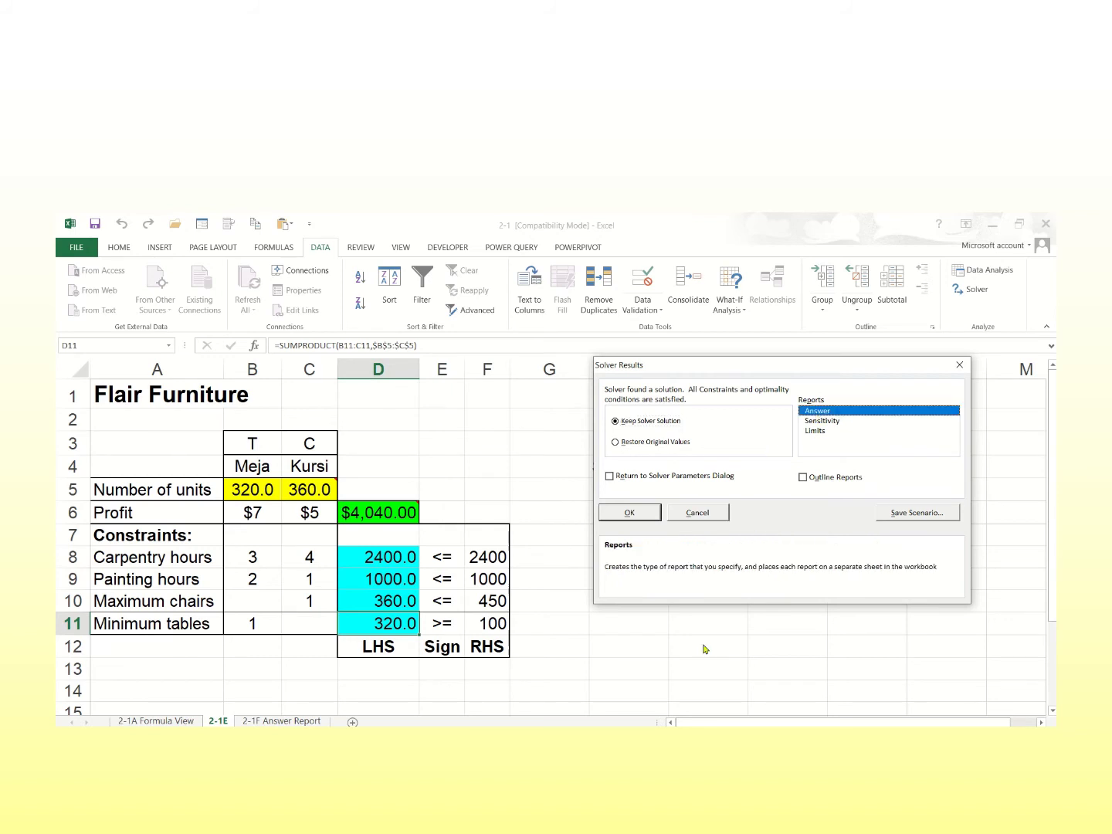
click(833, 425)
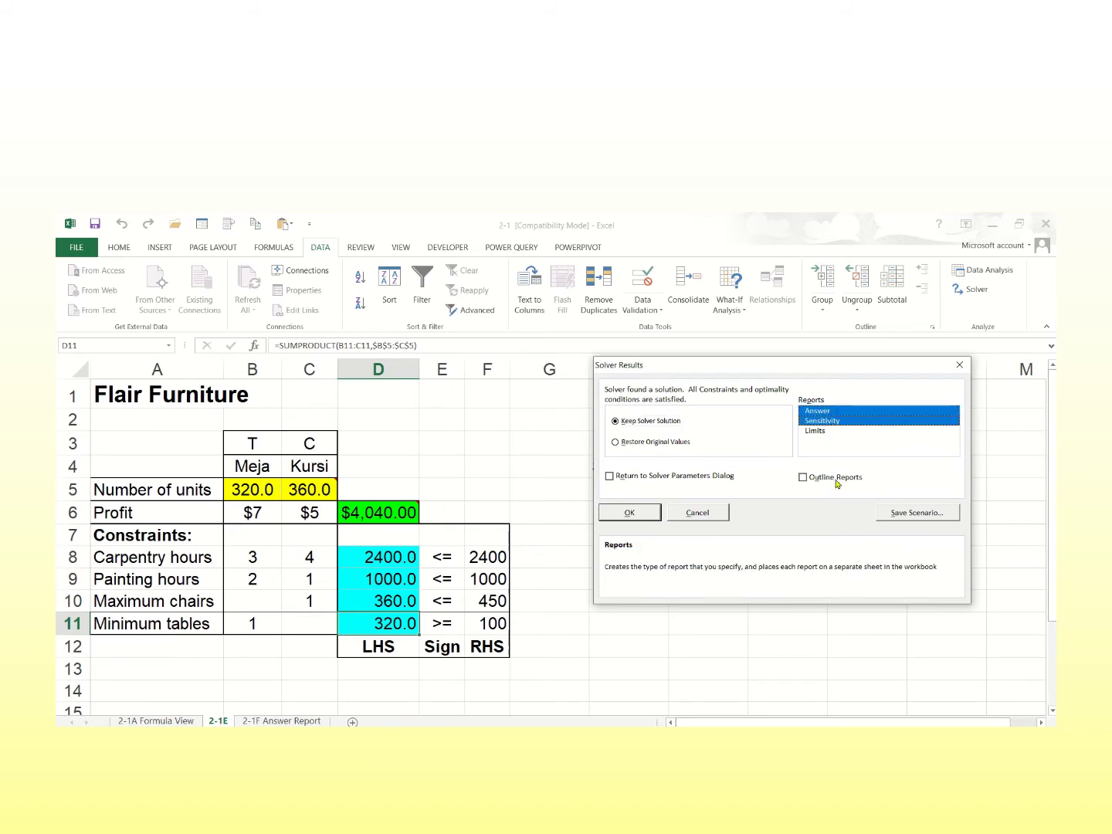
click(824, 431)
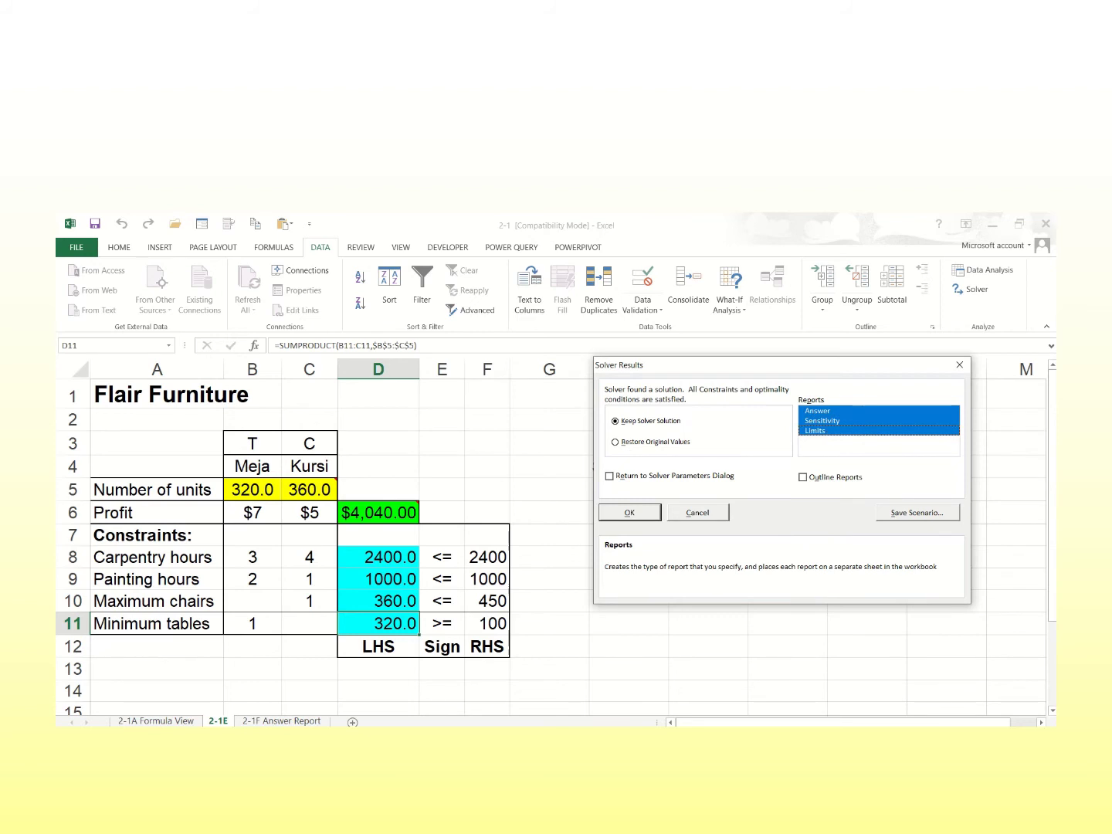
click(645, 515)
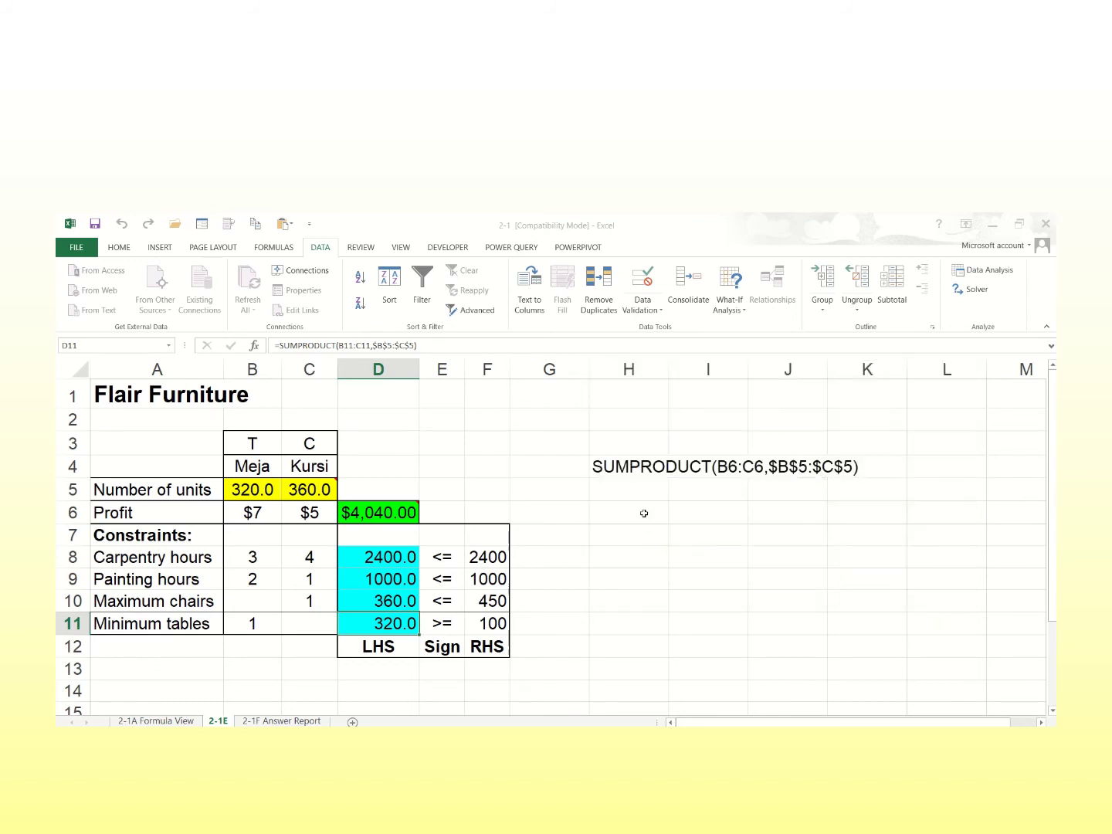
View the 2-1A Formula View sheet and the new answer report, enlarging the report for reading.
click(179, 722)
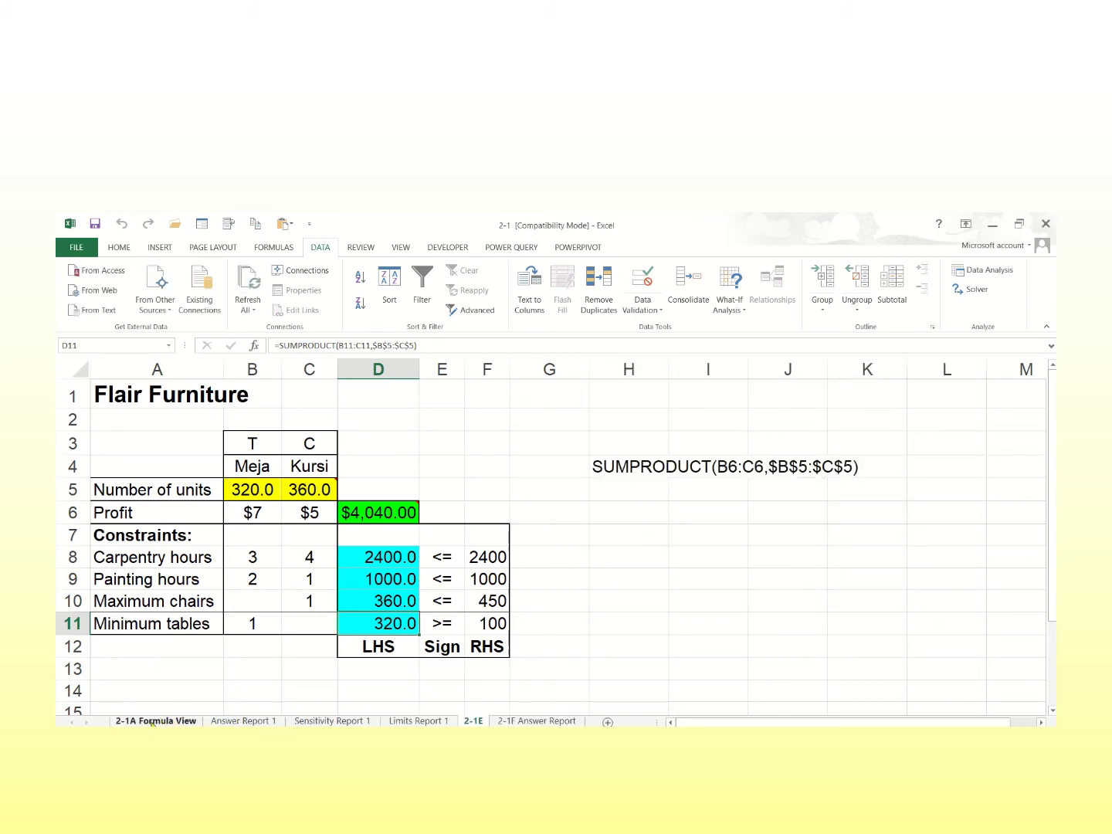
click(237, 722)
click(229, 722)
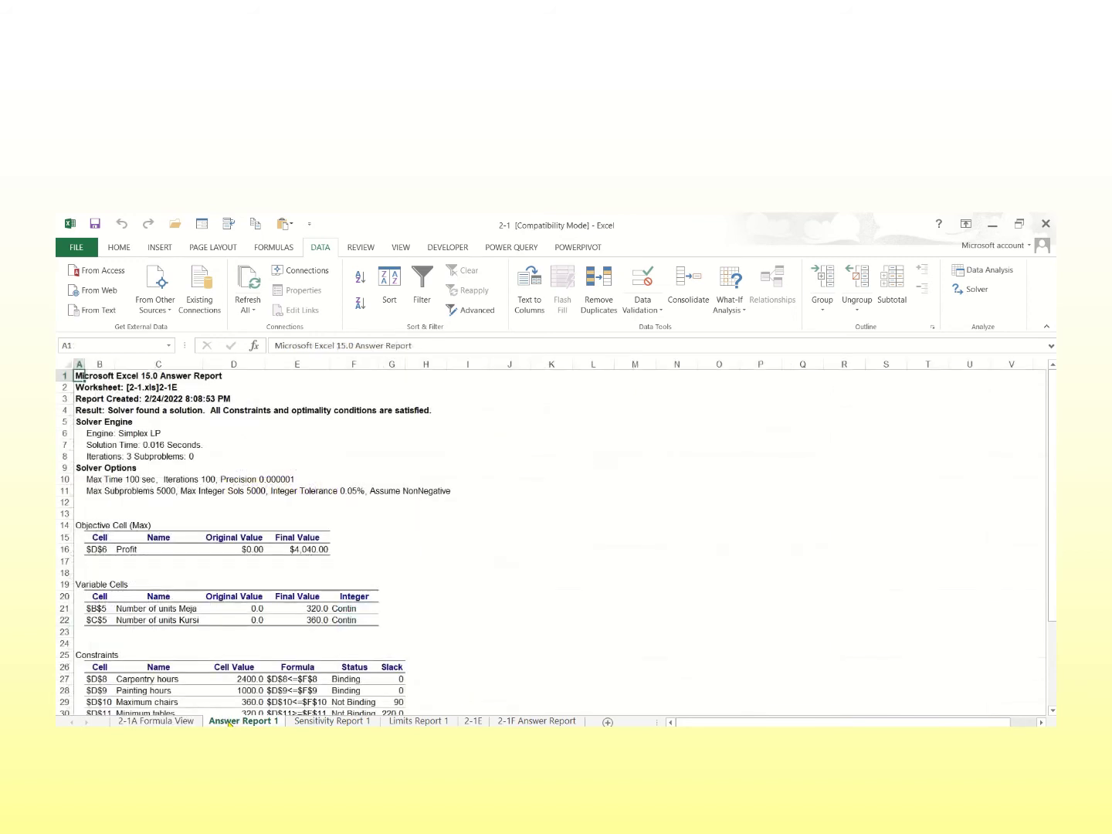
click(158, 722)
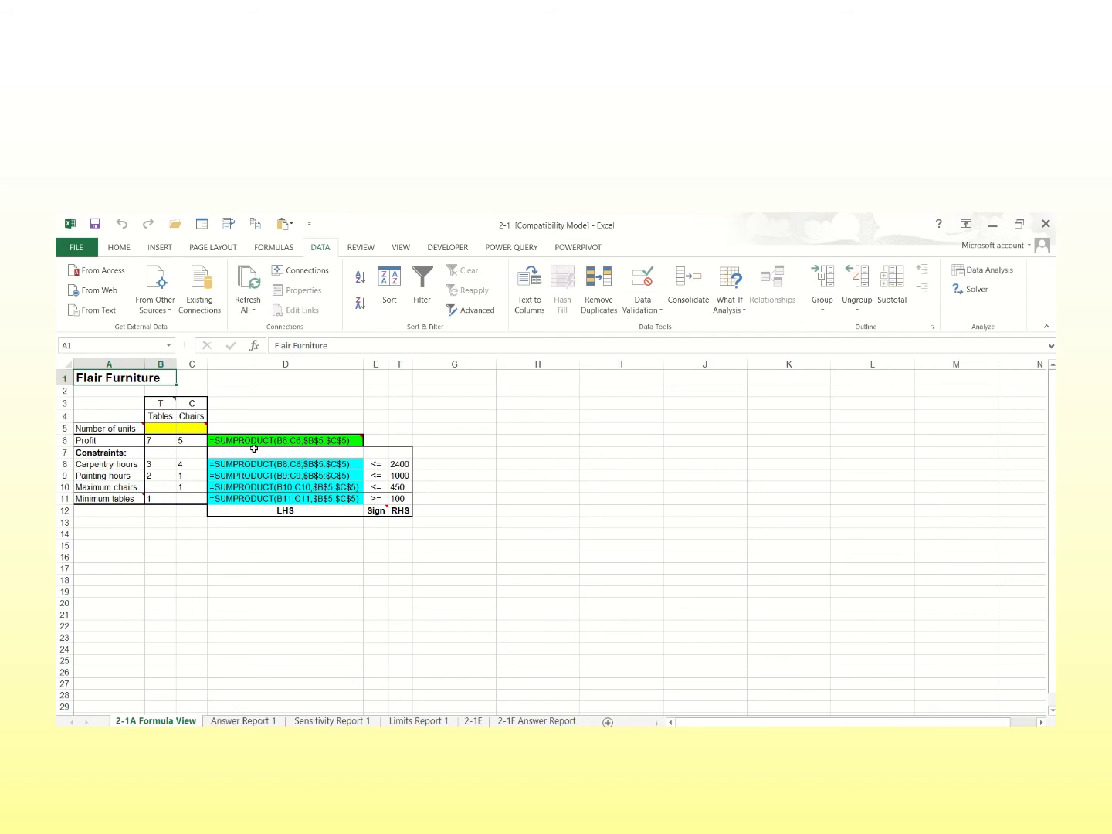
click(234, 723)
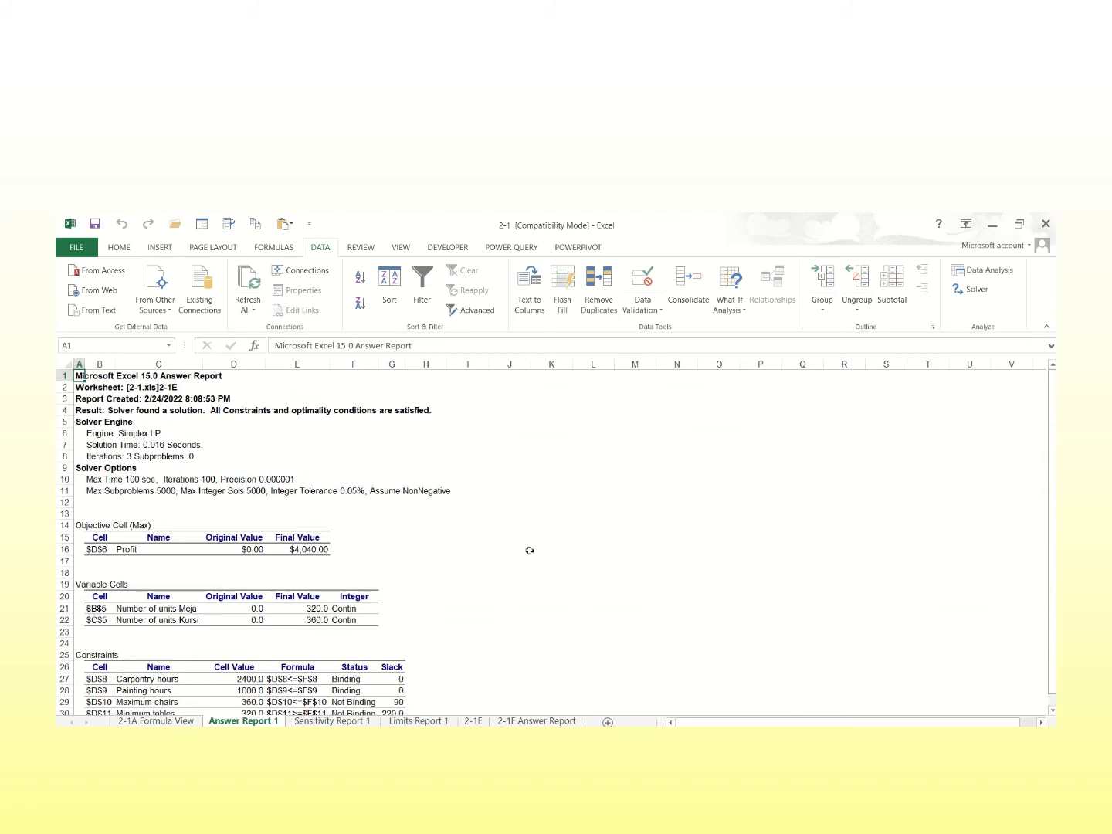
ctrl+scroll(529, 550, up, 5)
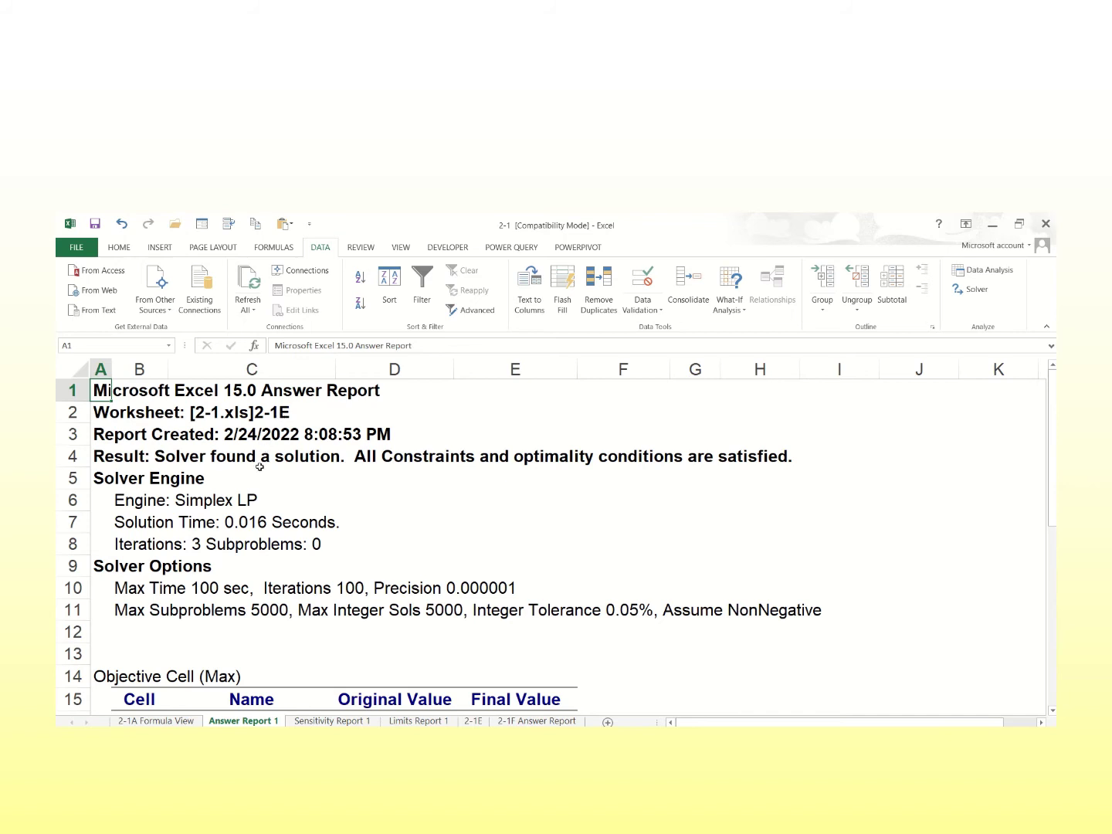
Examine the answer report's Solver engine, solution time and iterations, and the Solver options in rows 10 and 11.
scroll(286, 451, down, 2)
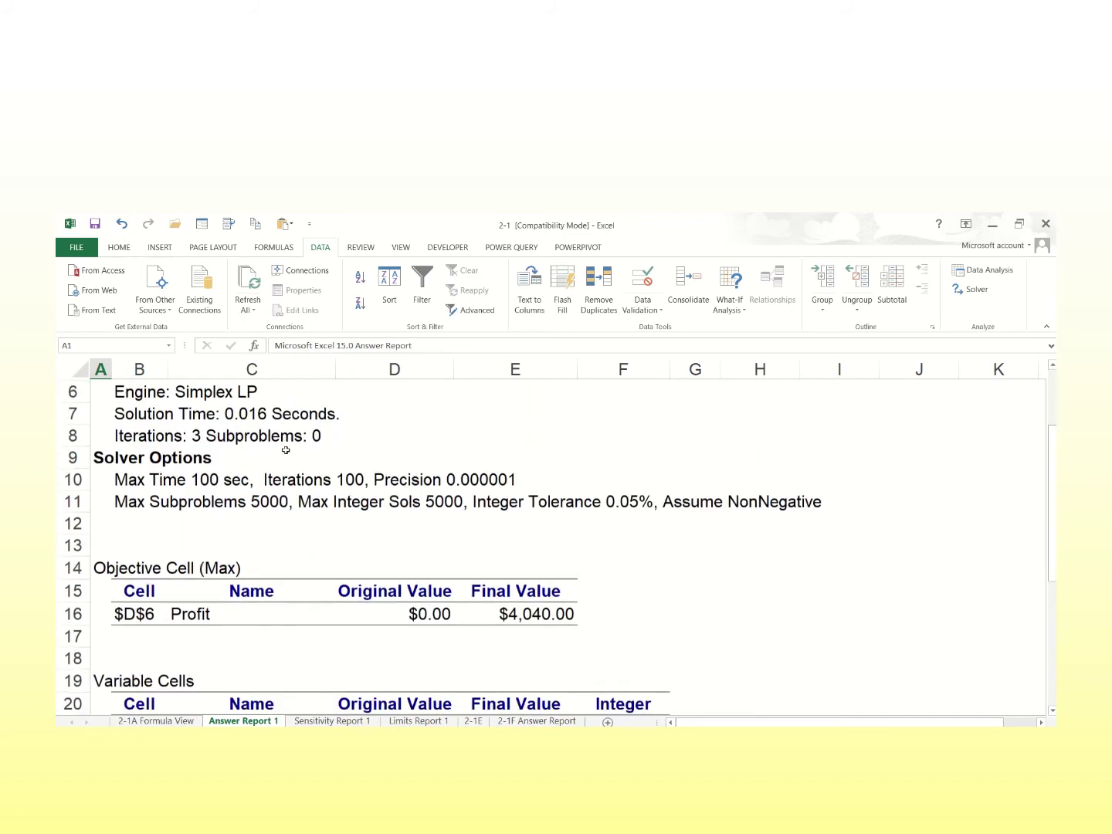
click(234, 391)
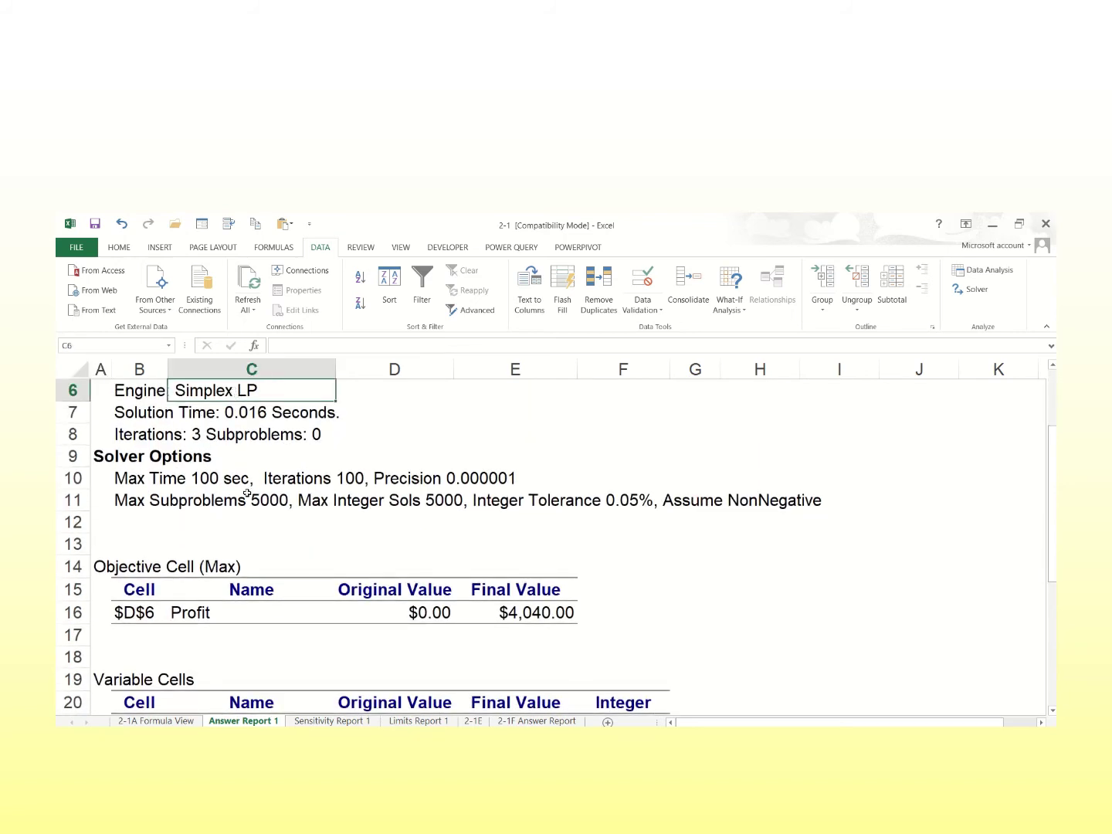
click(288, 413)
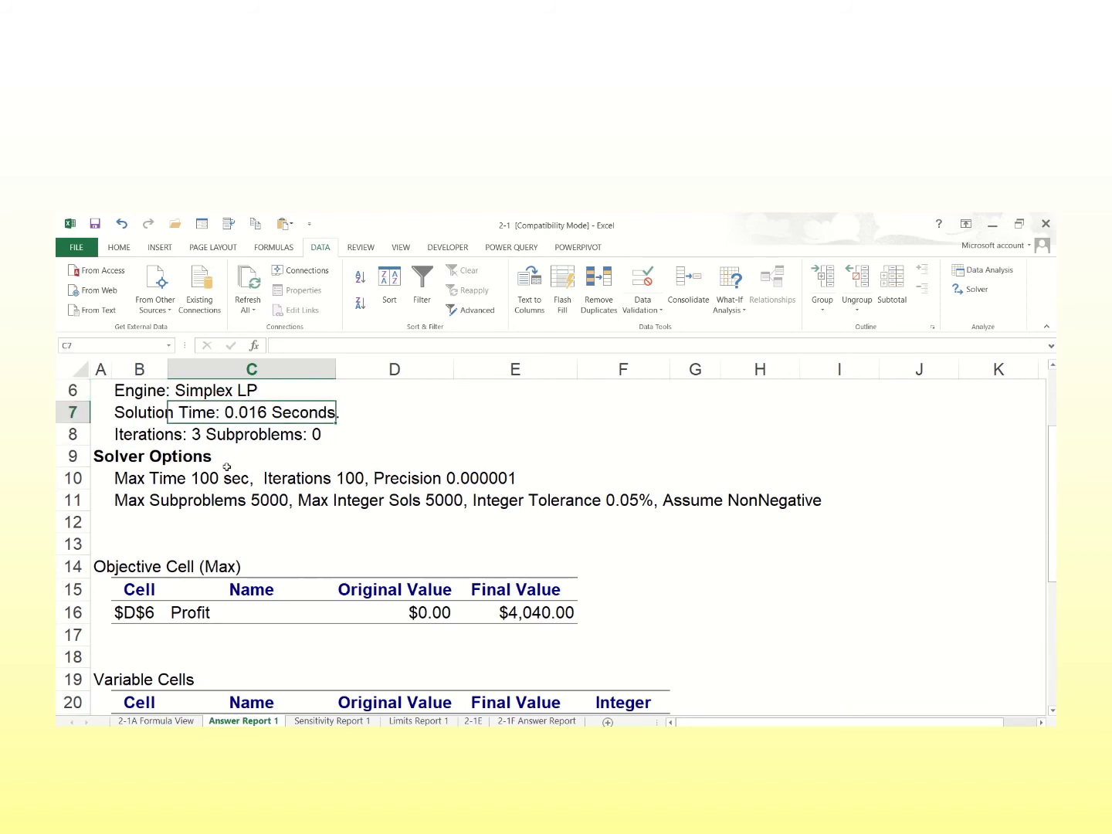
click(172, 437)
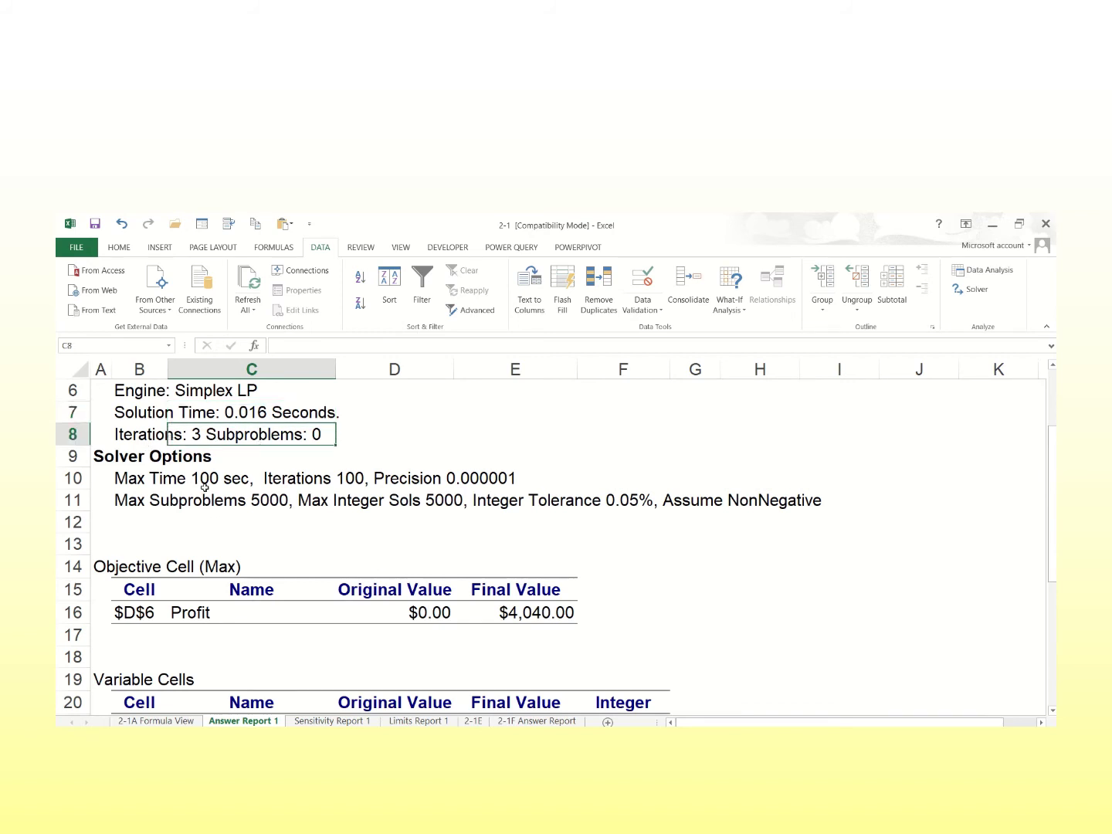
click(137, 435)
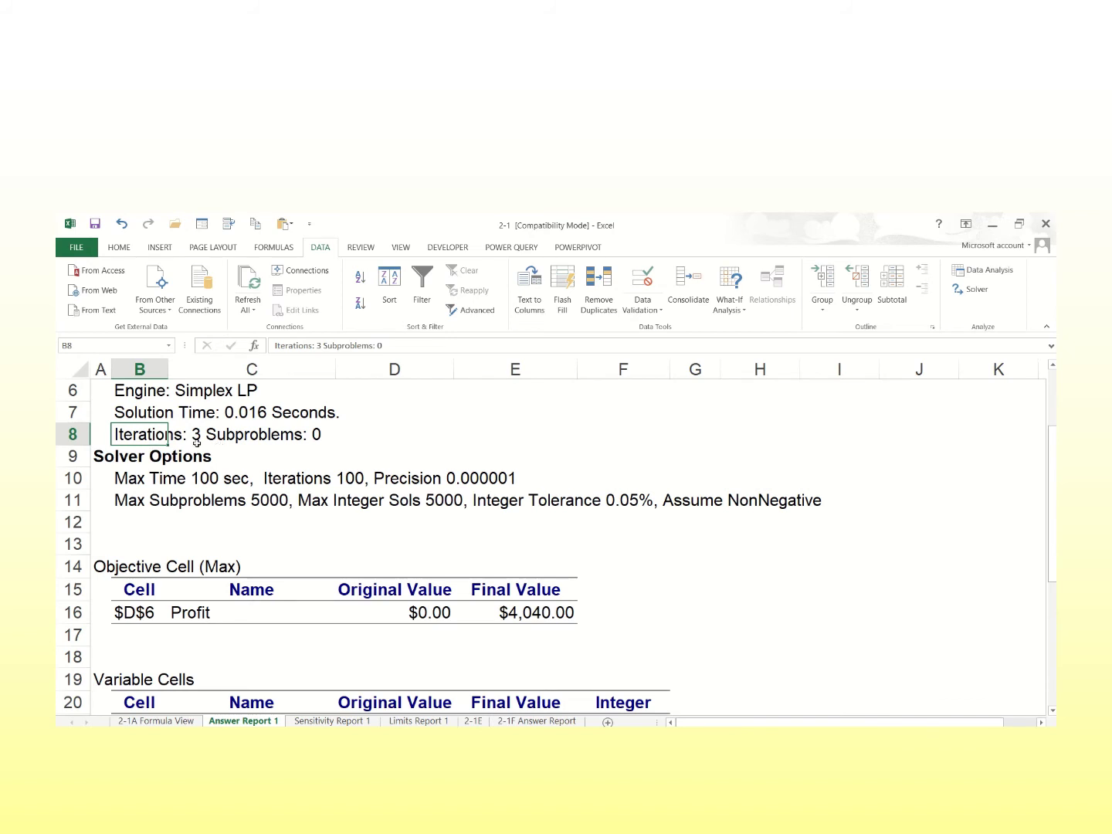
click(151, 479)
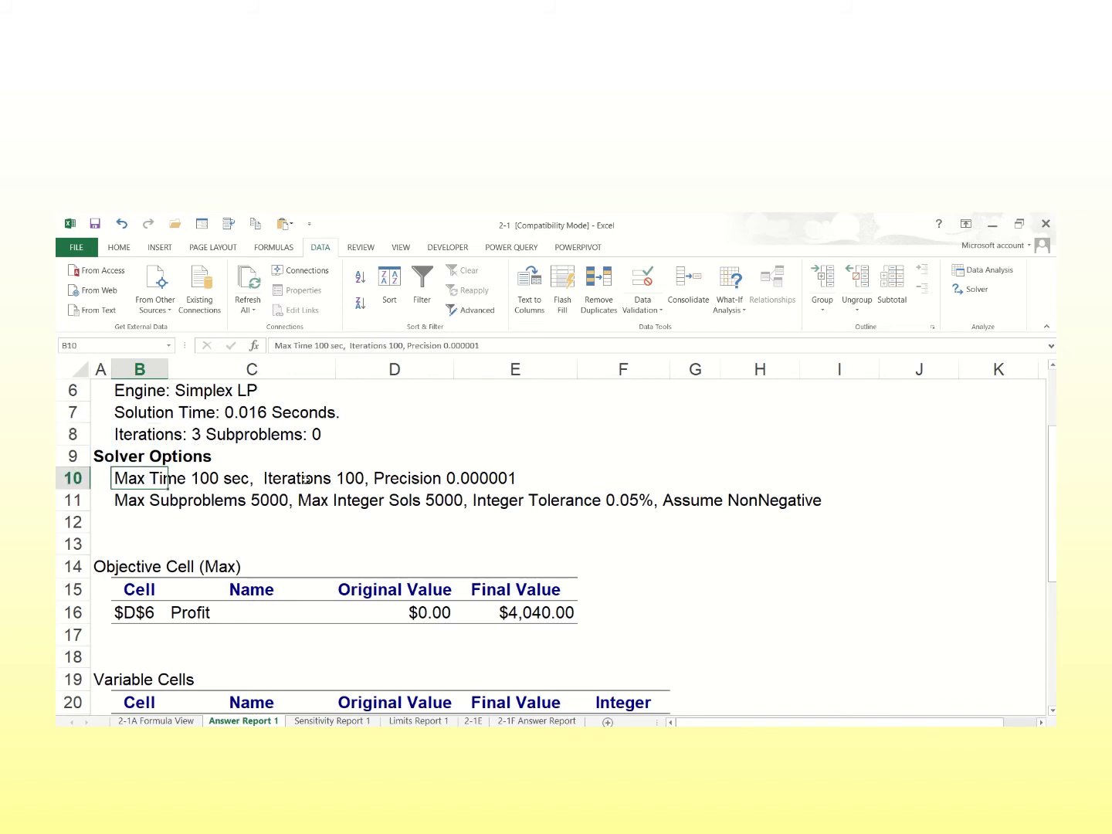
click(303, 479)
click(378, 483)
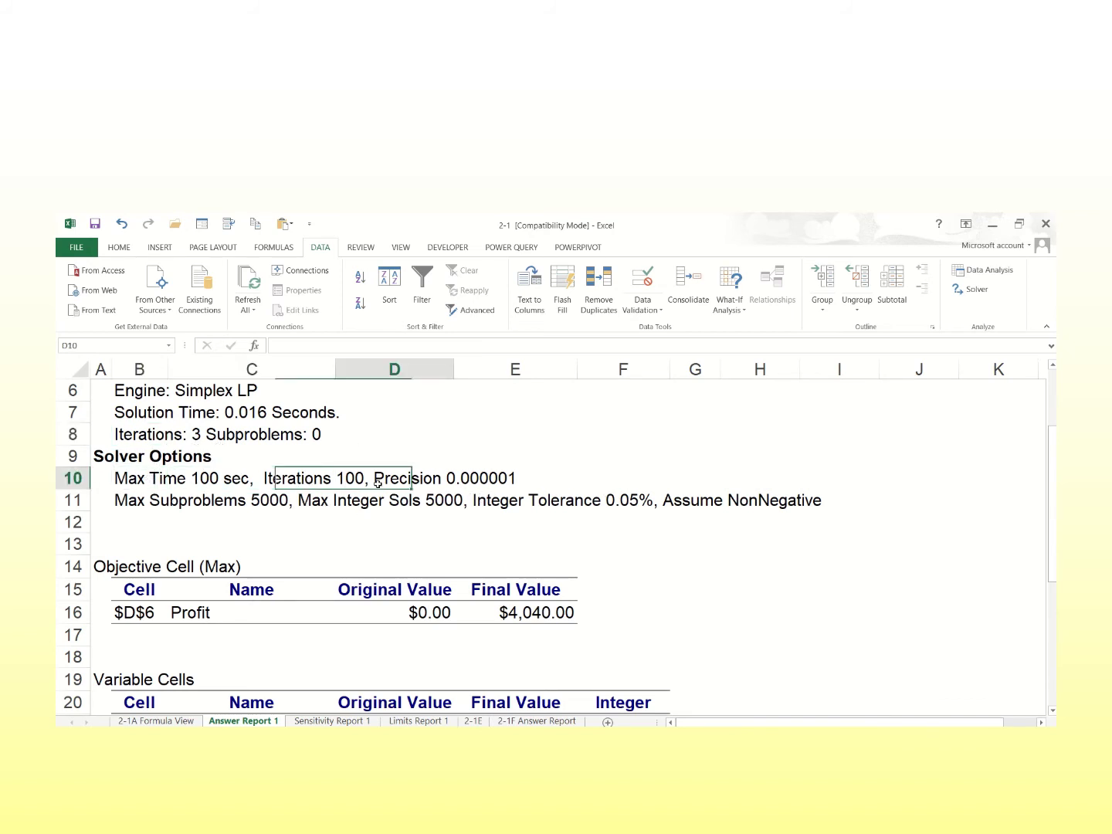
click(269, 480)
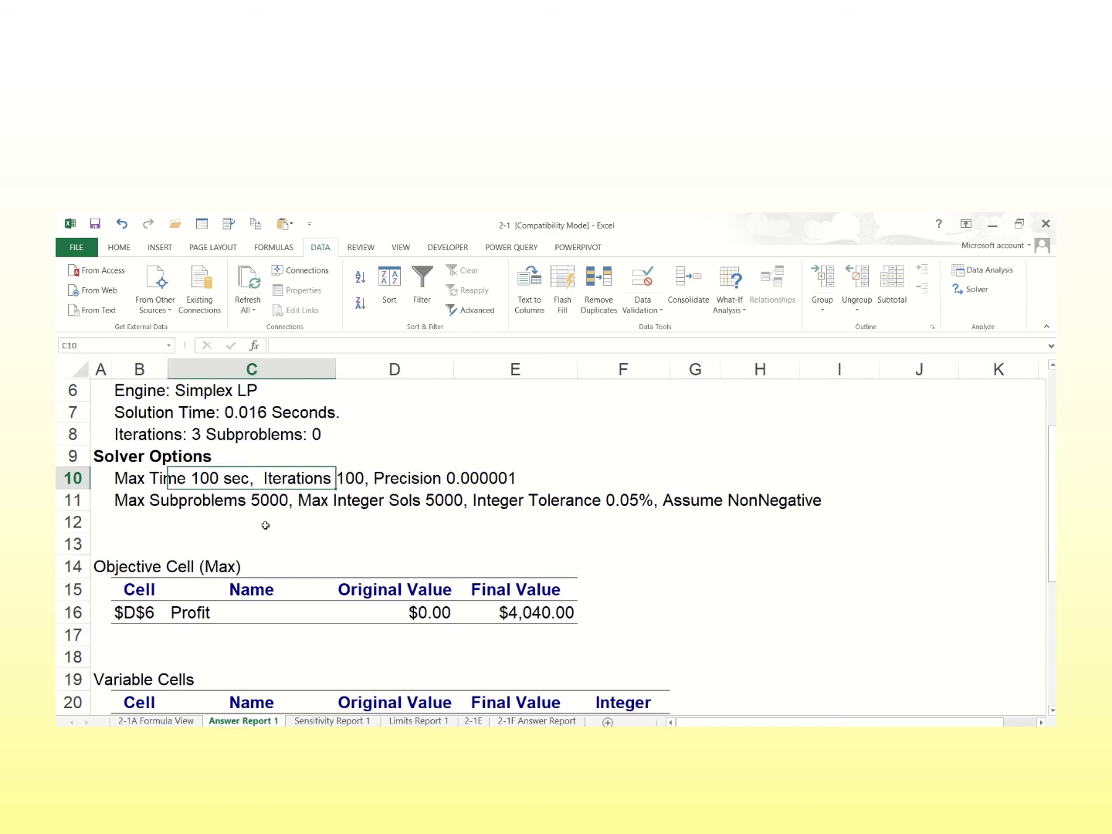
click(164, 509)
Examine the original and final values of the profit objective cell in the answer report.
scroll(330, 519, down, 2)
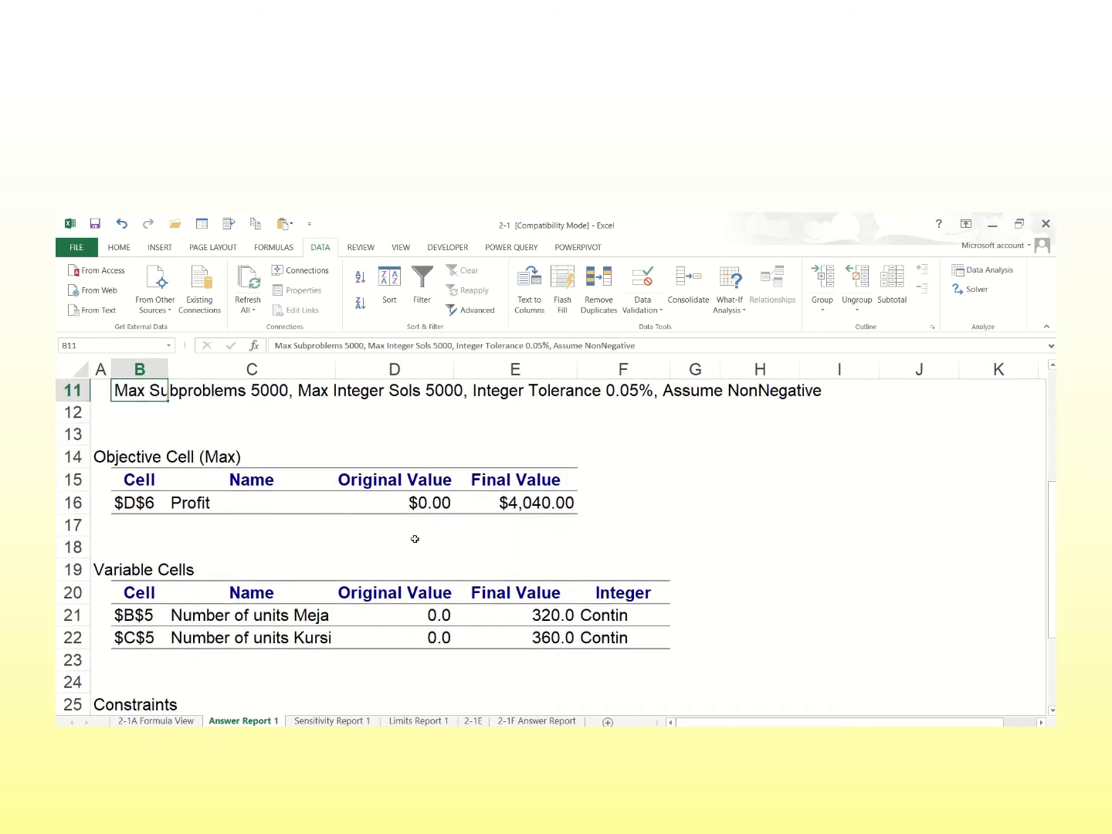
click(191, 503)
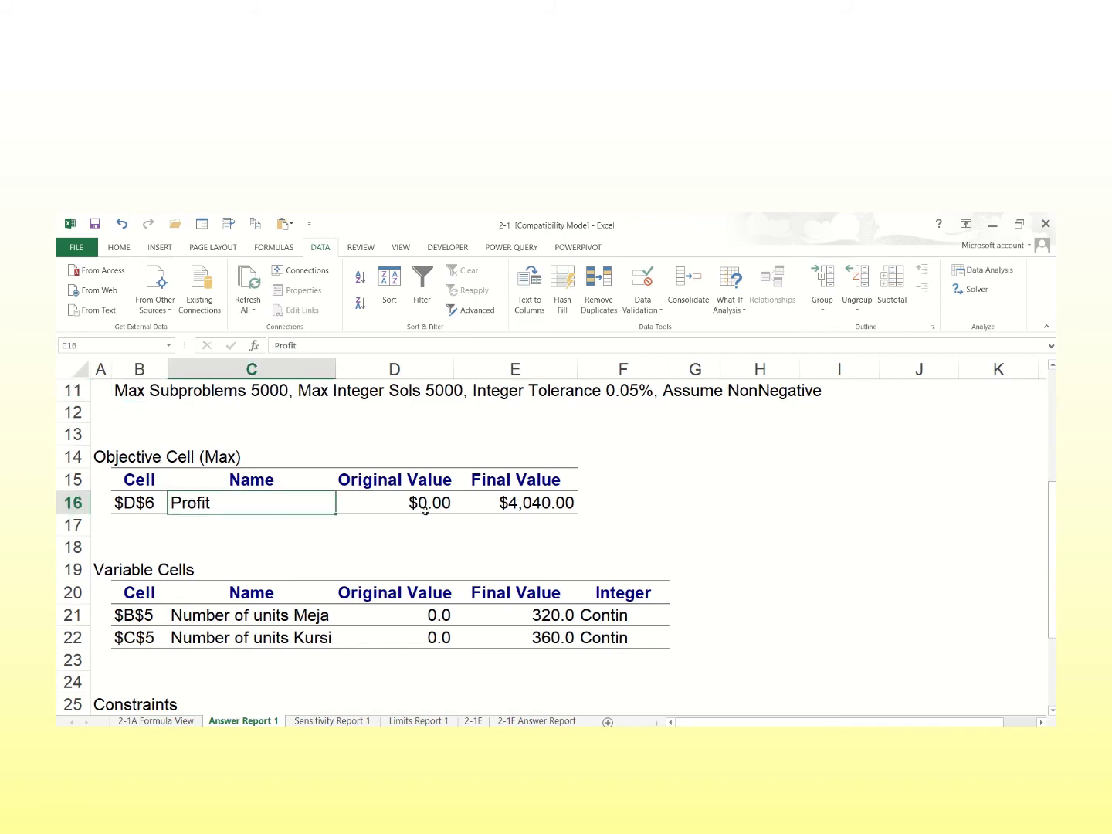
click(430, 504)
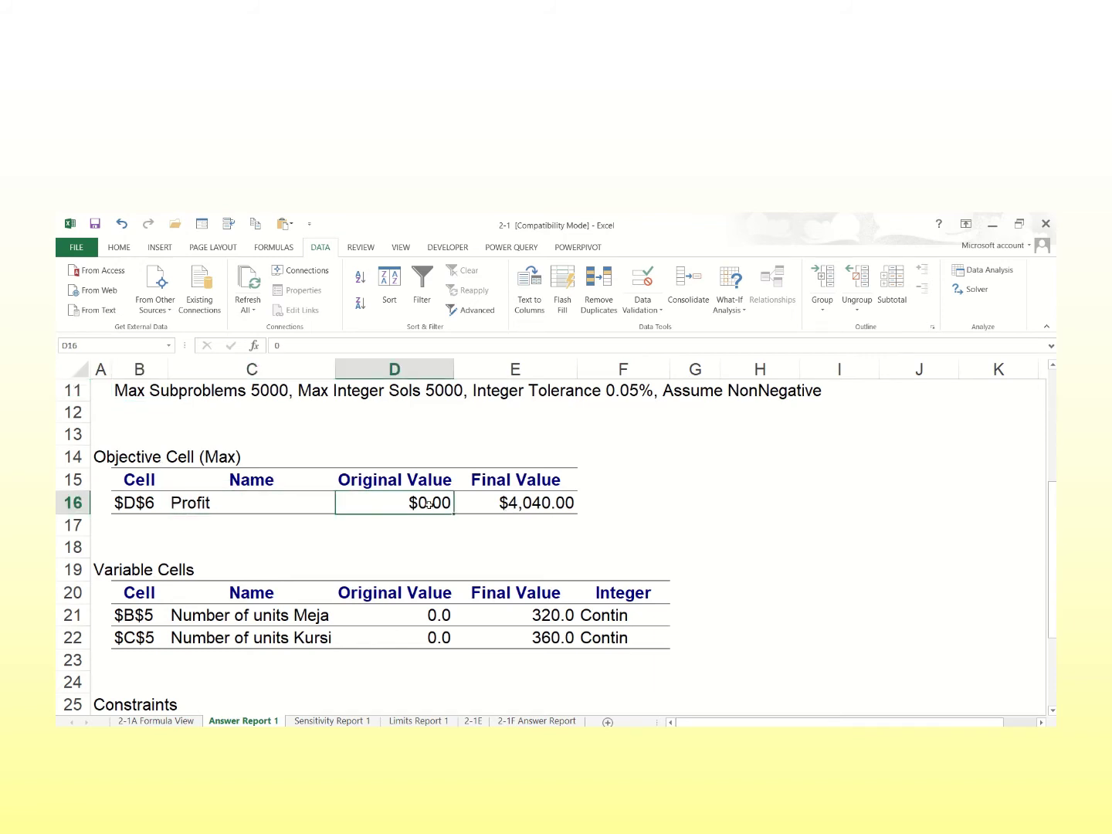
click(525, 510)
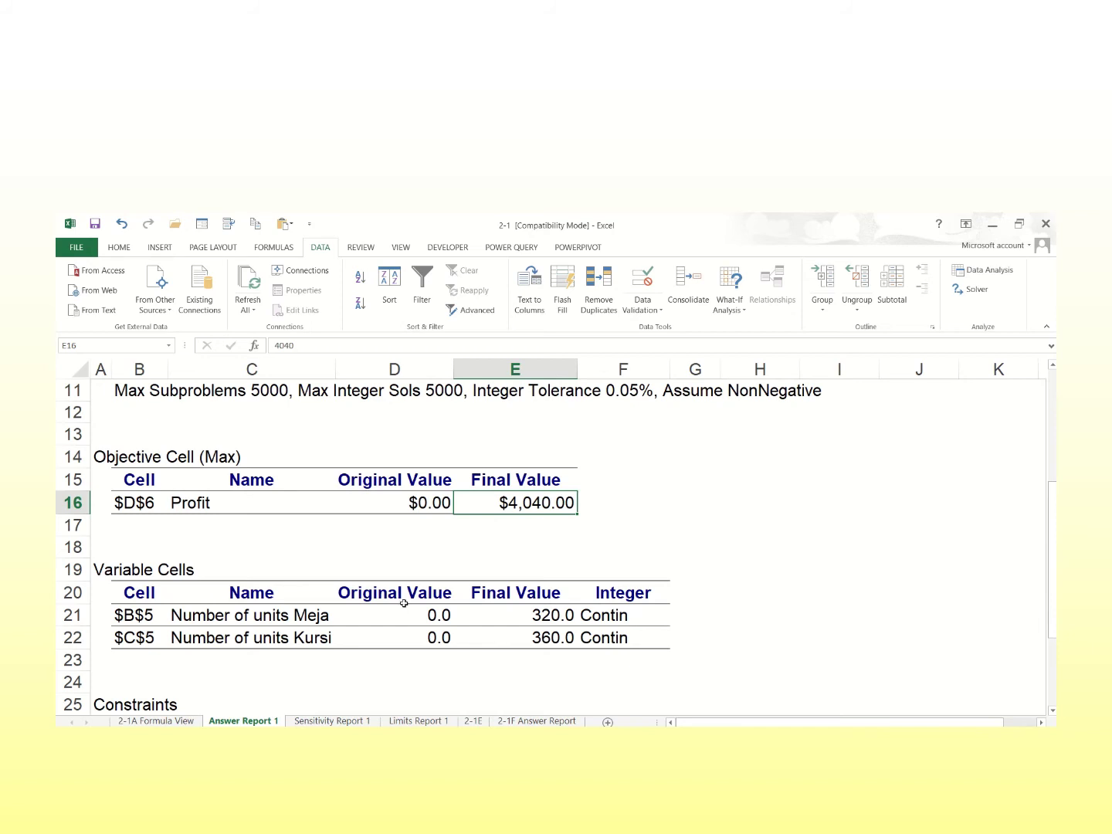
Examine the original and final values of the table and chair variable cells in the answer report.
scroll(302, 597, down, 2)
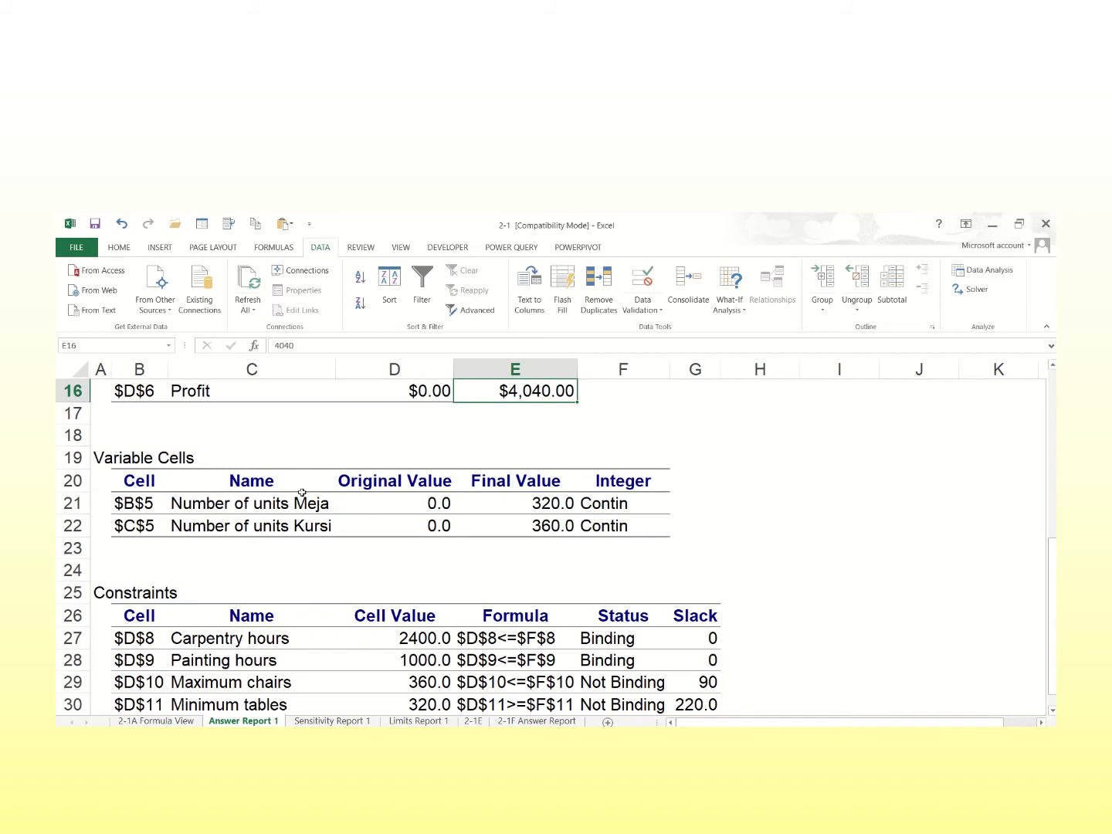
click(317, 521)
click(424, 503)
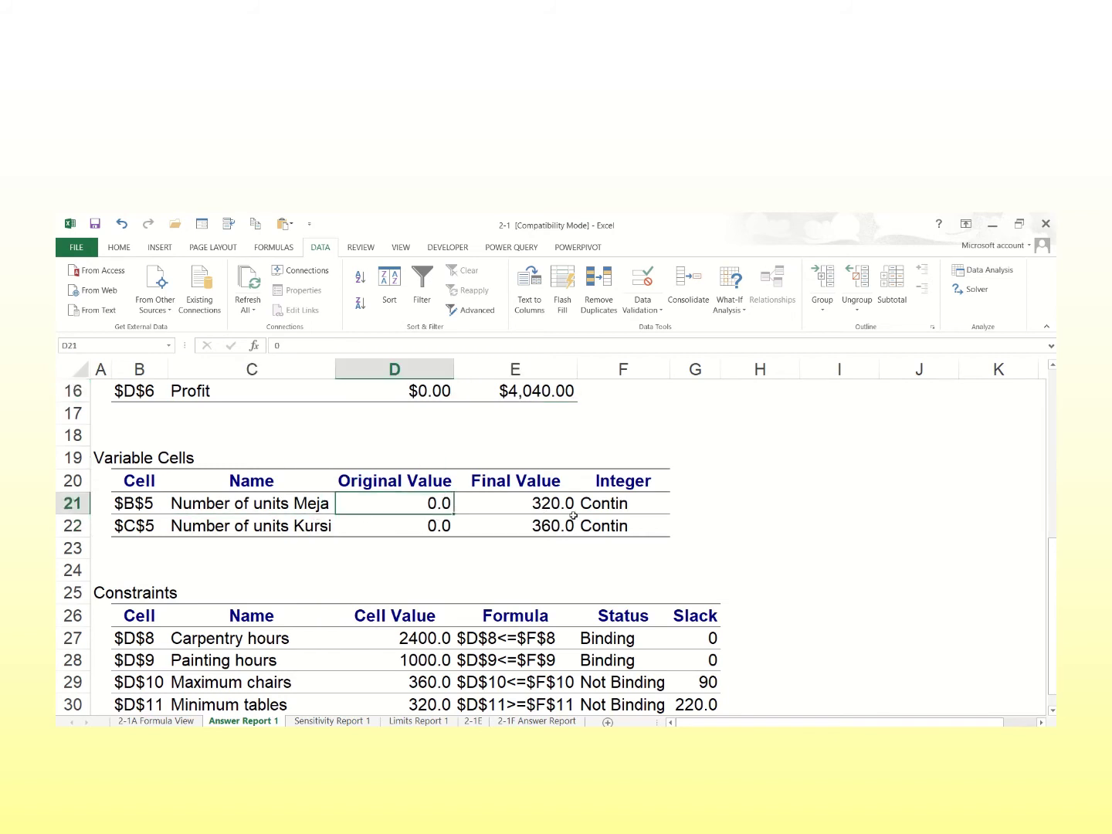
click(573, 511)
click(343, 529)
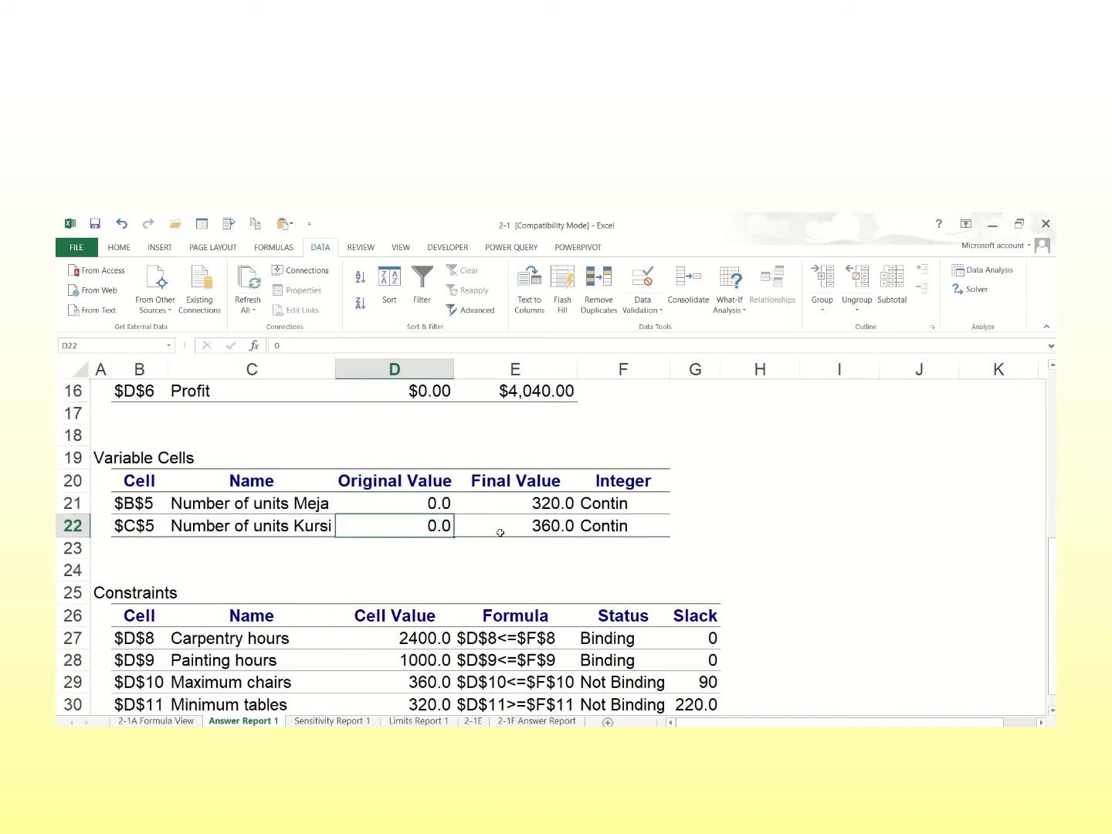
click(573, 533)
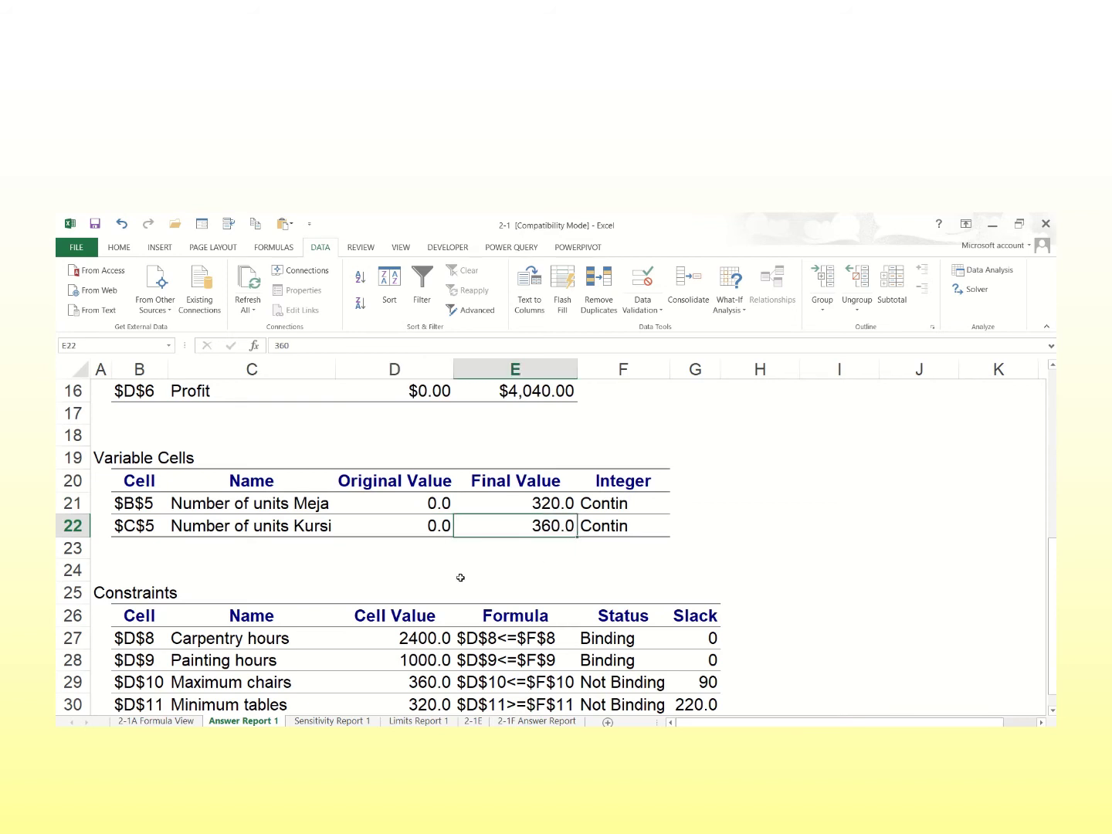
Examine the cell values and slack of the carpentry hours and painting hours constraints in the answer report.
scroll(460, 578, down, 3)
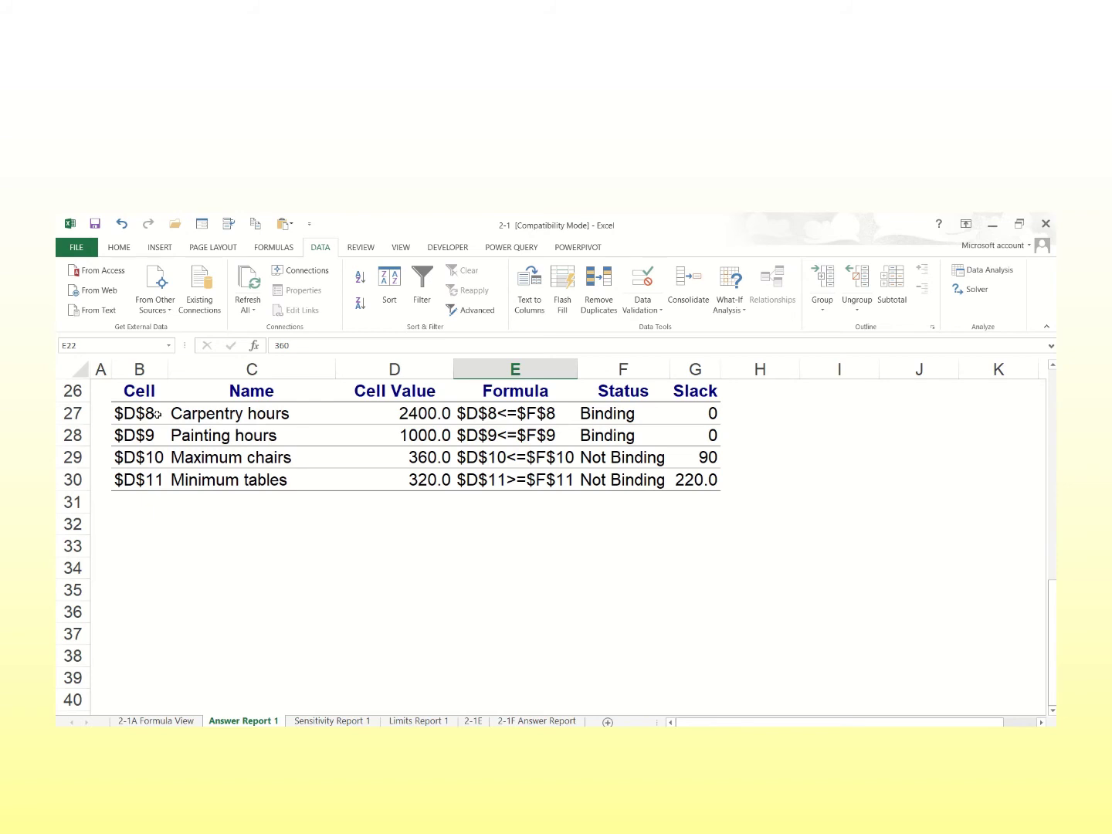
click(245, 417)
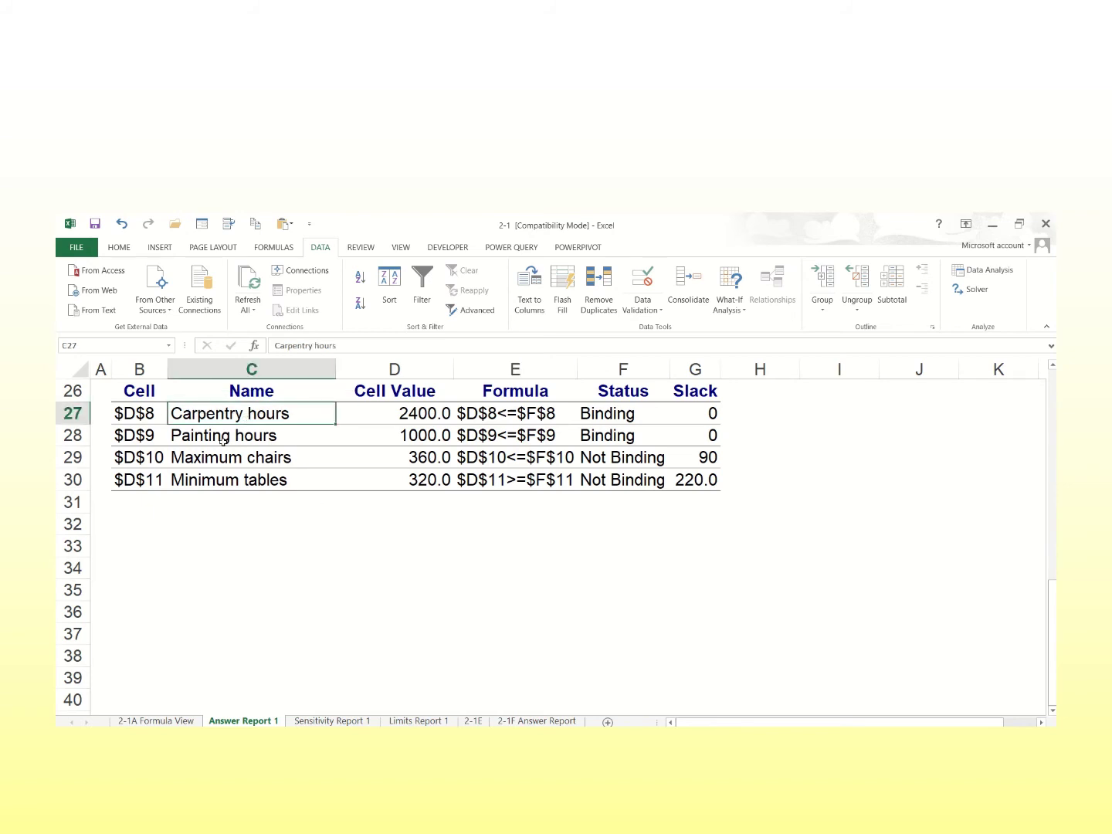
click(414, 414)
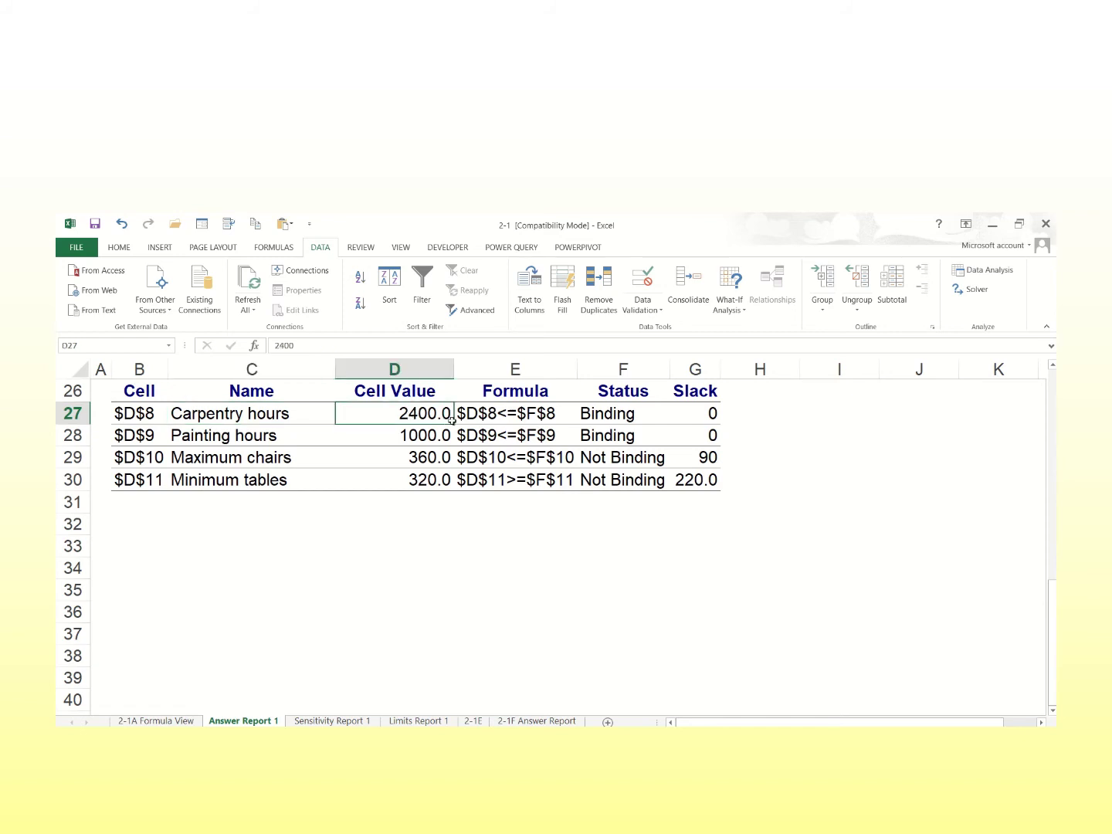
click(693, 413)
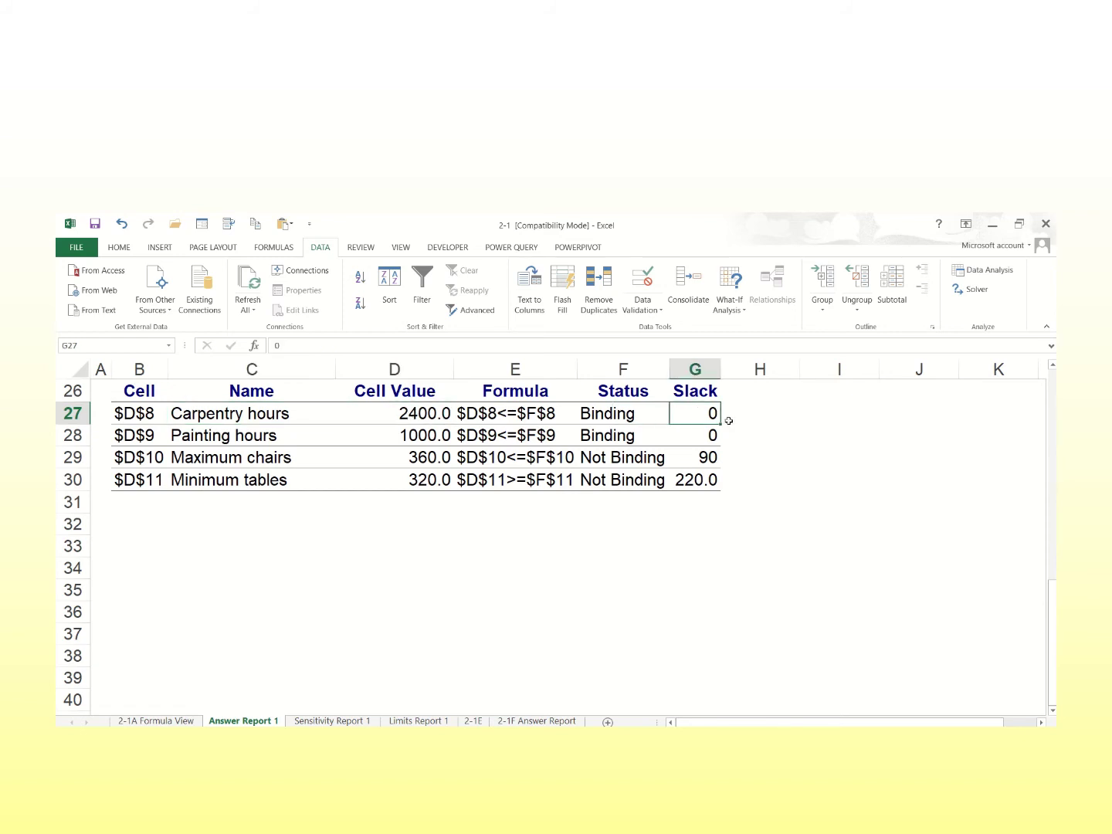
click(403, 435)
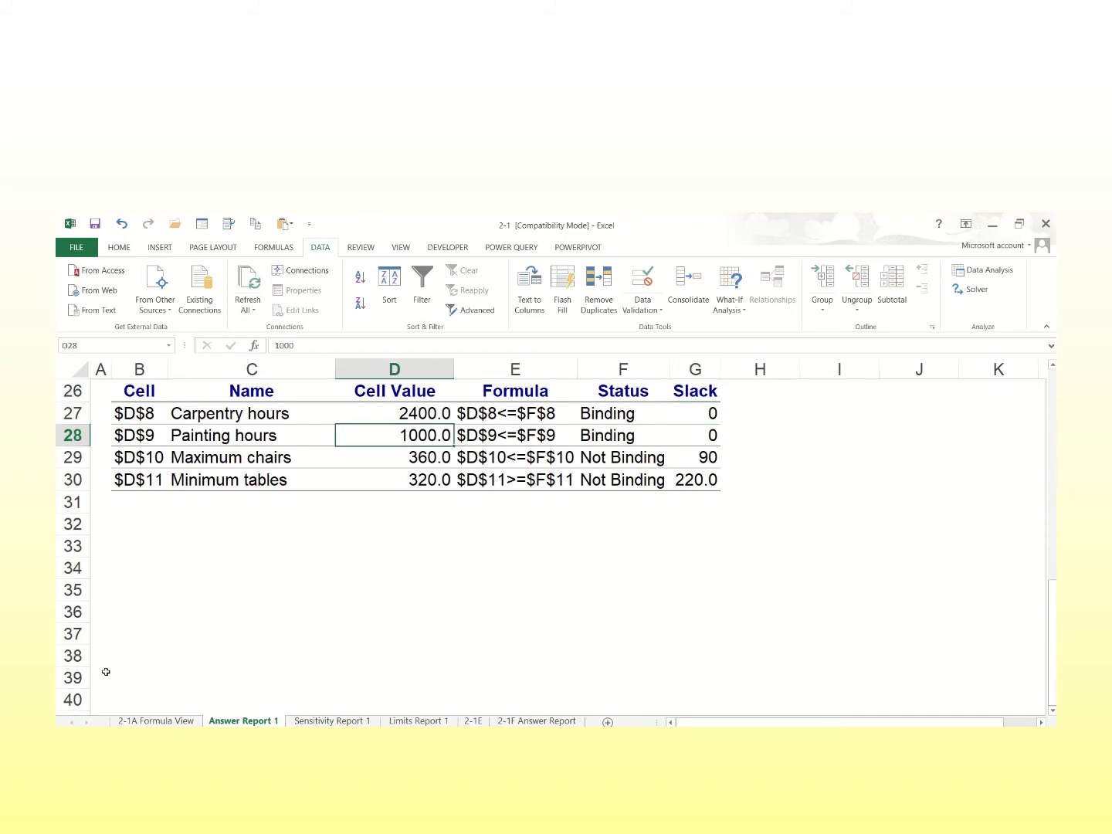
click(711, 437)
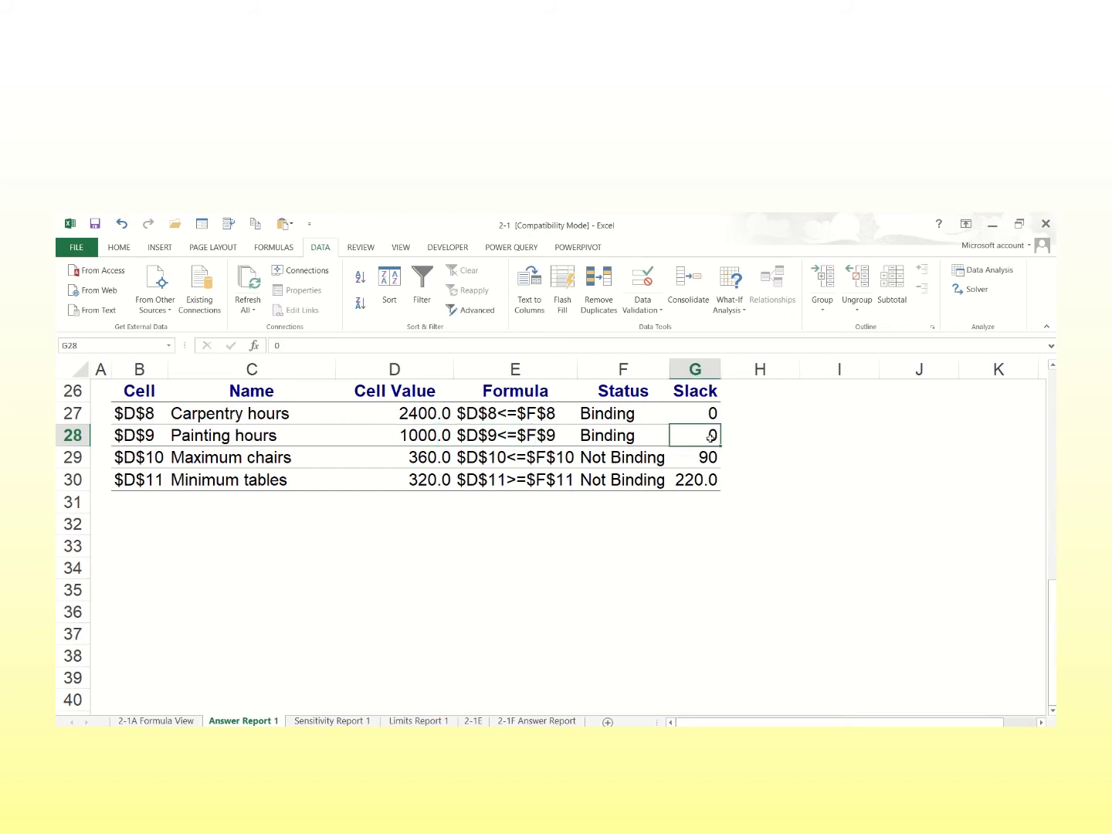
Examine the maximum chairs constraint's value and slack, and the minimum tables constraint's slack.
click(262, 458)
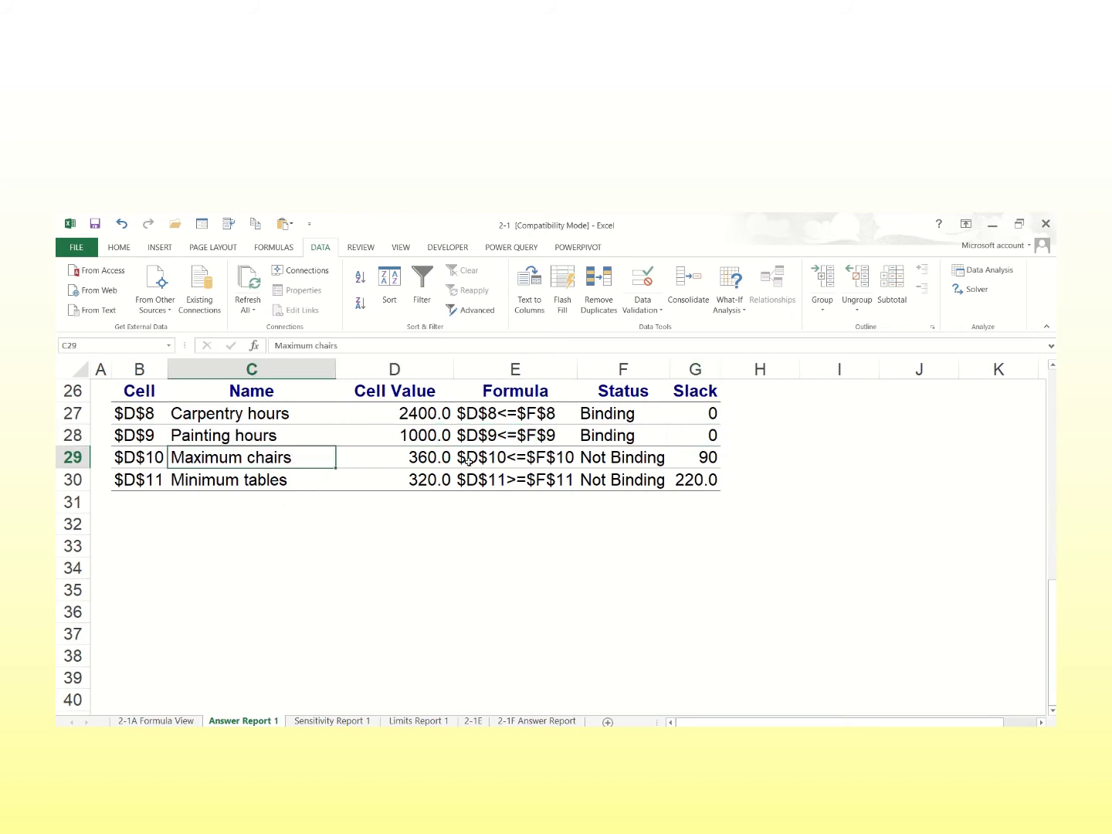
click(430, 459)
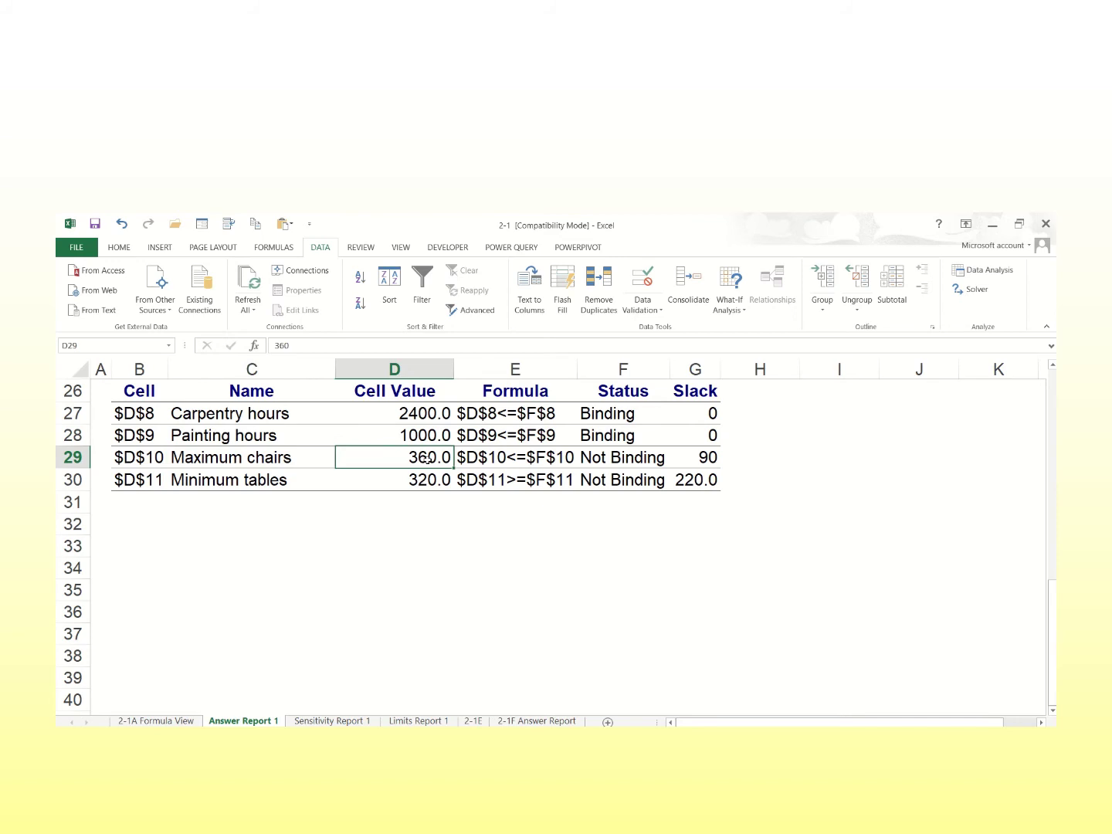
click(706, 461)
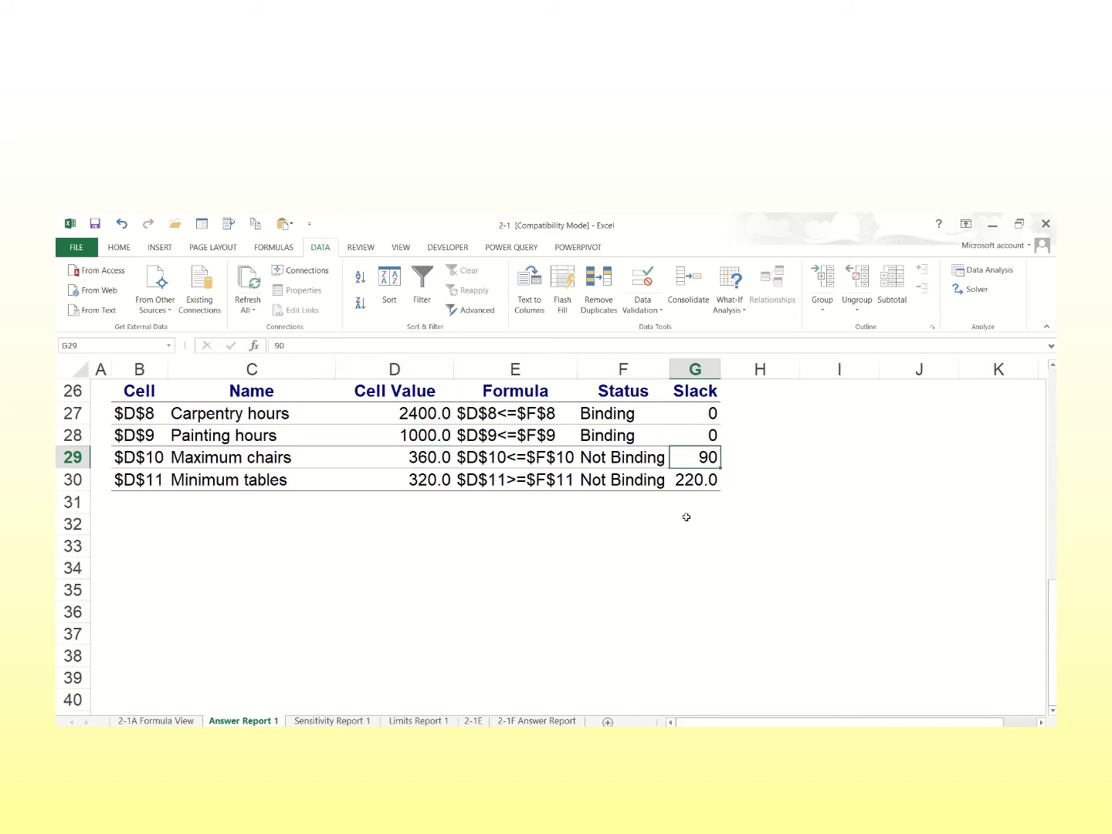
click(704, 482)
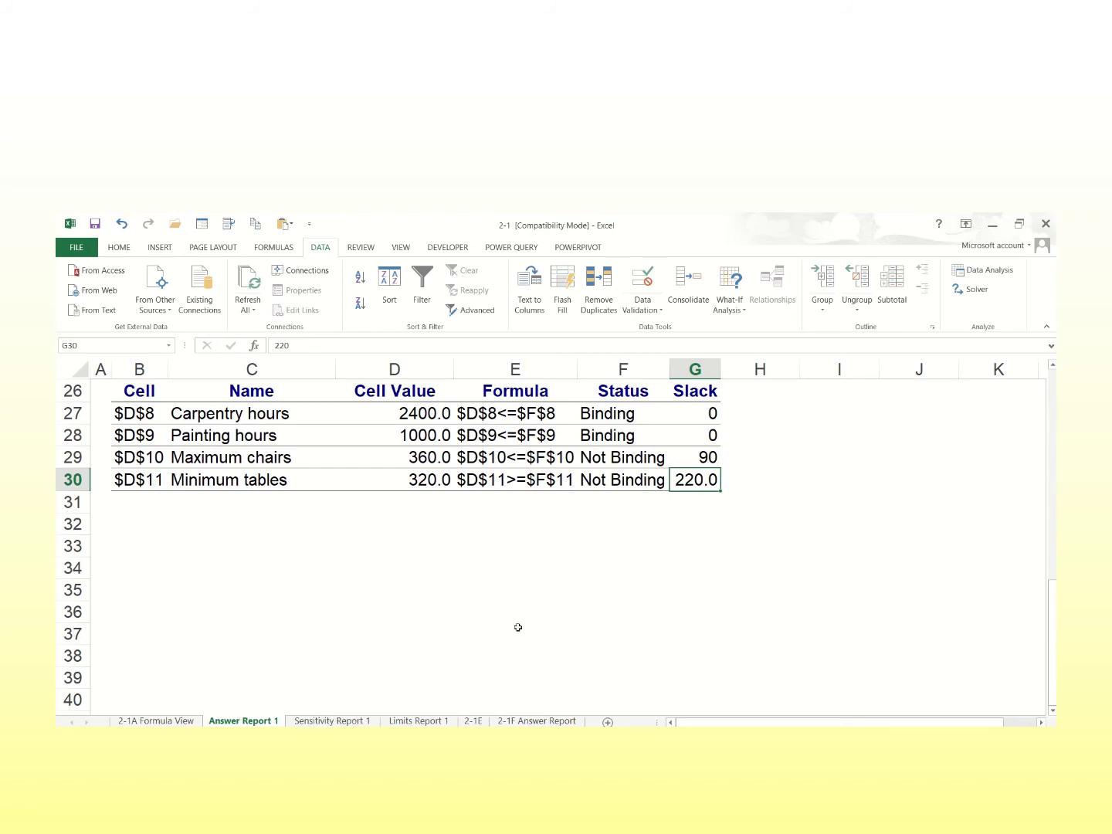
View the sensitivity report briefly, and examine the limits report's profit value and the tables' lower limit with its objective result.
click(340, 722)
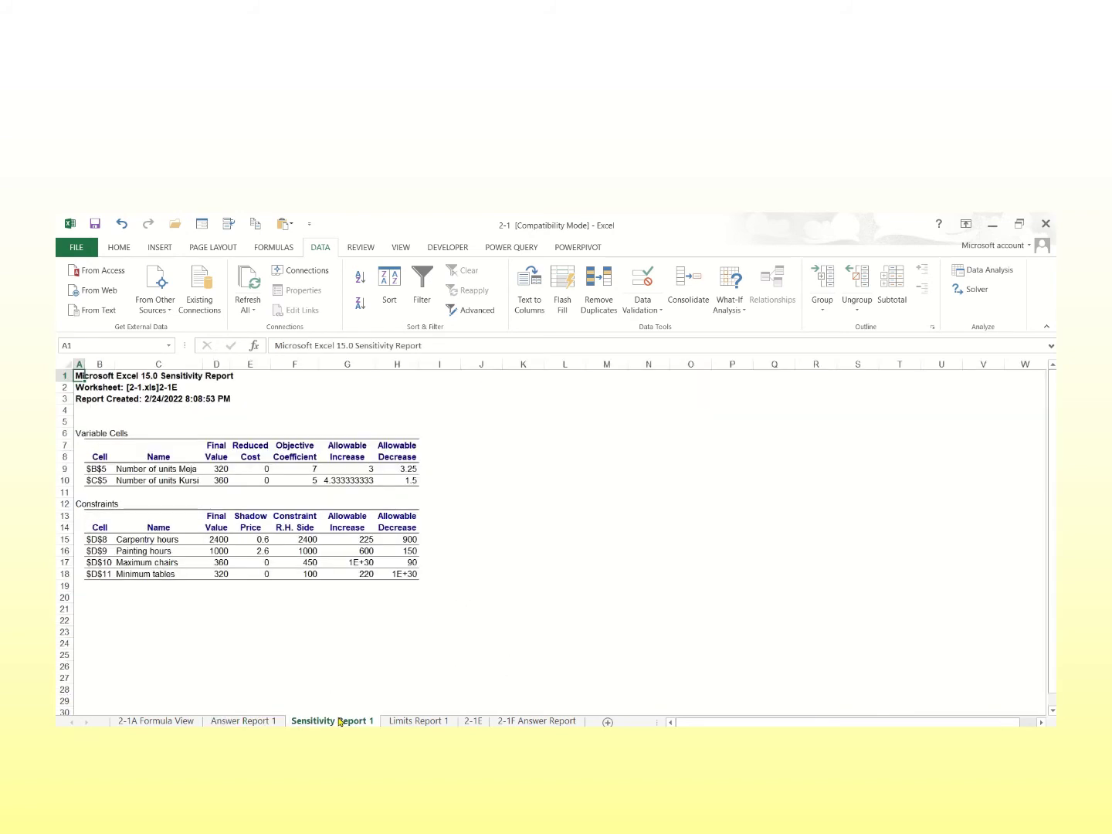
click(433, 723)
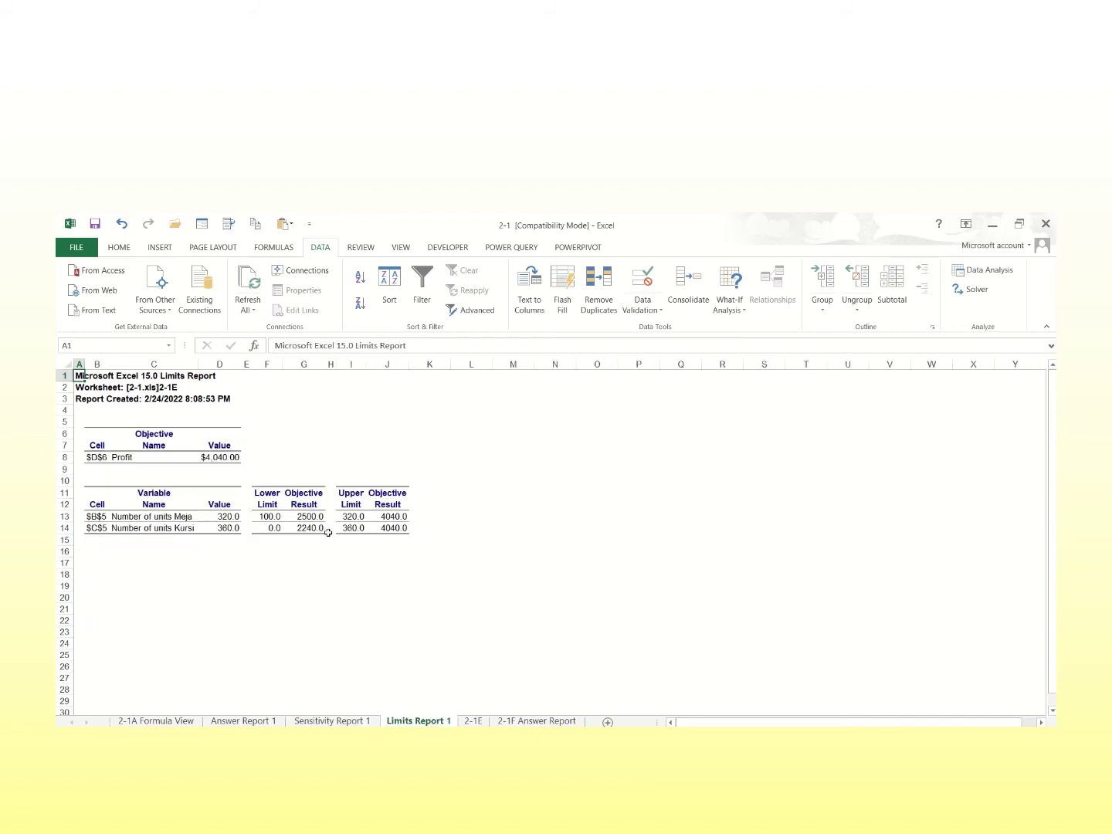
click(205, 457)
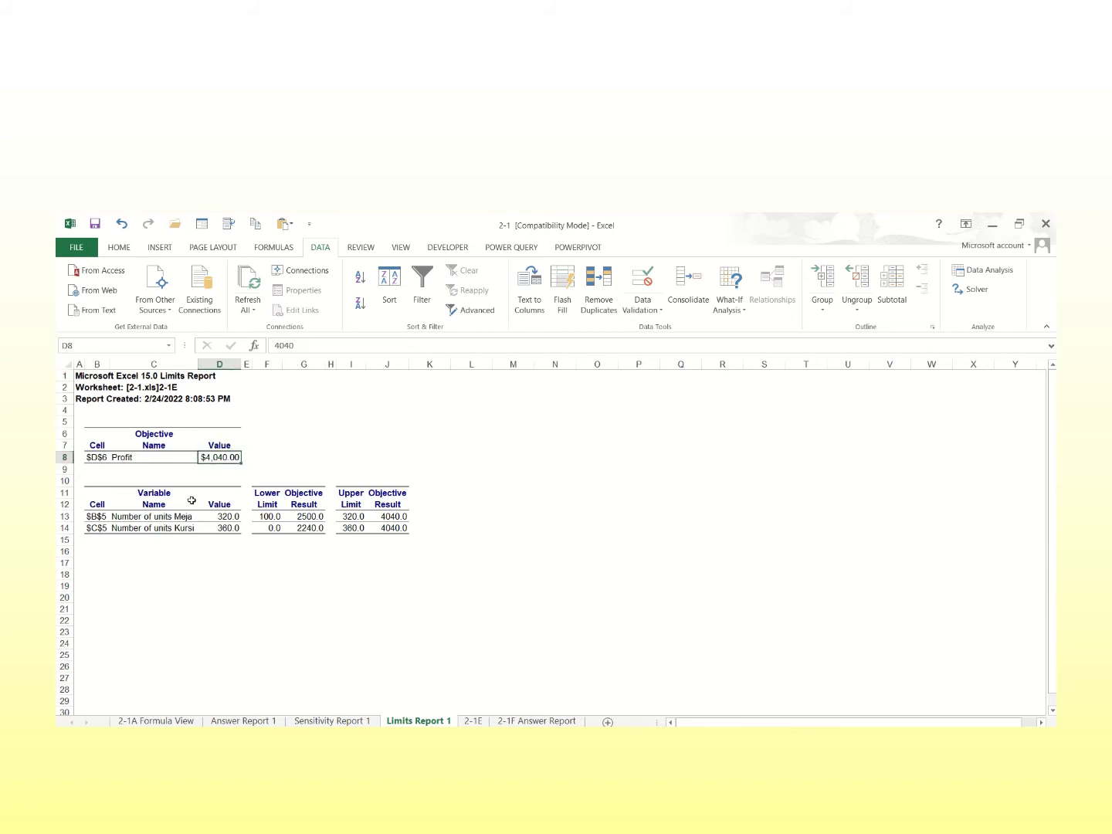
click(130, 520)
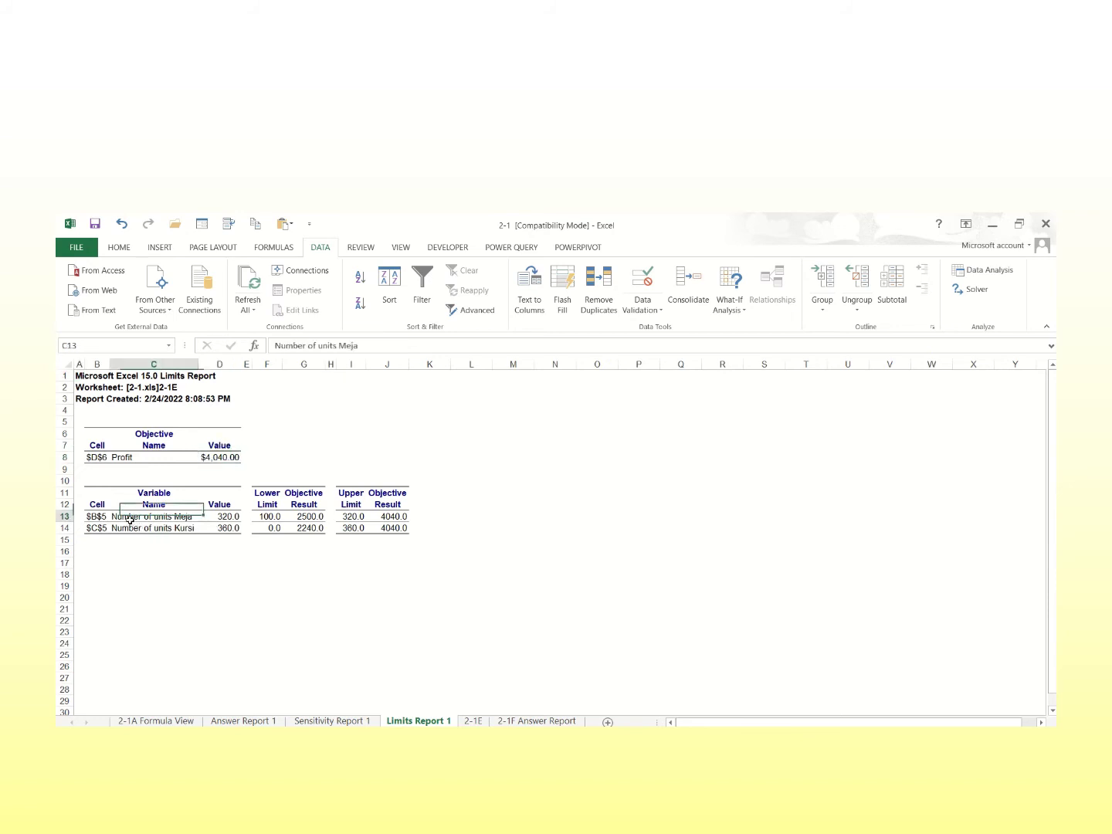
click(264, 517)
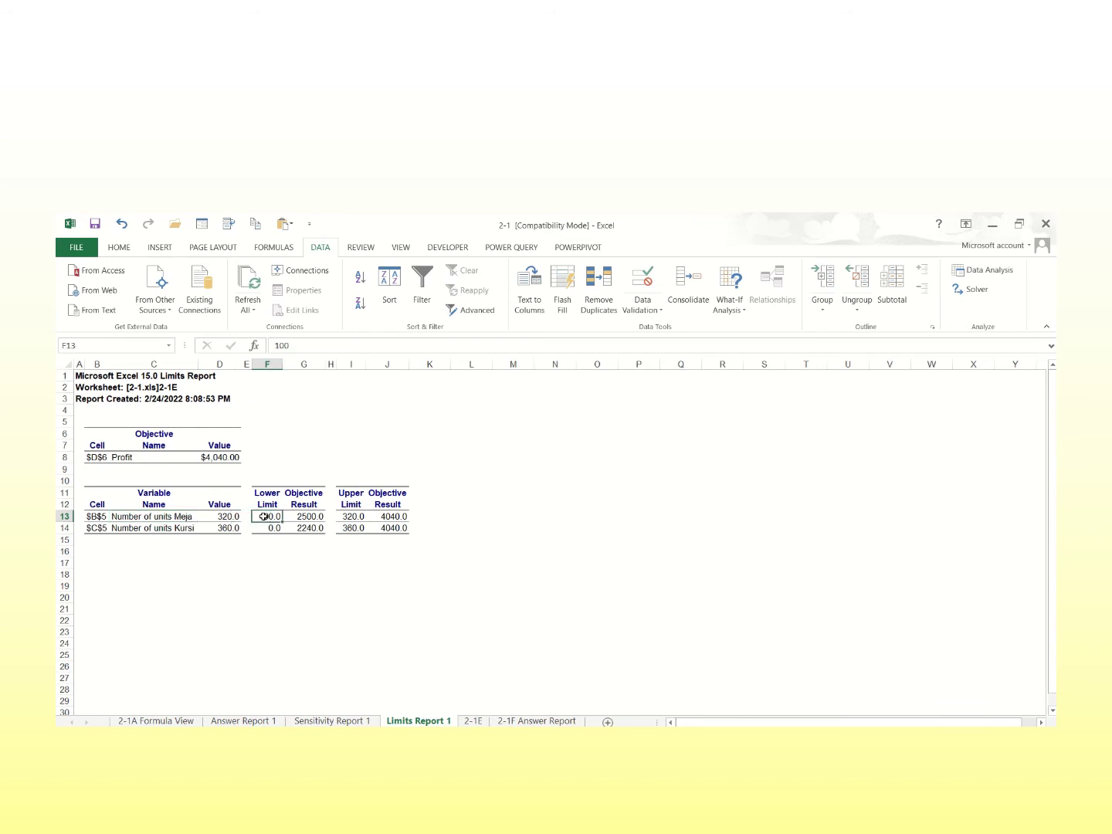
click(322, 516)
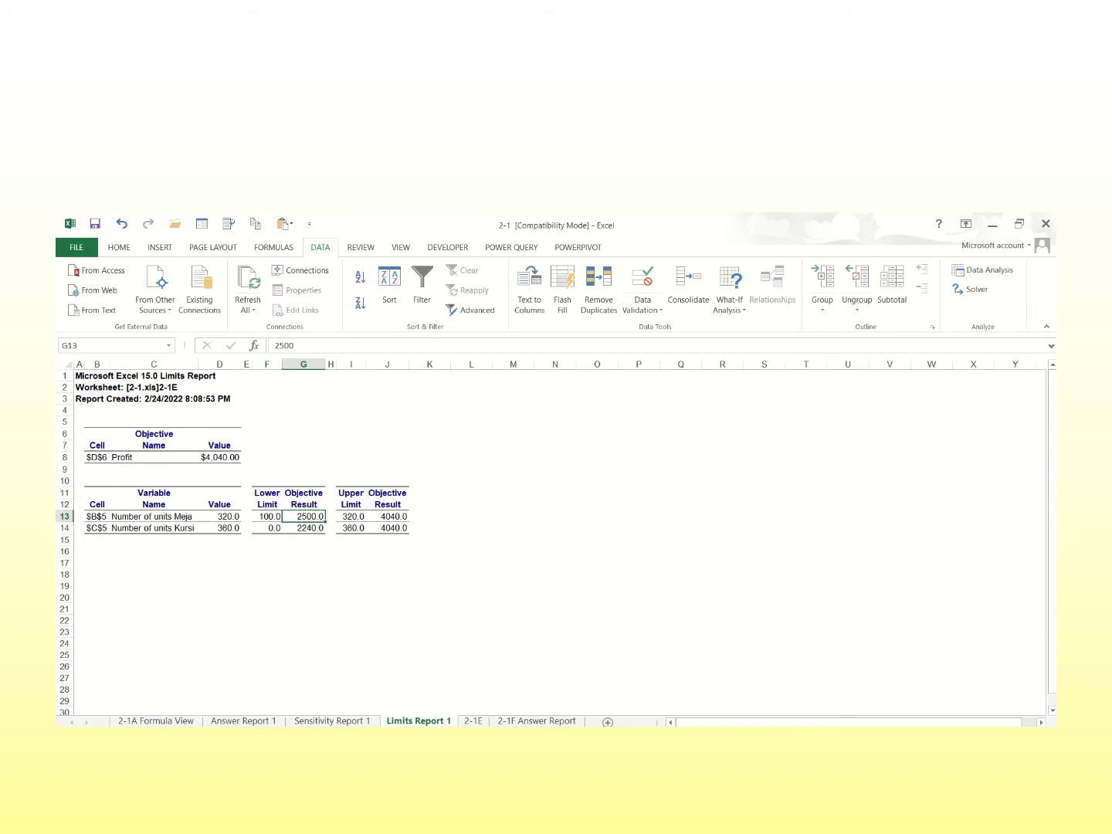
Examine the tables' objective coefficient and the chairs' reduced cost in the sensitivity report.
click(338, 722)
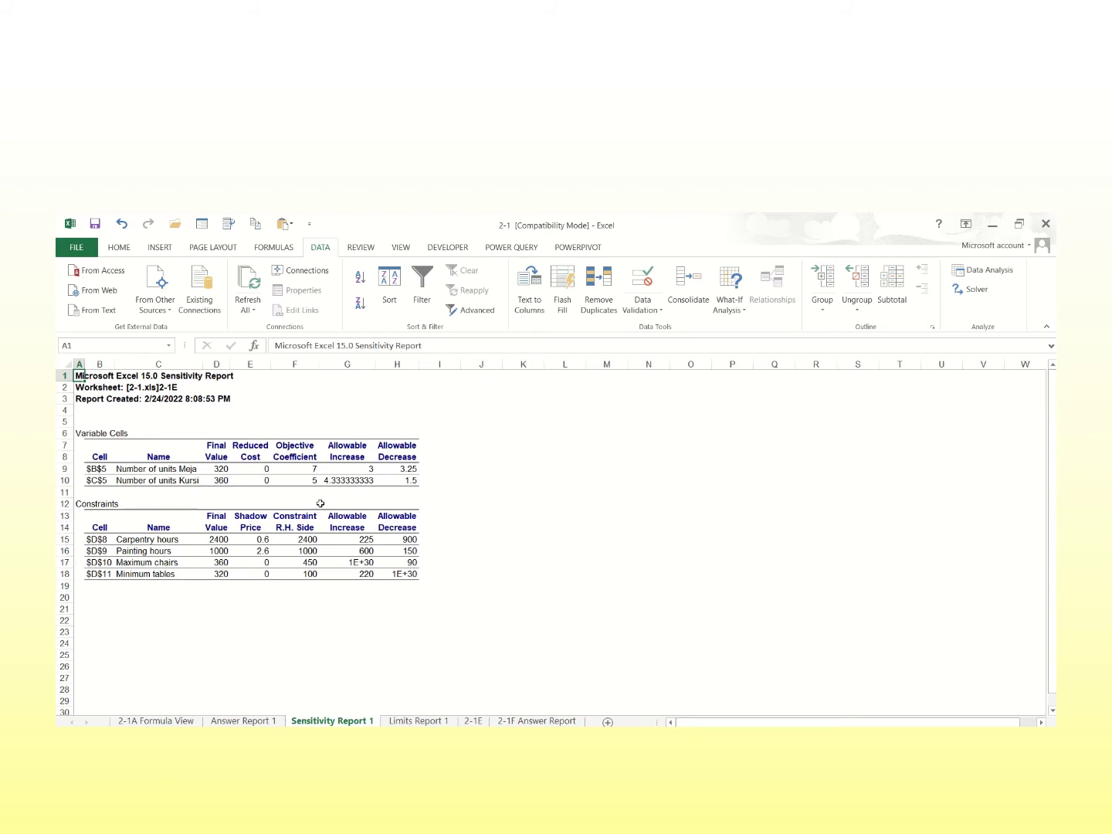
click(314, 470)
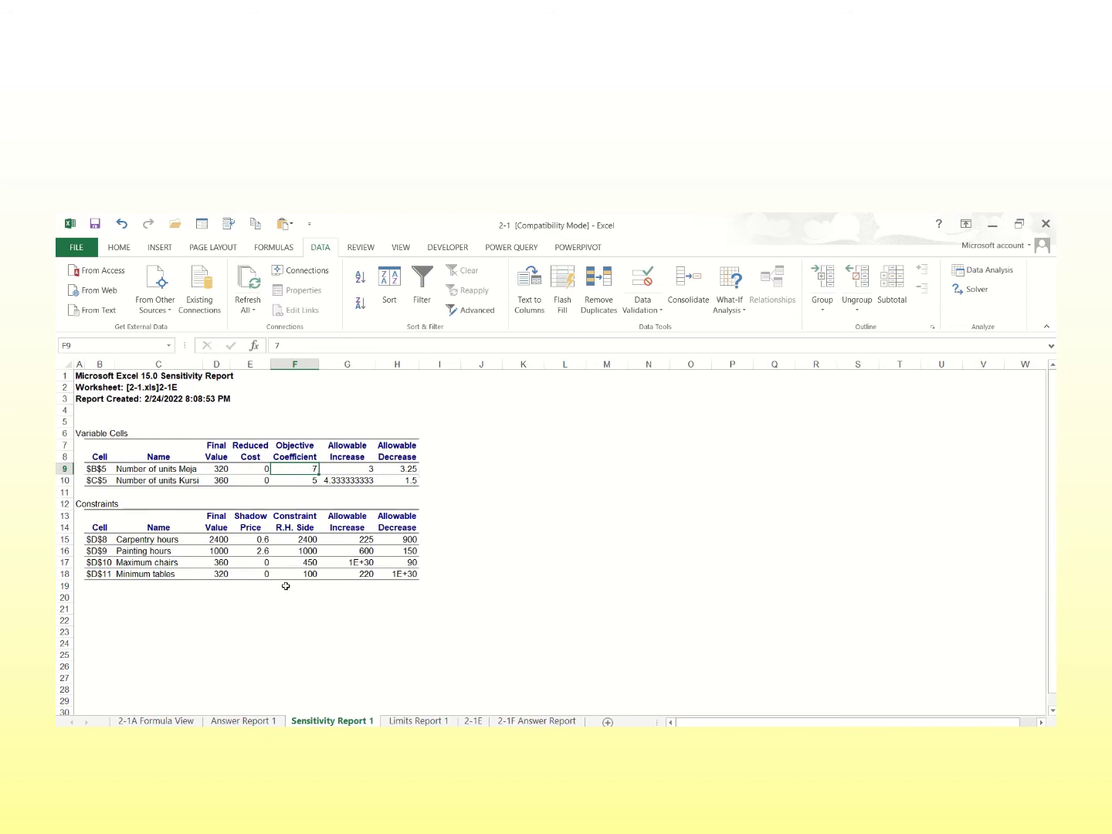
click(257, 483)
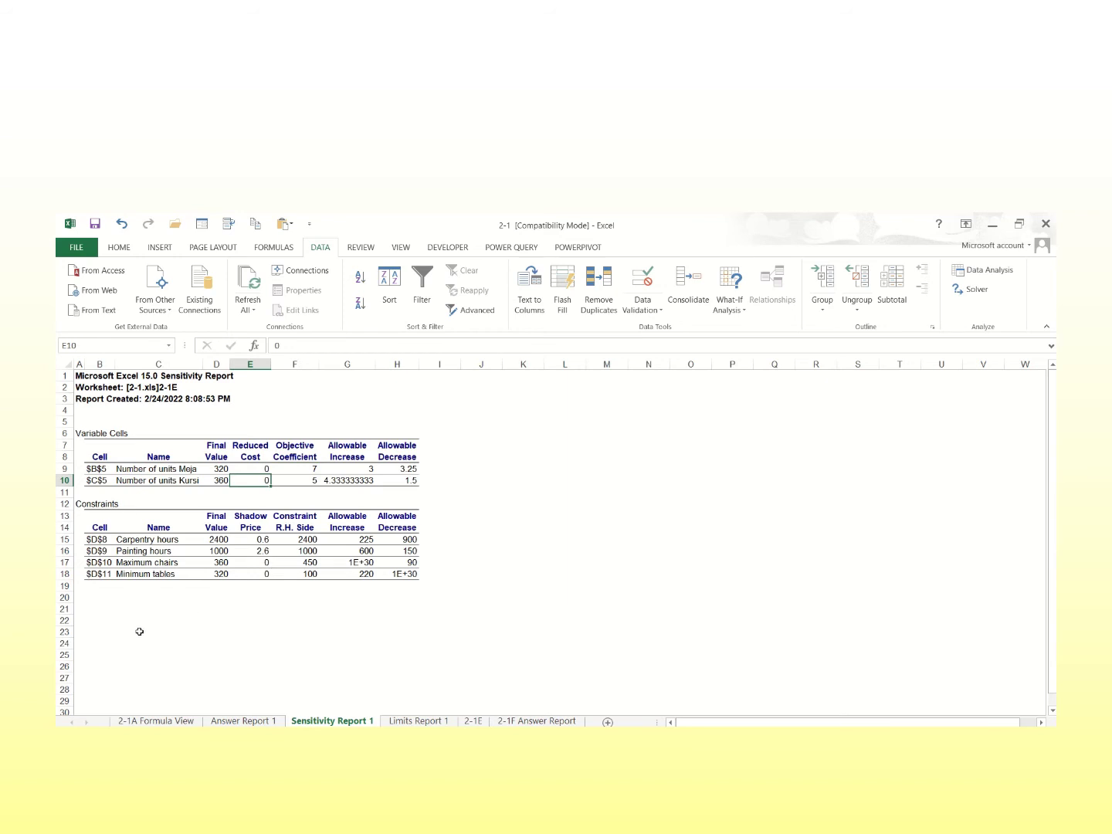
Examine the allowable increase and decrease for the carpentry hours and painting hours constraints in the sensitivity report.
click(146, 543)
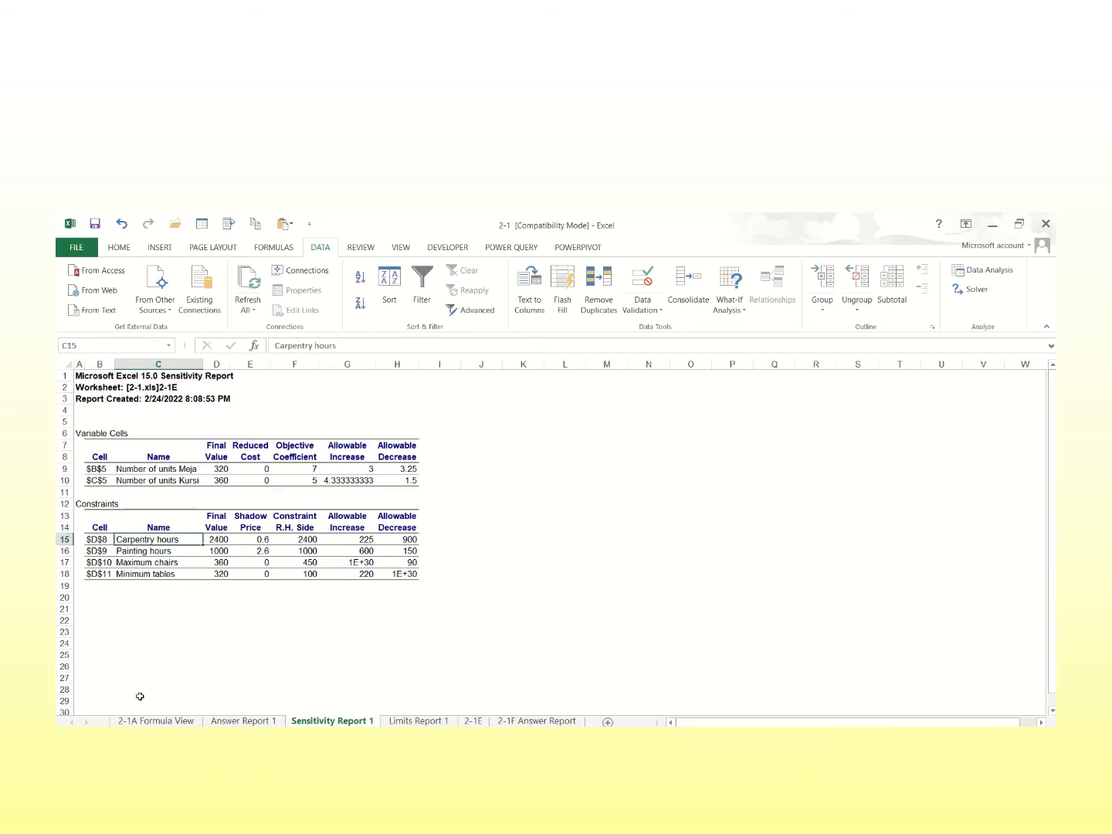
click(359, 544)
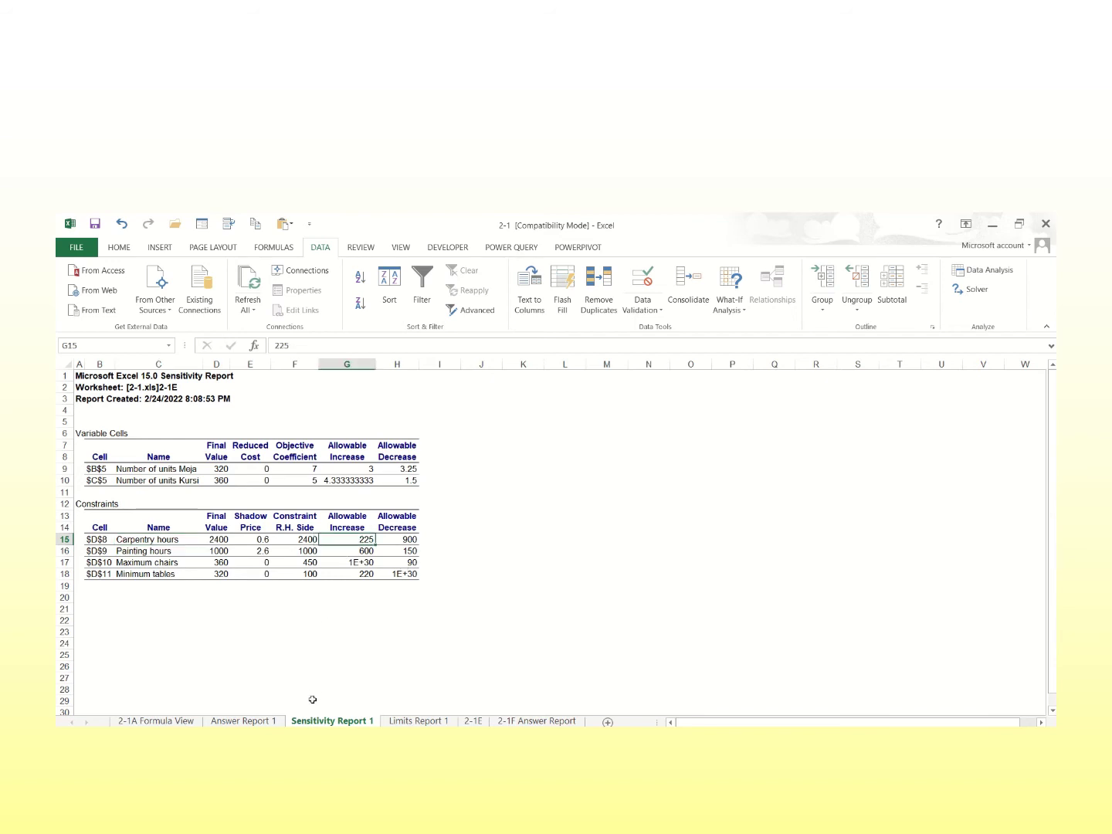
click(412, 541)
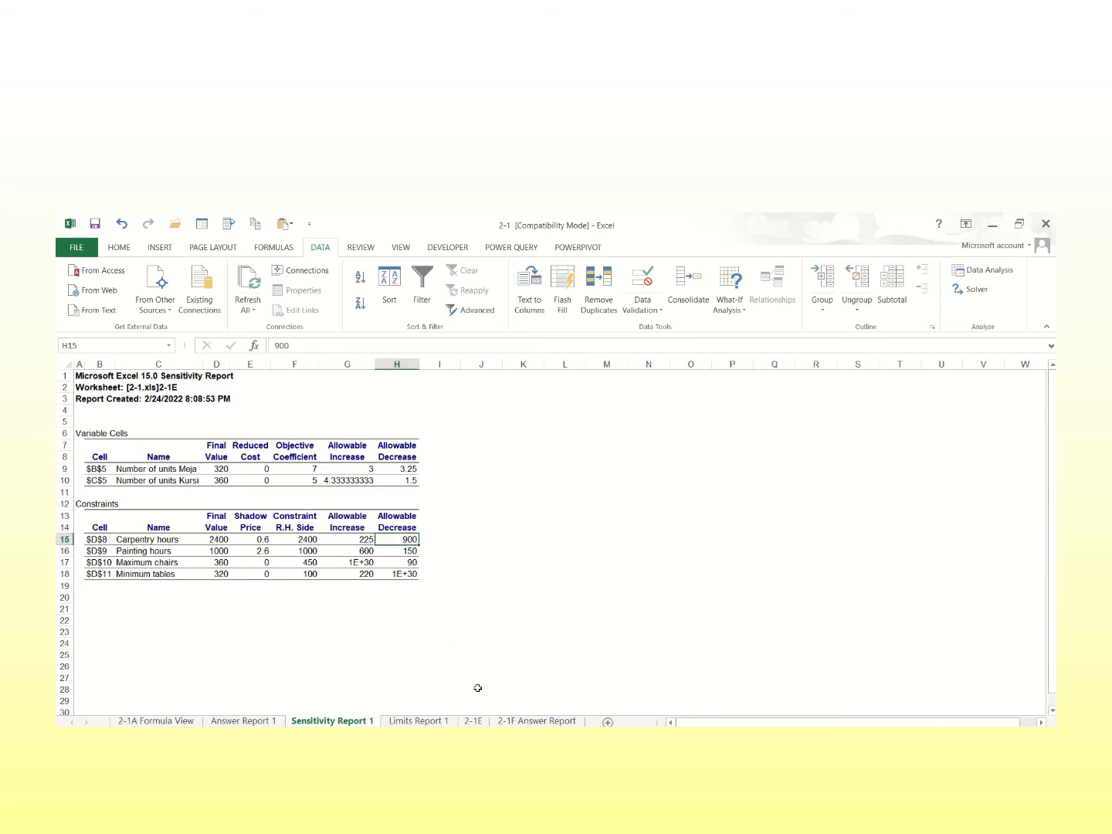
click(187, 554)
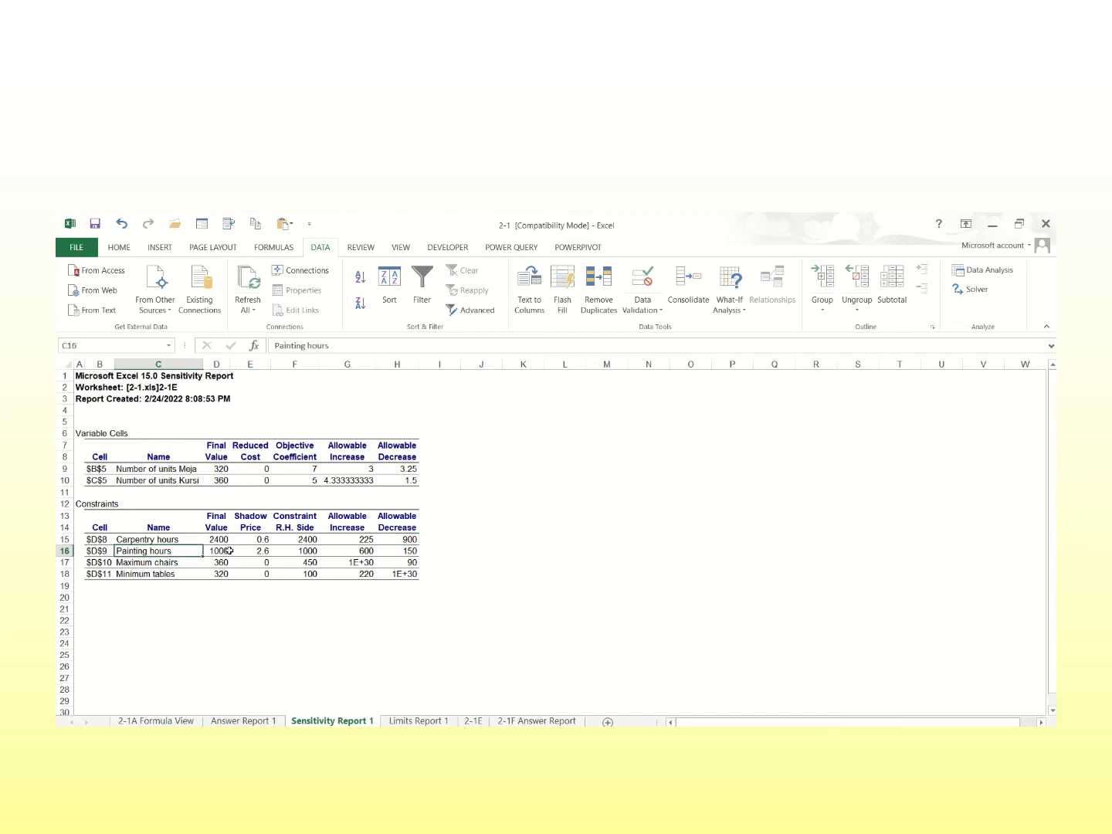
click(371, 551)
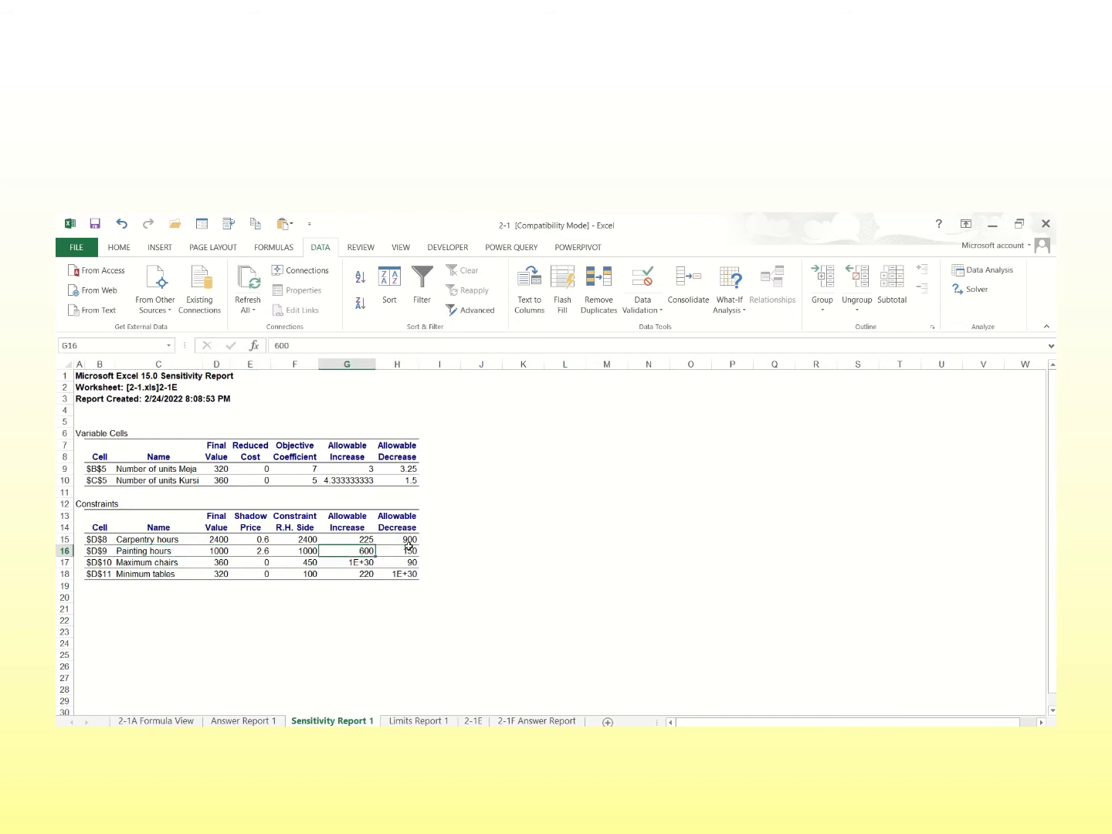
click(407, 549)
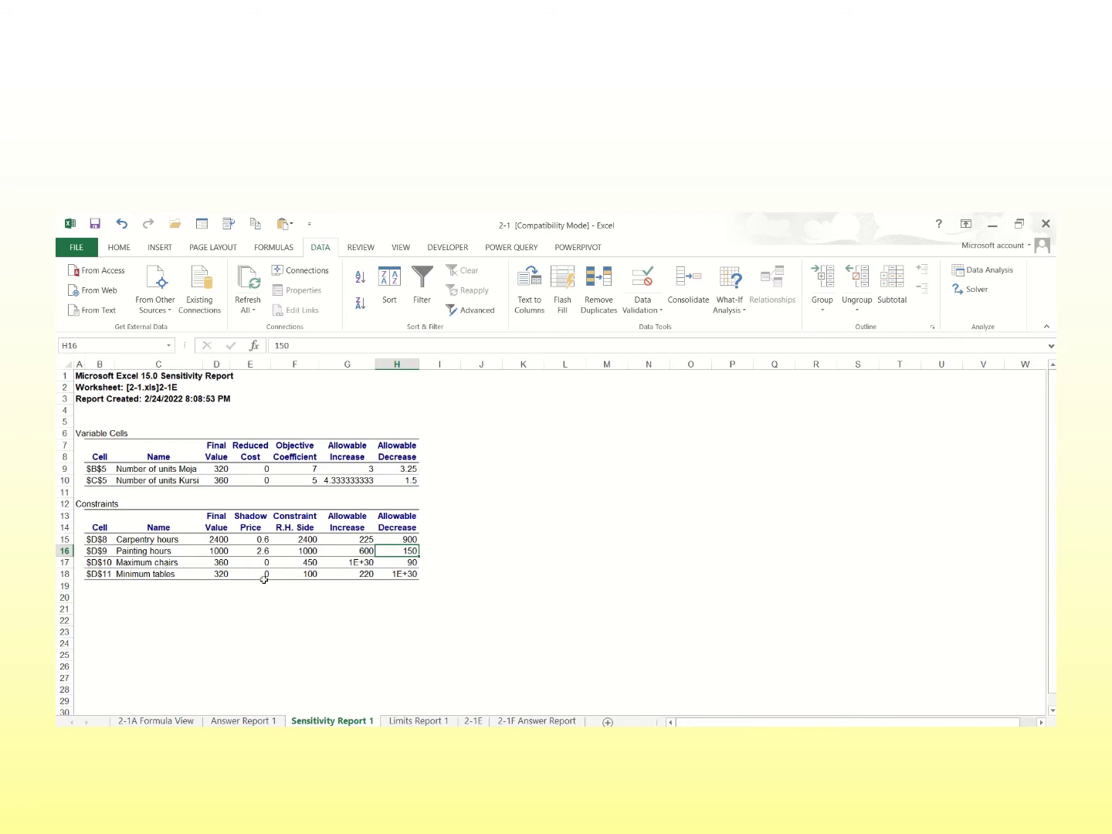
Examine the shadow prices of the carpentry hours and painting hours constraints.
click(266, 541)
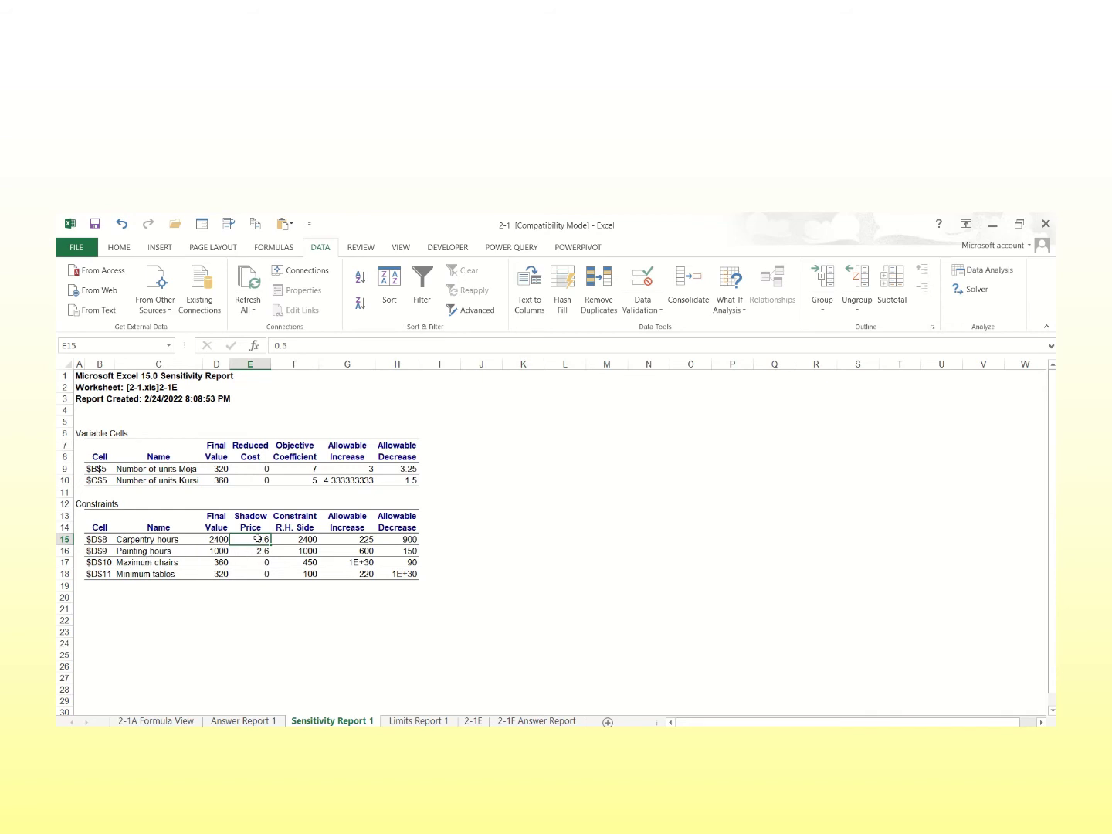
click(145, 553)
click(260, 552)
Clear the number of units for Meja and Kursi in cells B5 and C5 of the 2-1E sheet.
click(417, 722)
click(481, 722)
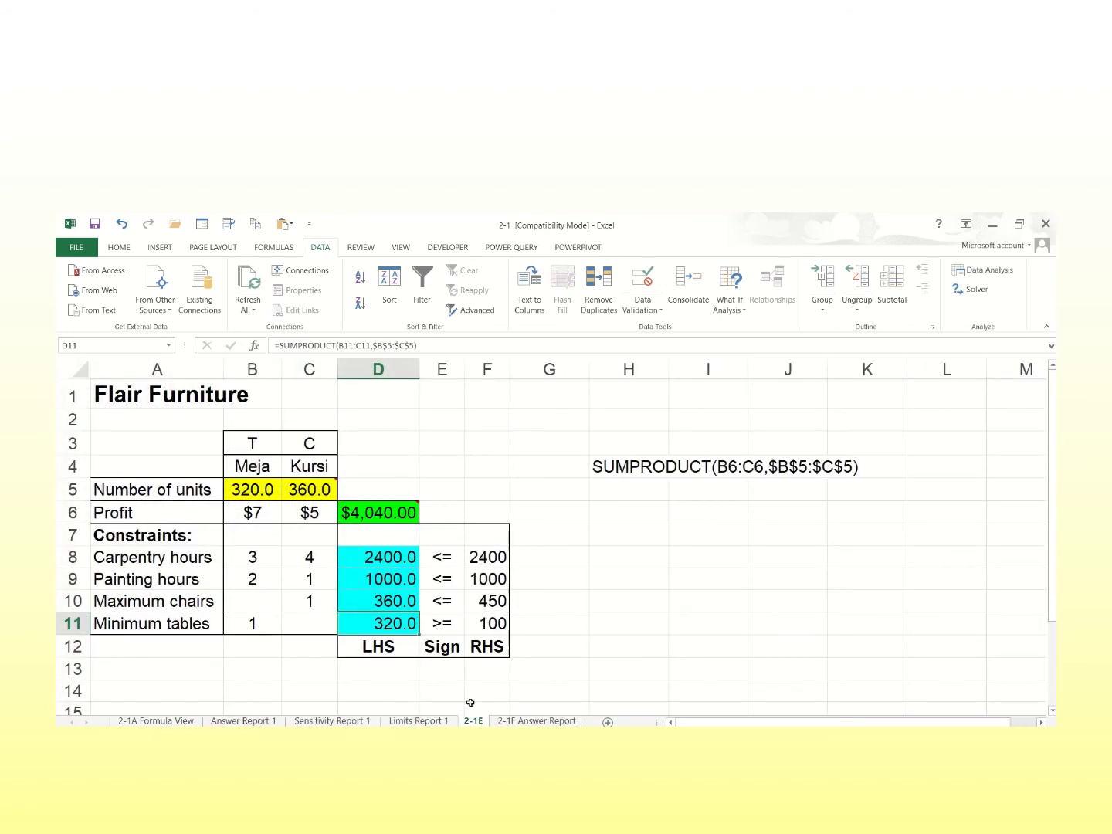
click(260, 495)
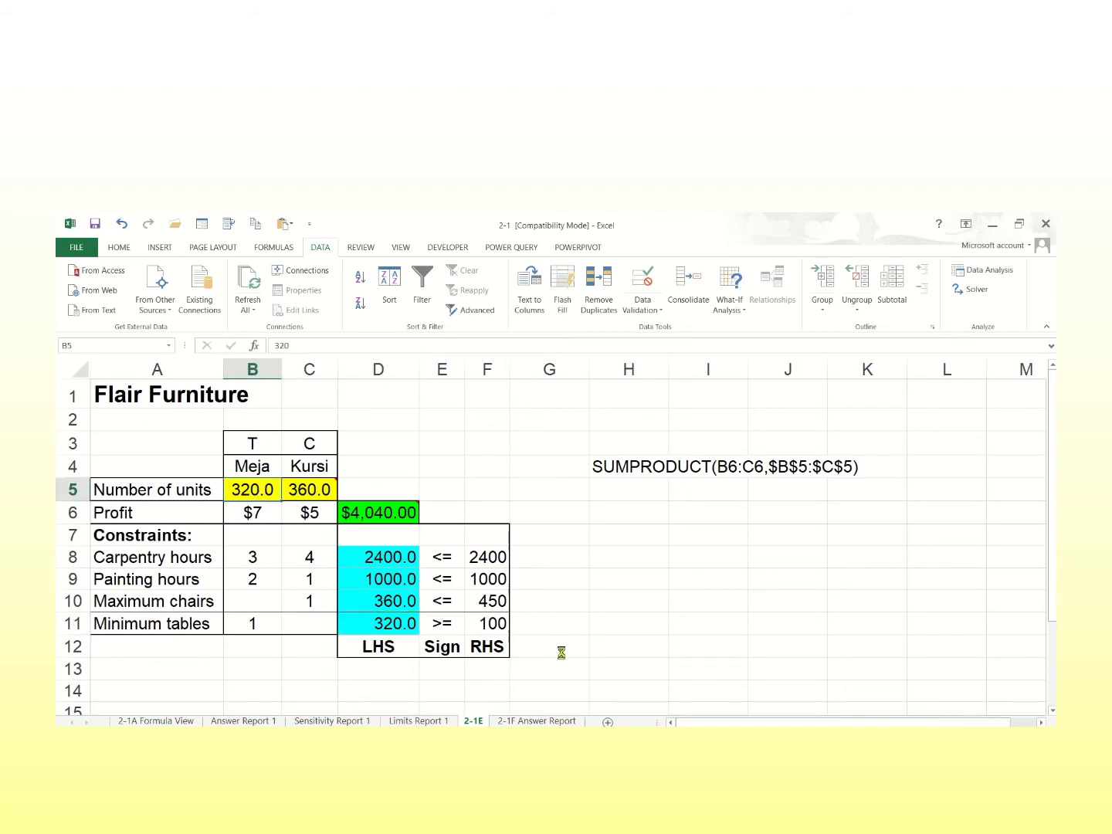
key(Delete)
click(321, 491)
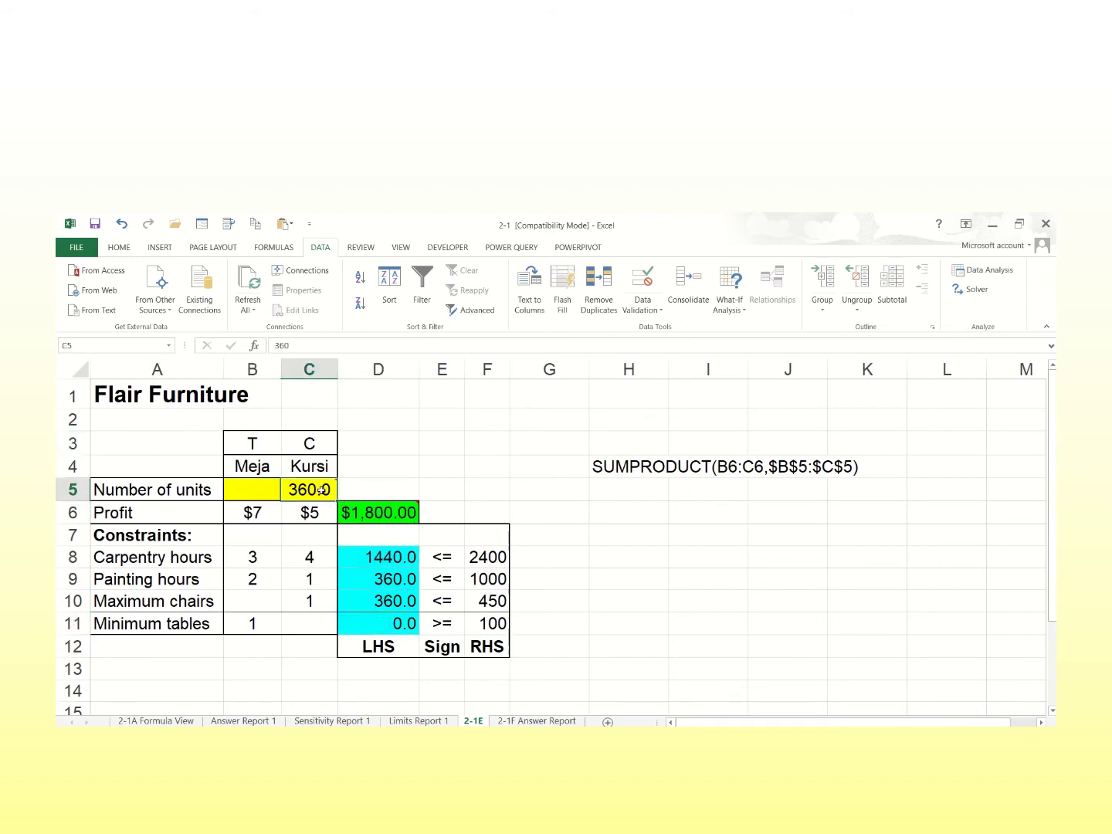
mouse_move(313, 493)
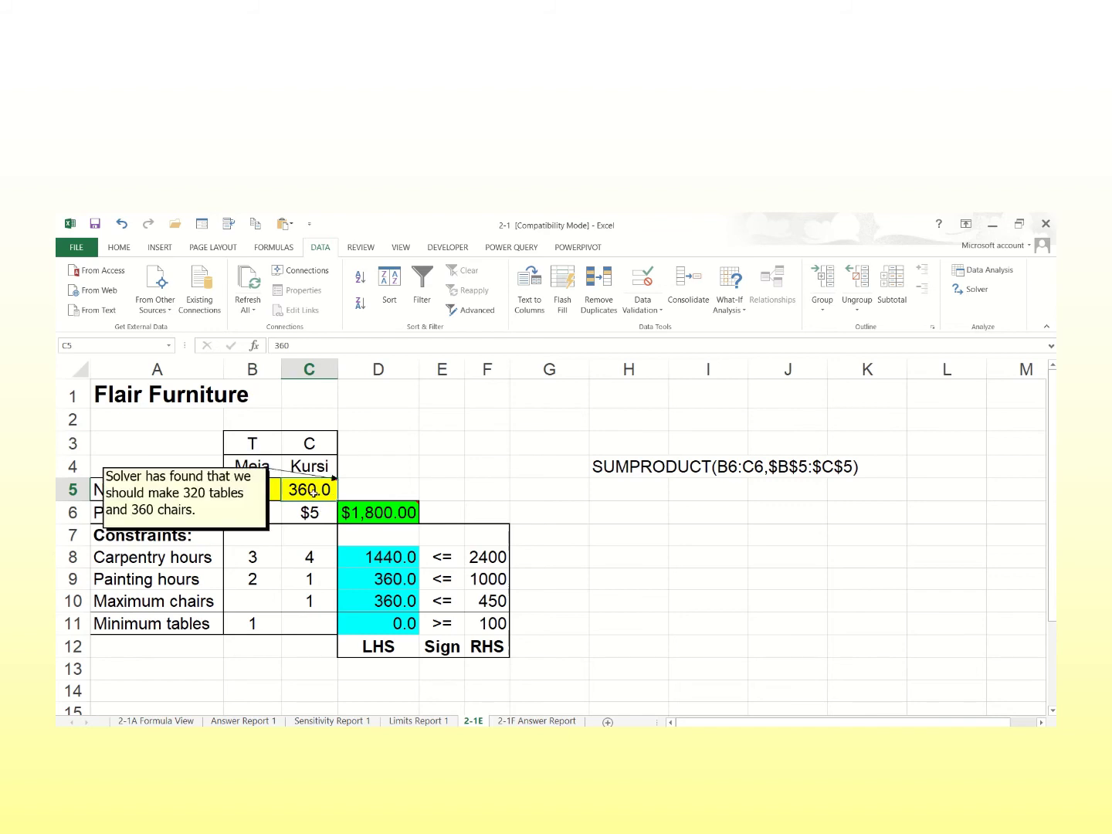
key(Delete)
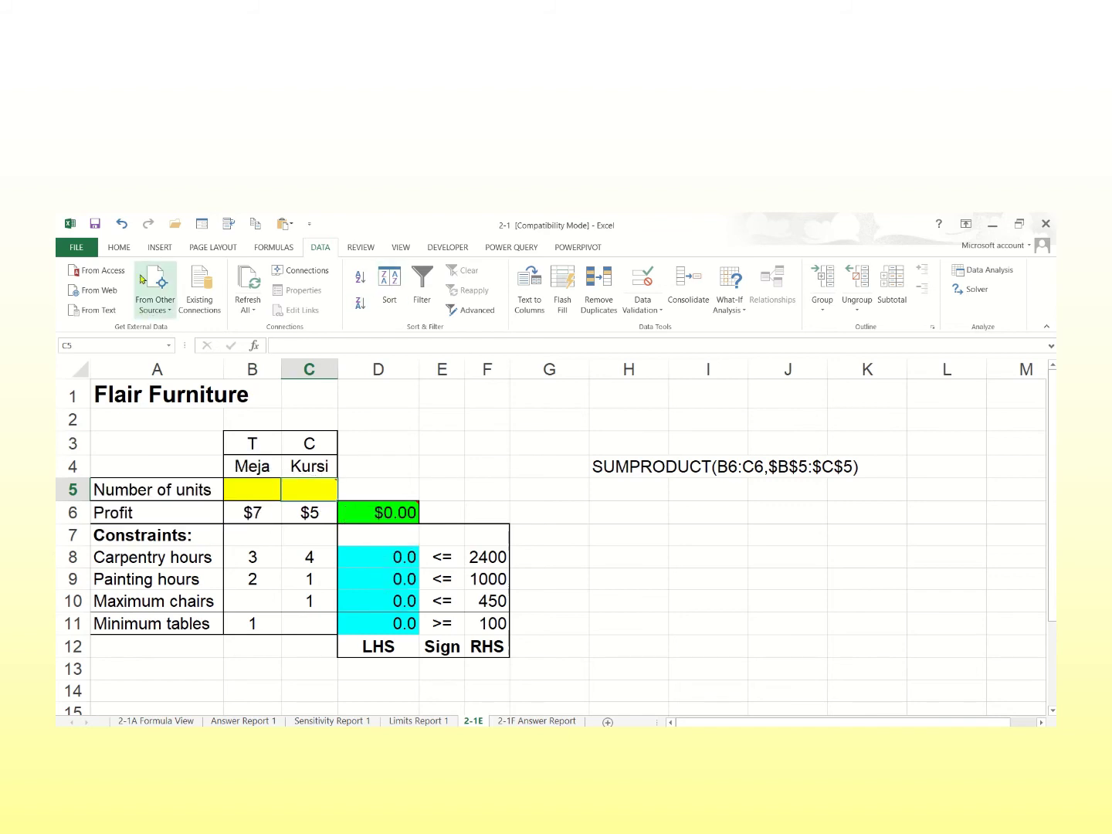
Save a copy of the workbook as 2-1 in Excel Workbook format in the MNJ209 - Pemodelan Keputusan Bisnis (MNJ4X) folder.
click(94, 246)
click(82, 361)
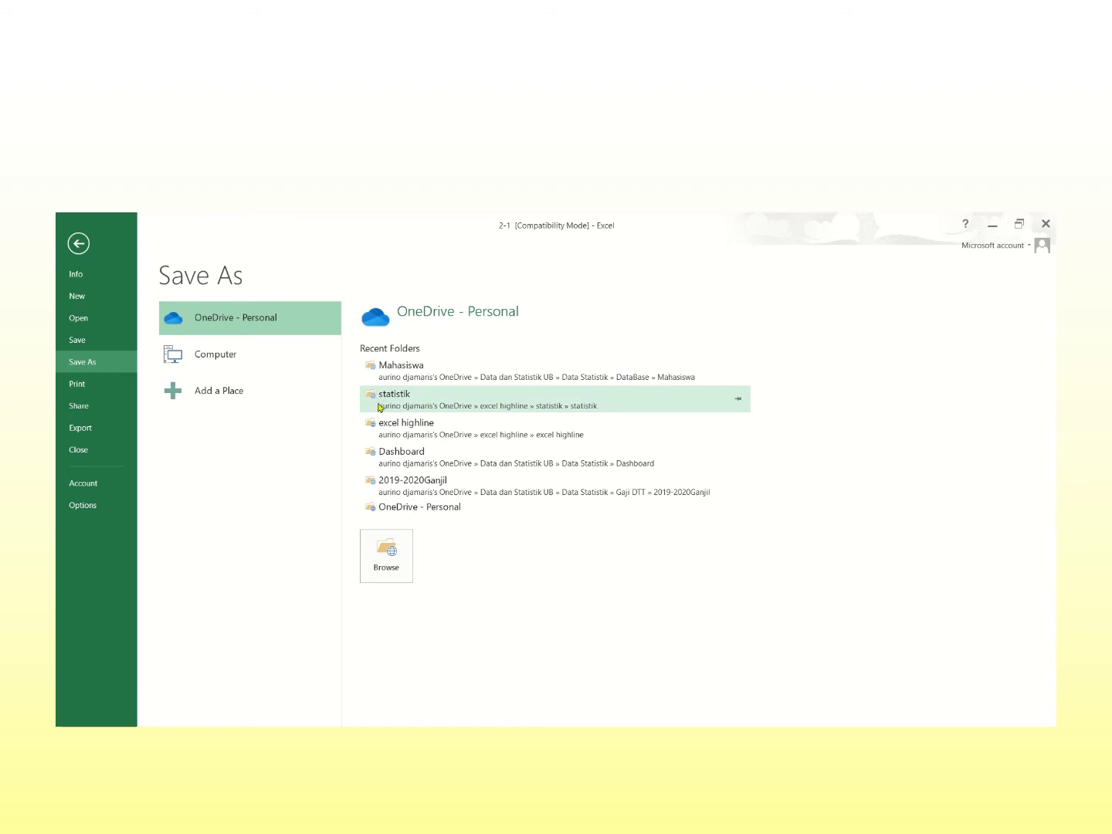
click(258, 365)
click(466, 373)
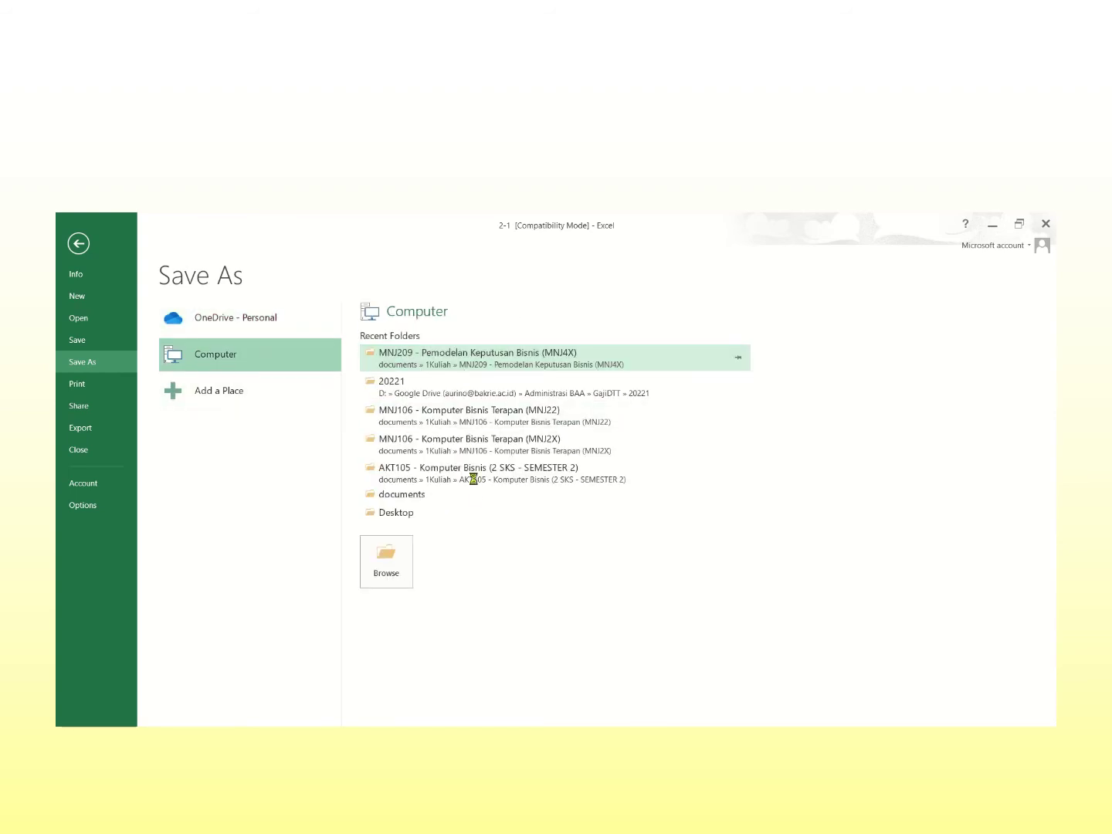
click(301, 443)
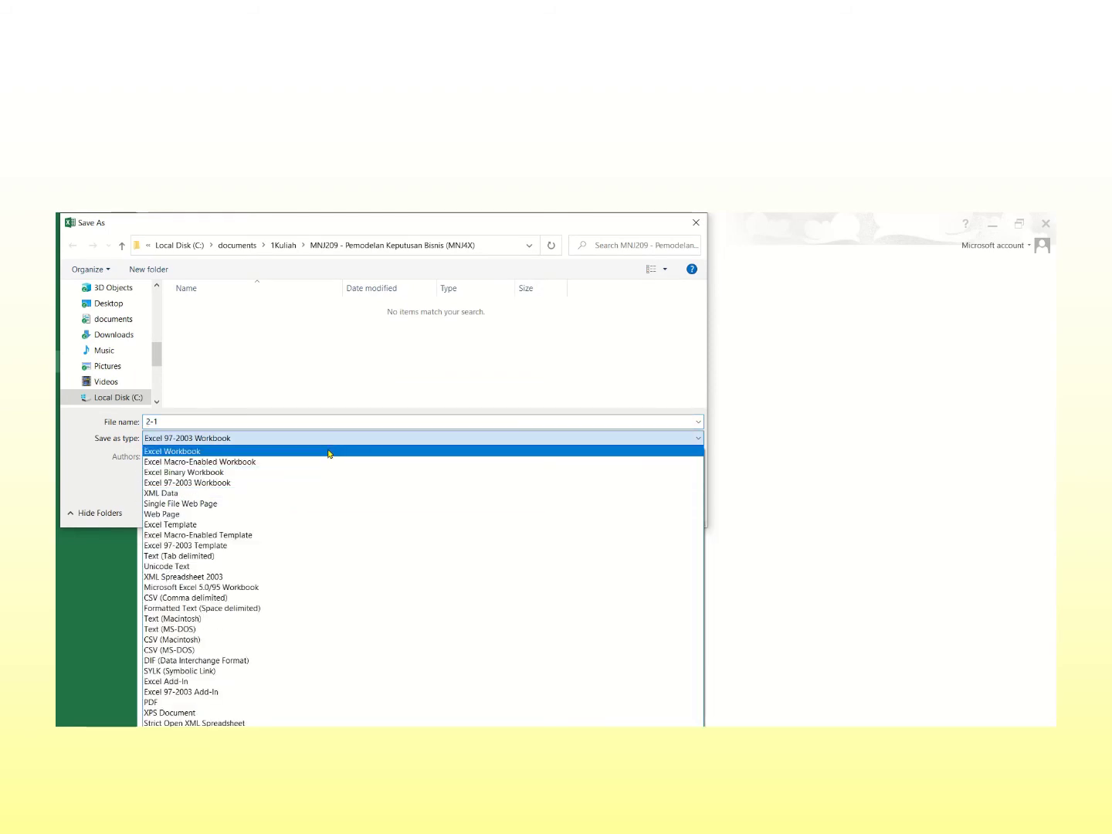
click(329, 452)
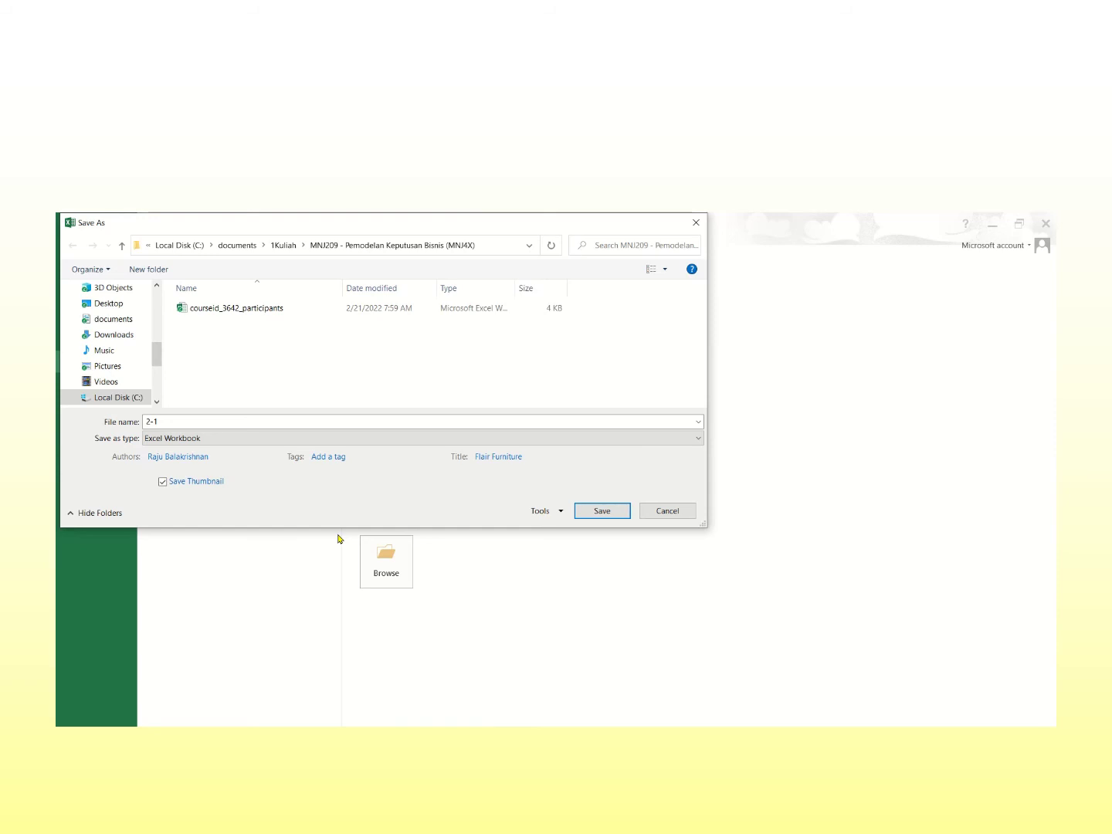
click(289, 438)
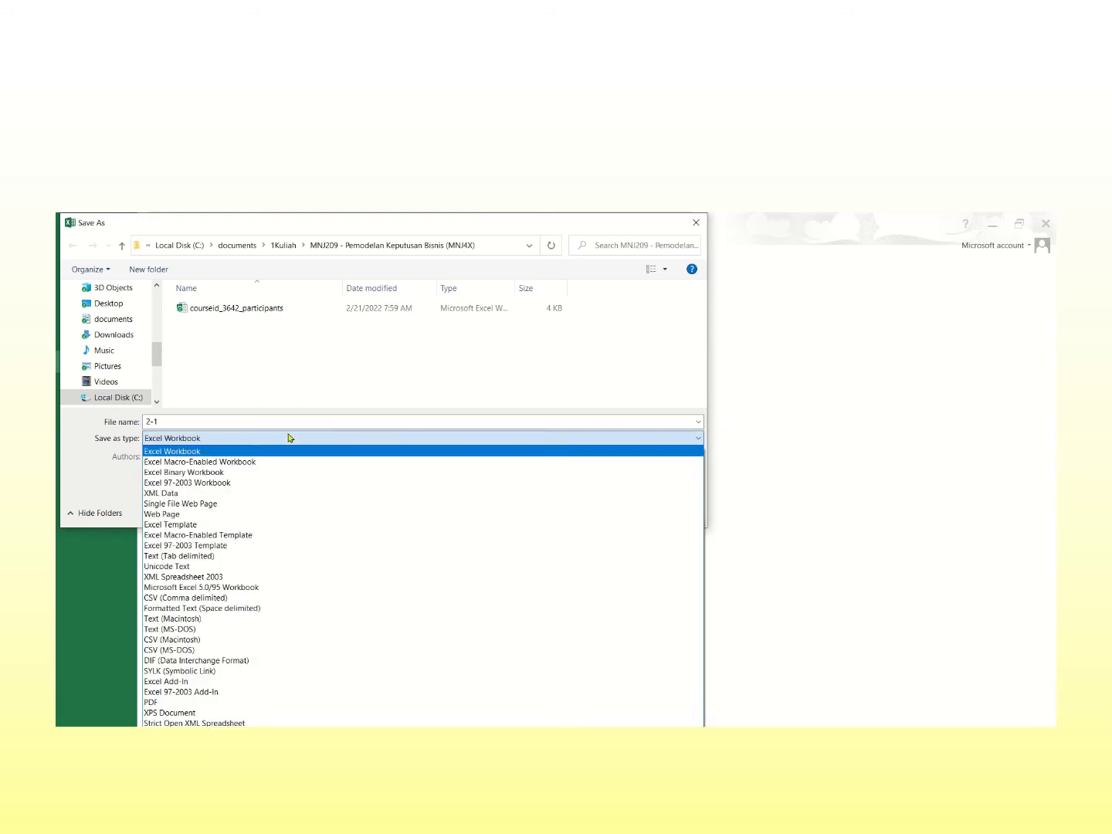
click(289, 483)
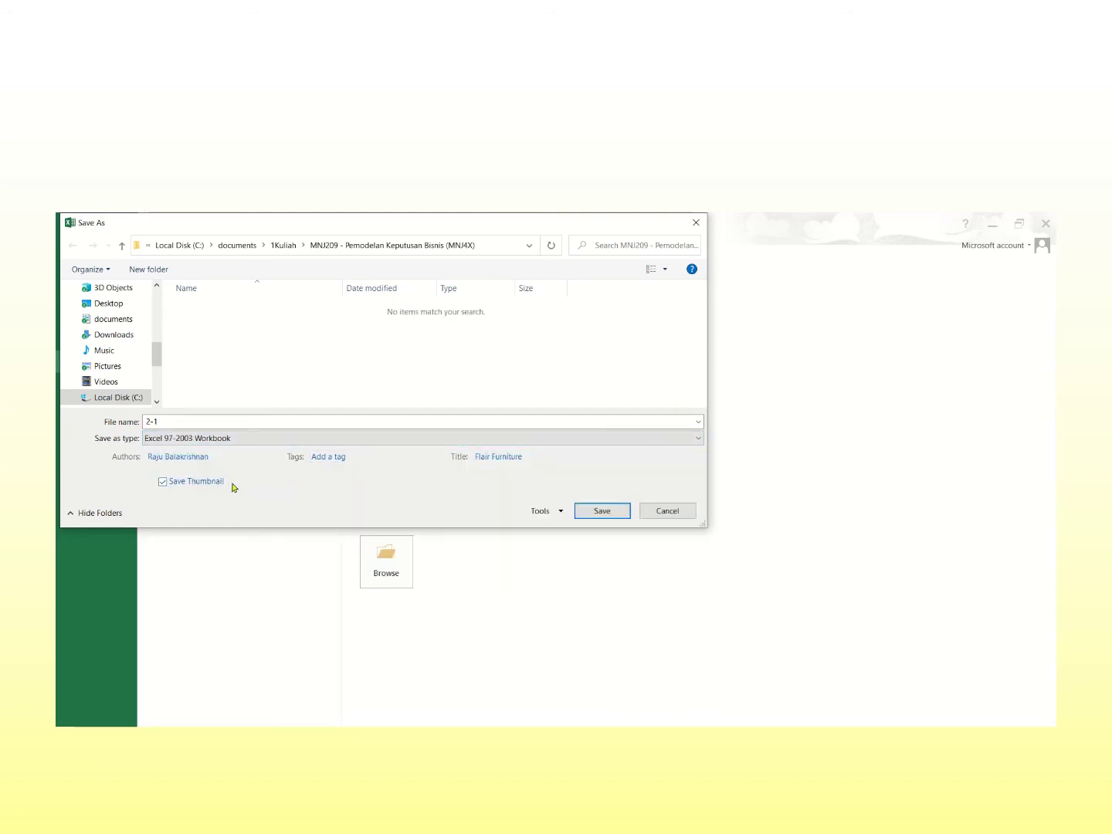
click(325, 439)
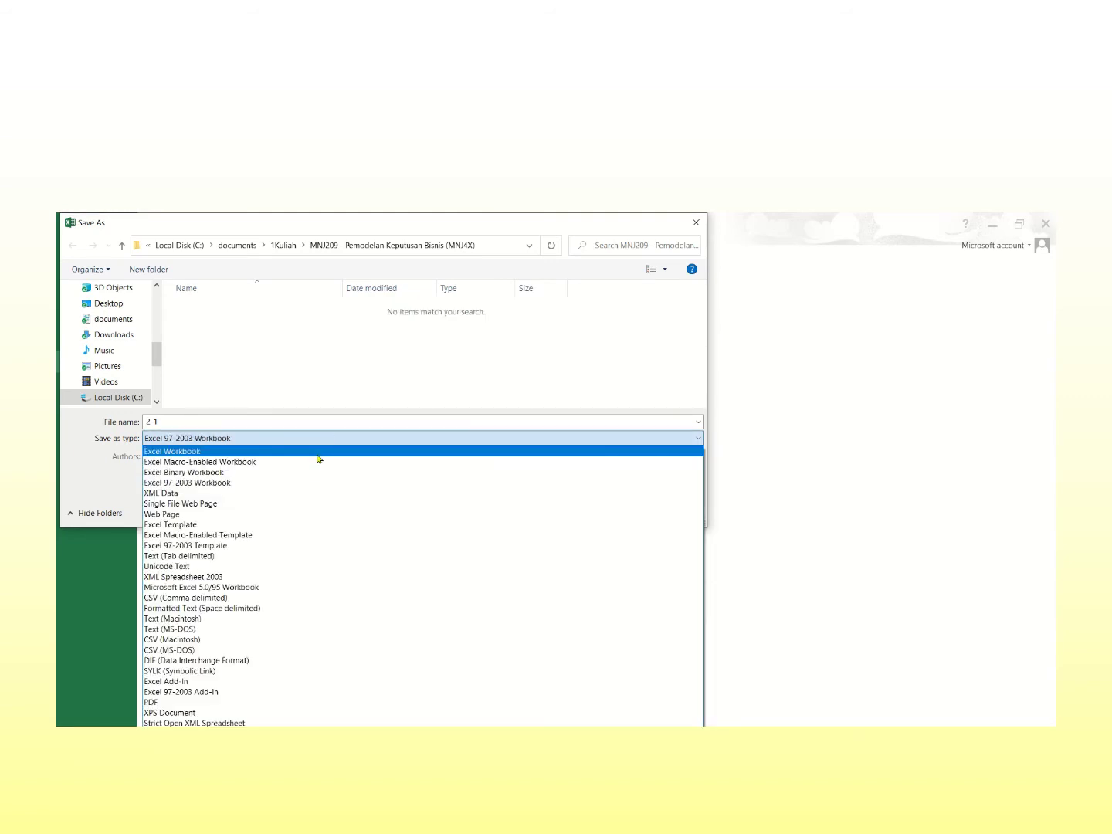
click(316, 455)
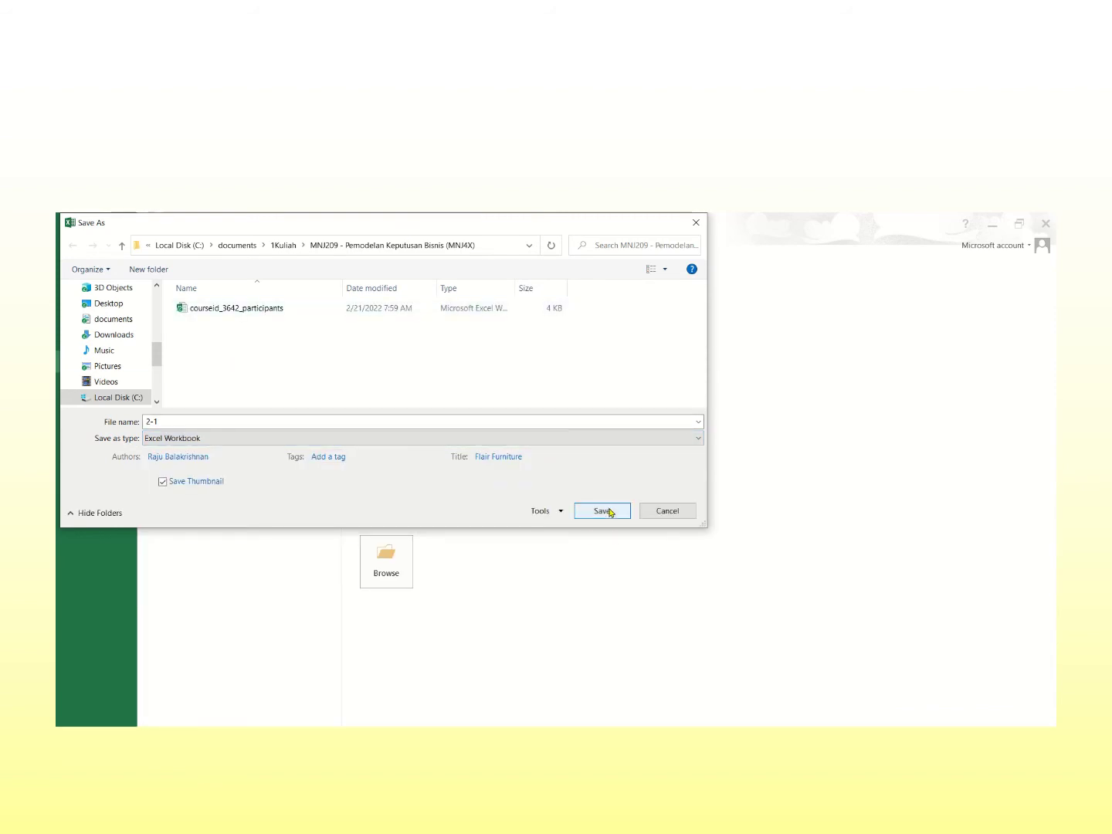
click(604, 512)
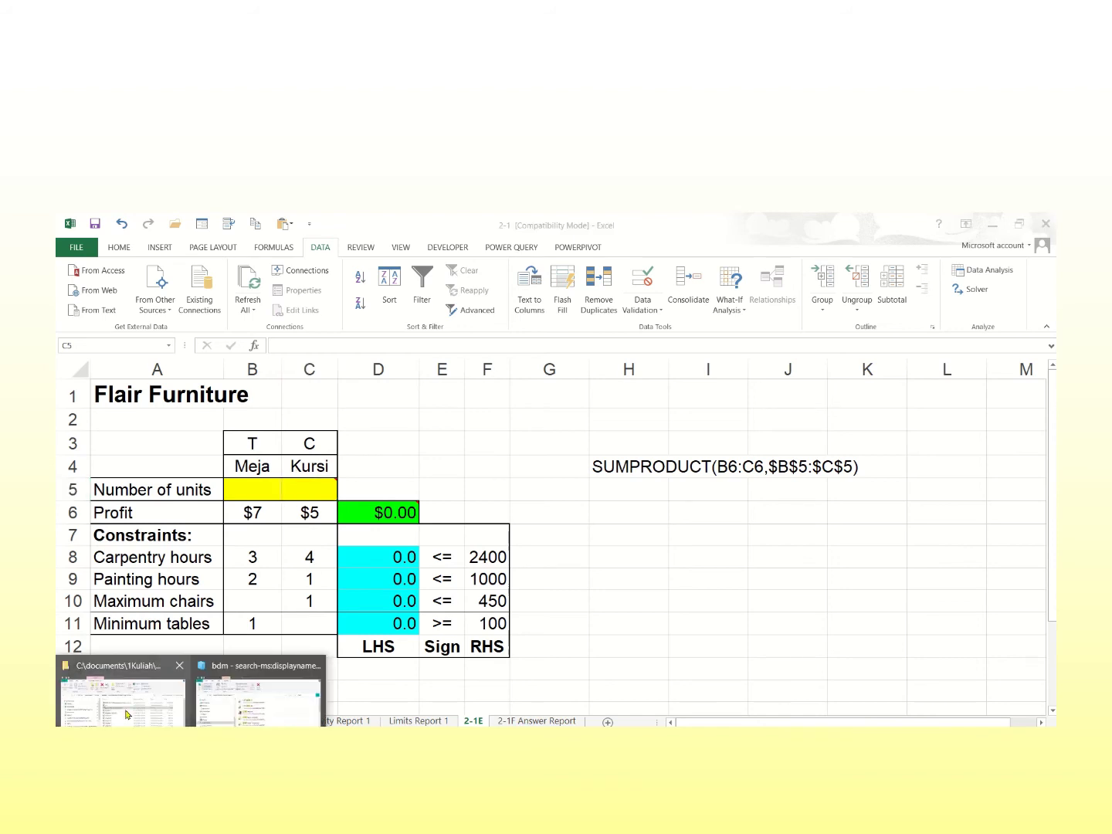
Switch to File Explorer and check the saved 2-1 file's type in the MNJ209 folder, widening the window and the Type column.
click(130, 717)
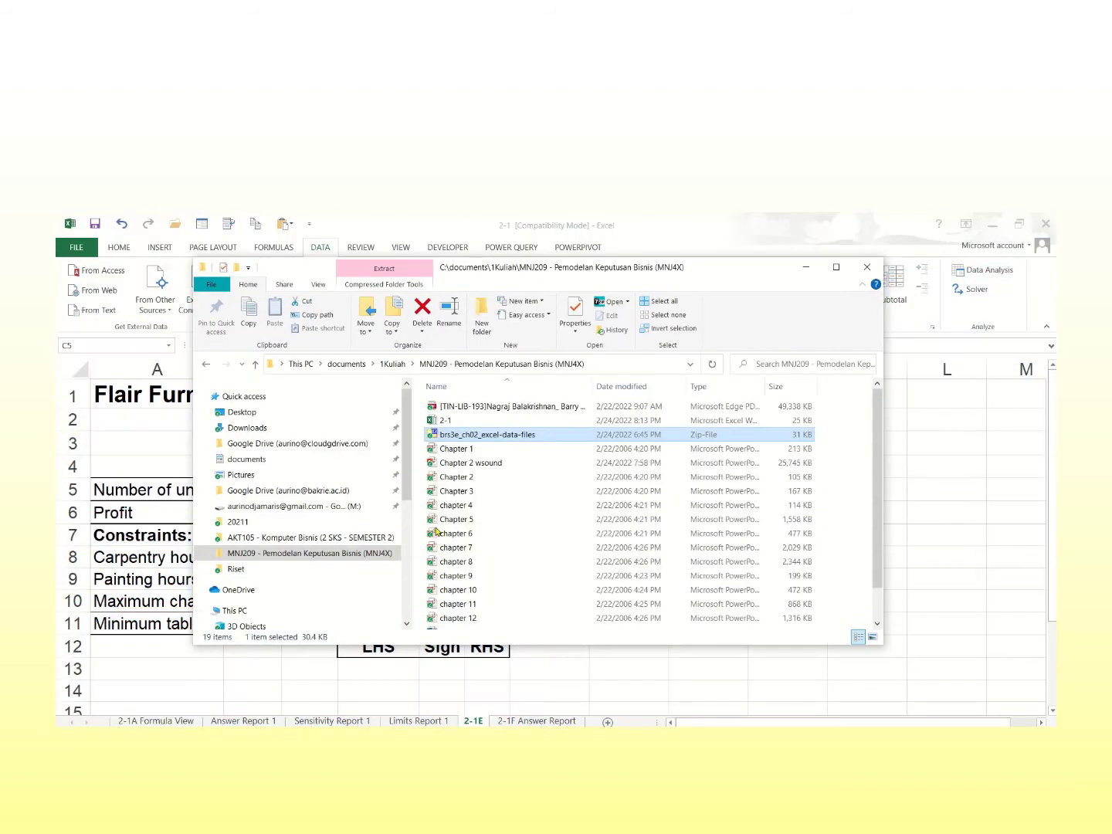
click(290, 557)
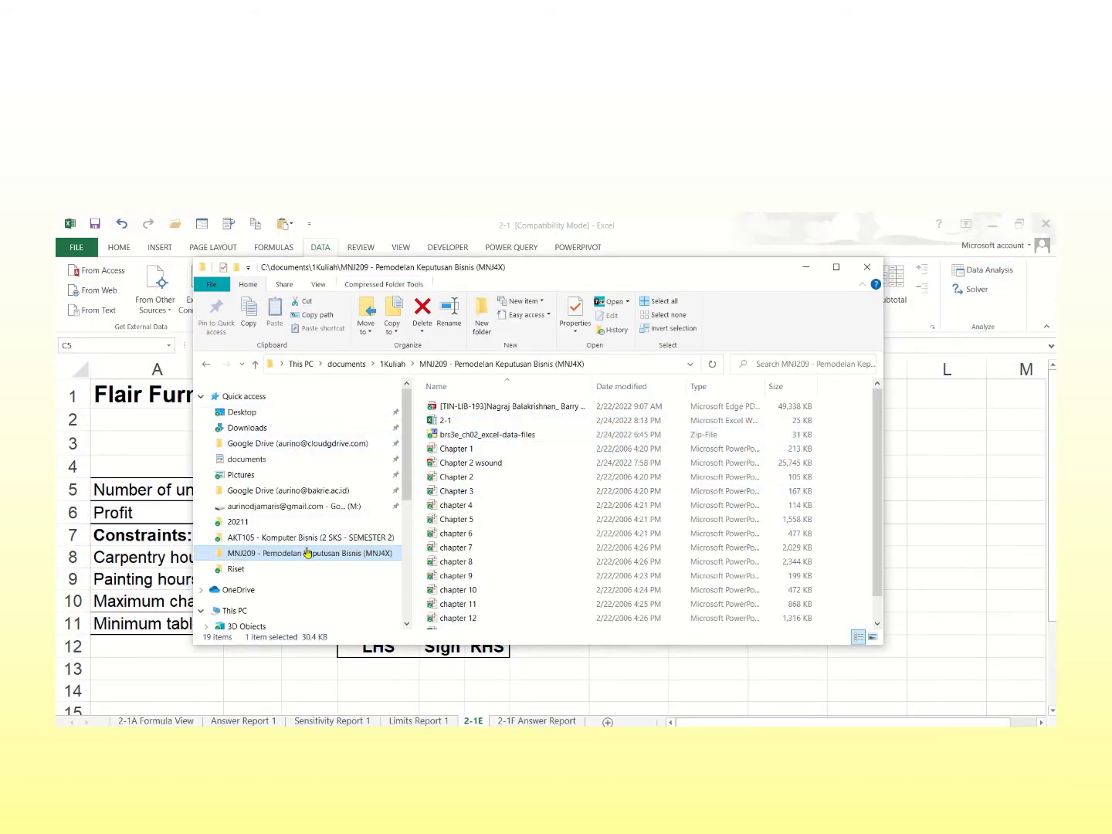
click(508, 421)
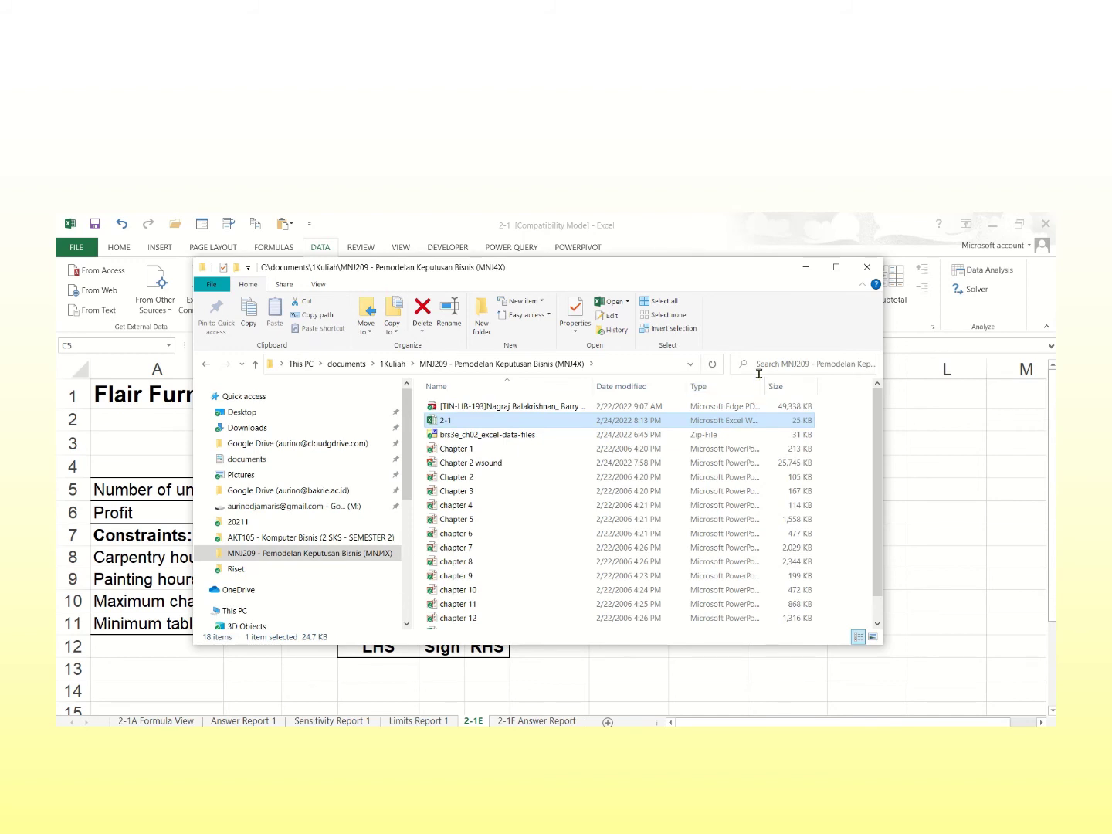
drag(885, 335, 1051, 337)
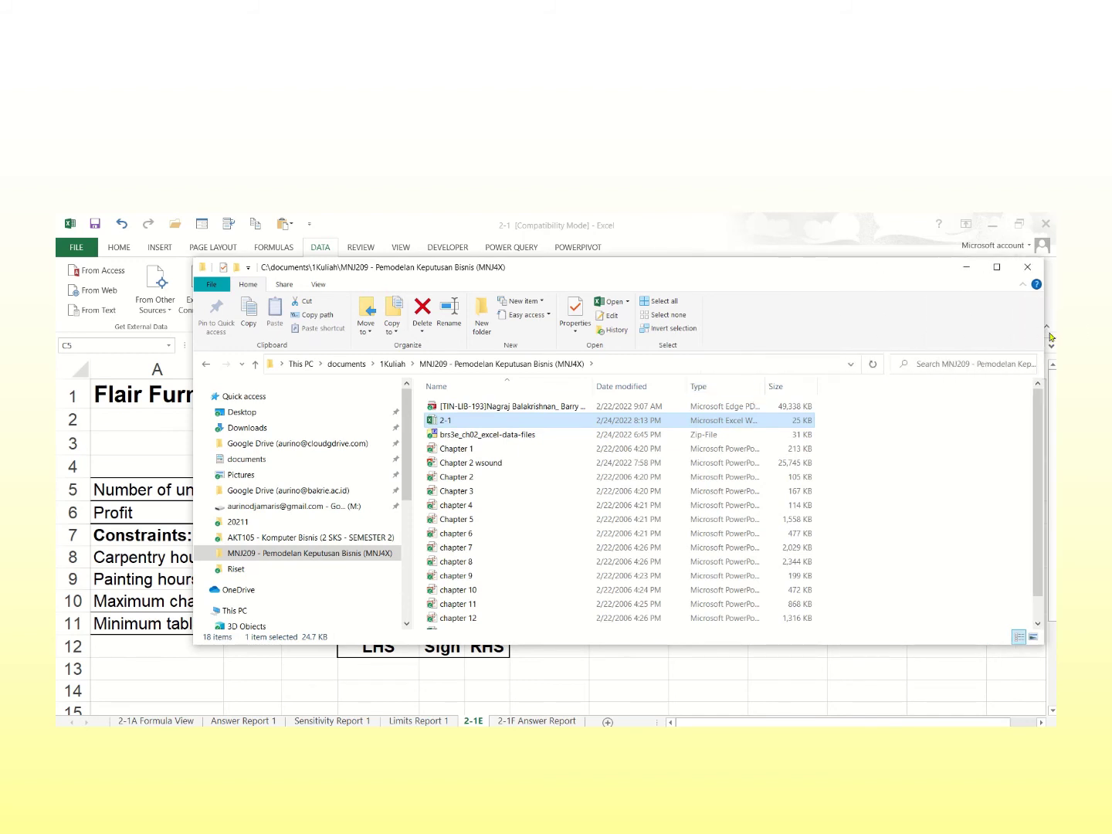
drag(764, 384, 890, 373)
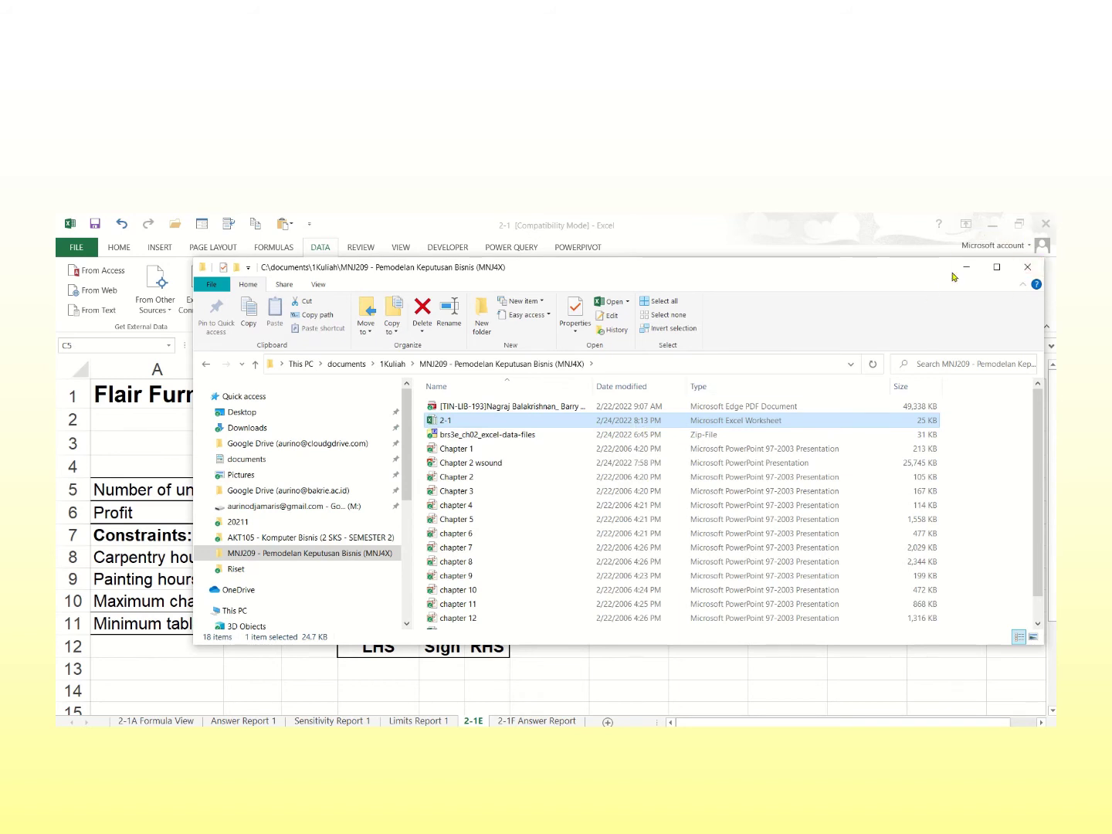
Minimize File Explorer and return to the 2-1 workbook's 2-1E sheet in Excel.
click(989, 230)
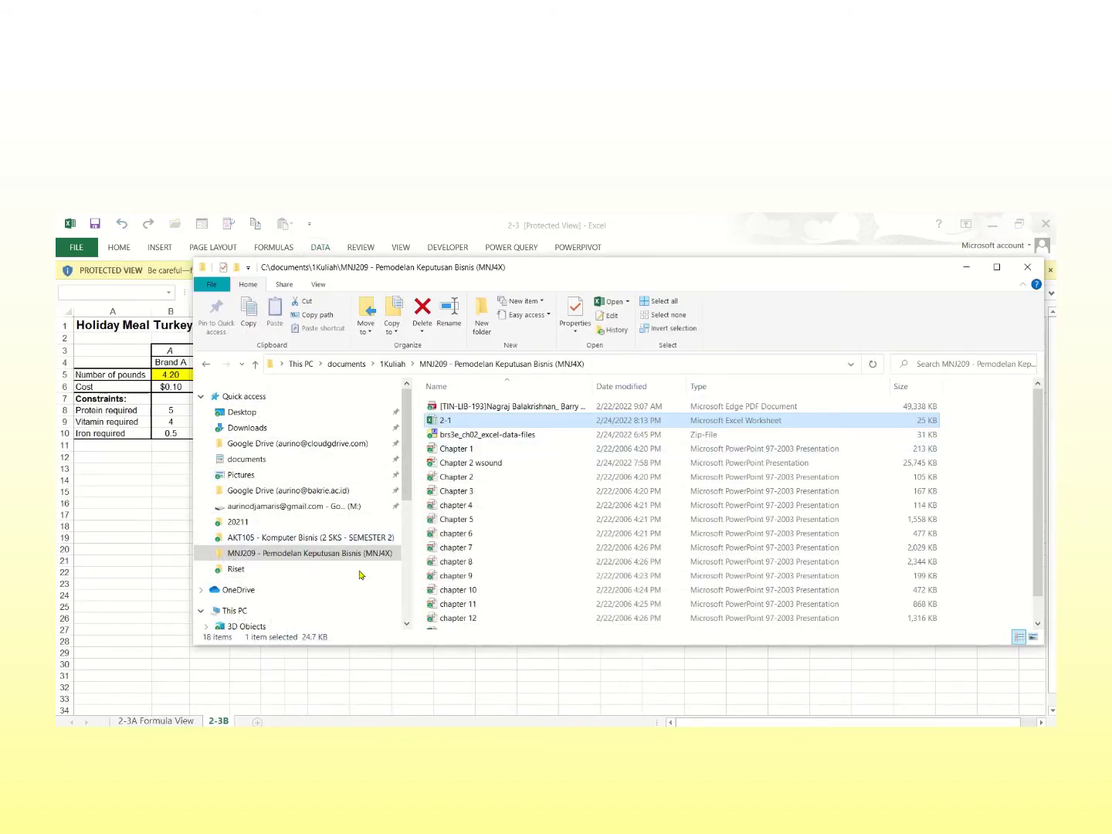
click(967, 266)
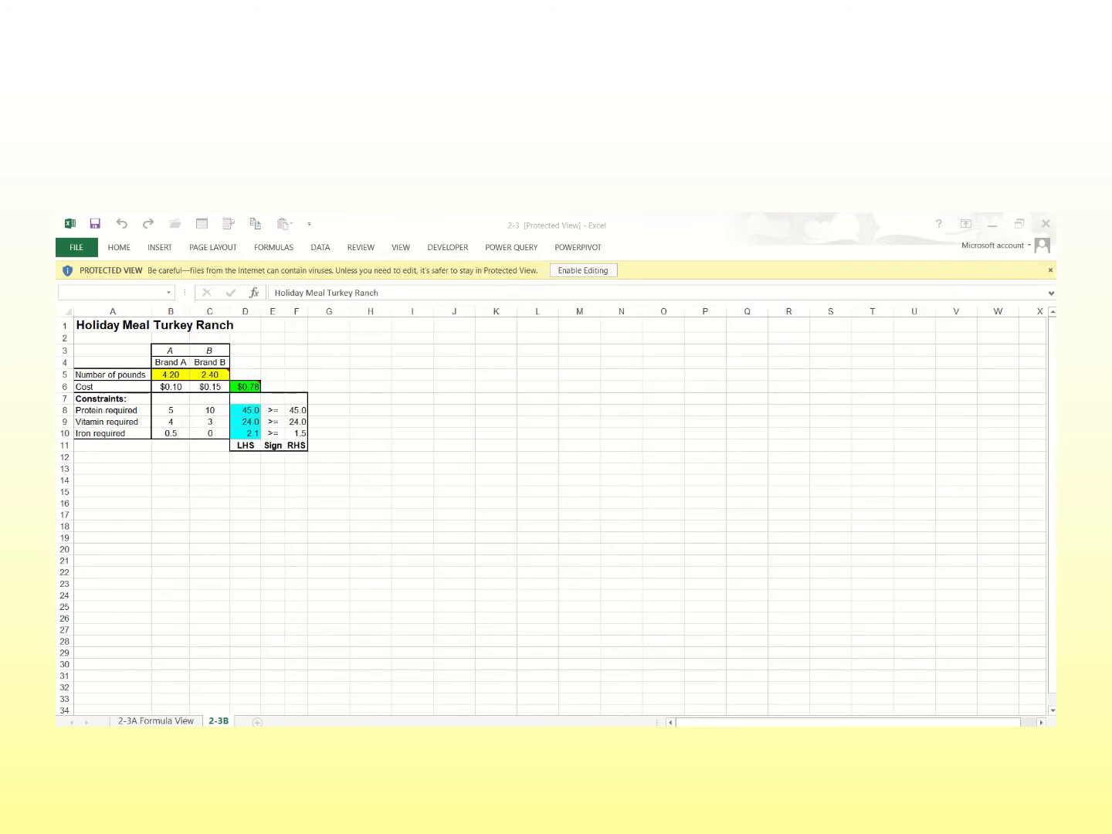
click(550, 693)
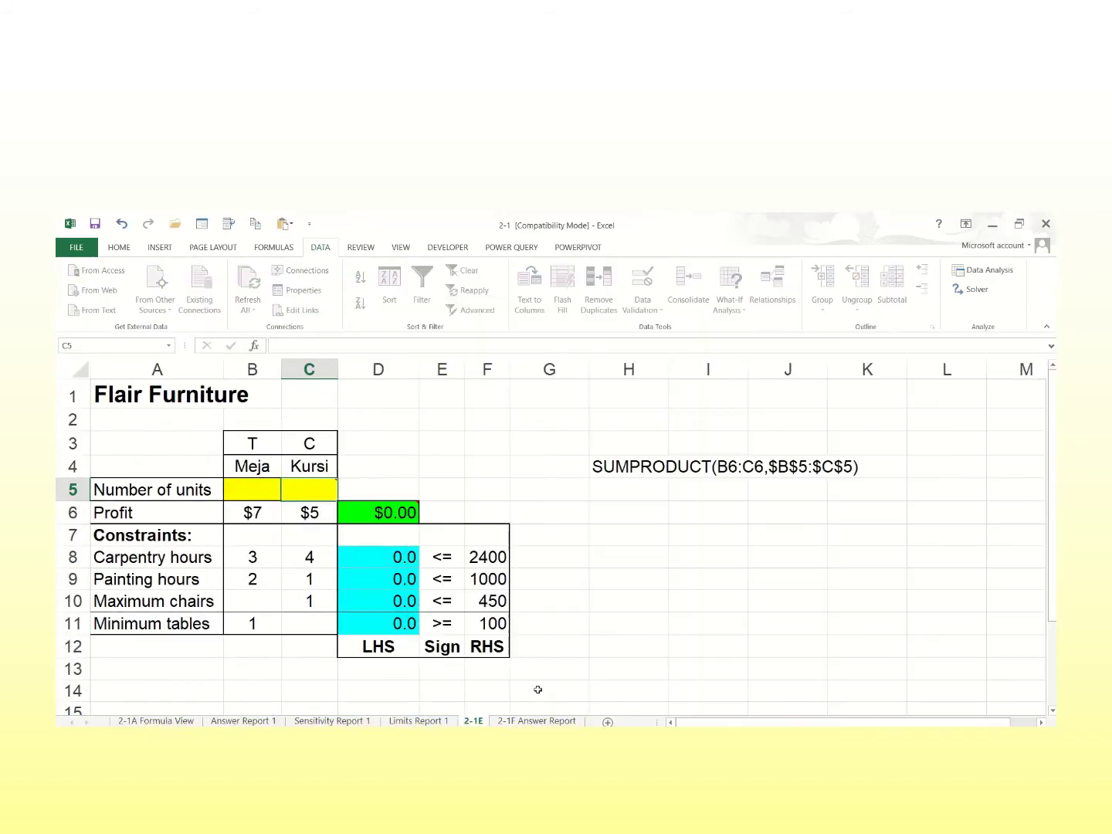
click(709, 578)
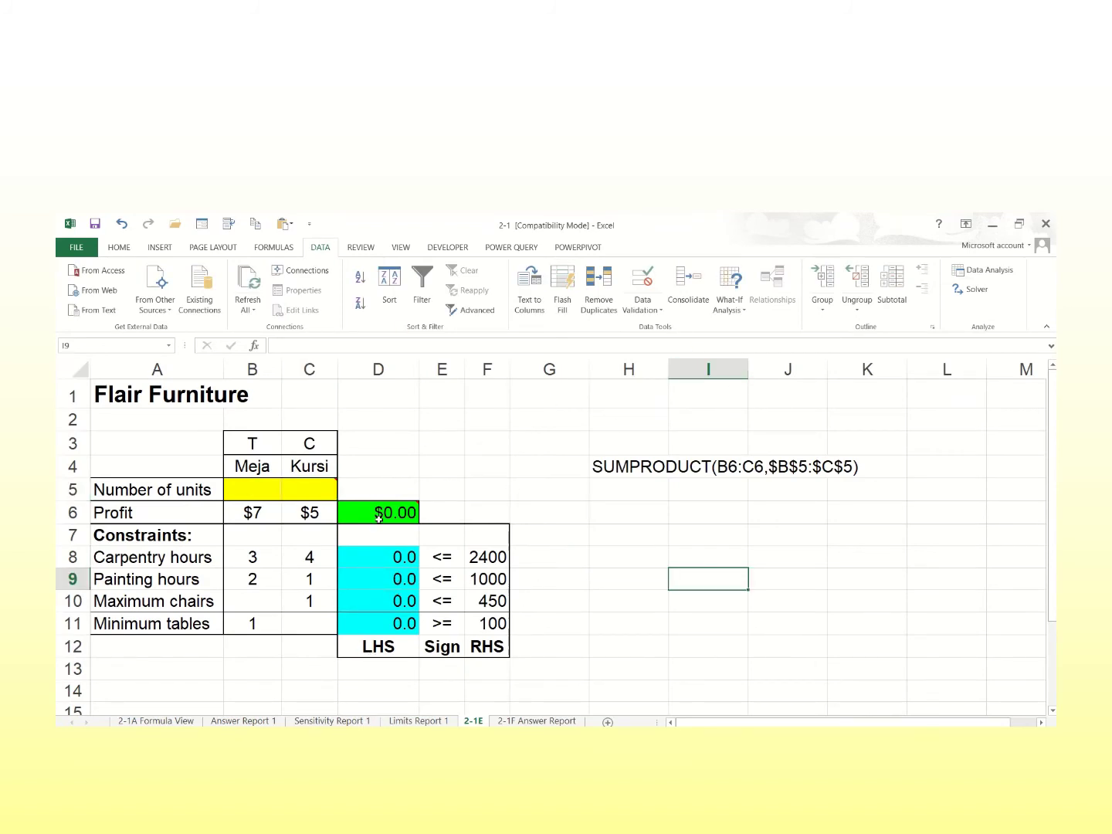
Run Solver on the Flair Furniture model to maximize the profit in D6 and keep the solution.
click(380, 511)
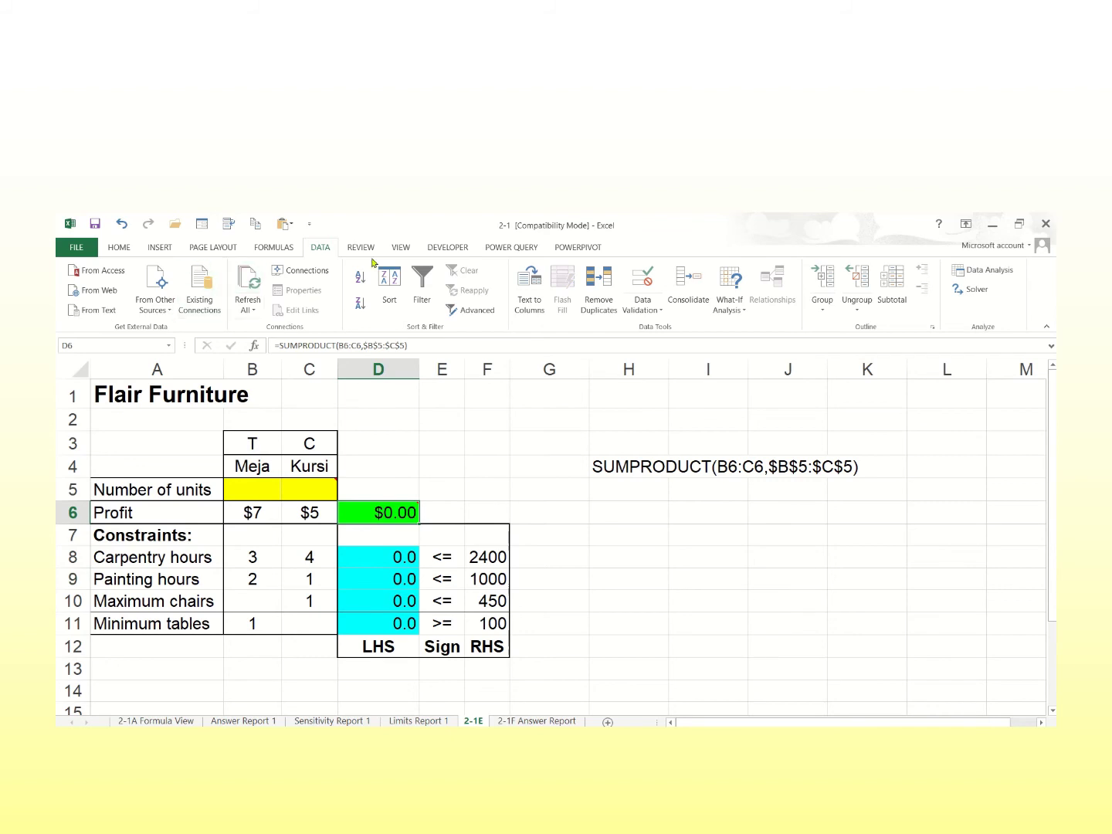
click(972, 289)
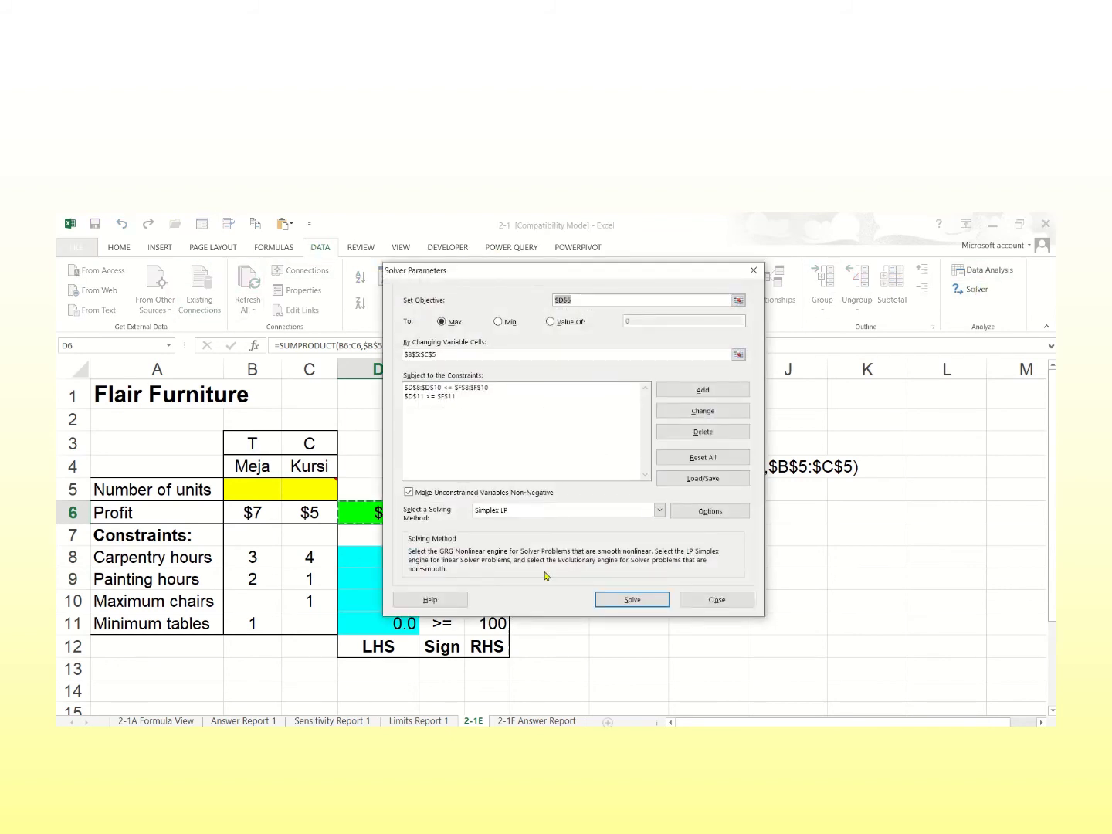
click(632, 601)
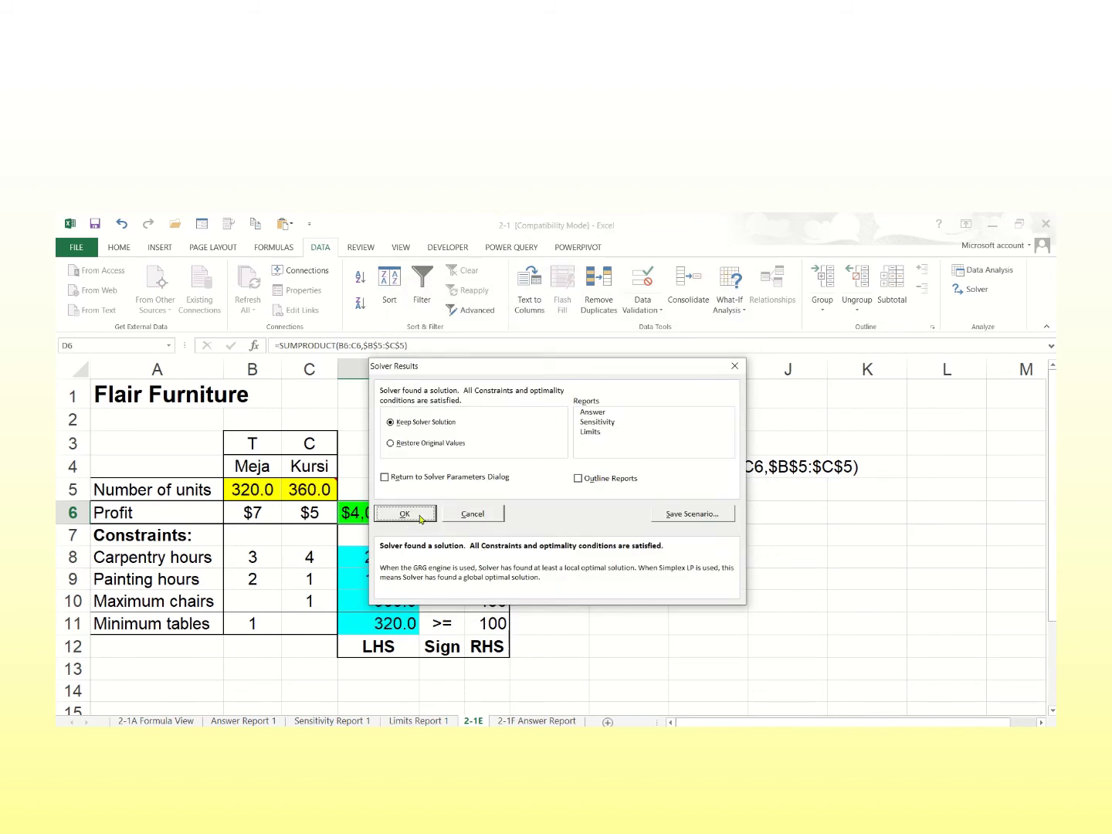
click(421, 514)
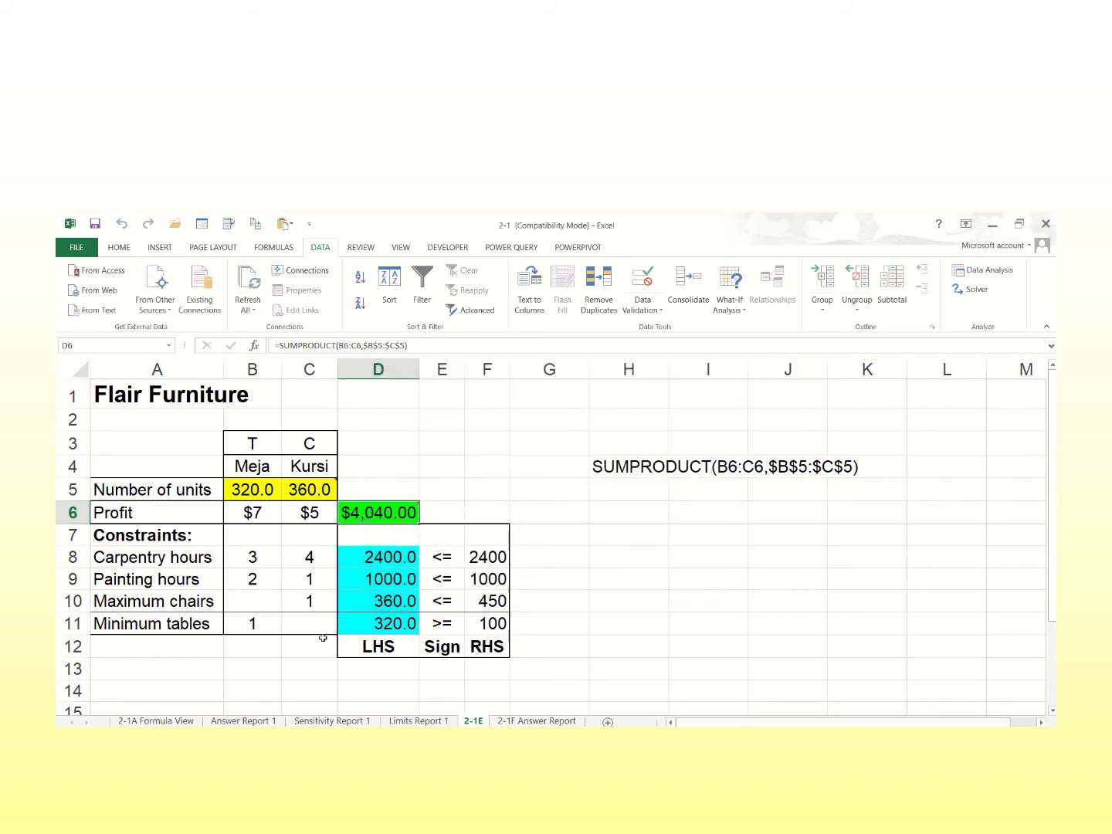
Set the Meja unit profit in B6 to $6, re-solve the model with Solver and check the units and total profit.
click(262, 514)
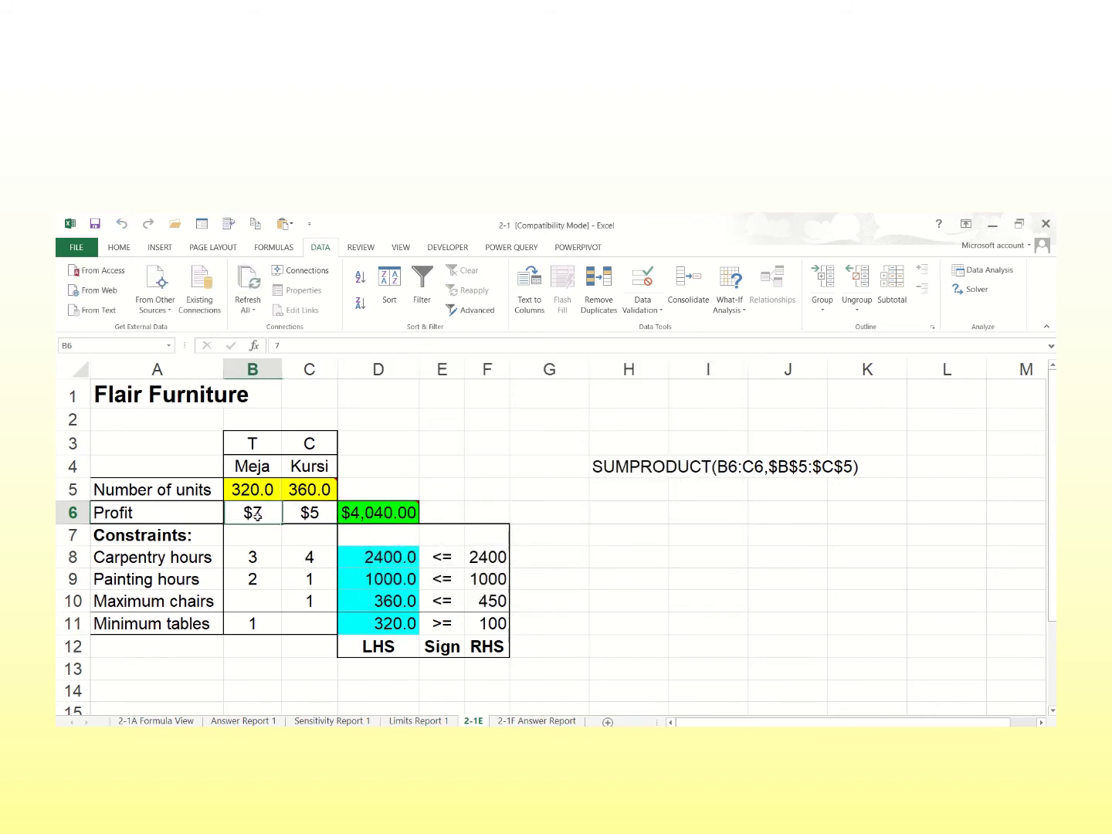
text(6)
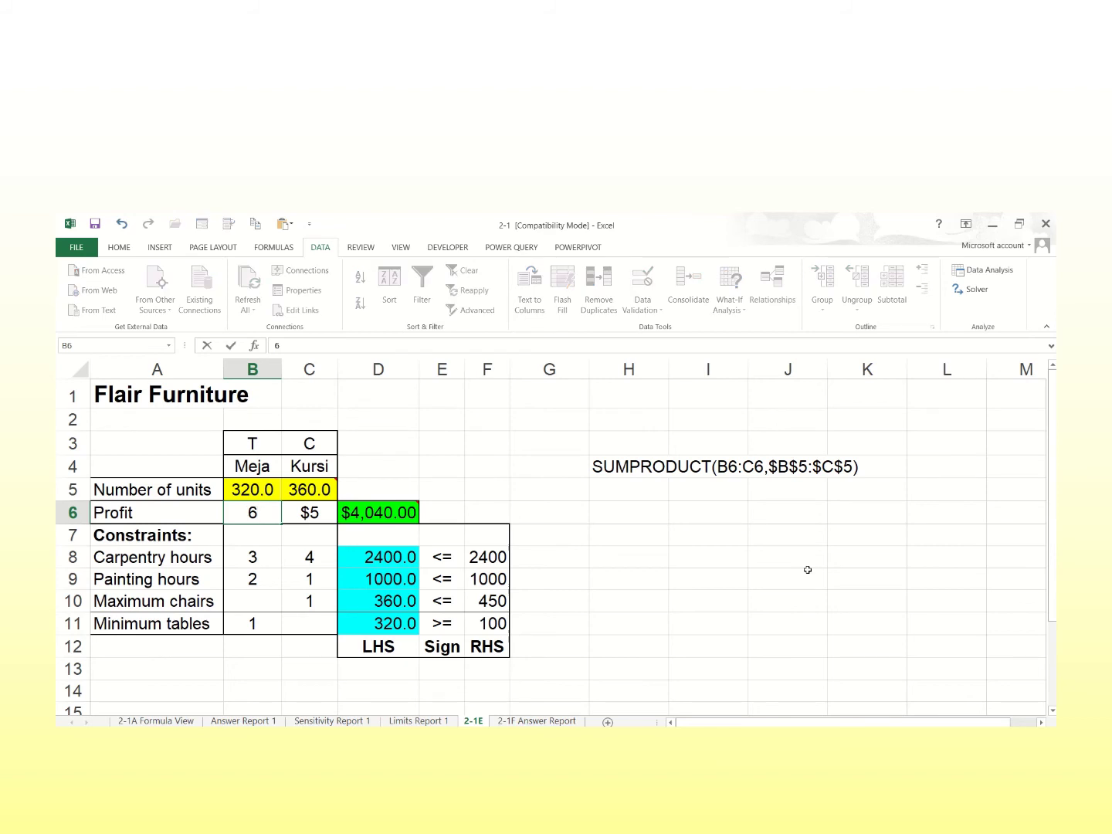
click(743, 564)
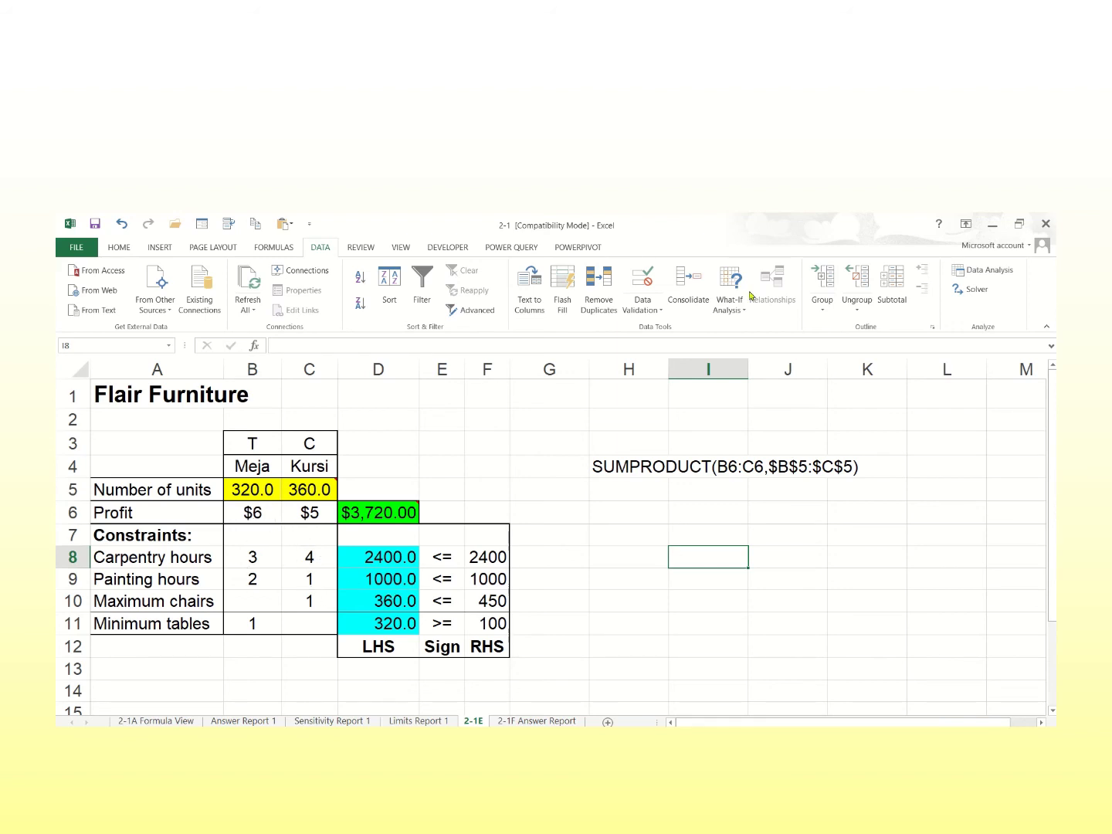
click(975, 289)
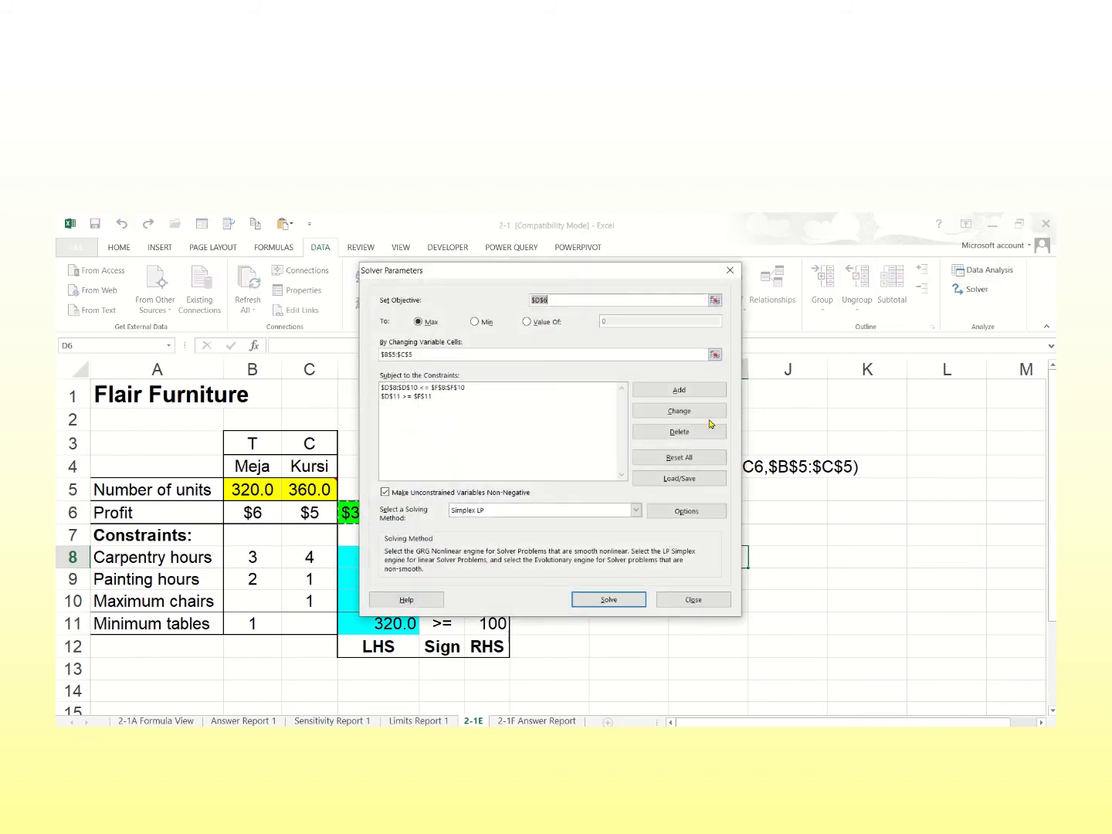
click(609, 601)
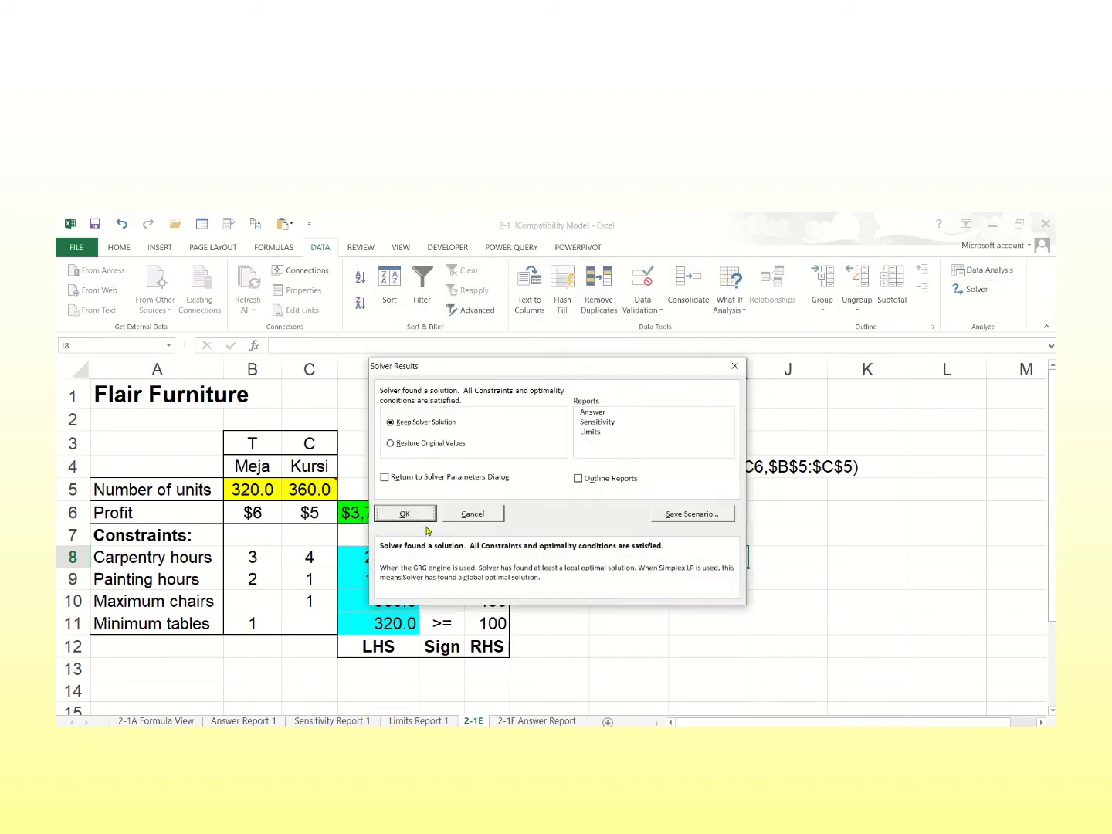
click(423, 514)
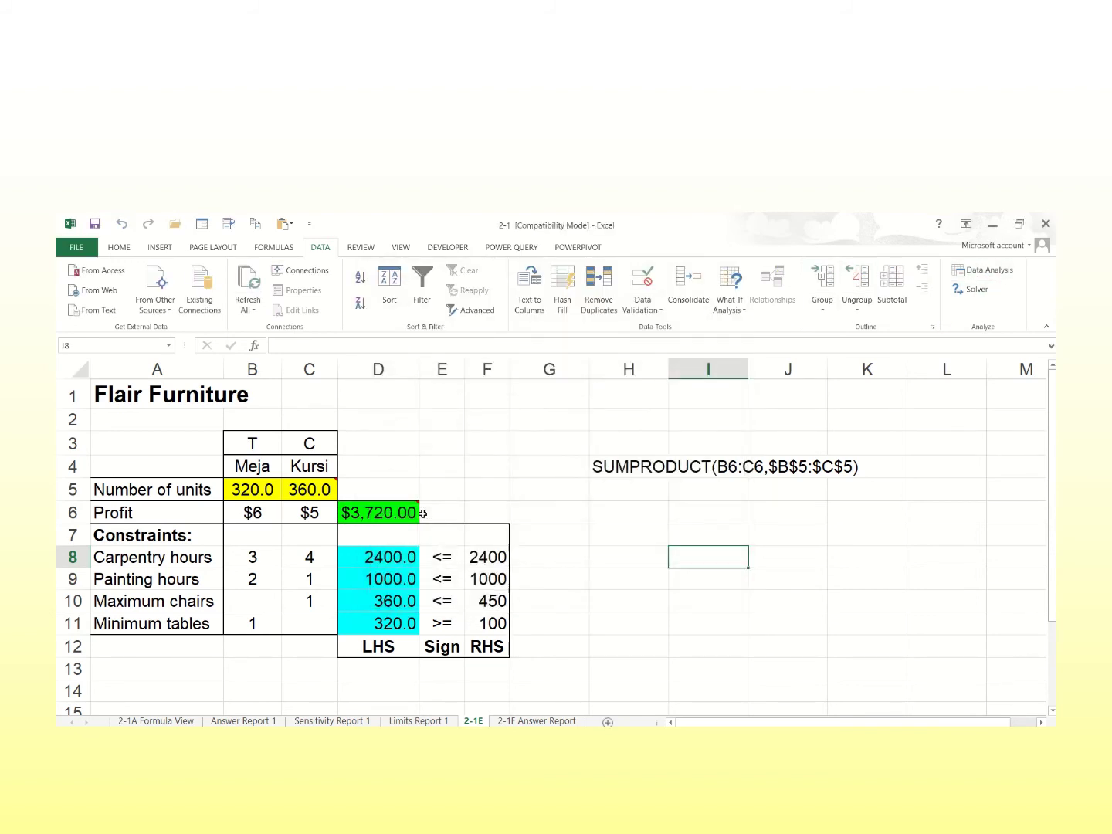
click(241, 489)
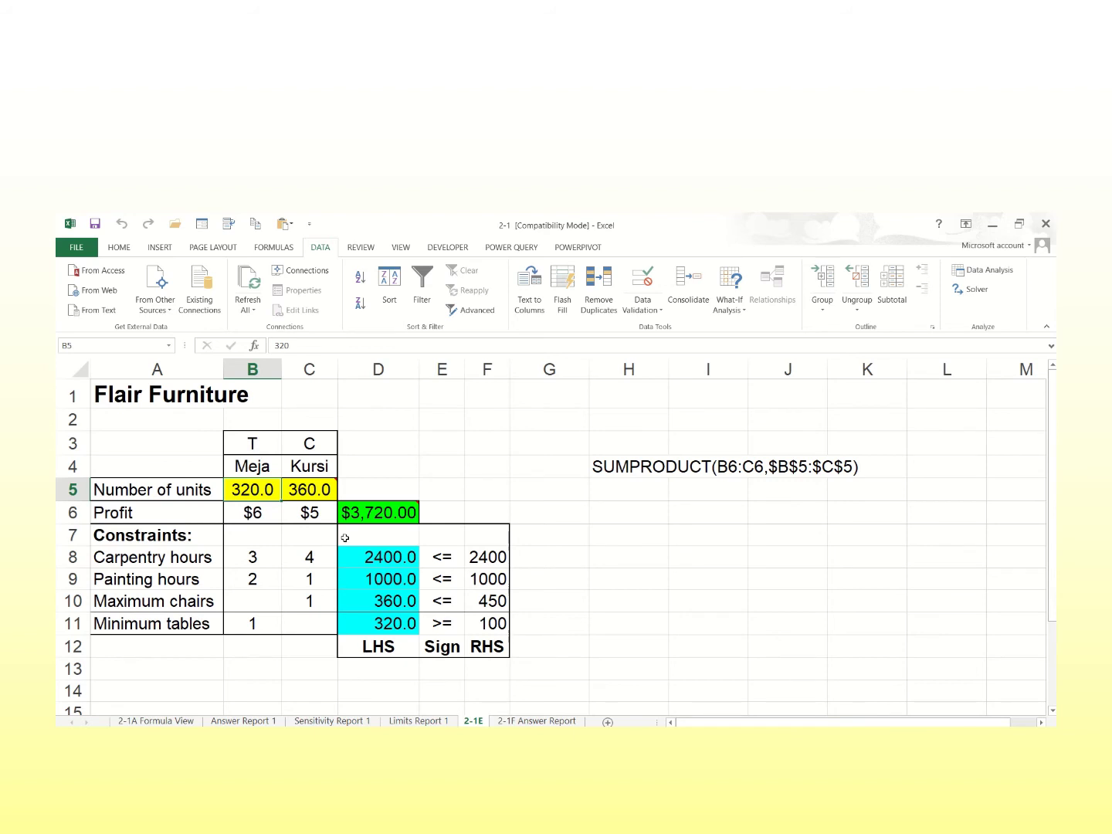
click(378, 513)
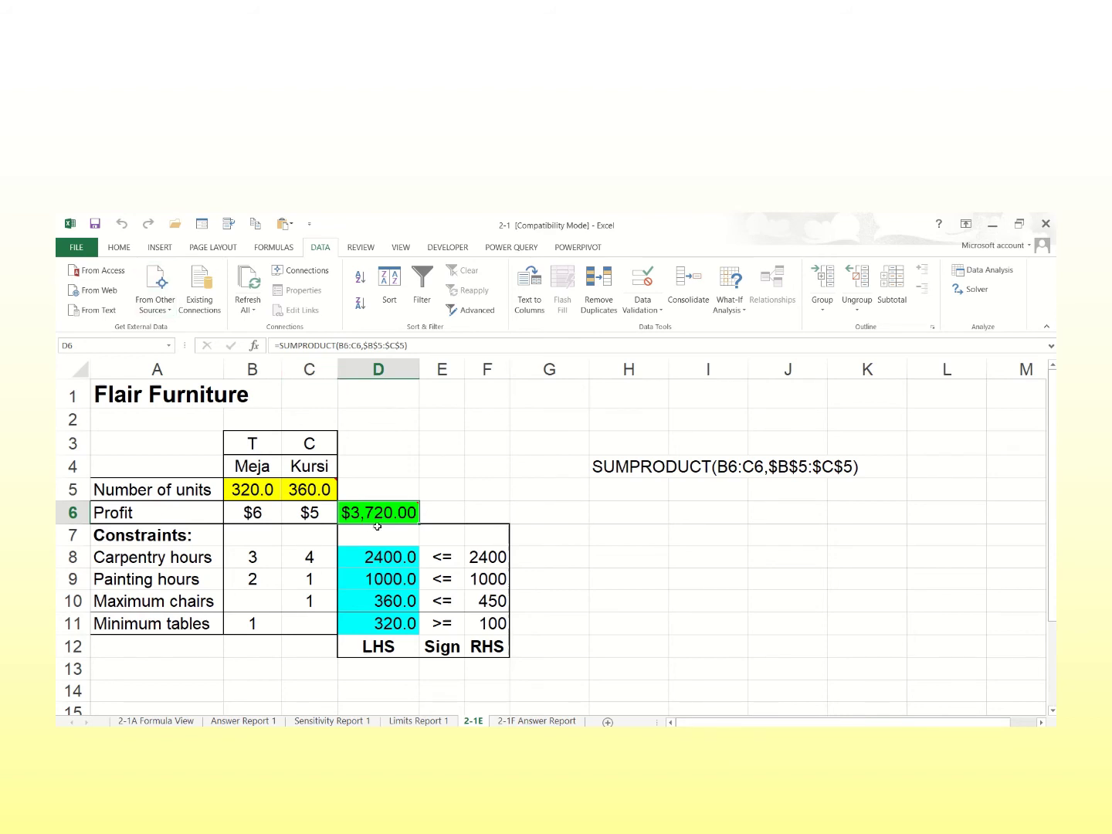
Set the Meja unit profit in B6 to $3 and re-solve the model, keeping the Solver solution.
click(251, 514)
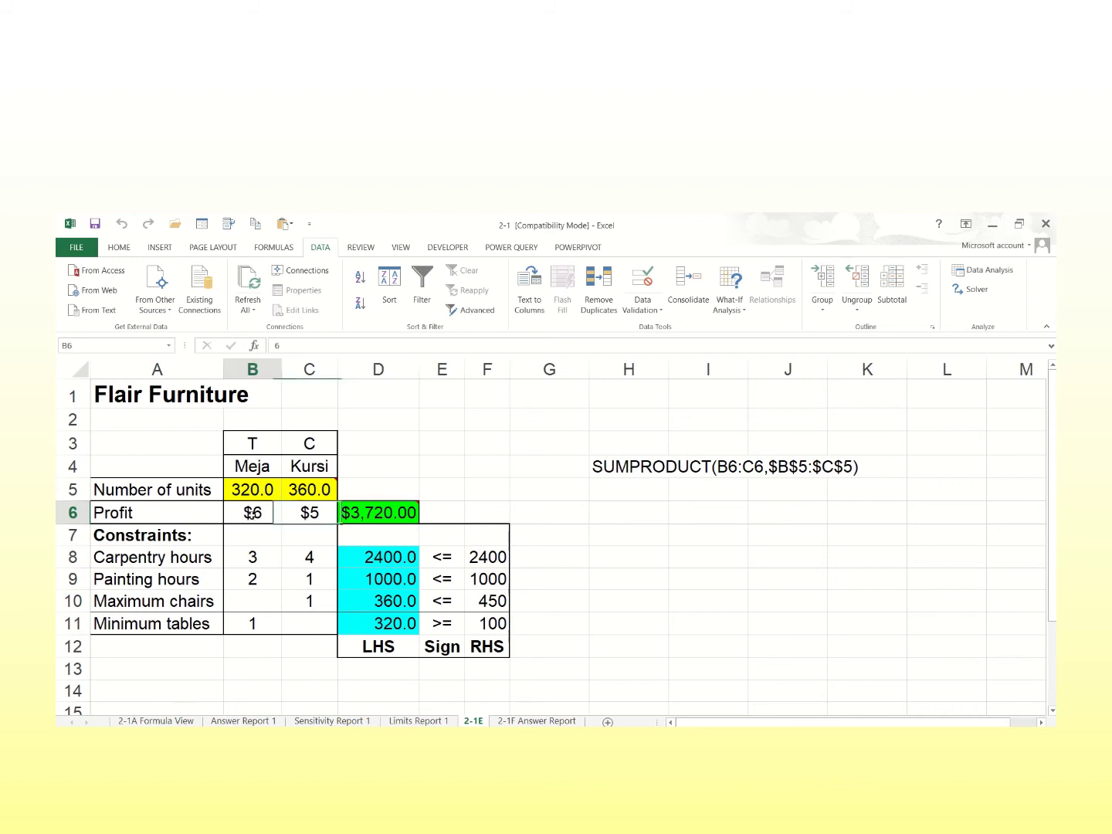
text(3)
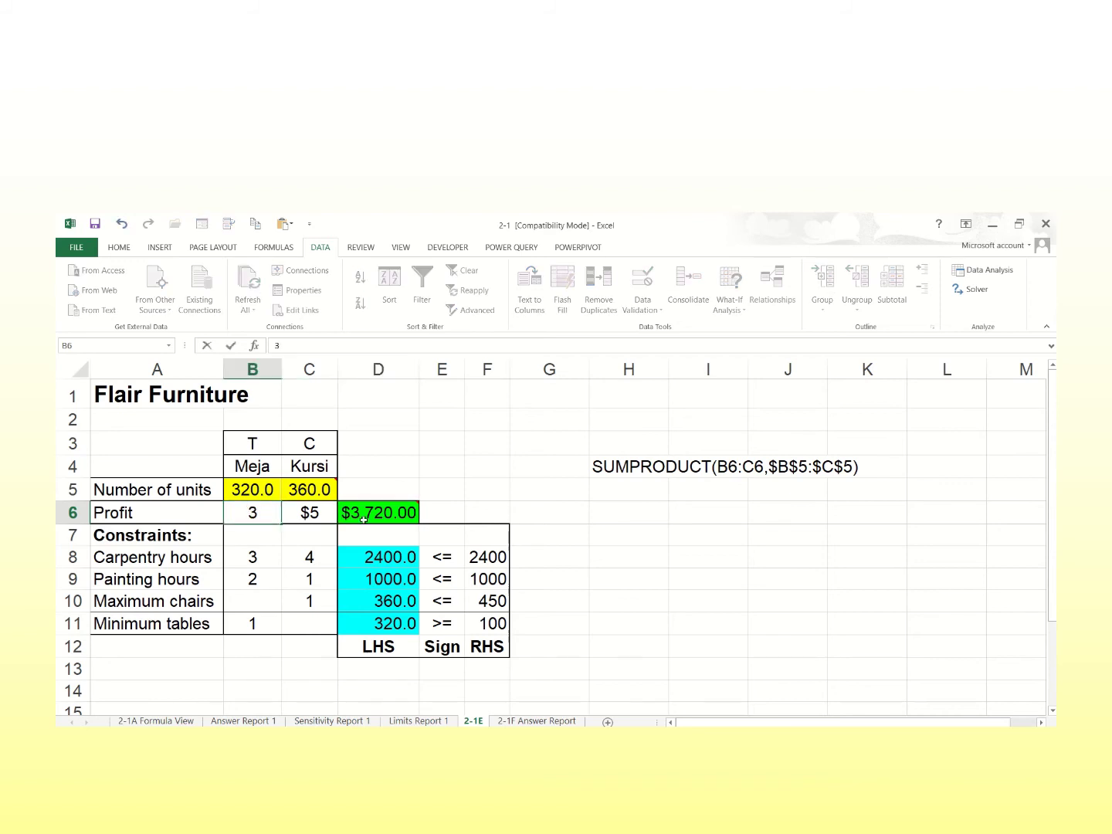
click(529, 462)
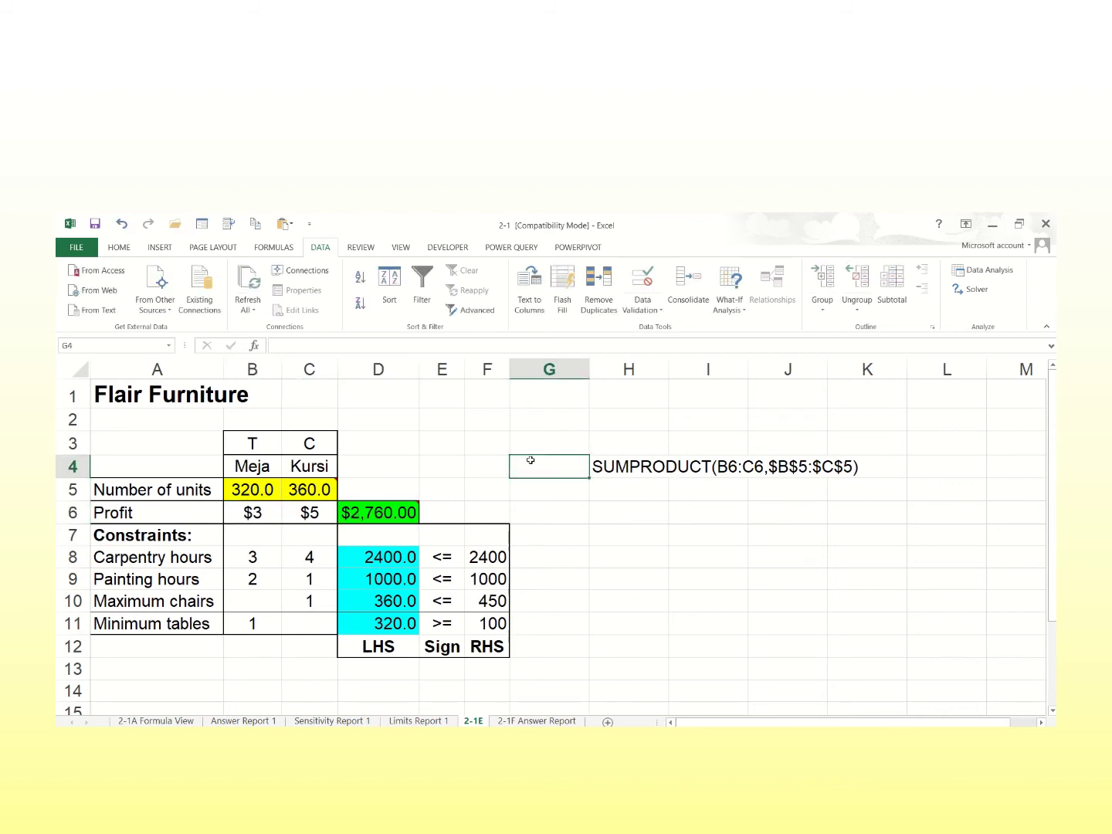
click(975, 289)
click(580, 600)
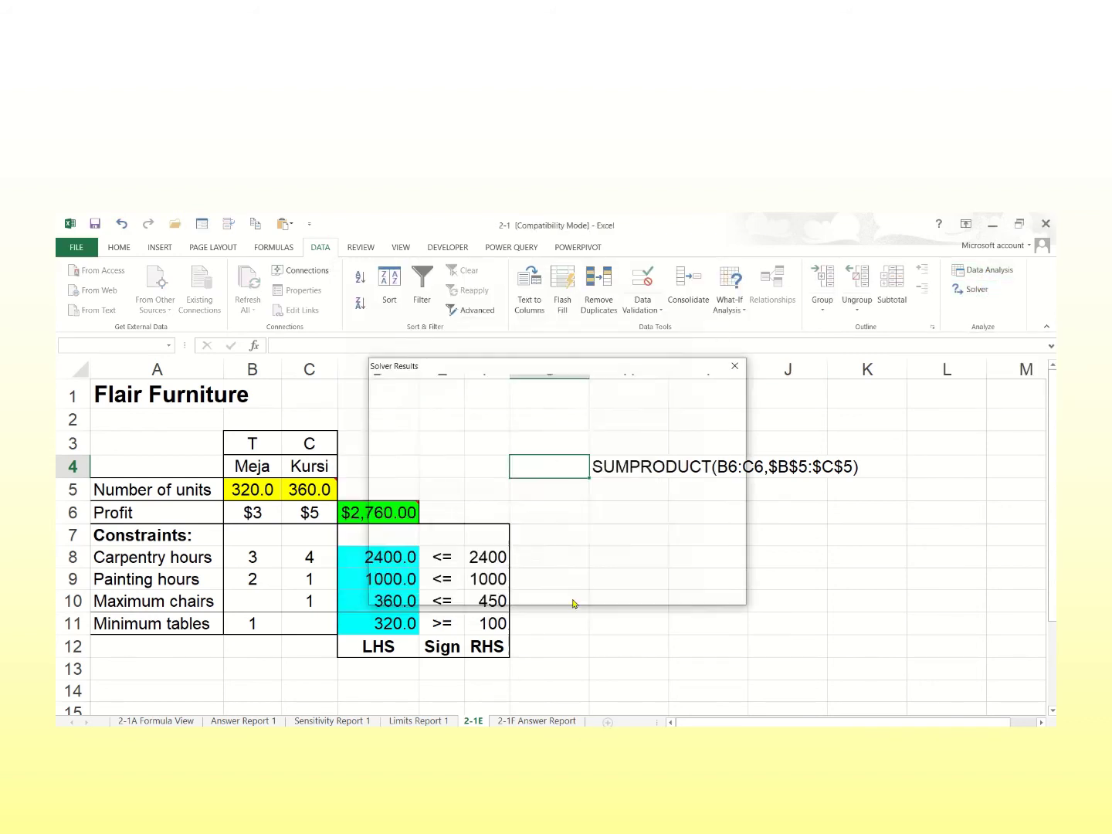
click(417, 515)
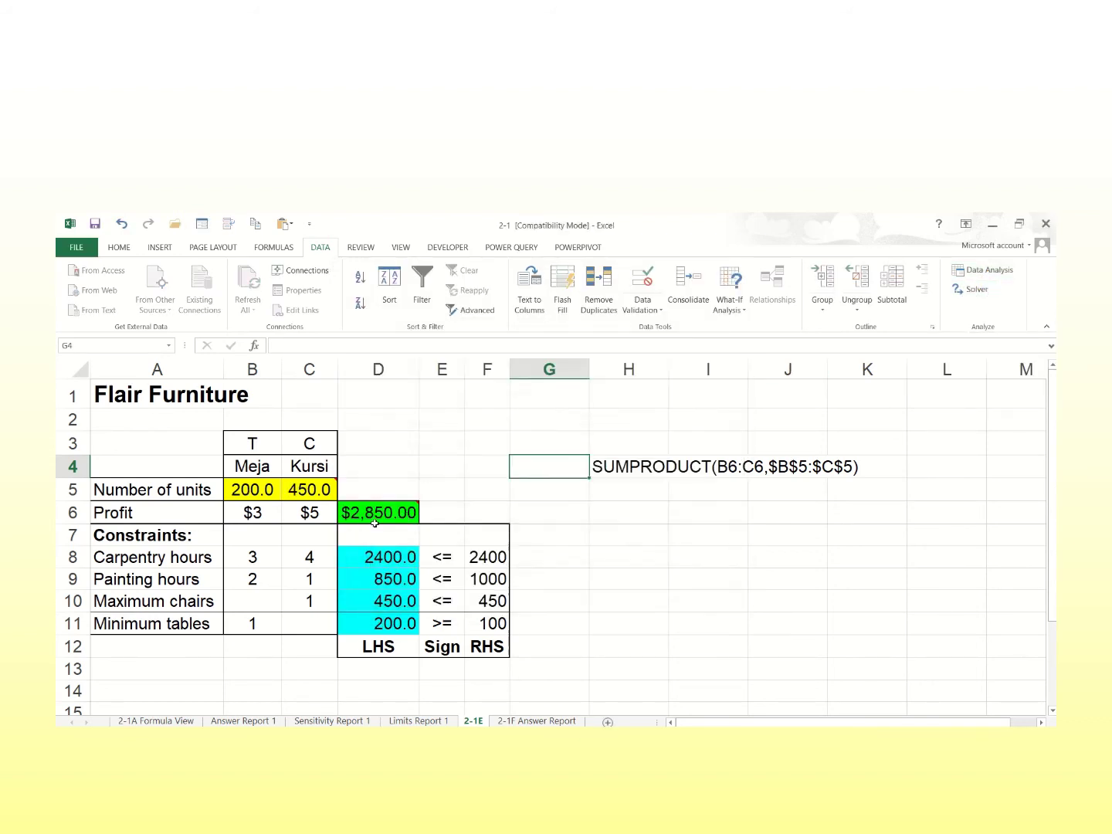
Set the Meja unit profit in B6 to $7, re-solve the model with Solver and check the Meja and Kursi units.
click(239, 492)
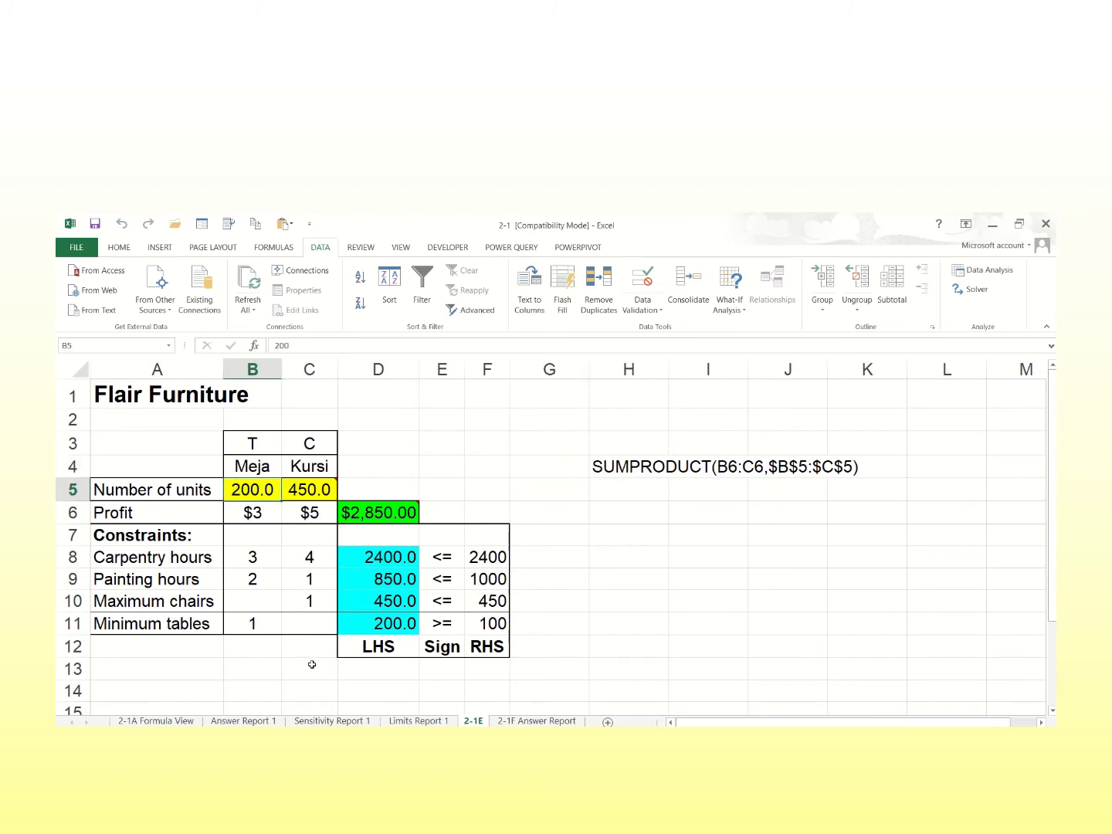
click(304, 486)
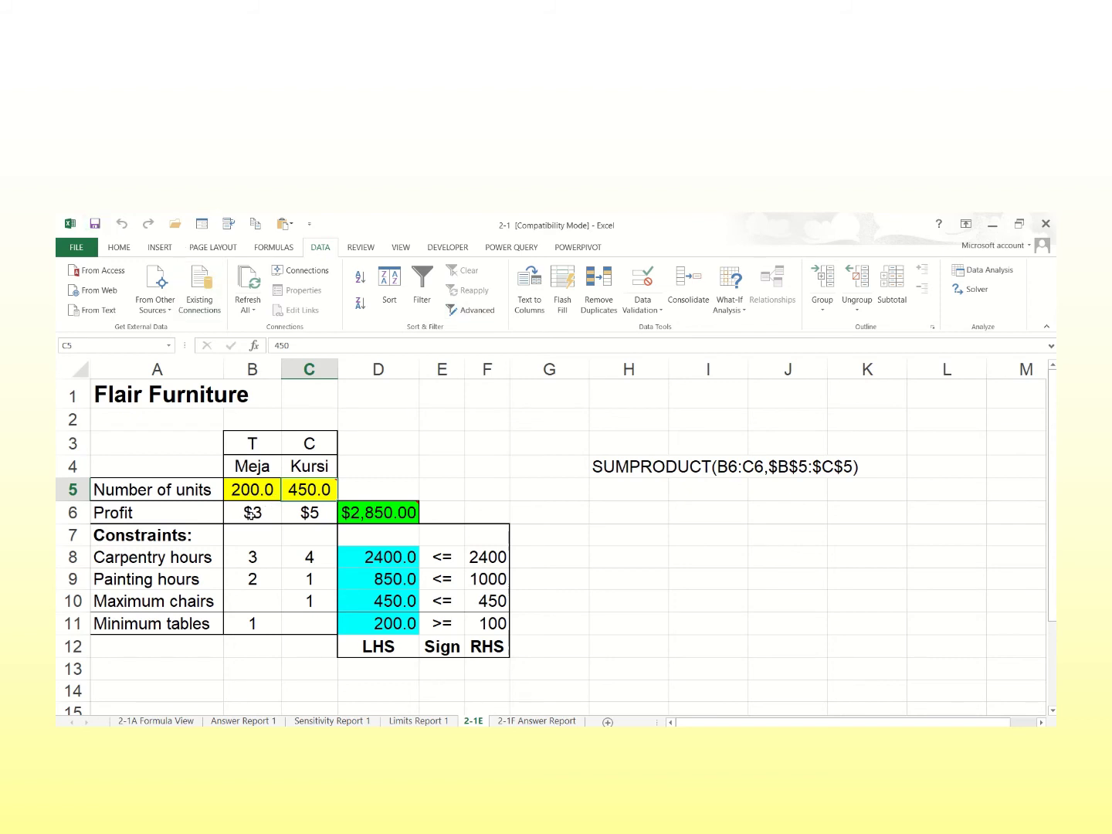
click(251, 515)
text(7)
key(Return)
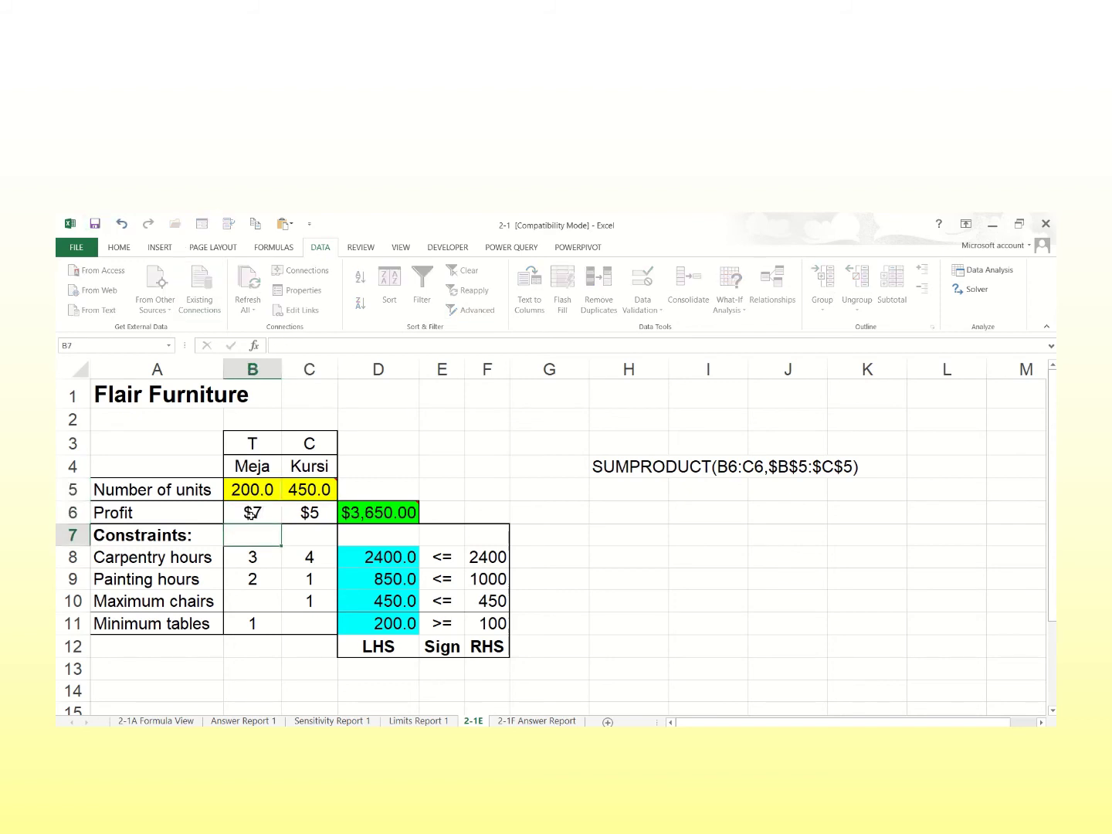
click(972, 289)
click(555, 599)
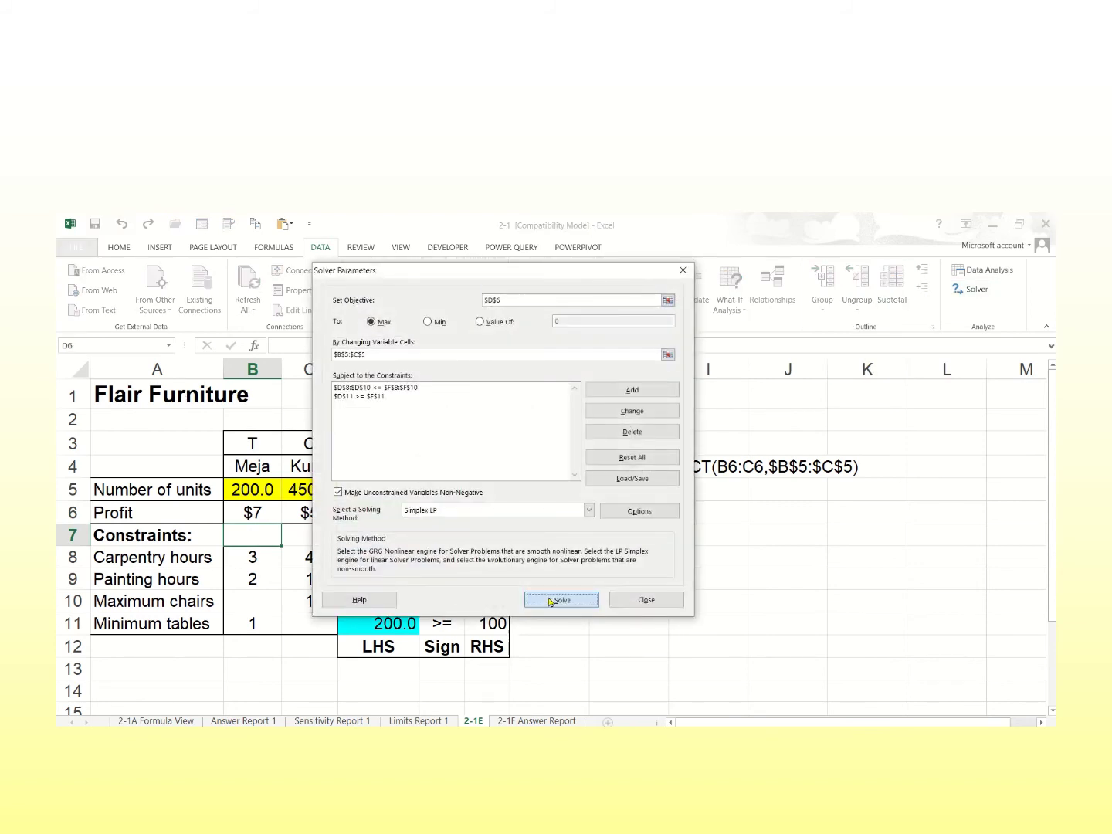
click(401, 514)
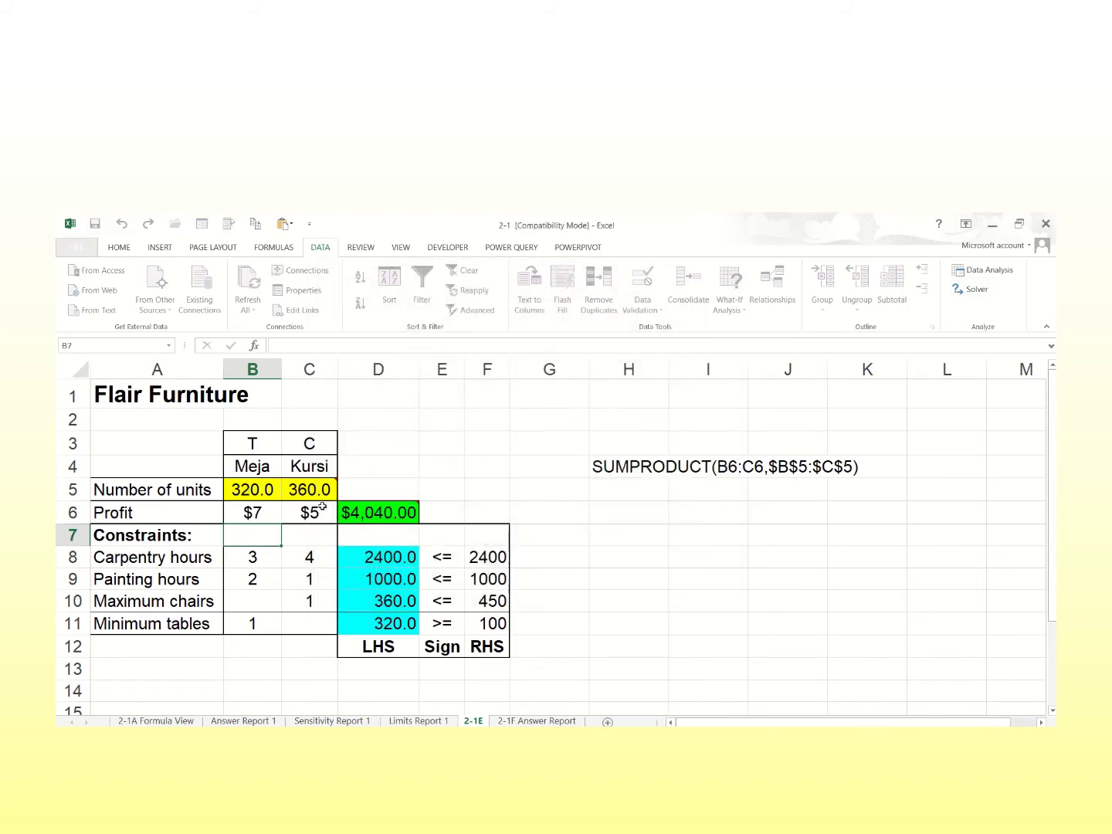
click(259, 494)
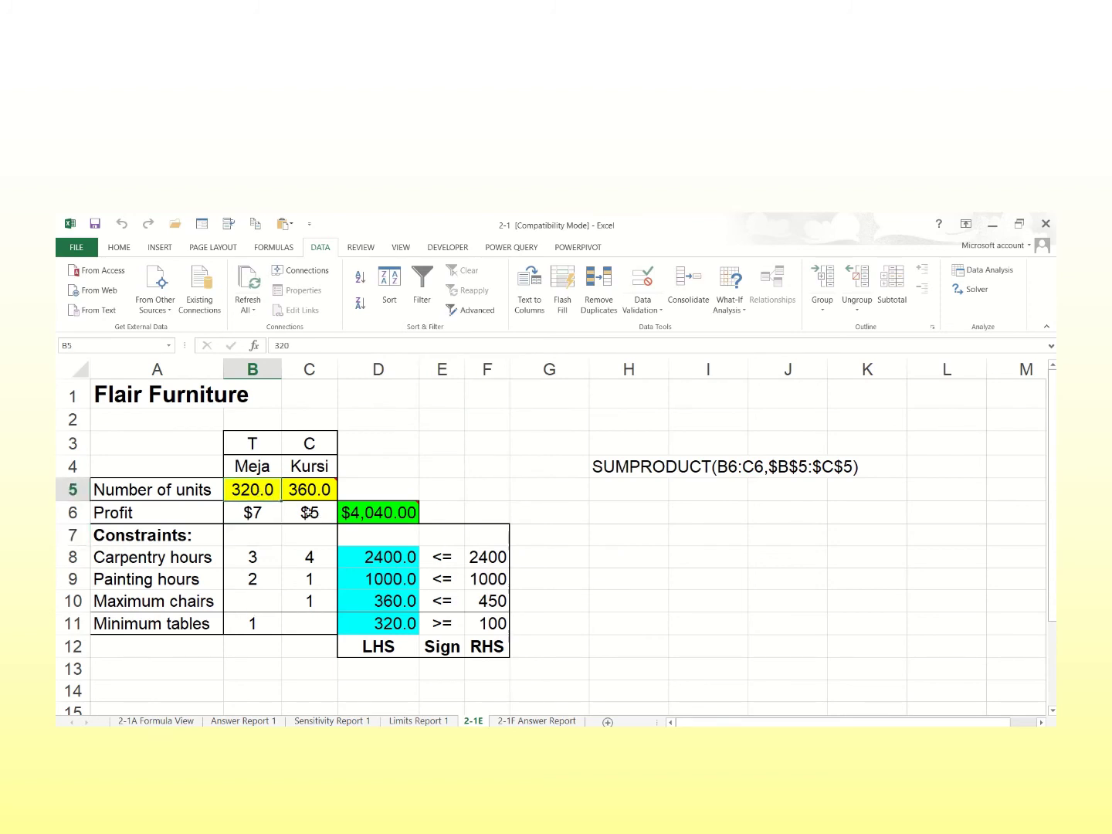
click(321, 489)
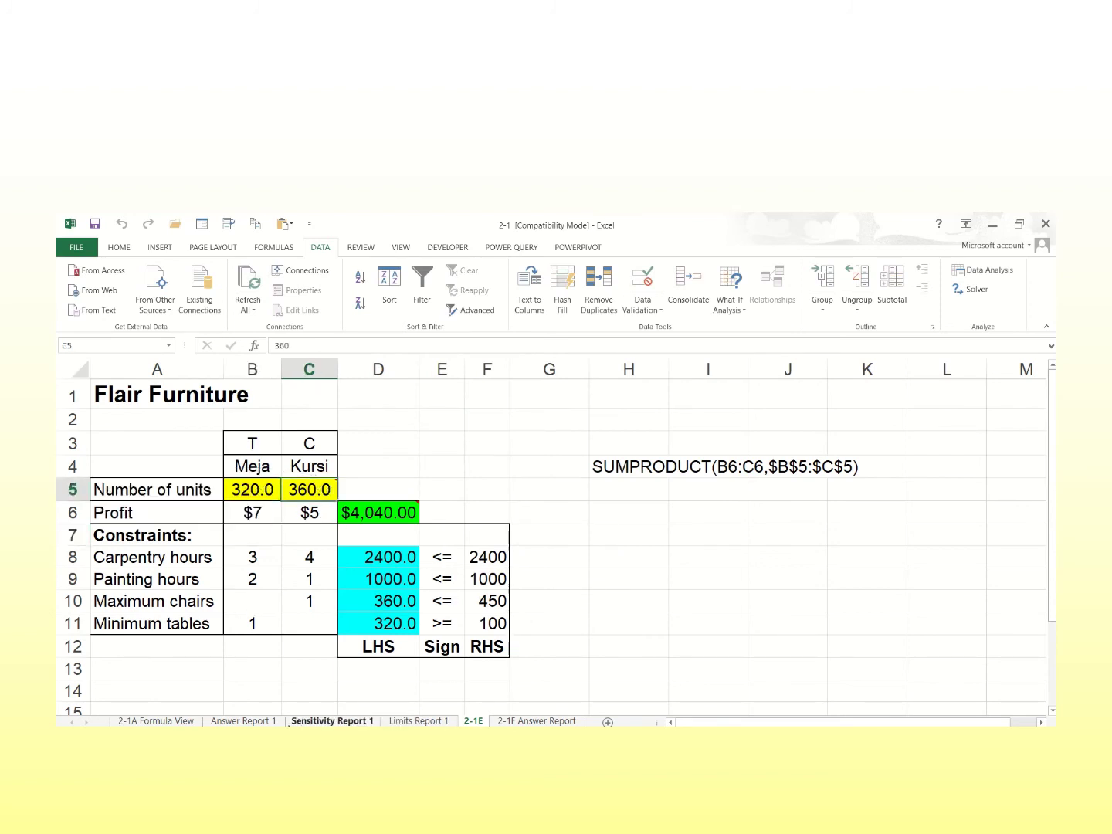
Review Answer Report 1 and examine the allowable increase and decrease of the Meja coefficient in Sensitivity Report 1.
click(244, 722)
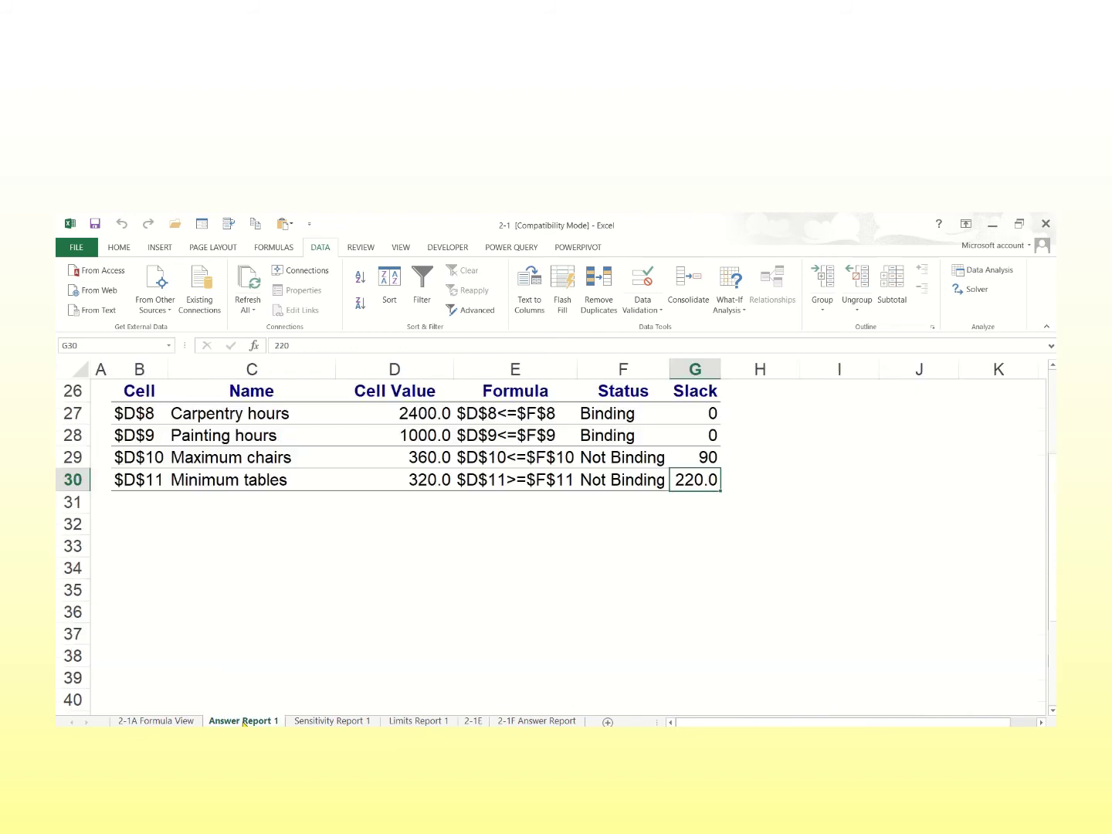
scroll(521, 540, up, 3)
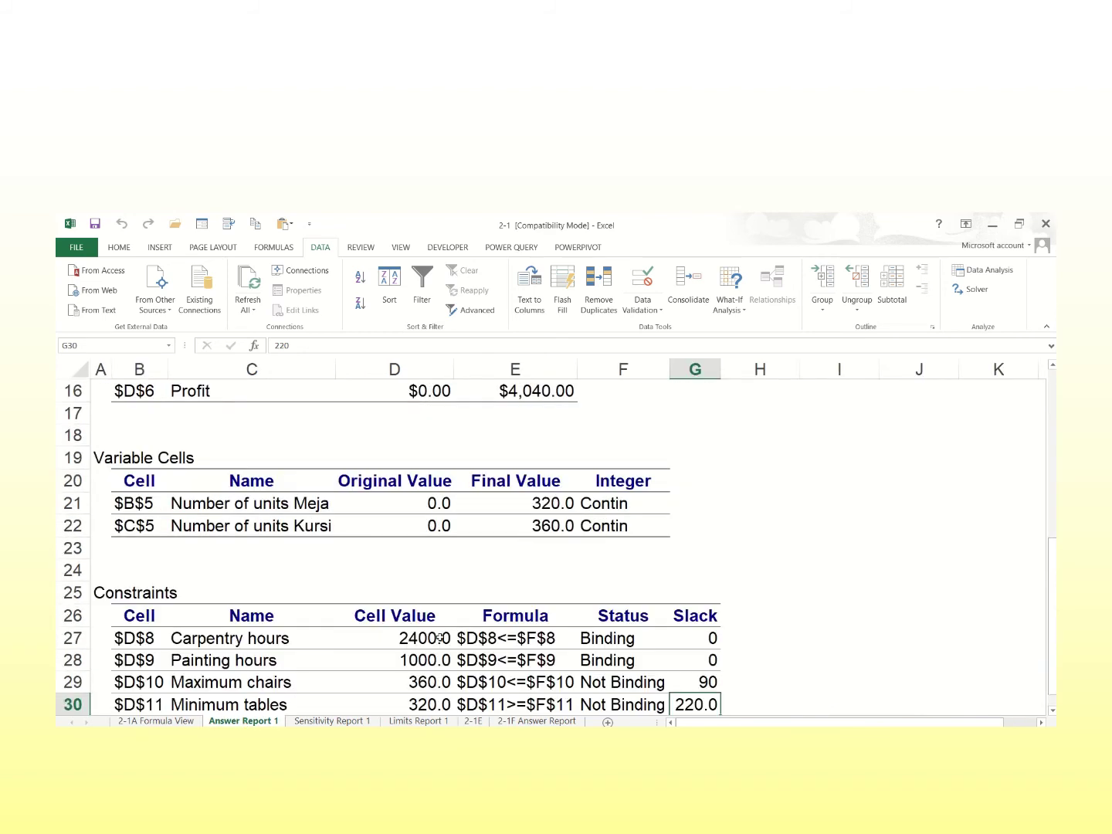
click(332, 721)
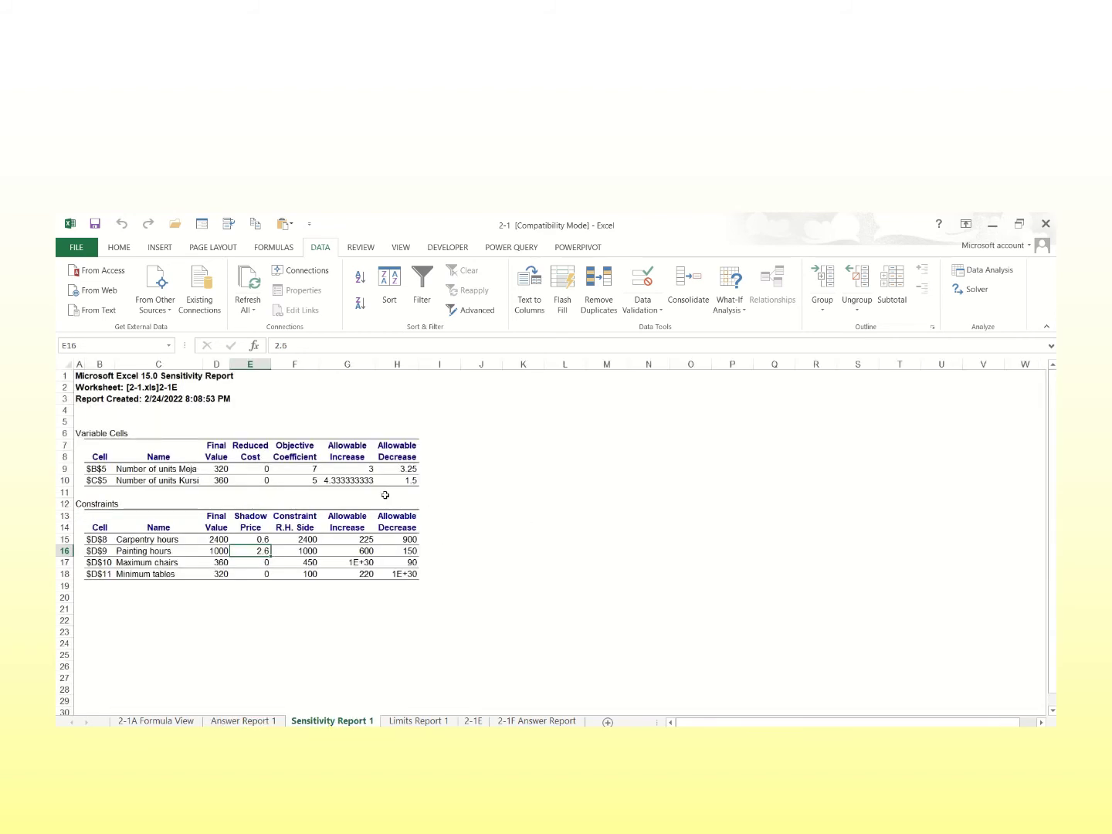
click(359, 471)
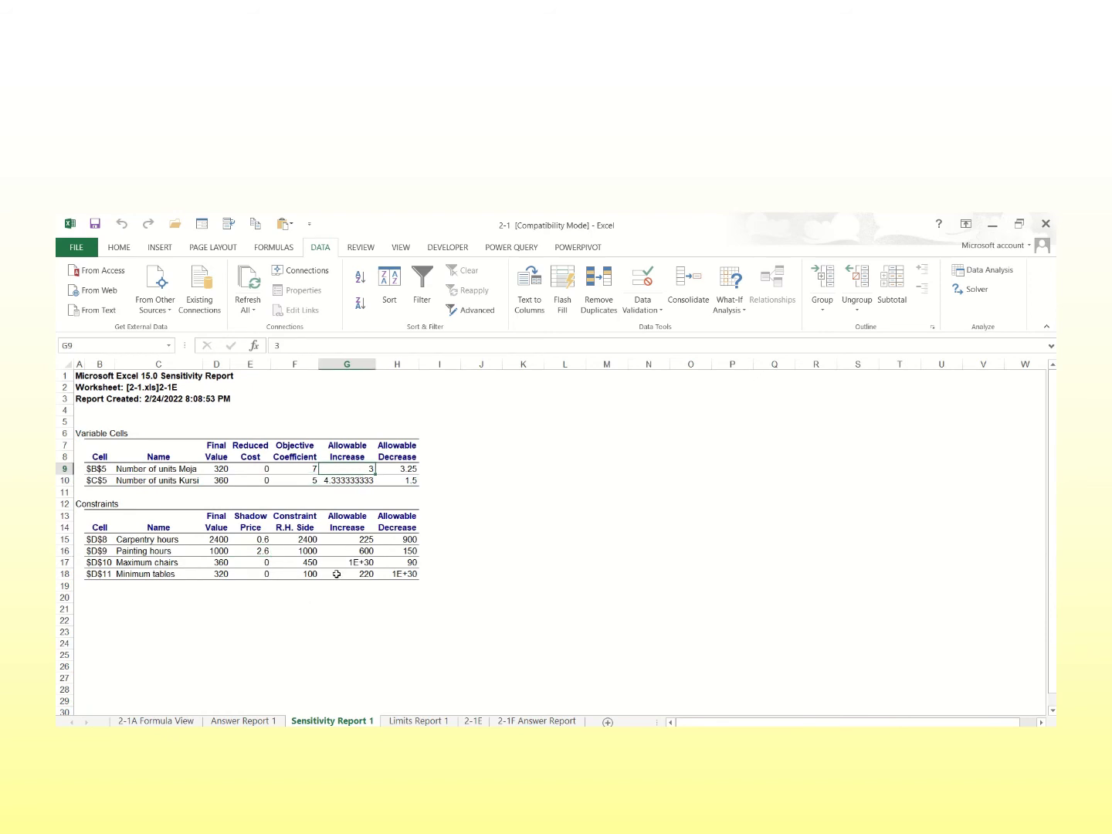
click(409, 470)
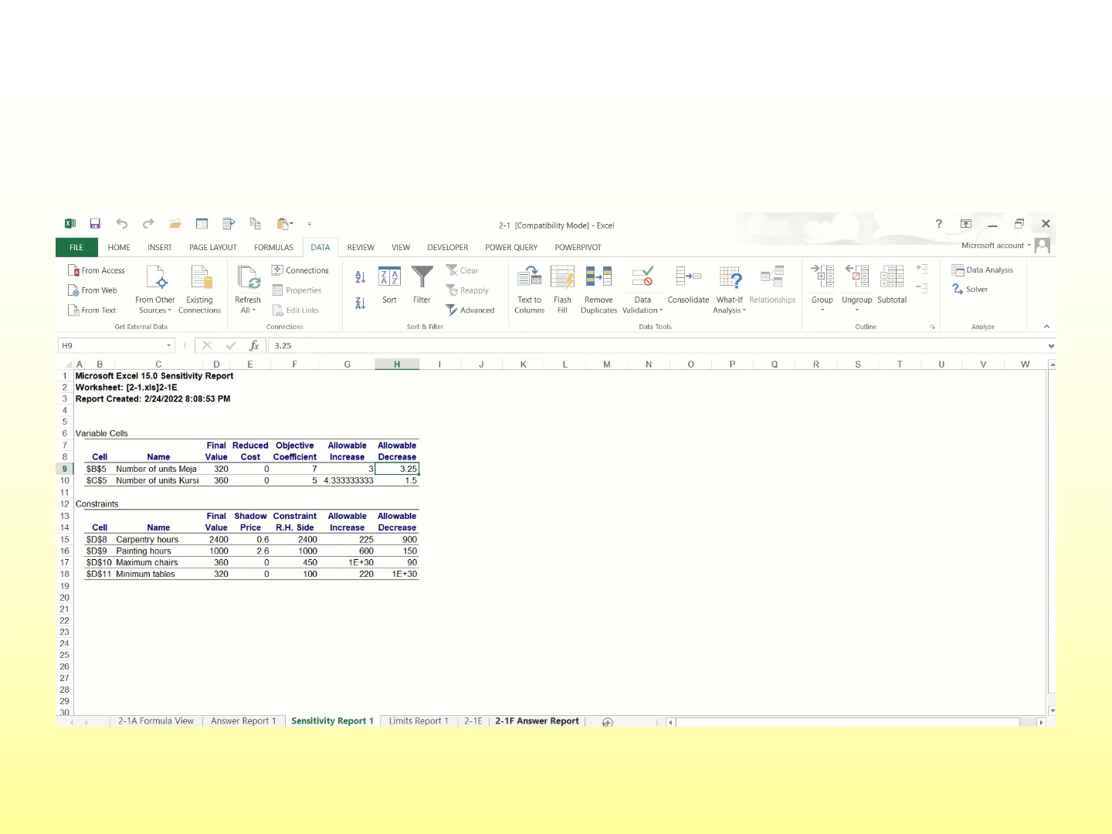
Look through the 2-1A Formula View, answer, sensitivity and limits sheets and return to the 2-1E model.
click(473, 721)
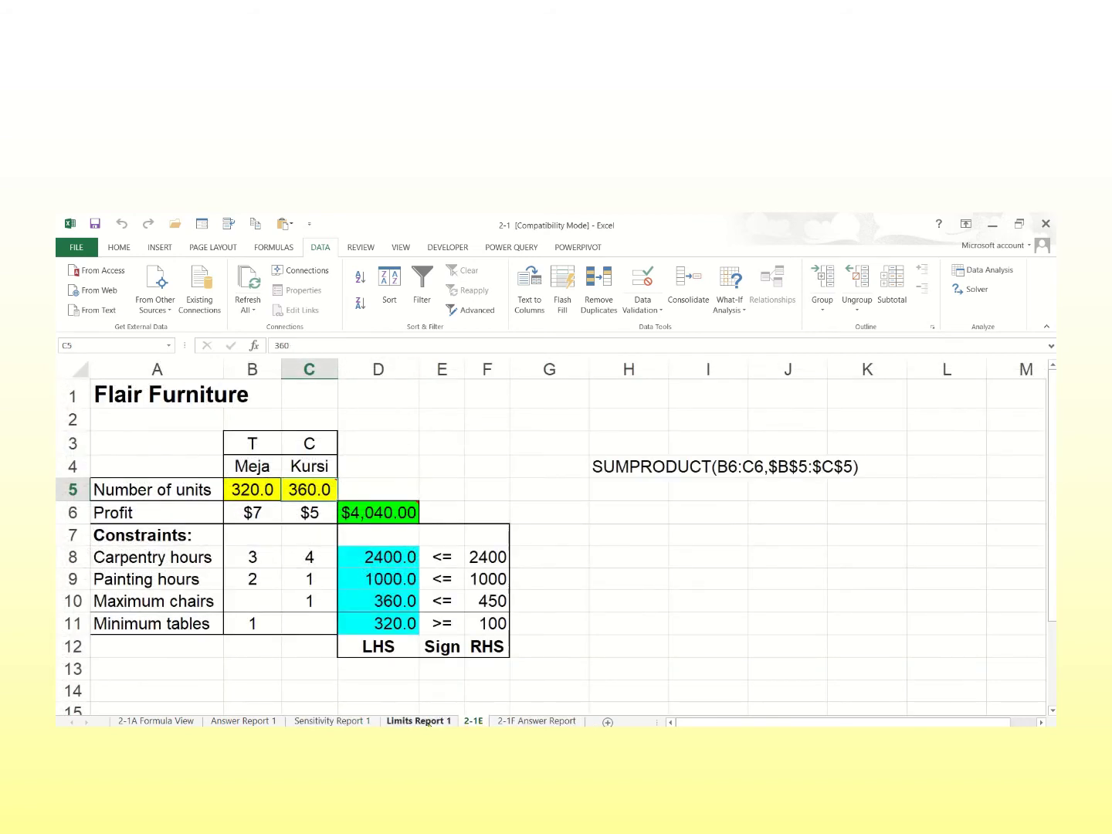
click(427, 721)
click(128, 720)
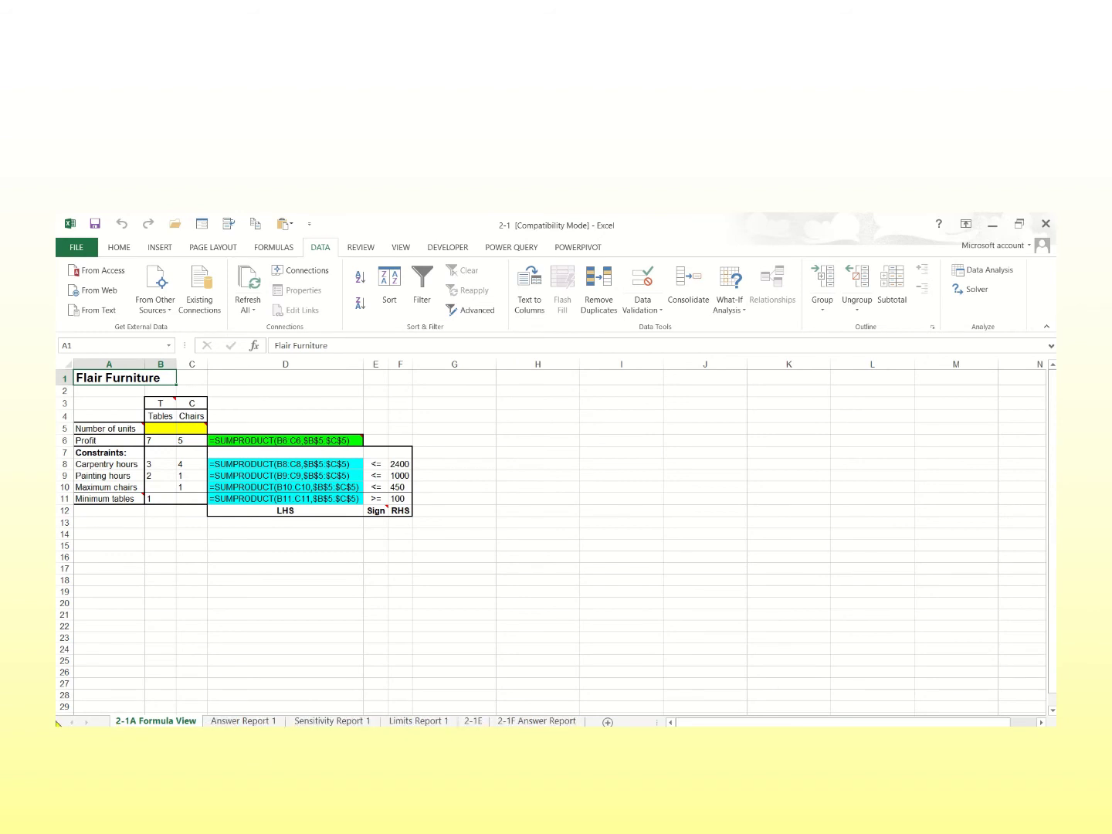
click(243, 721)
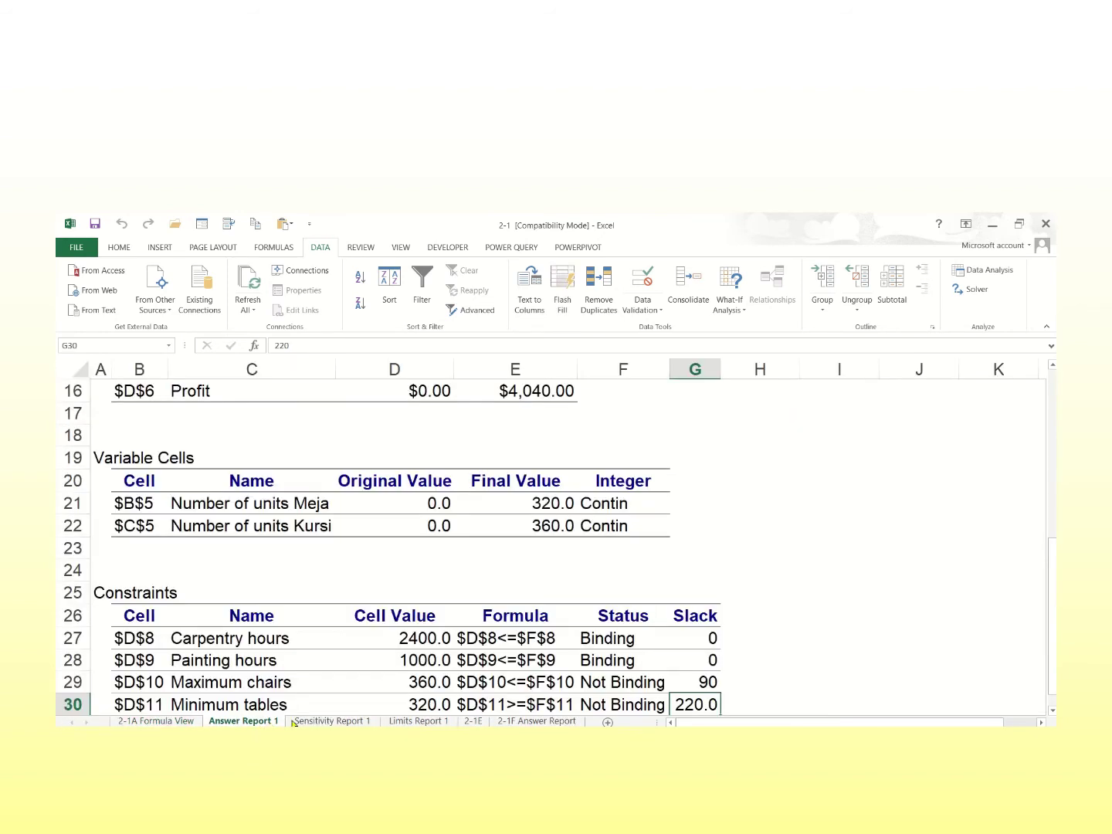
click(332, 721)
click(394, 721)
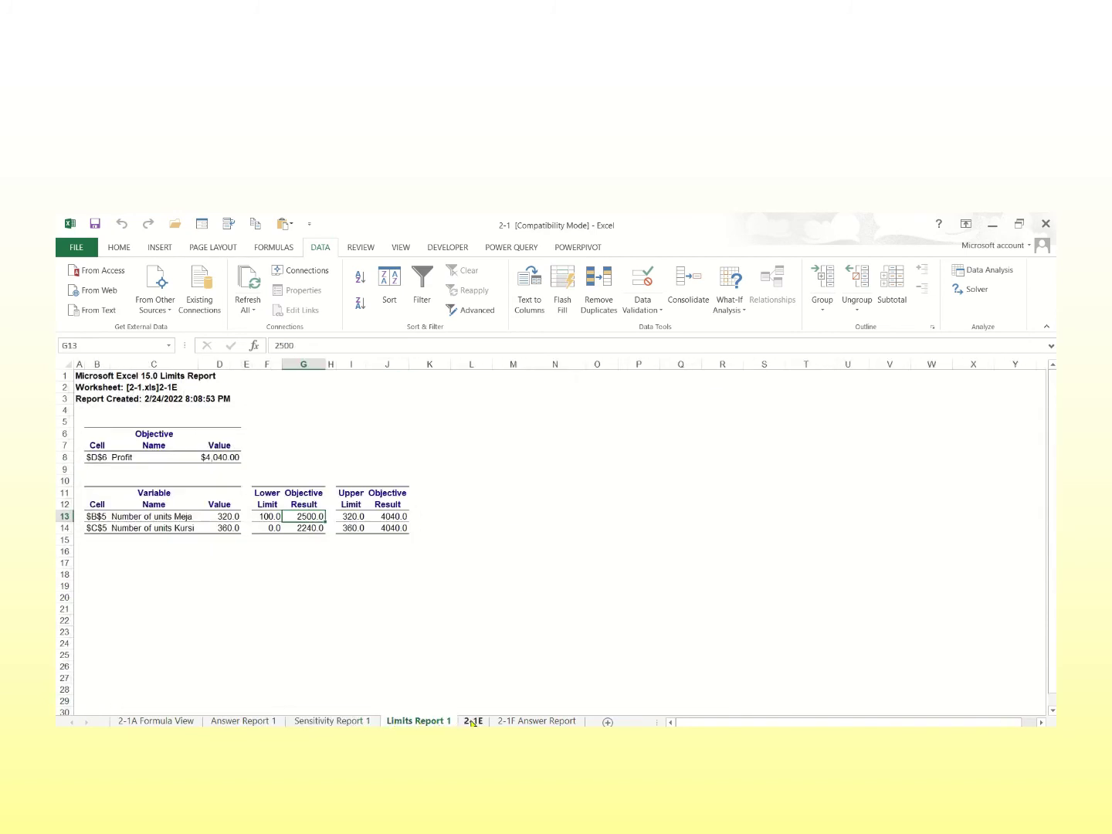
click(472, 722)
Set the Meja unit profit in B6 to $10 and check the total profit in D6.
click(248, 487)
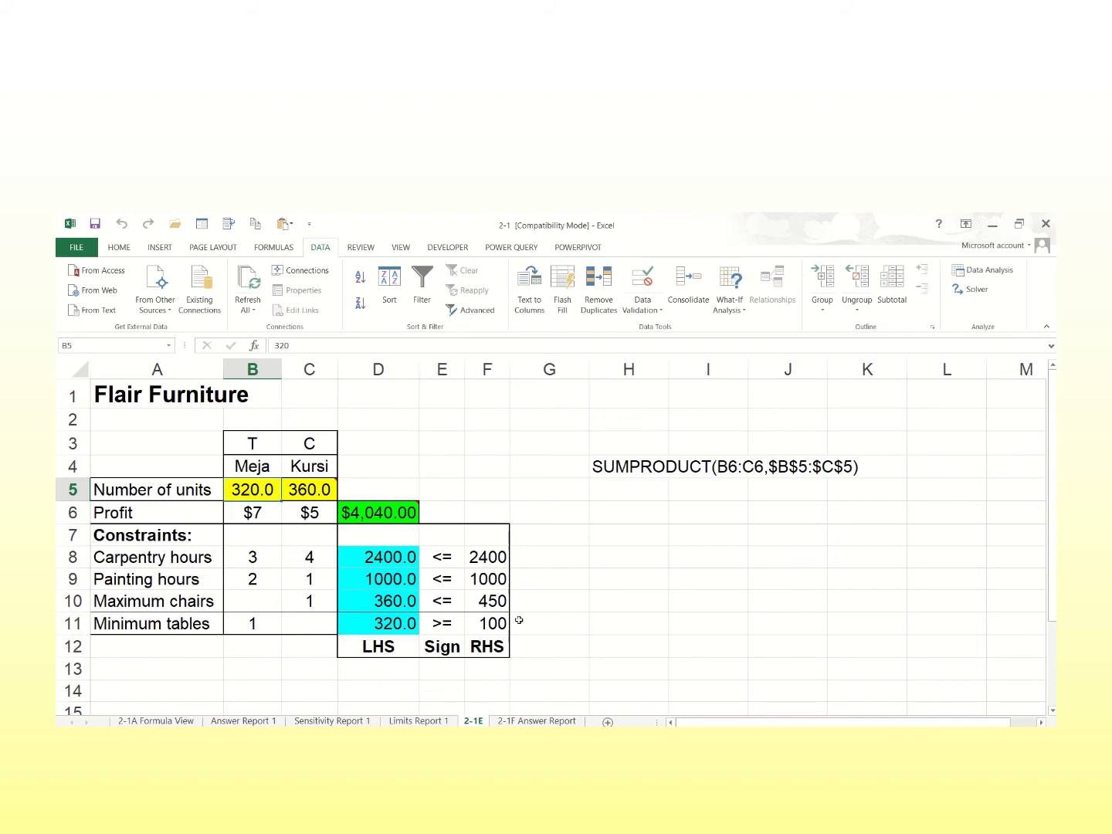
click(257, 511)
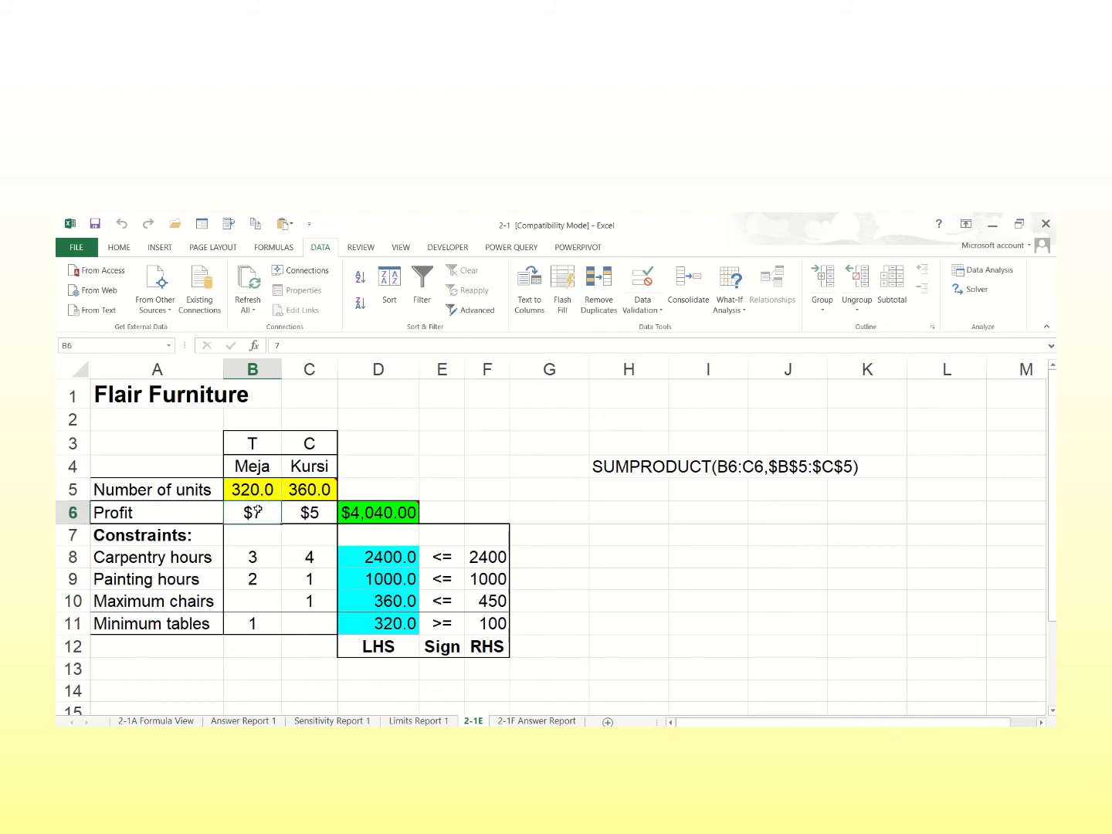
text(10)
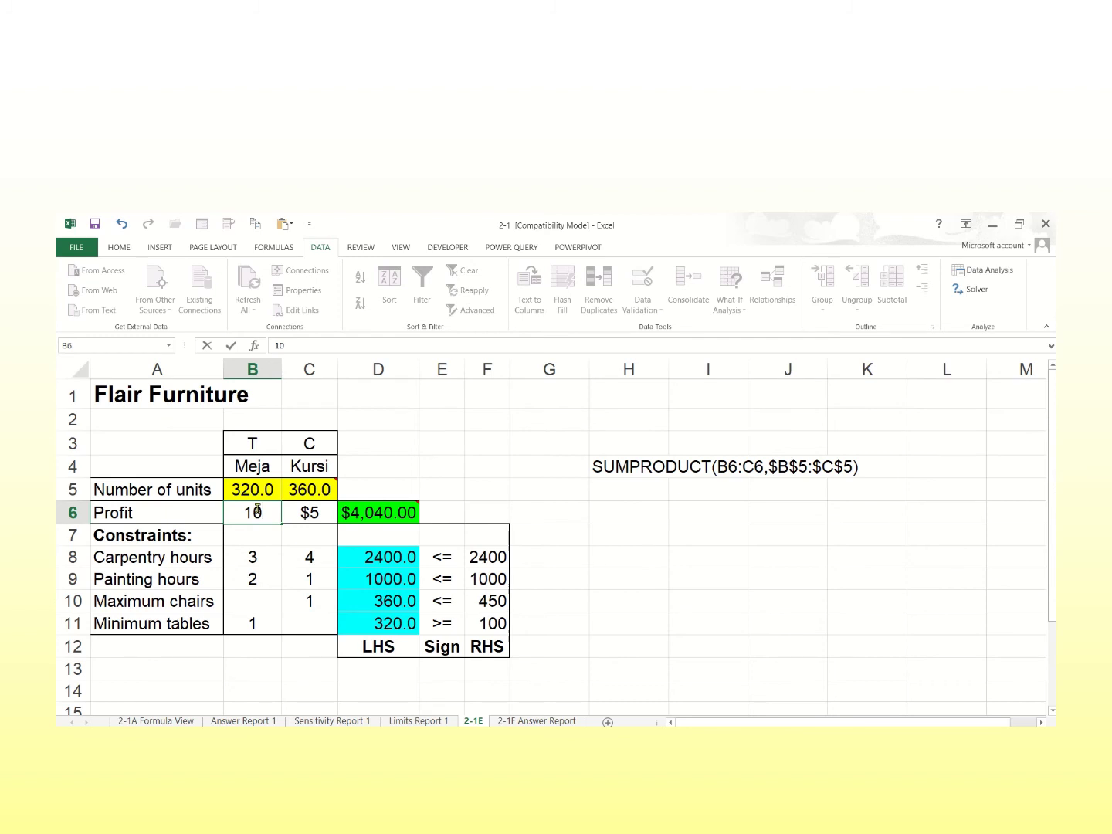
key(Return)
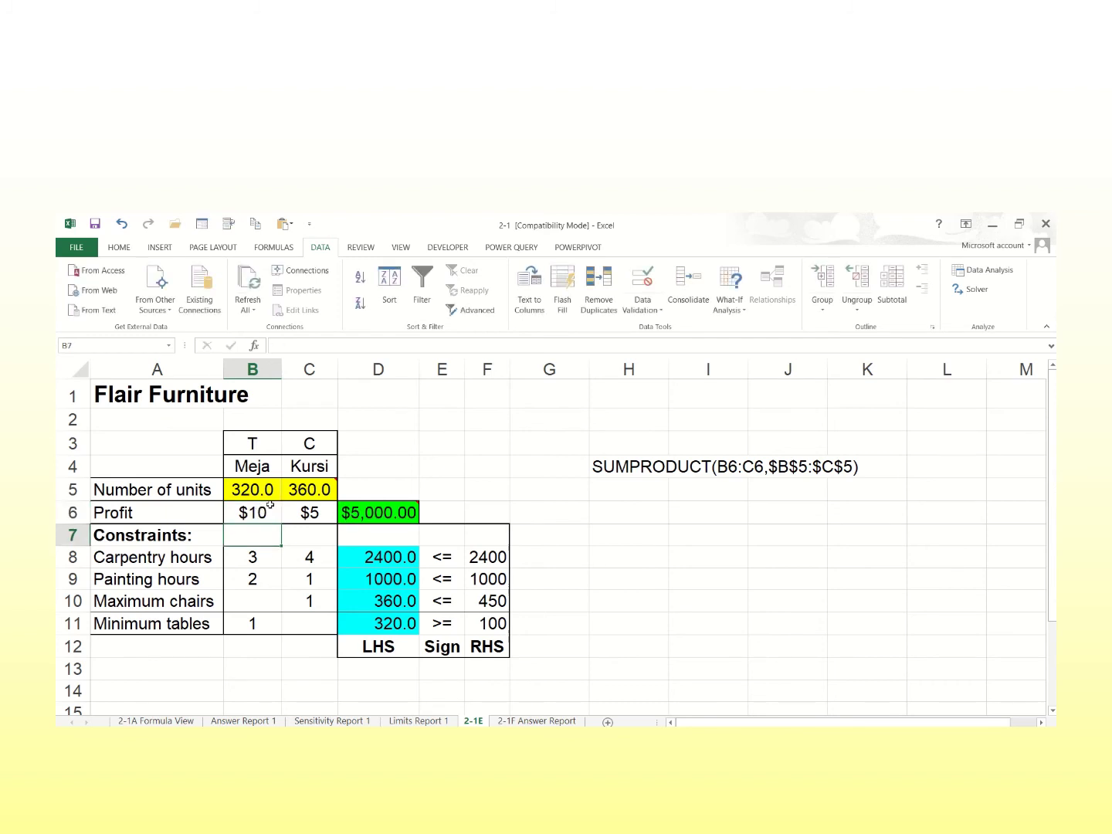
click(393, 507)
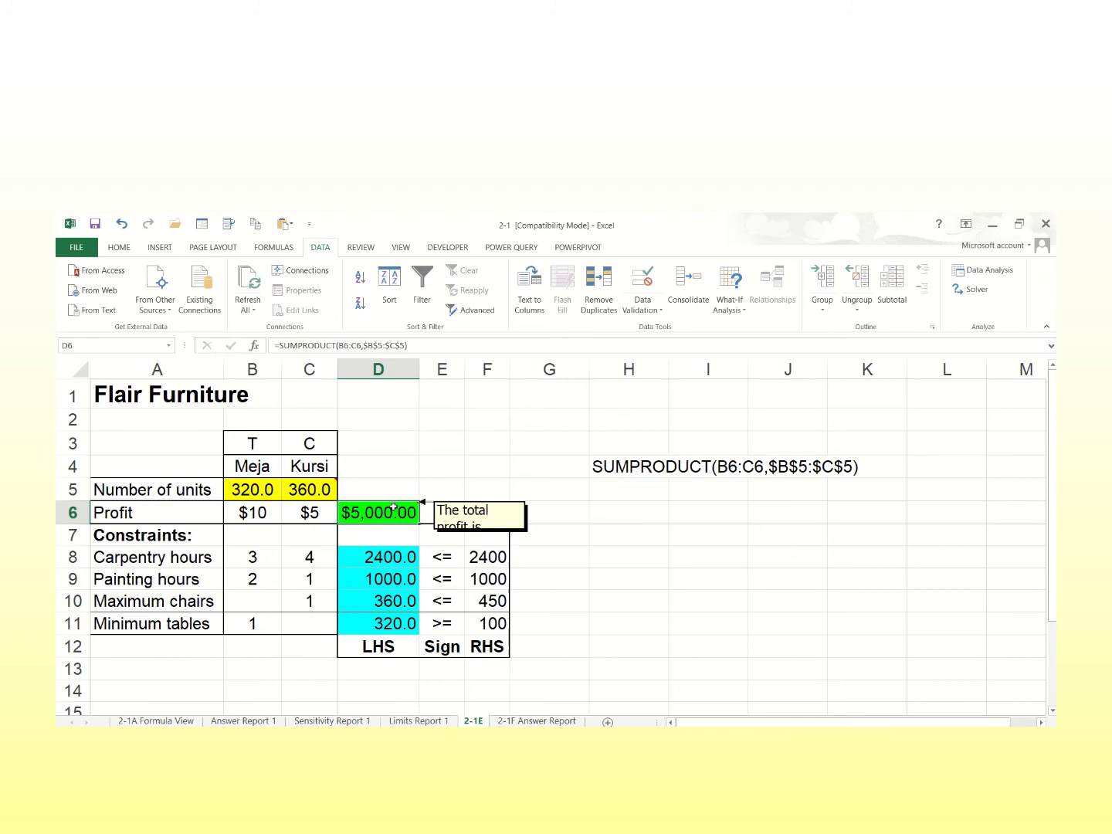
Consult Sensitivity Report 1 and raise the Kursi unit profit in C6 of sheet 2-1E first to $9 and finally to $10.
click(345, 722)
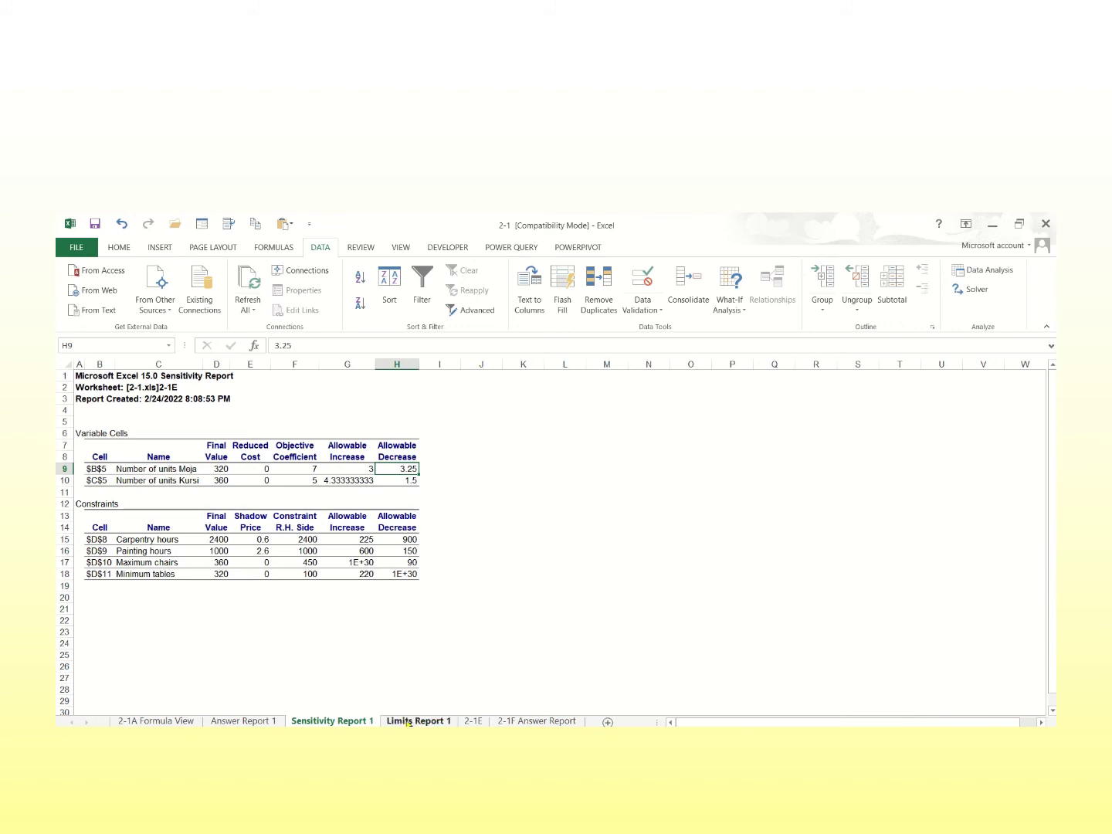
click(463, 721)
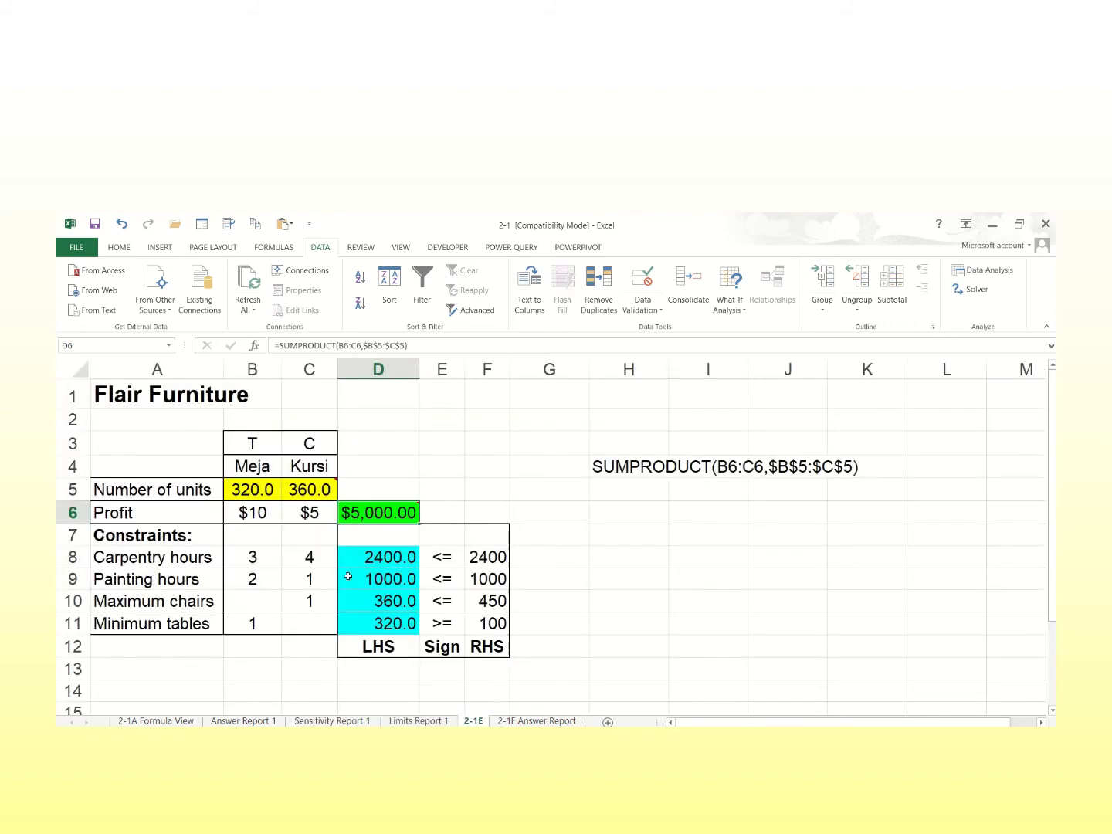
click(310, 515)
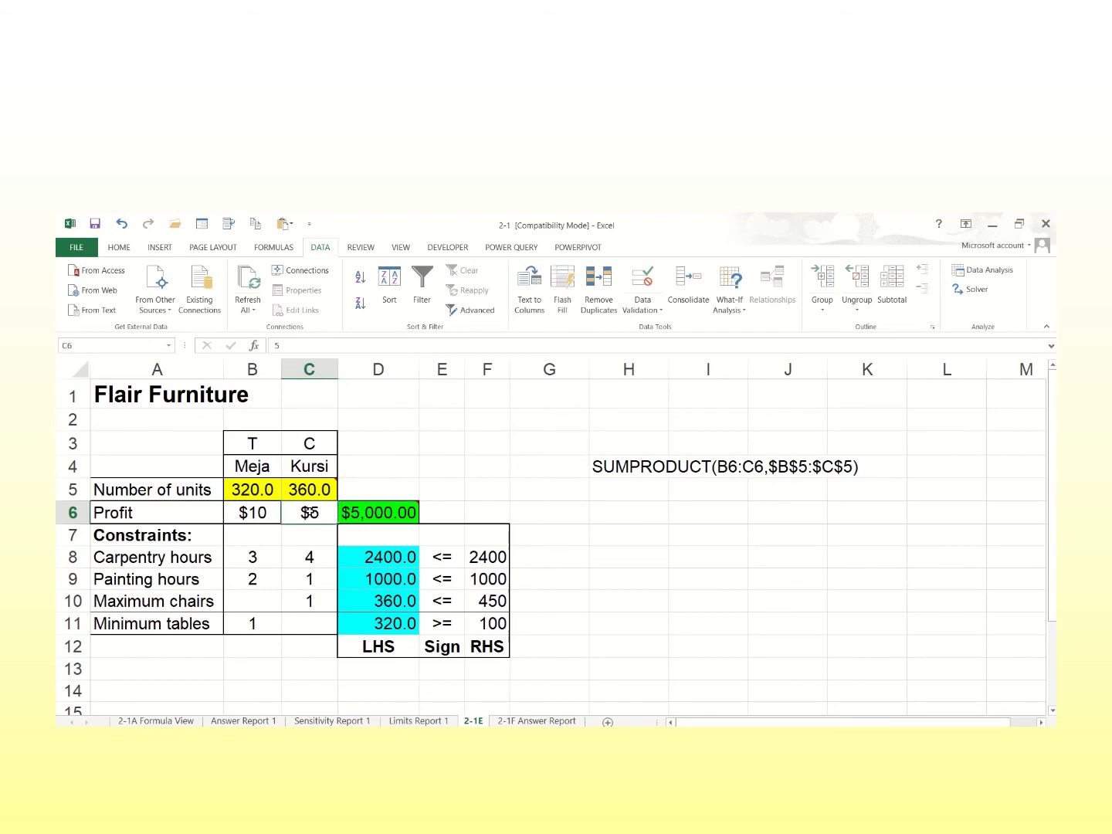
text(9)
key(Return)
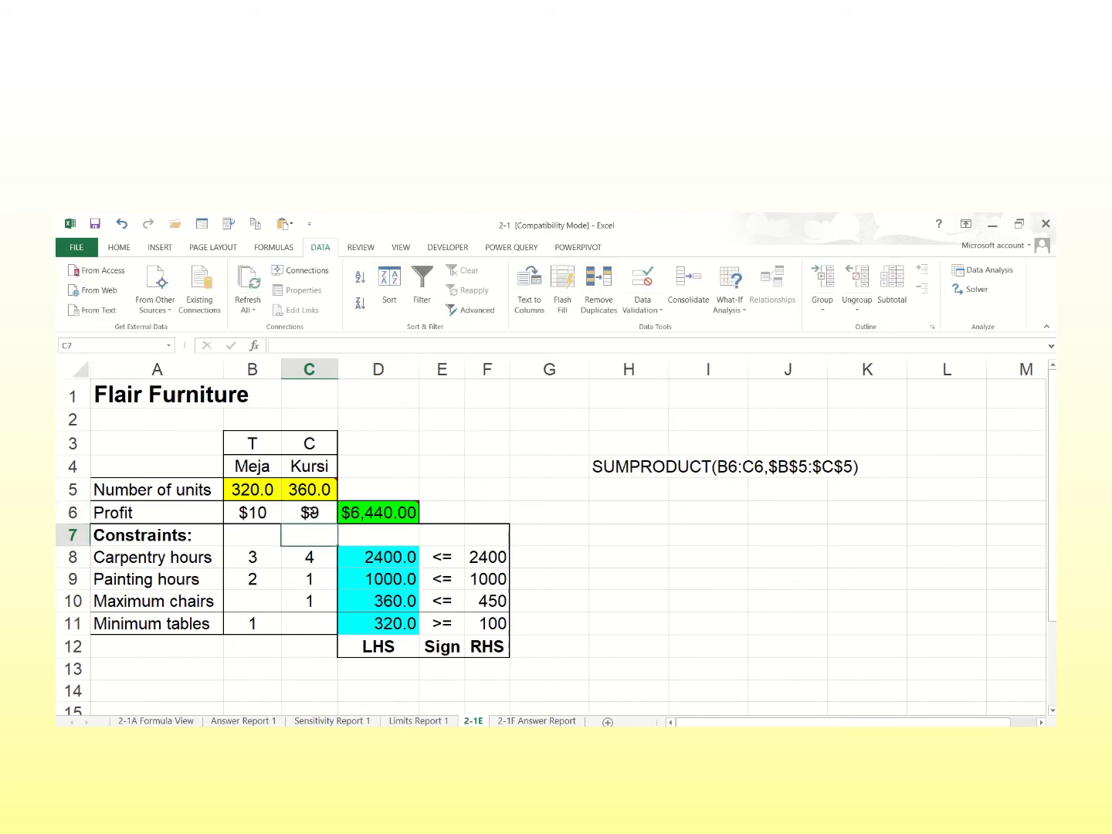
key(Up)
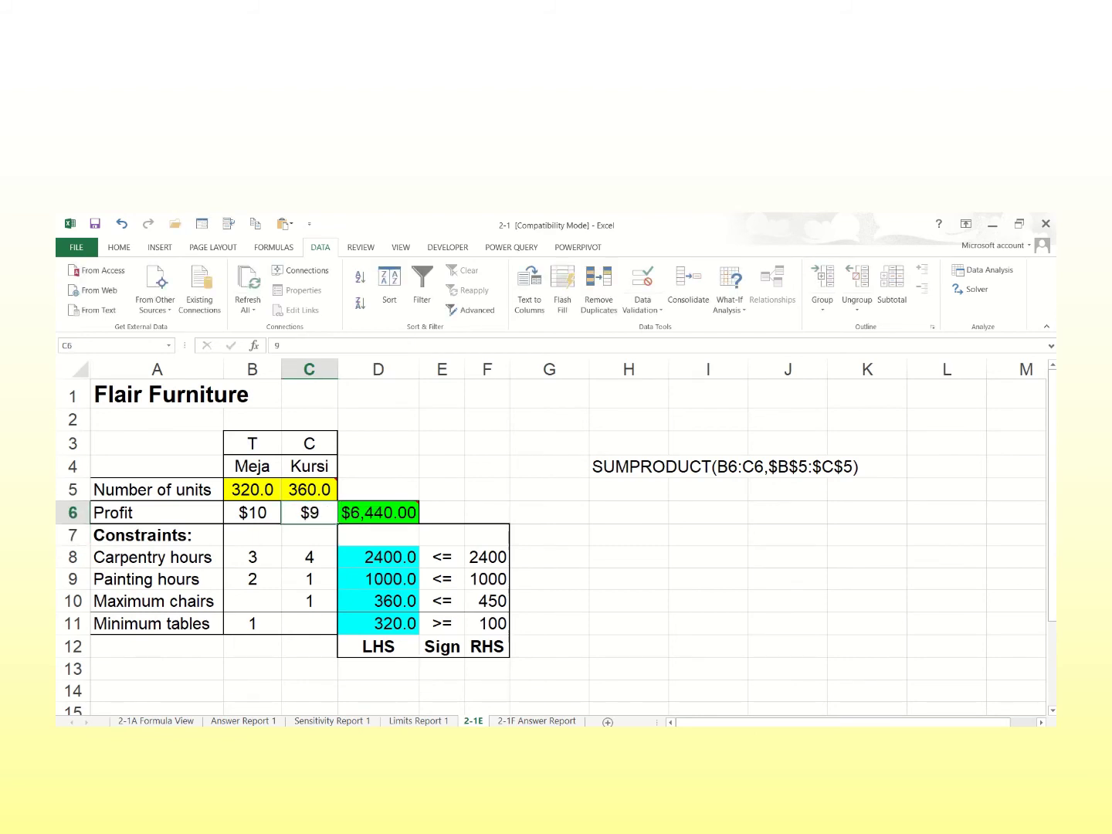
text(10)
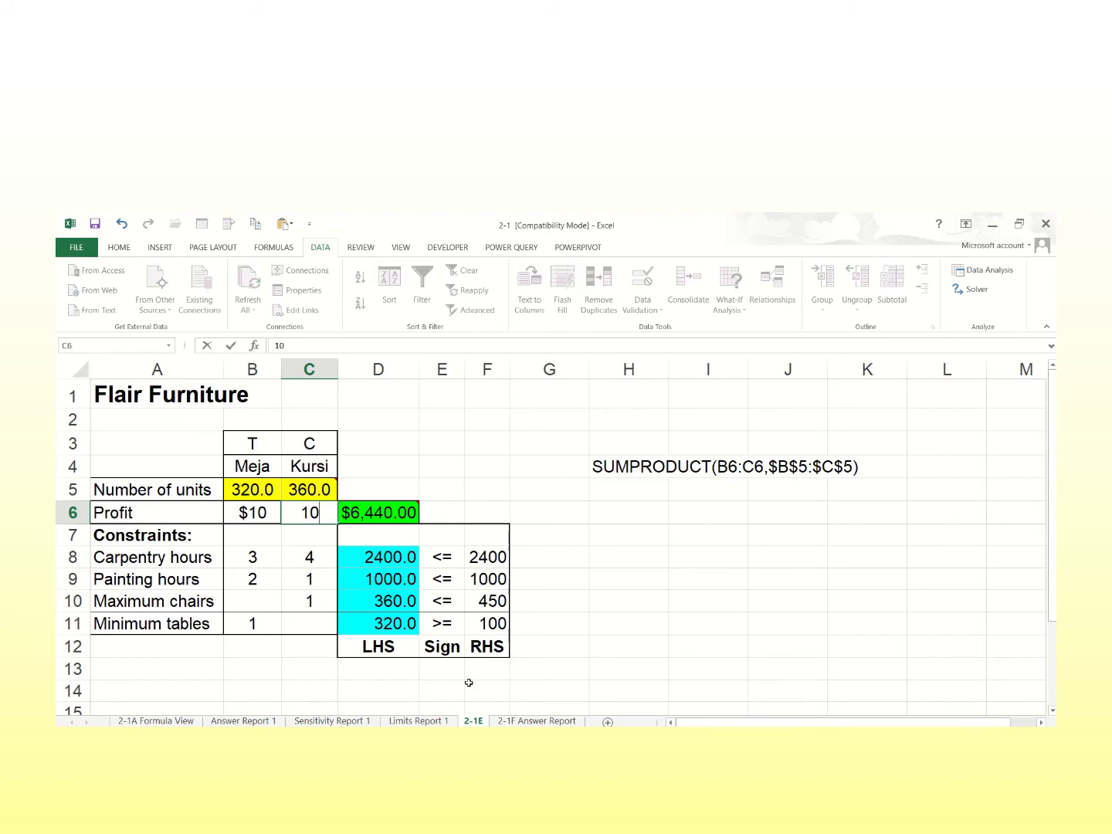
click(297, 593)
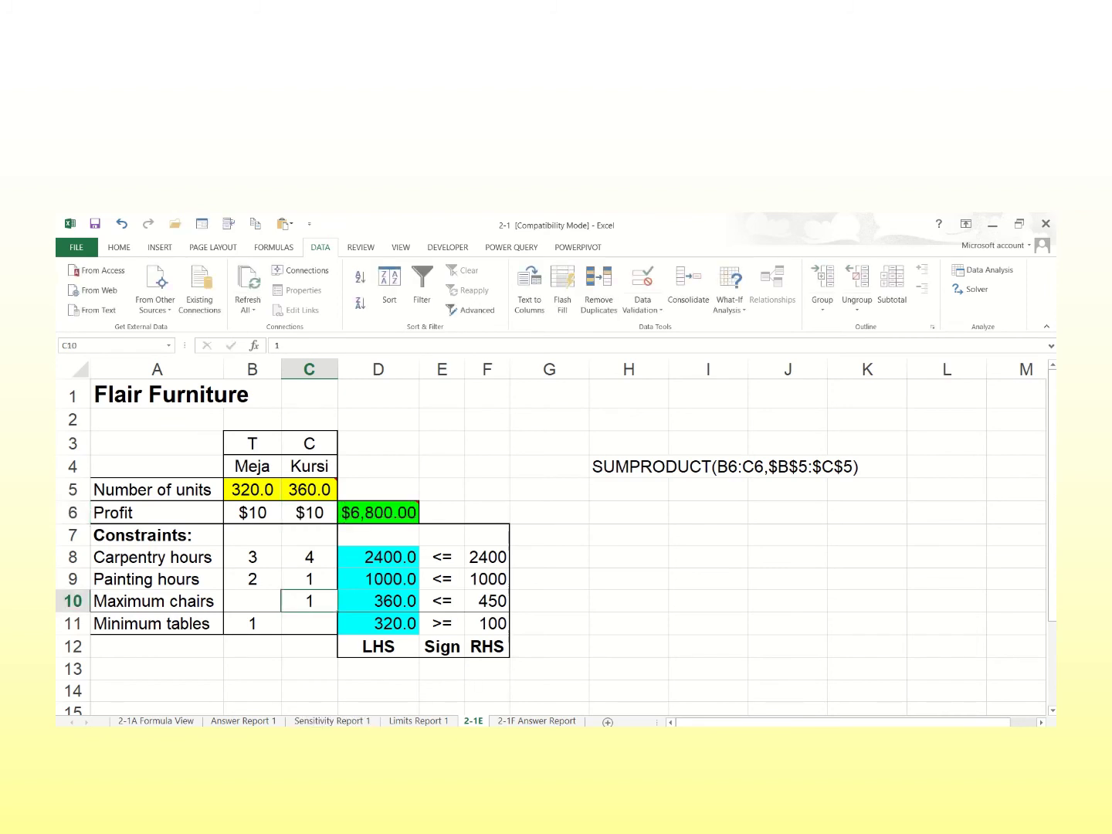
Compare the limits and sensitivity reports, re-solve the 2-1E model with Solver, keep the solution and check the units.
click(391, 722)
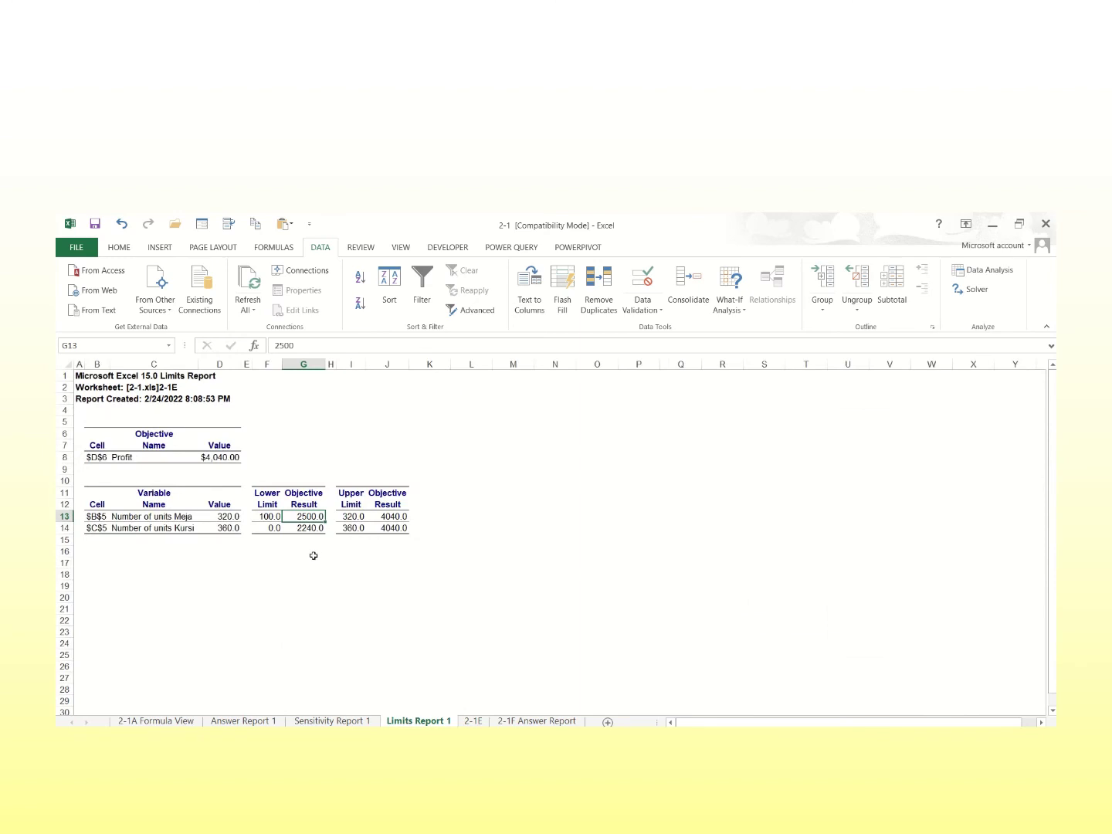
click(363, 723)
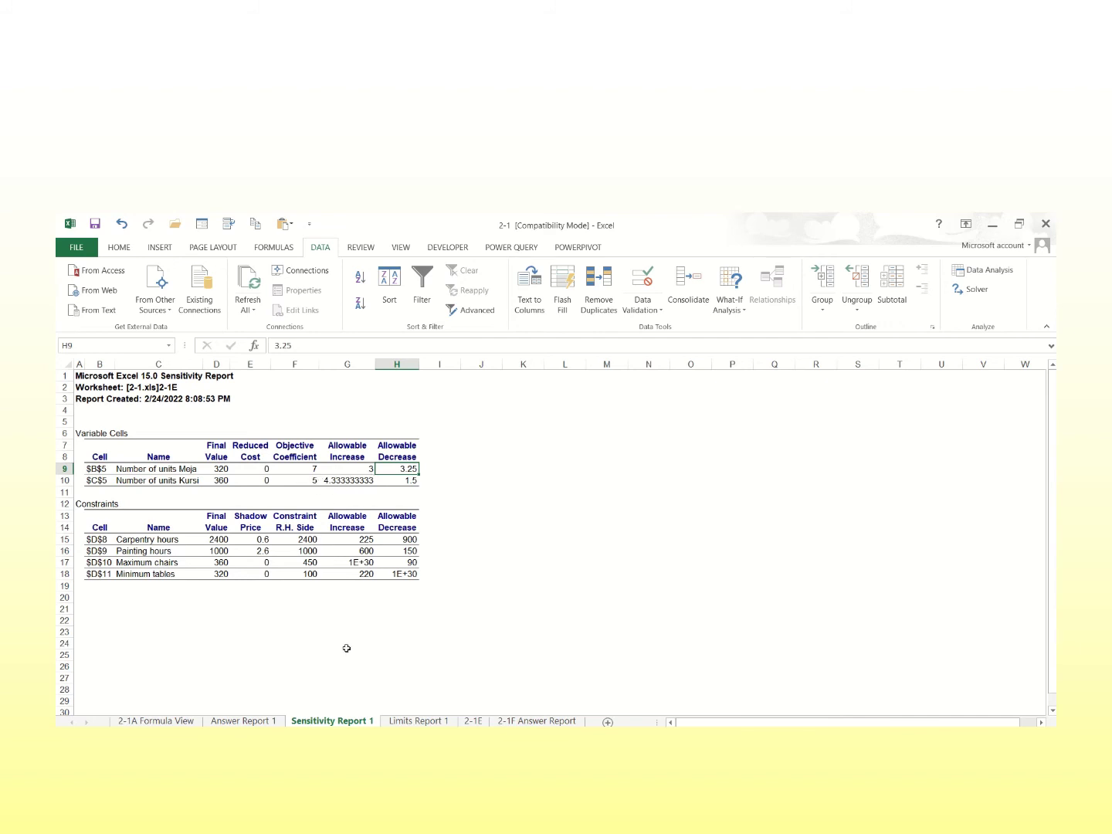
click(474, 721)
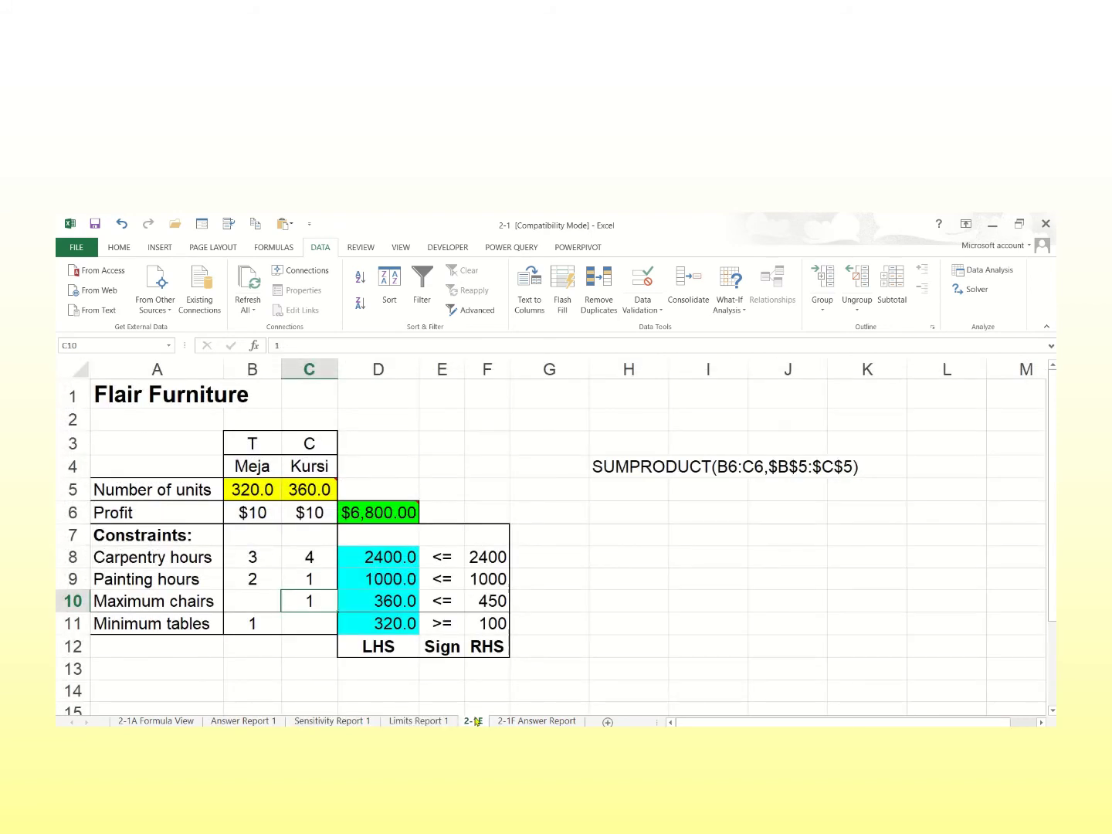
click(974, 289)
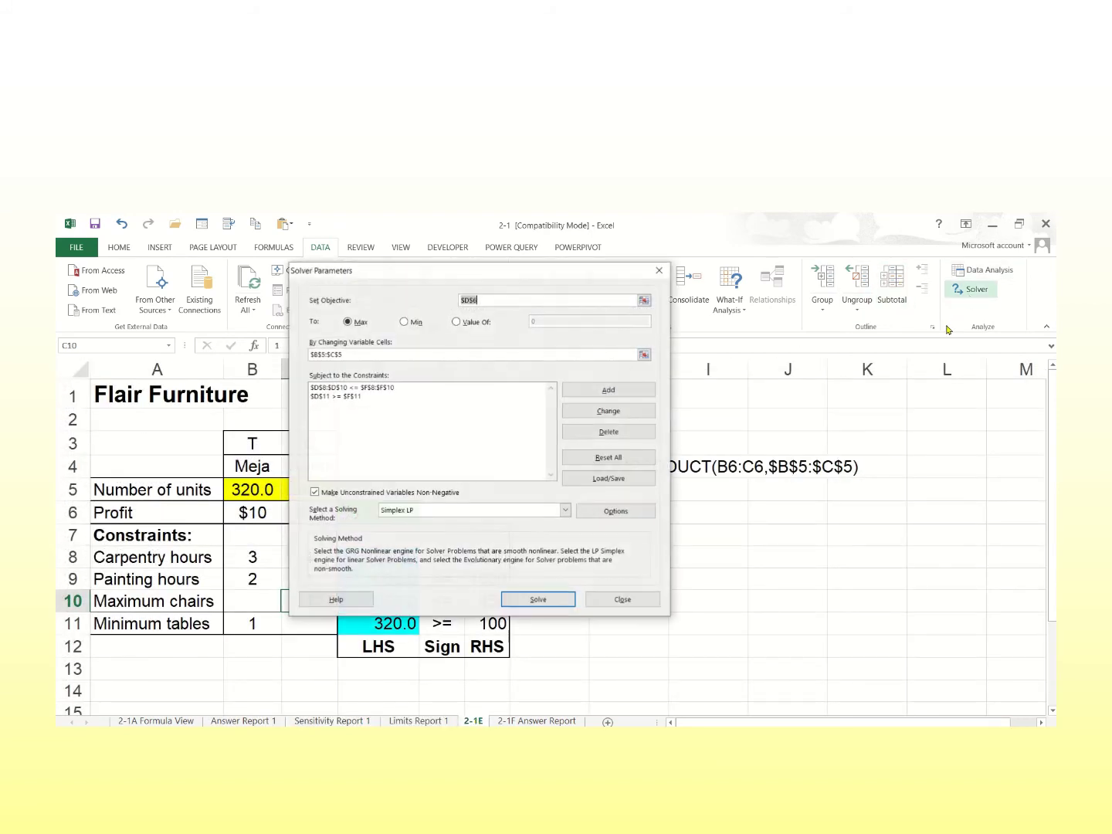
click(560, 599)
click(421, 513)
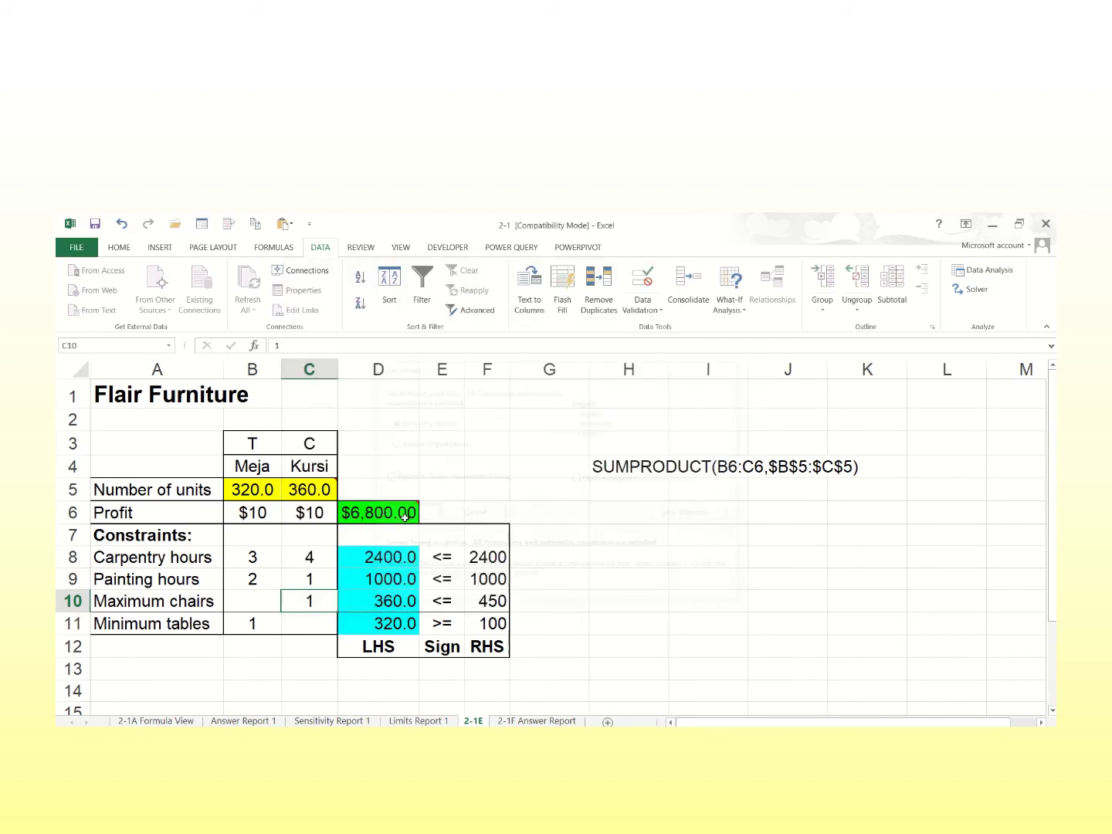
click(249, 493)
Set the Kursi unit profit in C6 to $11.
click(300, 504)
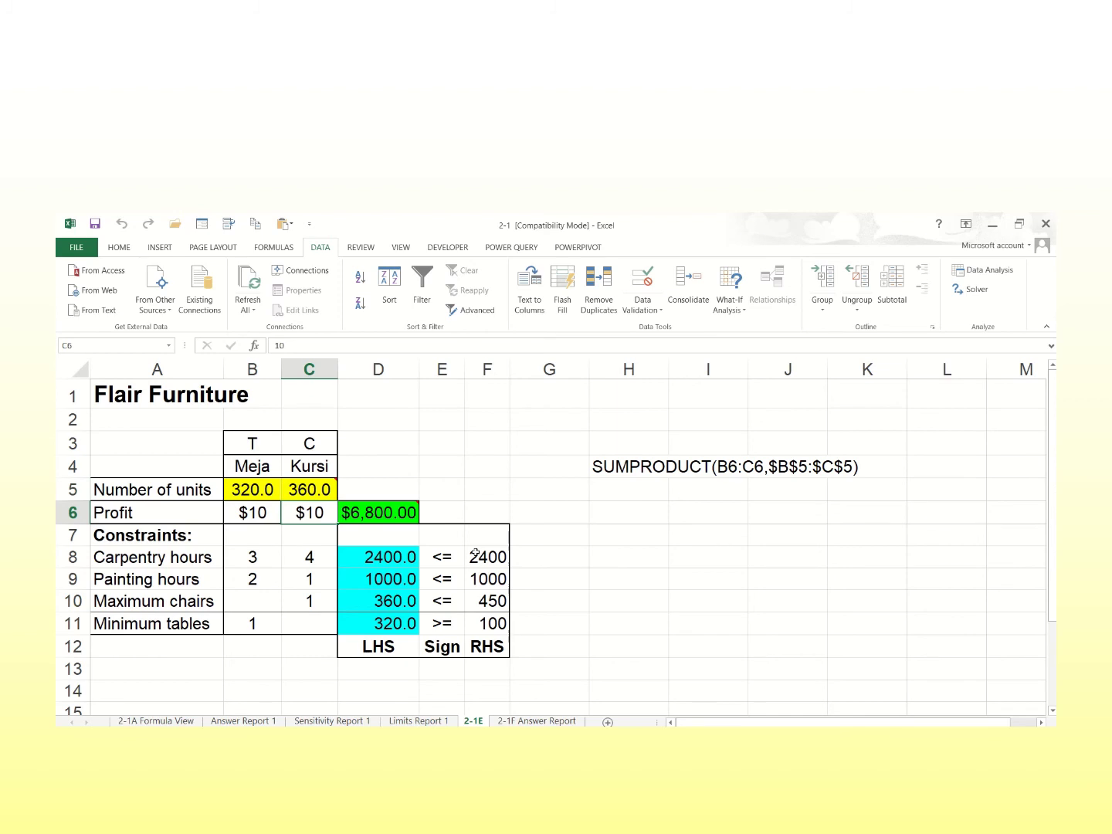
text(11)
click(516, 487)
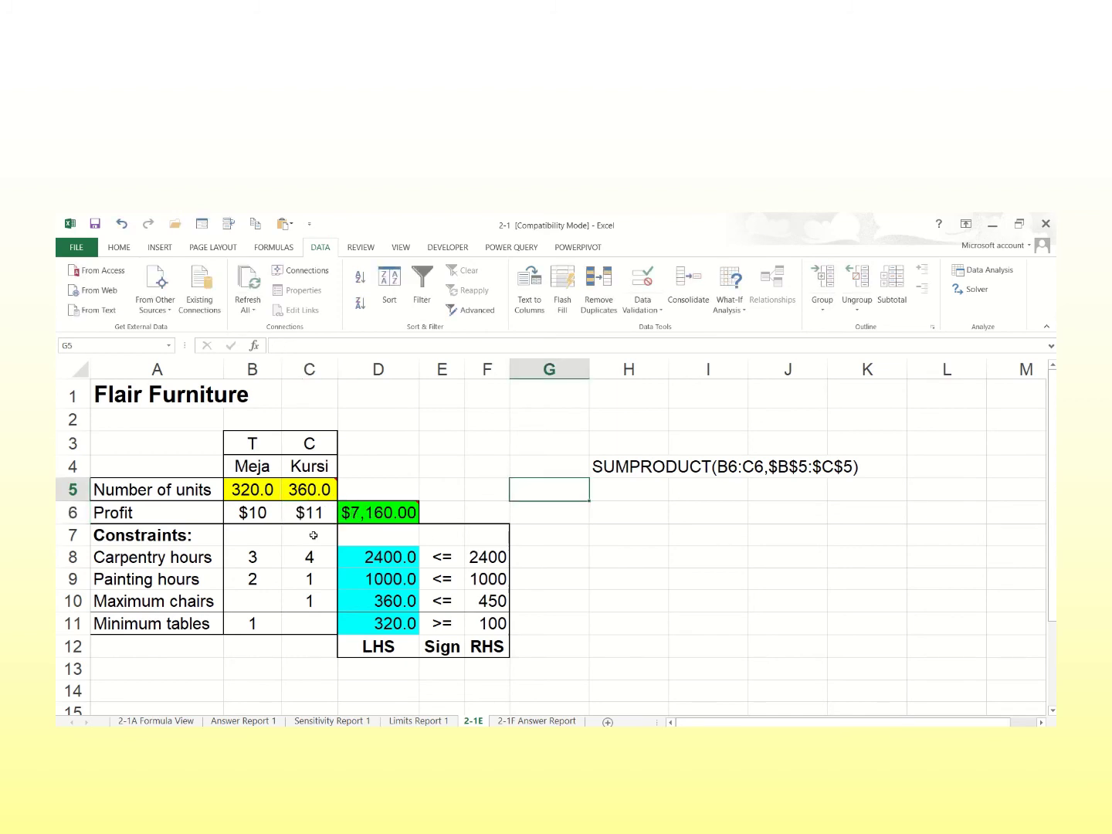
Run Solver on the Flair Furniture model with the existing parameters and keep the solution.
click(972, 289)
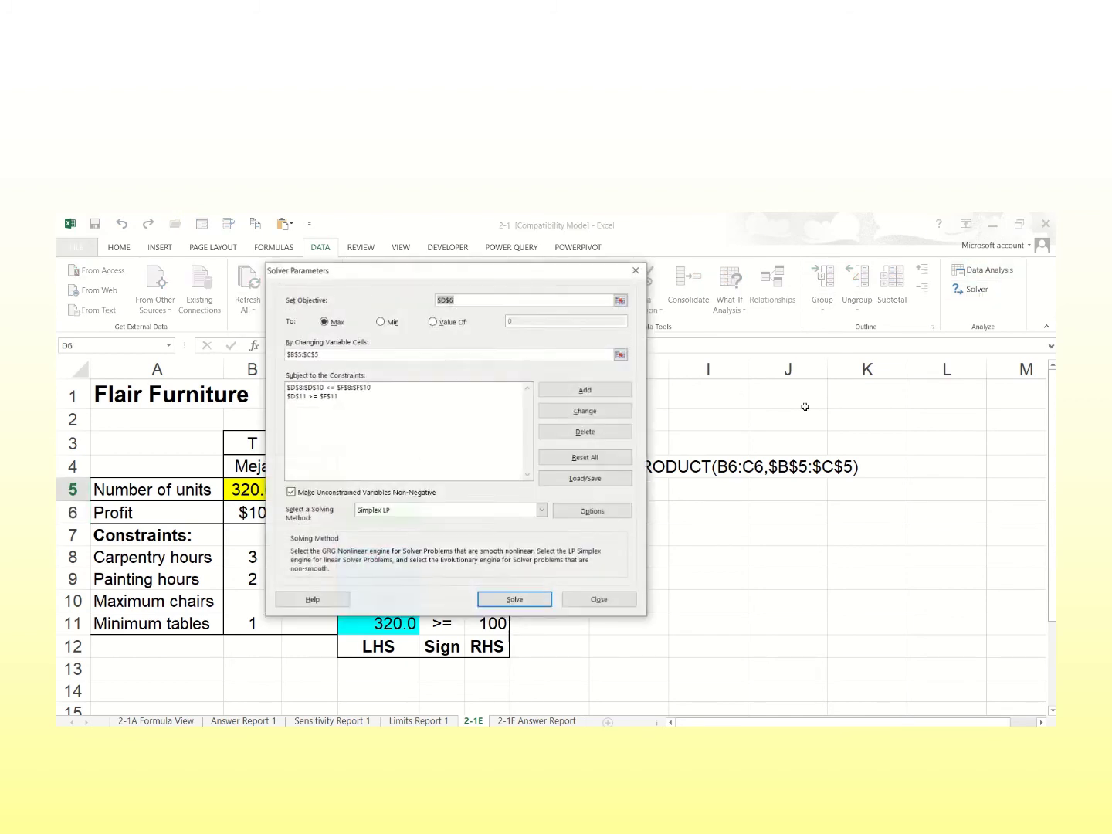
click(547, 601)
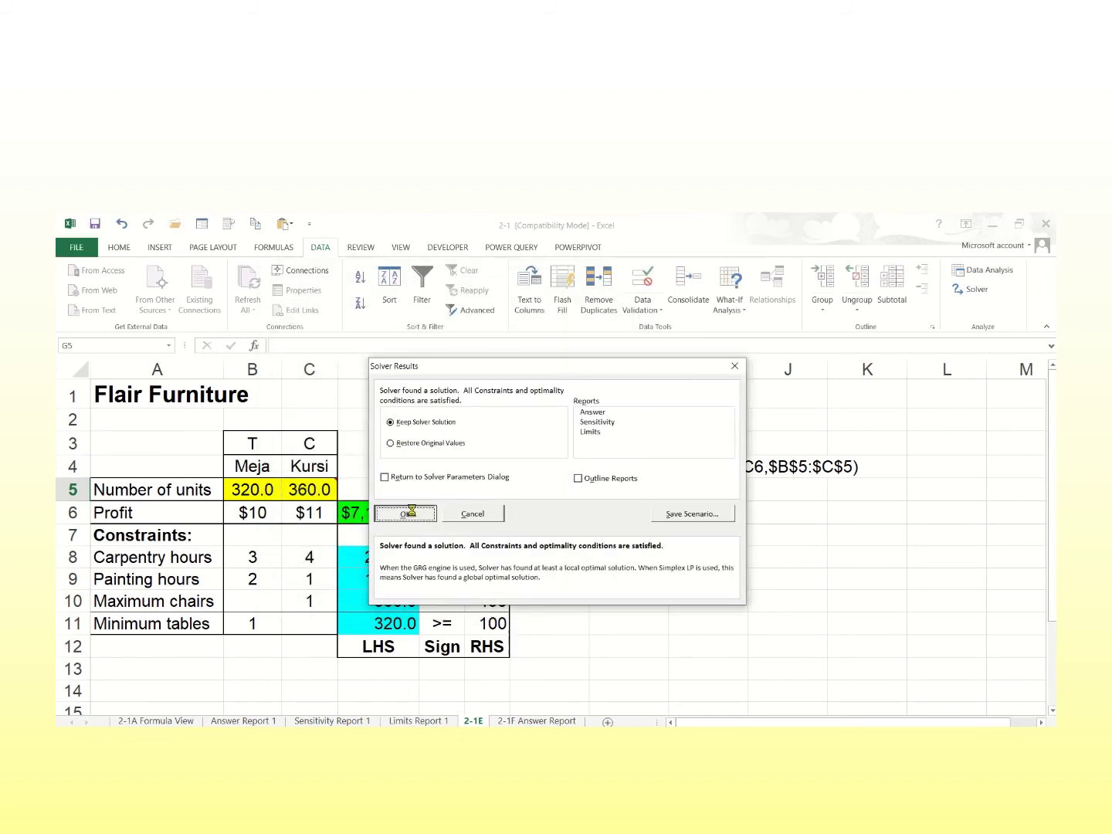
click(407, 514)
click(401, 512)
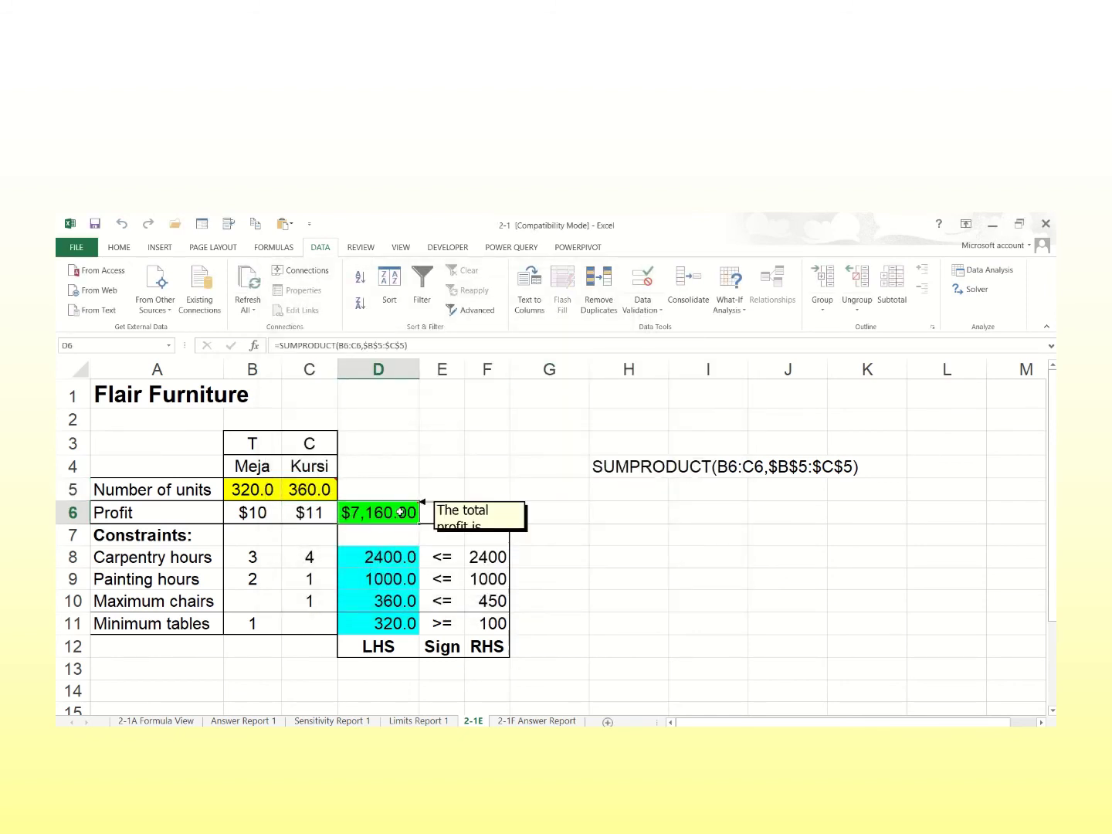
click(286, 493)
click(255, 499)
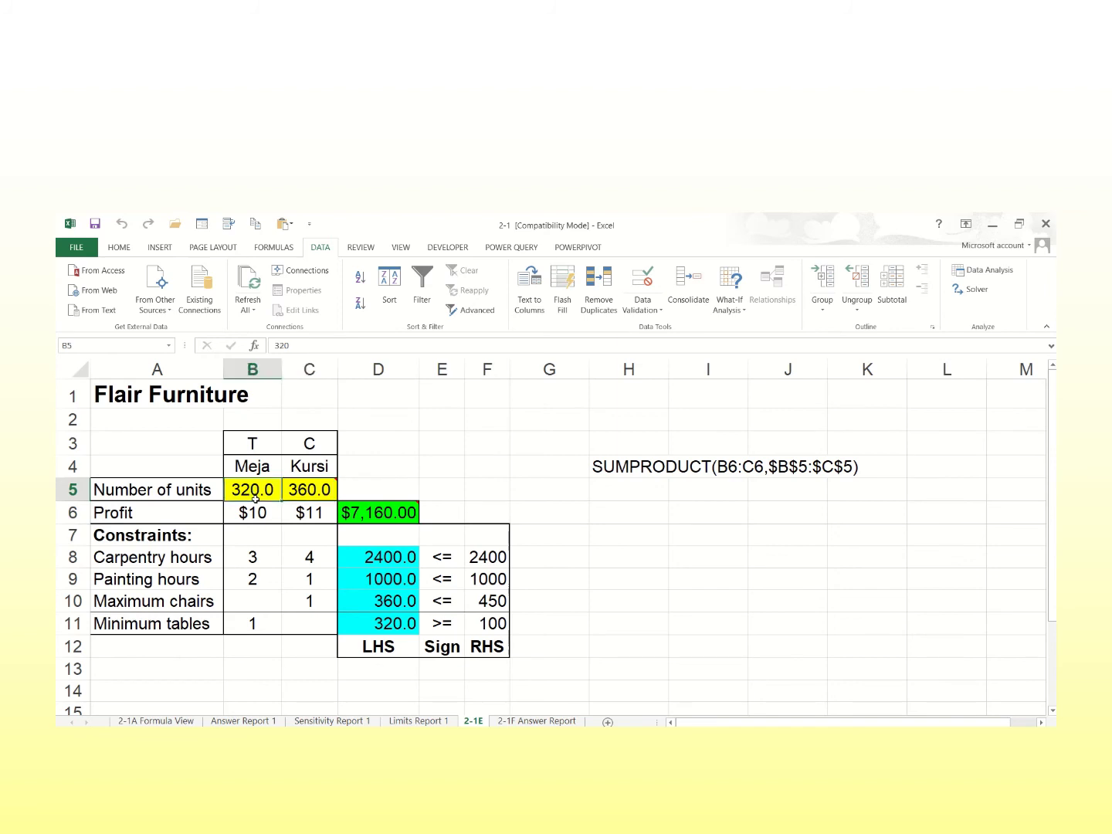
Set the Kursi profit in C6 to 2, rerun Solver and keep the solution.
click(298, 513)
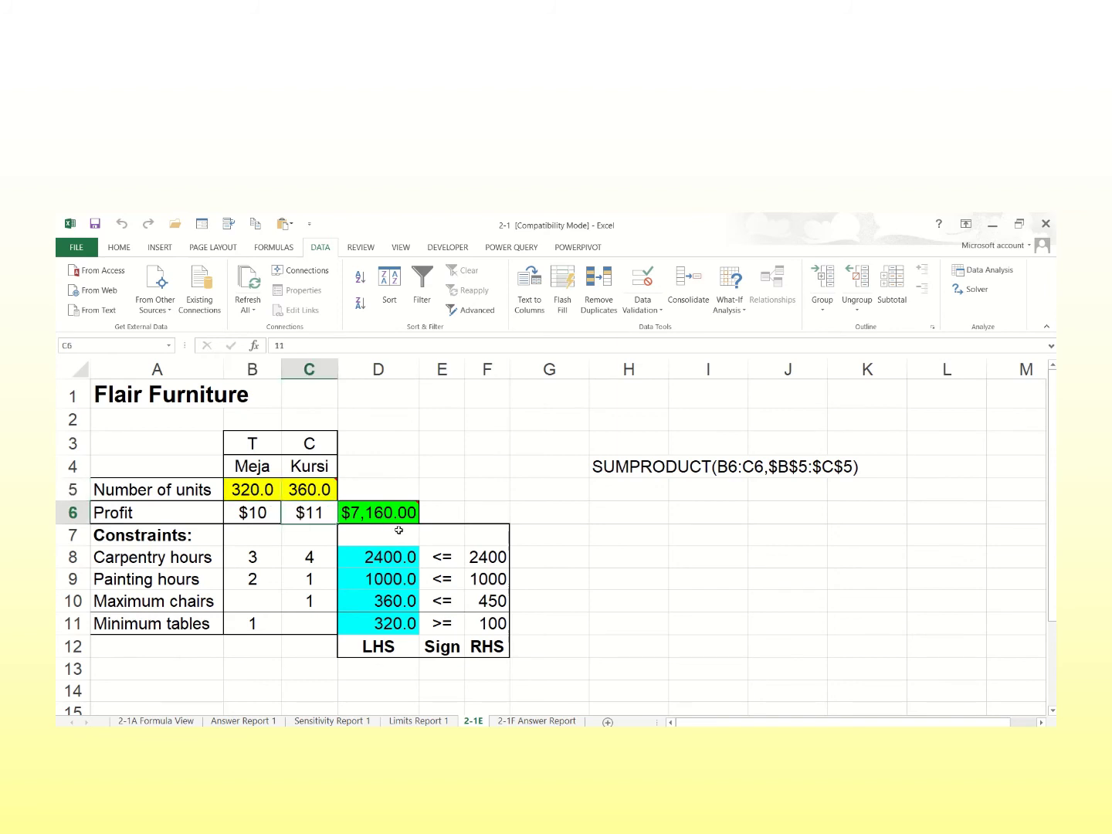
text(2)
key(Return)
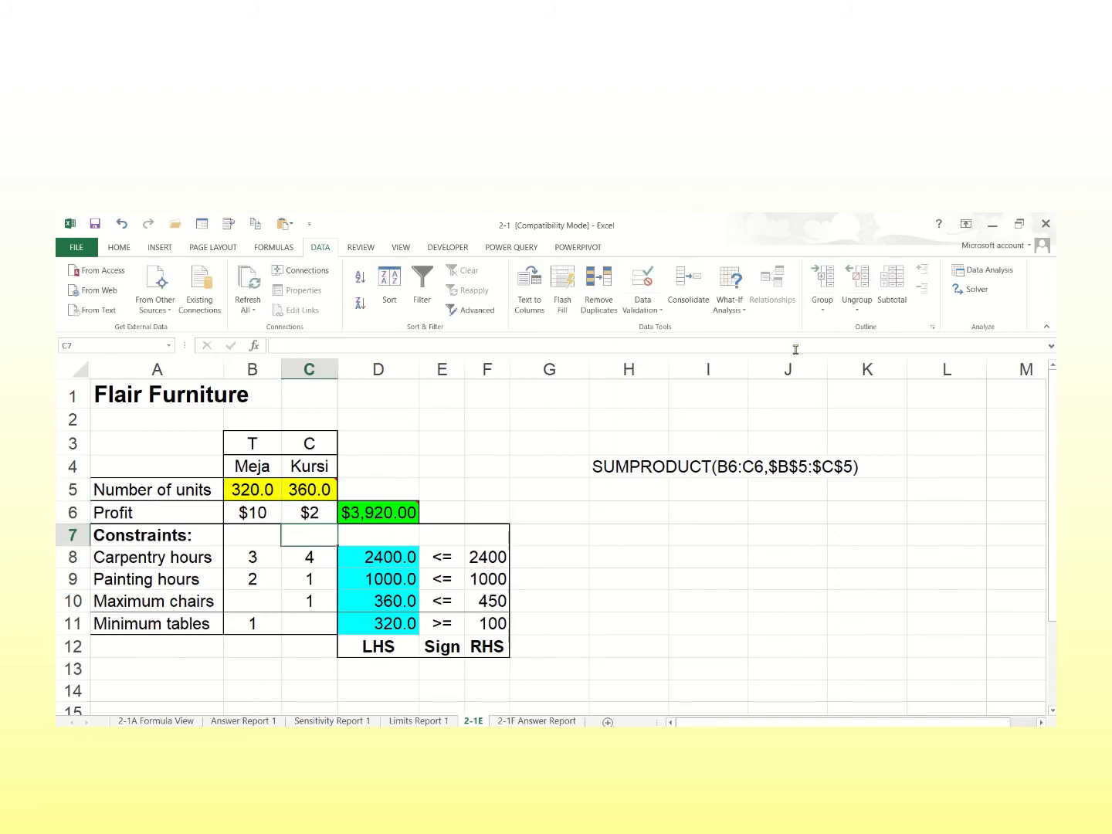
click(971, 289)
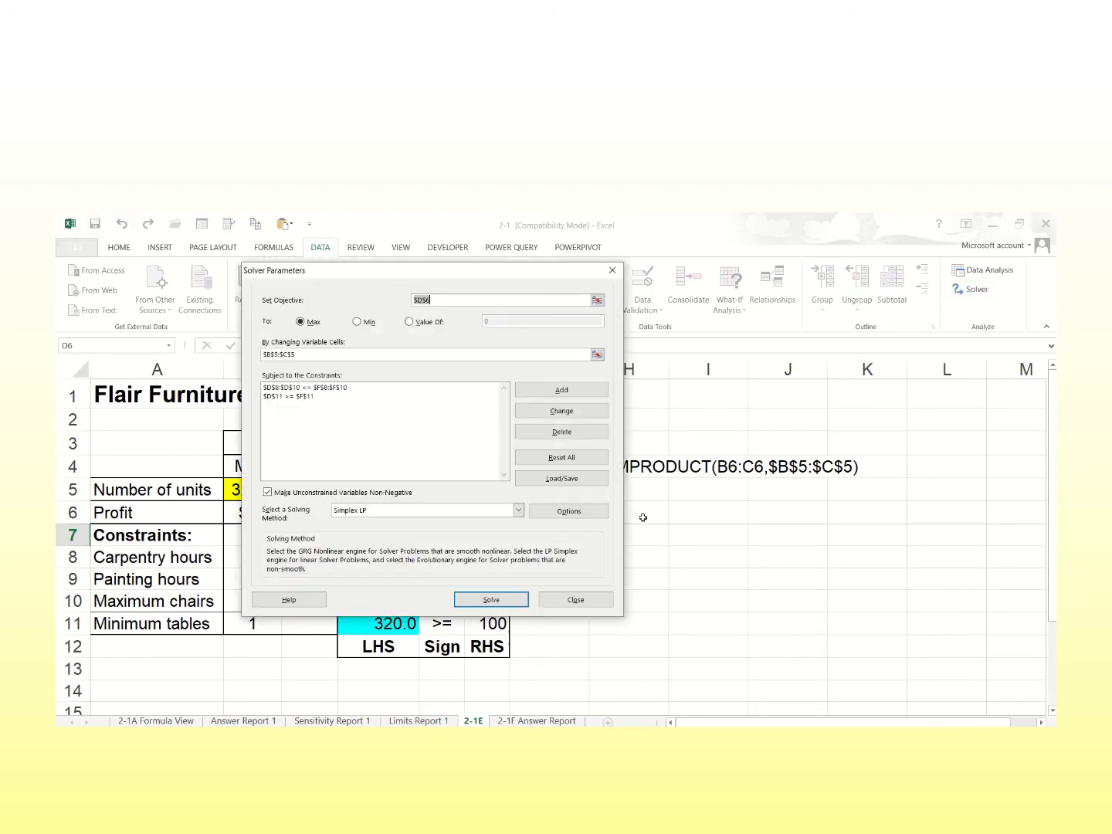
click(513, 606)
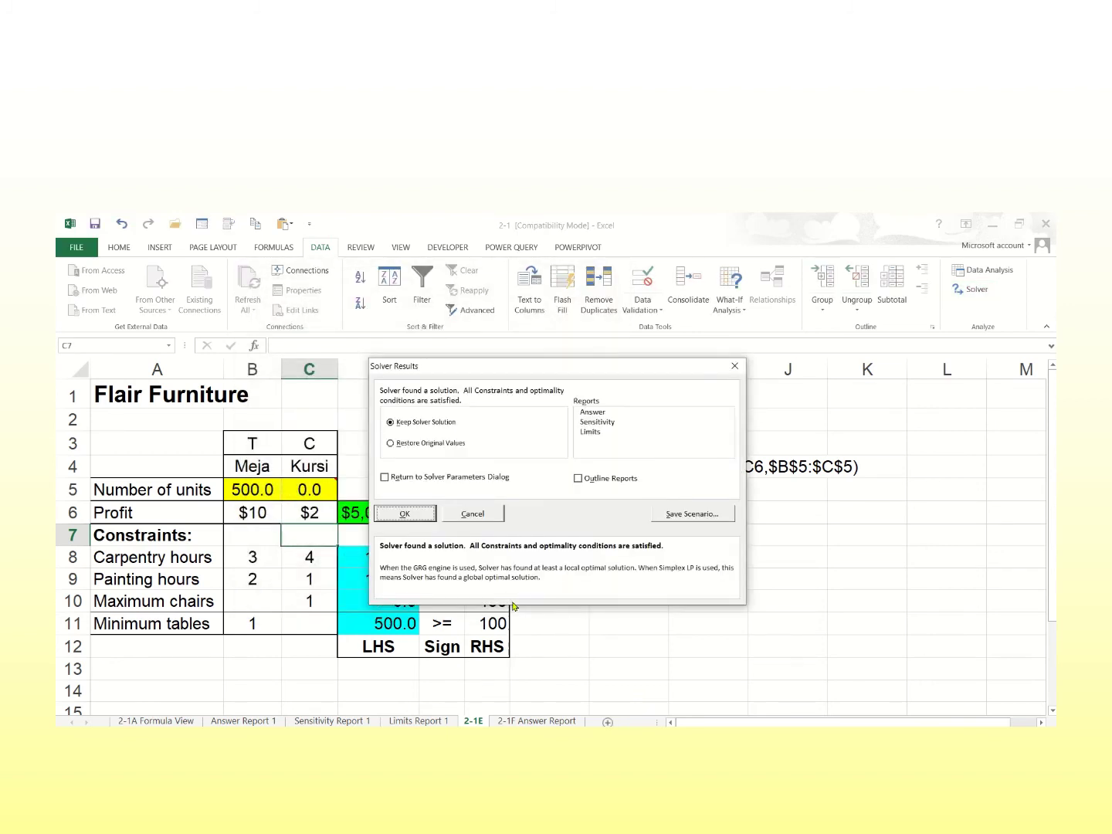
click(410, 514)
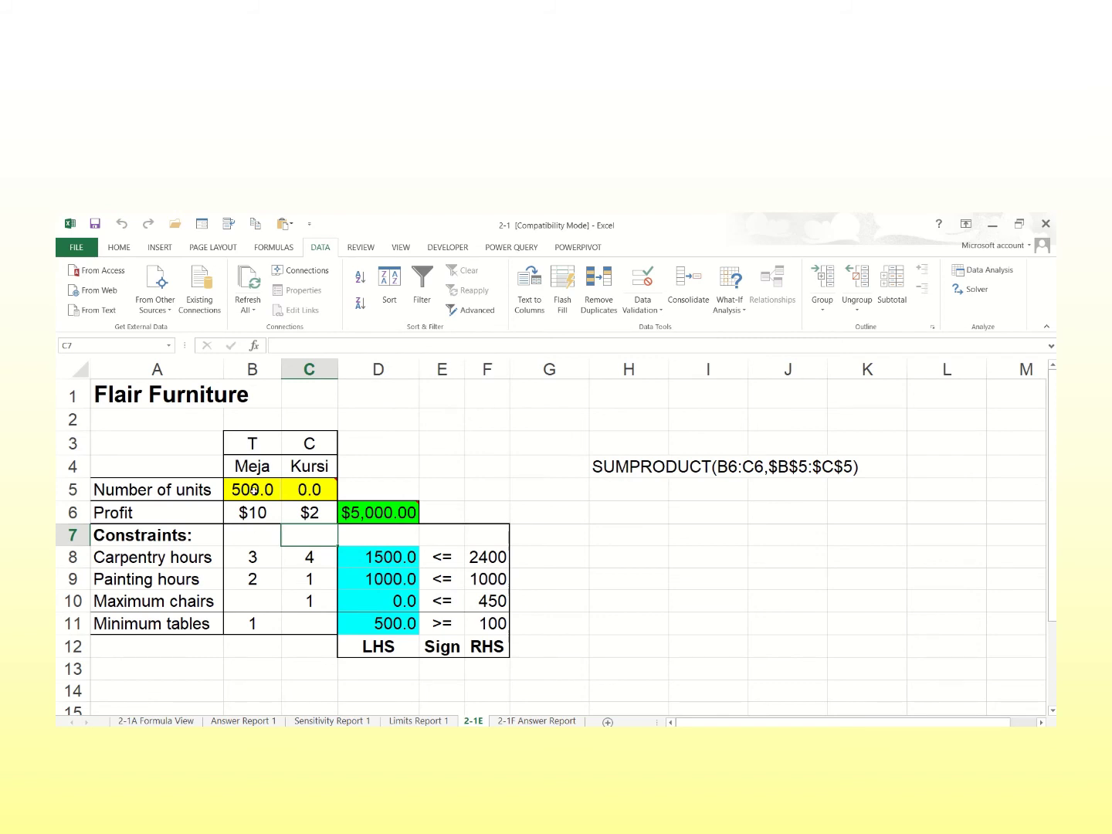
Set the unit profits to 7 for Meja in B6 and 5 for Kursi in C6.
click(264, 518)
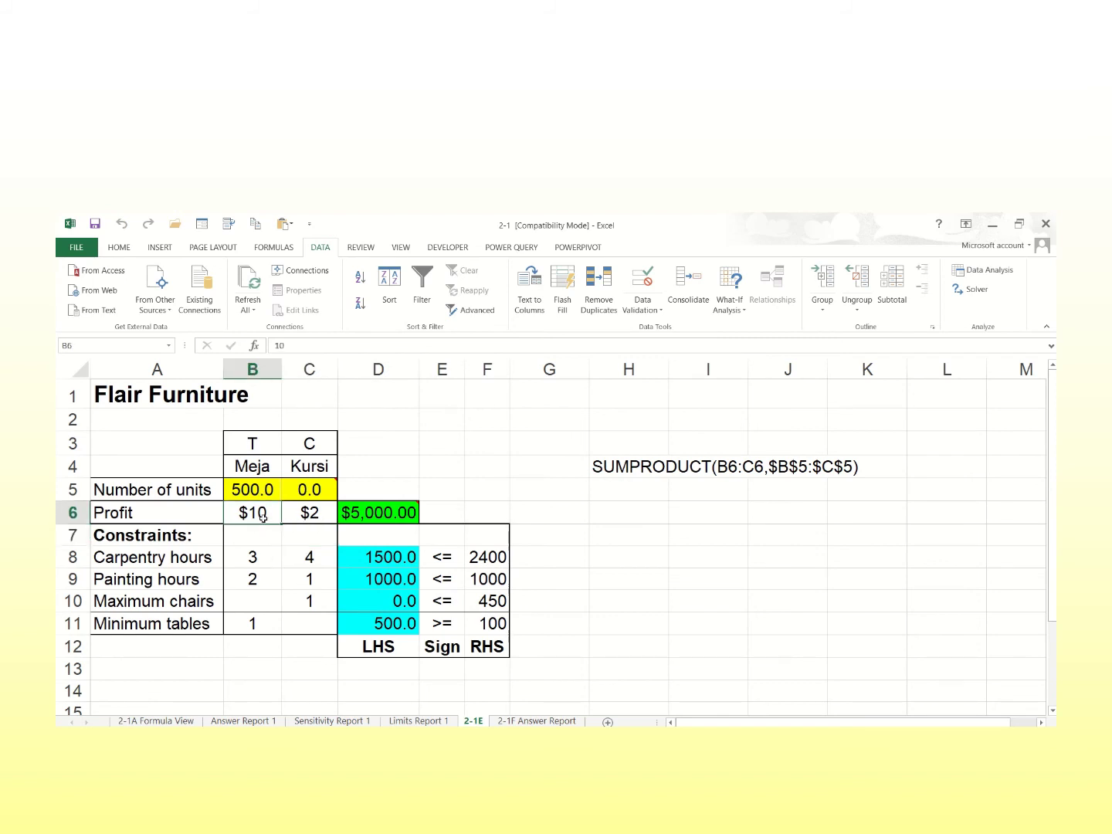
text(7)
key(Return)
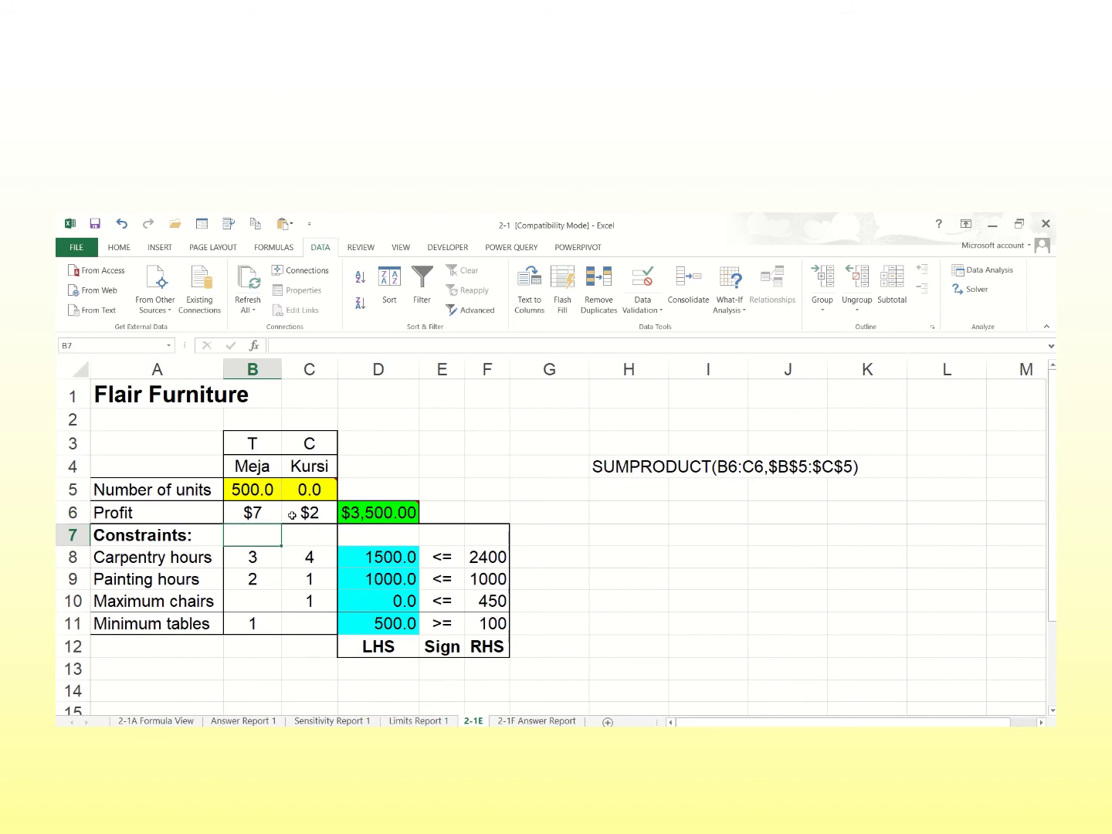
click(292, 516)
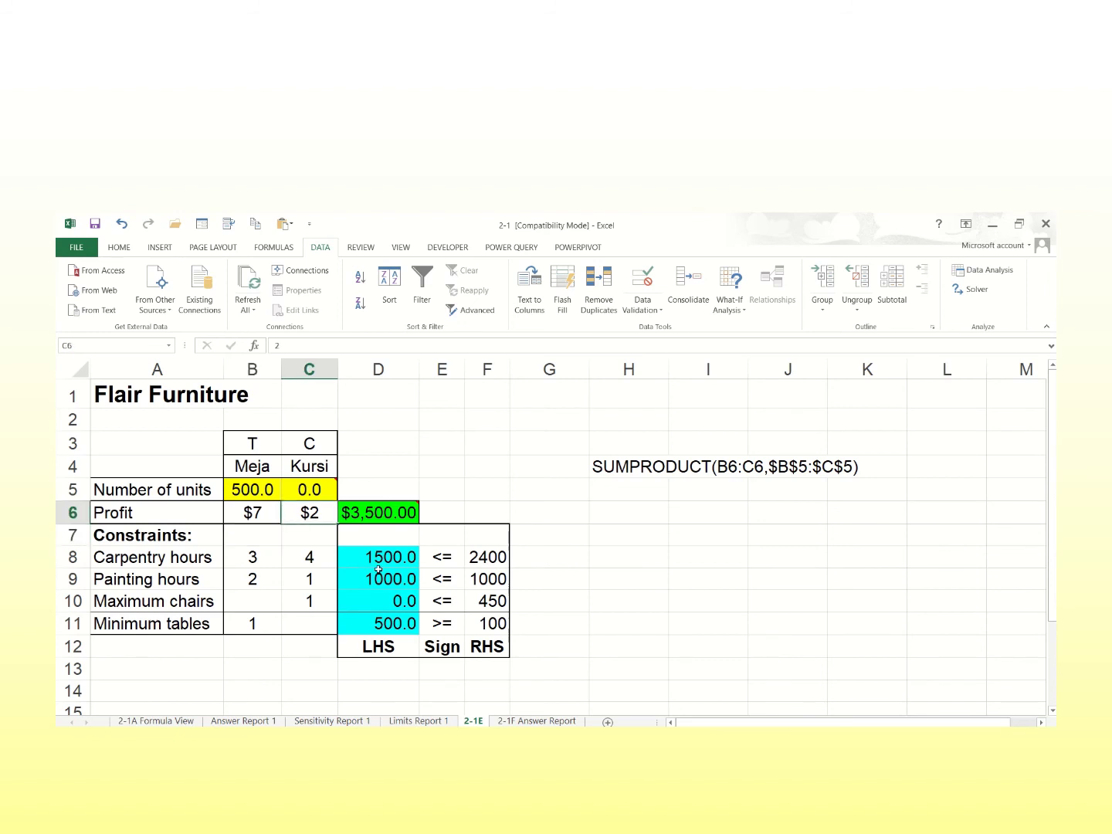
text(5)
key(Return)
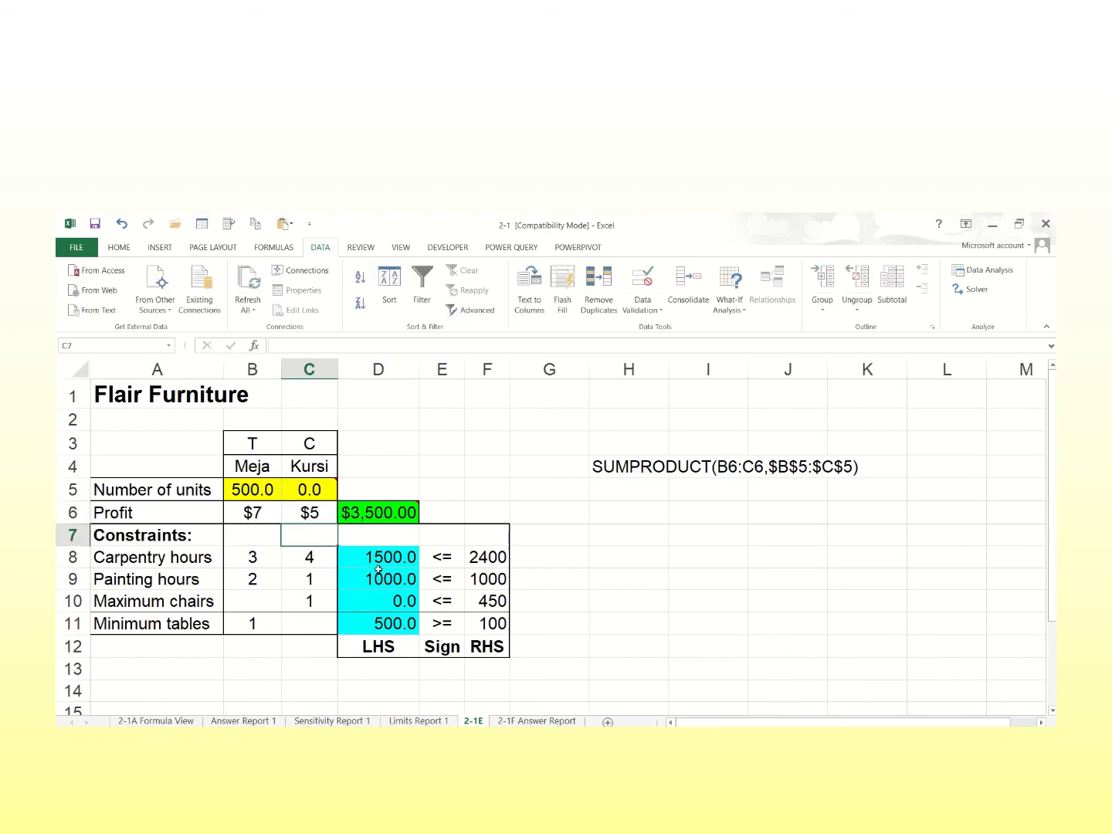
Solve the model for the 7 and 5 profit values and keep the Solver solution.
click(974, 290)
click(475, 599)
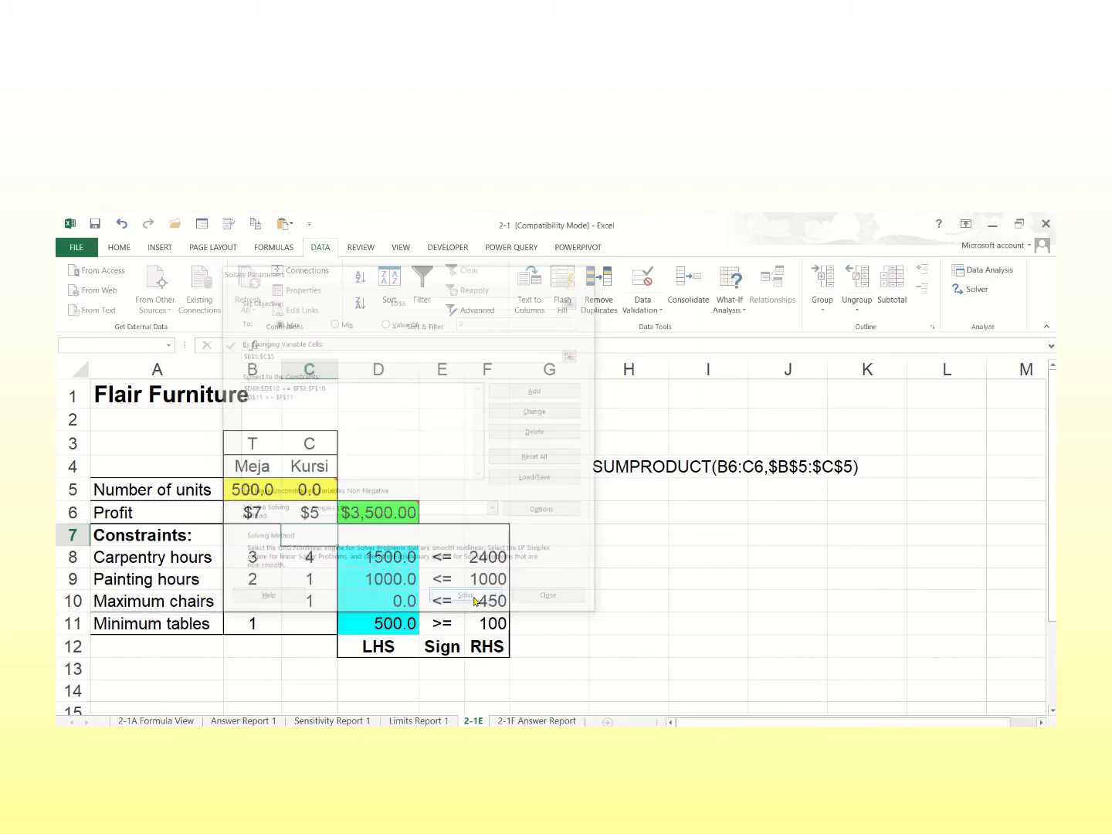
click(407, 511)
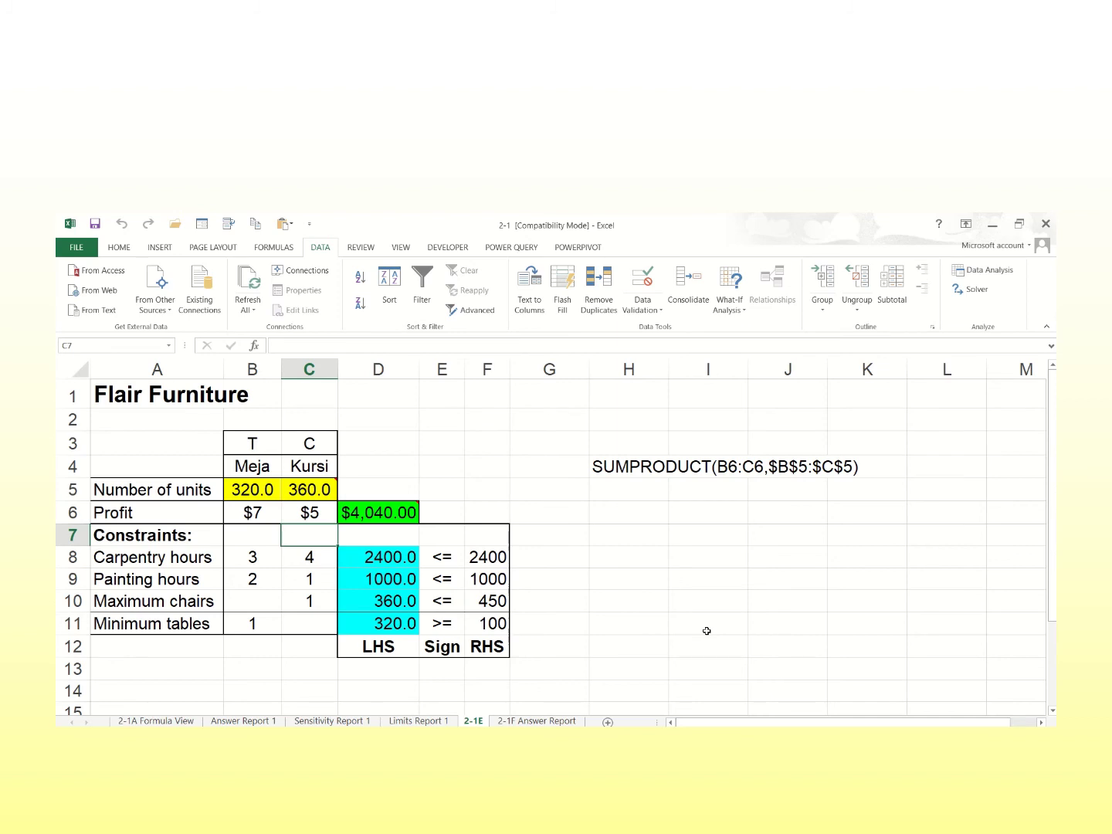
Run Solver again and select the Answer, Sensitivity and Limits reports, then cancel without generating them.
click(975, 298)
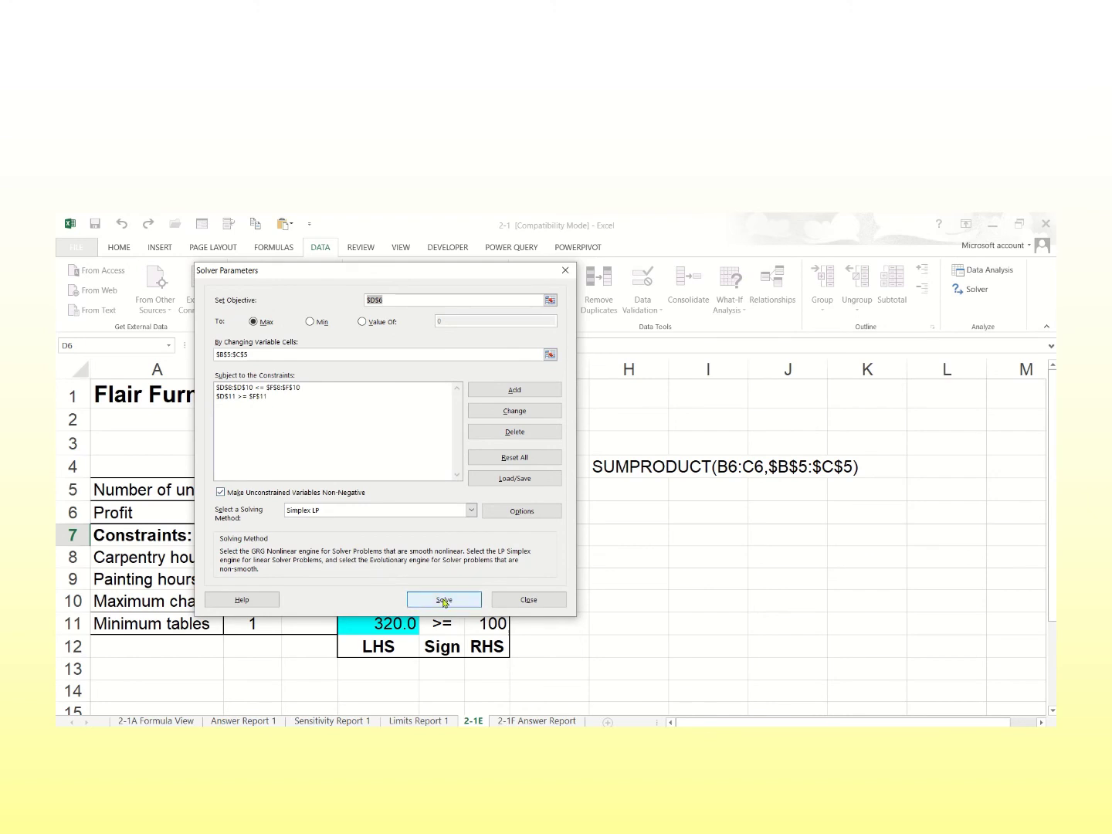
click(444, 601)
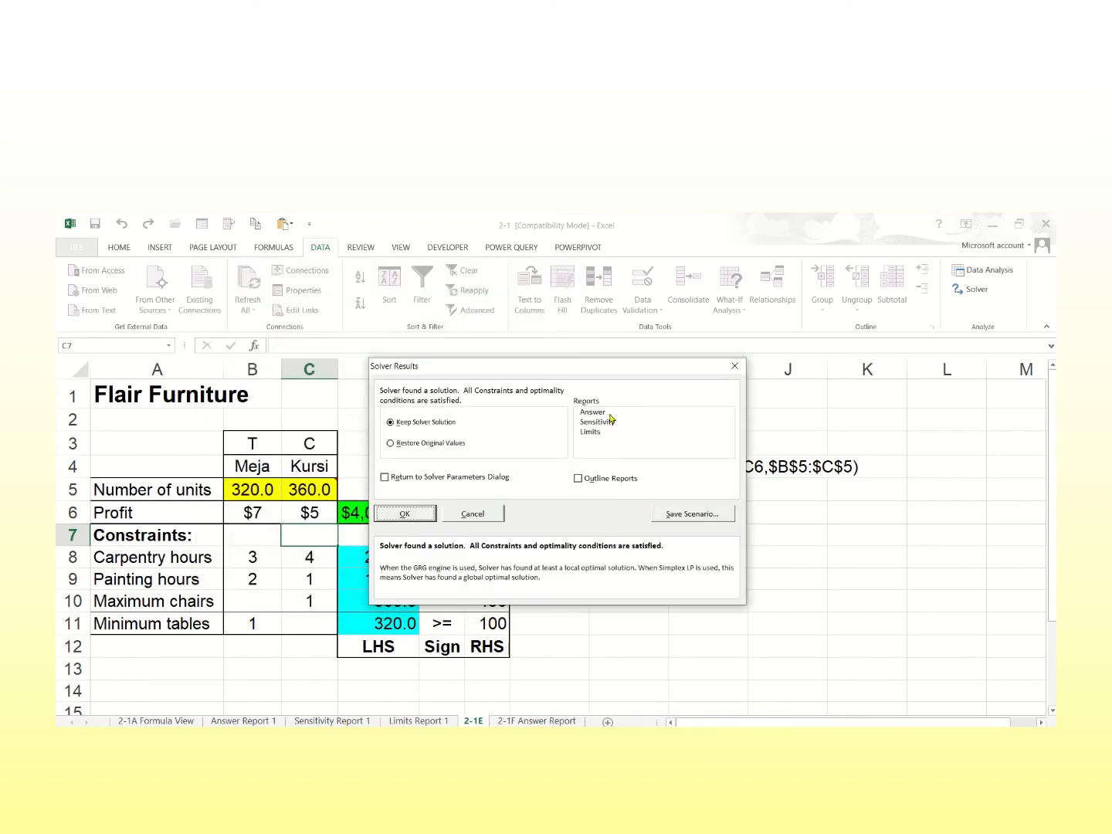
click(610, 416)
click(609, 424)
click(606, 432)
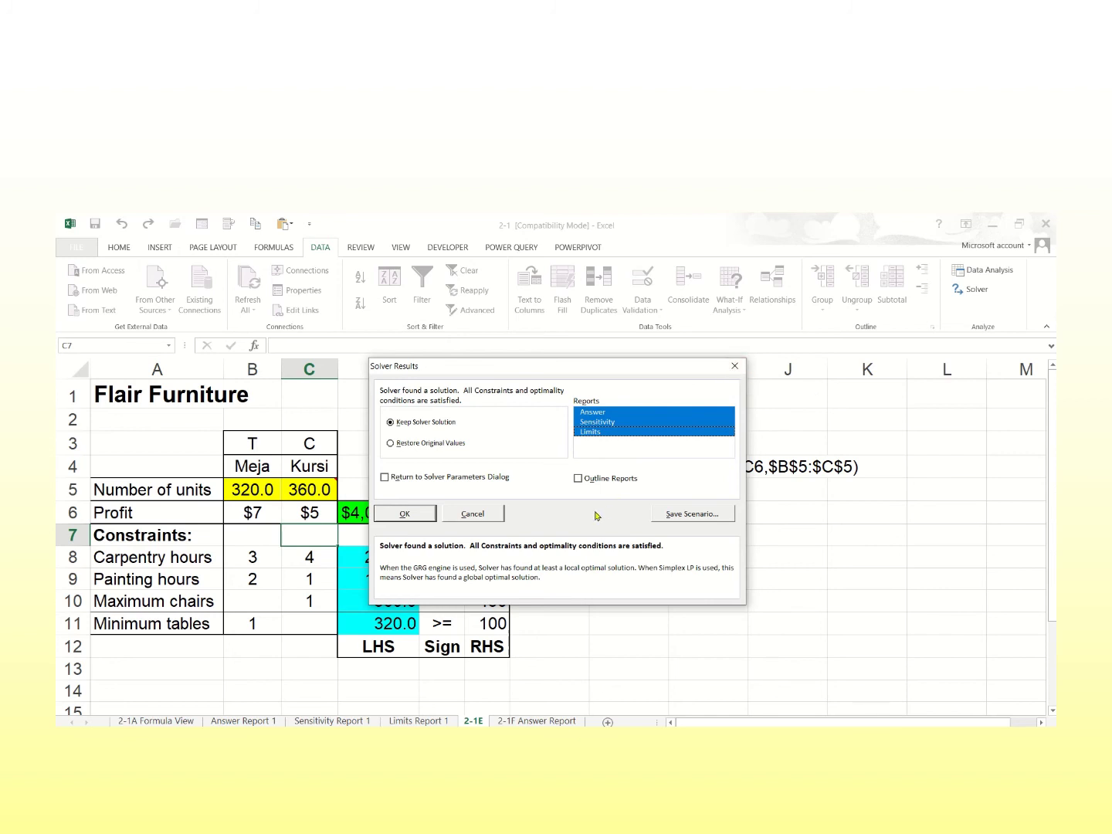
click(473, 513)
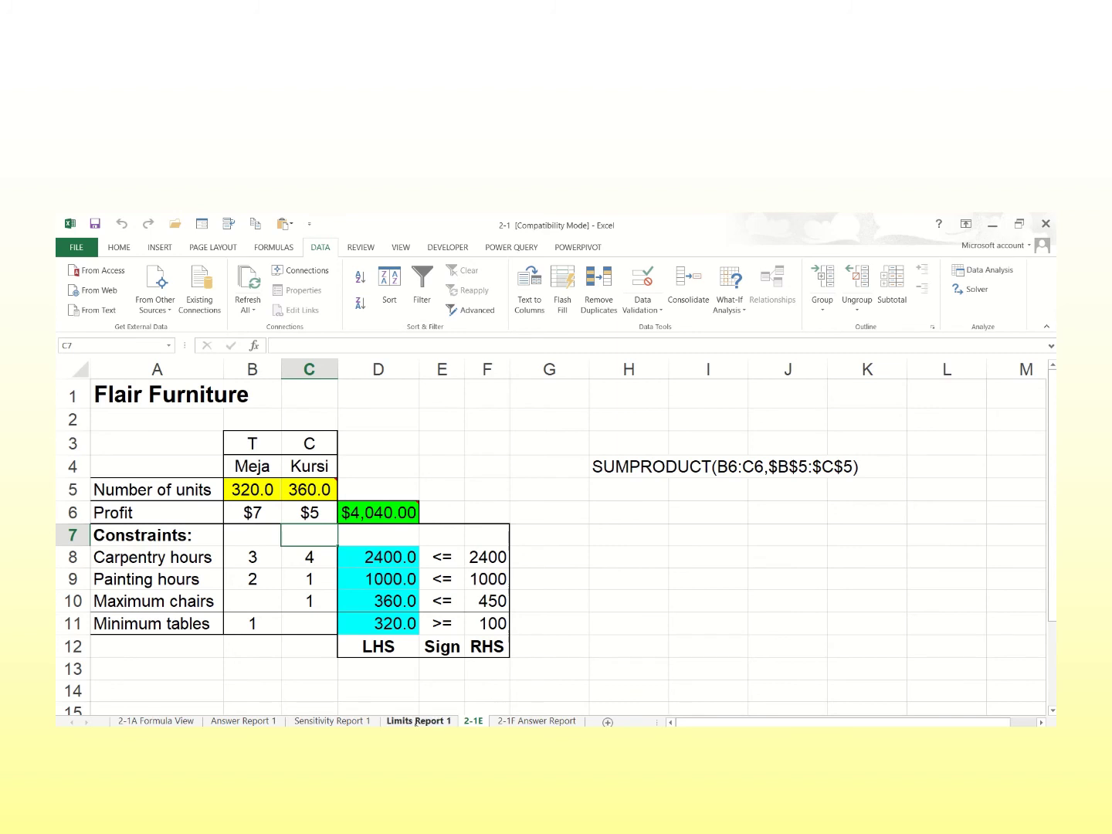
On the 2-1A Formula View sheet, insert a new column between the Chairs column and the LHS formula column.
click(156, 721)
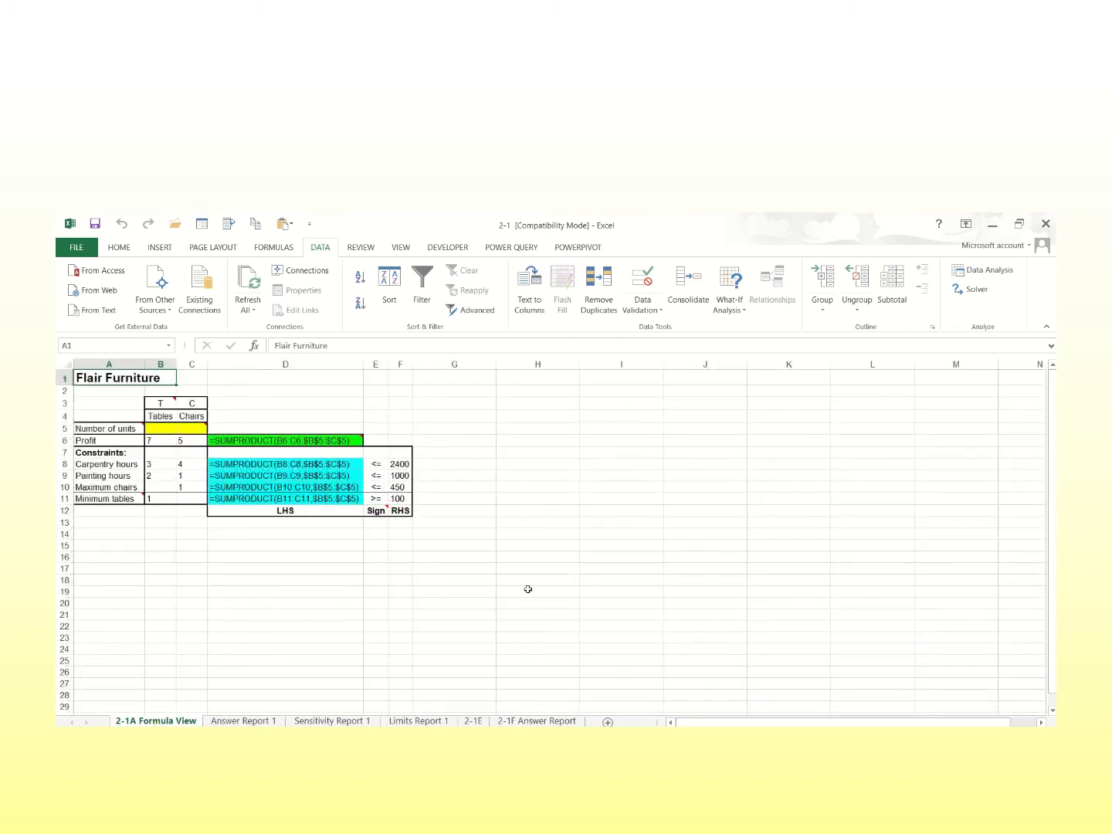
scroll(553, 590, up, 5)
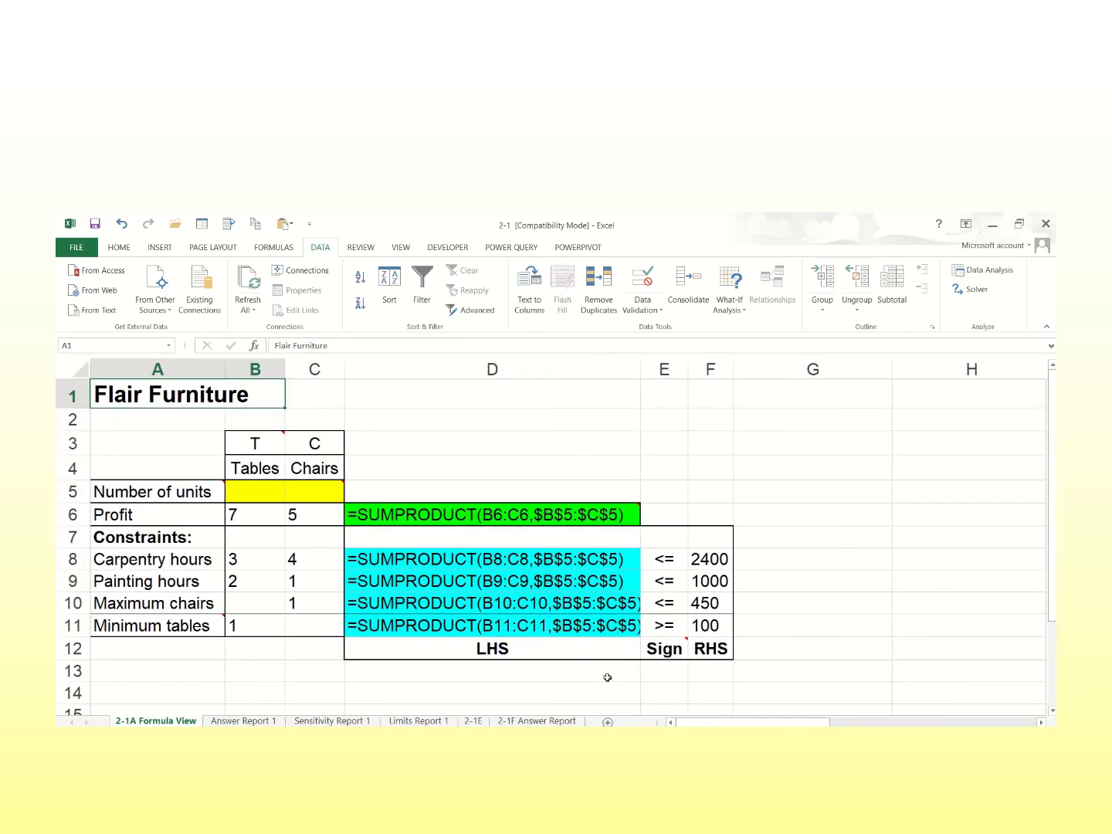
click(394, 365)
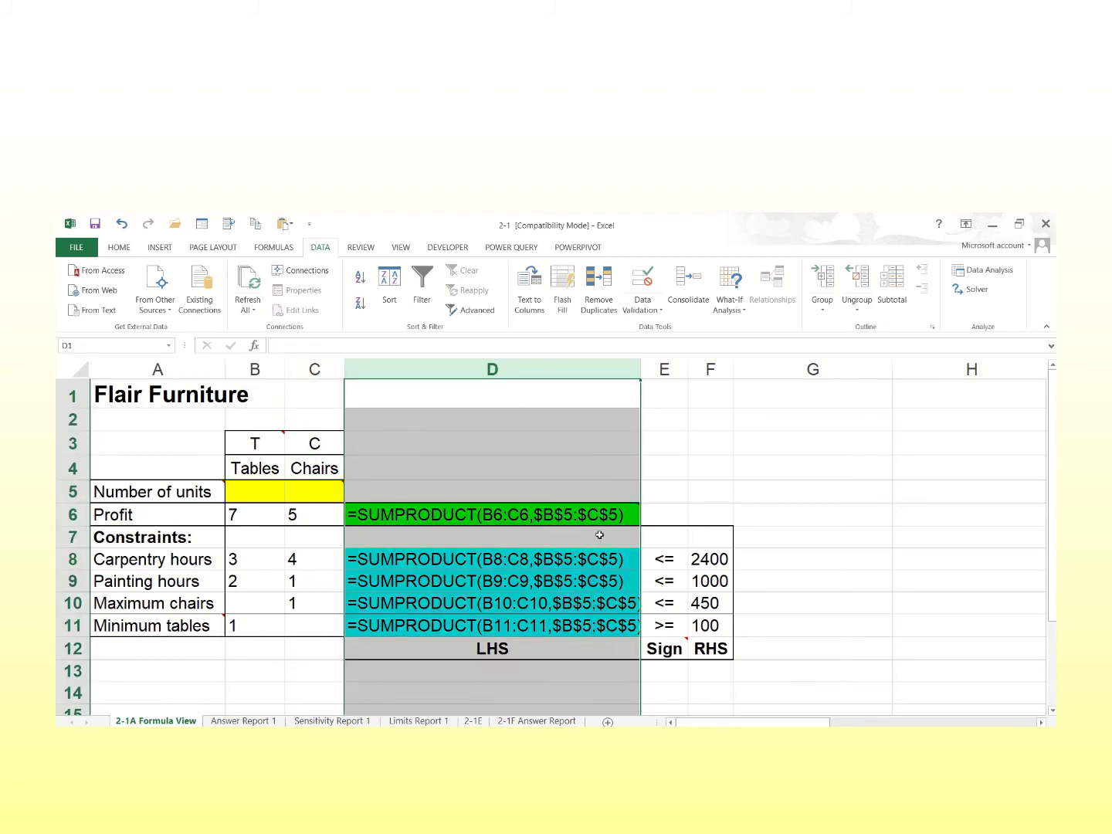
click(949, 646)
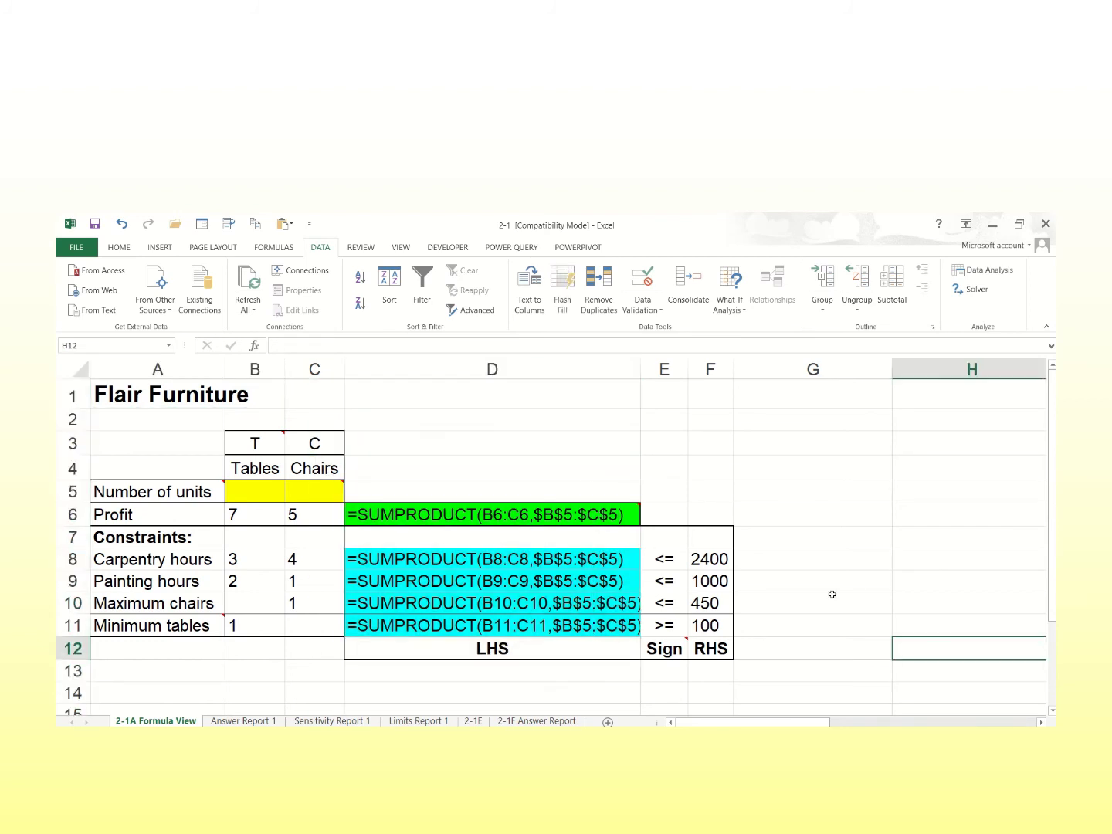
click(463, 367)
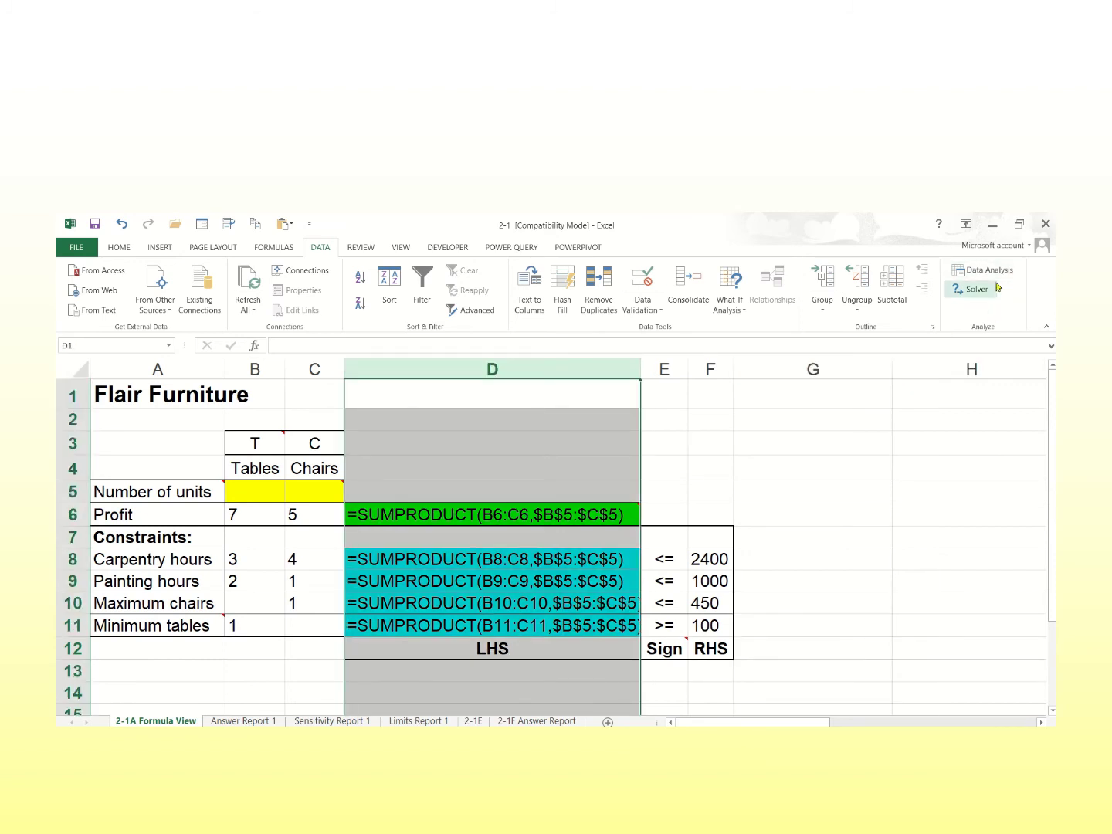
click(120, 248)
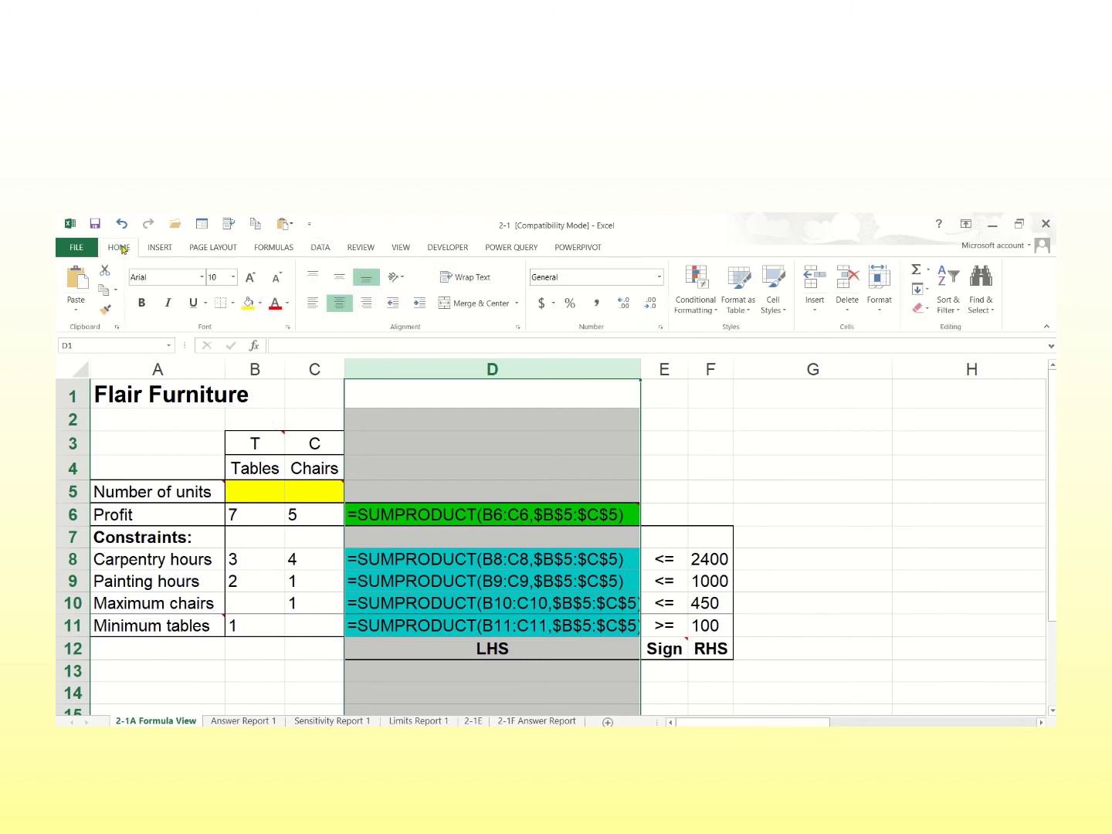
click(815, 279)
click(378, 448)
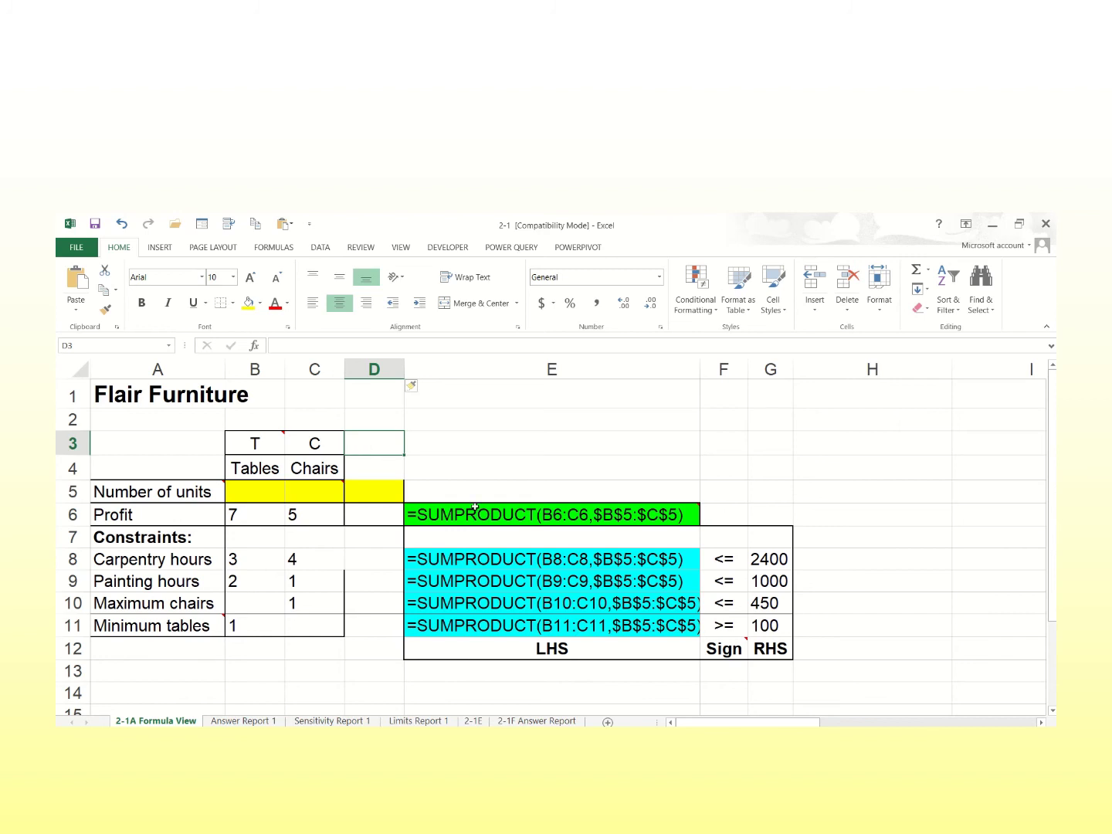
Label the new product column Nakas in D4 and enter a profit of 5 in D6.
mouse_move(475, 507)
click(374, 469)
text(meja)
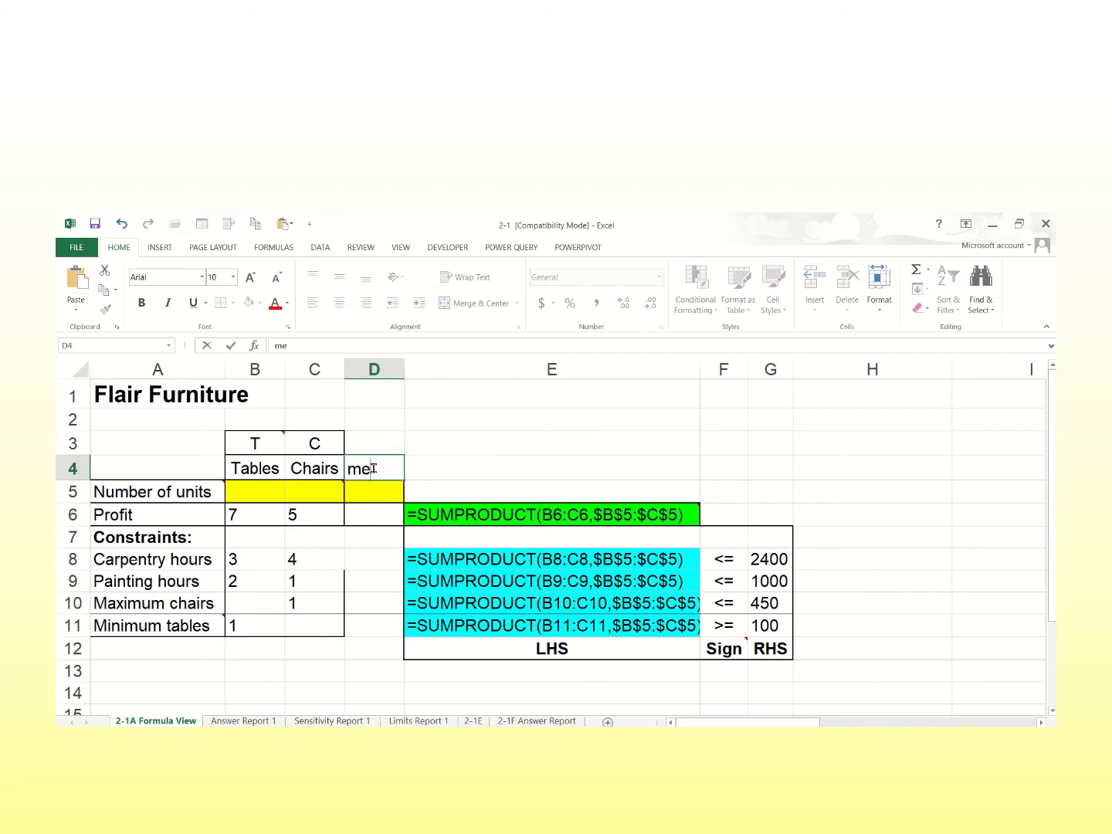
key(BackSpace)
key(BackSpace)
key(BackSpace)
key(BackSpace)
text(Nakas)
click(378, 516)
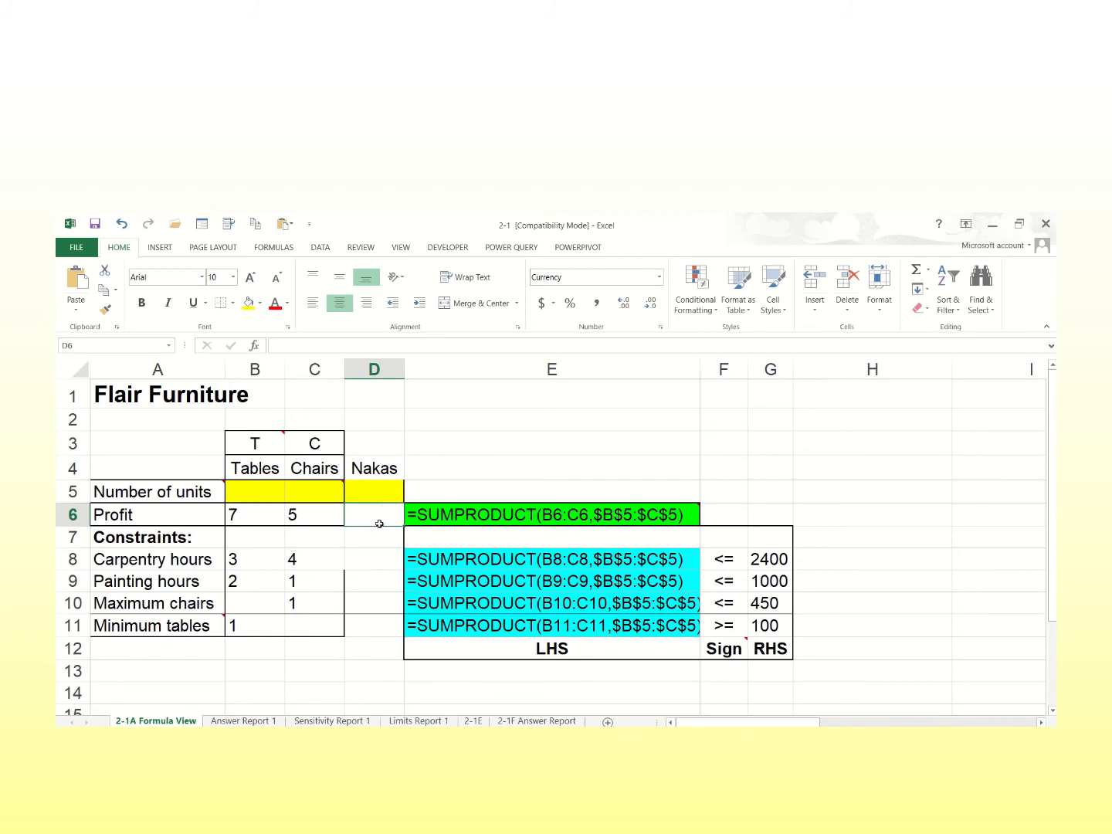
text(5)
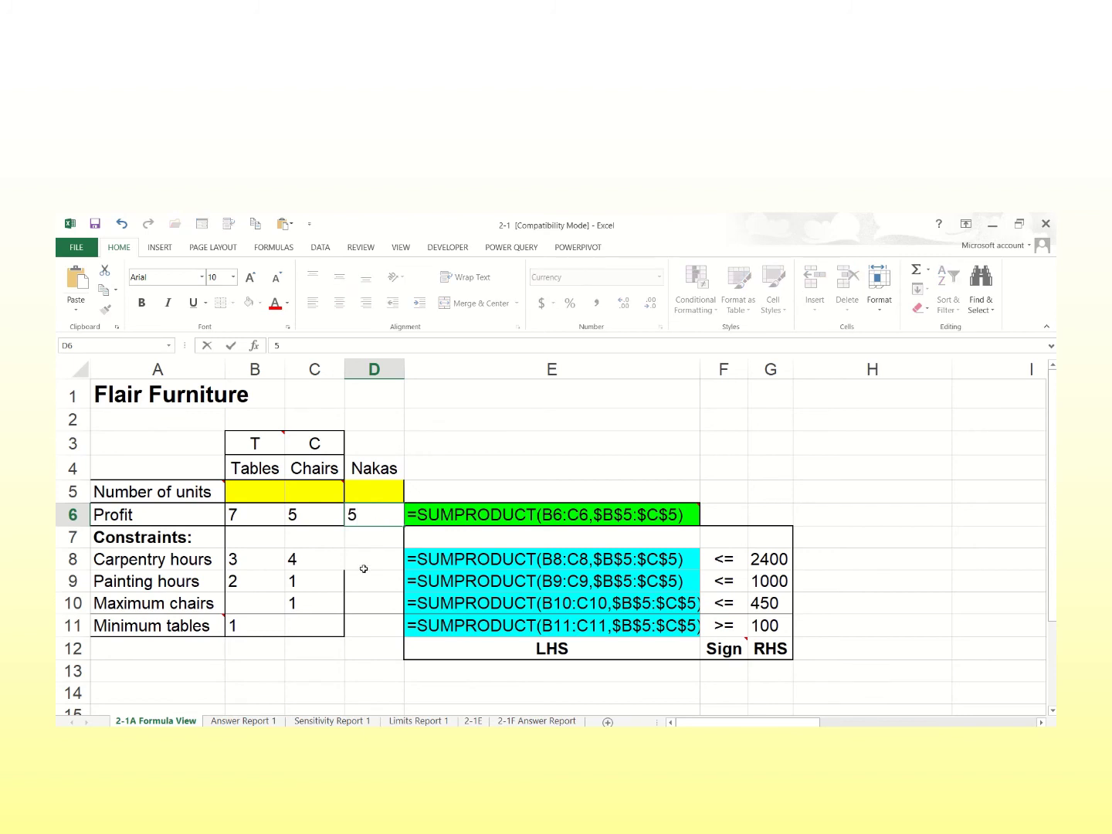
Enter 3 carpentry hours in D8 and 1 painting hour in D9 for the Nakas product.
click(364, 569)
mouse_move(720, 647)
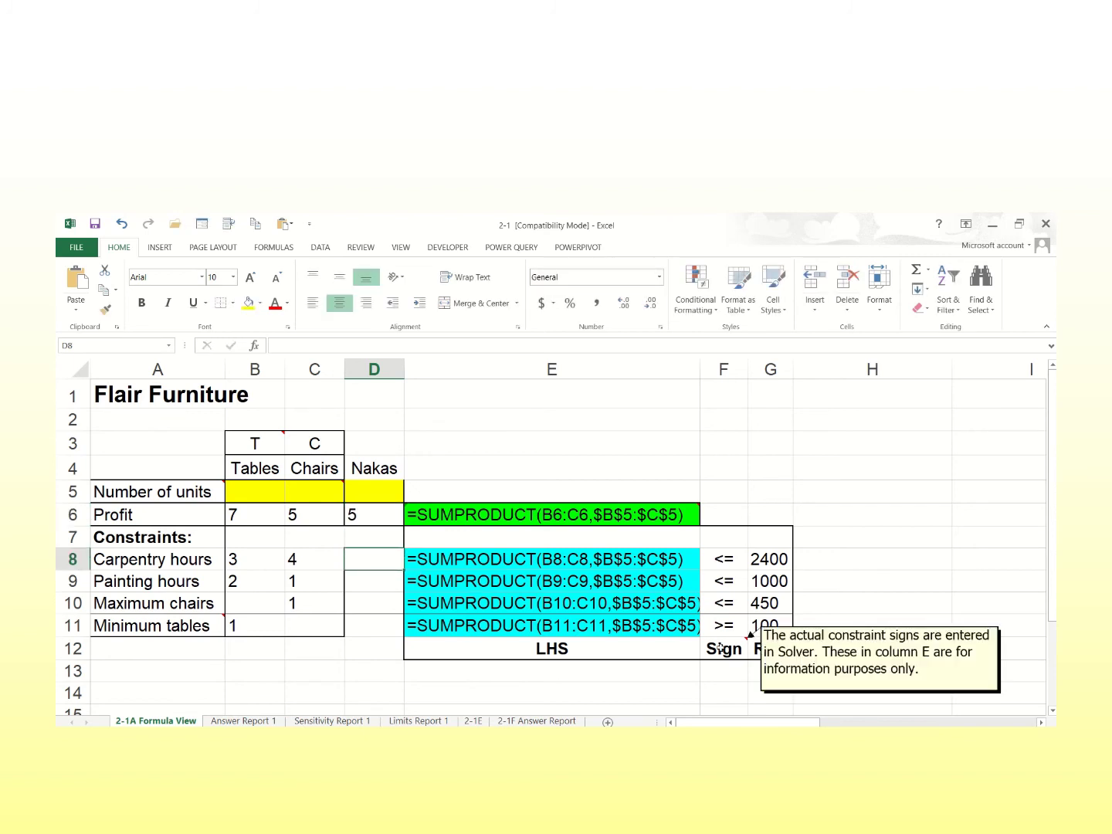
text(2)
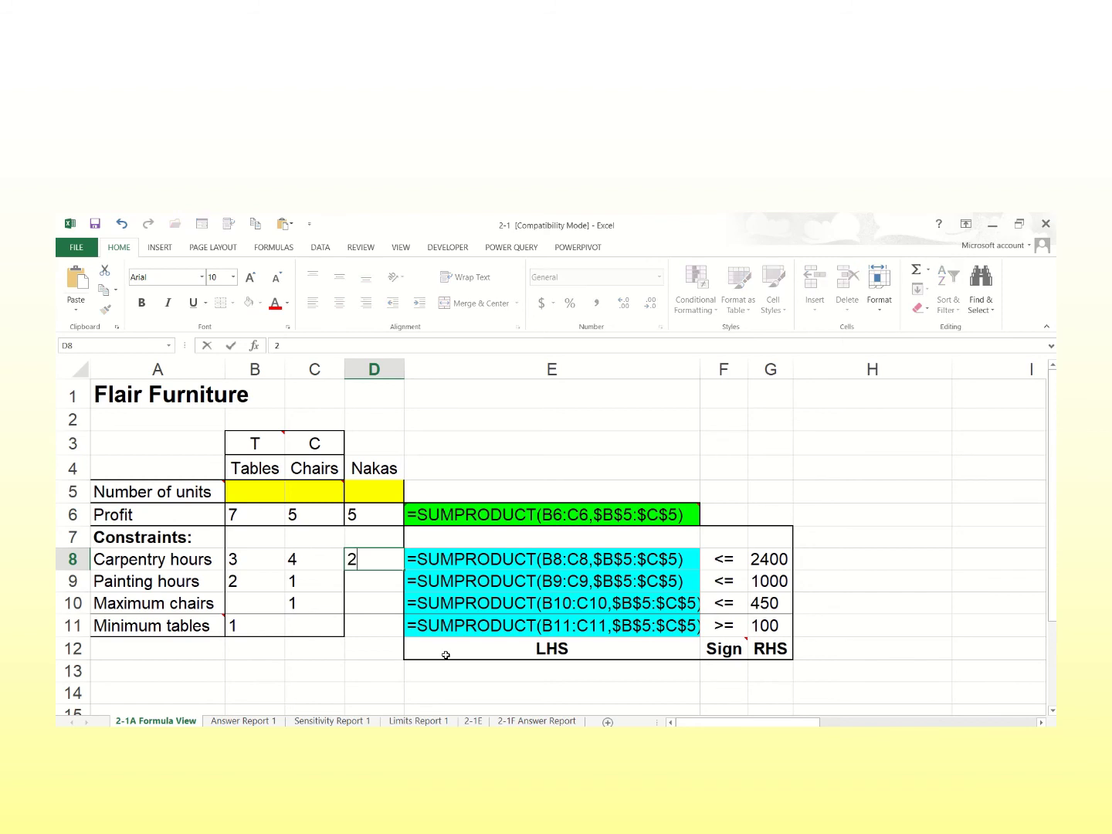
click(371, 583)
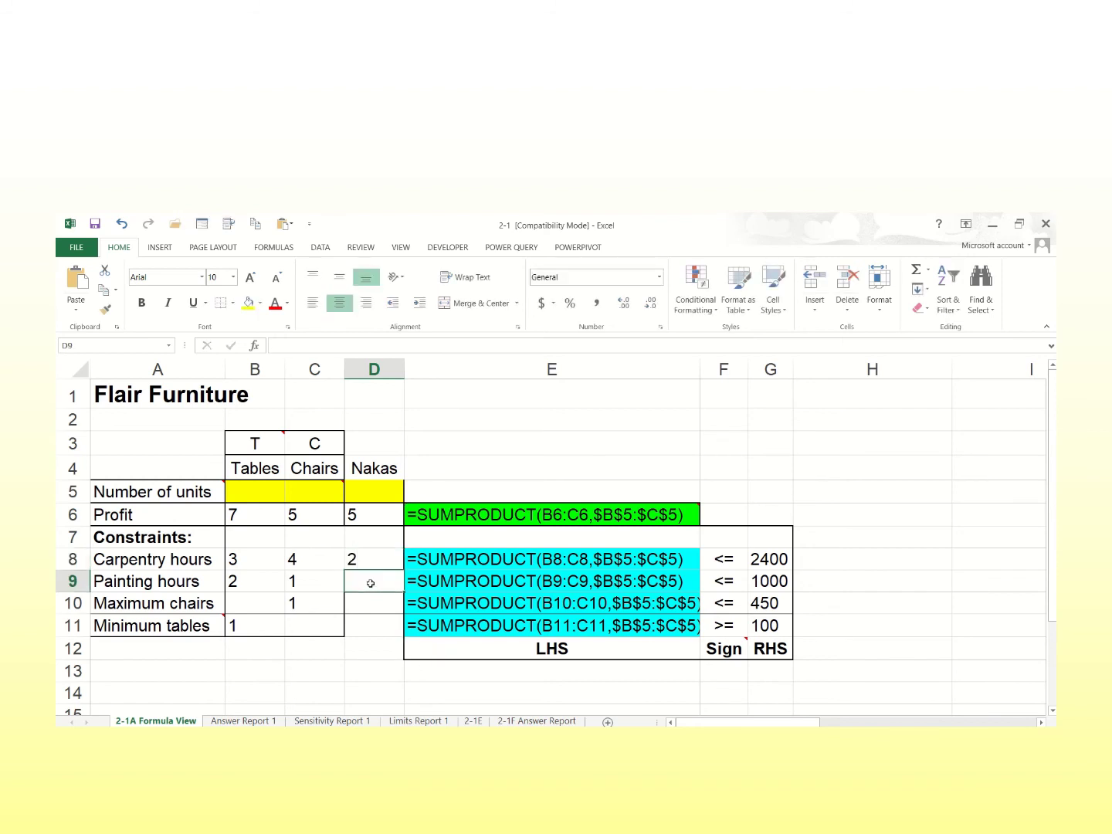
click(372, 561)
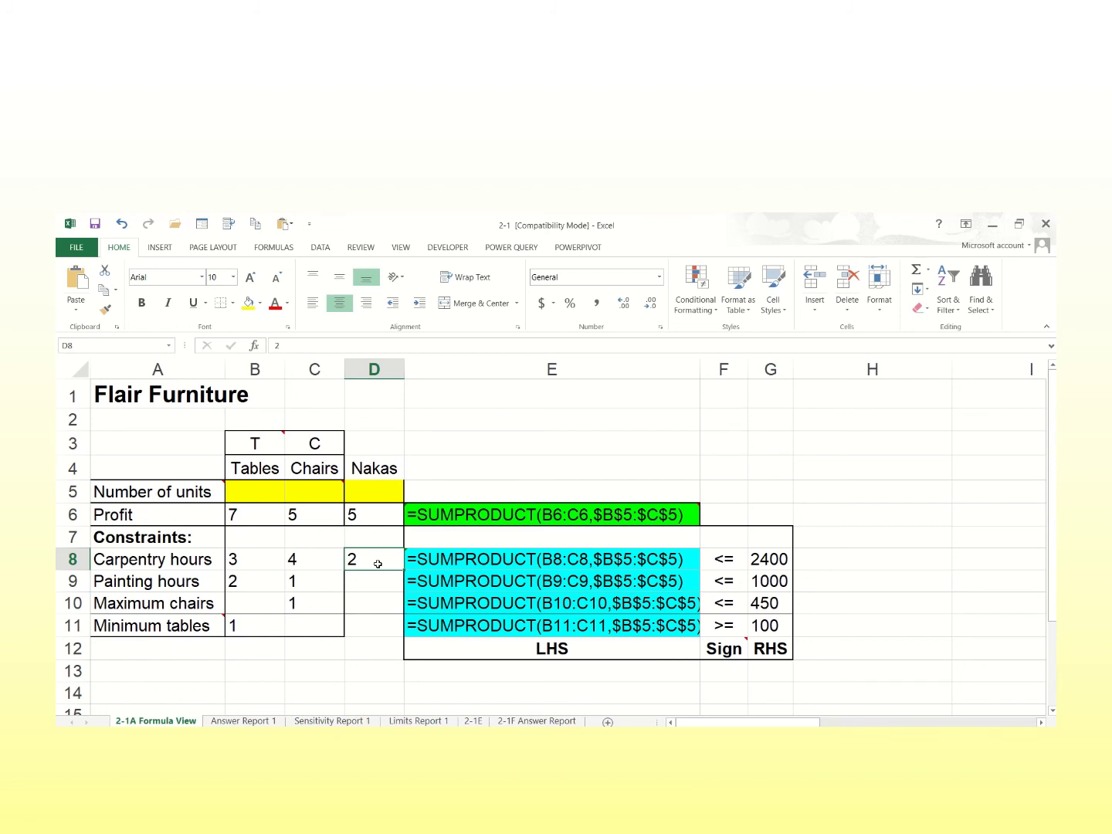
text(3)
click(362, 581)
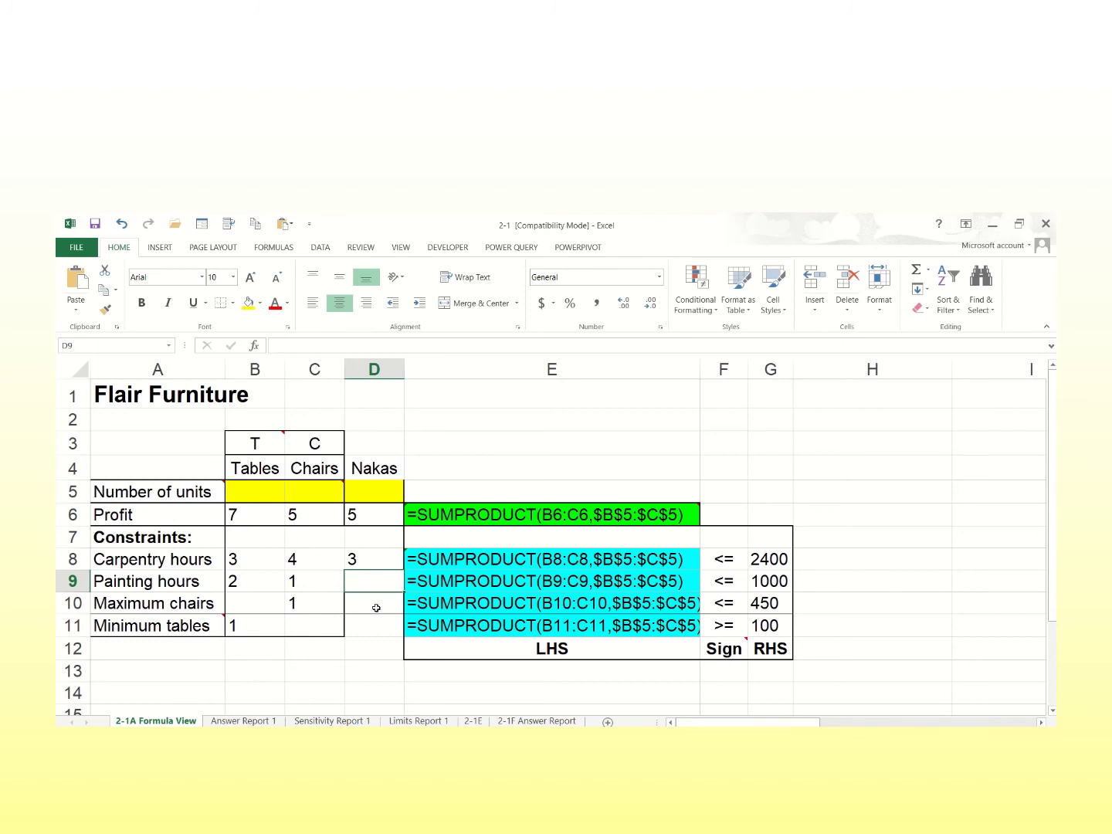
text(1)
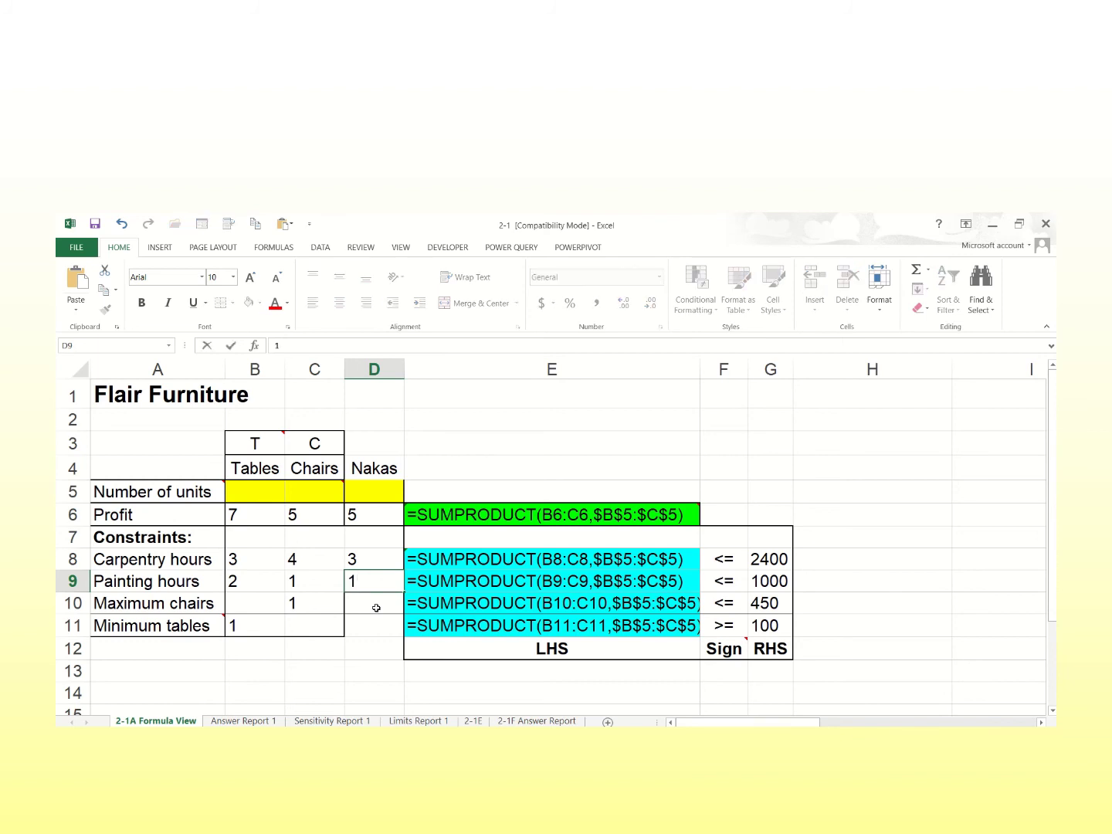
click(376, 608)
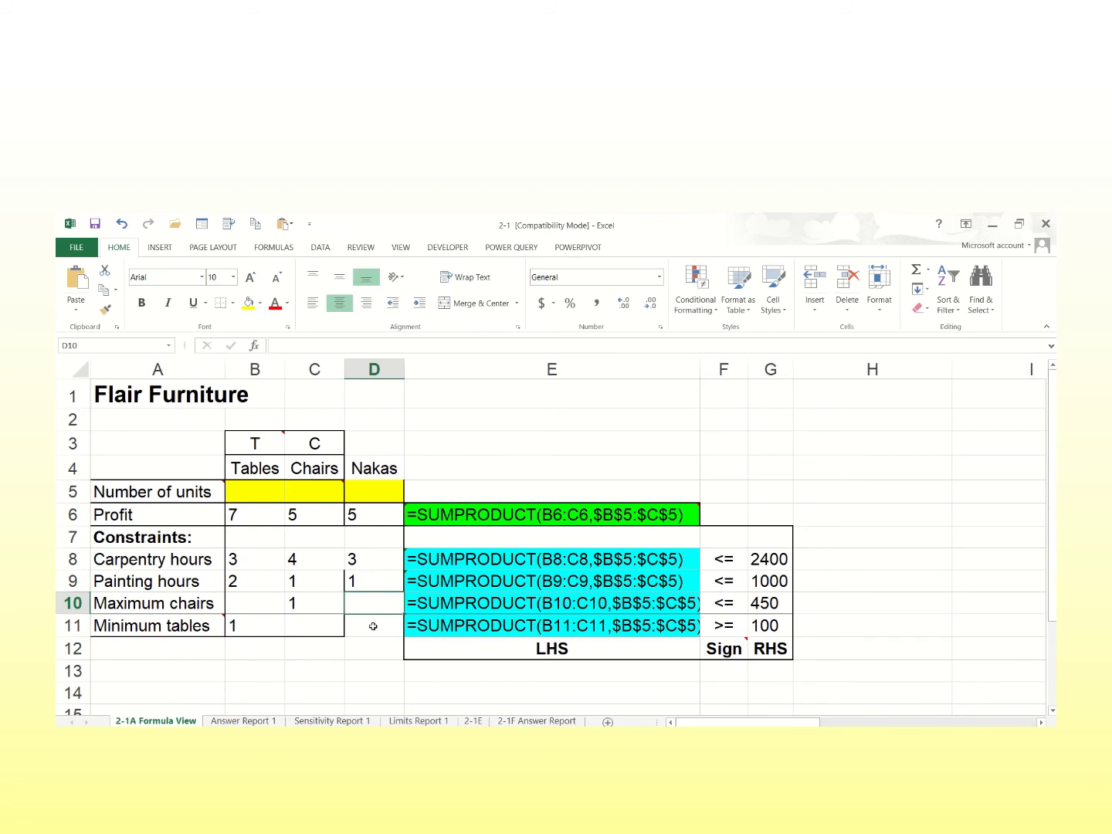
click(374, 626)
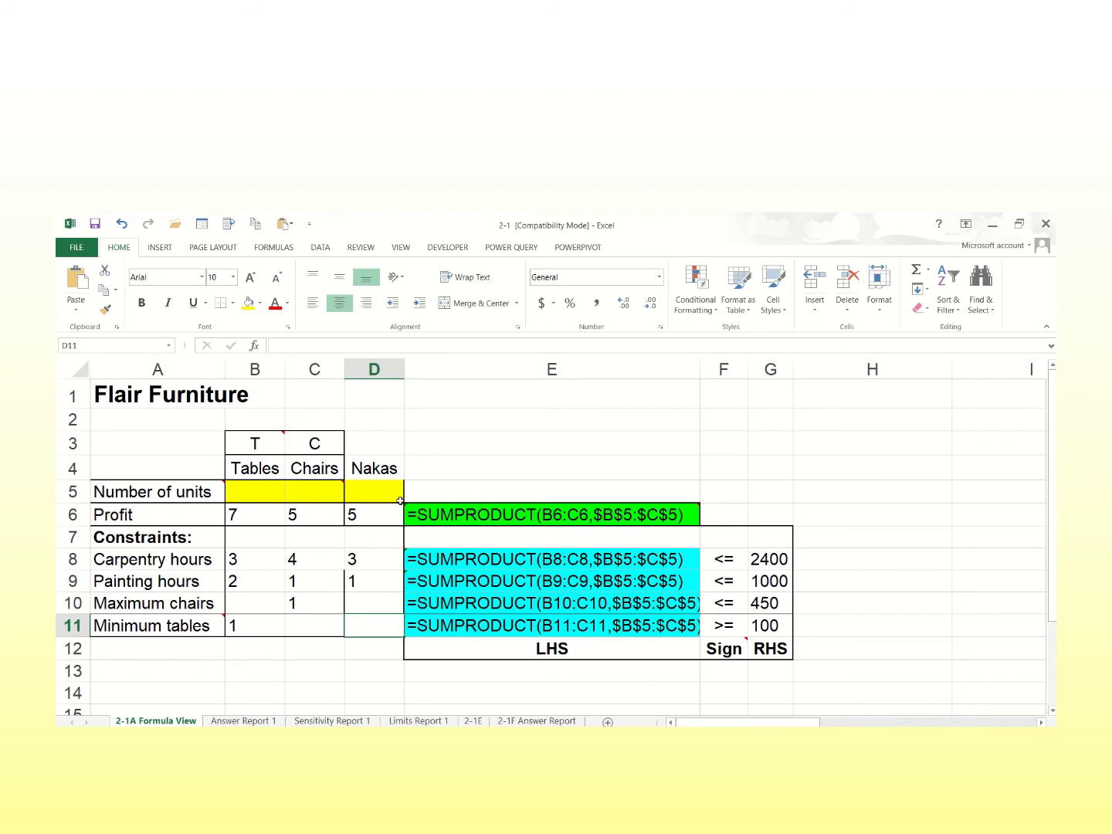
Extend the profit formula in E6 to include Nakas, making it =SUMPRODUCT(B6:D6,$B$5:$D$5).
click(477, 518)
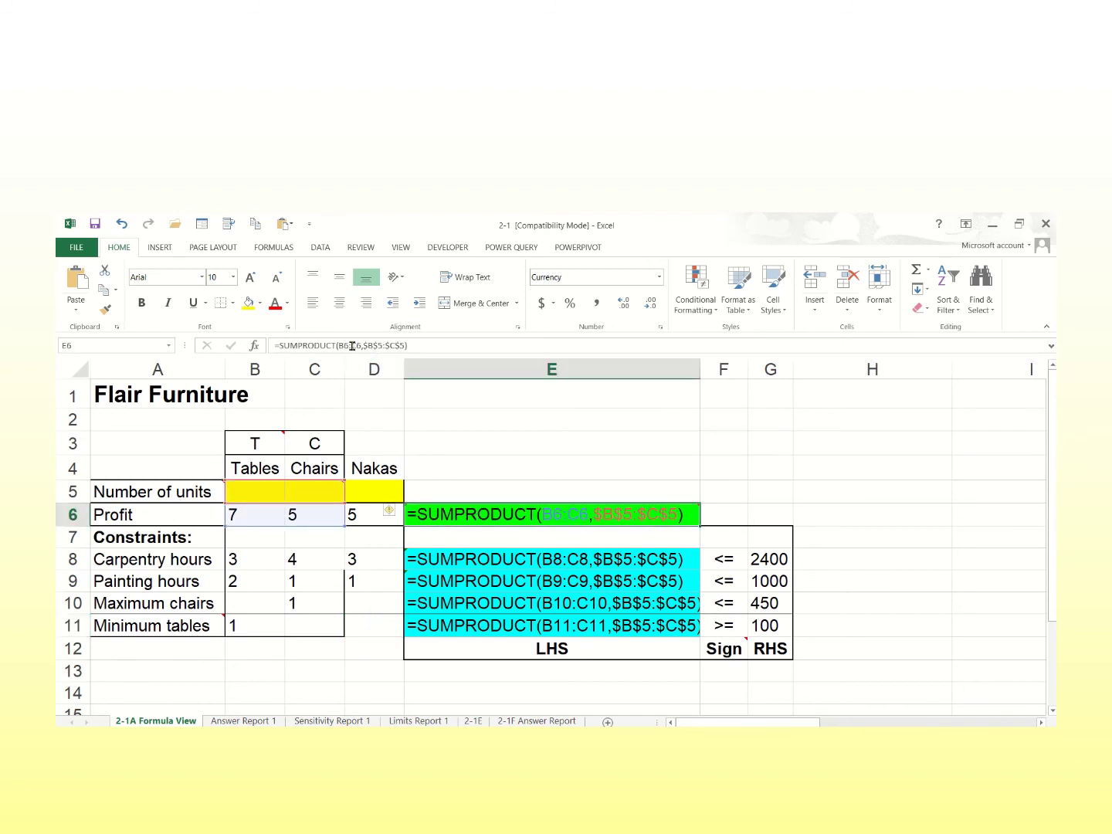
click(352, 345)
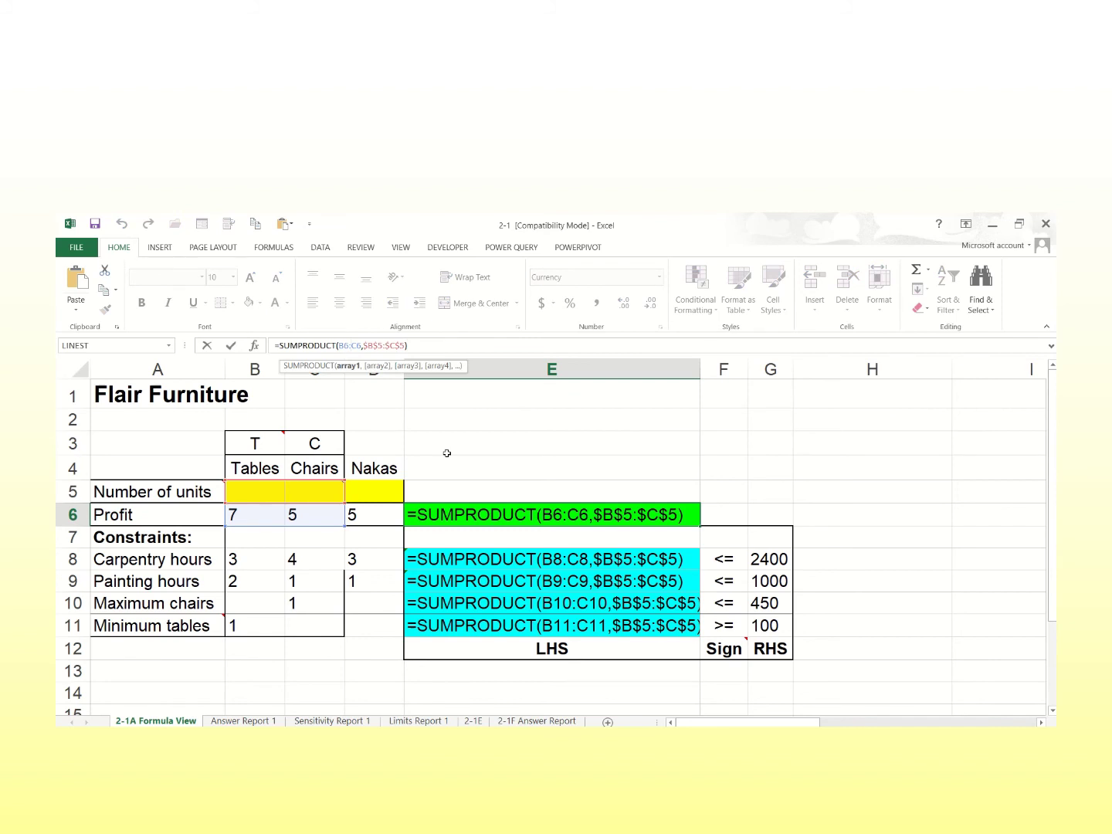
key(BackSpace)
key(BackSpace)
text(d6)
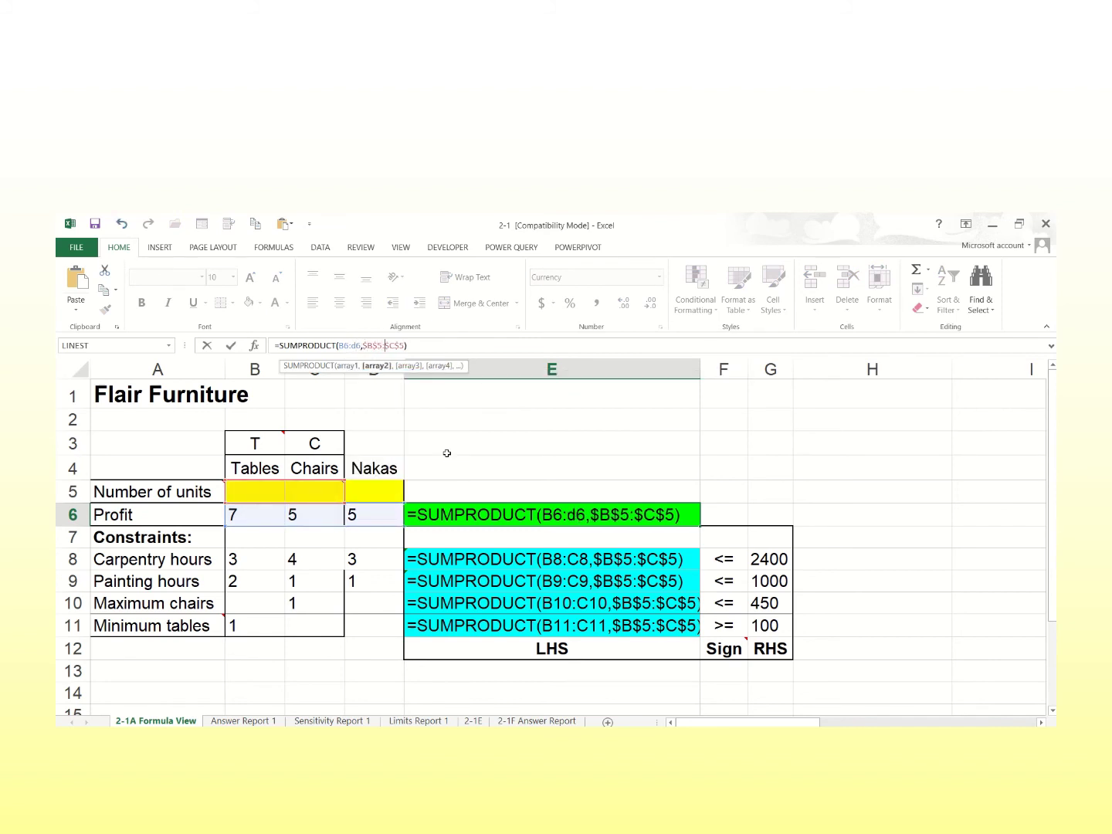
key(Delete)
text(d)
key(Return)
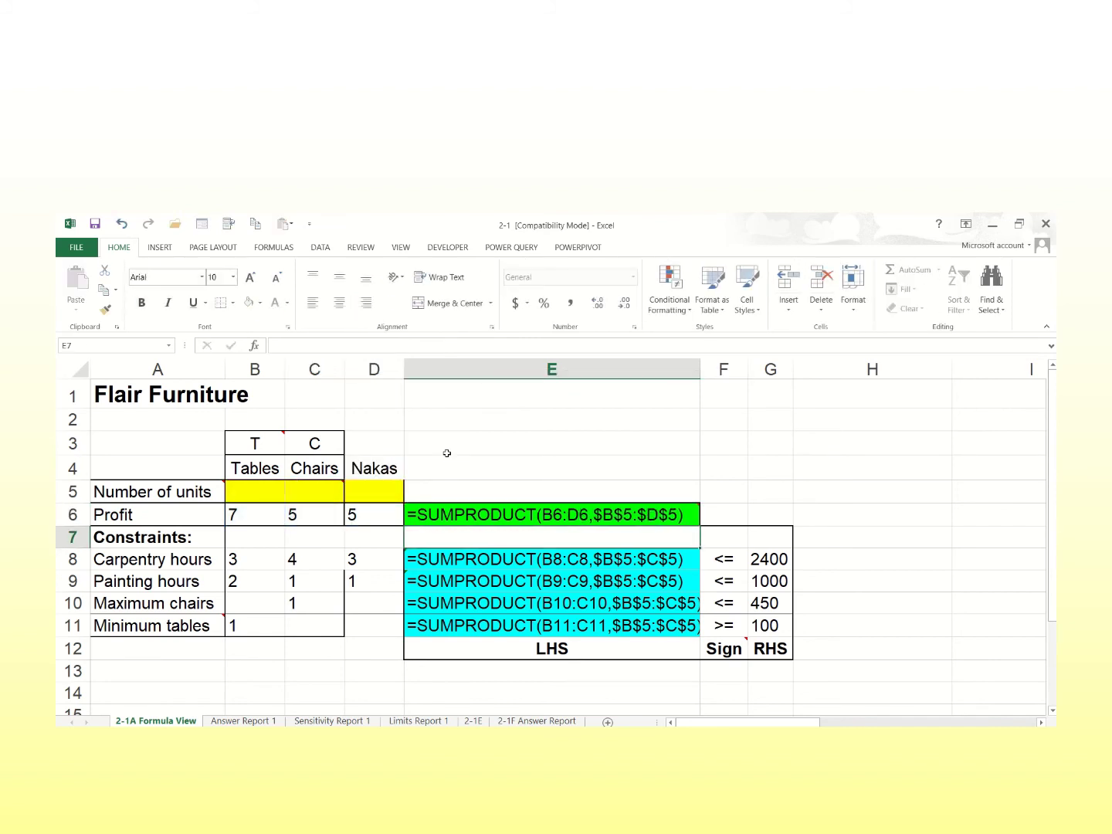
Try to copy the profit formula from E6 to the constraint formula cells E8:E11.
double_click(606, 505)
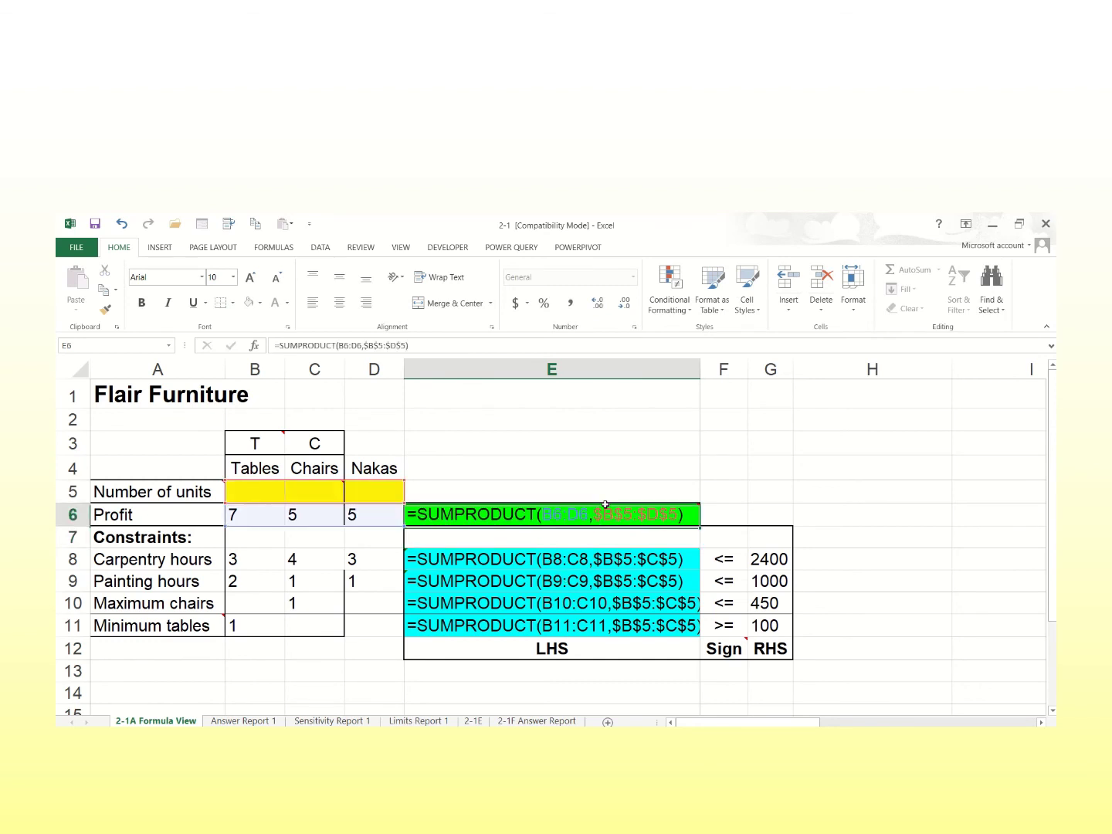
double_click(618, 562)
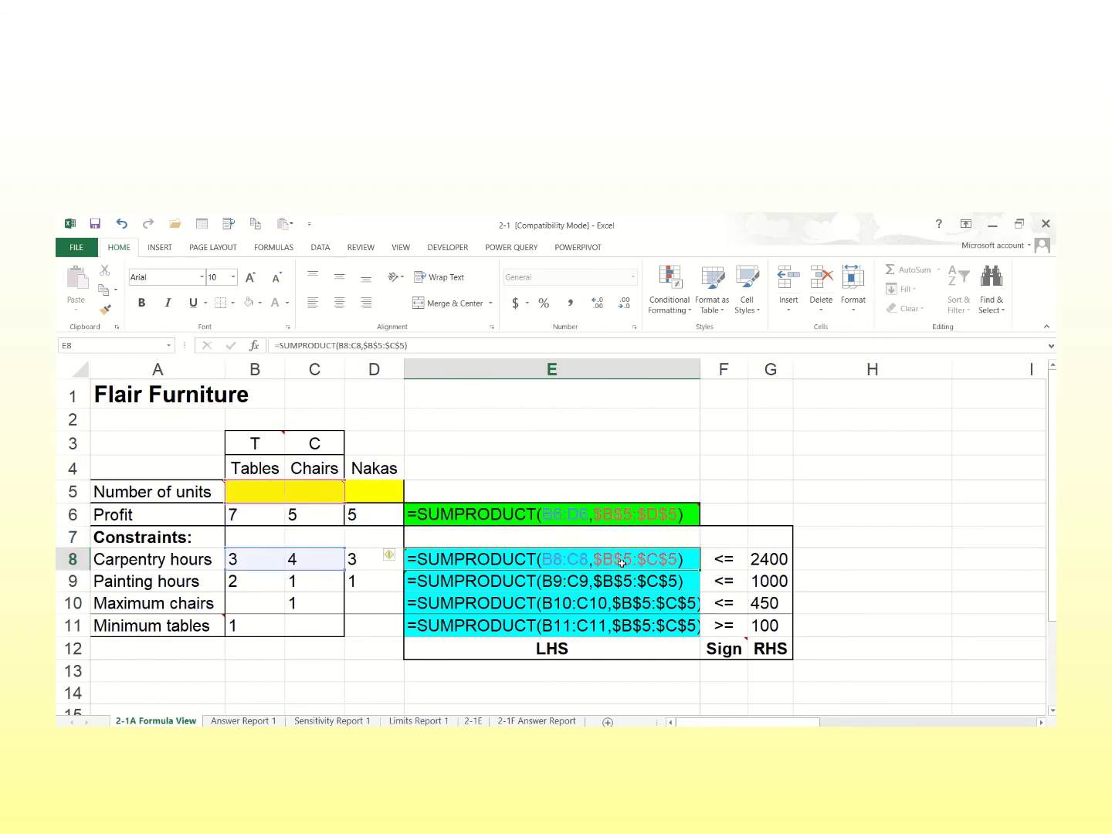
shift+click(614, 623)
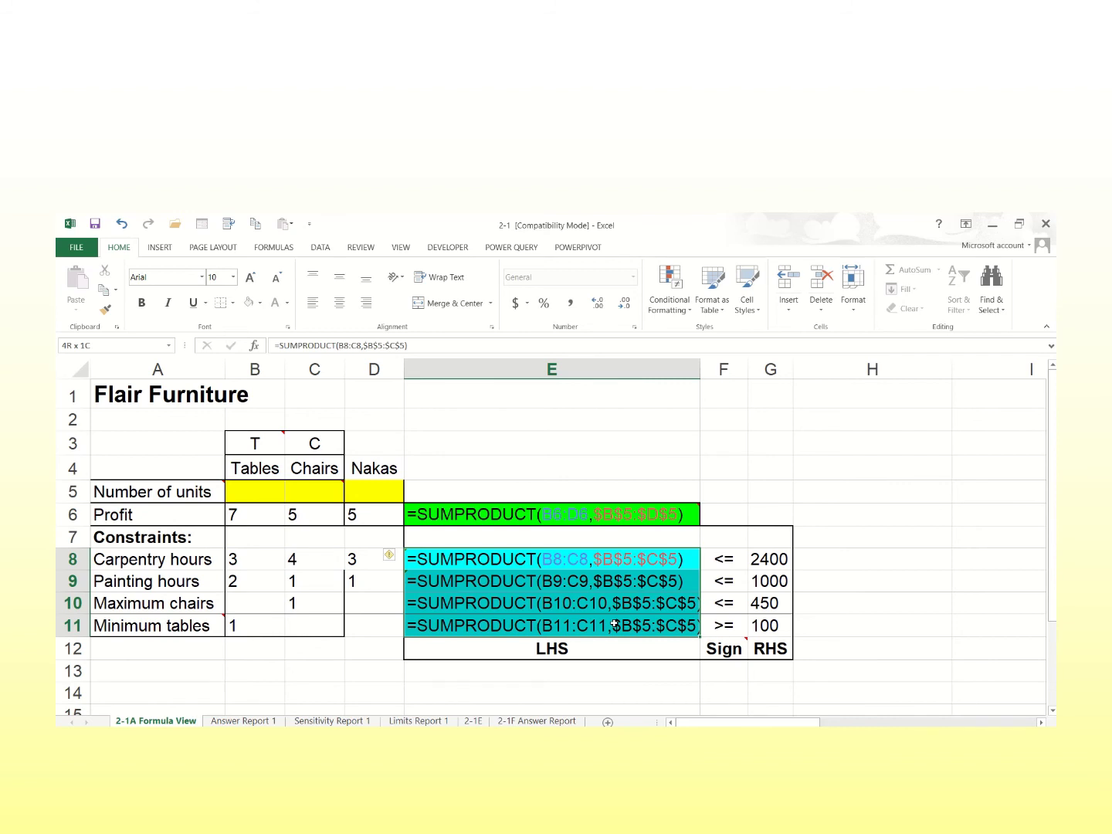
right_click(566, 561)
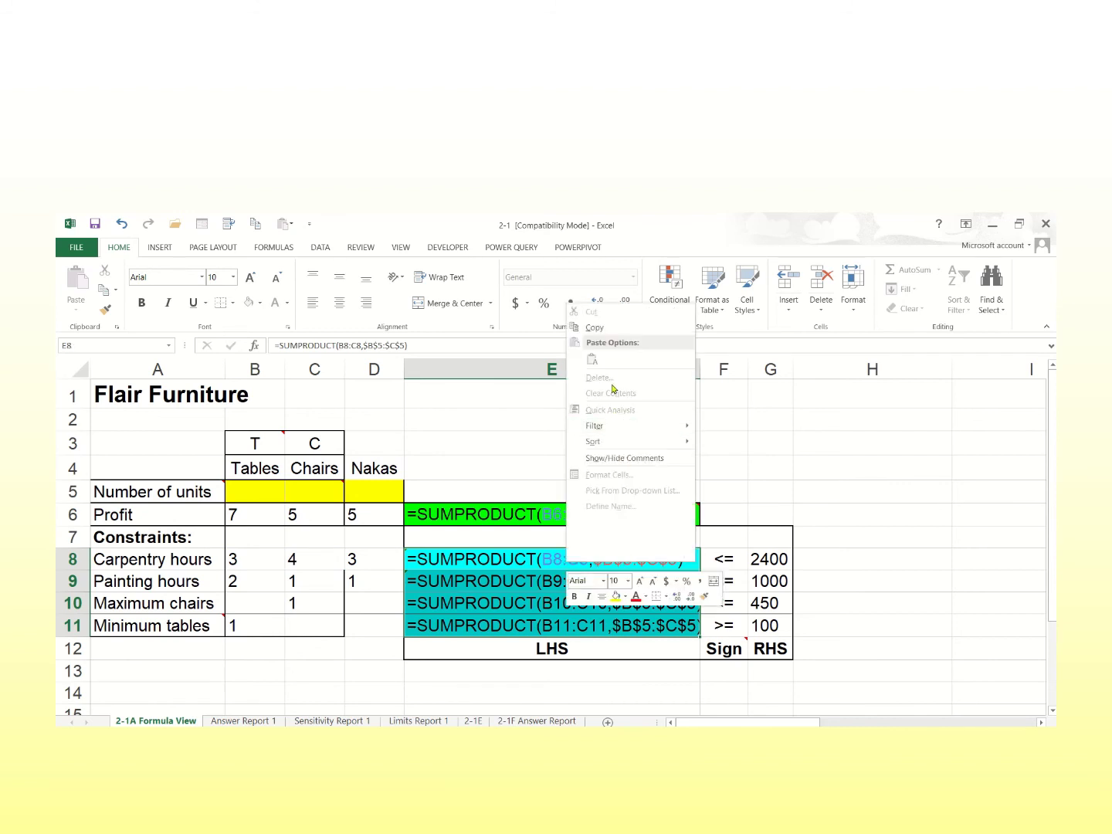
click(462, 518)
double_click(461, 515)
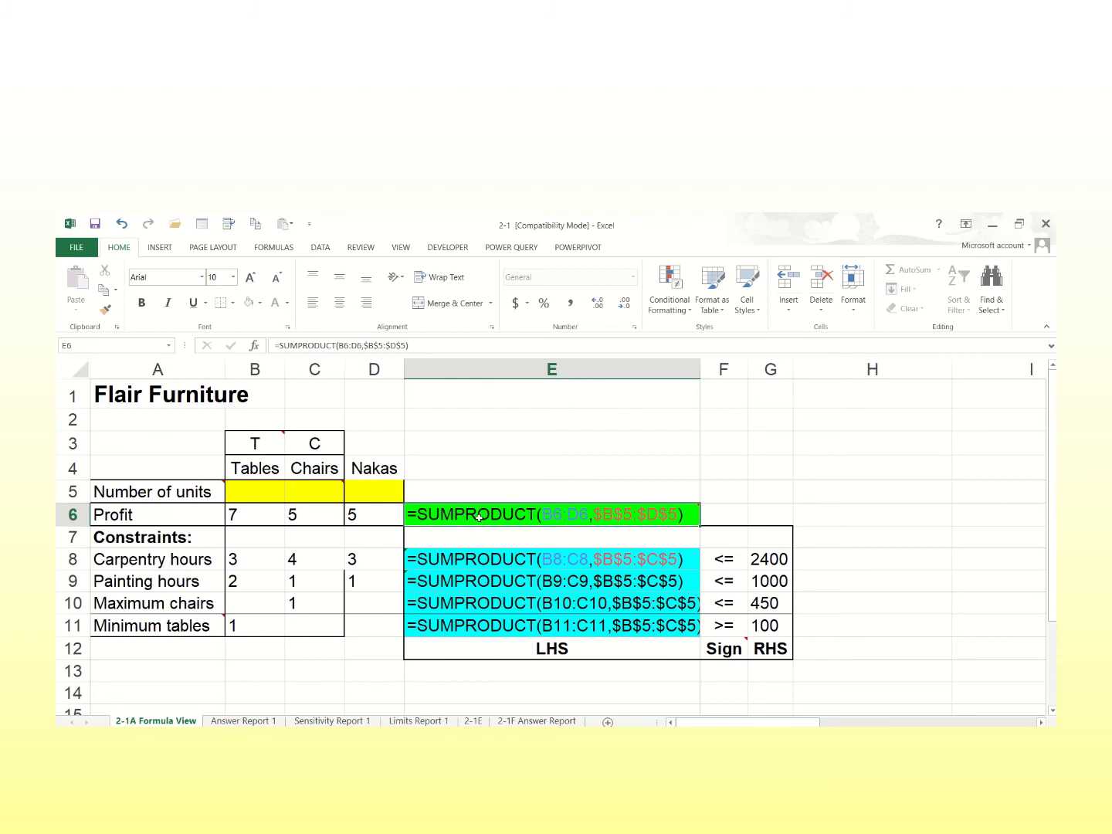
right_click(478, 518)
click(533, 253)
drag(524, 558, 526, 624)
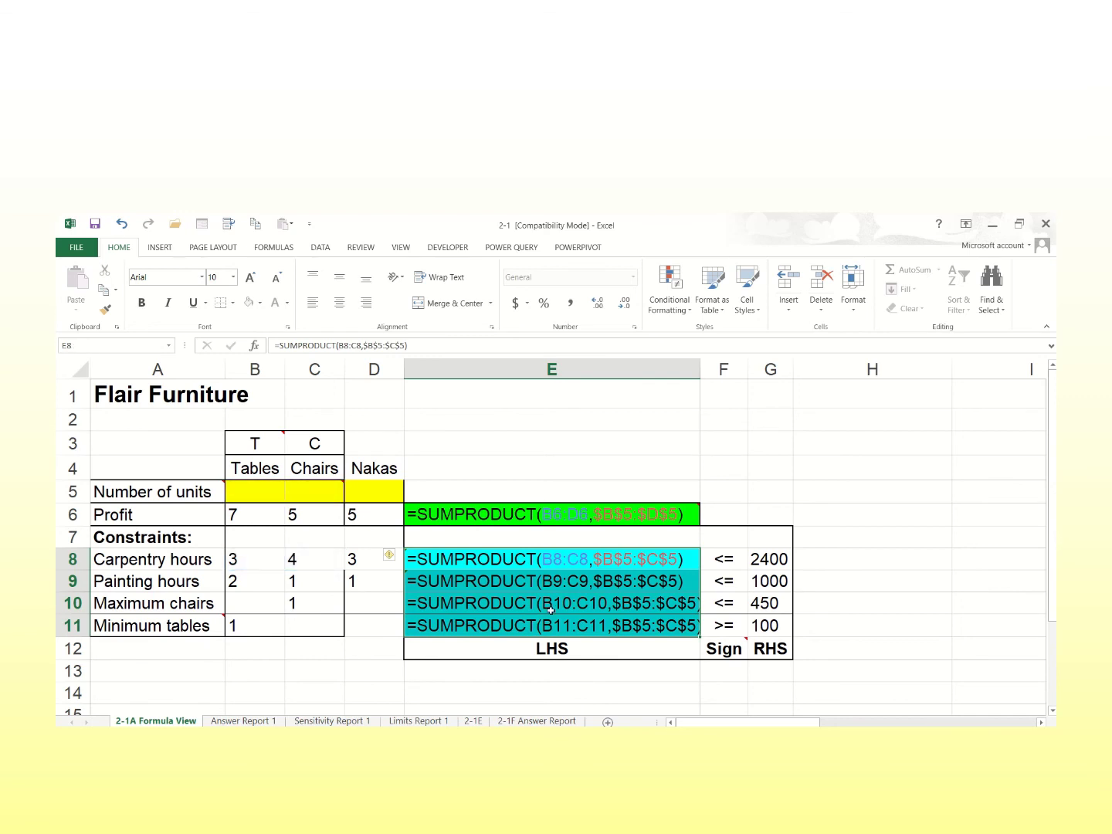
click(566, 514)
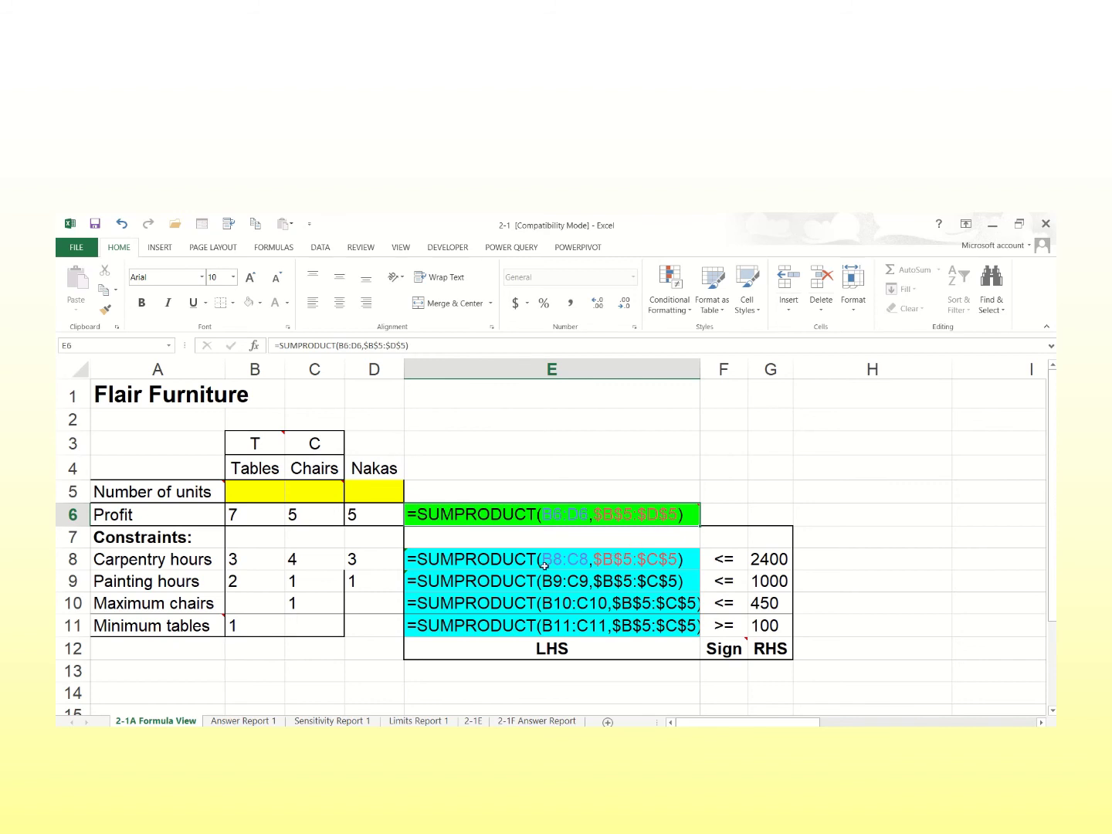
drag(545, 567, 551, 621)
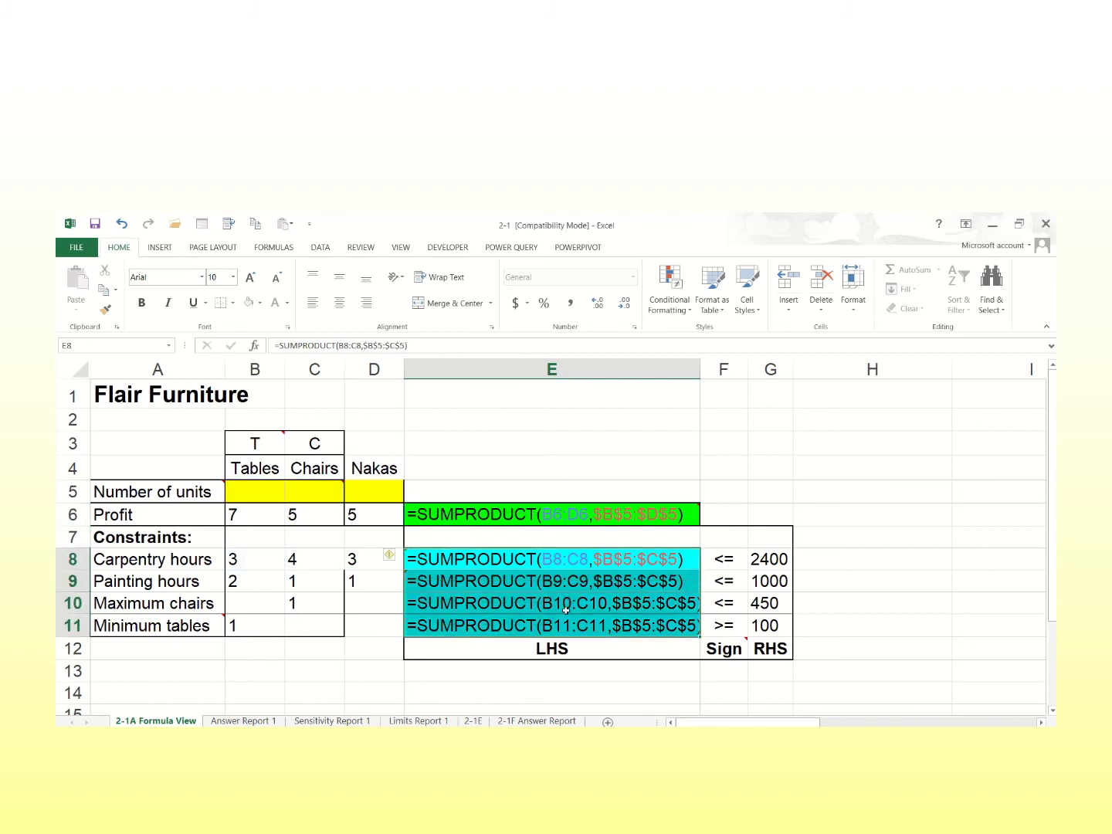
click(400, 251)
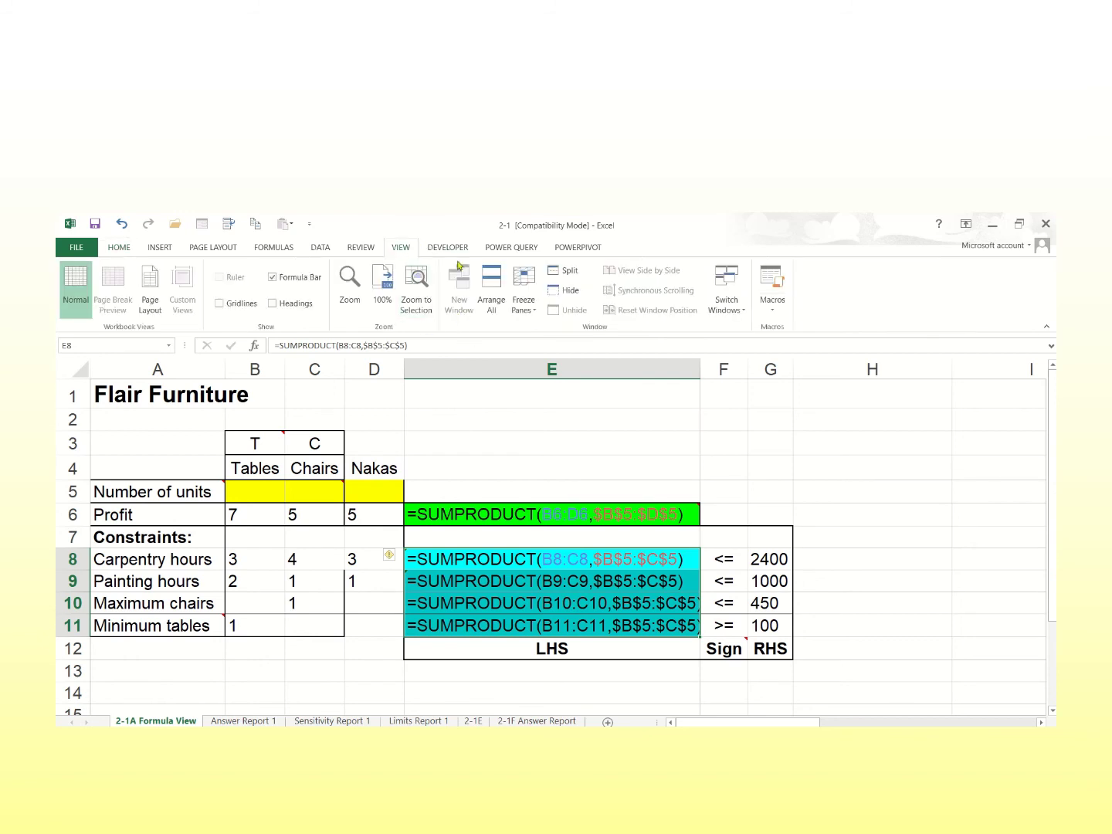
click(372, 251)
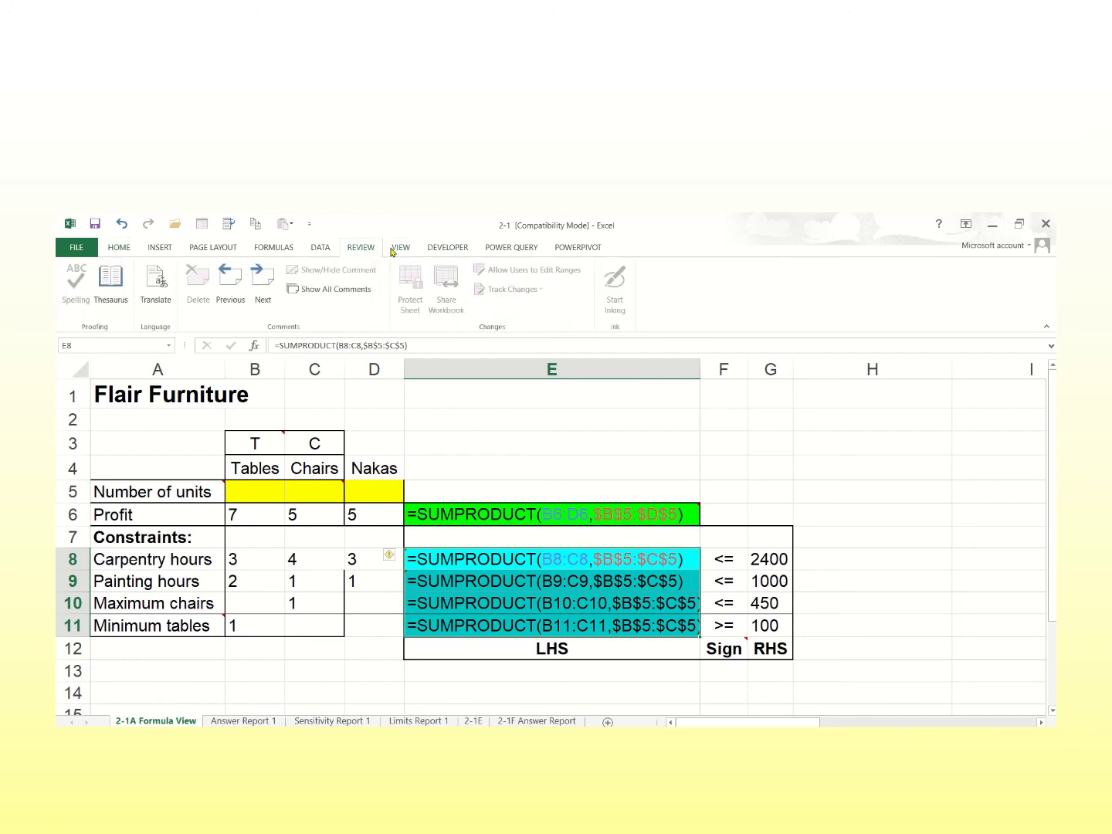
click(393, 251)
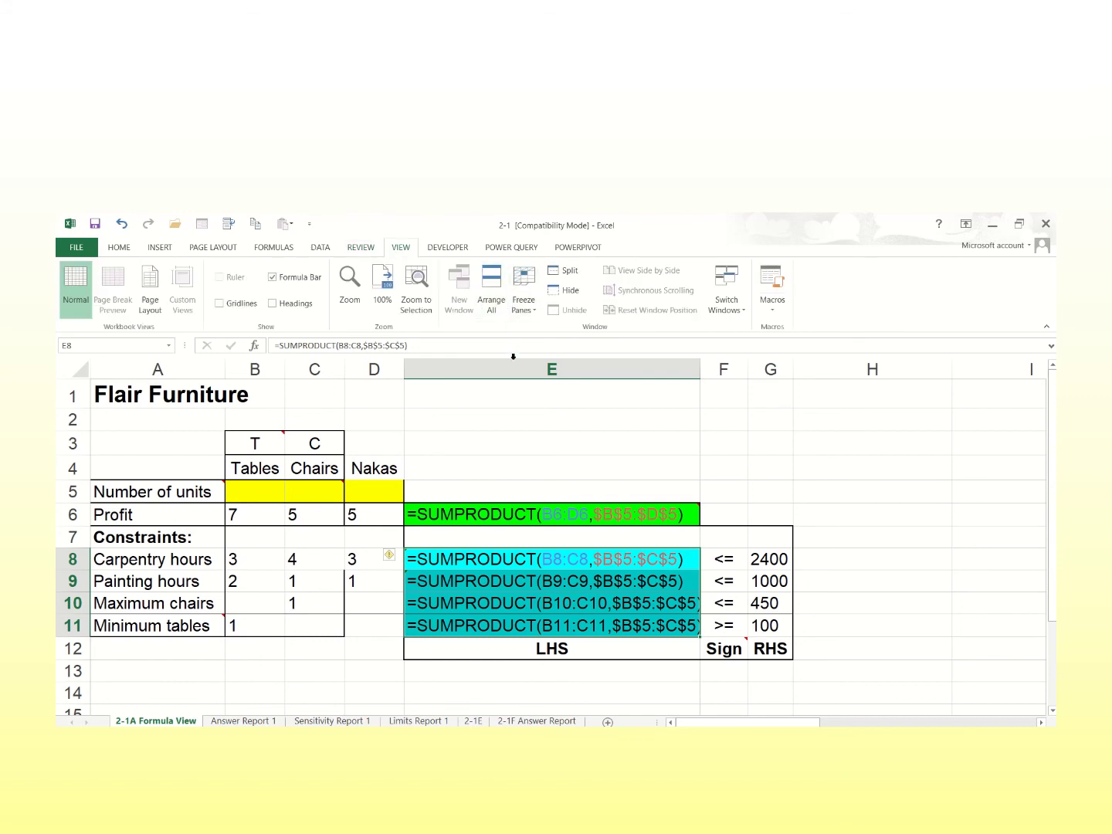
click(553, 559)
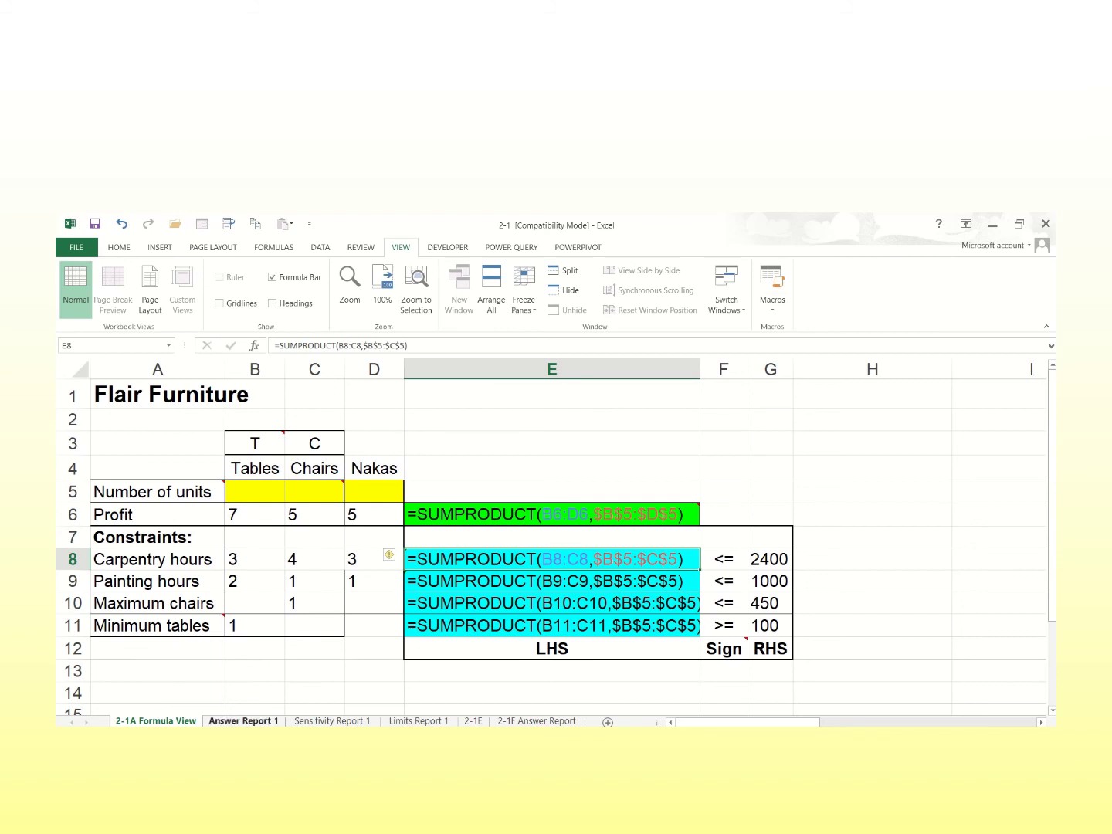
On the 2-1E sheet, insert a new column between the Kursi column and the LHS column.
click(473, 721)
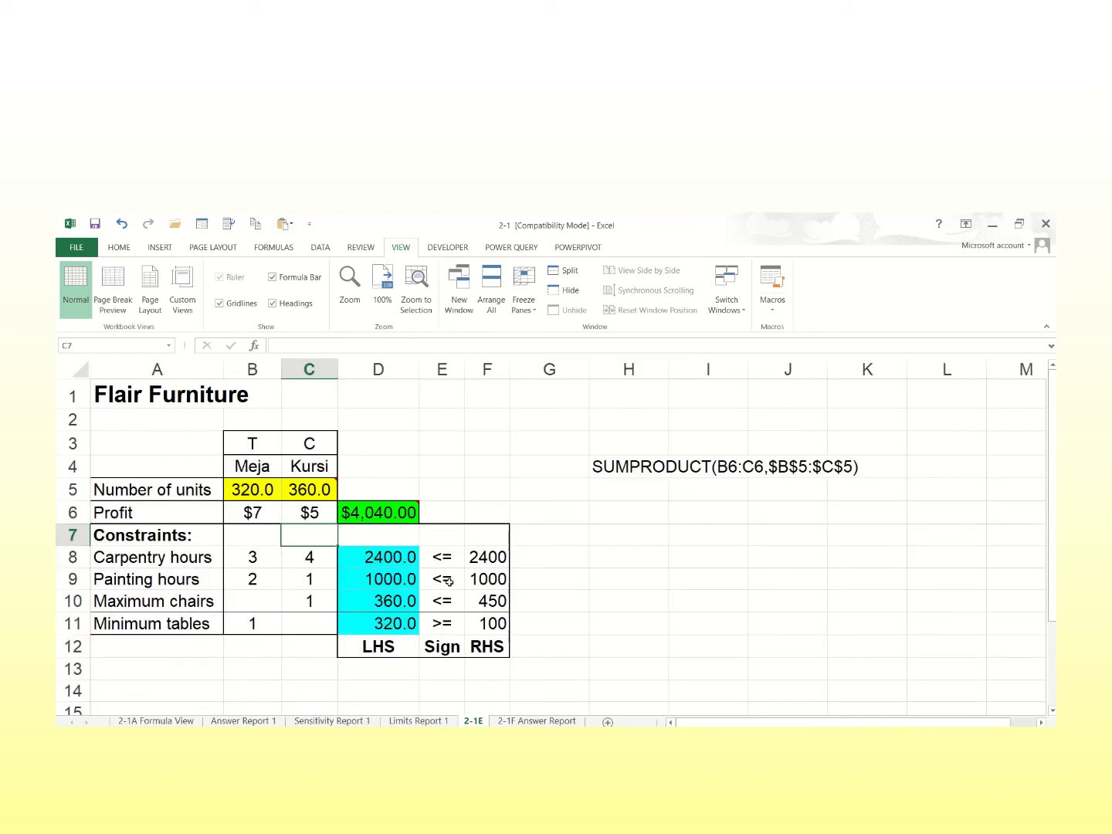
click(379, 369)
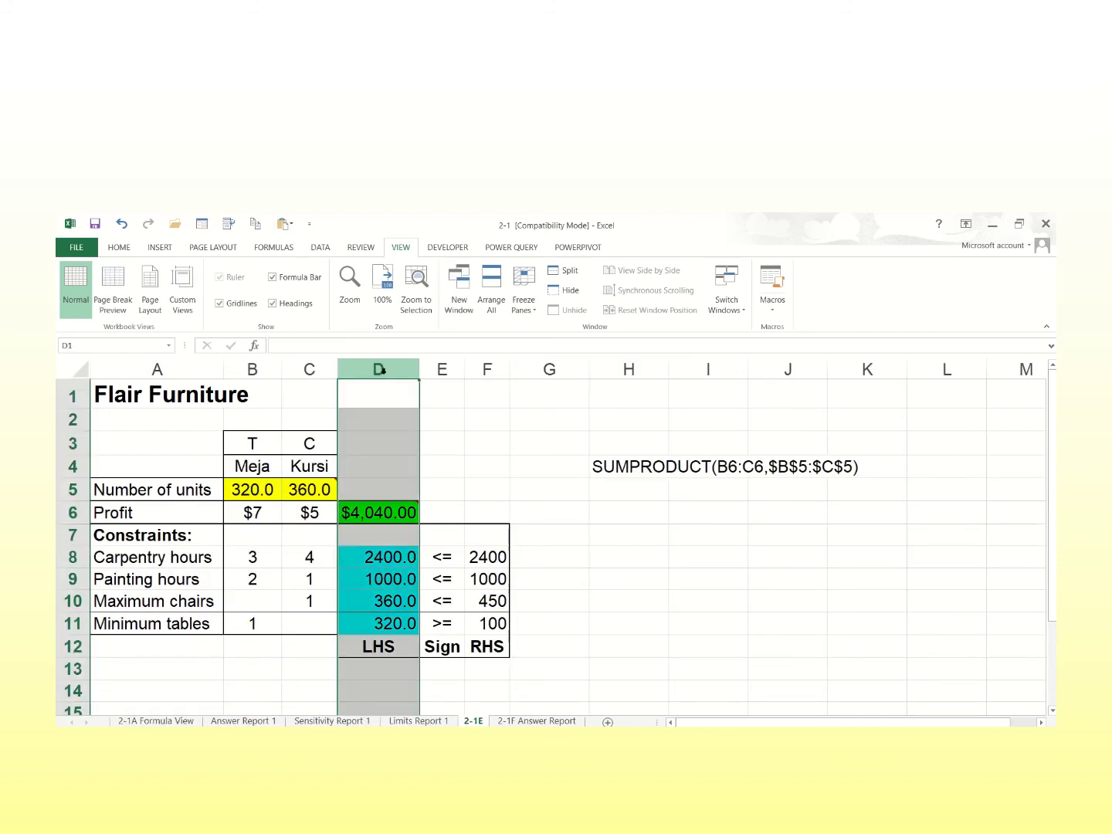
click(165, 246)
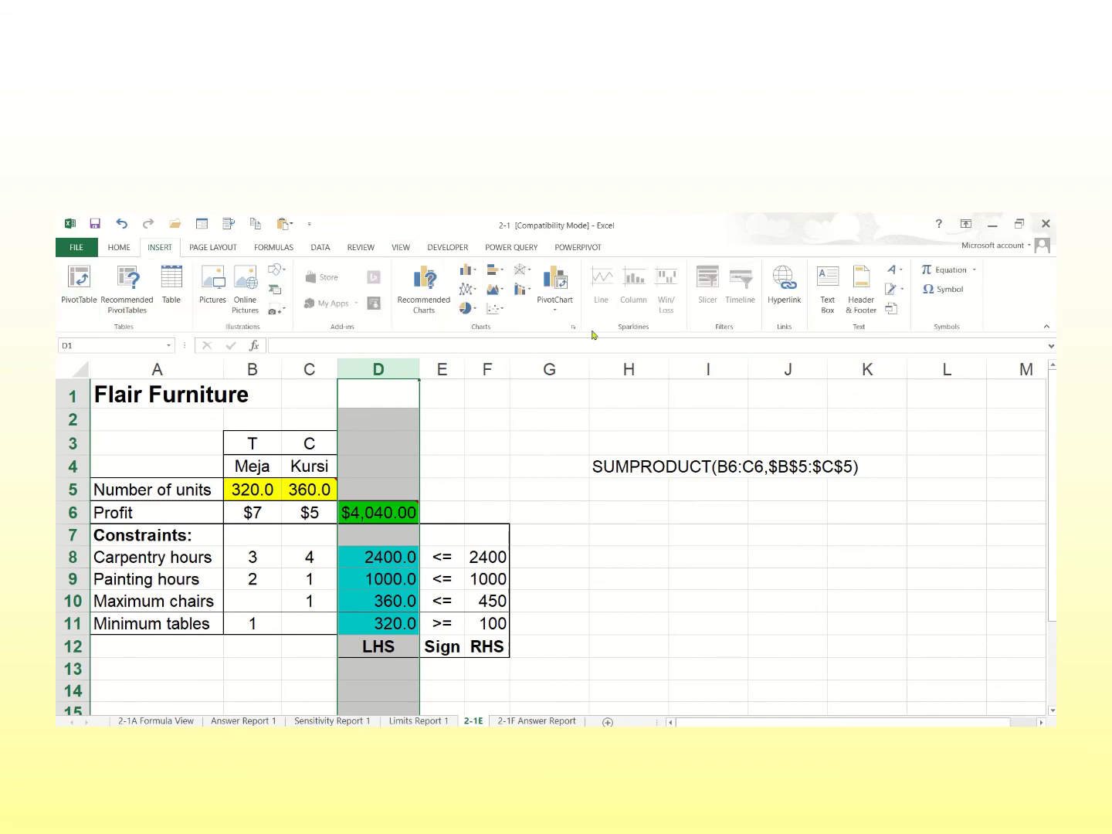
click(131, 248)
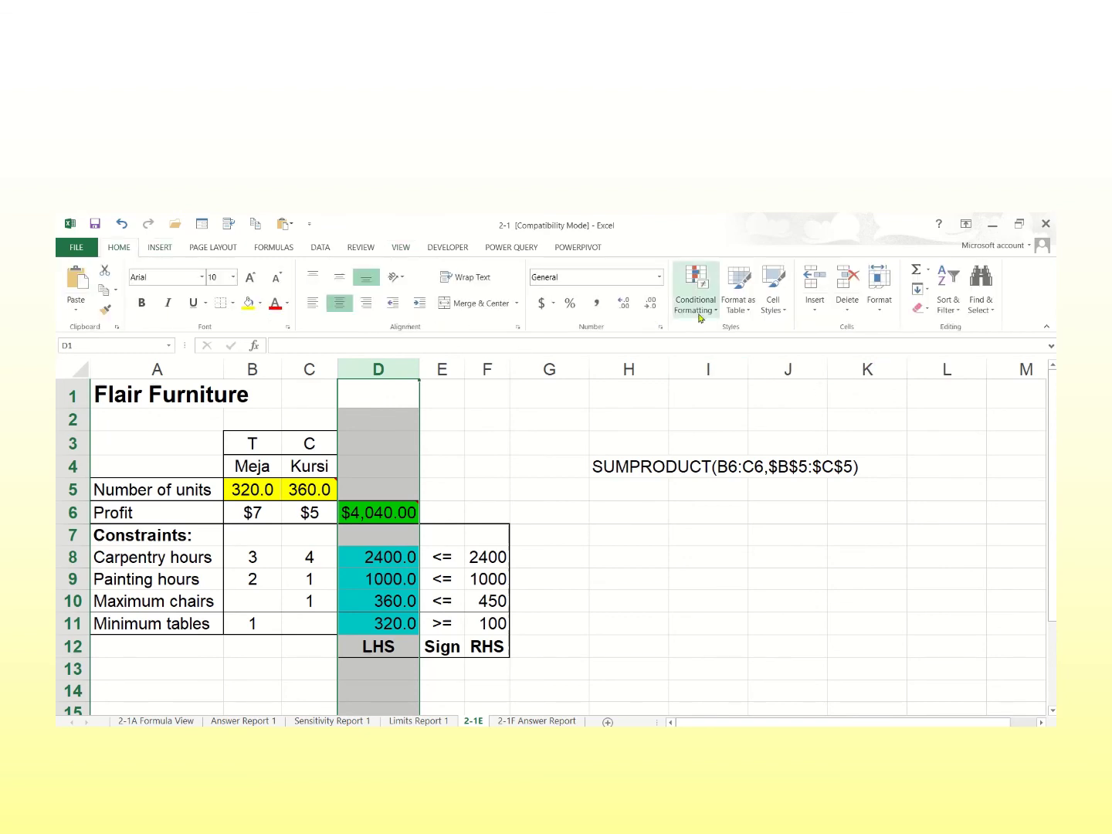
click(816, 276)
click(371, 554)
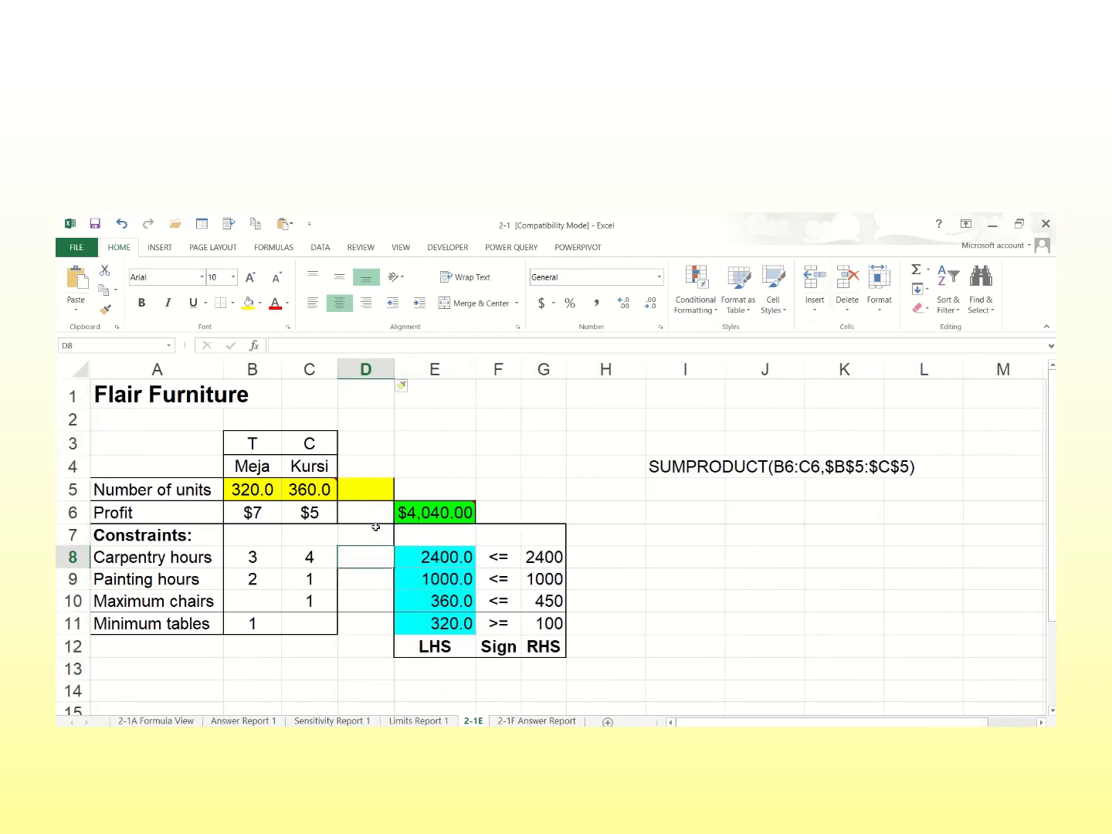
Copy the Kursi heading, number of units and profit cells C3:C6 into D3:D6 of the new column.
click(377, 475)
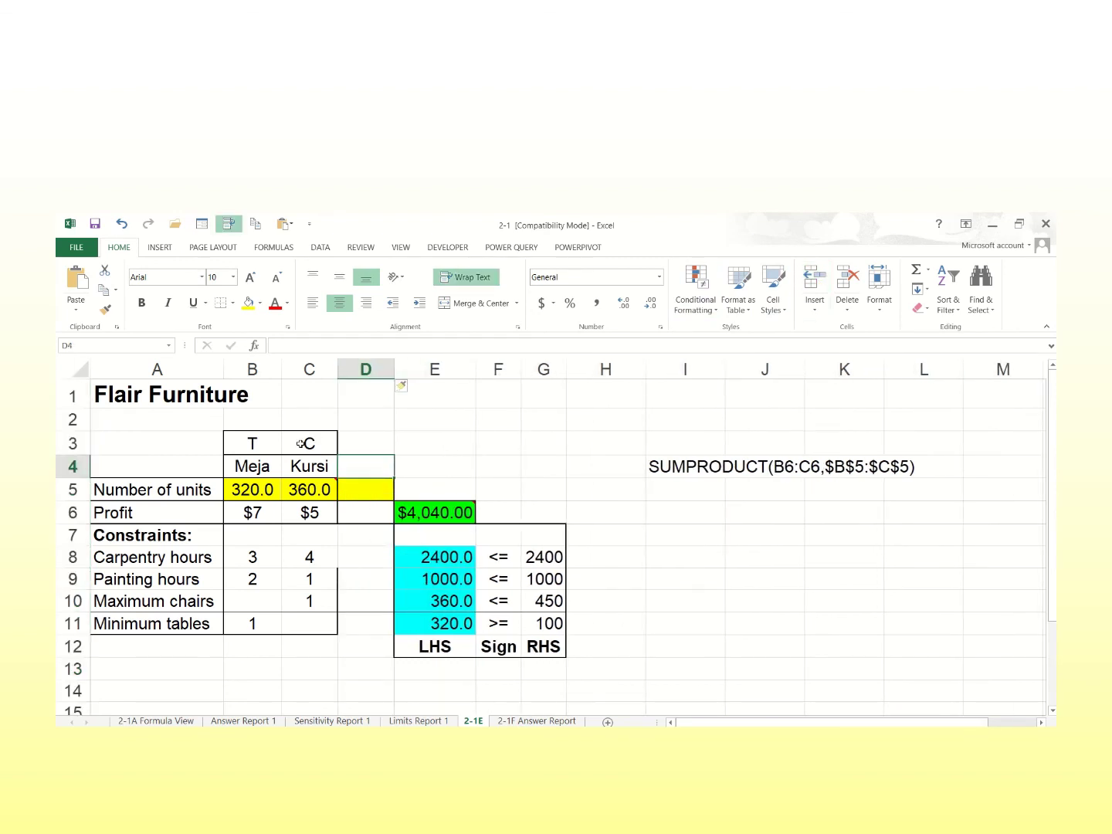
drag(302, 443, 302, 512)
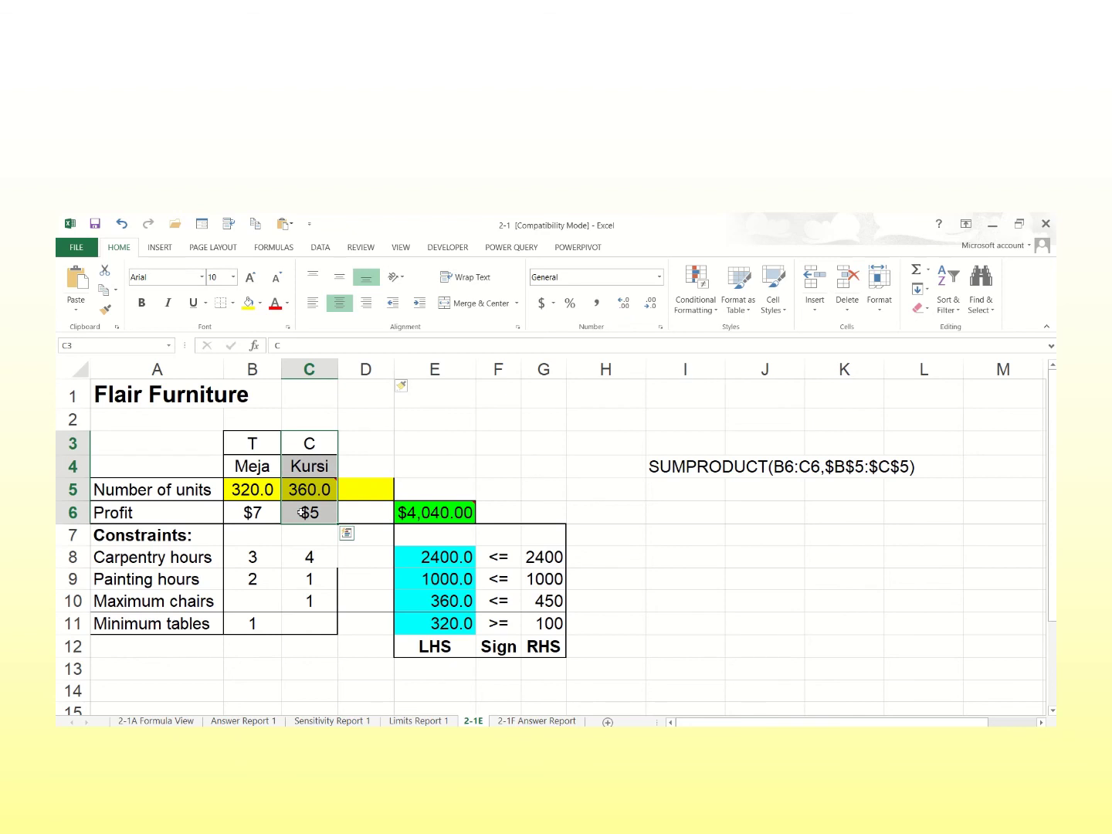
key(ctrl+c)
click(364, 552)
key(ctrl+v)
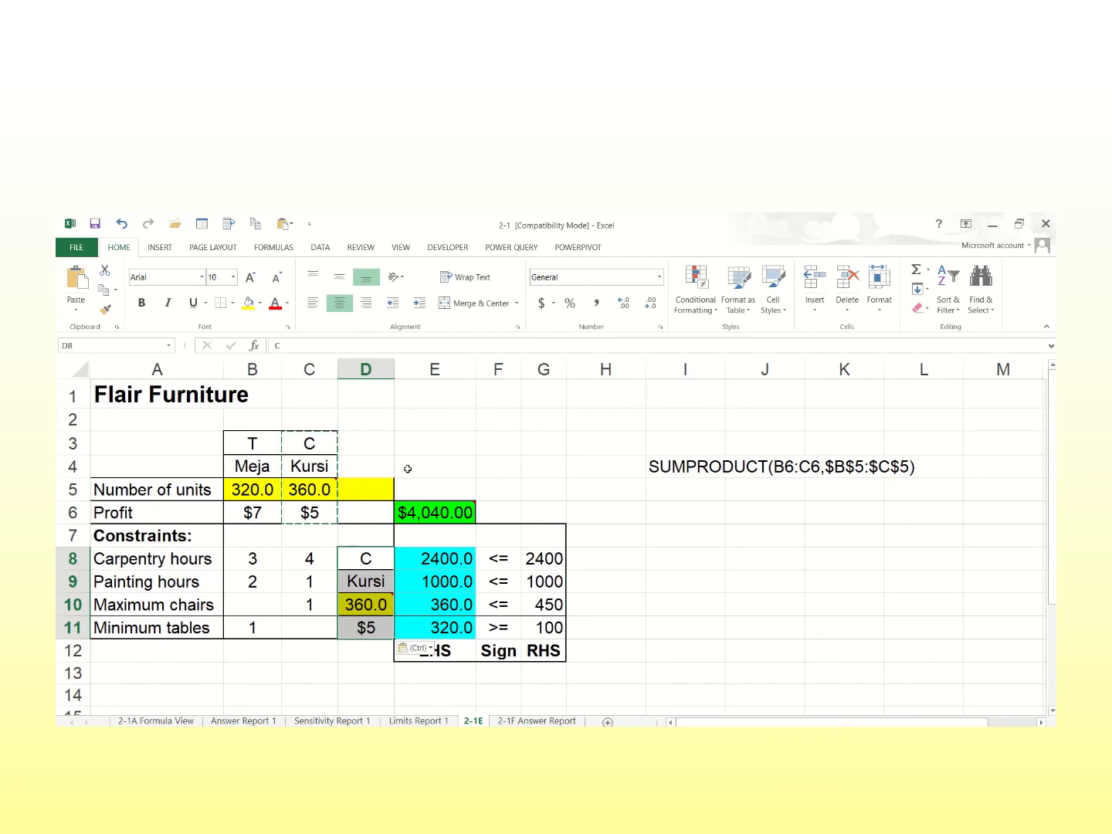
key(ctrl+z)
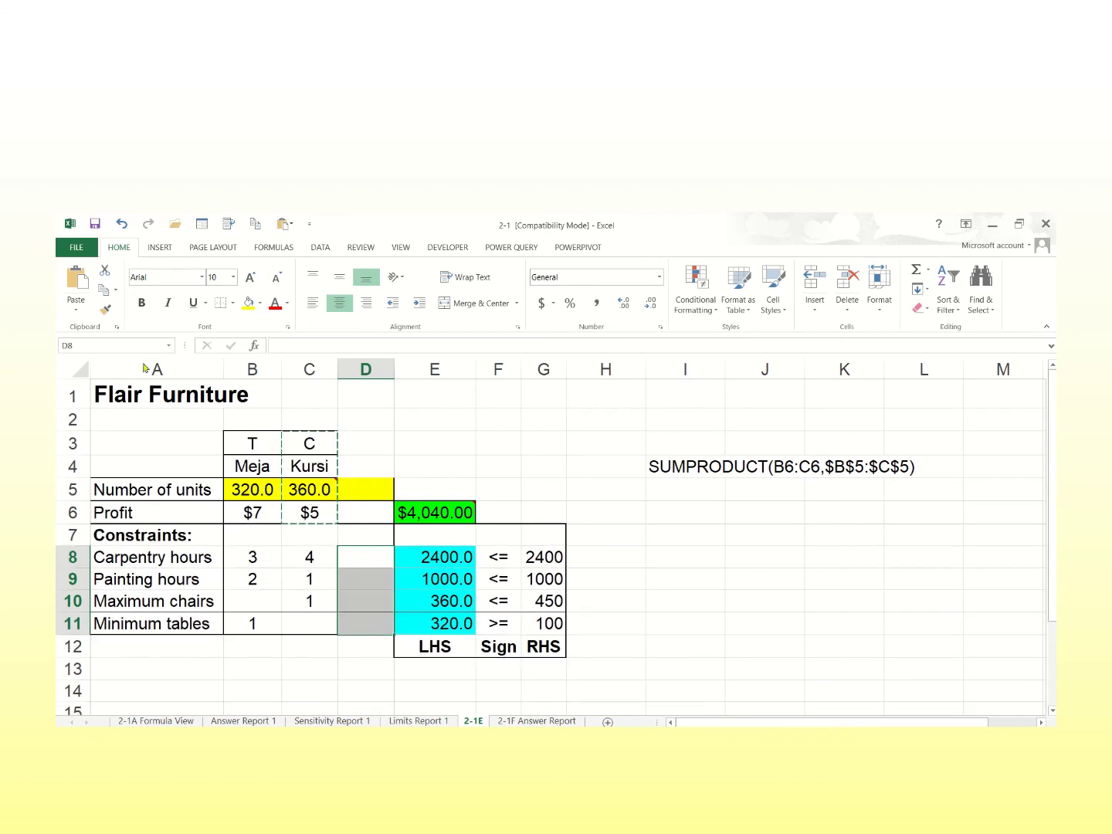
click(368, 434)
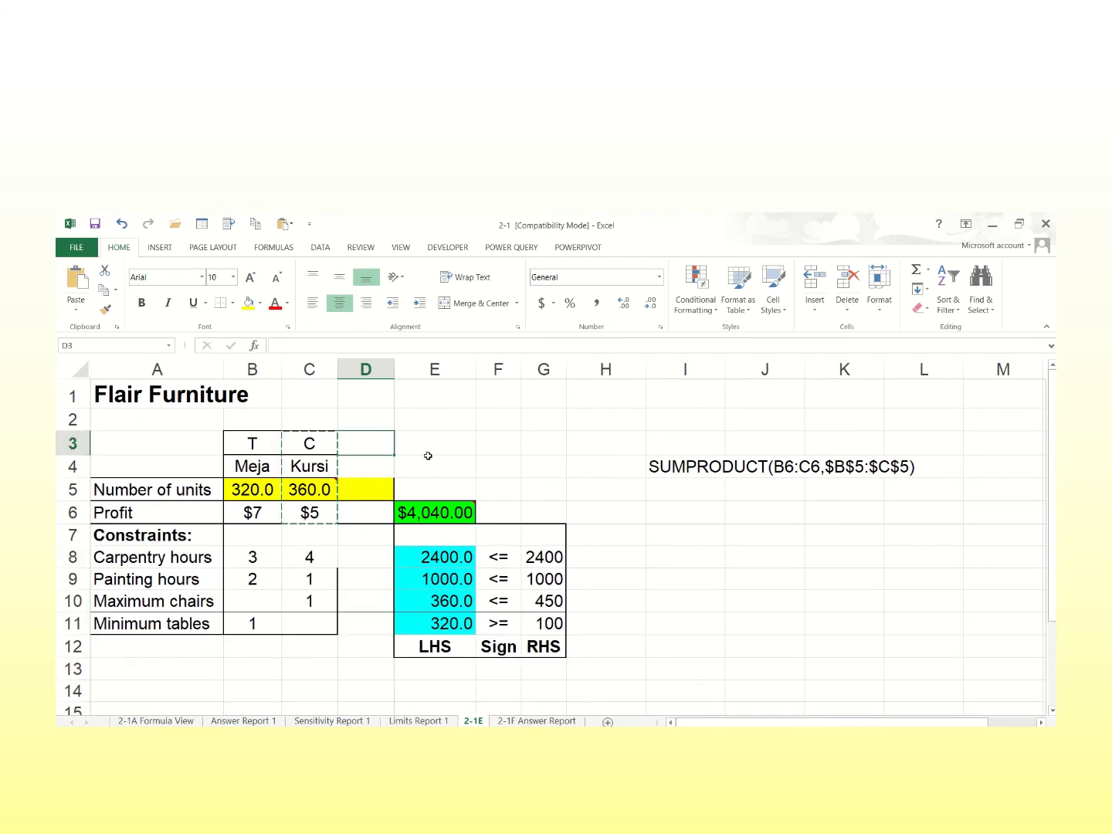
key(ctrl+v)
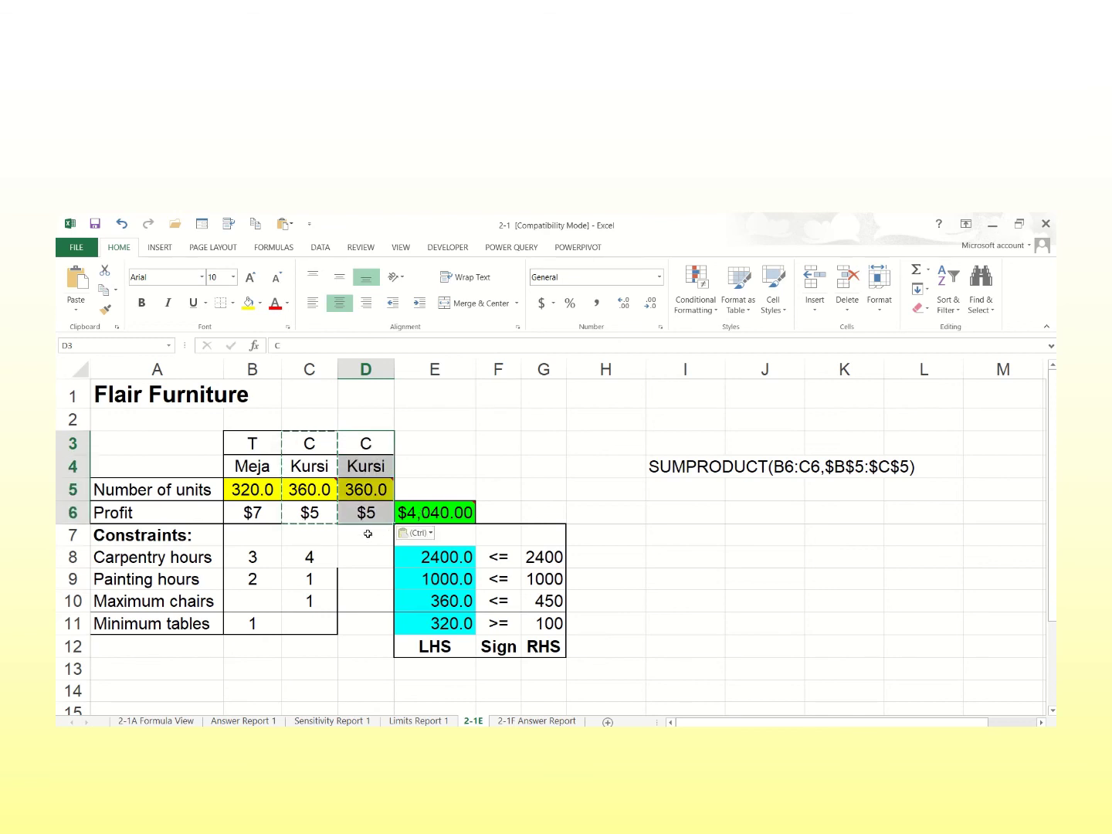
Change the third product's name in D4 to Nakas.
click(369, 468)
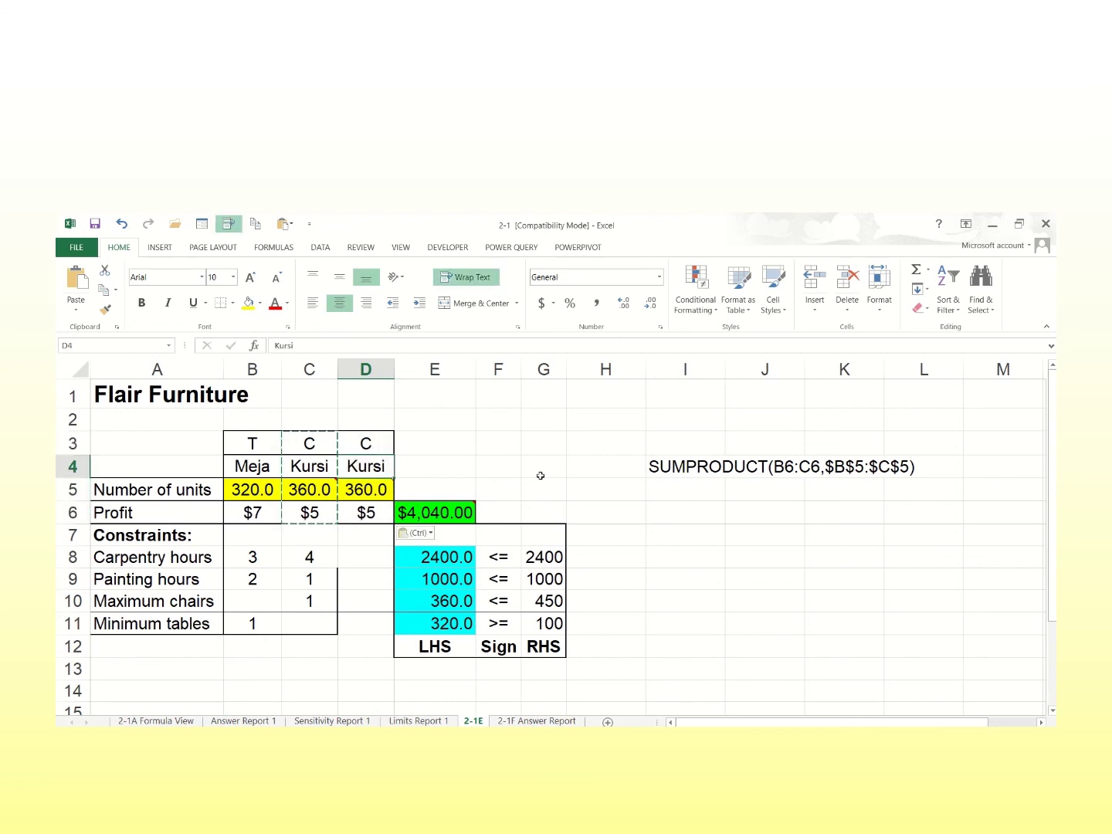
key(Escape)
text(Nakas)
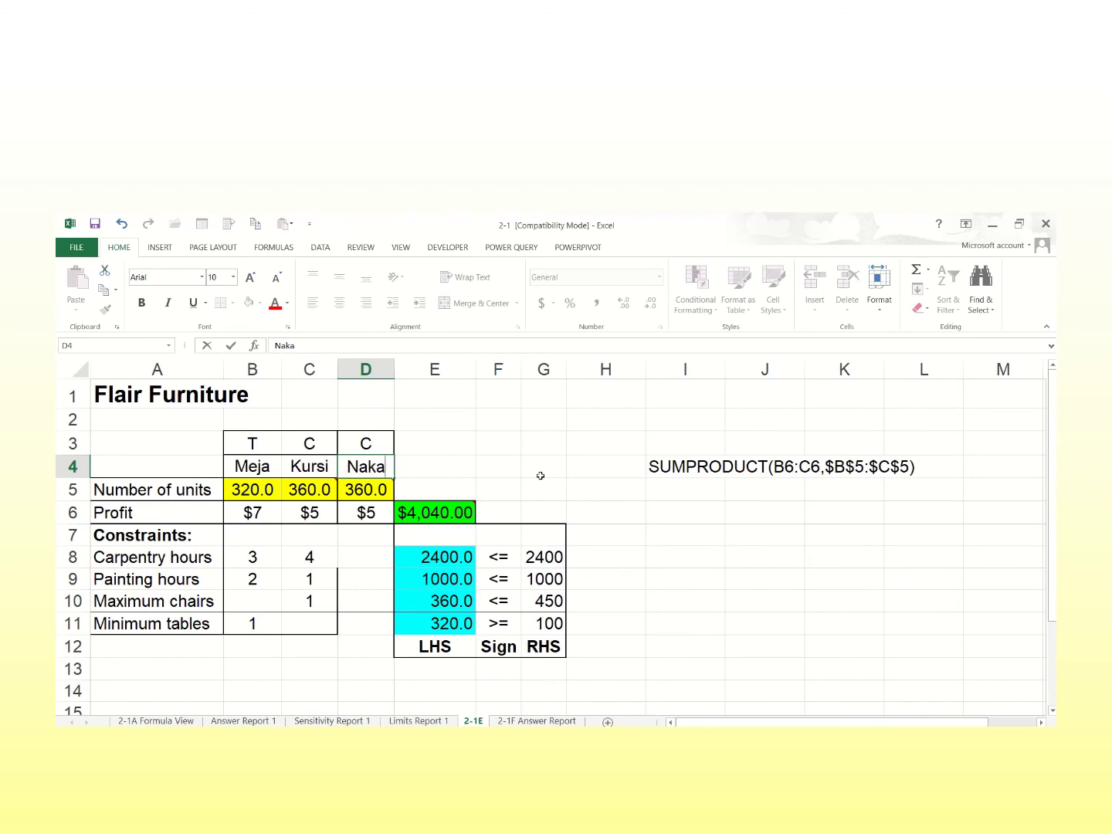
click(369, 491)
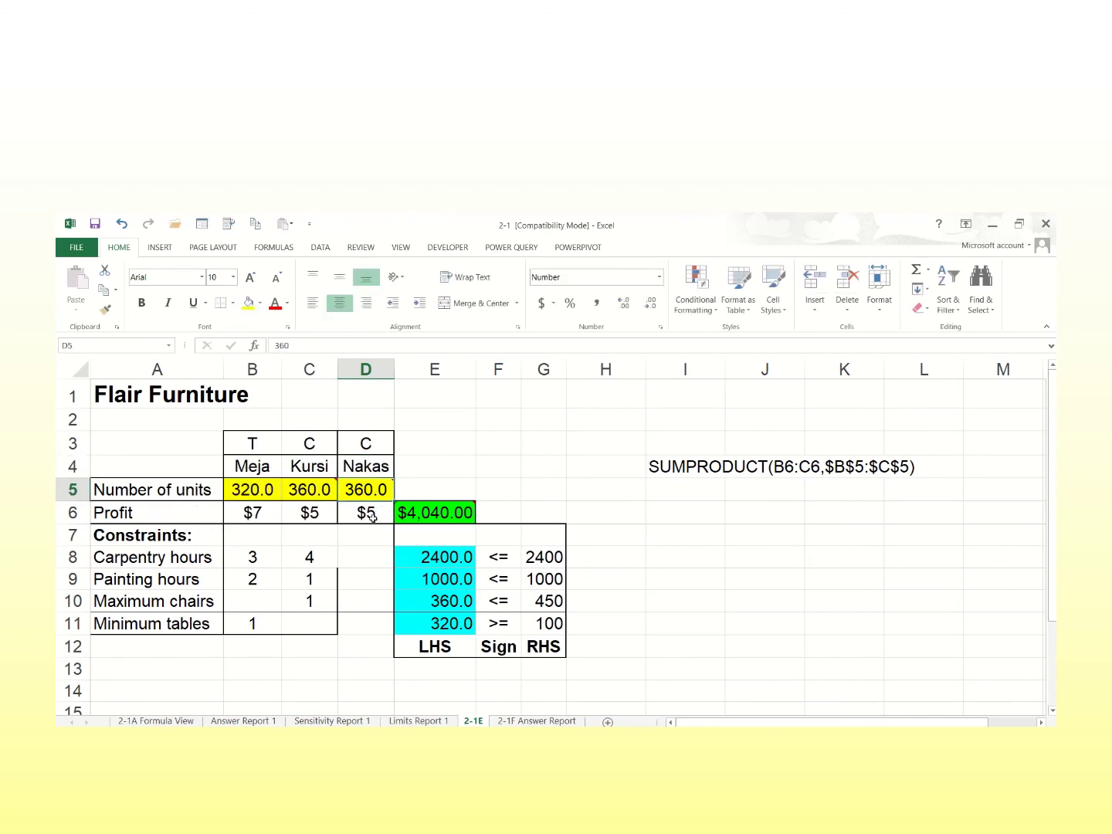
click(373, 516)
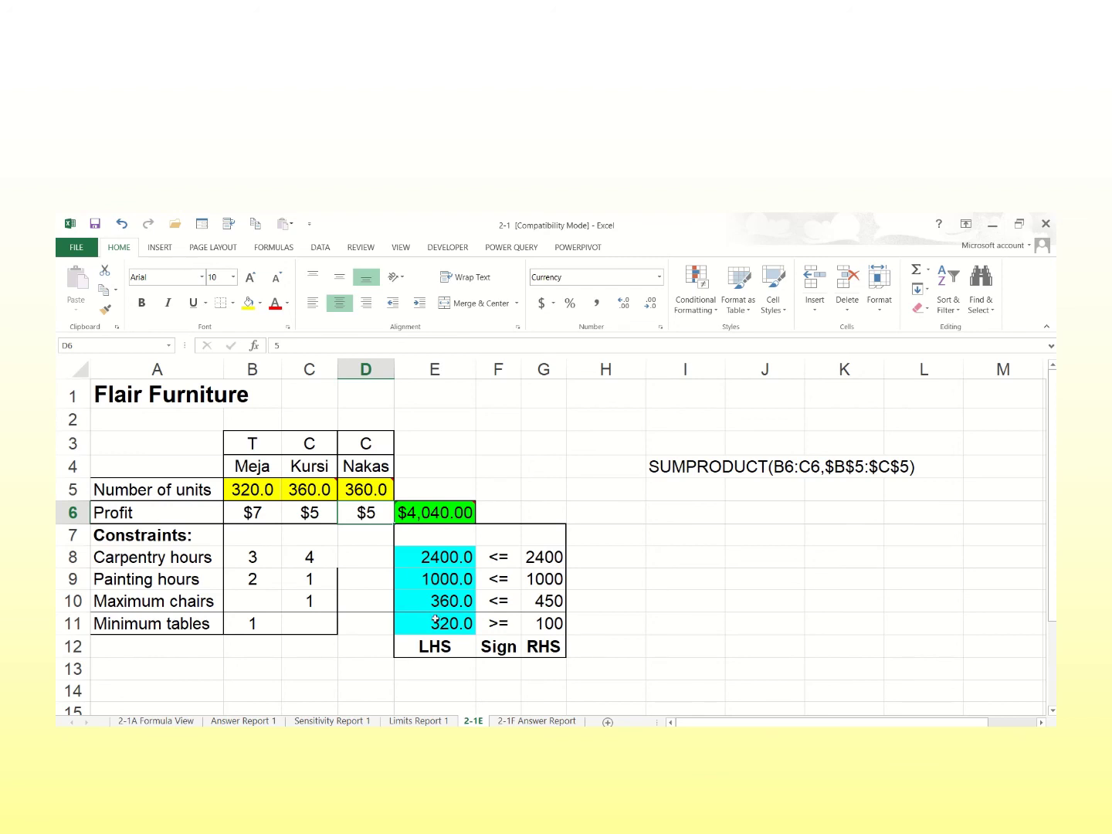
Enter the Nakas constraint coefficients: 3 carpentry hours in D8 and 2 painting hours in D9.
click(364, 554)
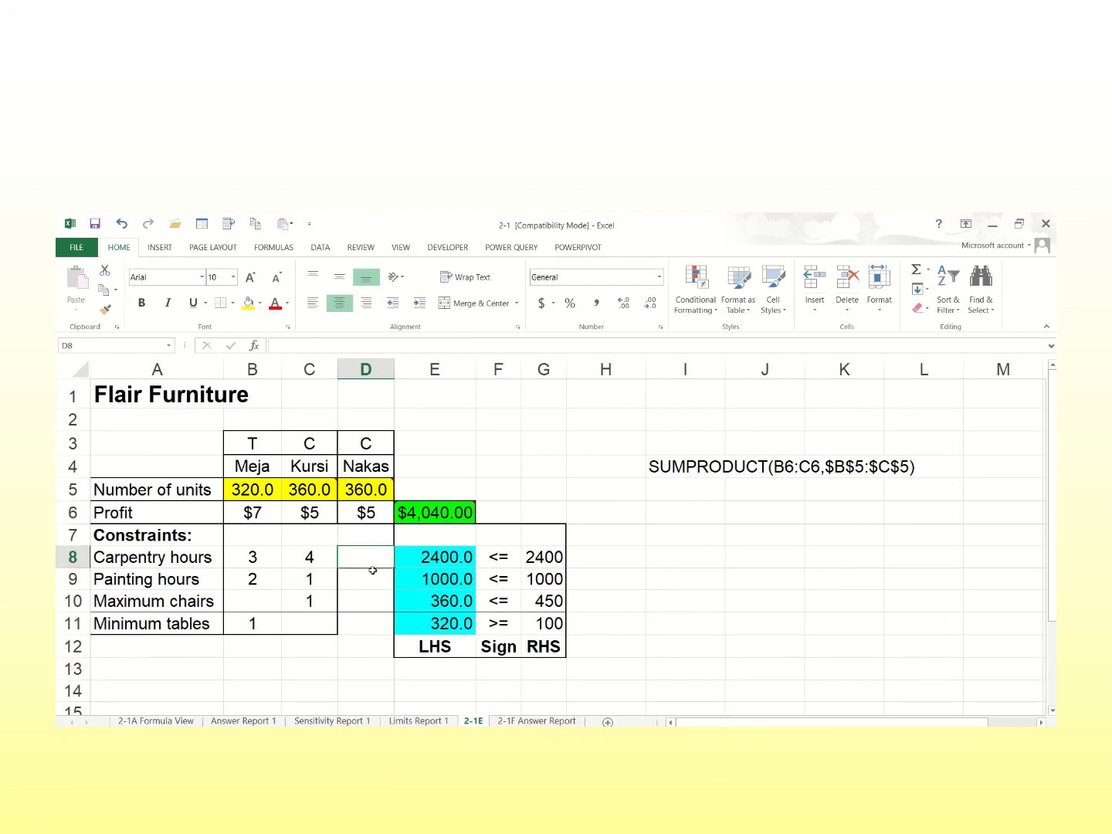
text(3)
click(375, 584)
text(2)
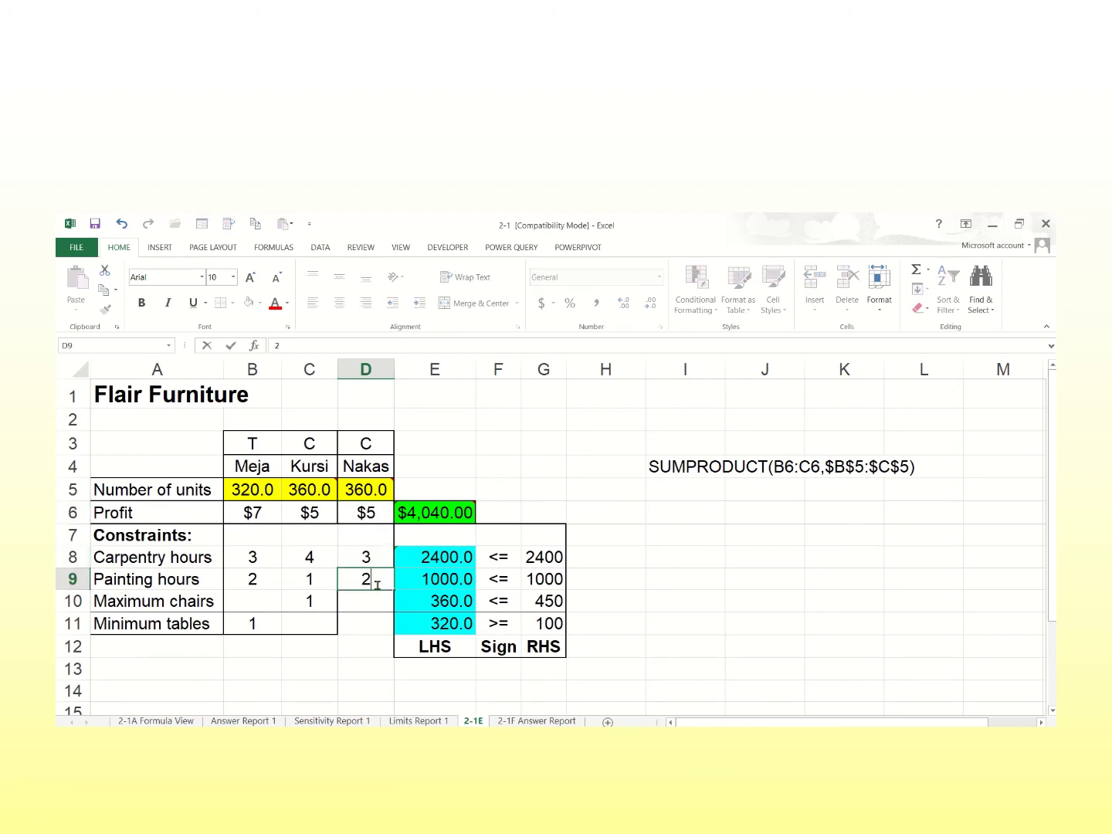
click(374, 602)
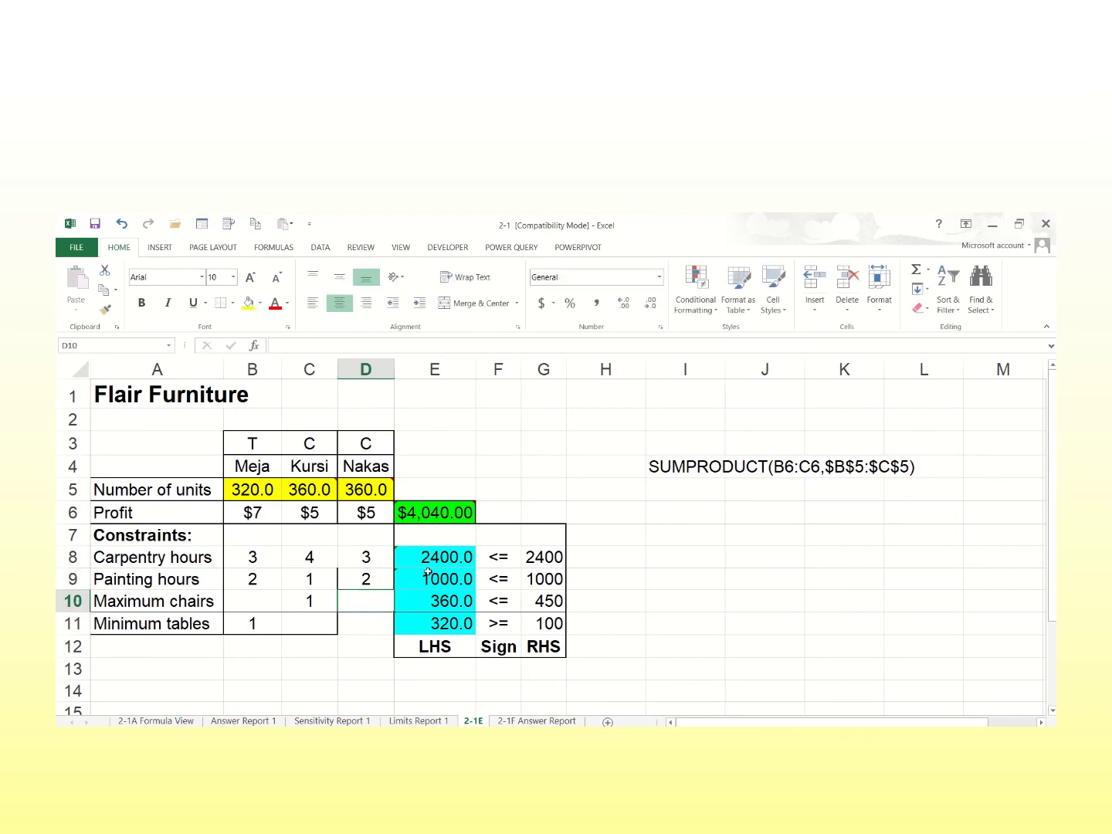
Extend the profit formula in E6 to include the Nakas column, making it =SUMPRODUCT(B6:D6,$B$5:$D$5).
click(447, 516)
click(340, 346)
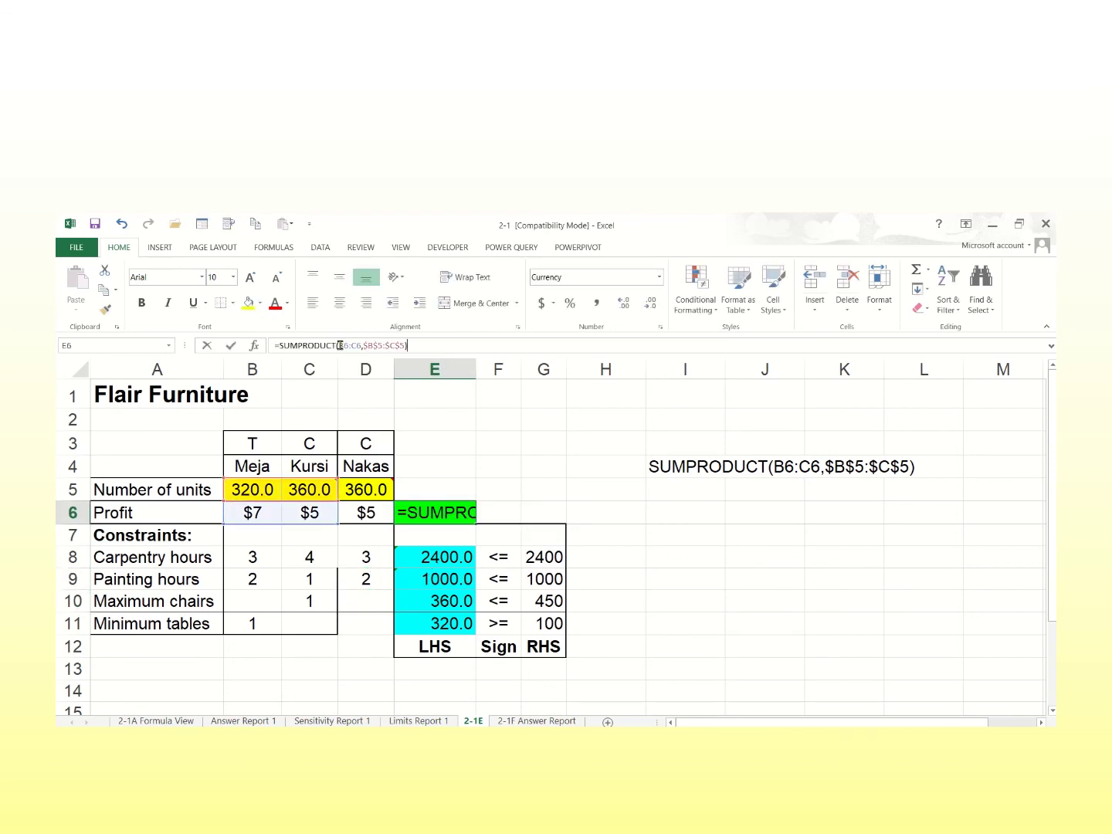
drag(340, 345, 355, 352)
click(354, 350)
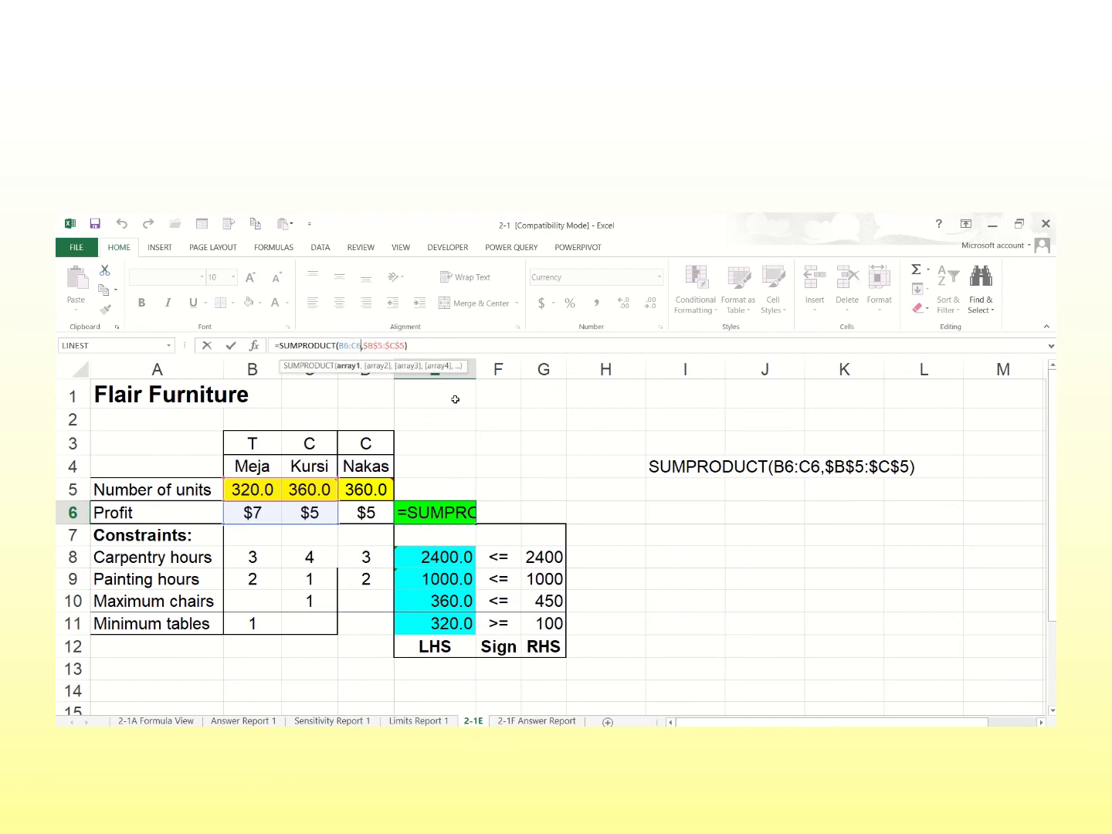
key(Left)
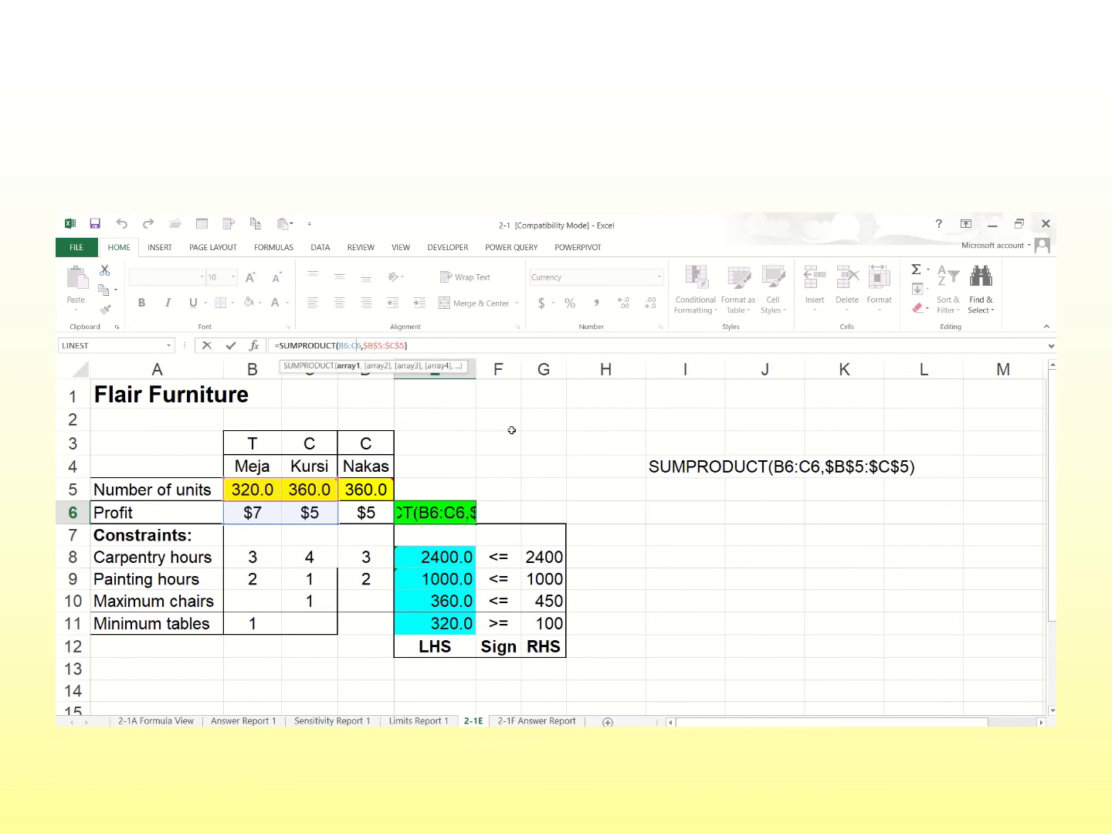
key(BackSpace)
text(d)
key(Right)
key(Right)
key(Right)
key(Right)
key(Right)
key(Right)
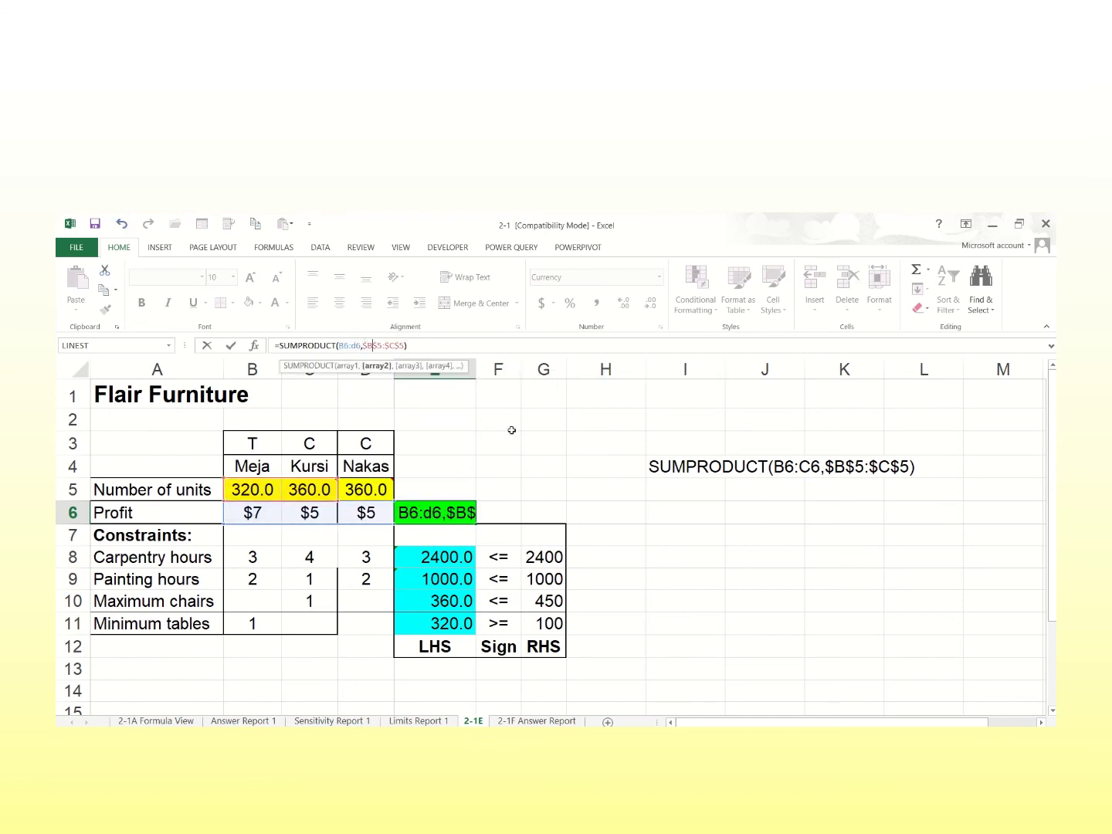
key(Right)
key(Right)
key(Return)
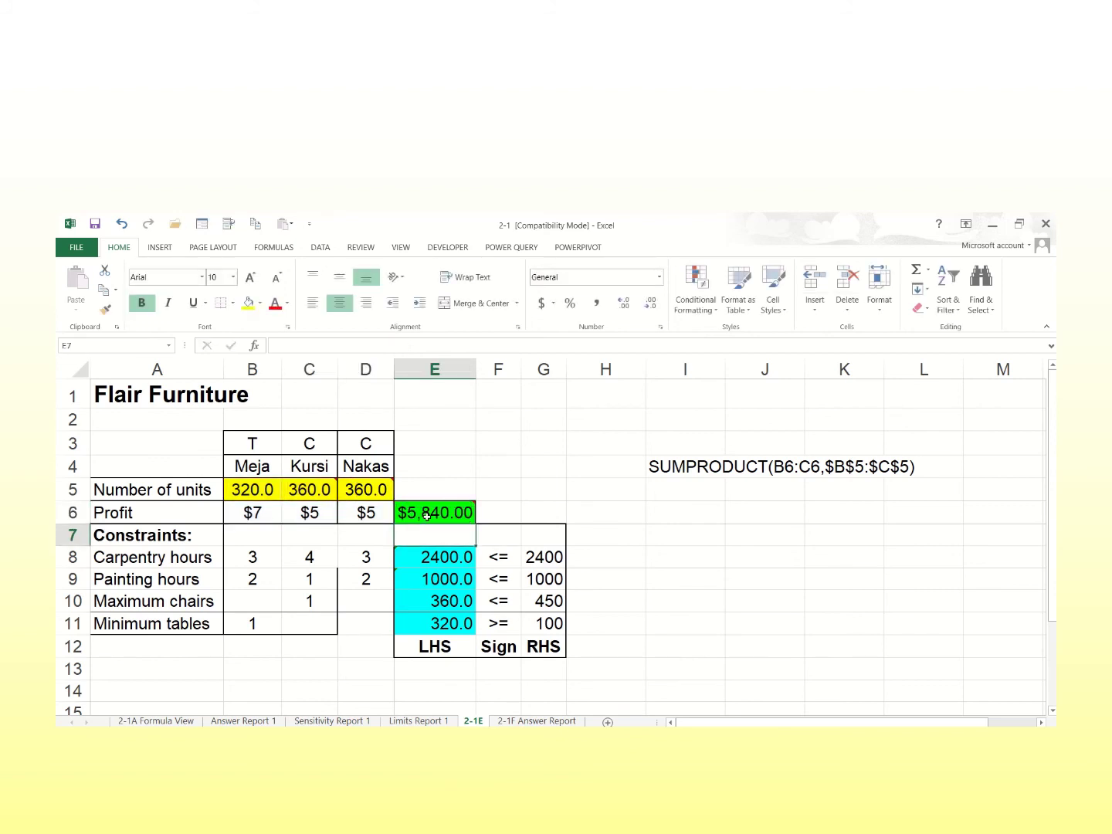
Copy the profit formula from E6 into the constraint LHS cells E8:E11.
click(426, 516)
key(ctrl+c)
click(448, 560)
key(ctrl+v)
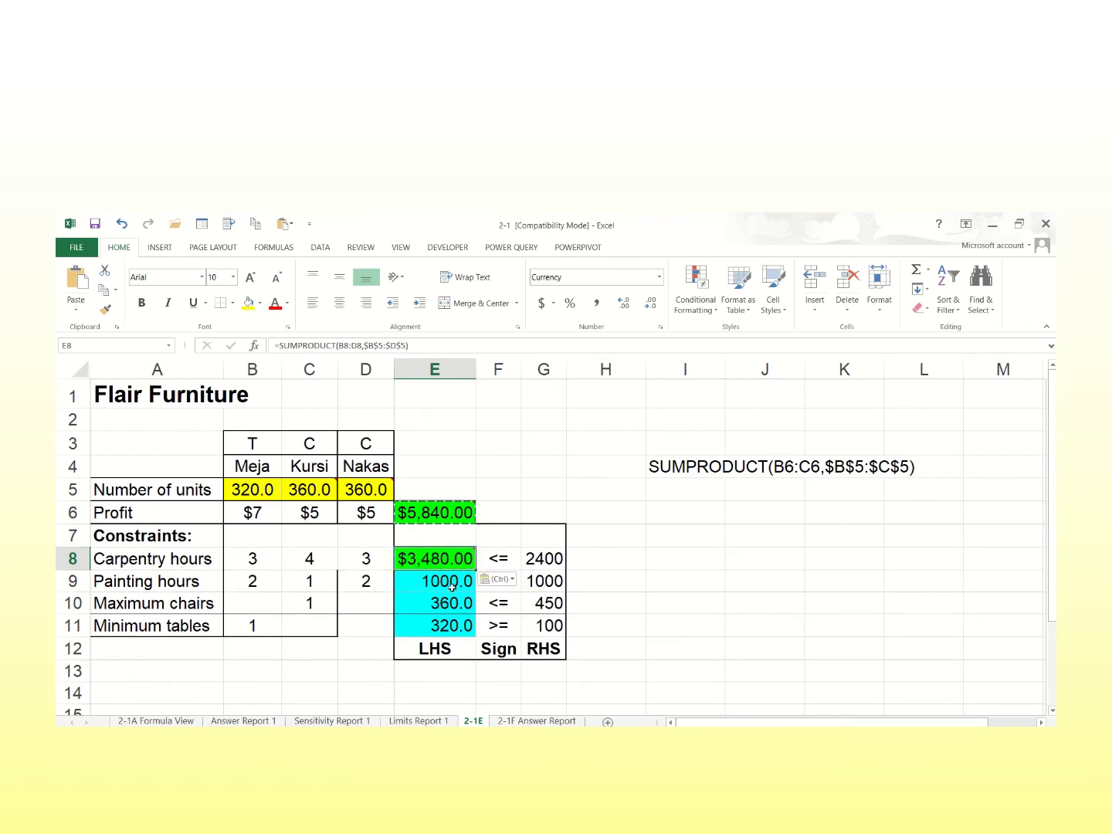
click(452, 587)
key(ctrl+v)
key(ctrl+c)
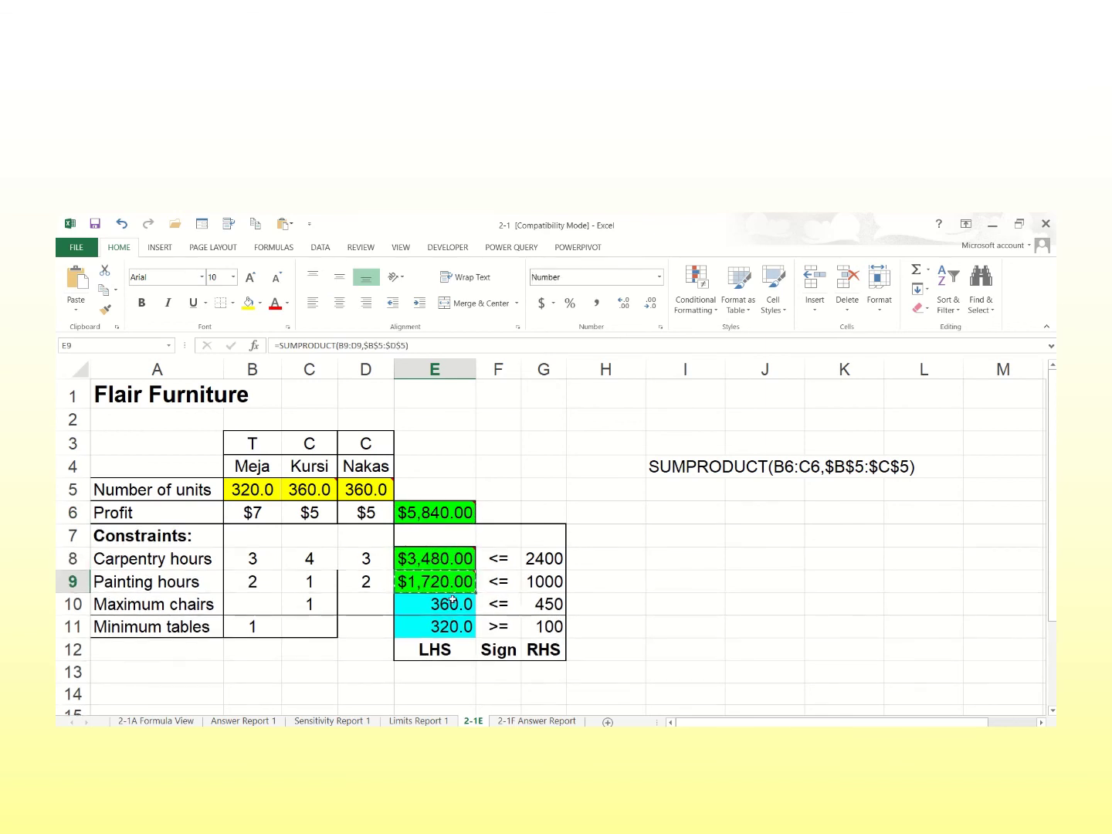
click(454, 604)
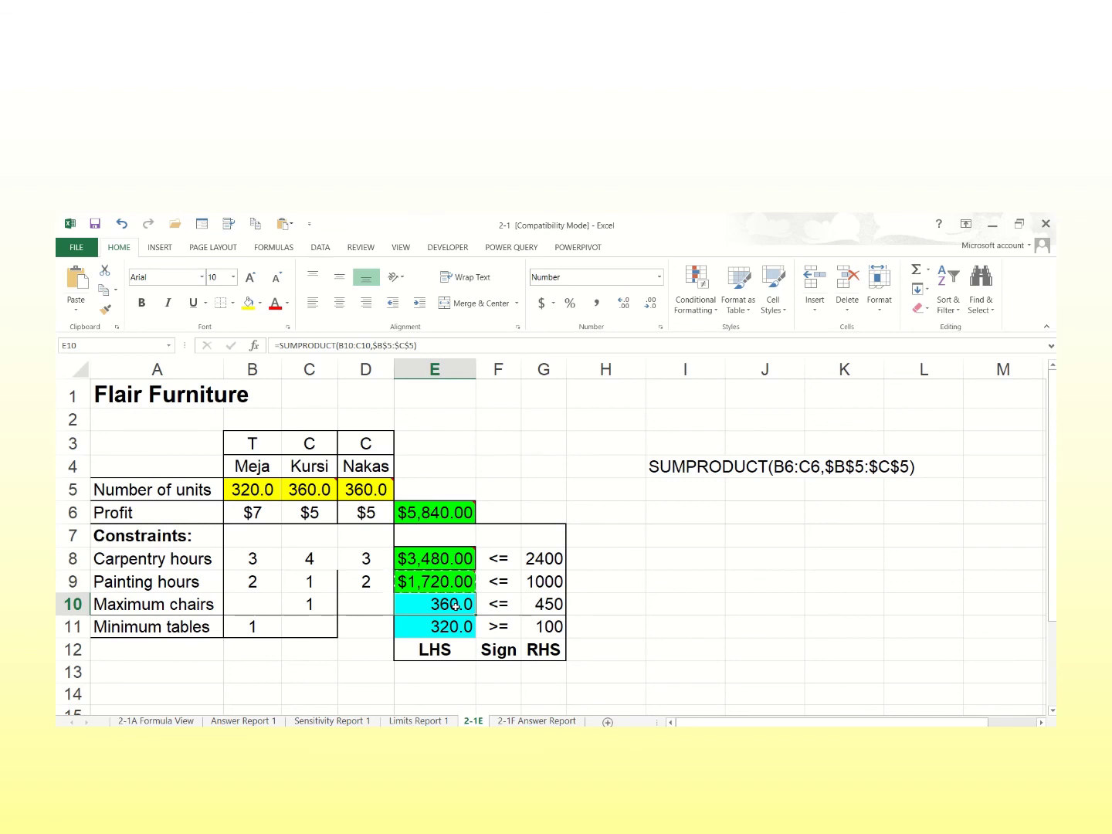
key(ctrl+v)
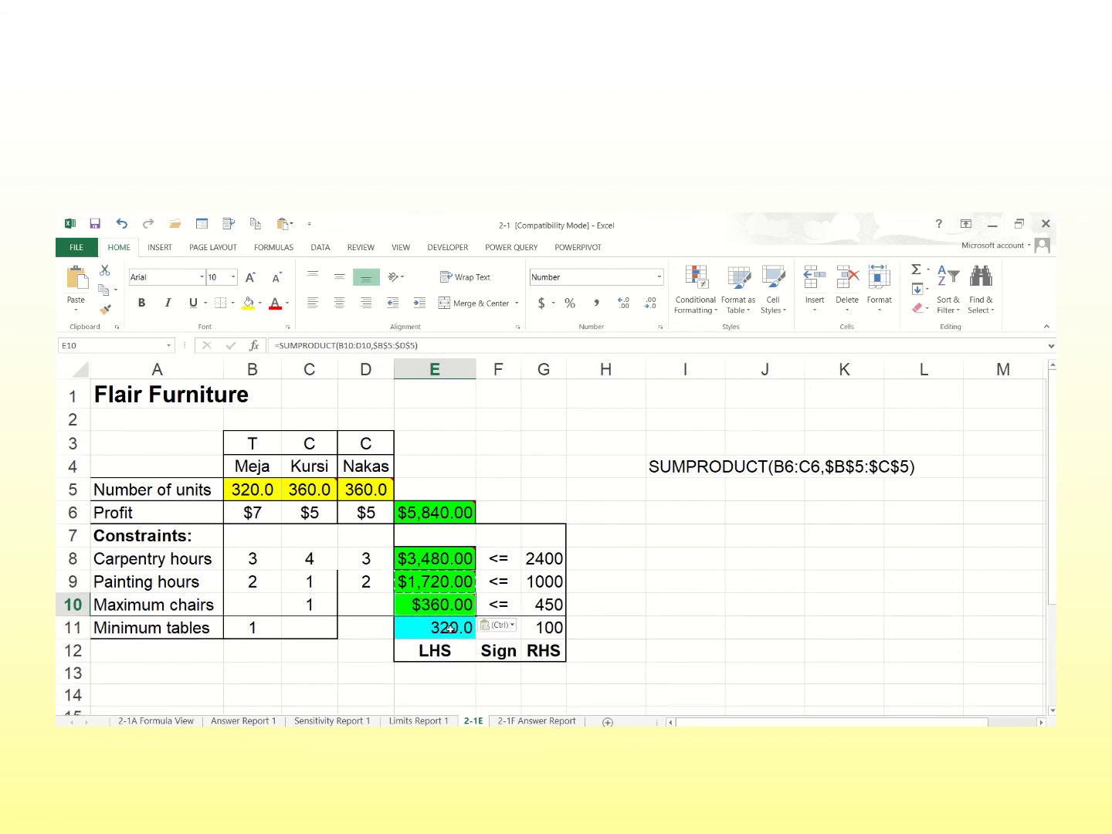
click(450, 630)
key(ctrl+v)
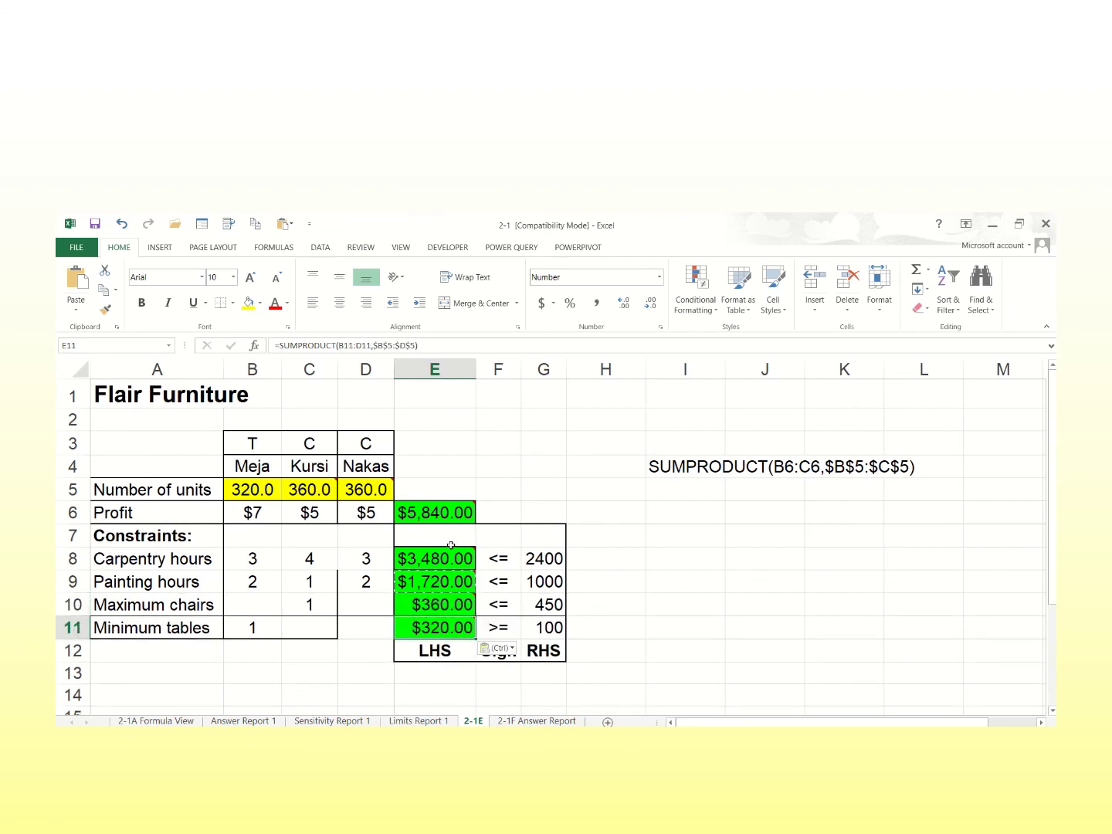
Apply a light blue fill to the constraint LHS cells E8:E11.
drag(434, 558, 445, 628)
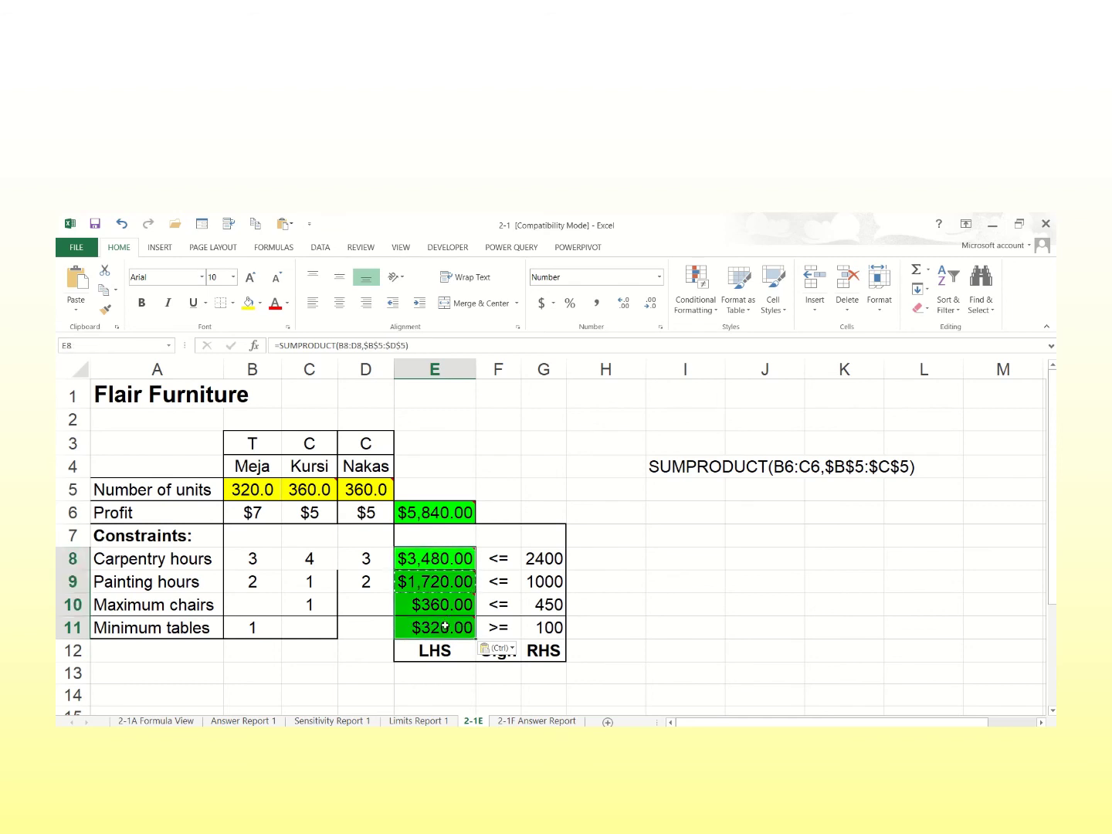
click(458, 564)
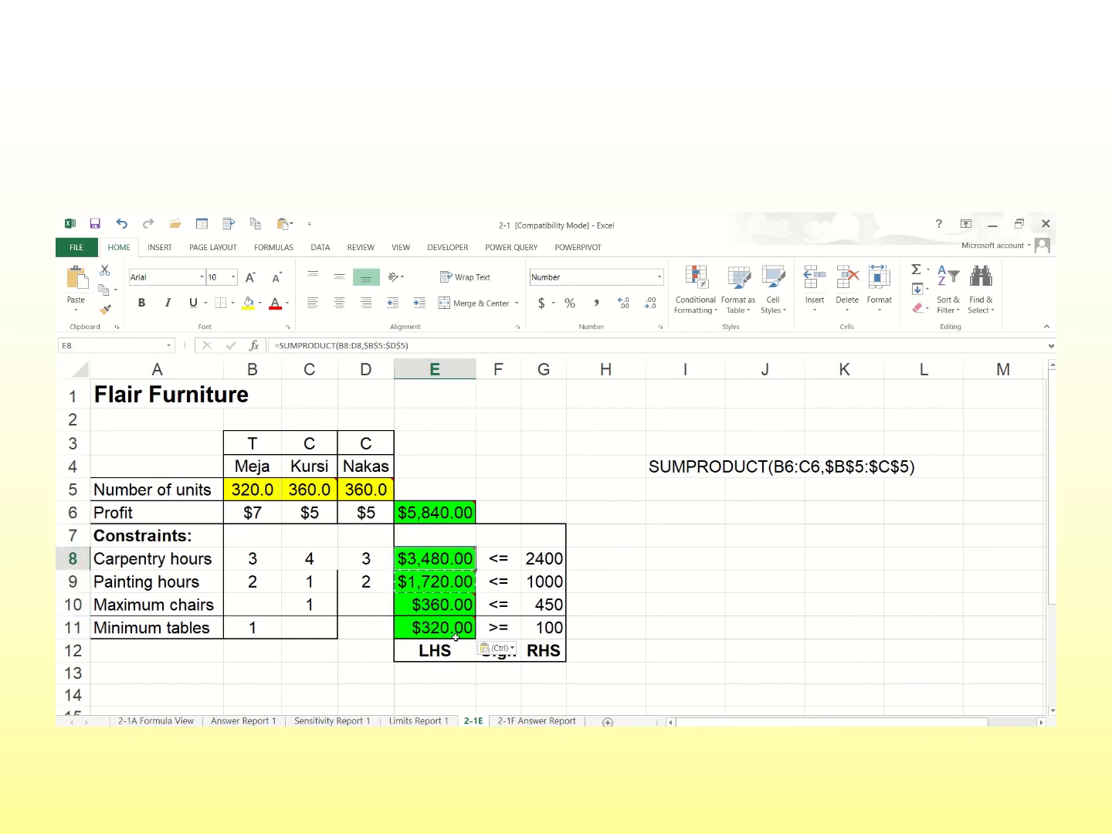
shift+click(456, 629)
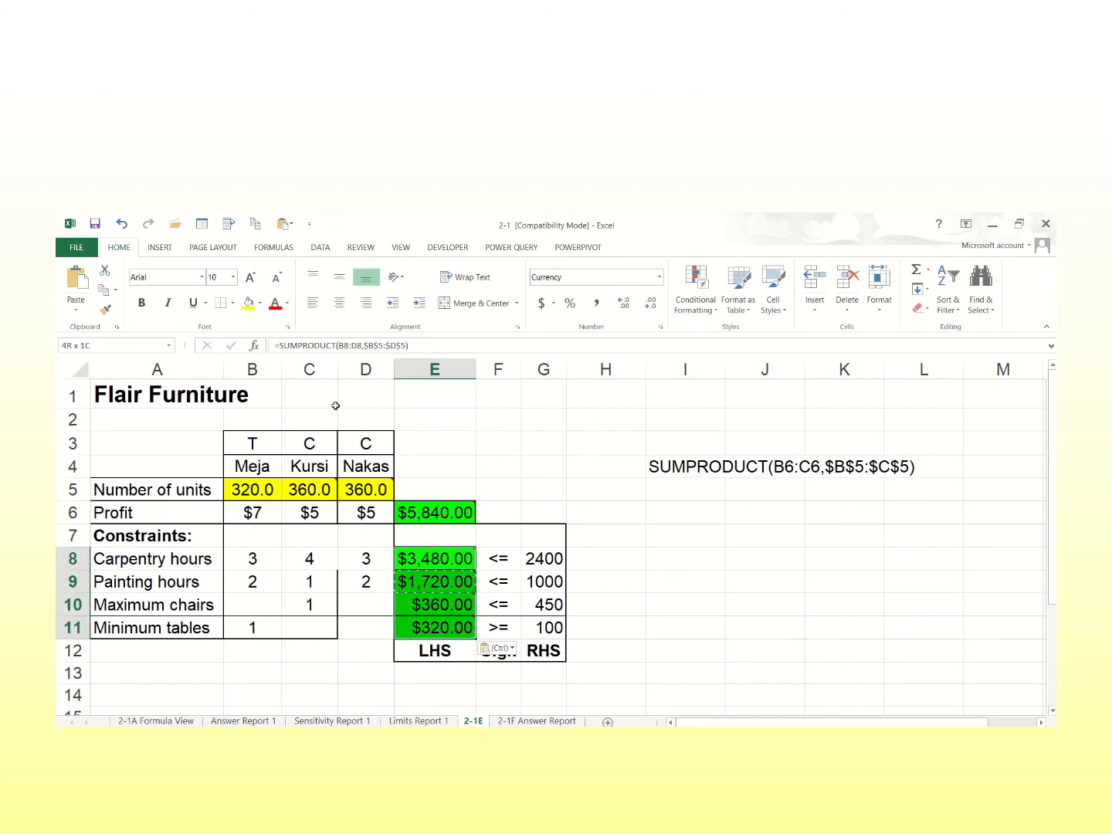
click(261, 303)
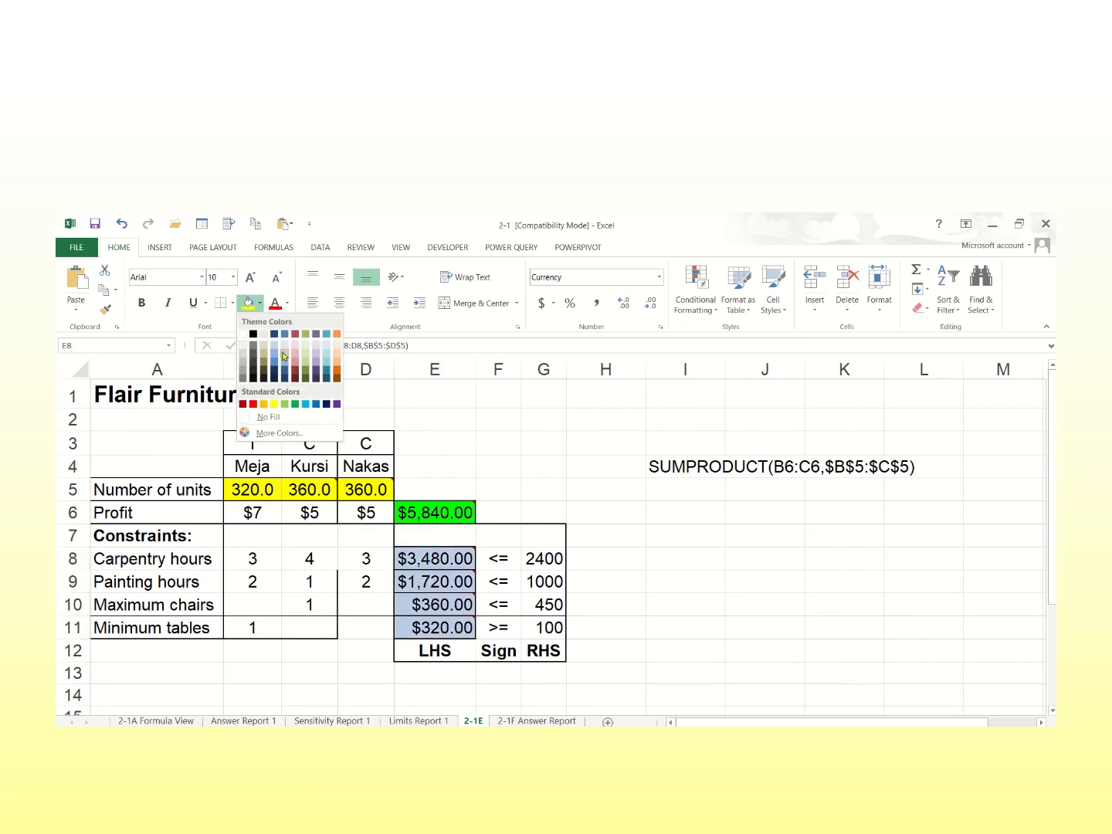
click(267, 417)
click(688, 650)
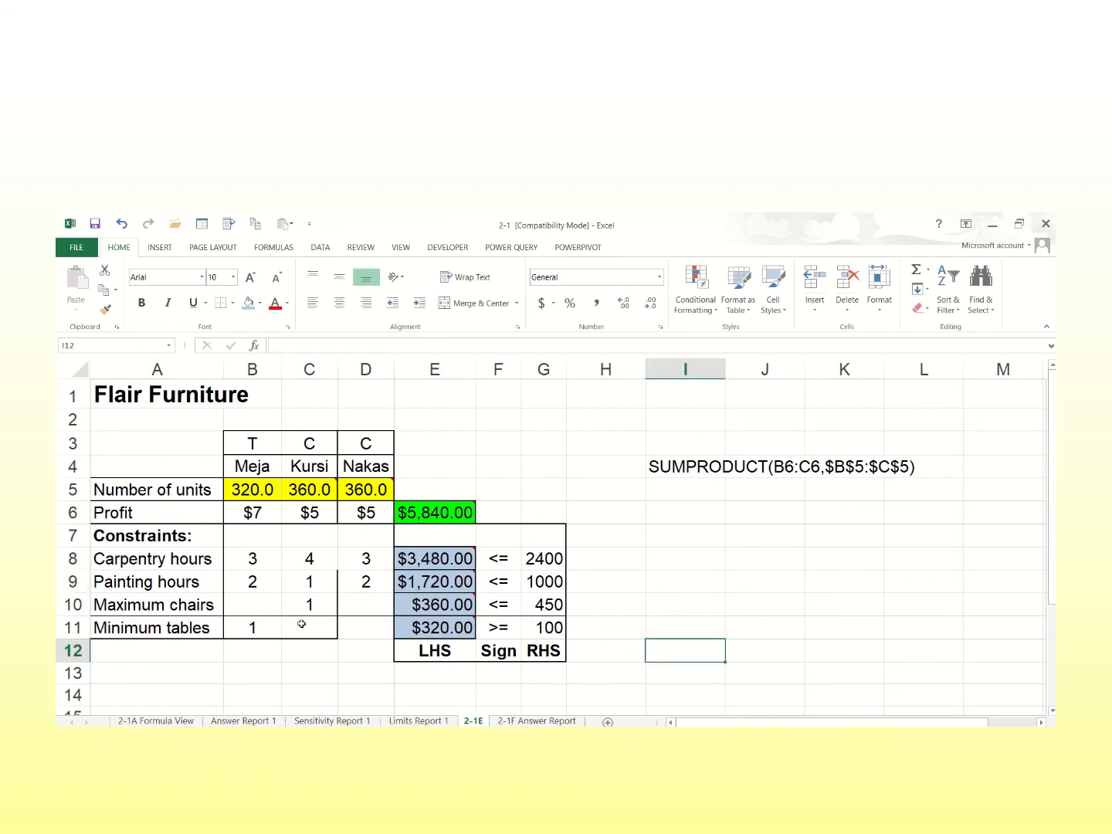
mouse_move(449, 513)
click(437, 560)
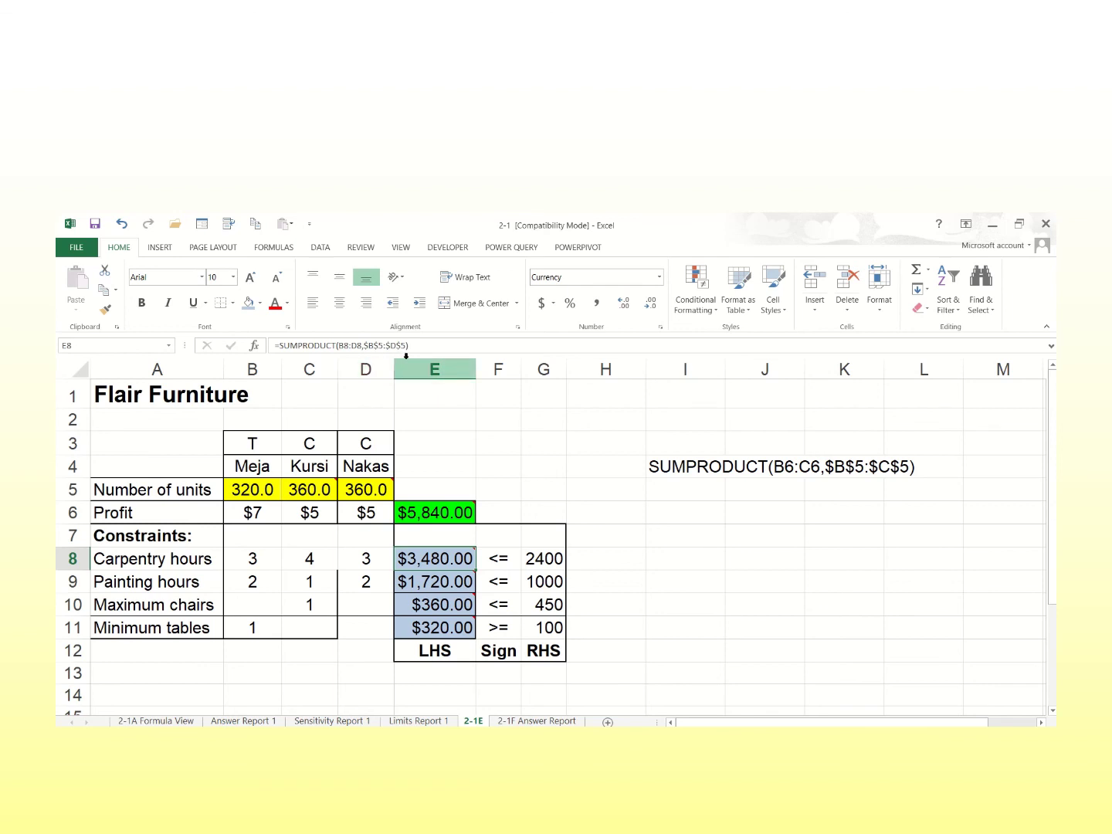
click(767, 576)
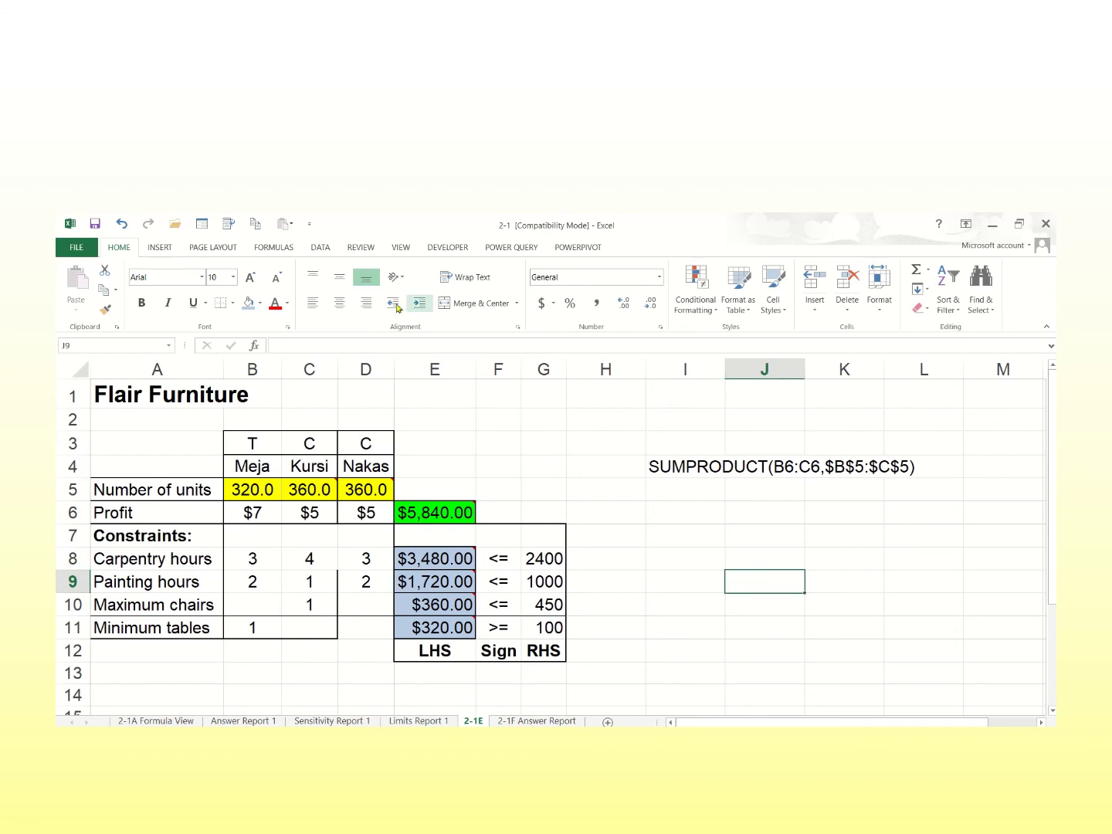
Run Solver on the 2-1E model with its existing parameters and keep the Solver solution.
click(162, 251)
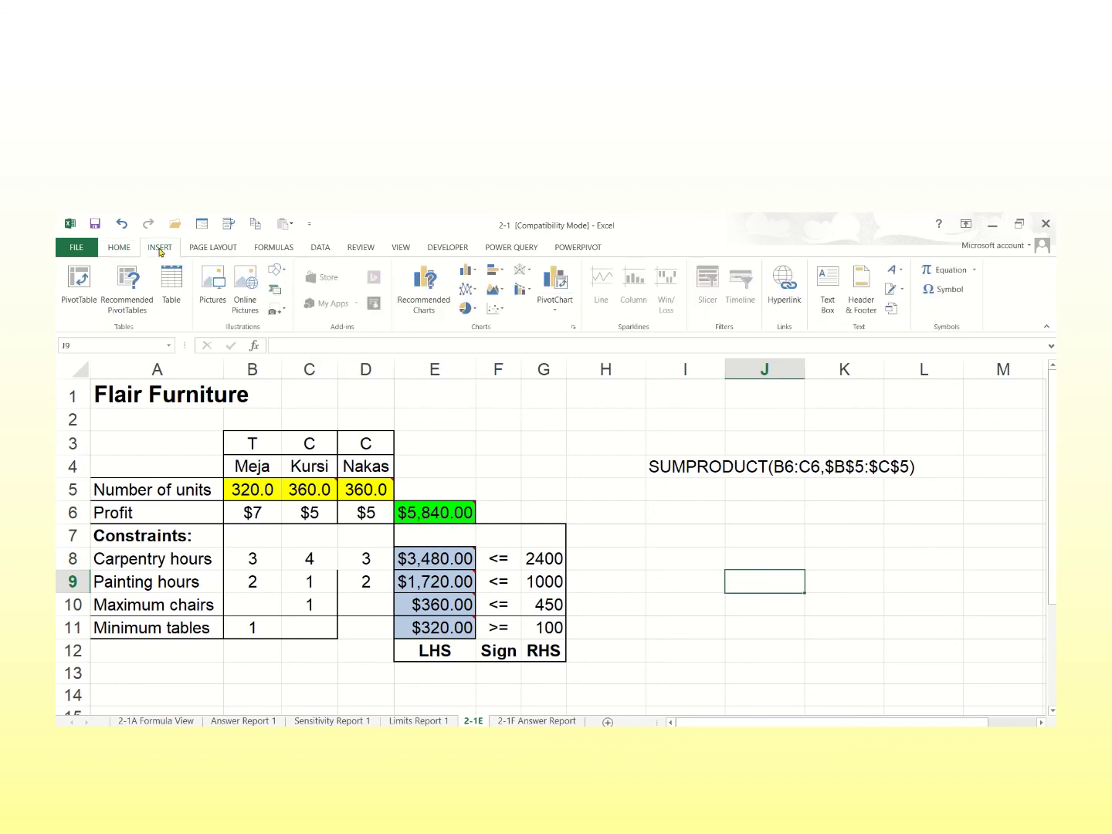
click(320, 247)
click(972, 289)
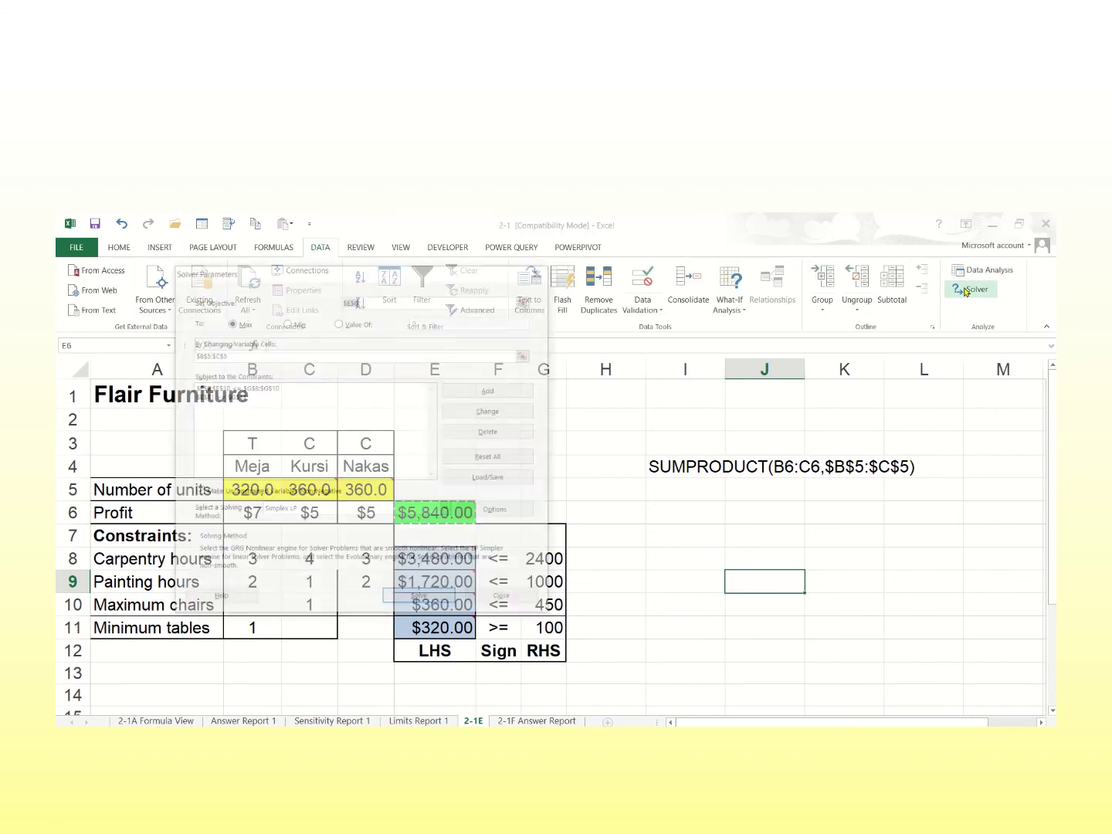
click(434, 604)
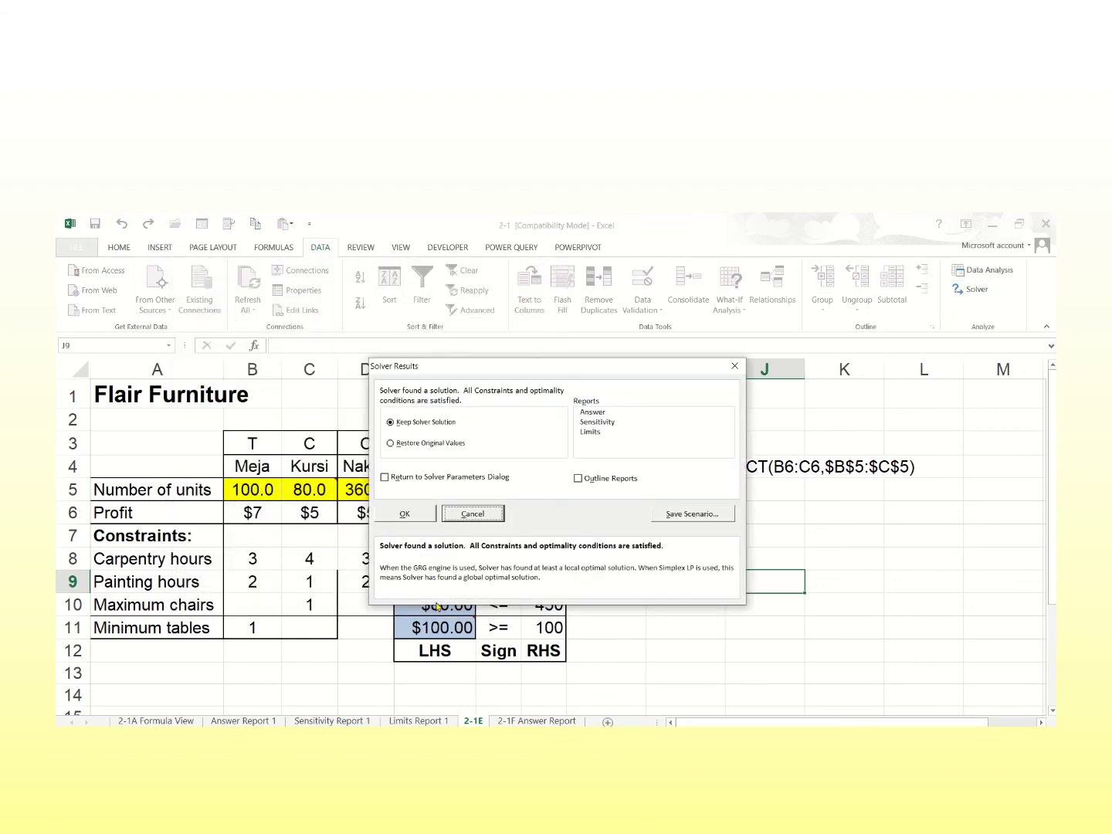
click(406, 517)
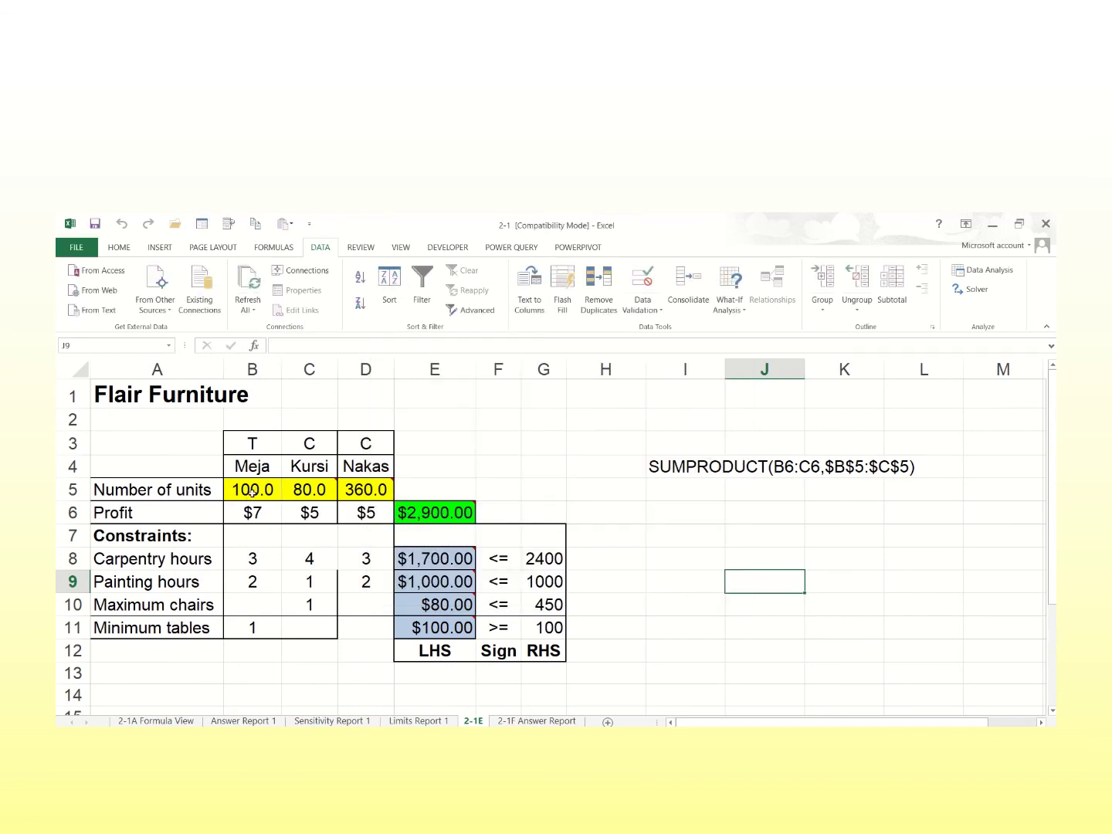
Examine the solved number of units in B5:D5 and the total profit formula in E6.
click(252, 492)
click(322, 492)
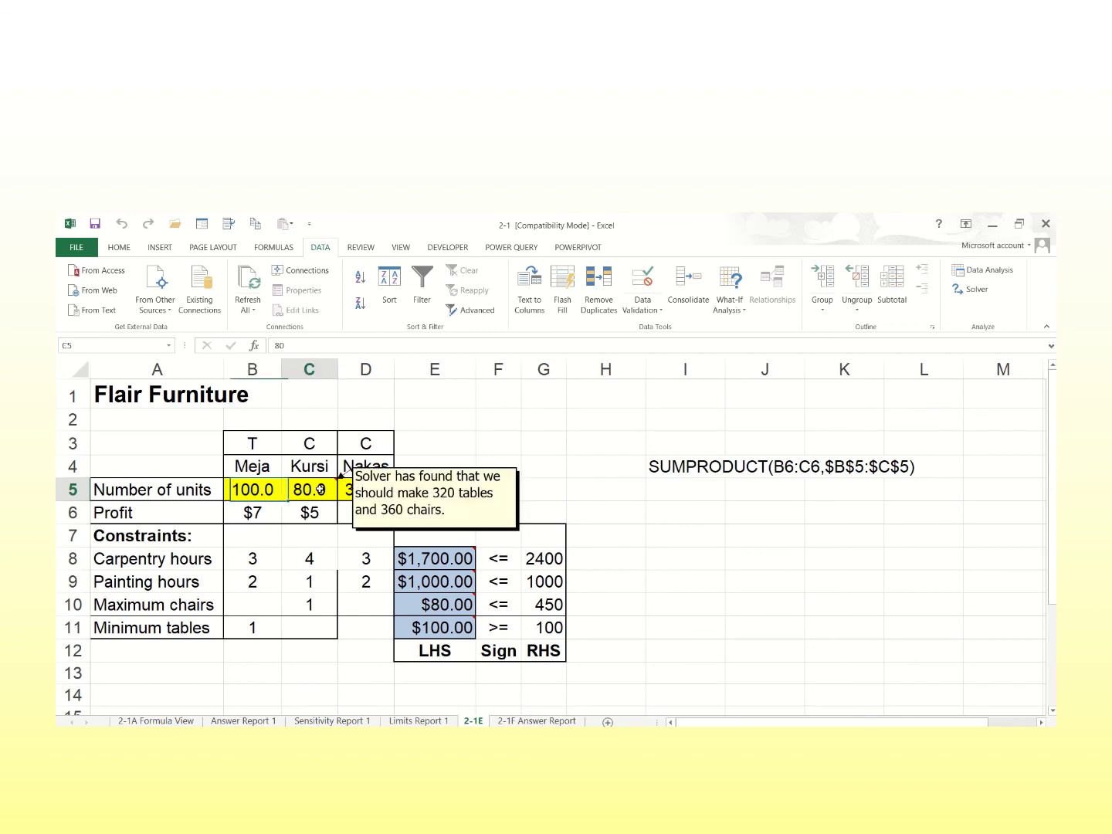
click(371, 489)
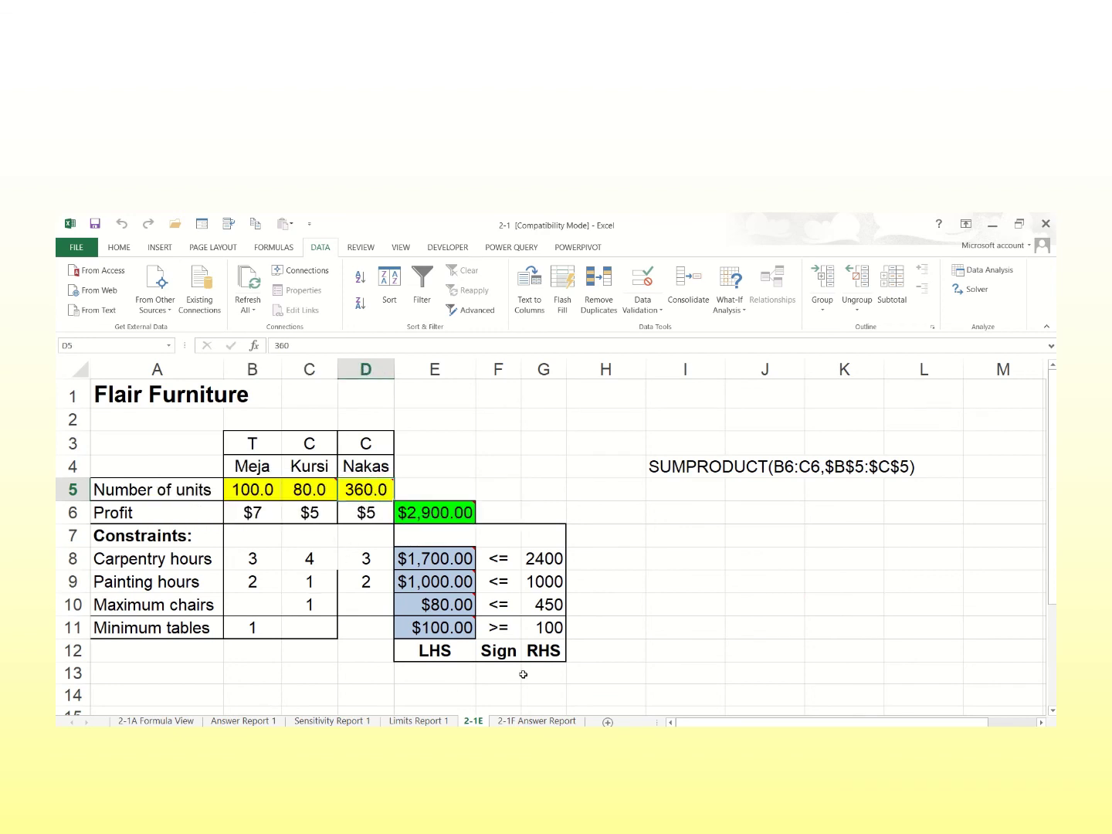
click(455, 514)
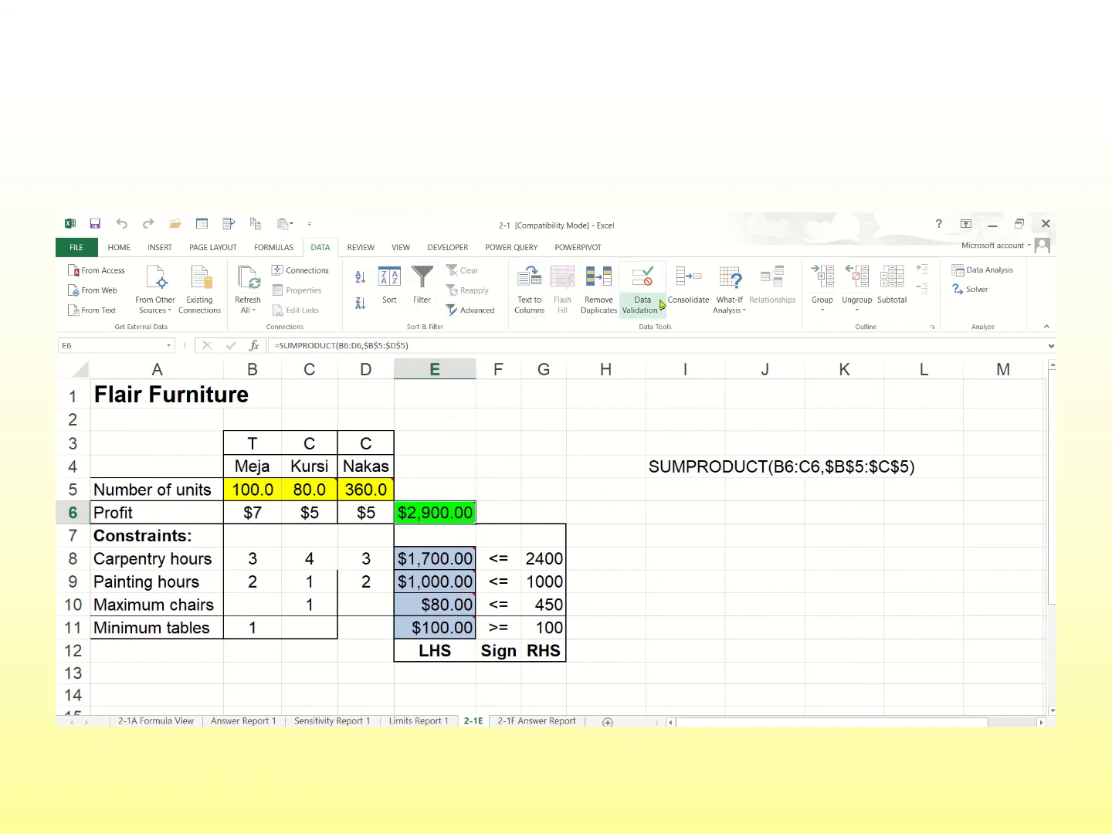
click(734, 310)
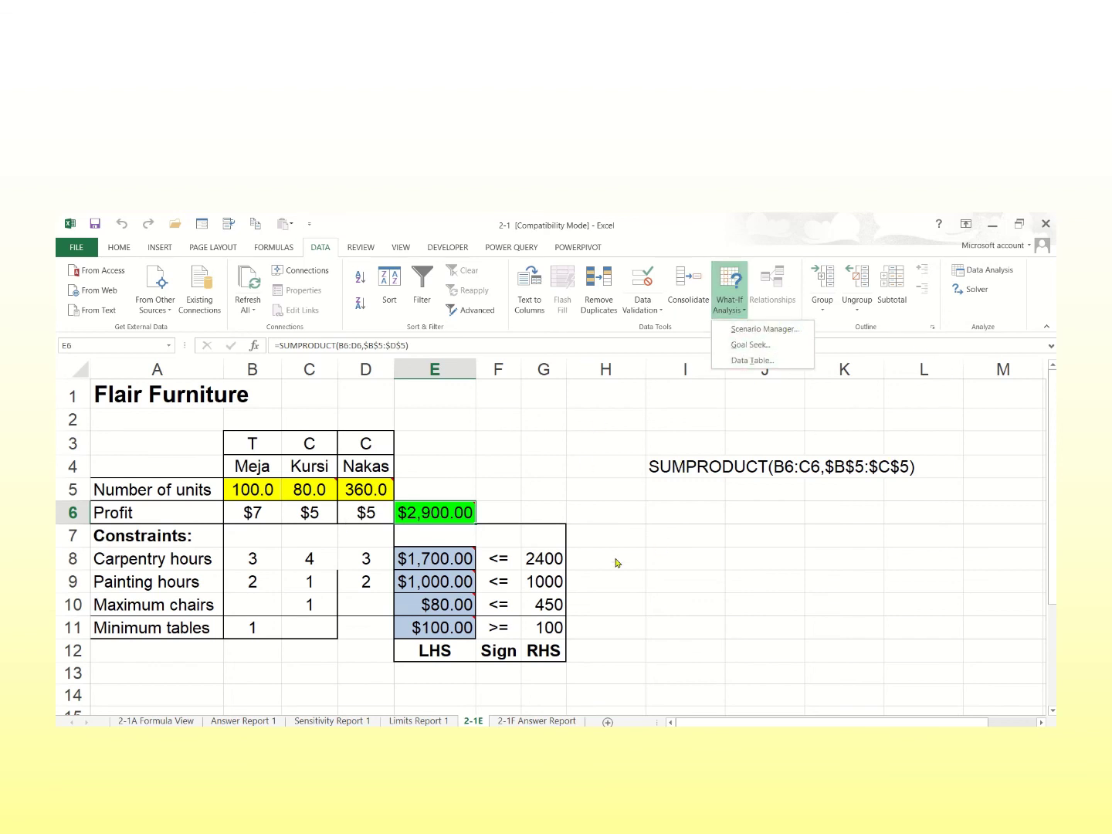
click(695, 558)
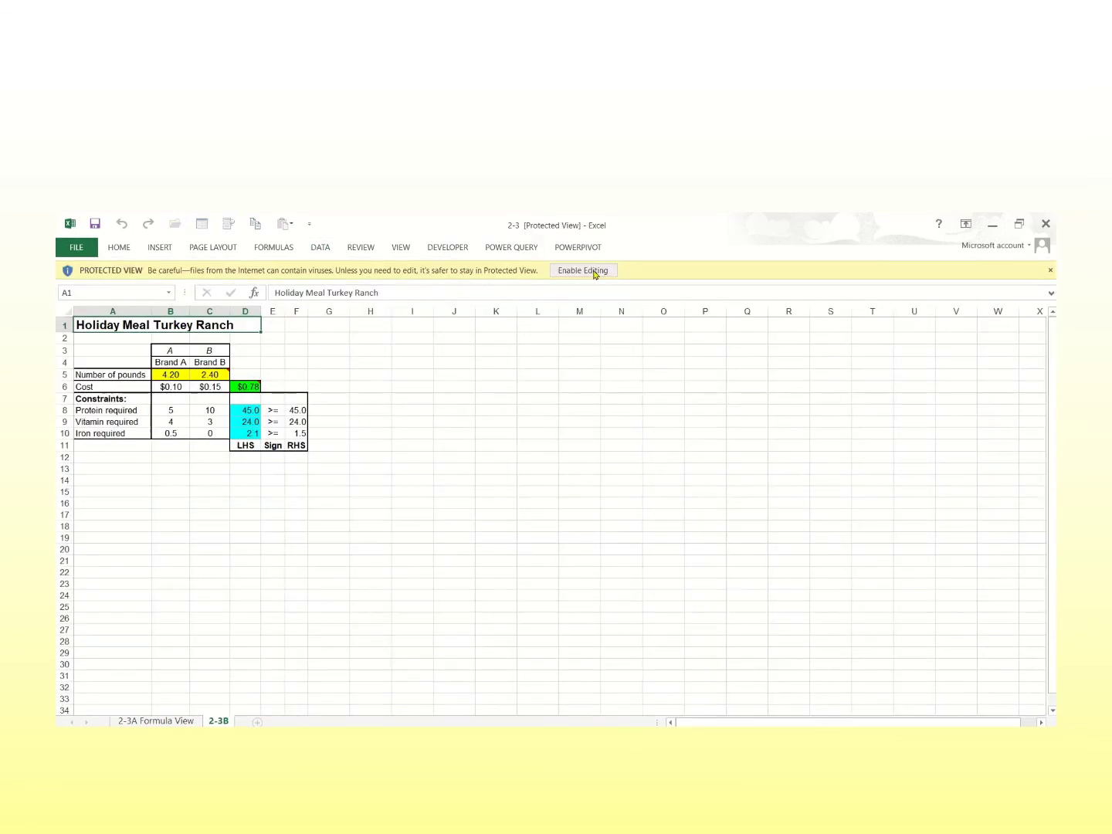
Try to enable editing in the protected 2-3 Holiday Meal Turkey Ranch workbook.
click(596, 272)
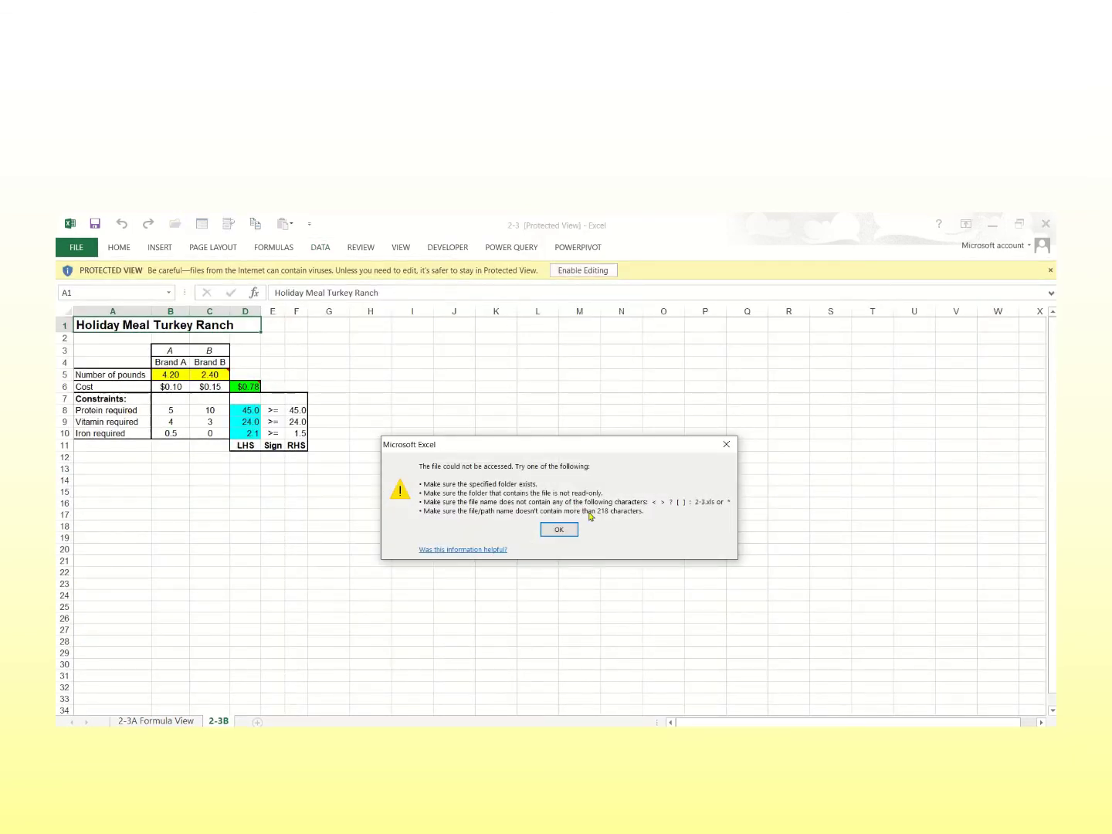
click(567, 532)
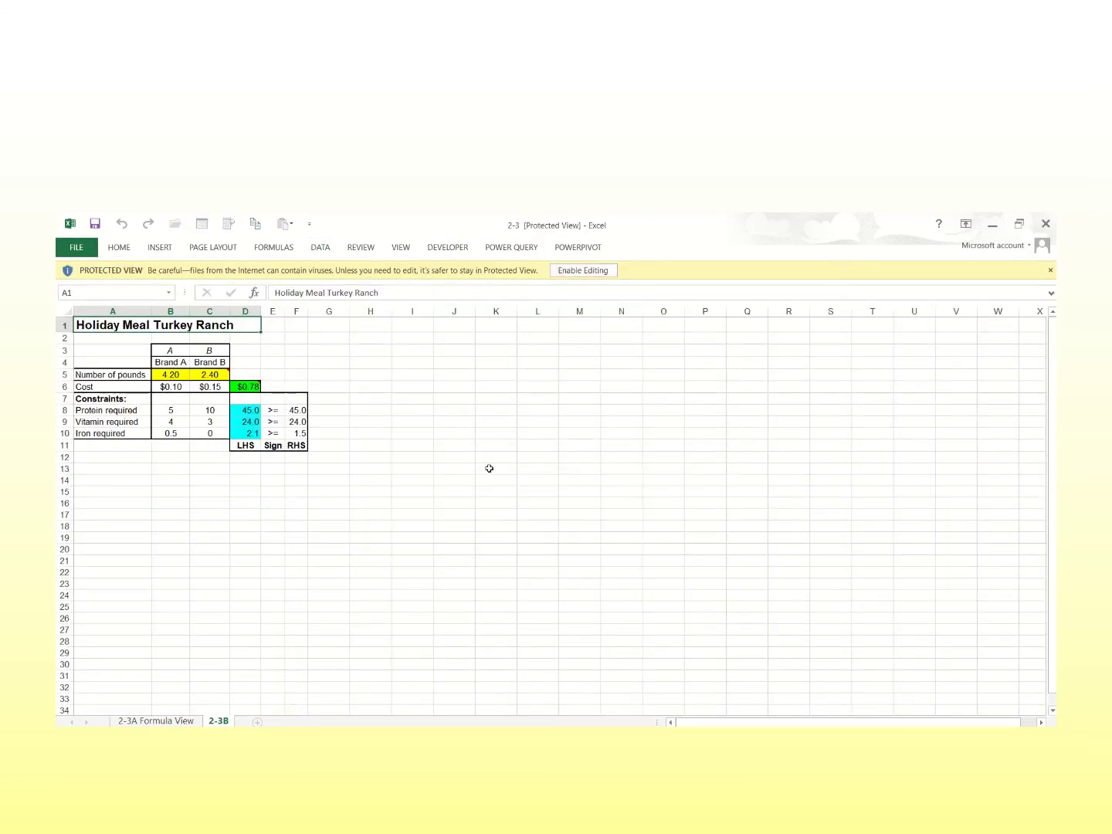
Try to save the protected 2-3 Holiday Meal Turkey Ranch workbook by enabling saving, and return to the 2-3B sheet.
click(65, 247)
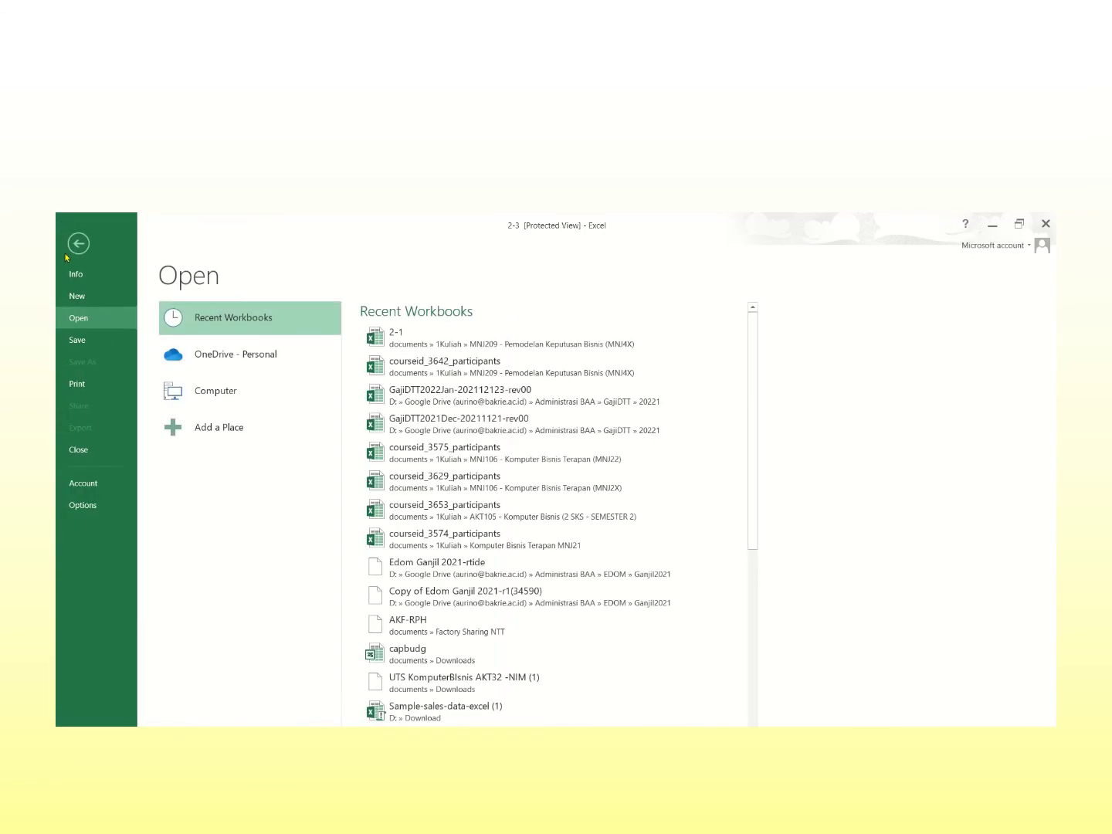
click(77, 340)
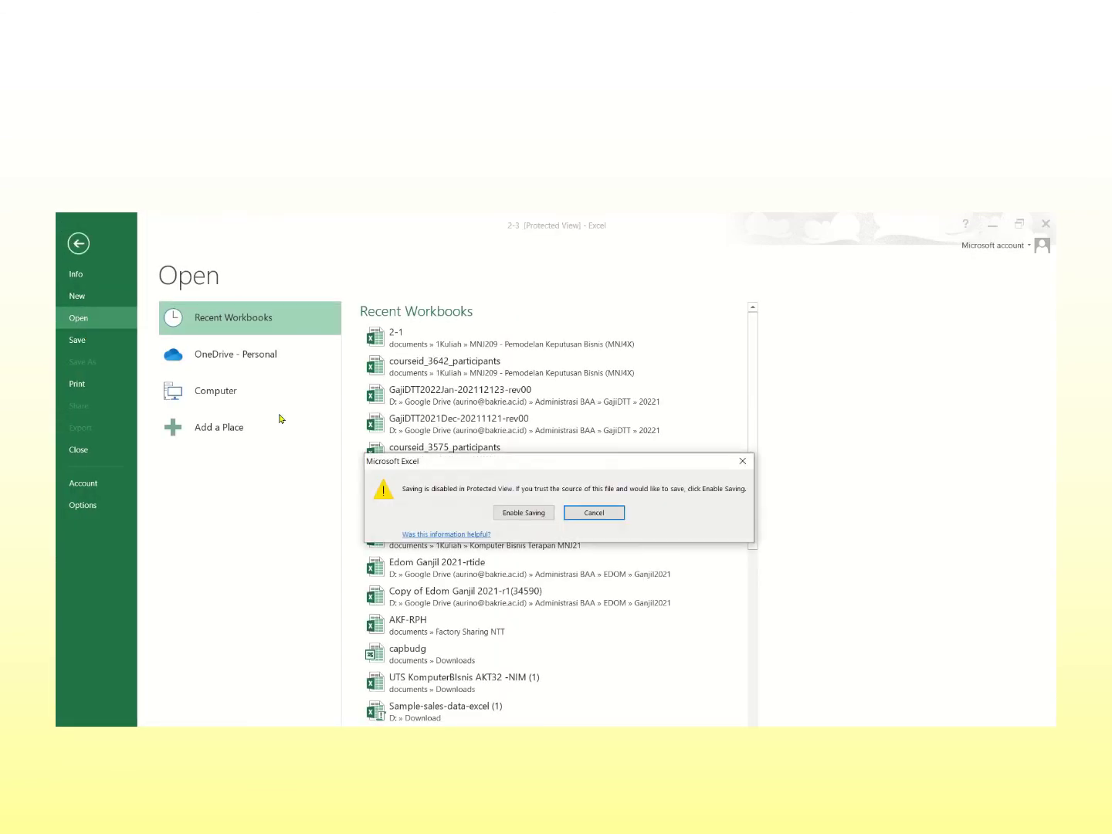
click(532, 514)
click(558, 529)
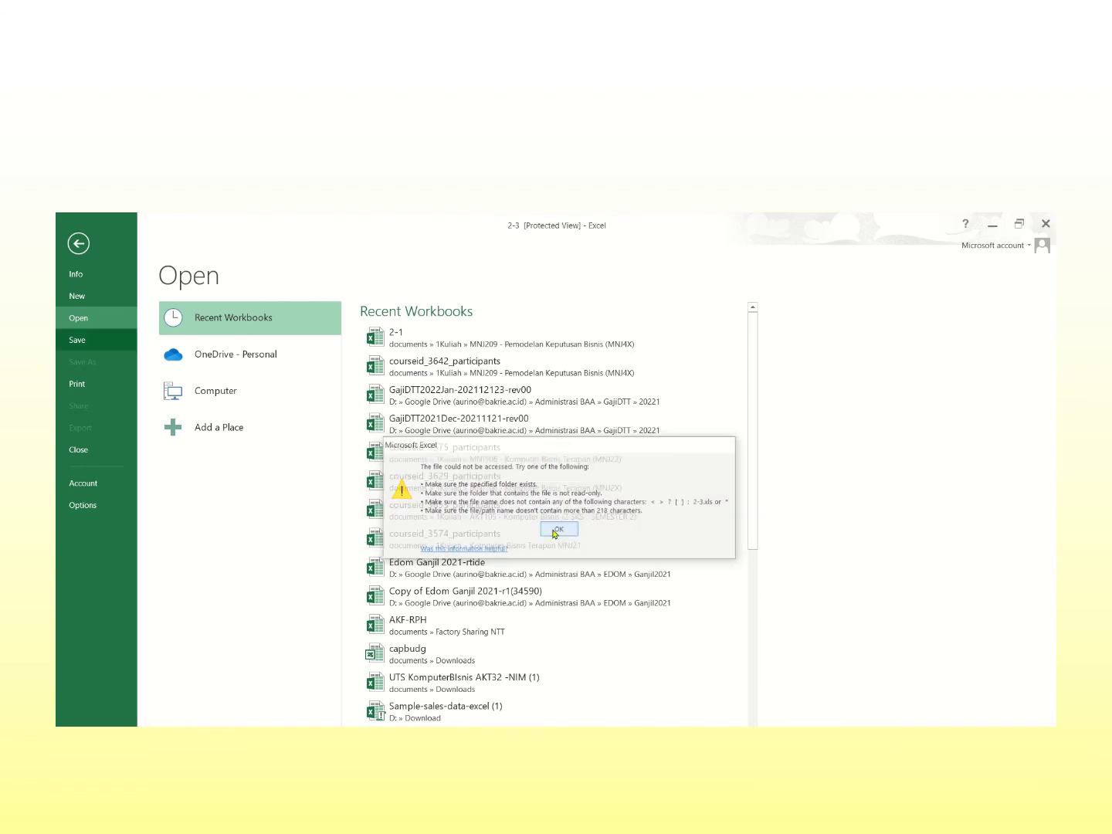
click(78, 347)
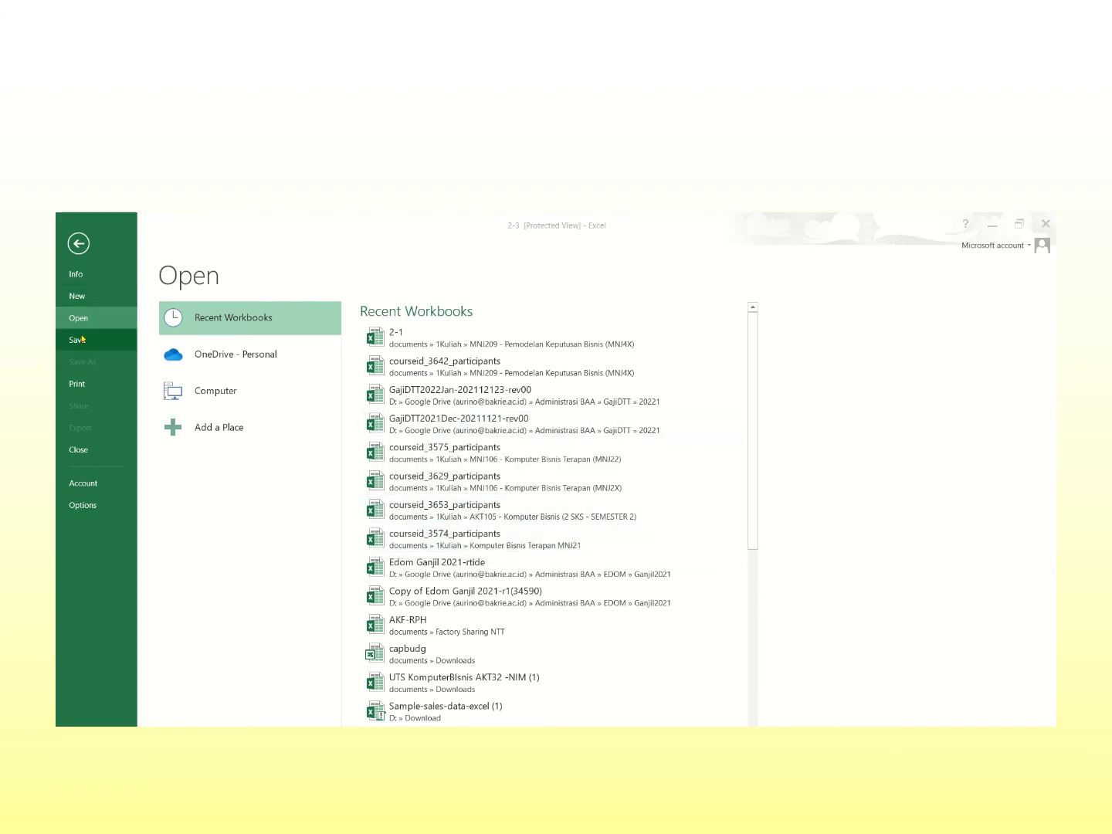
click(534, 511)
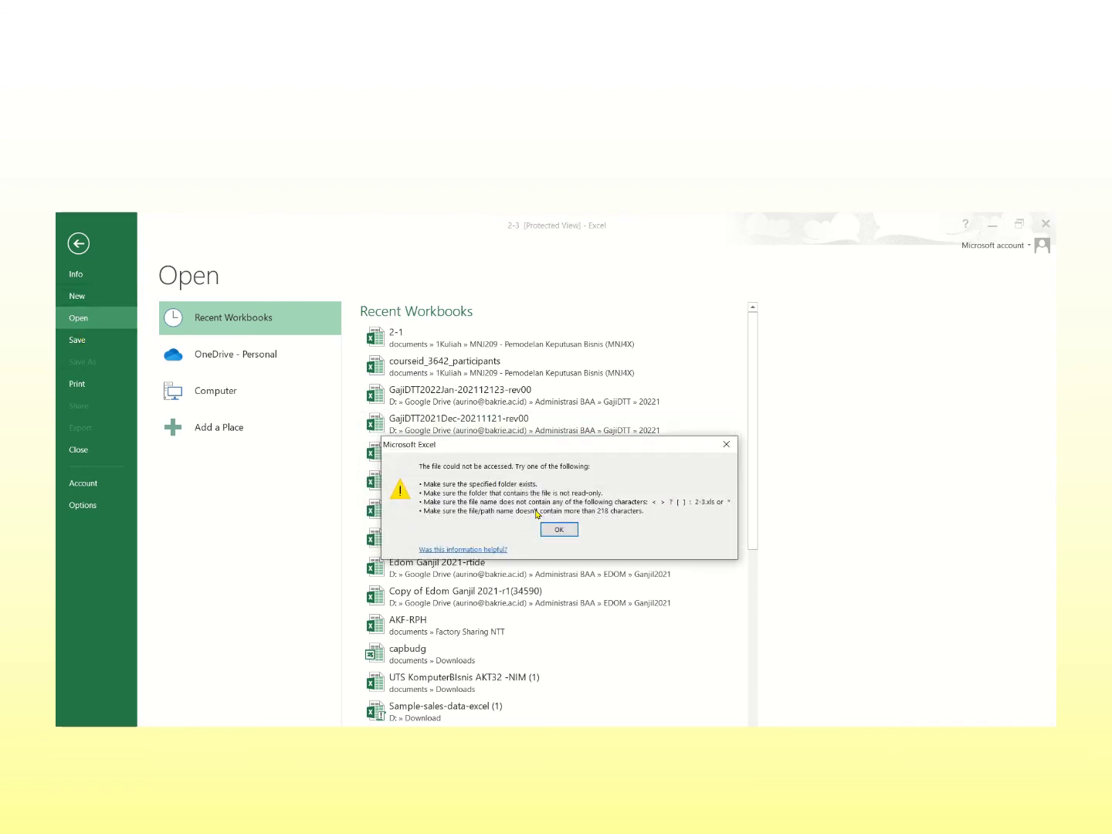
click(726, 445)
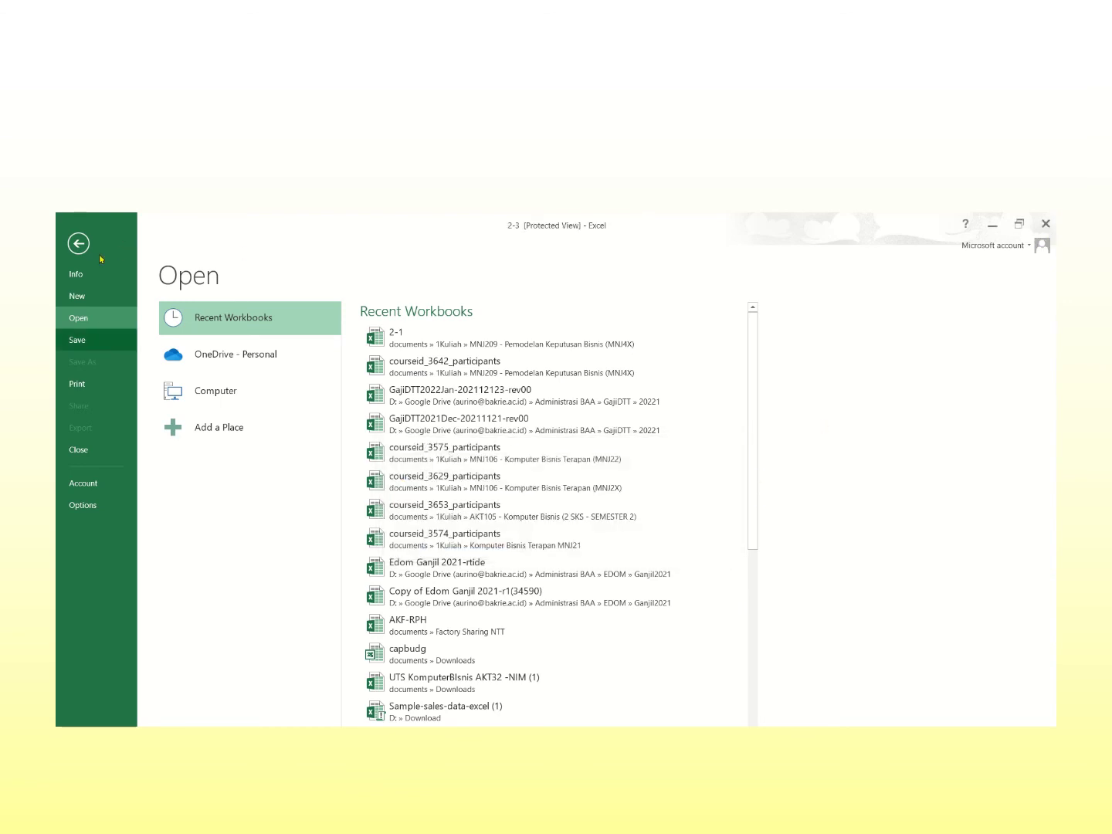
click(78, 244)
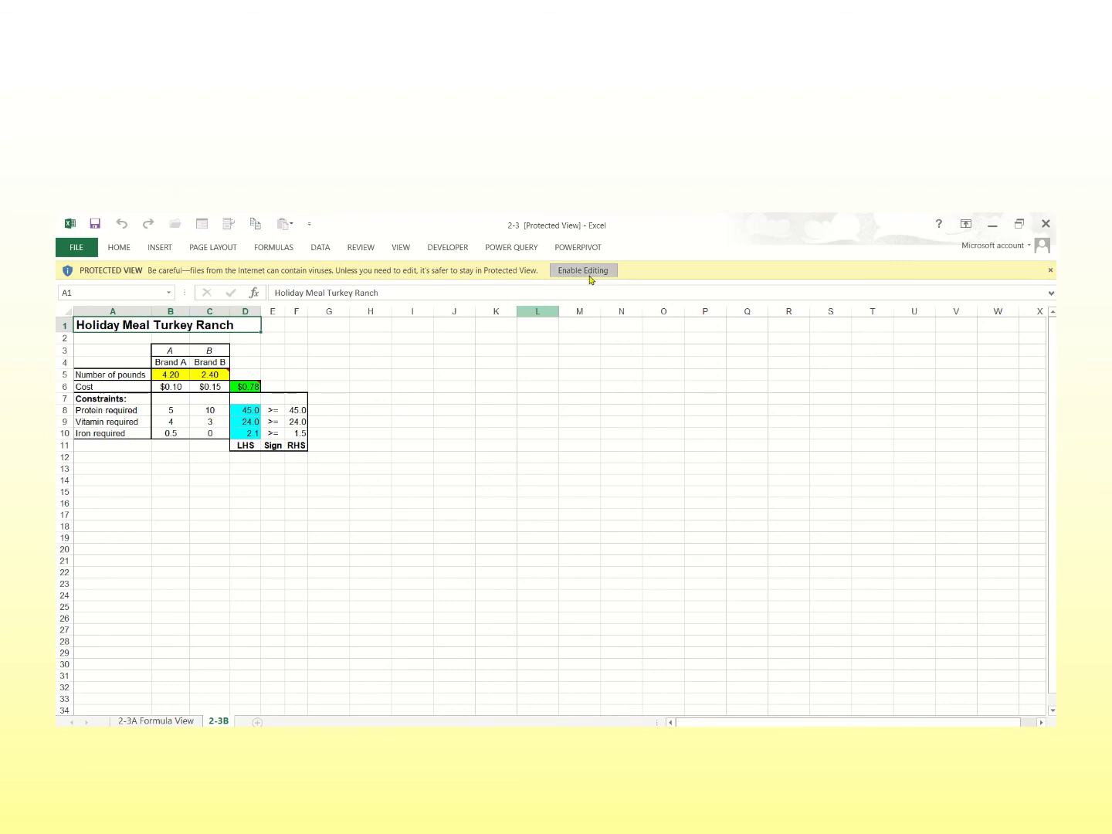
Try again to enable editing in the protected 2-3 workbook and dismiss the error messages.
click(590, 273)
click(559, 530)
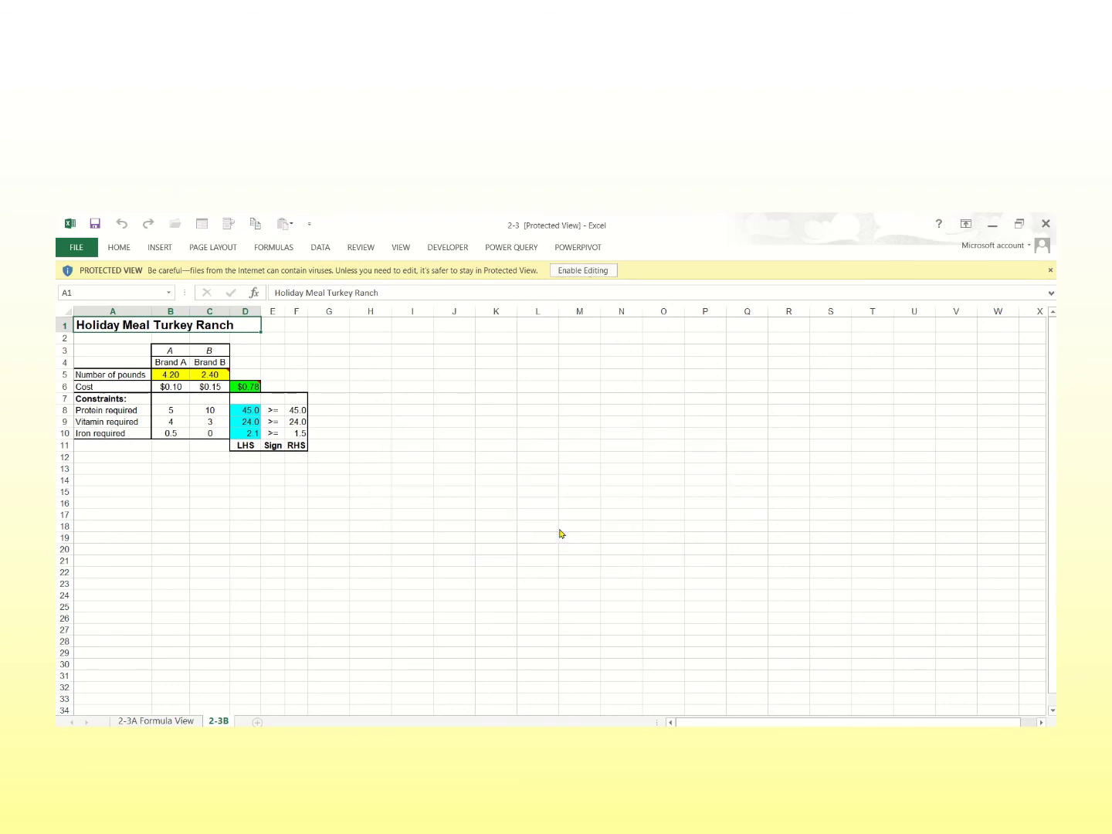
click(602, 275)
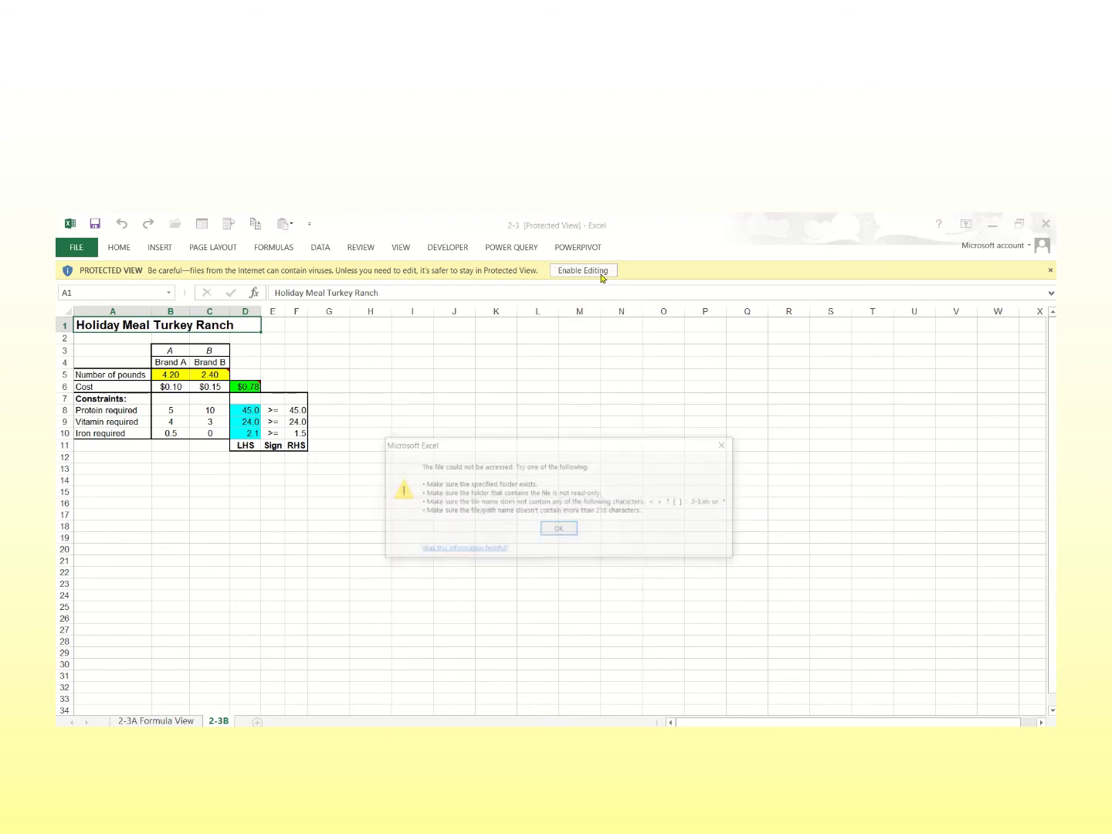
click(561, 529)
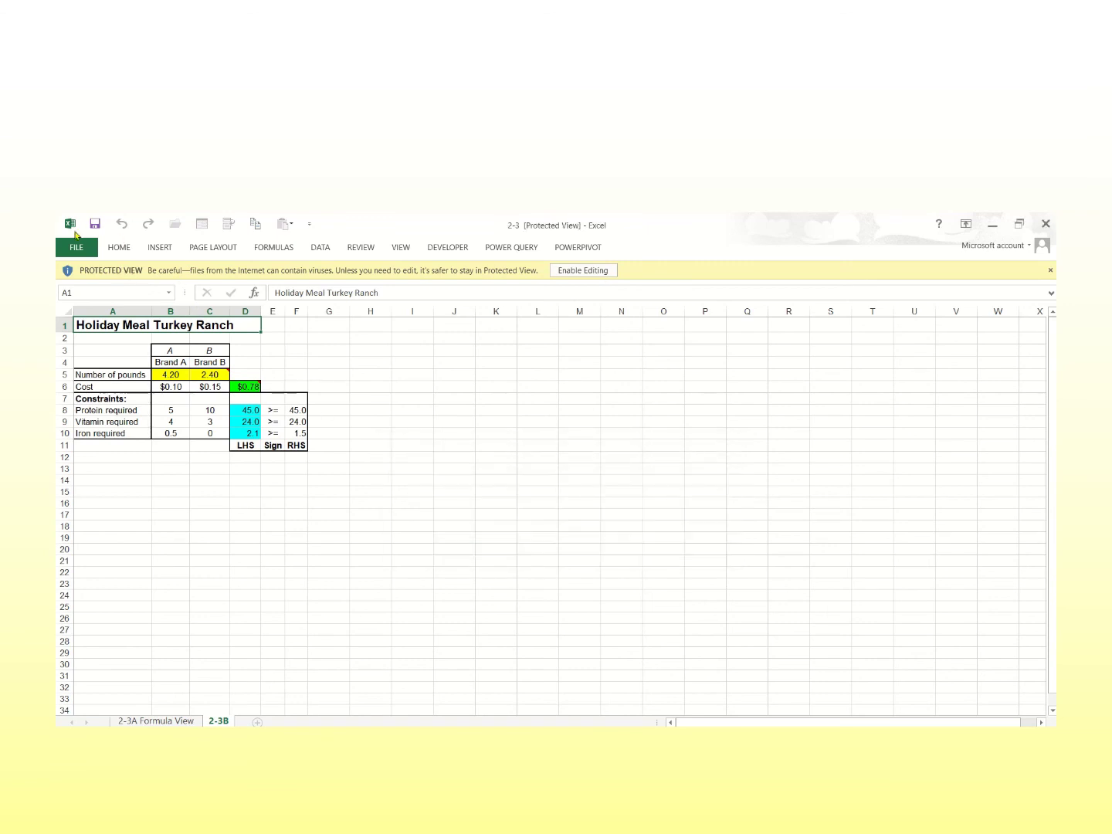
click(77, 248)
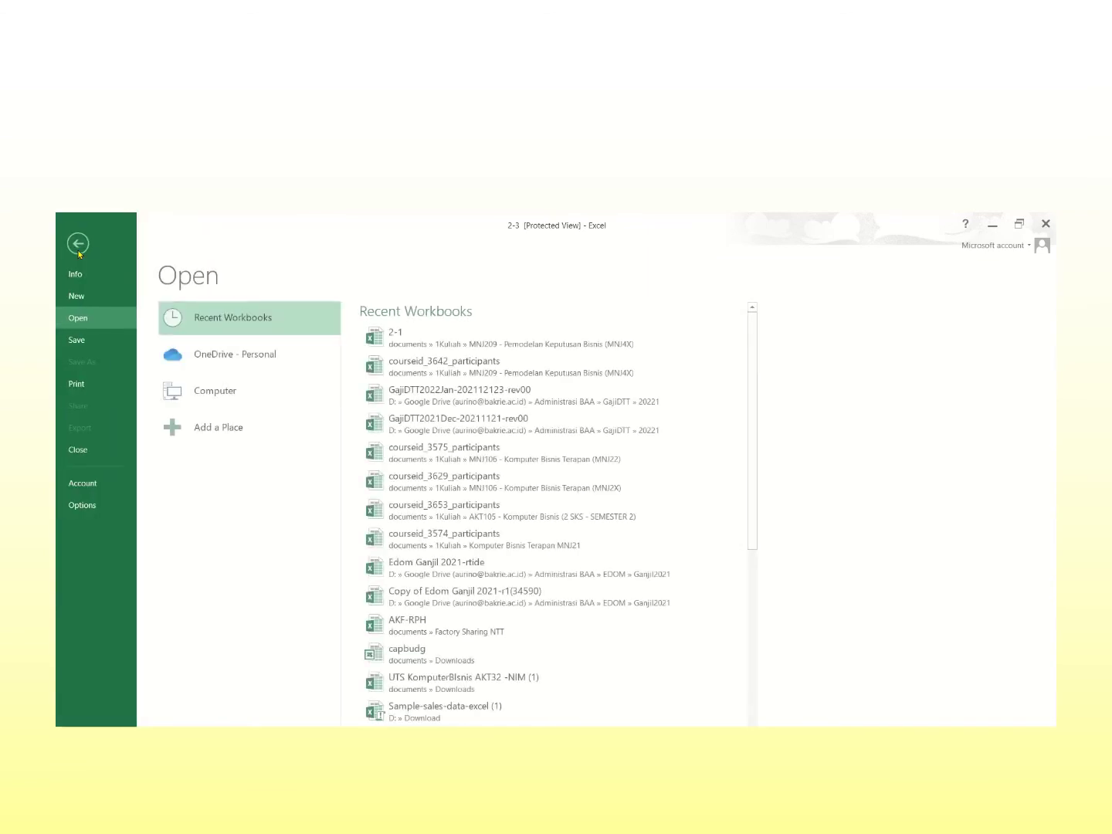
click(87, 340)
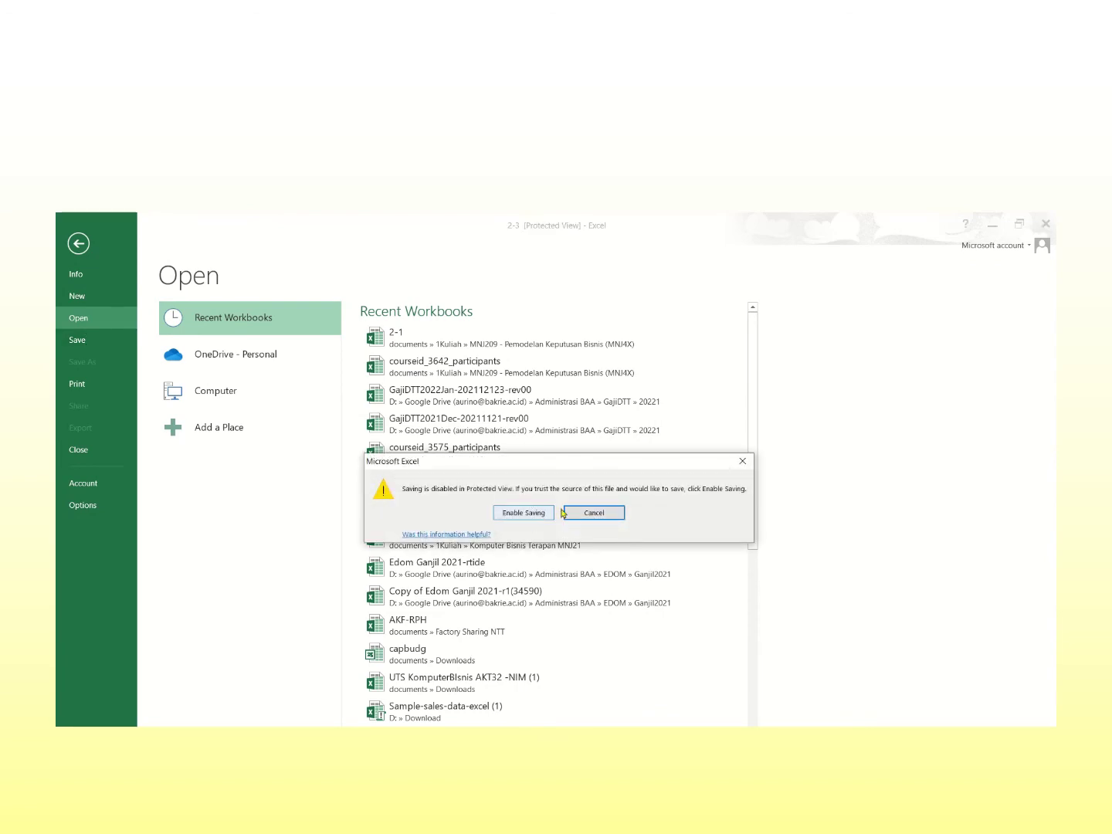
click(600, 515)
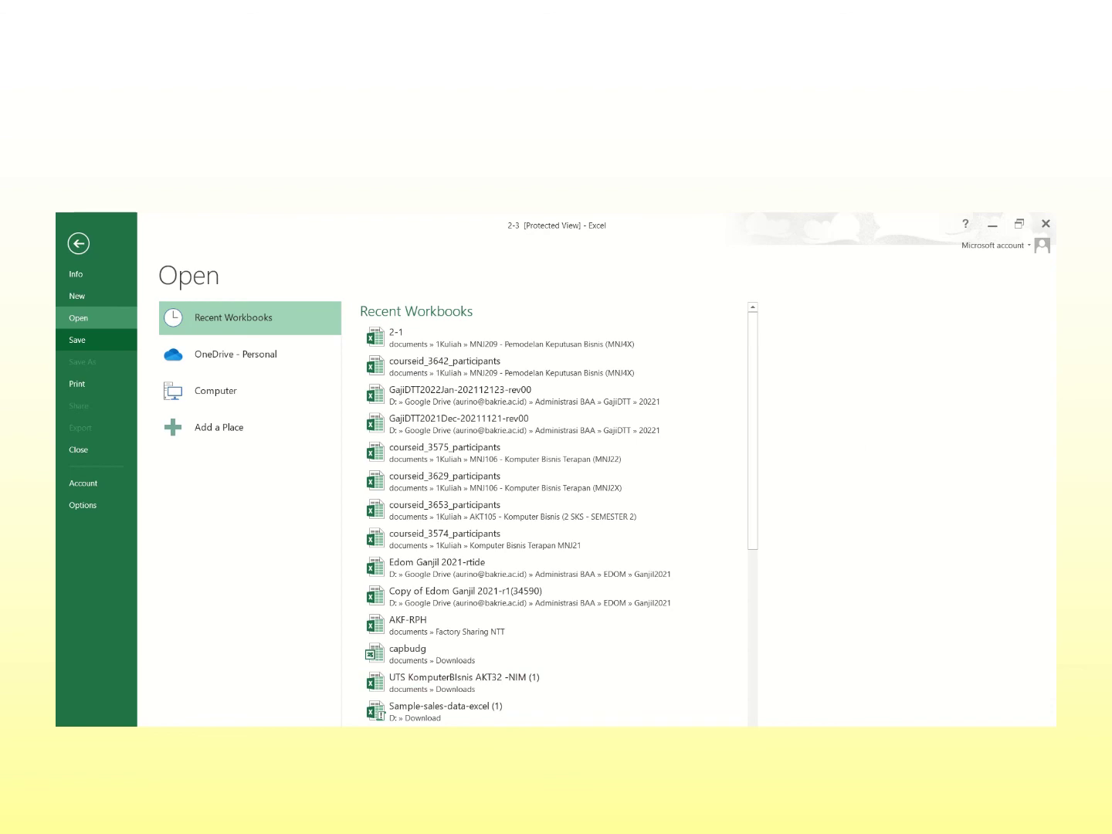
Close the archive window listing the chapter 2 files and try once more to save the protected 2-3 workbook.
click(656, 742)
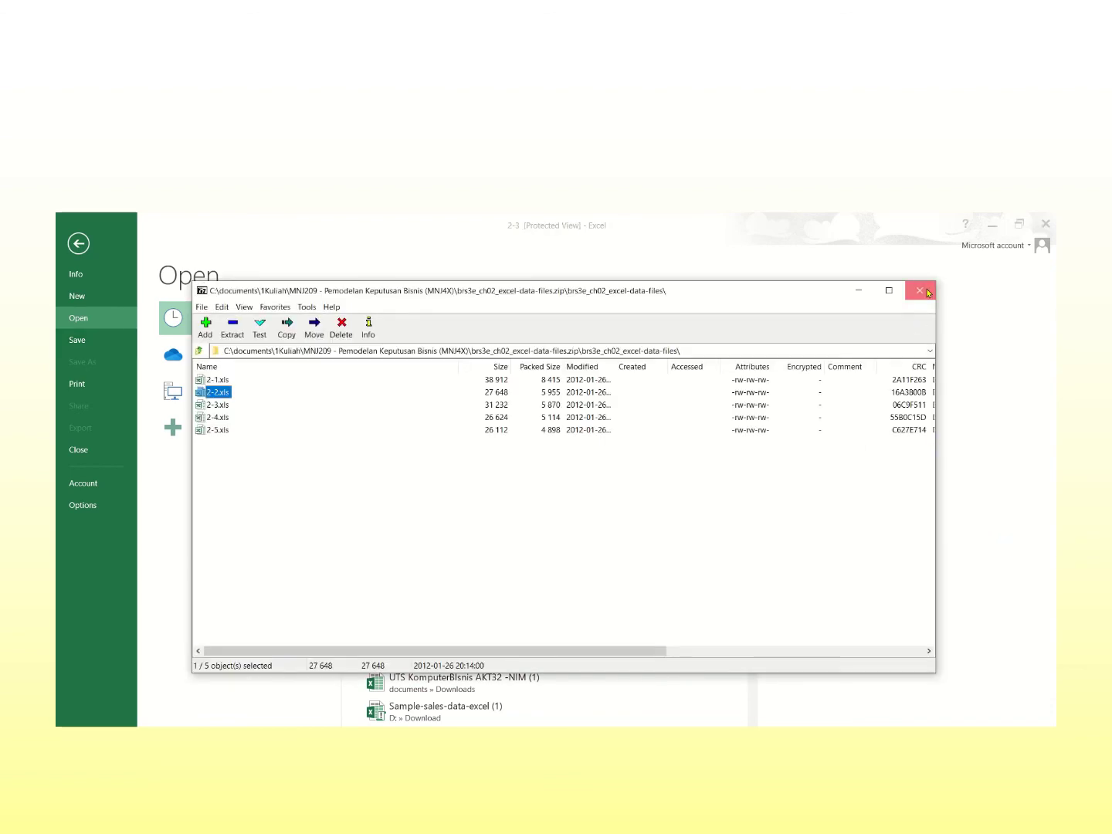
click(920, 291)
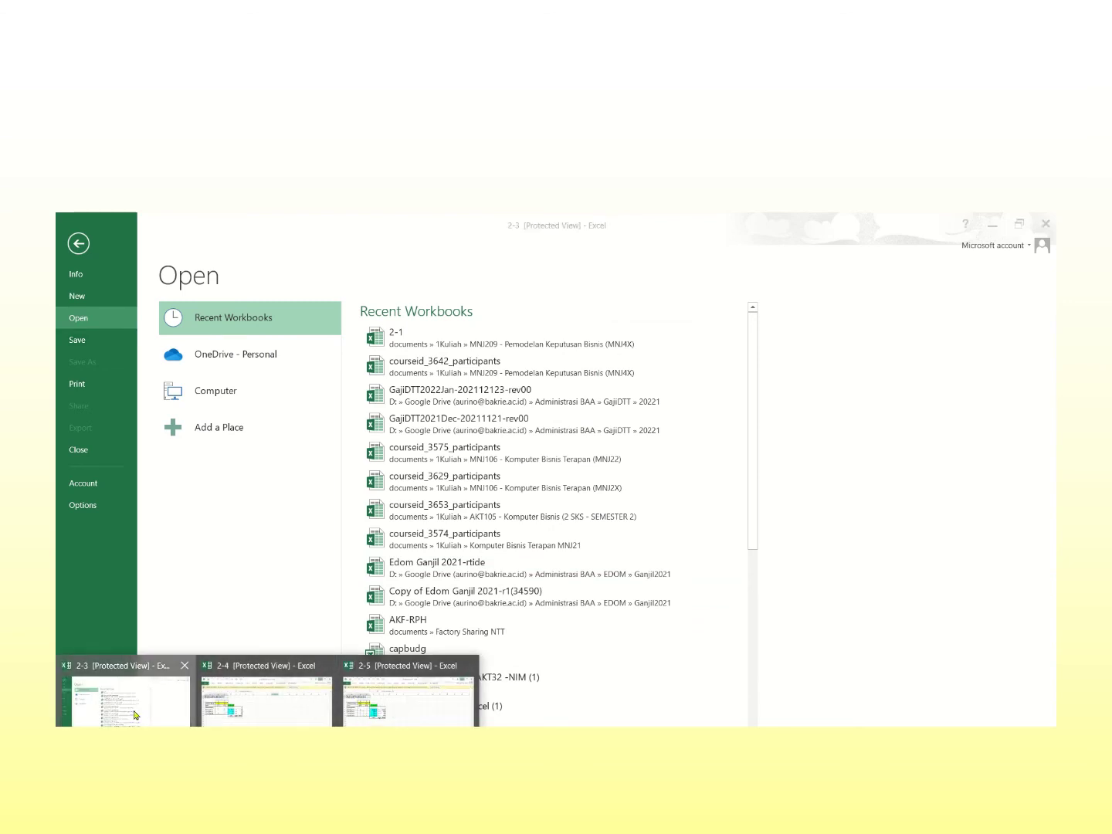
click(93, 340)
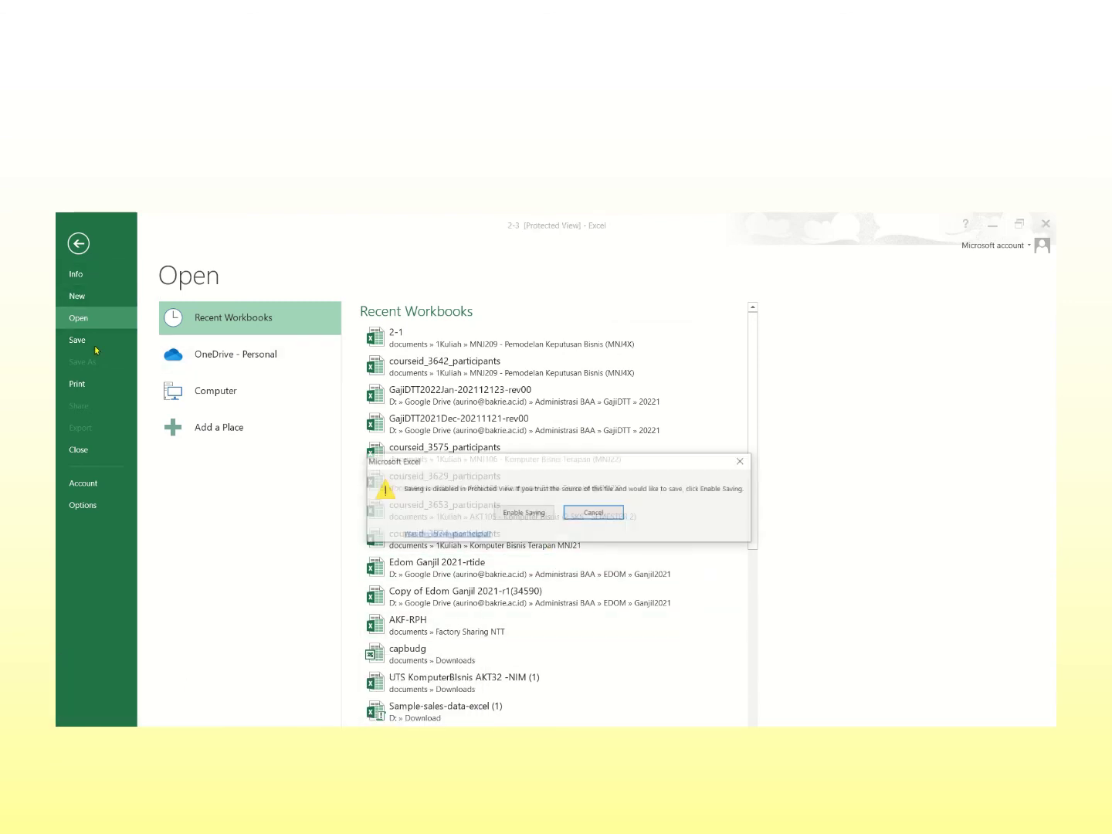
click(516, 513)
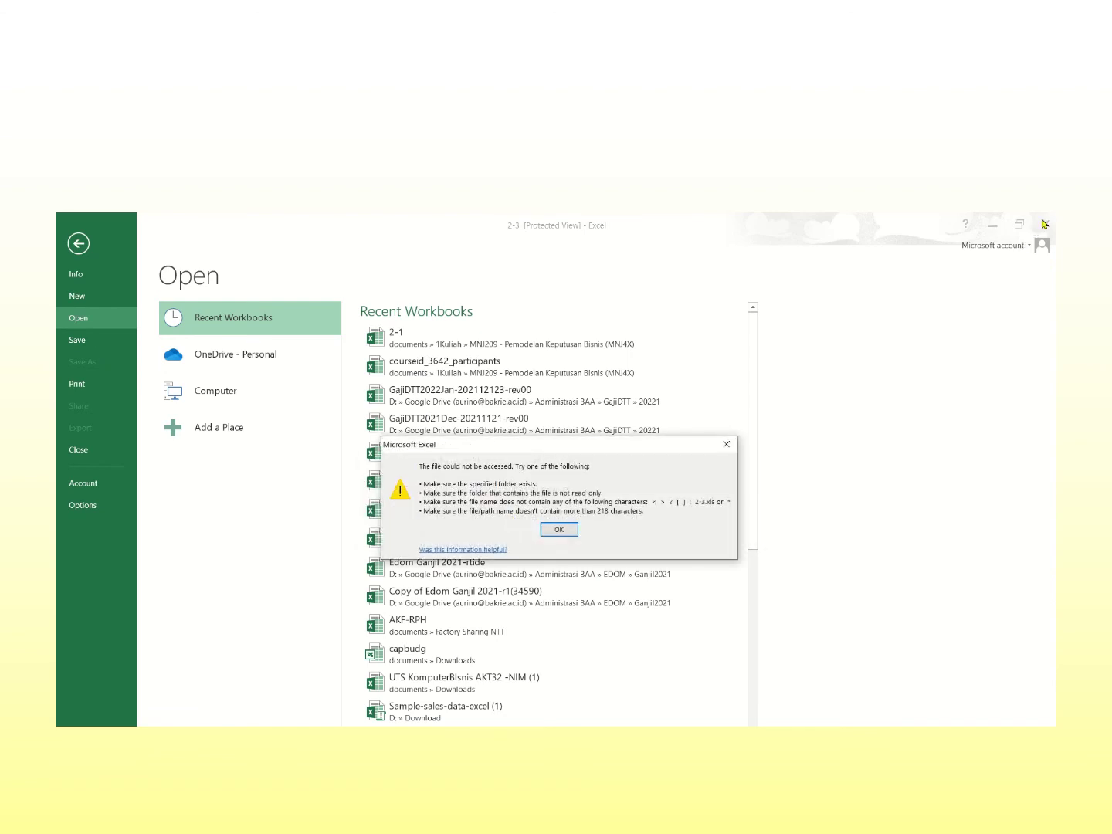
key(Return)
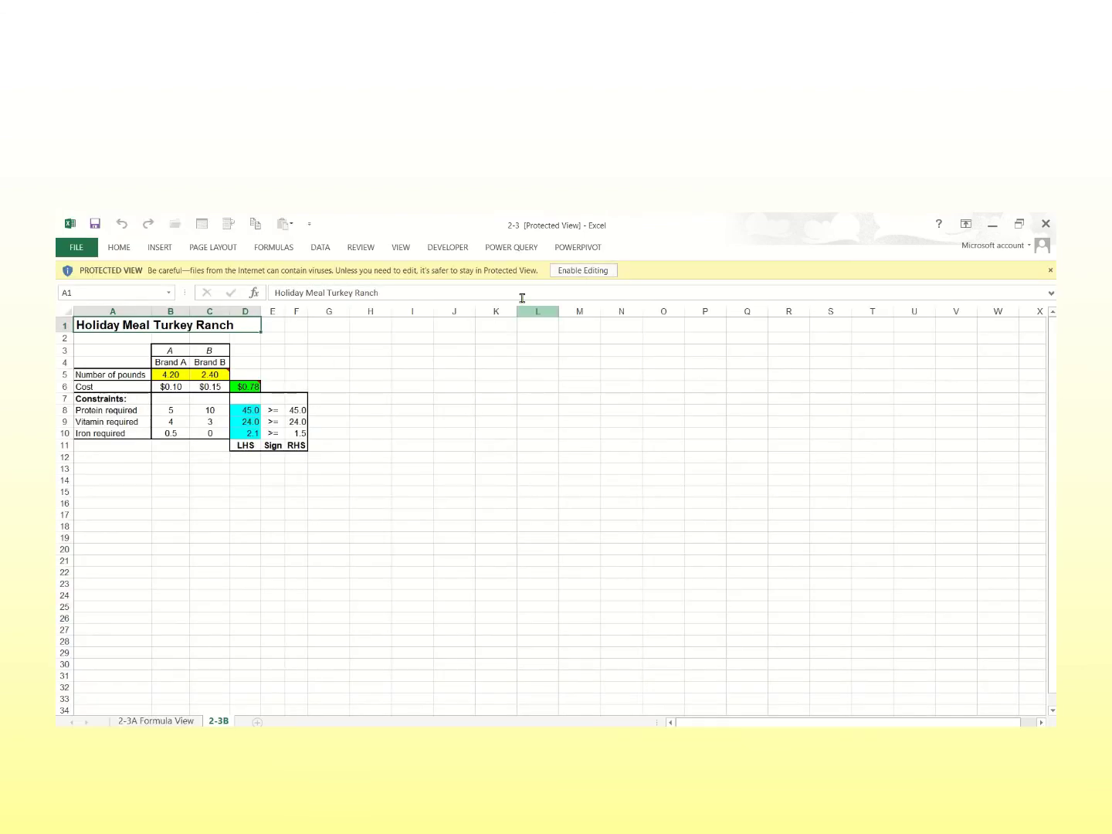
Enlarge the Holiday Meal Turkey Ranch sheet and retry enabling editing in the 2-3 workbook.
ctrl+scroll(455, 584, up, 6)
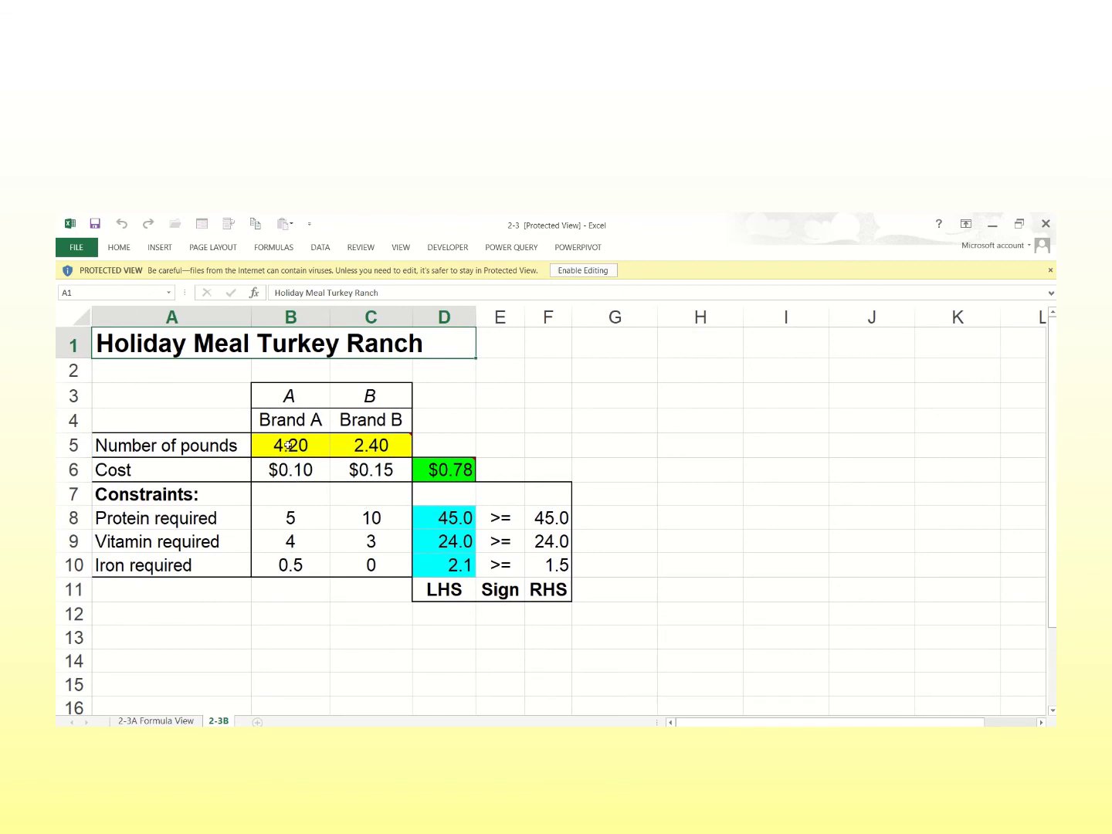
click(583, 270)
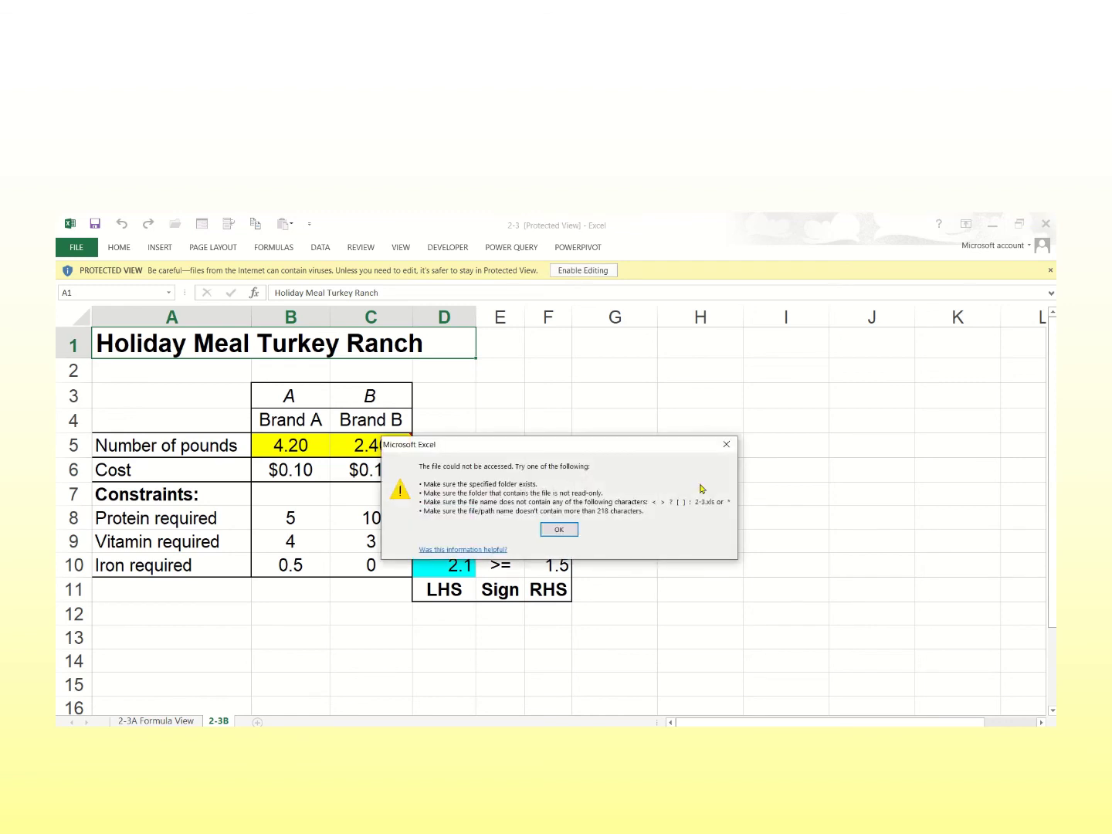
click(560, 531)
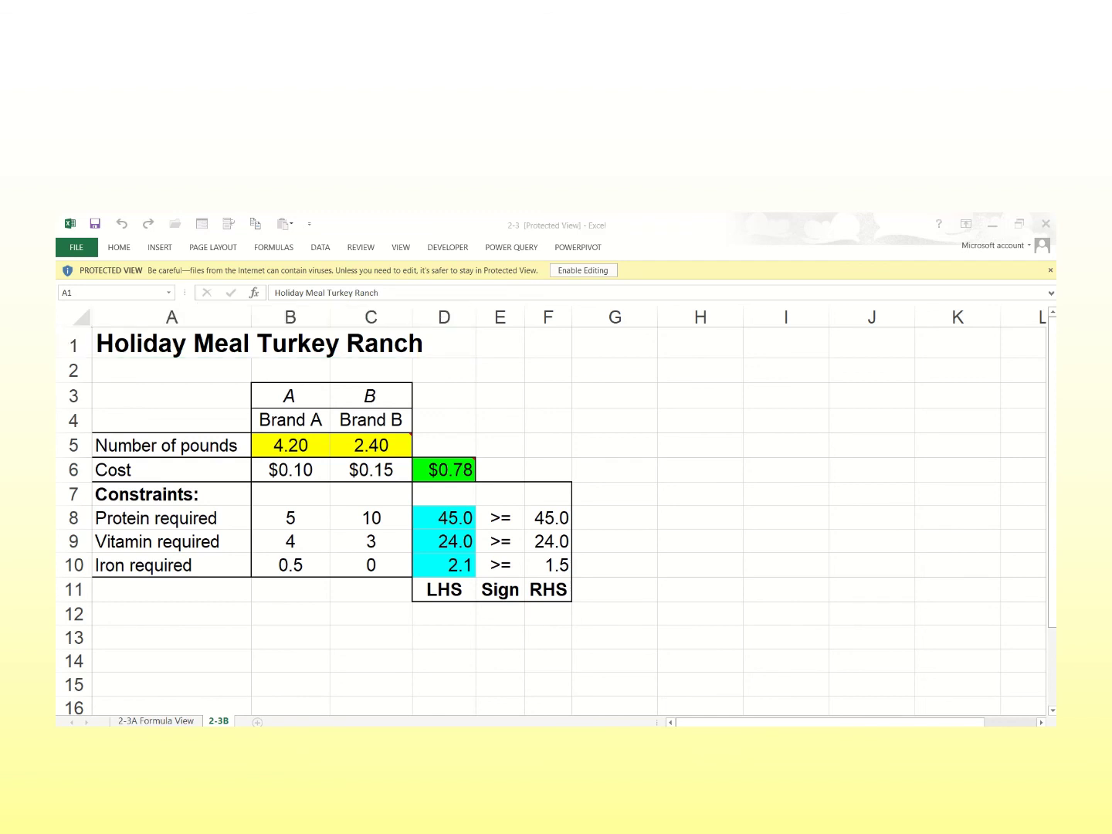
Close the open protected workbooks and the remaining empty Excel window.
right_click(247, 725)
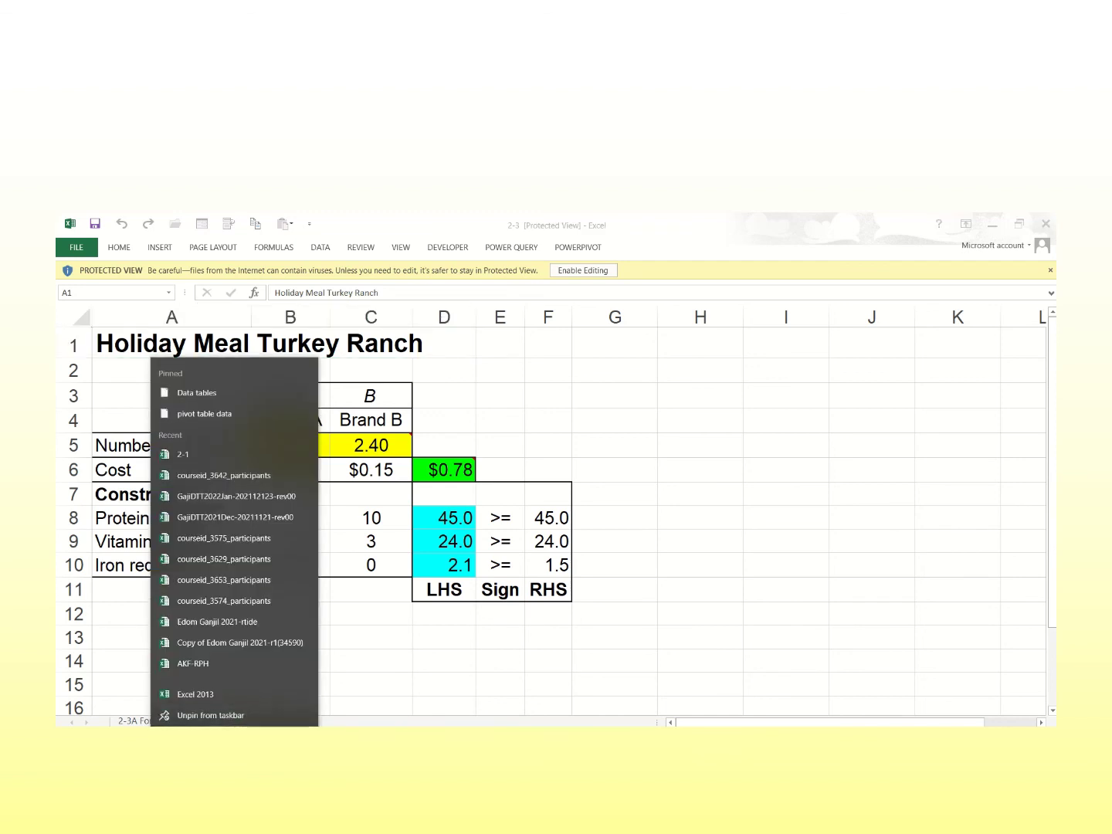
click(374, 690)
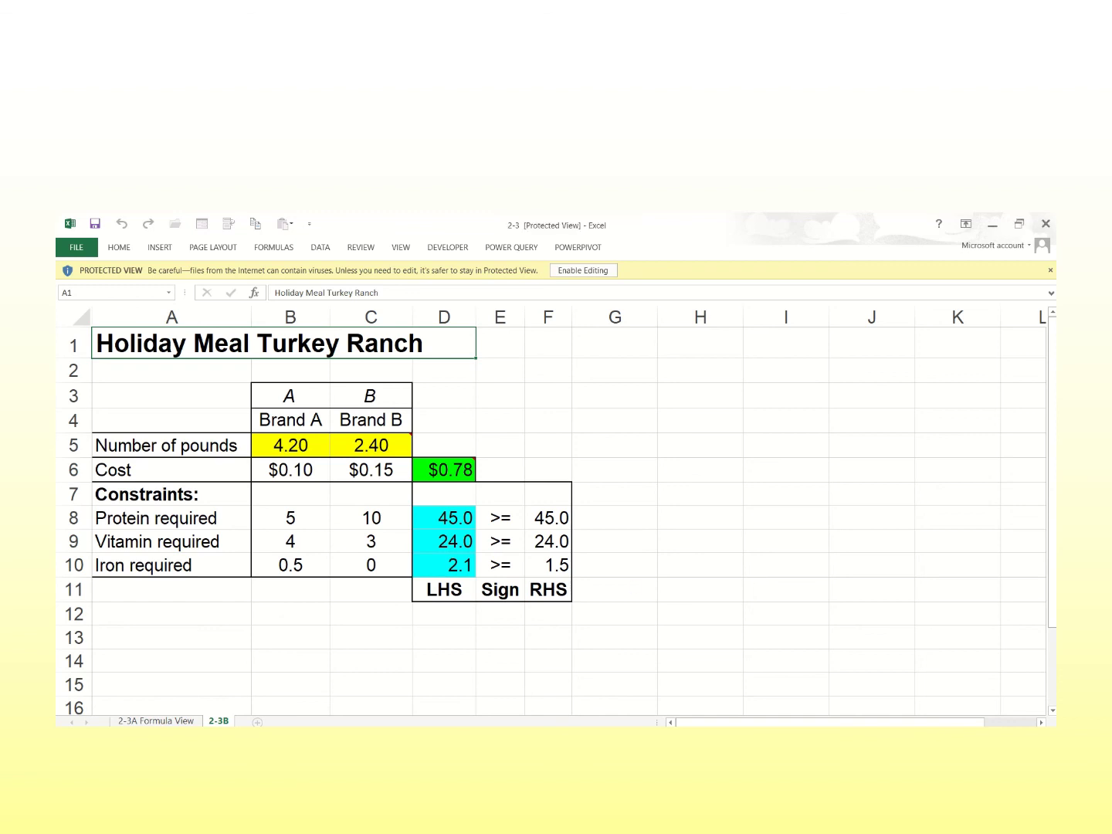
mouse_move(268, 727)
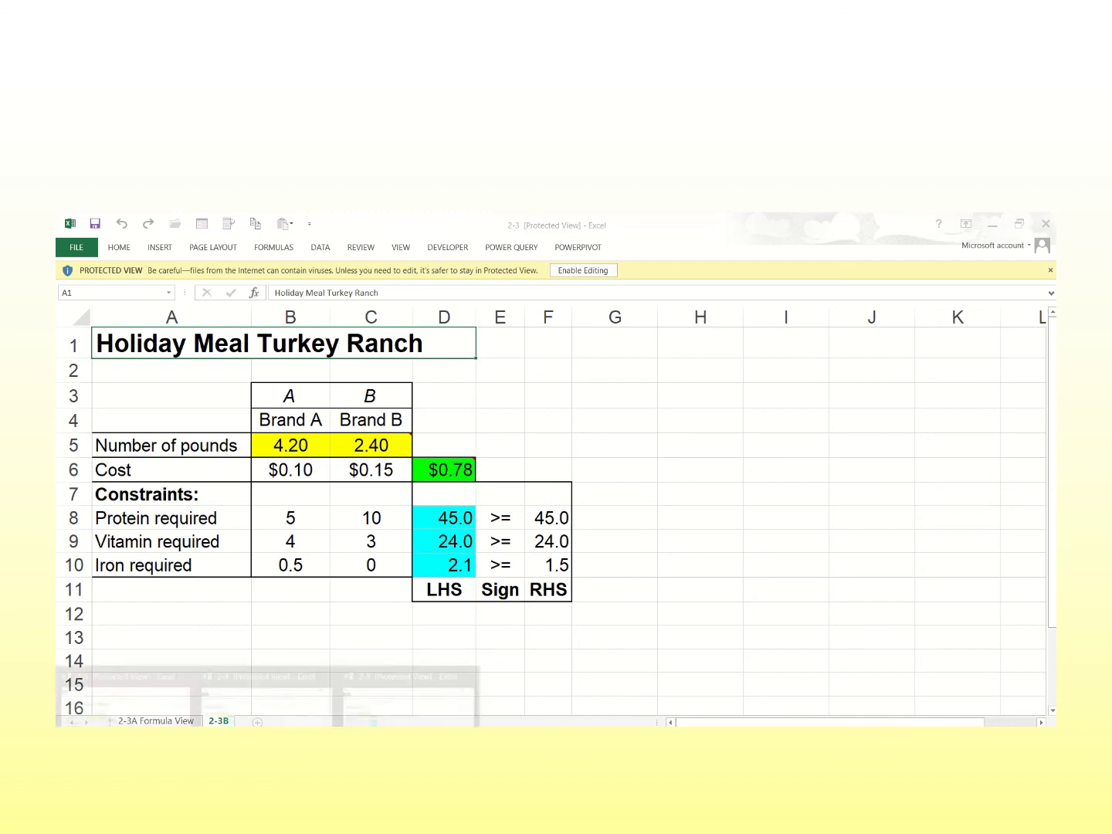
click(398, 710)
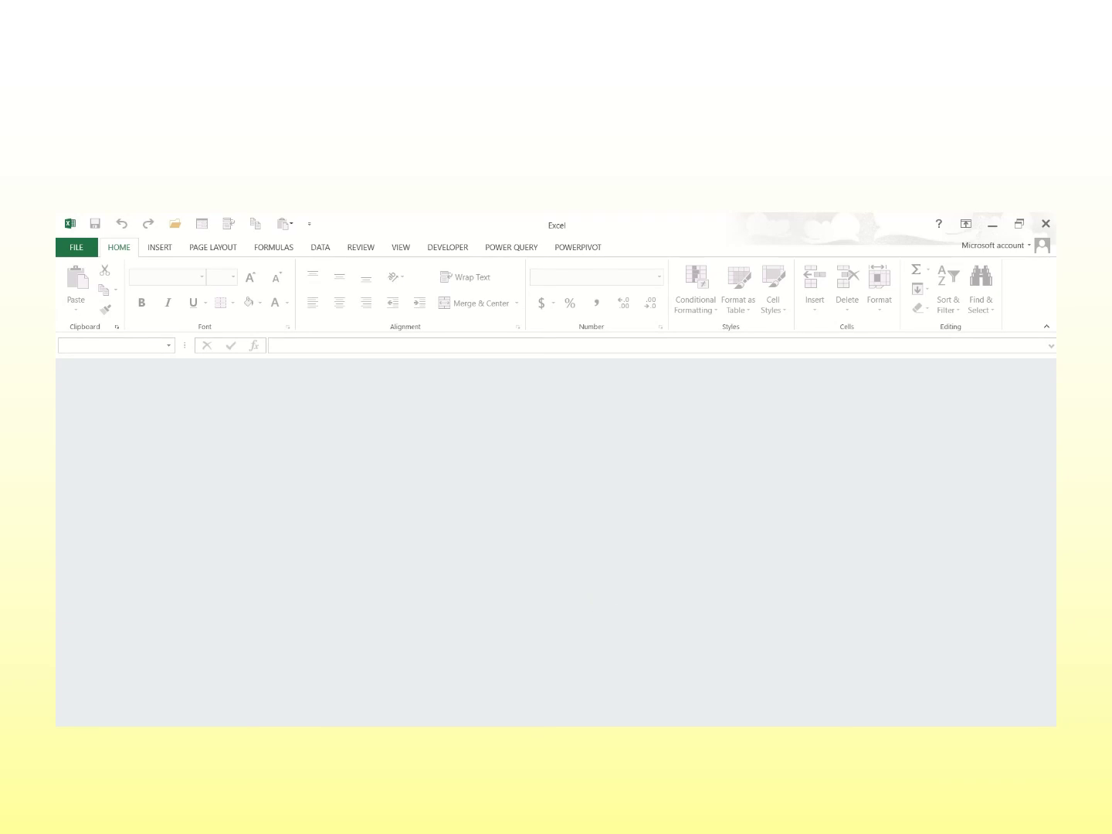
click(1046, 223)
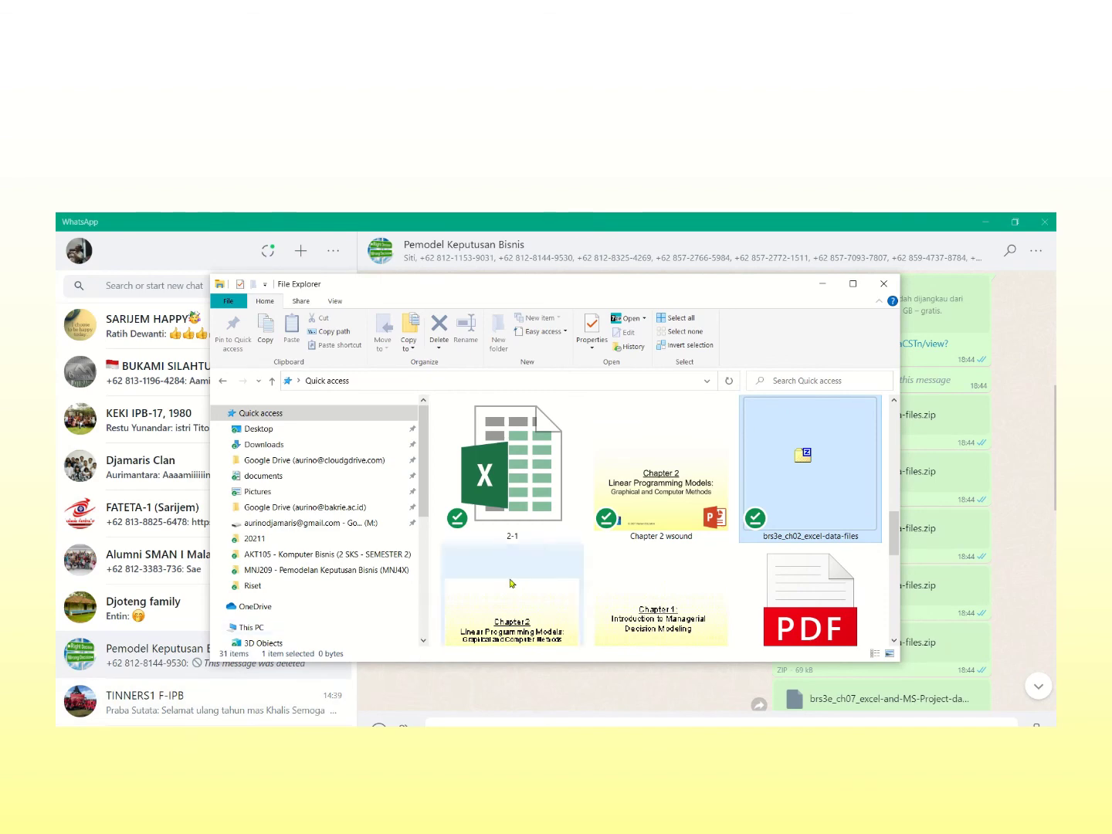
Switch to File Explorer and reopen 2-3.xls from the brs3e_ch02_excel-data-files archive's folder.
scroll(645, 554, up, 5)
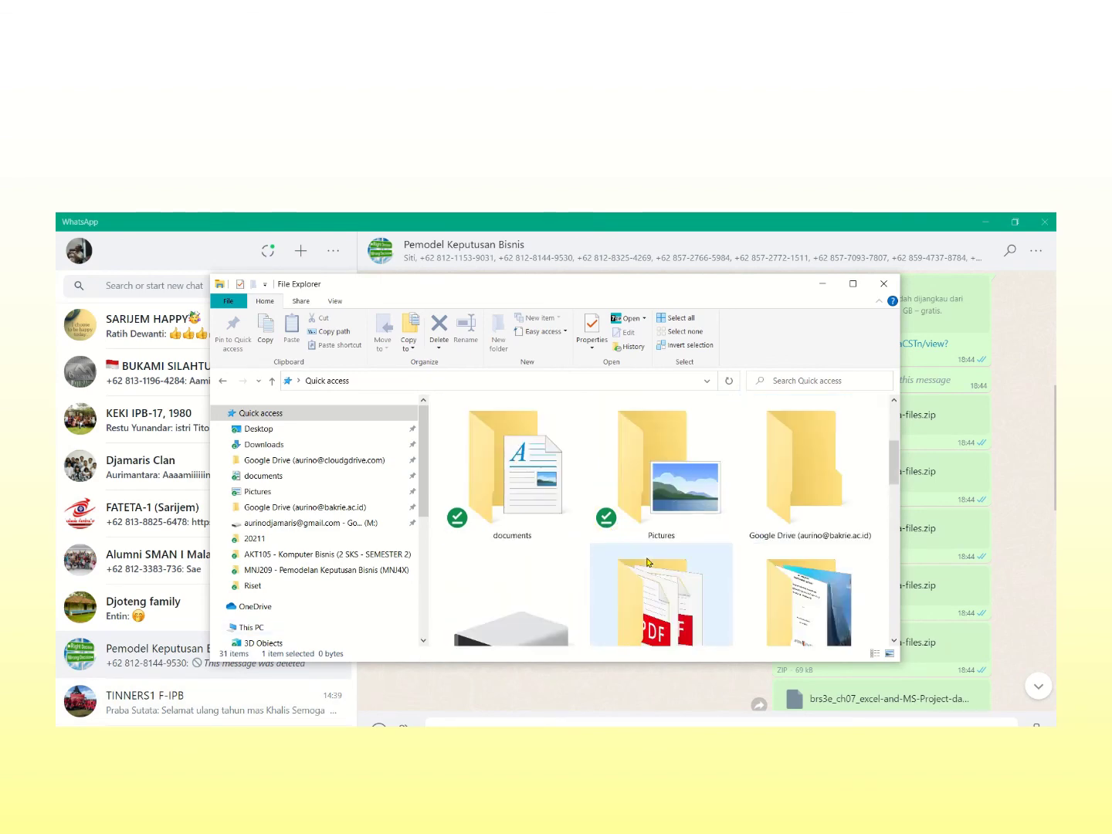
scroll(727, 560, down, 2)
scroll(782, 559, up, 3)
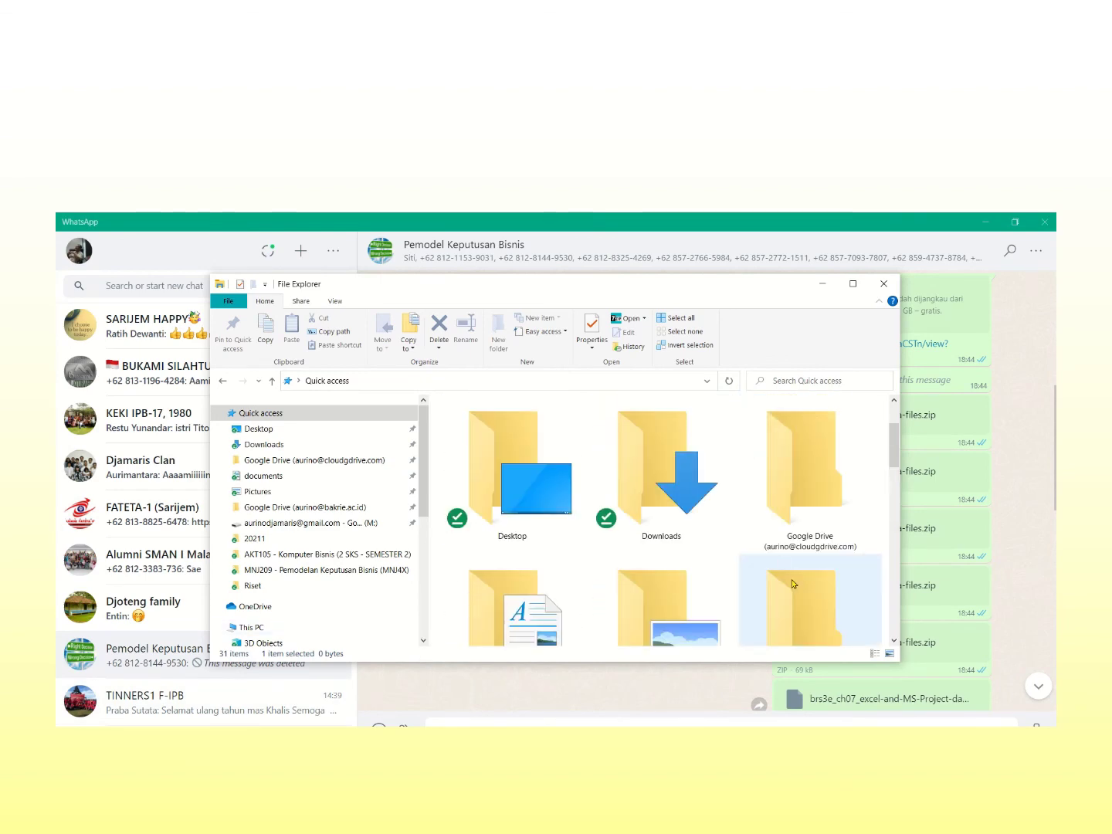
scroll(793, 584, down, 5)
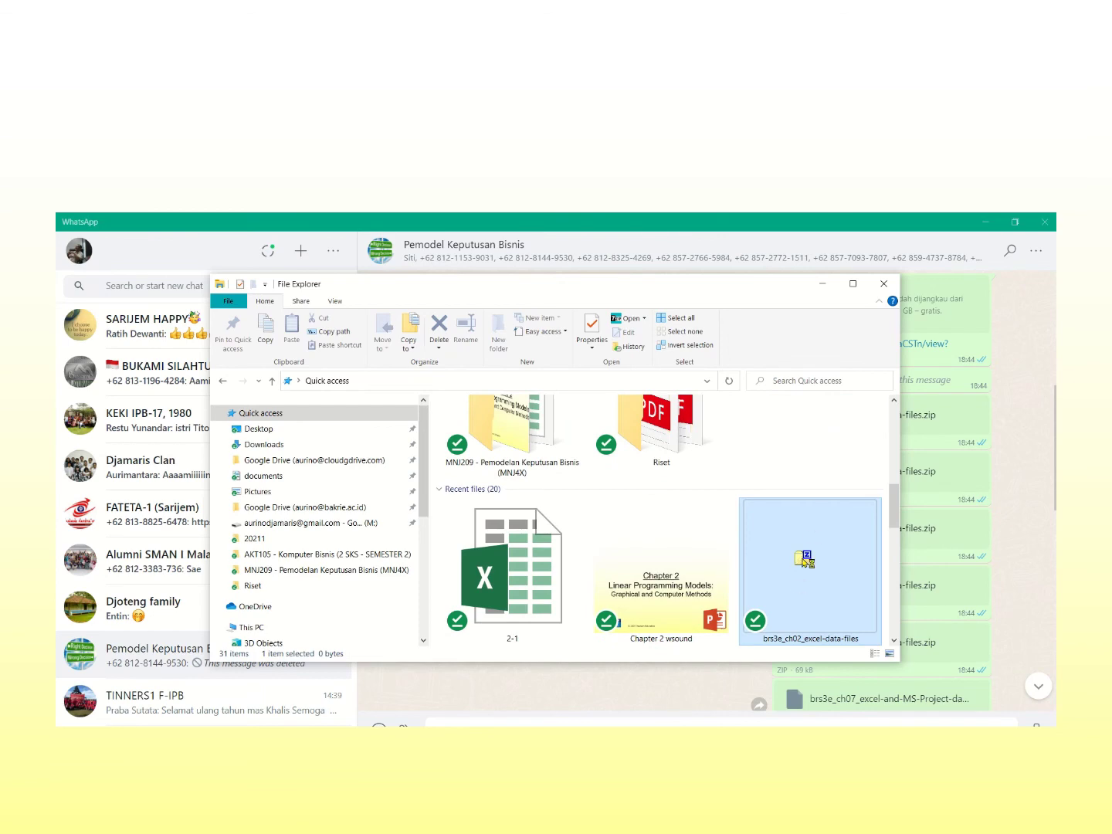
double_click(806, 559)
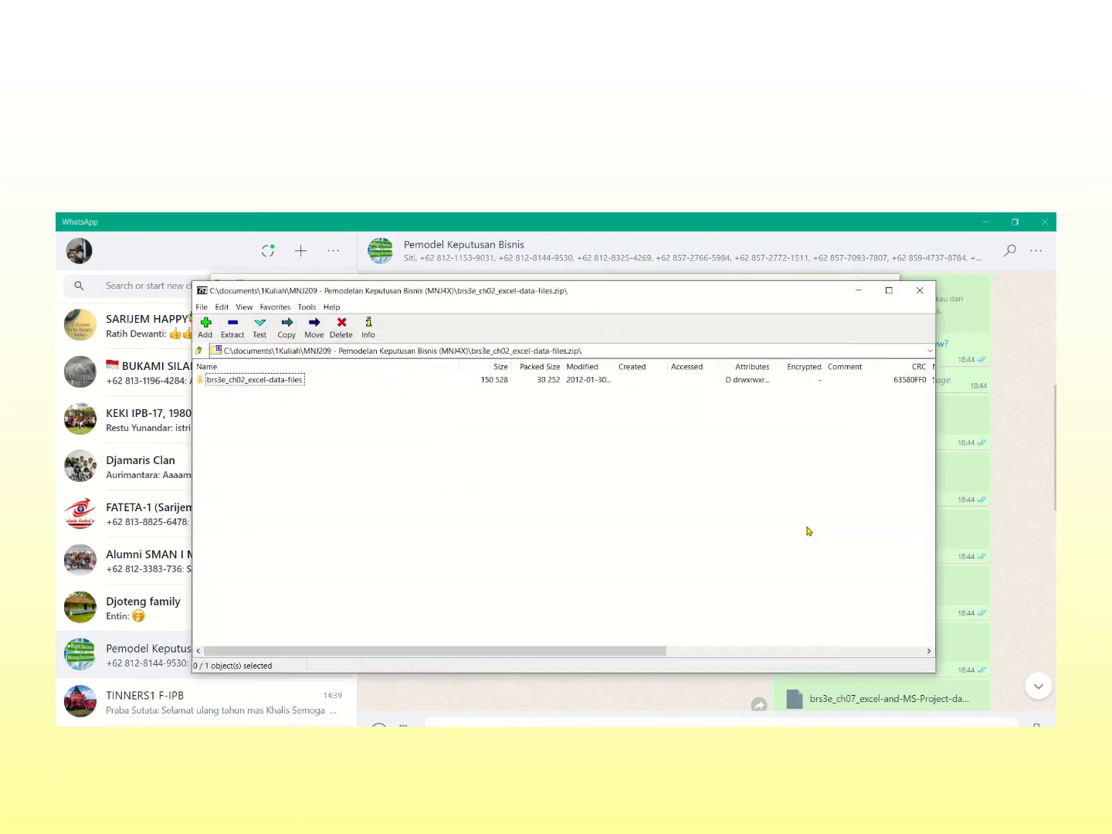
double_click(281, 379)
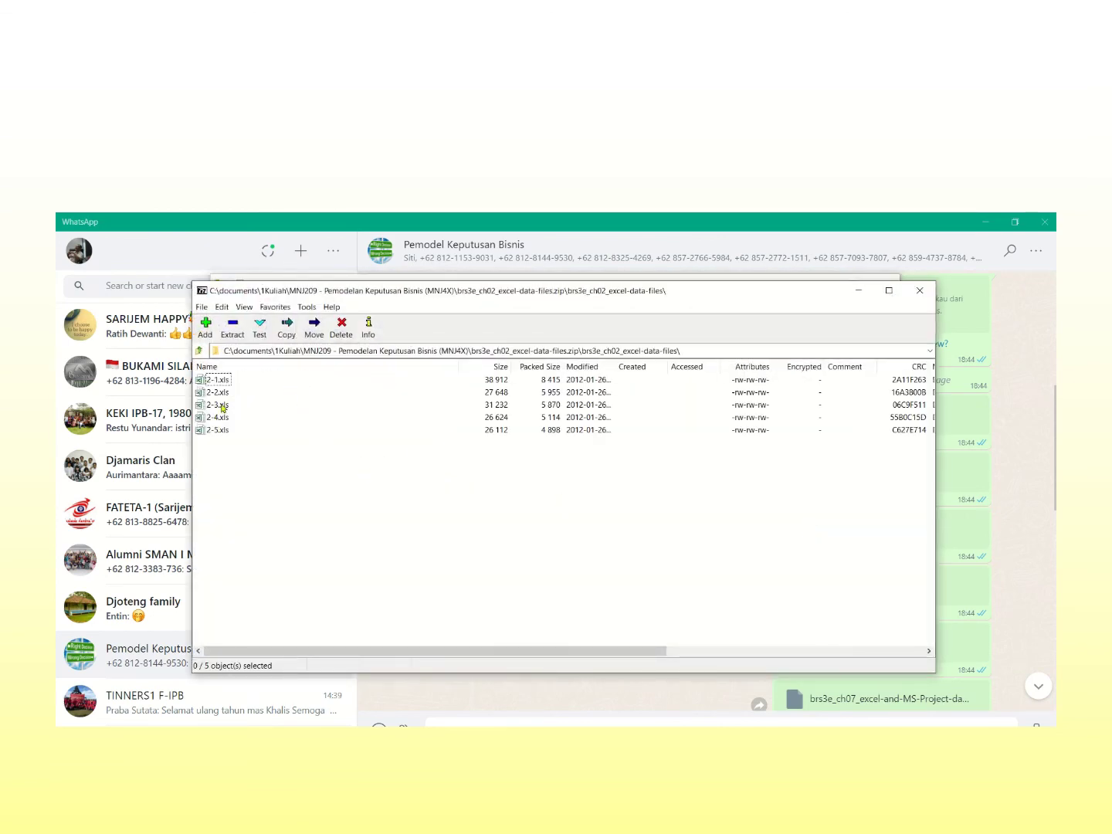
double_click(222, 407)
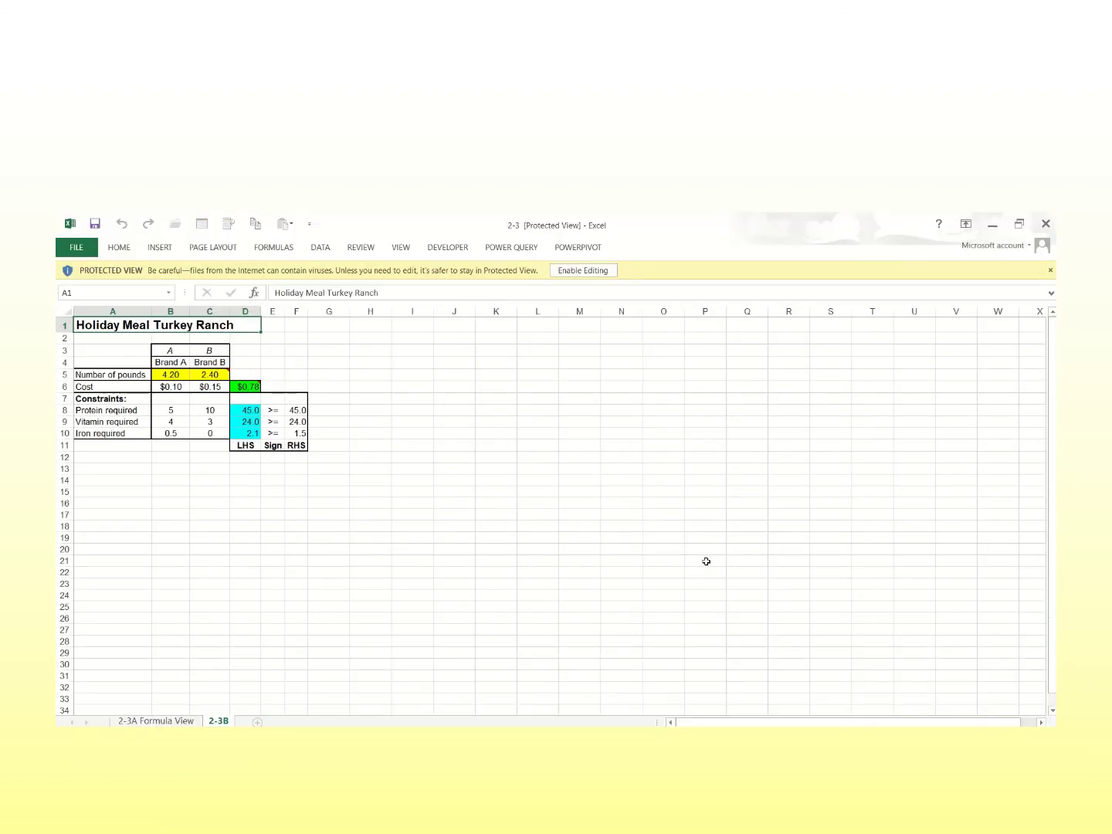
Enable editing and save the workbook as 2-3 in Excel Workbook format in the MNJ209 - Pemodelan Keputusan Bisnis (MNJ4X) folder.
click(612, 269)
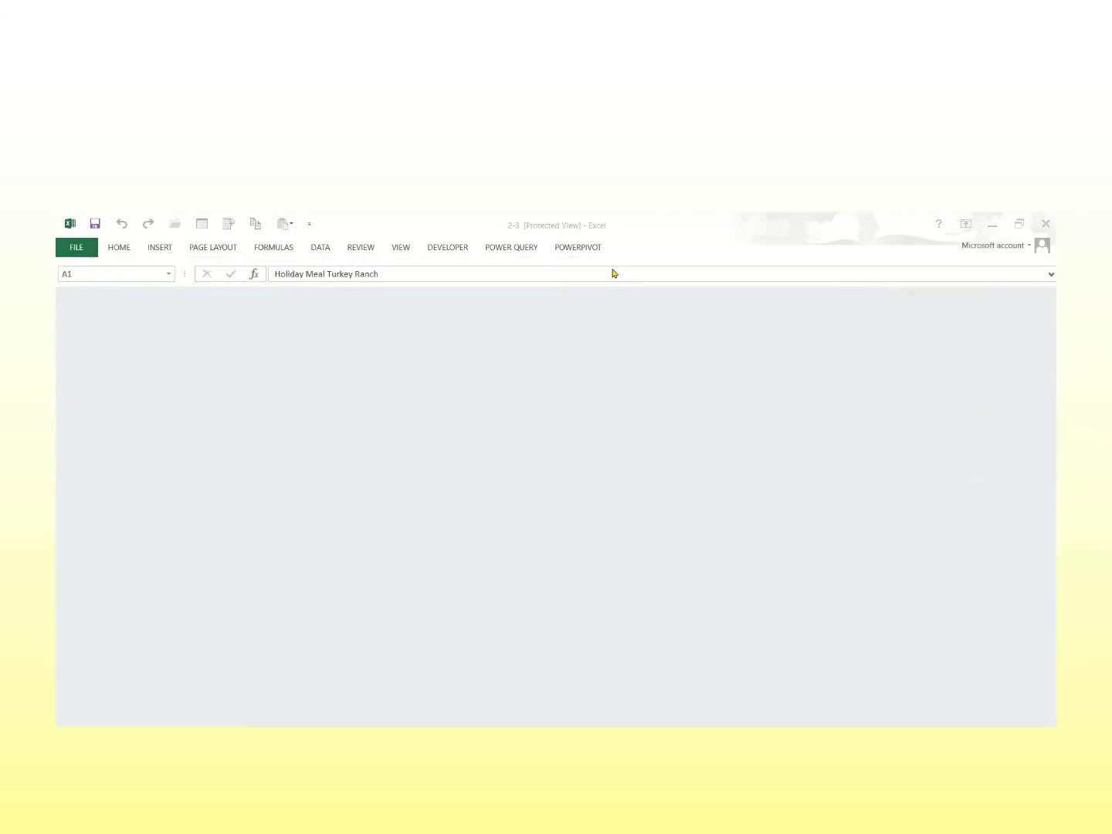
click(67, 255)
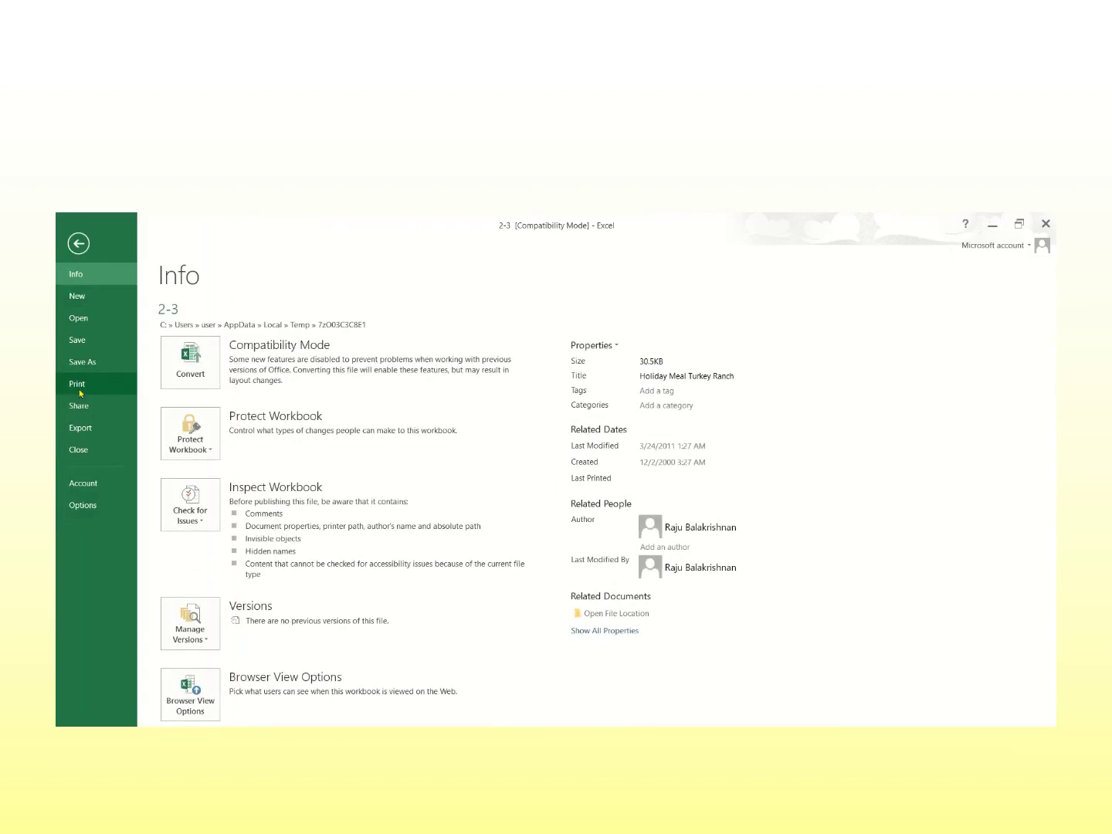
click(91, 361)
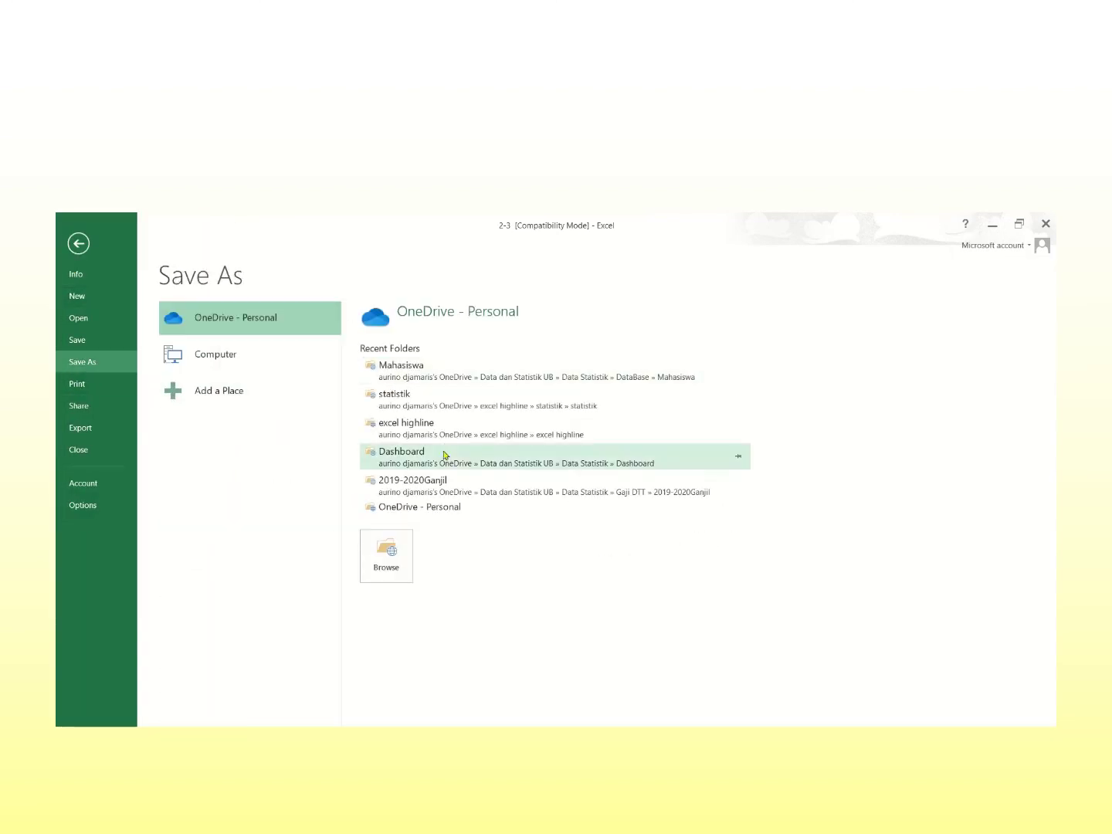
click(323, 358)
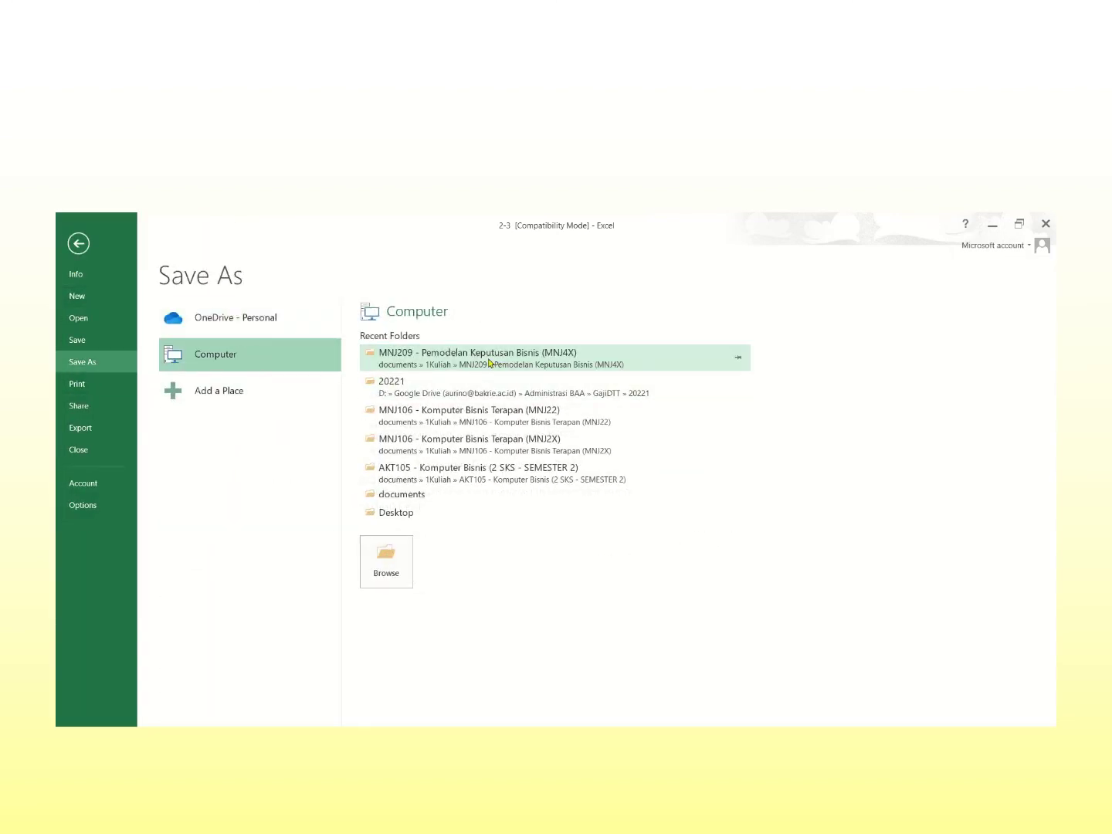
click(489, 362)
click(266, 427)
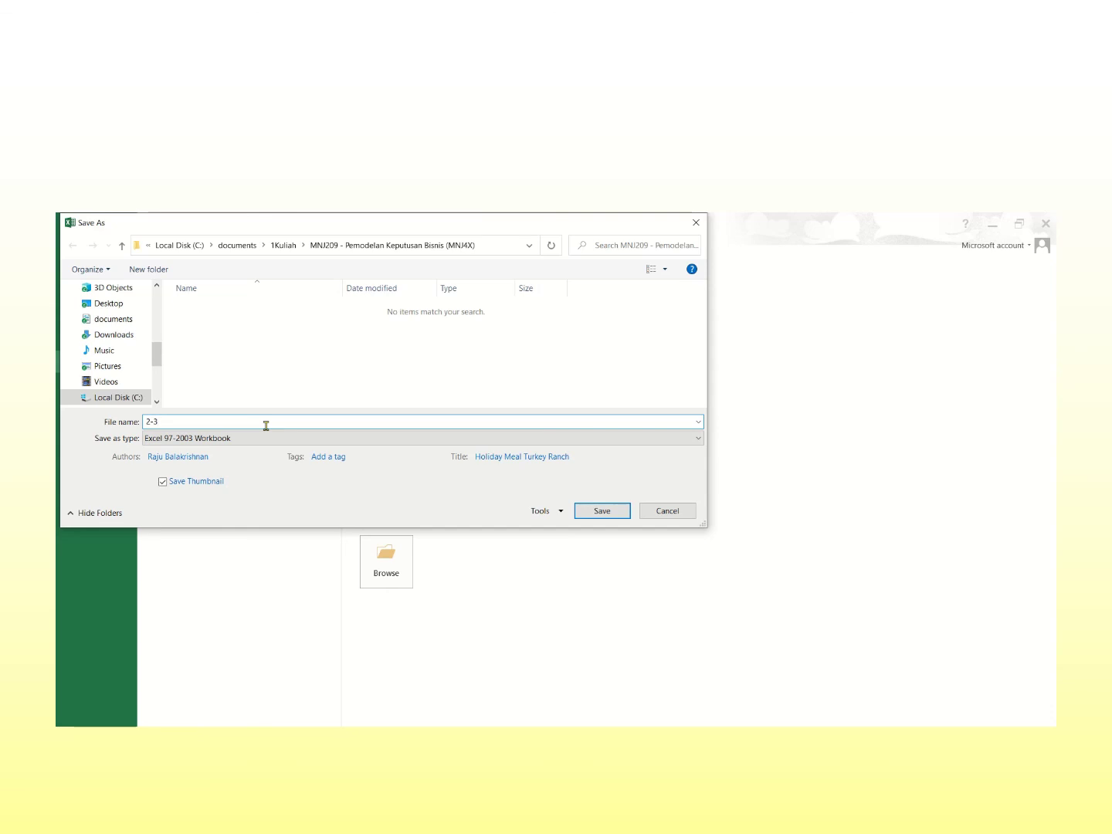
click(271, 438)
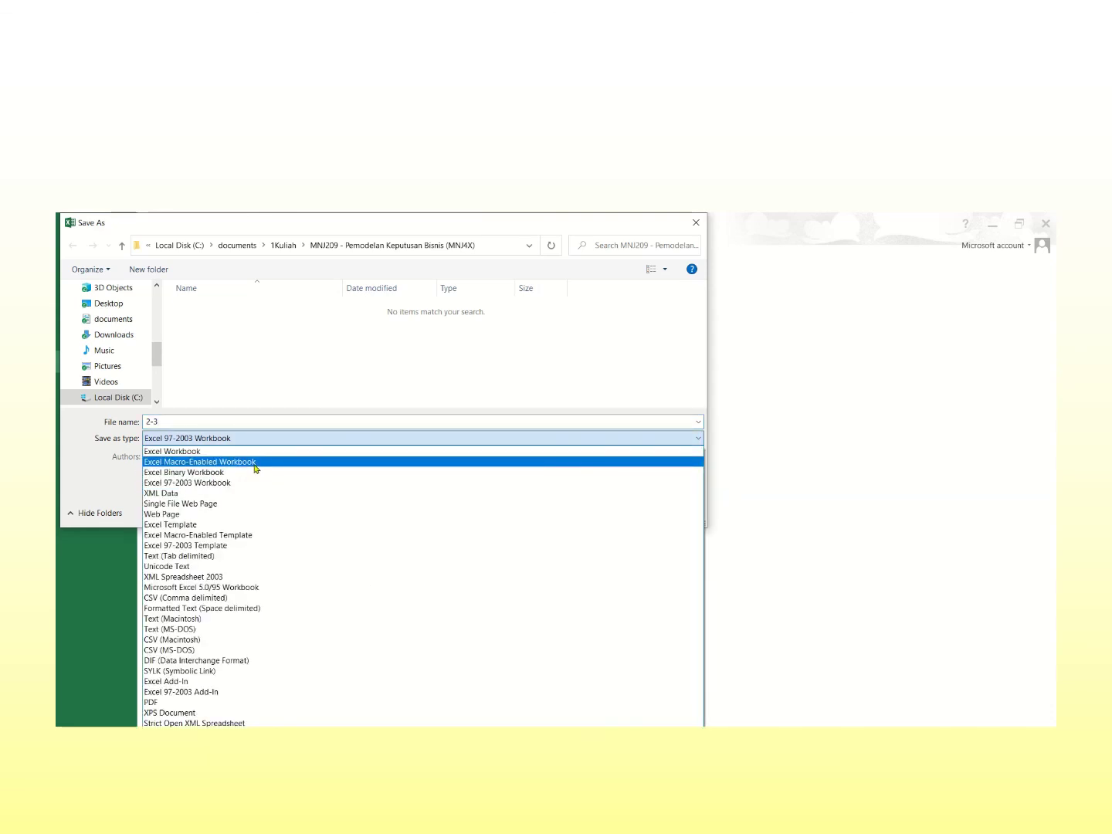
click(261, 456)
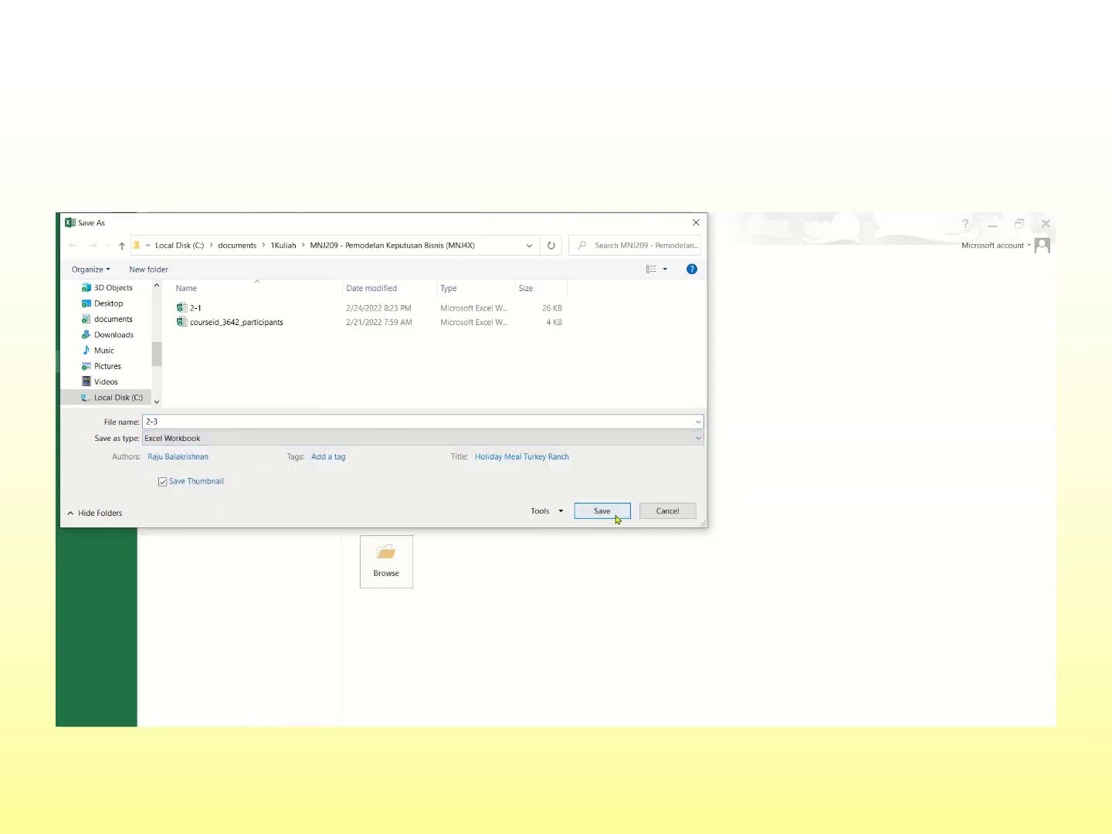
click(616, 516)
Examine the Brand A and Brand B pounds, unit costs and total cost formula on sheet 2-3B.
scroll(506, 622, up, 6)
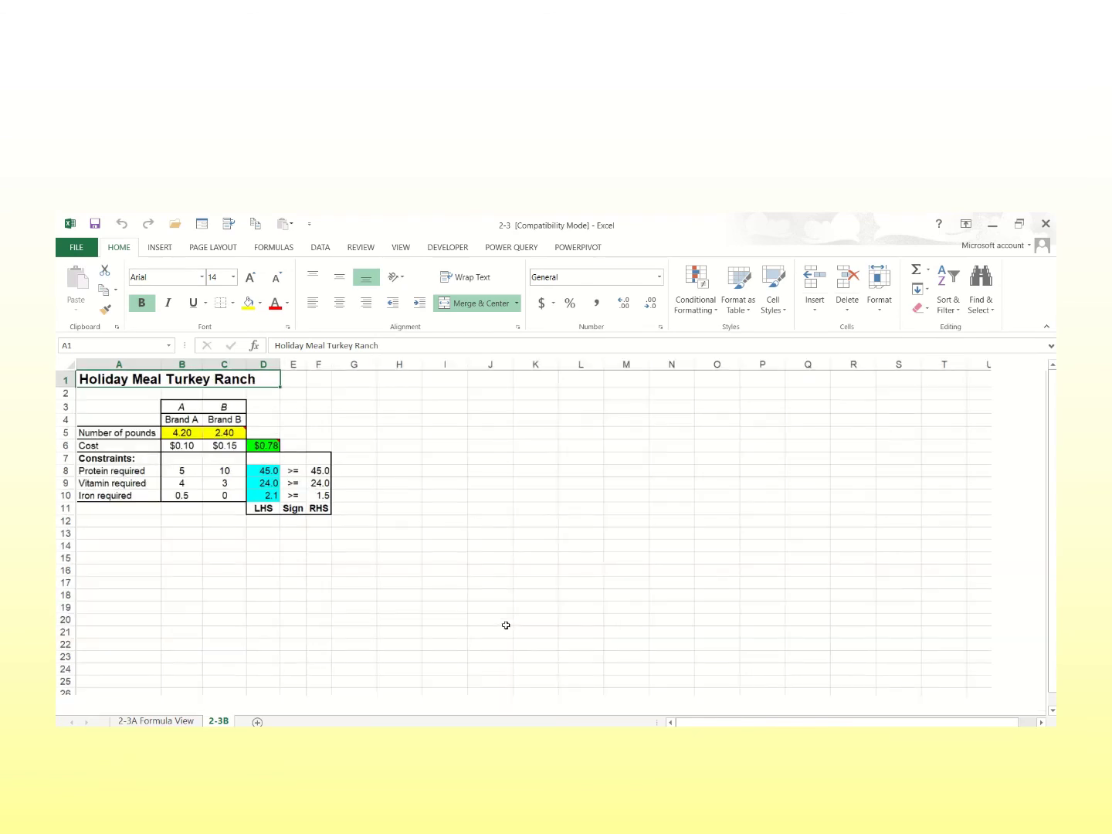
scroll(506, 622, up, 2)
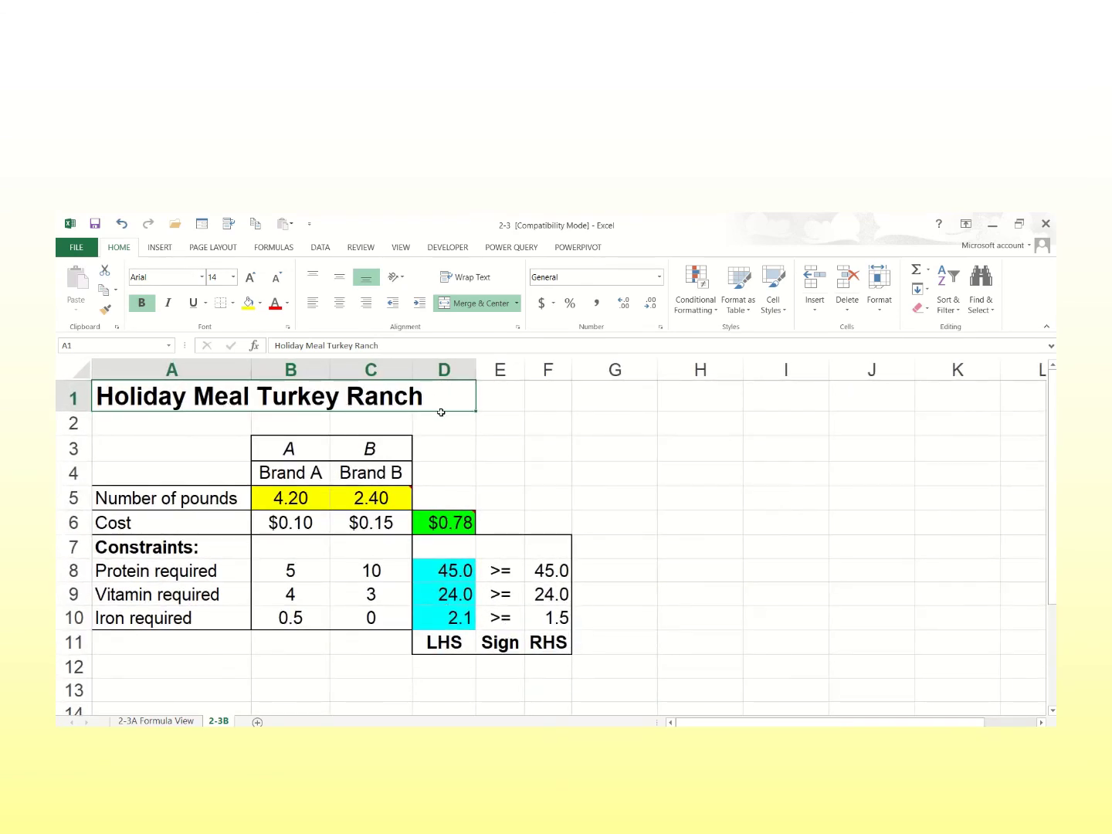
click(302, 475)
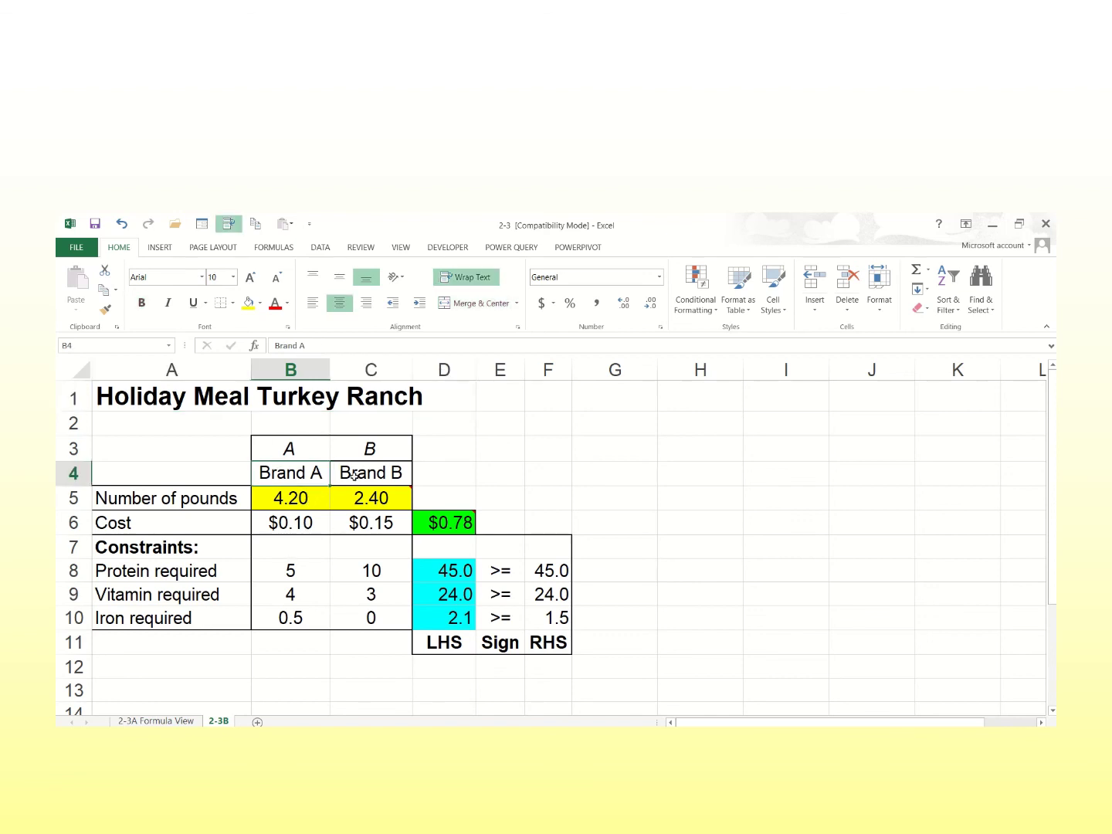
click(358, 474)
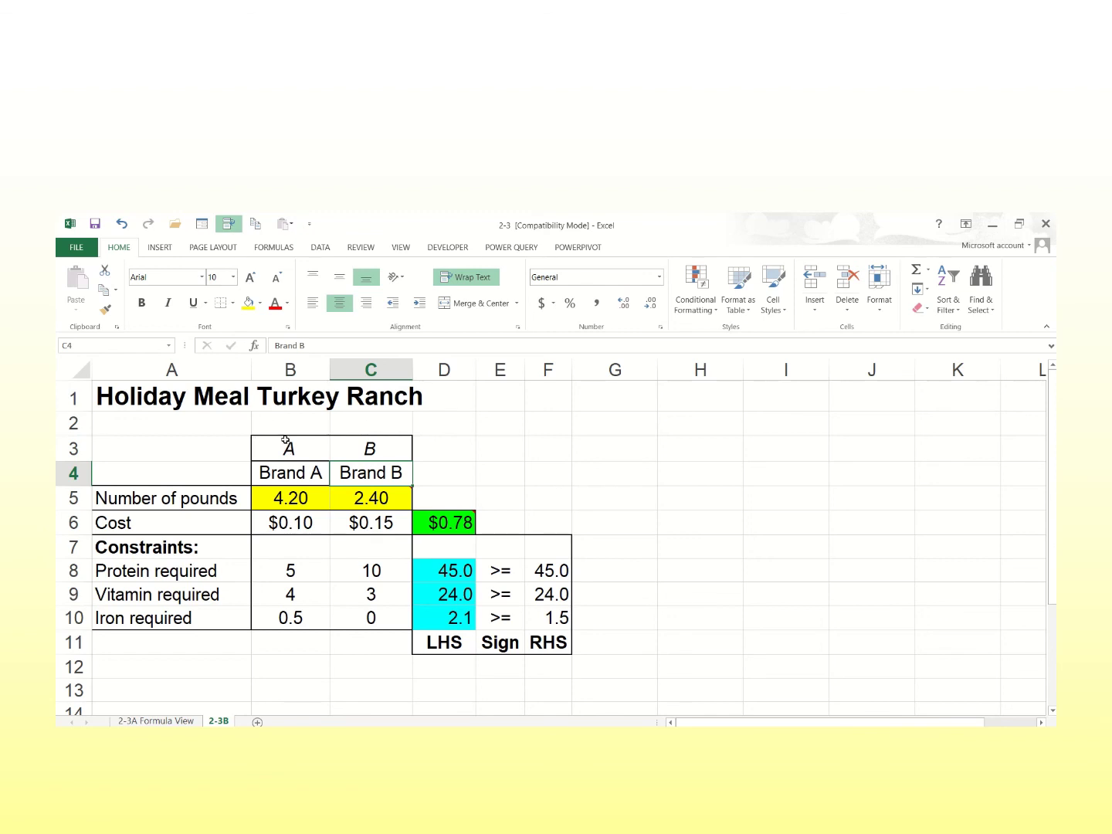
click(203, 397)
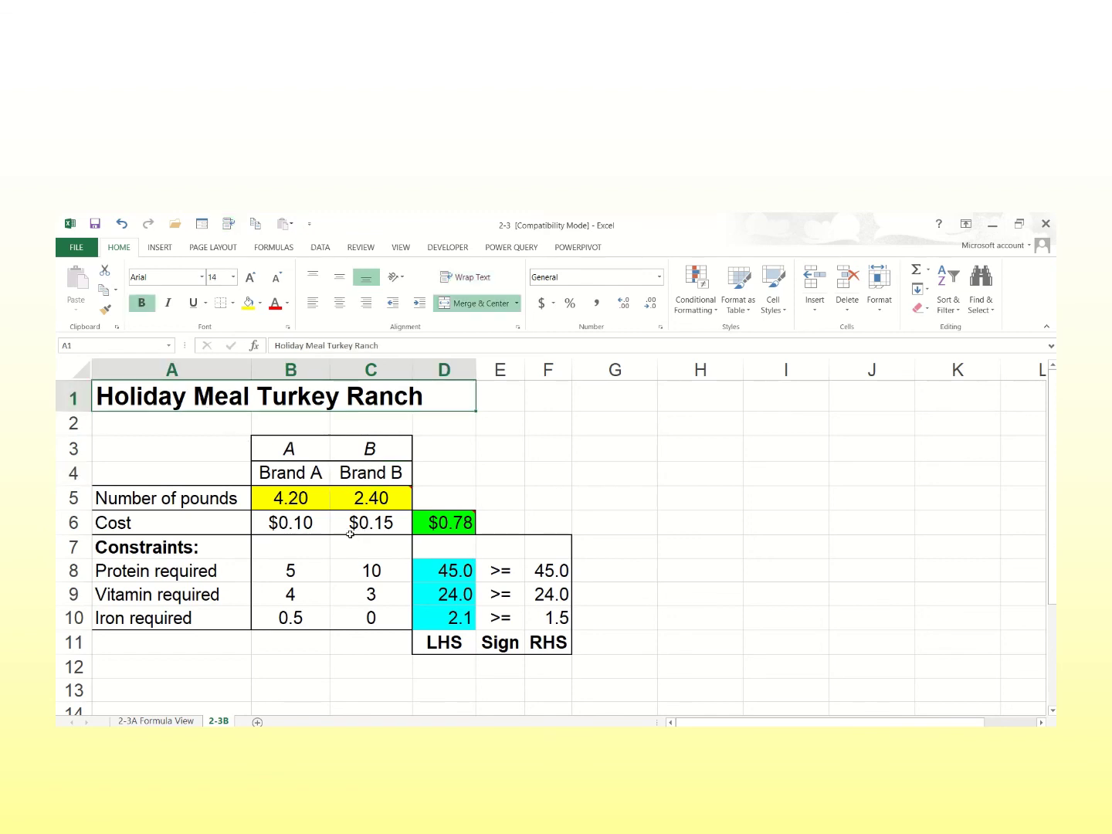
click(281, 502)
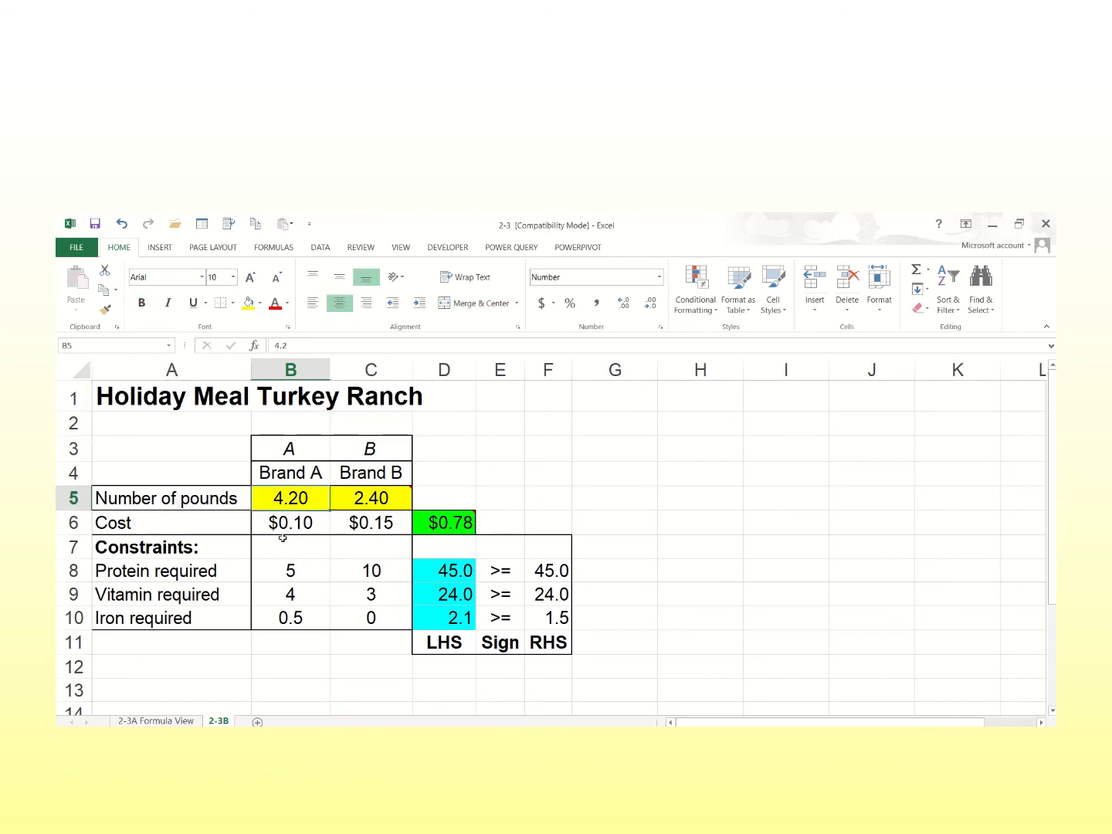
click(313, 474)
click(306, 500)
click(372, 472)
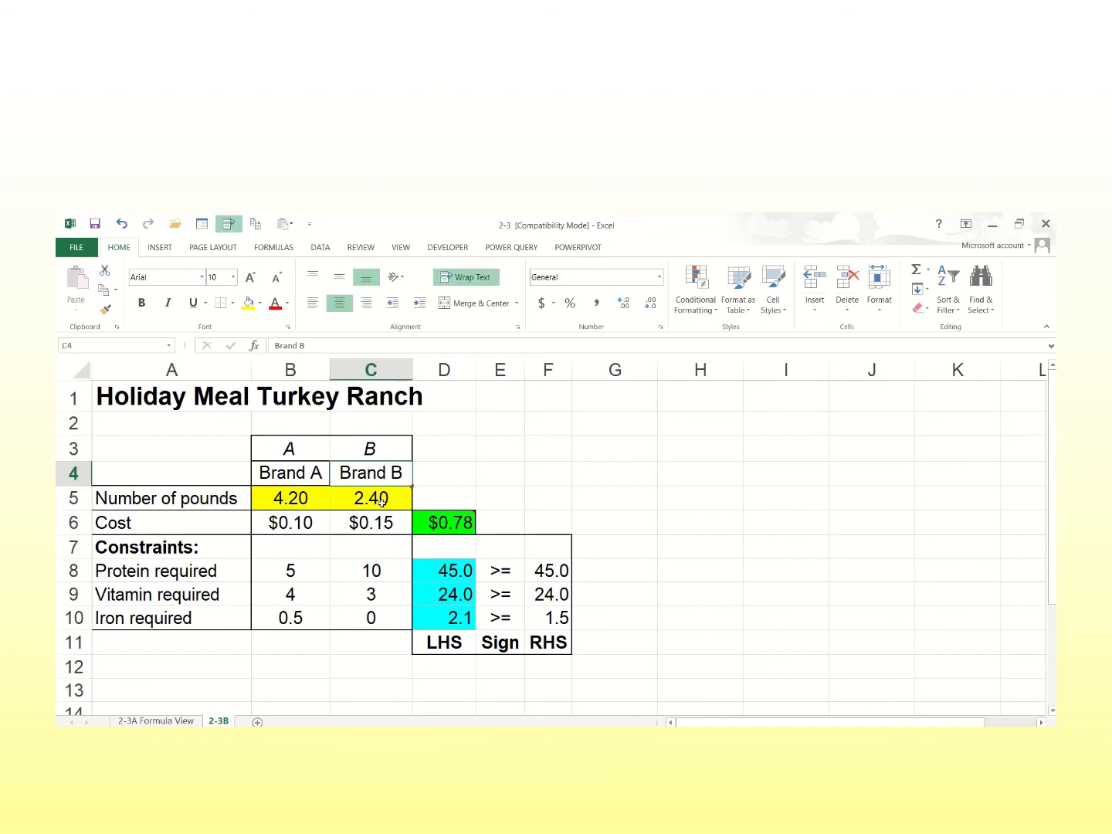
click(381, 504)
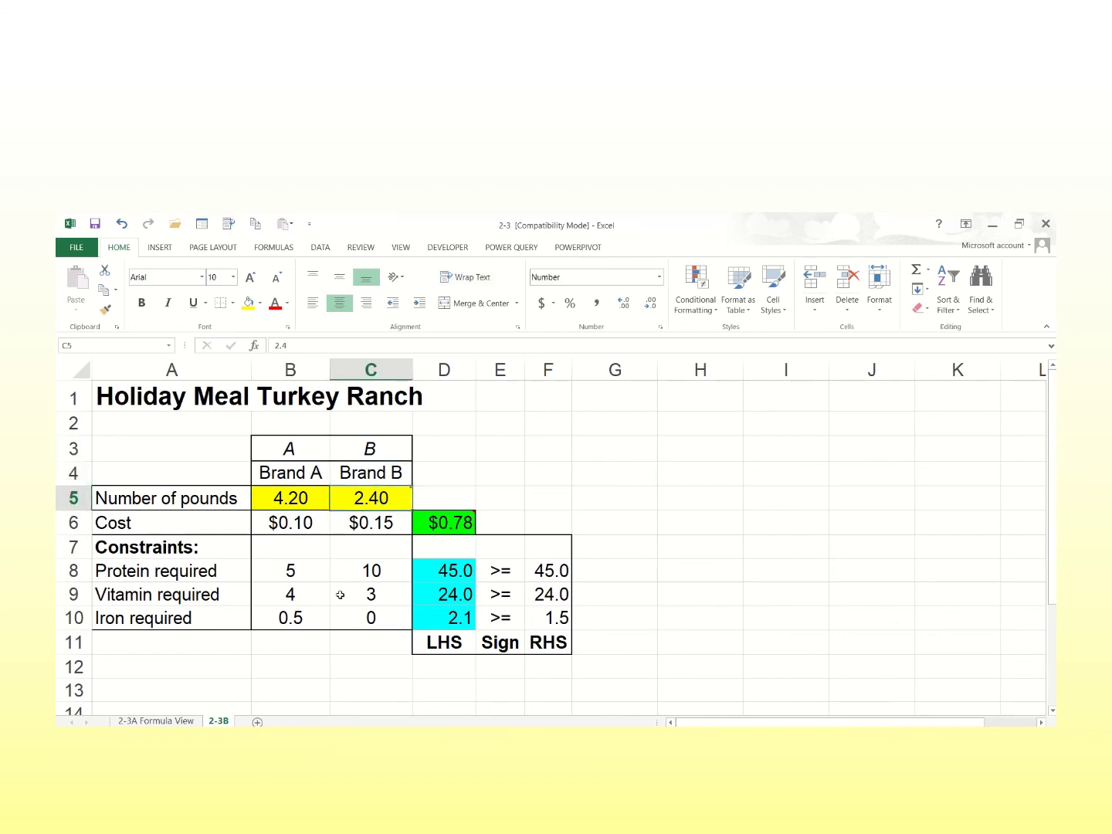
click(292, 524)
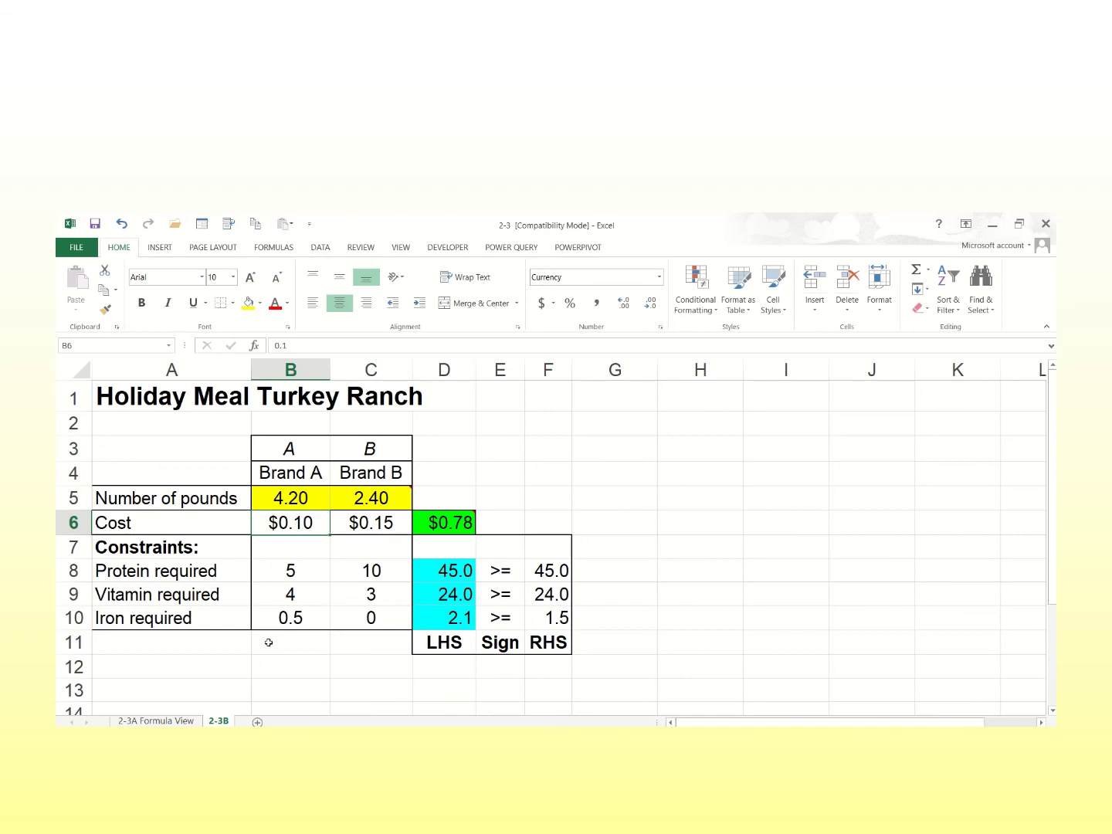
click(379, 526)
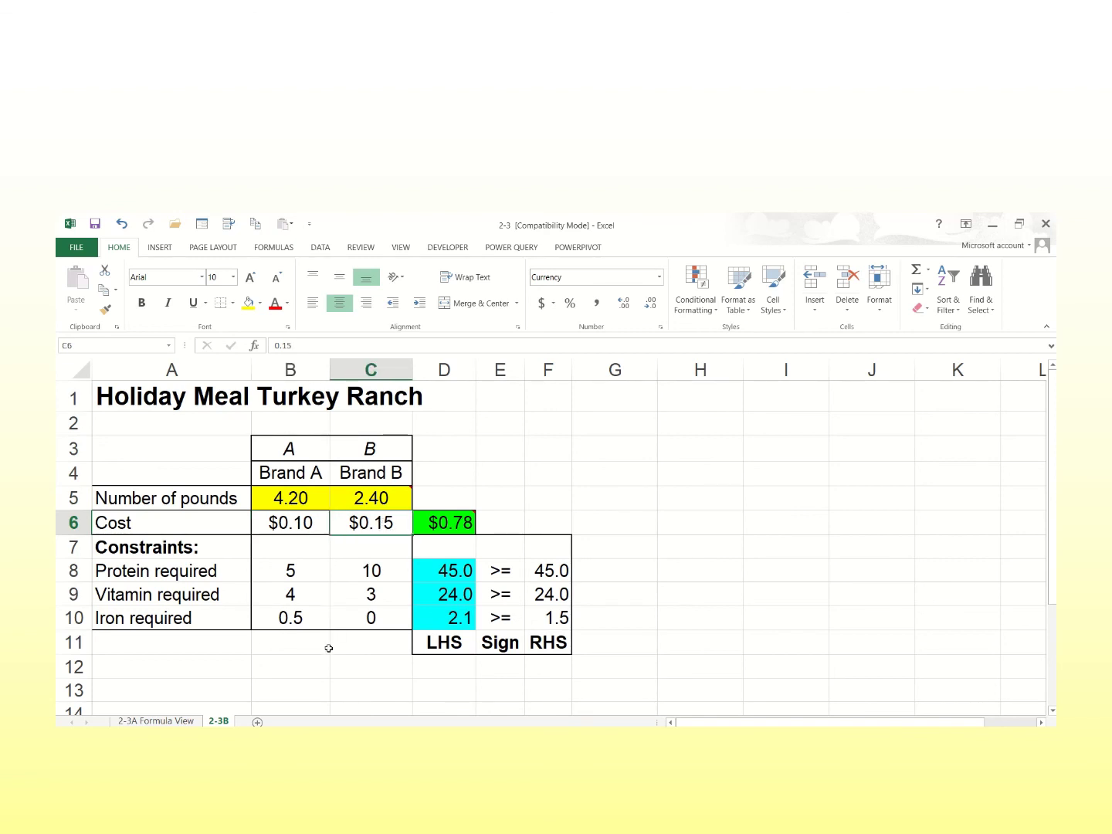
click(451, 521)
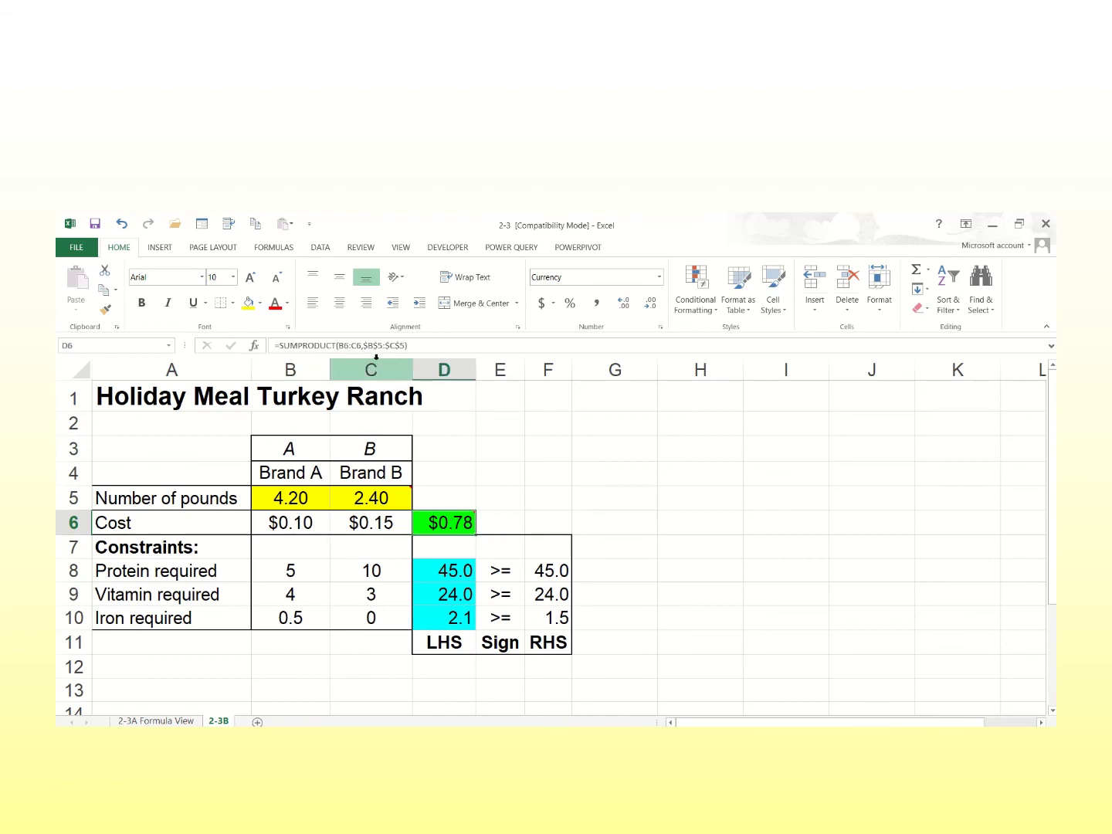
Examine the protein, vitamin and iron coefficients of the brands and the right-hand-side requirements in F8:F10.
click(171, 569)
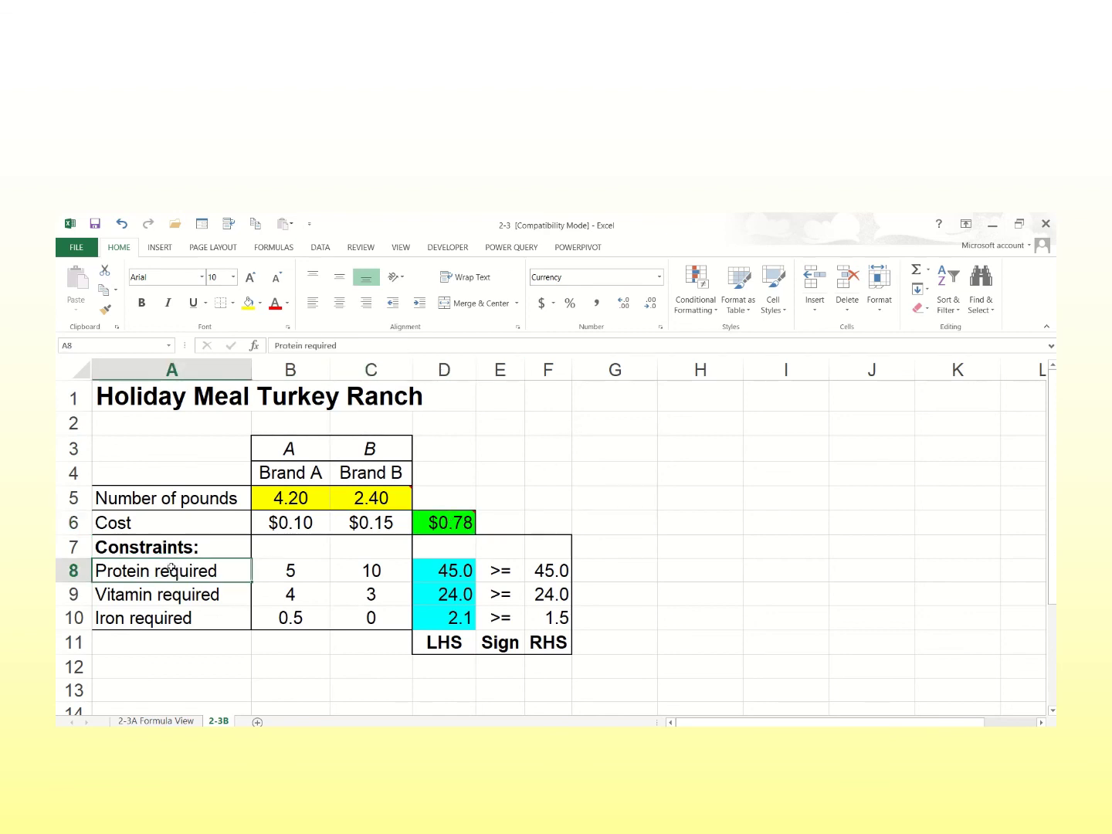
click(291, 577)
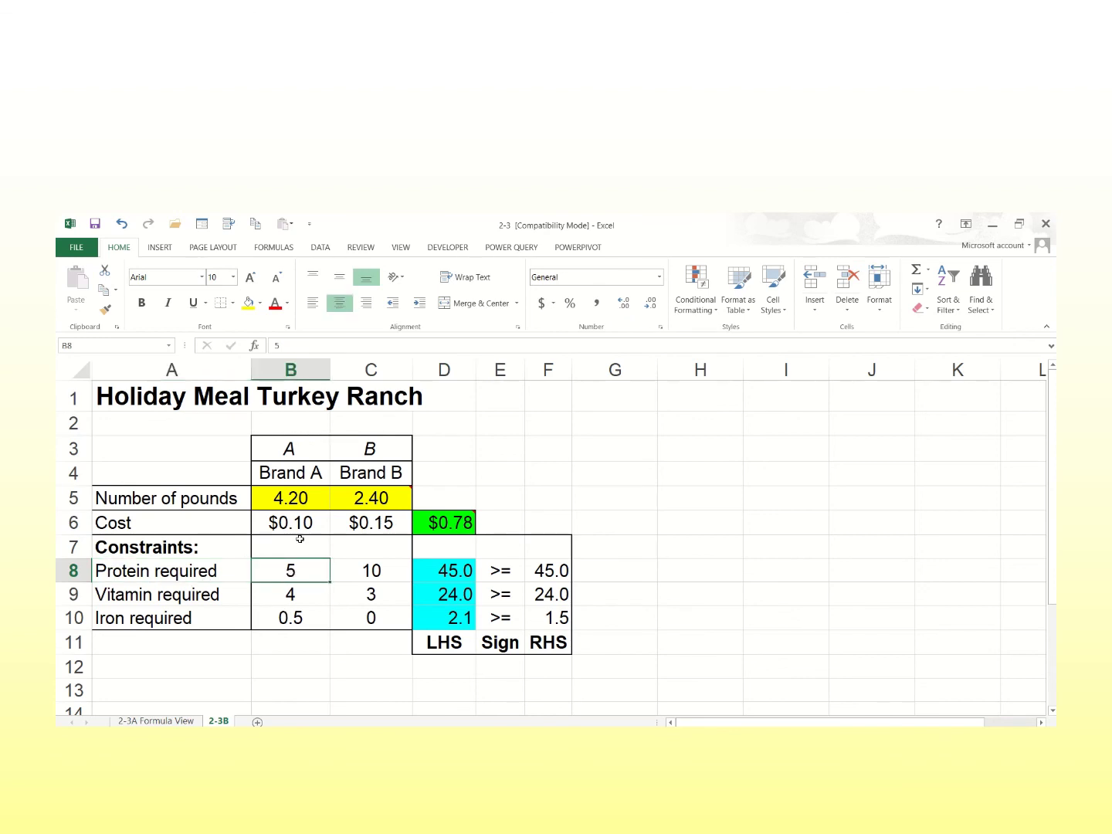
click(318, 477)
click(296, 570)
click(295, 594)
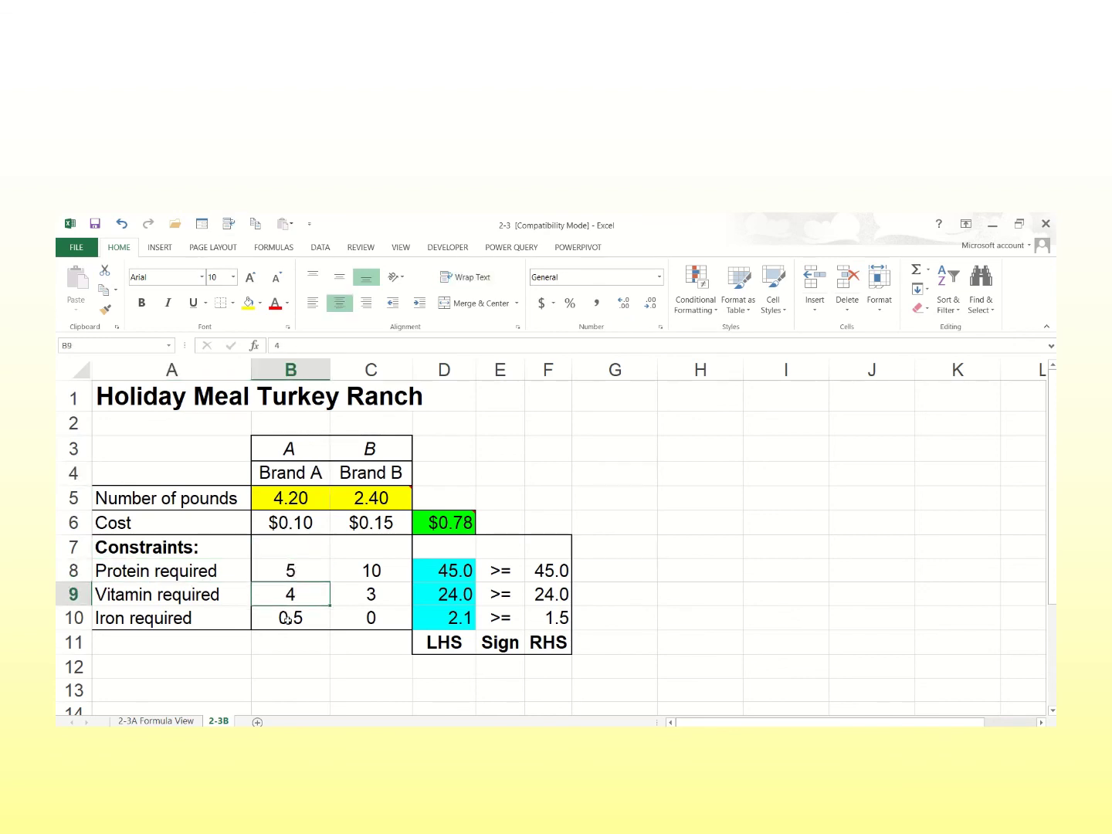
click(287, 618)
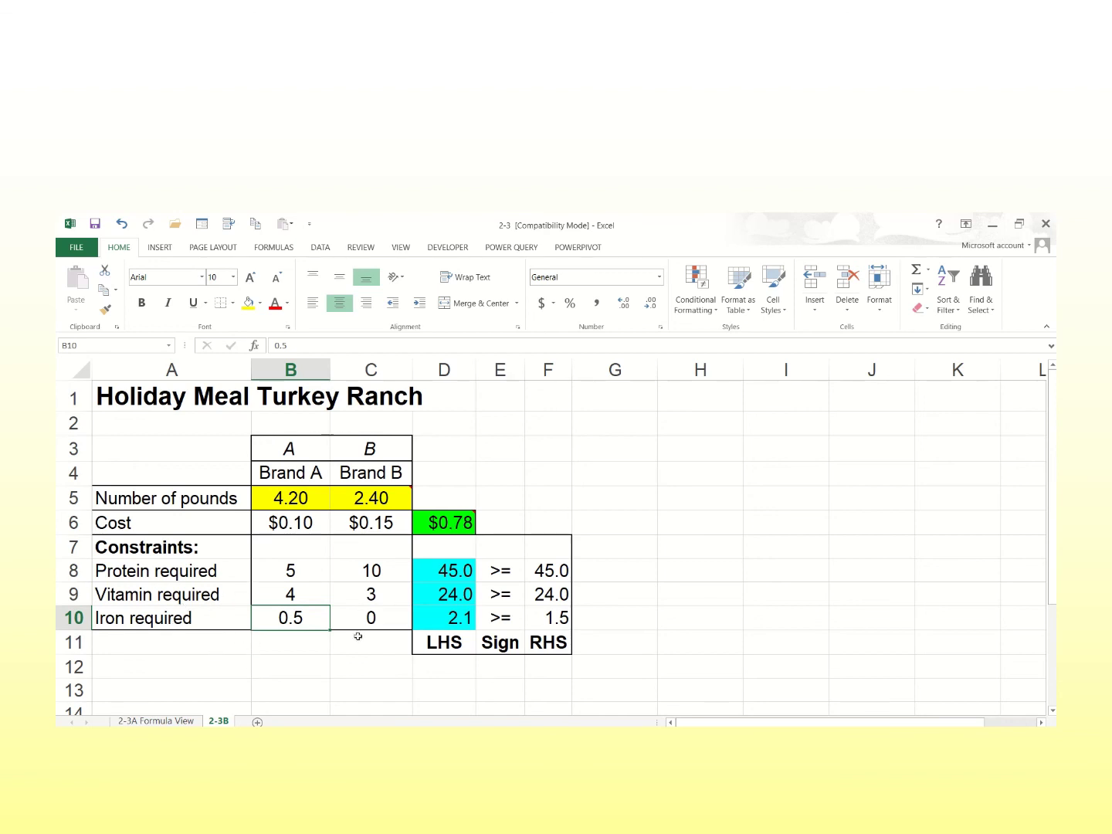
click(371, 579)
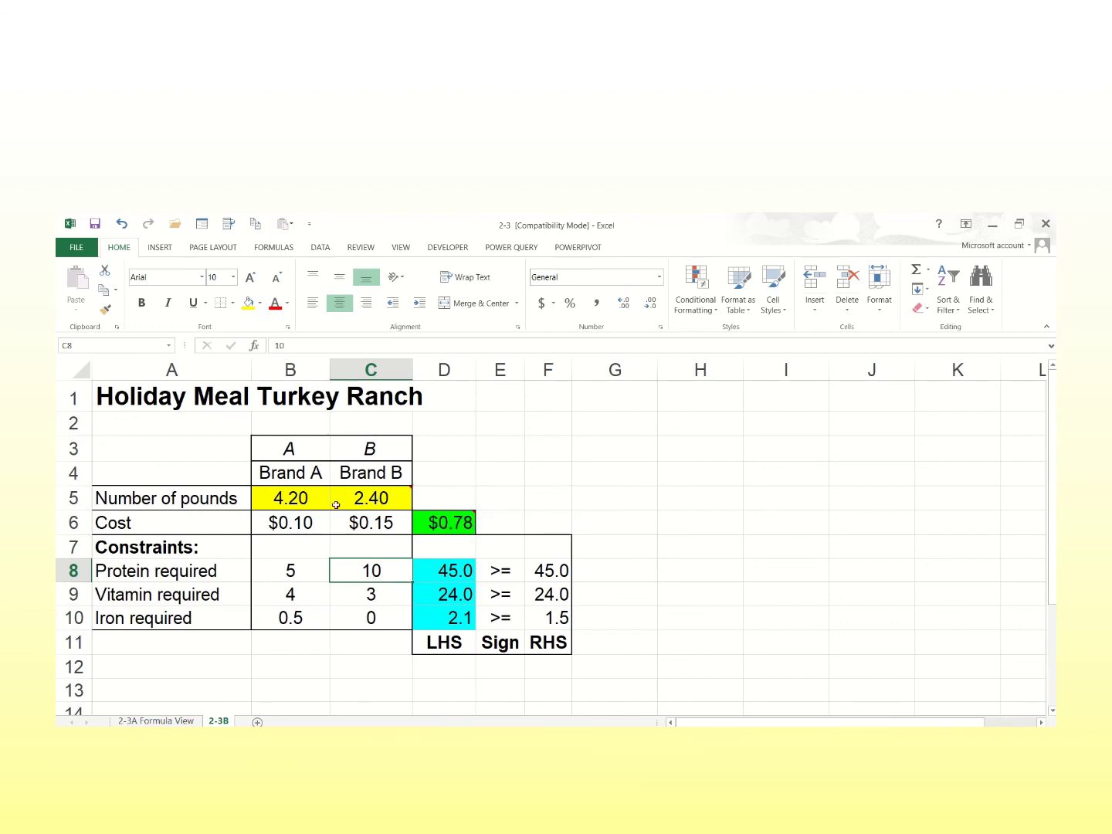
mouse_move(373, 502)
click(562, 571)
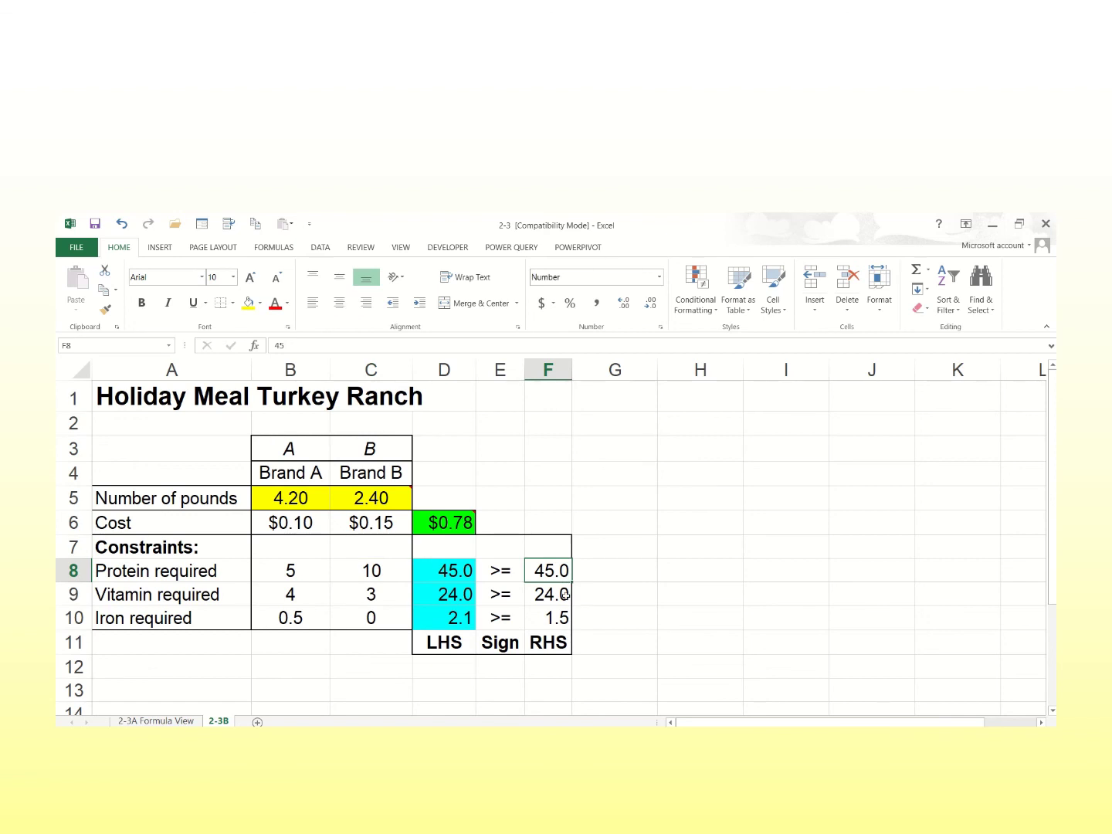
click(566, 595)
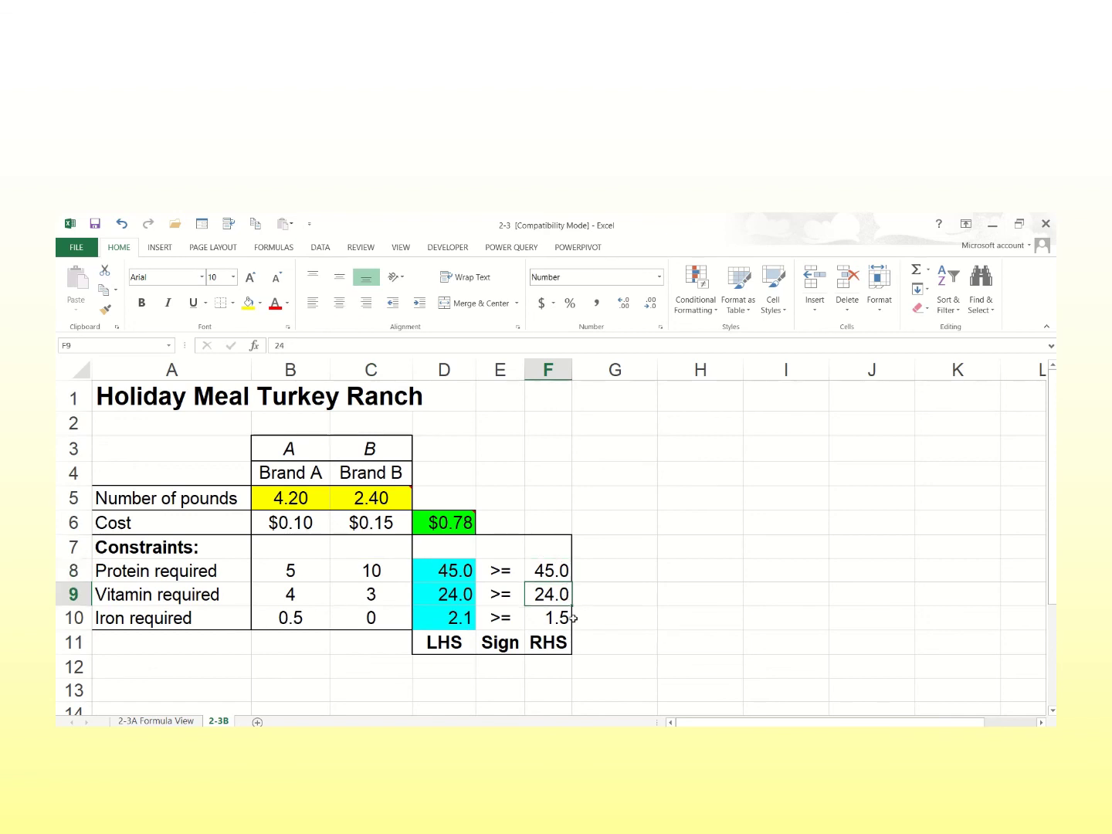
click(561, 618)
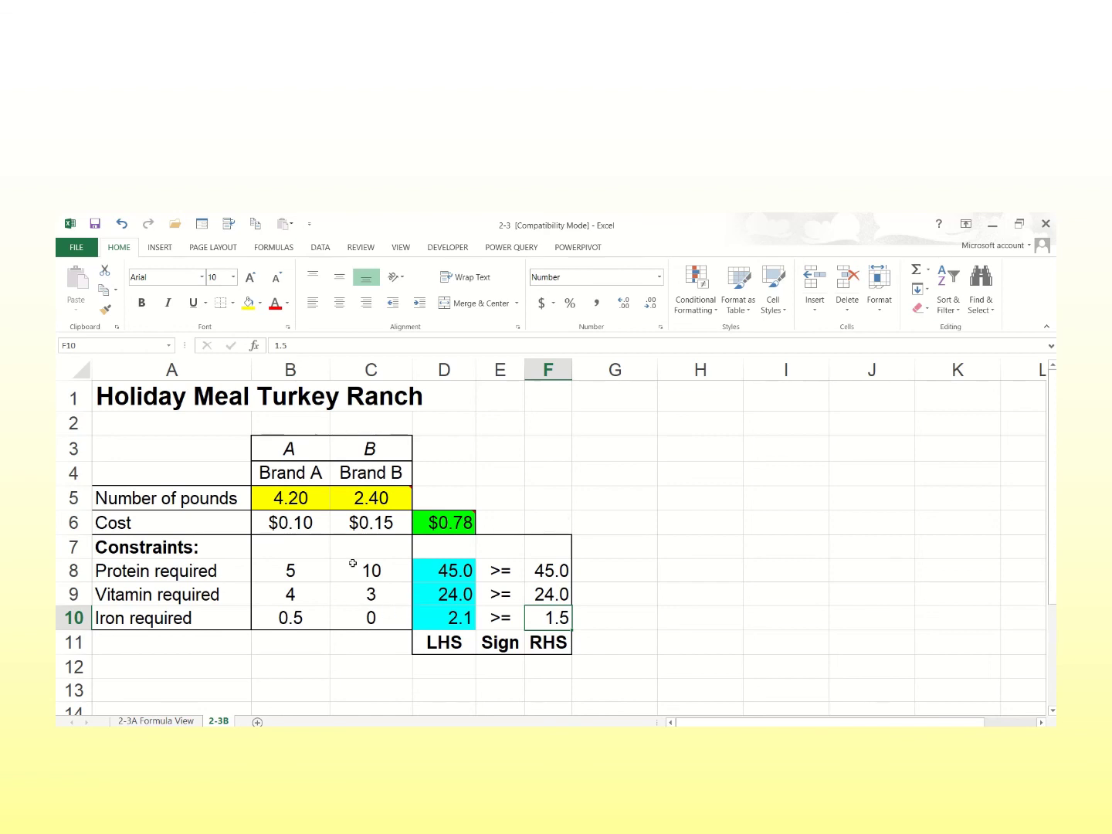
Clear the number of pounds for Brand A and Brand B in cells B5 and C5.
click(301, 504)
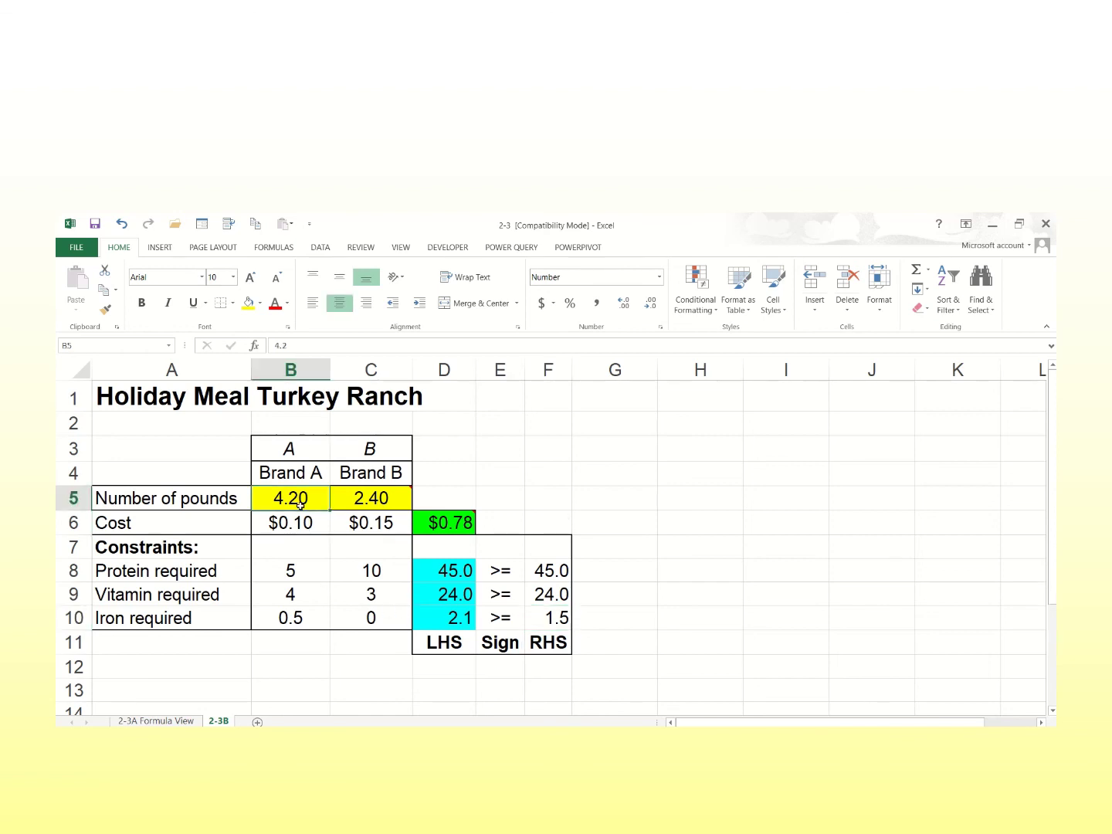
key(Delete)
key(Right)
key(Delete)
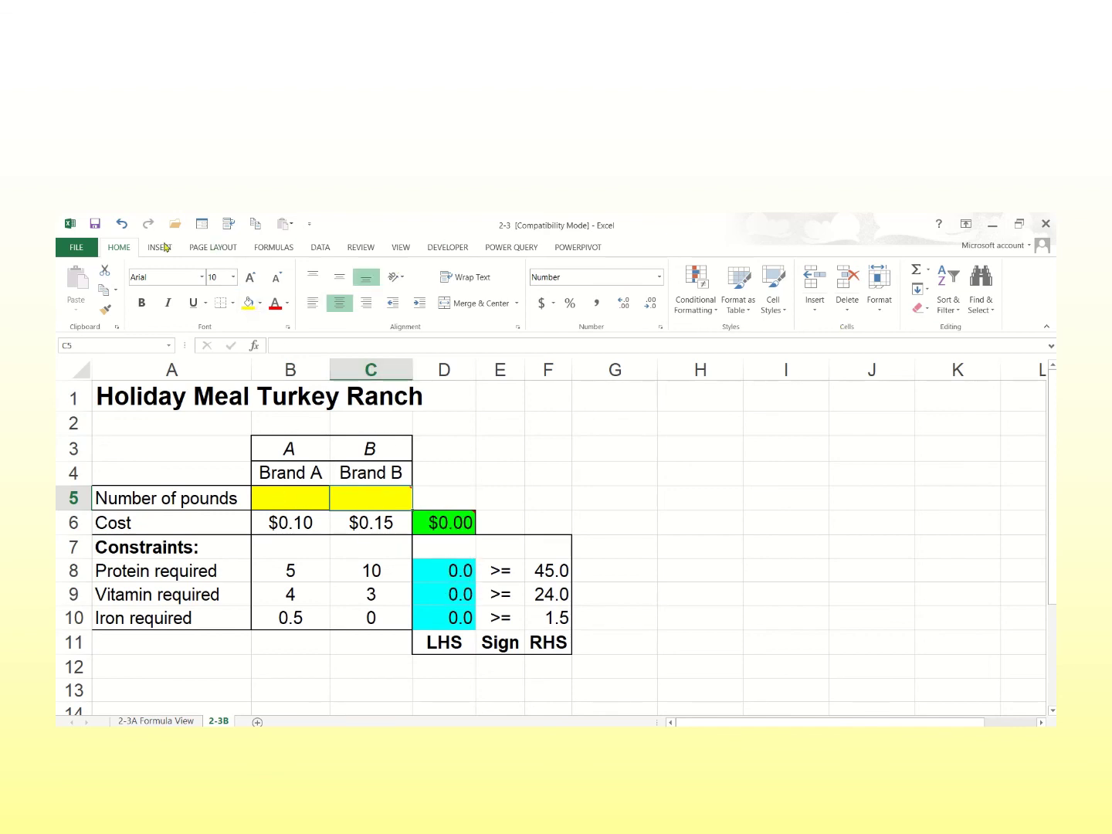
Solve the cost-minimization model with Solver's existing settings, keep the solution and review the pounds for both brands.
click(328, 247)
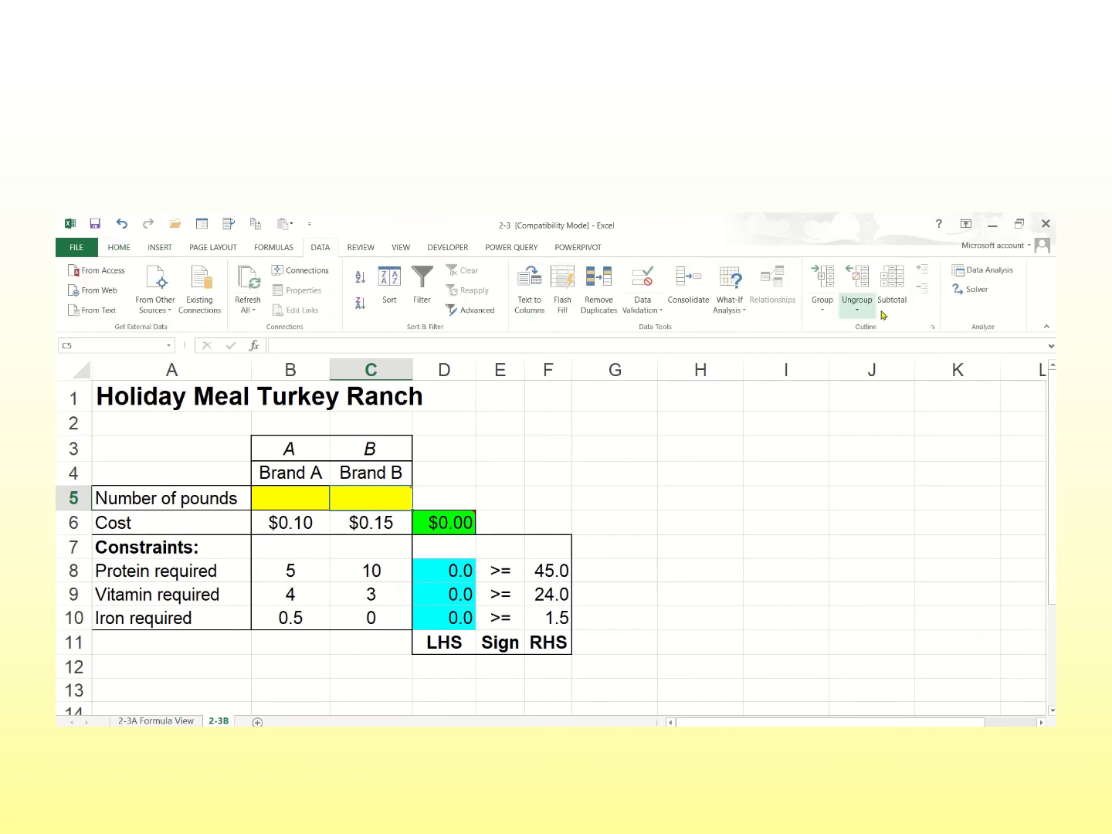
click(972, 288)
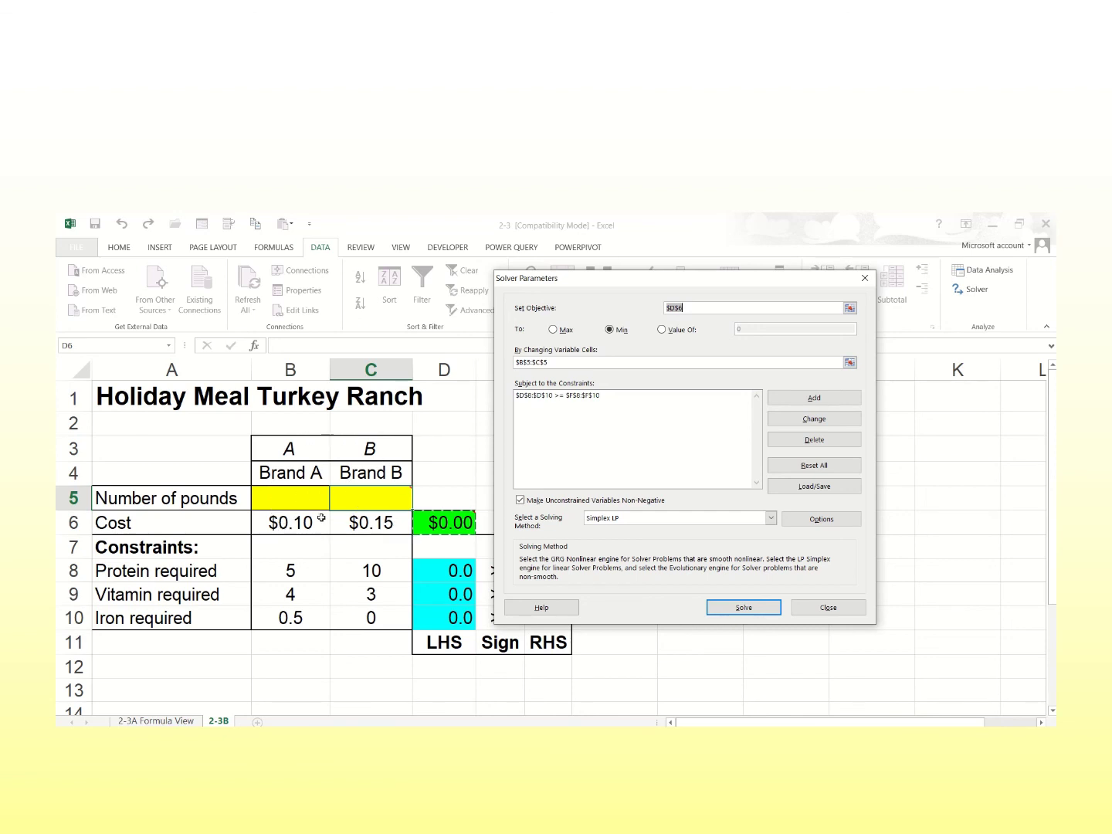
click(765, 608)
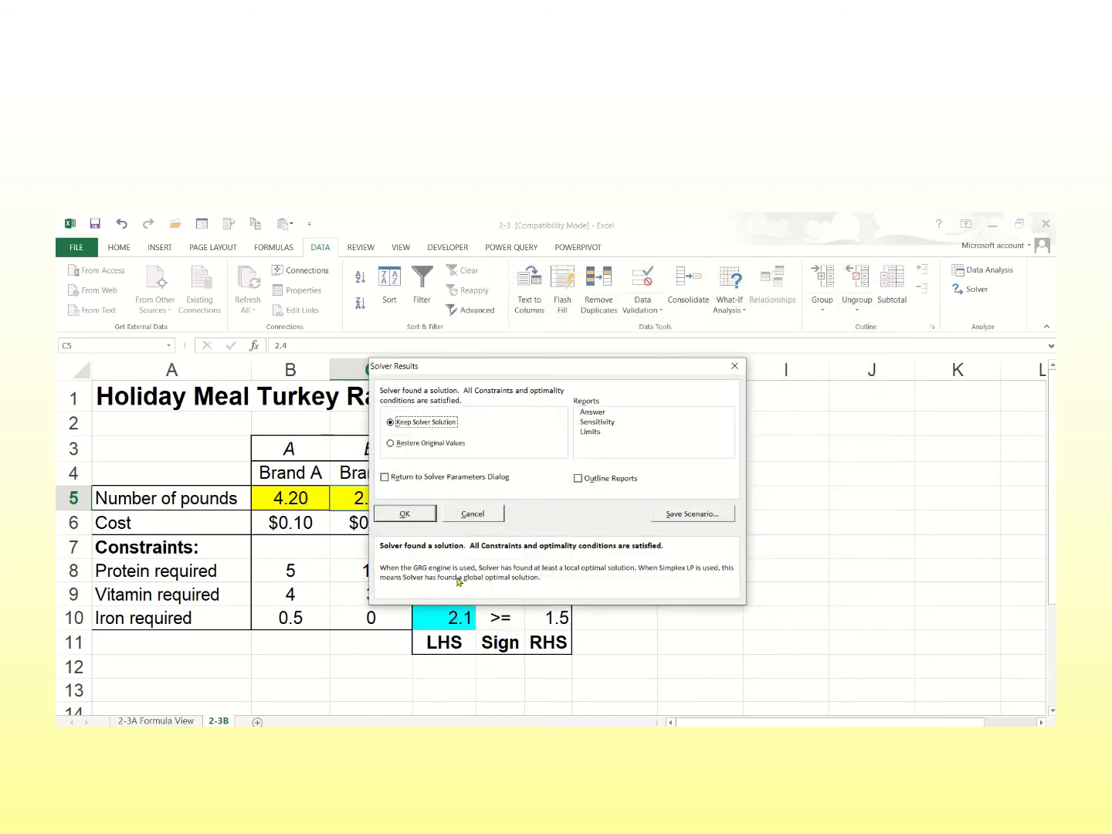
click(407, 514)
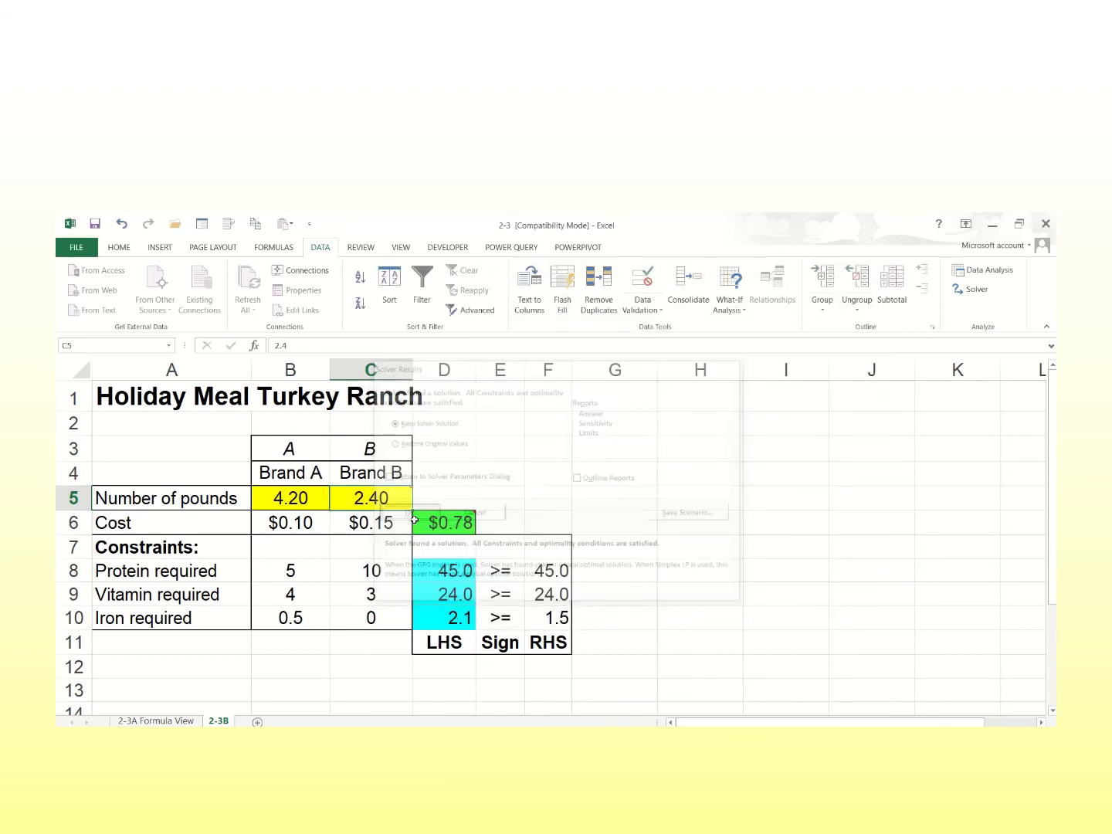
click(283, 502)
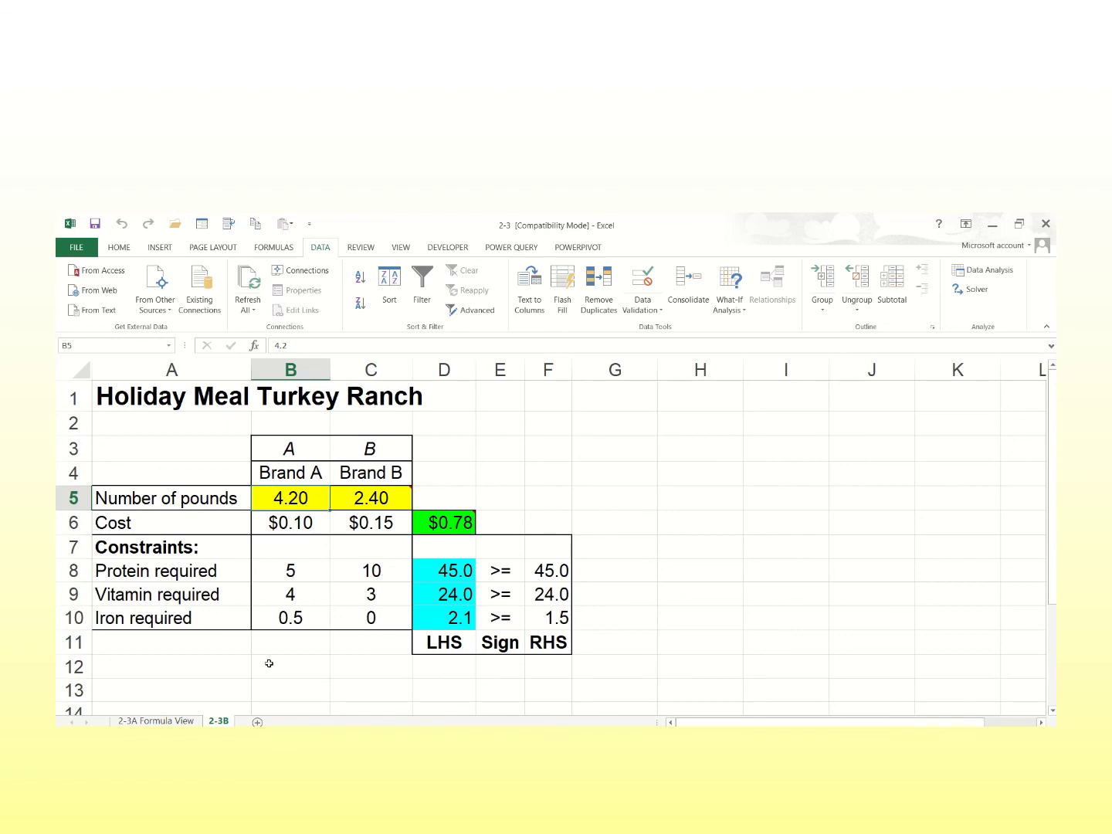
click(368, 500)
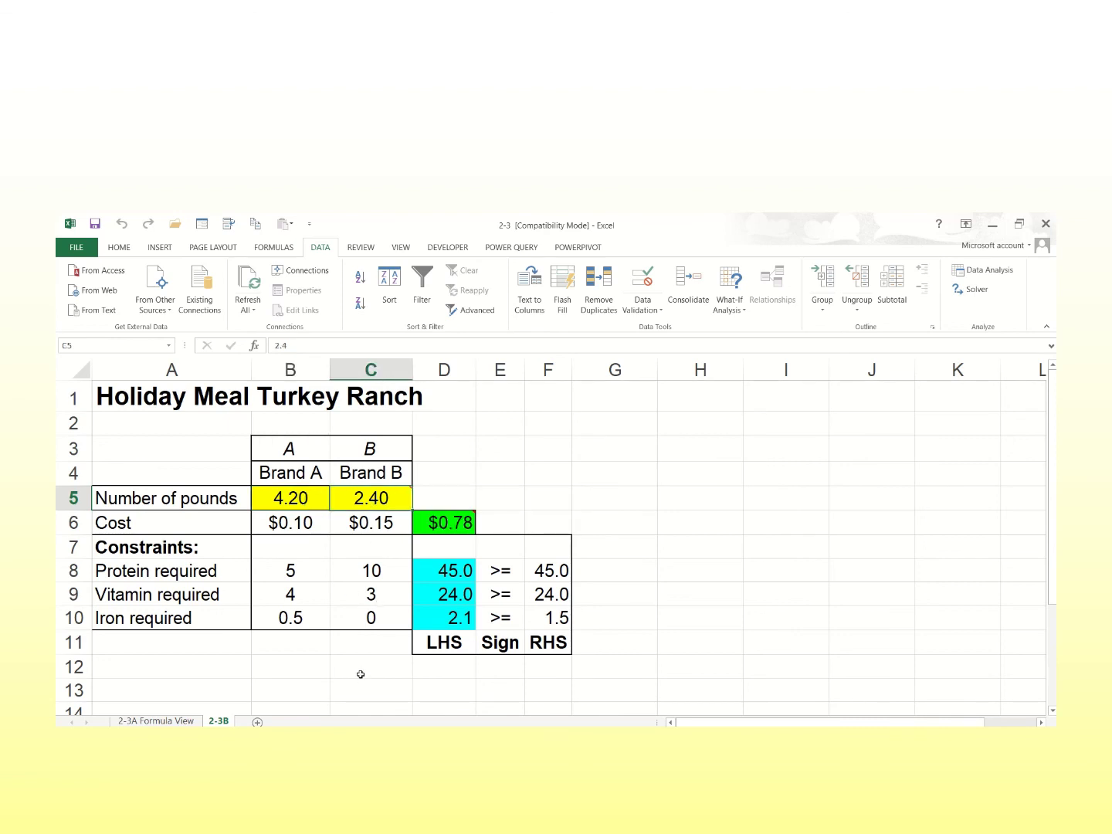
mouse_move(372, 498)
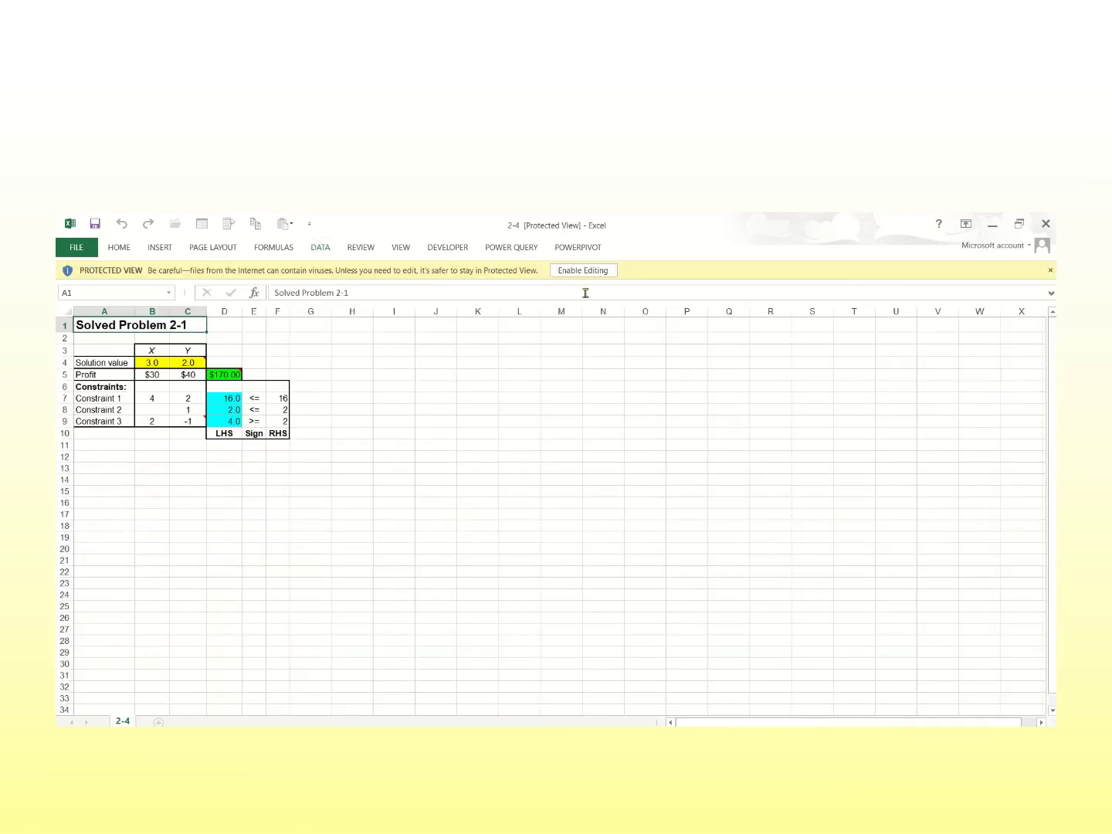
Enable editing in workbook 2-4 and insert two blank rows above Constraint 3 in row 9.
click(584, 271)
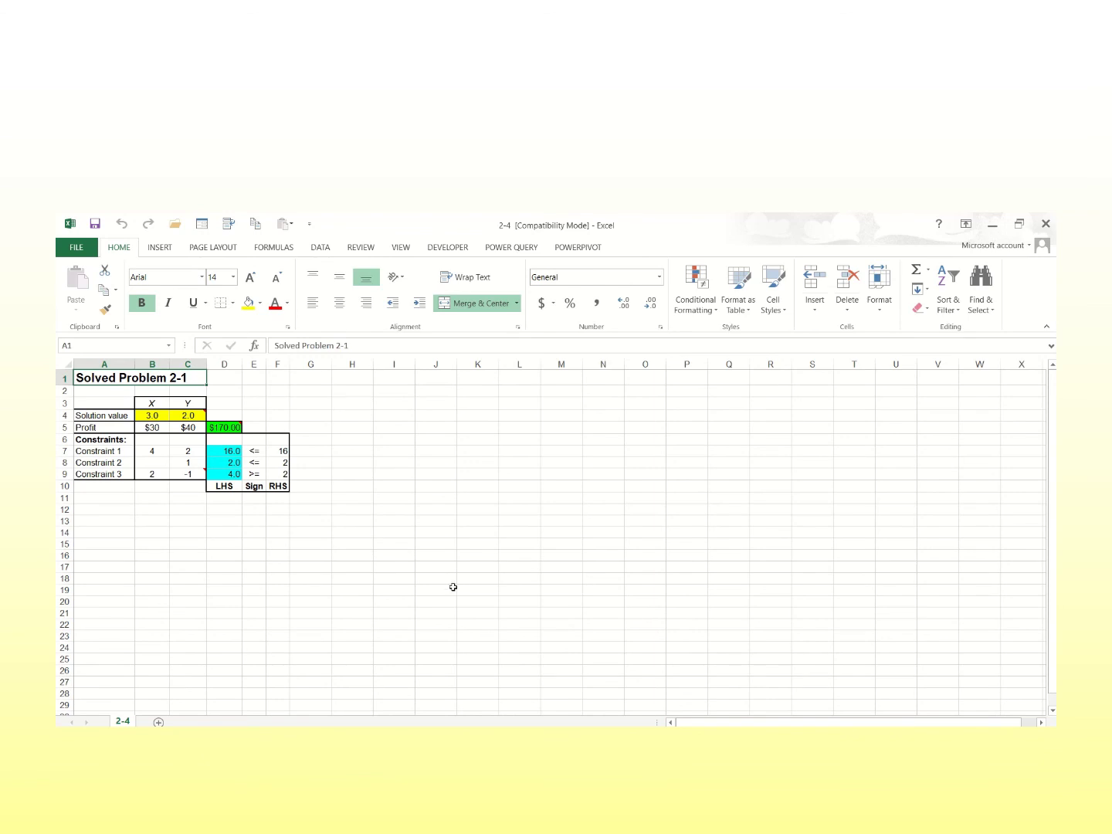
scroll(454, 588, up, 5)
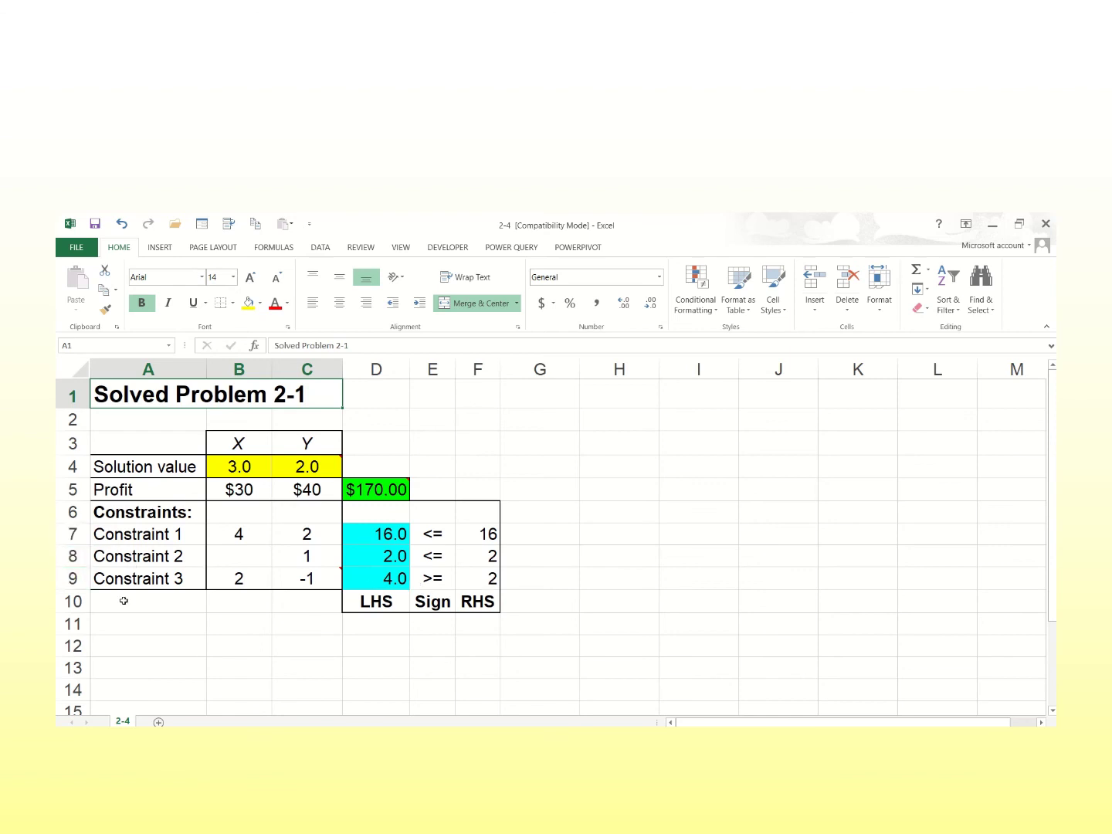
click(66, 579)
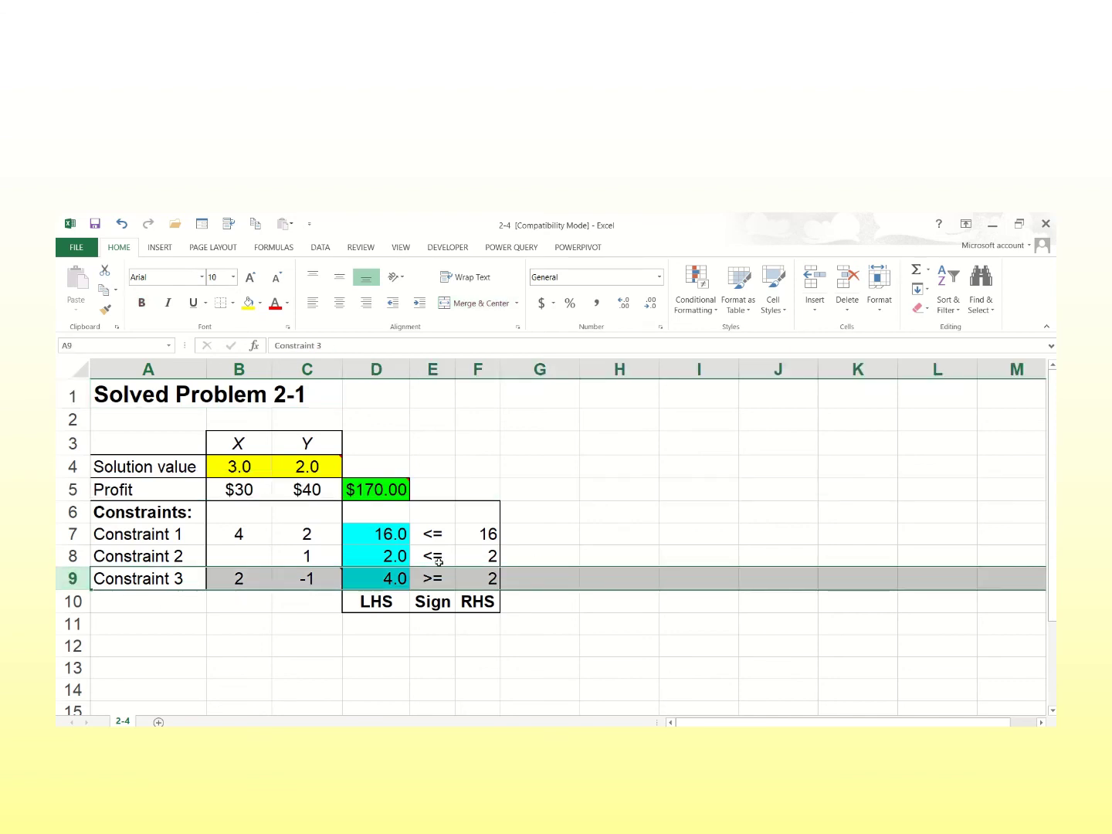
click(816, 282)
click(817, 284)
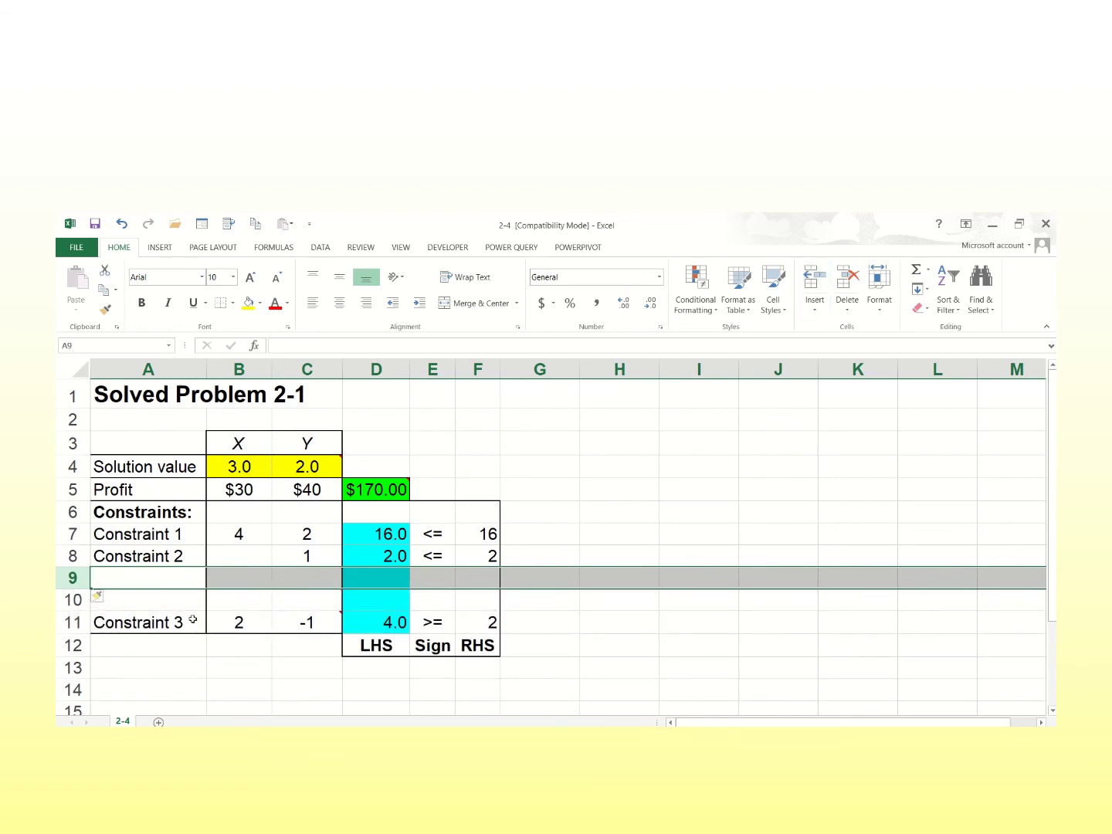
click(177, 557)
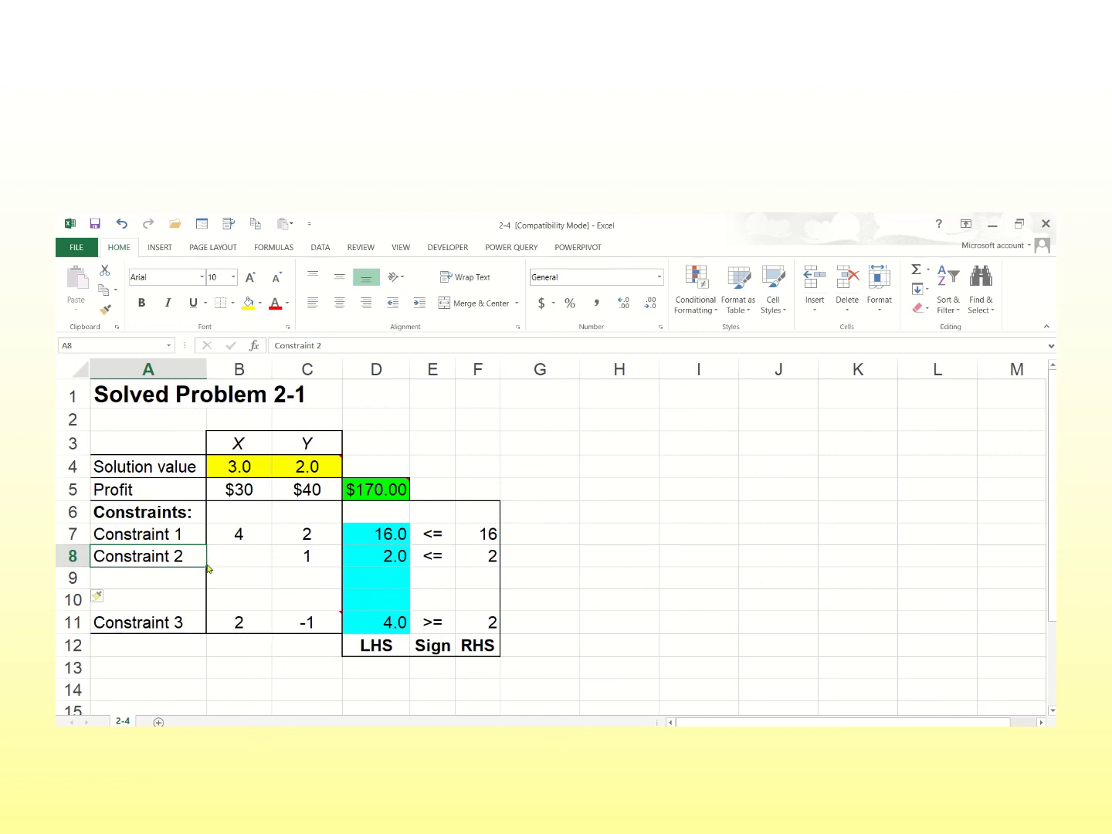
drag(206, 567, 207, 610)
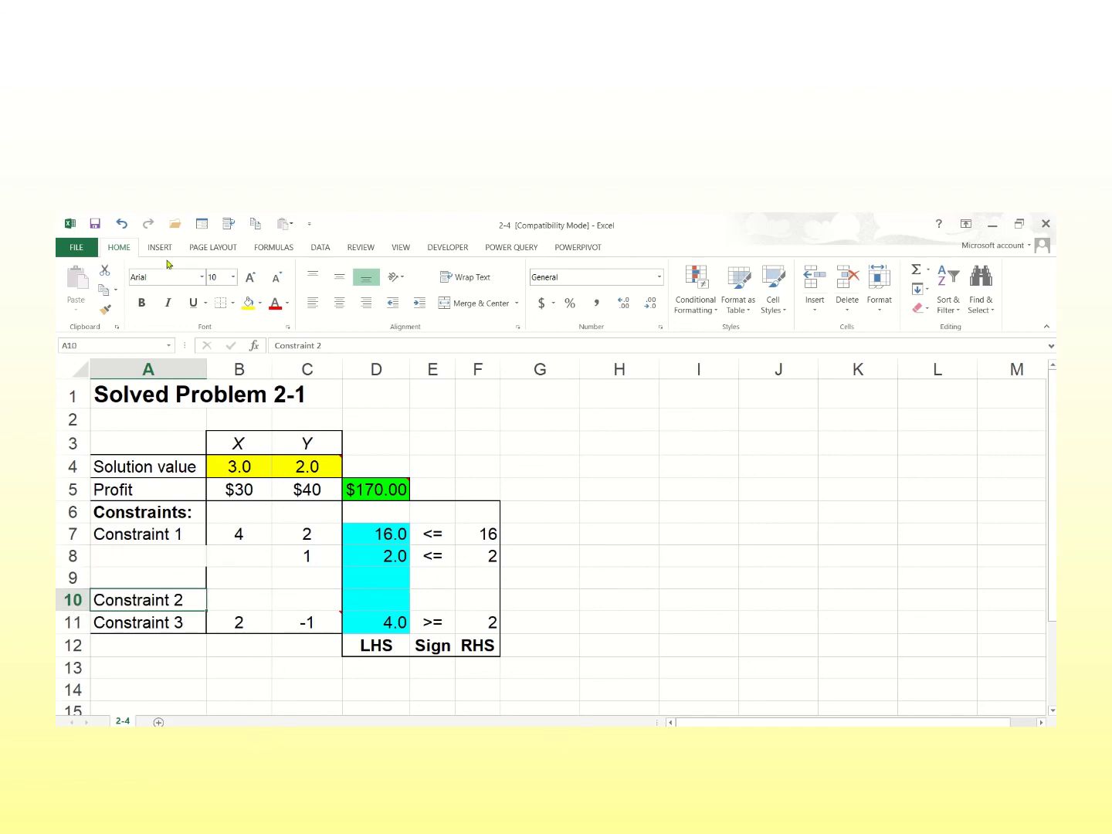
click(121, 225)
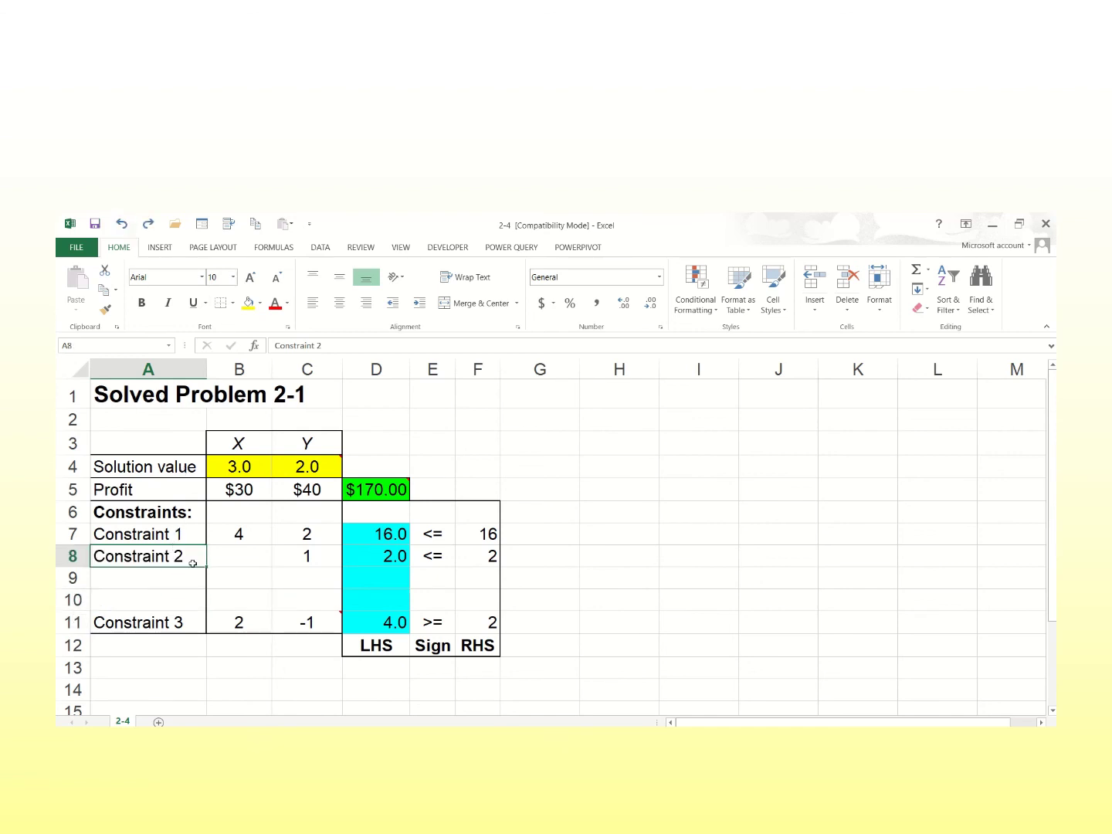
Fill the Constraint 2 label in A8 and its Y coefficient in C8 down through row 10.
drag(204, 567, 154, 606)
click(245, 571)
click(250, 553)
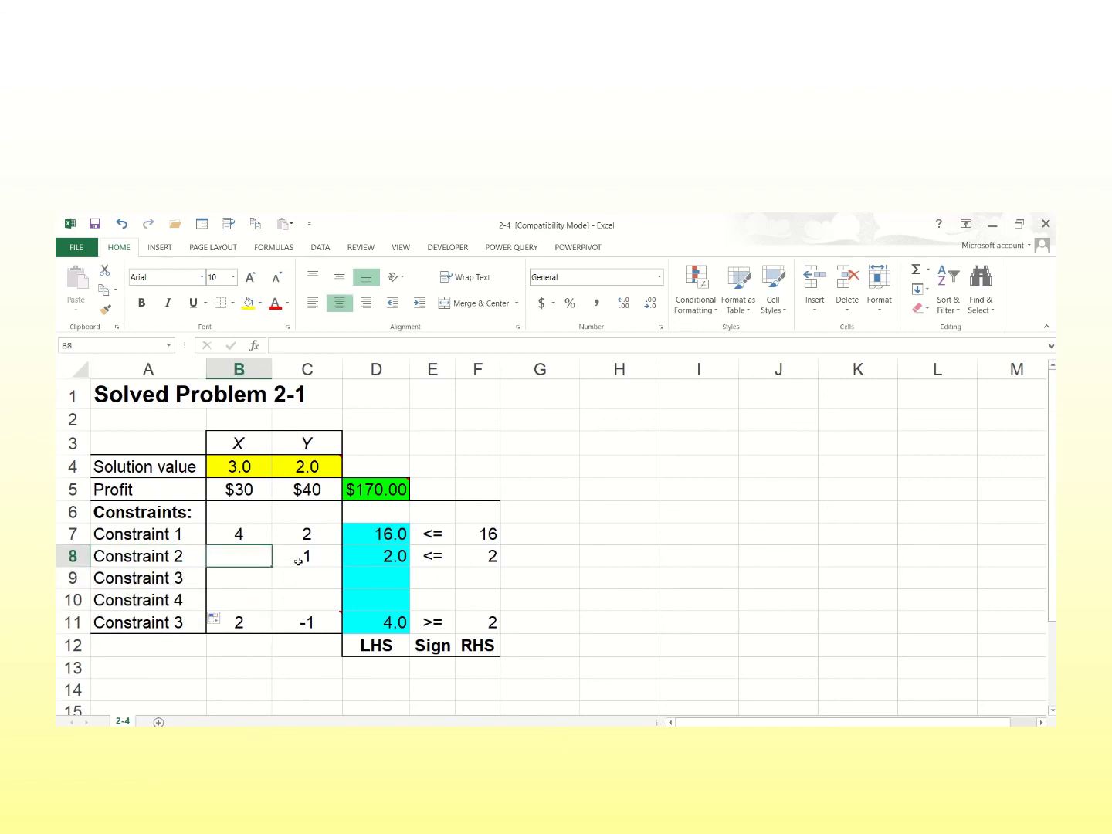
click(297, 557)
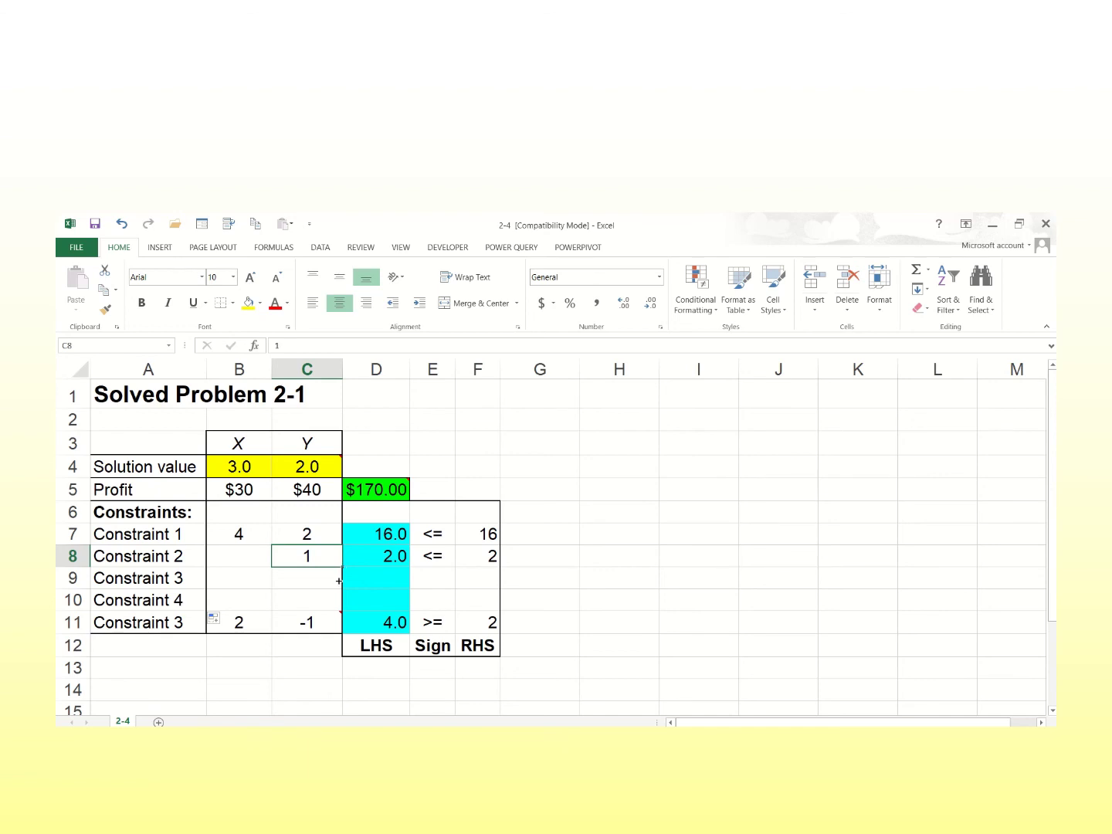
drag(337, 580, 348, 606)
Fill the LHS SUMPRODUCT formula in D8 and the <= sign in E8 down through row 10.
click(398, 576)
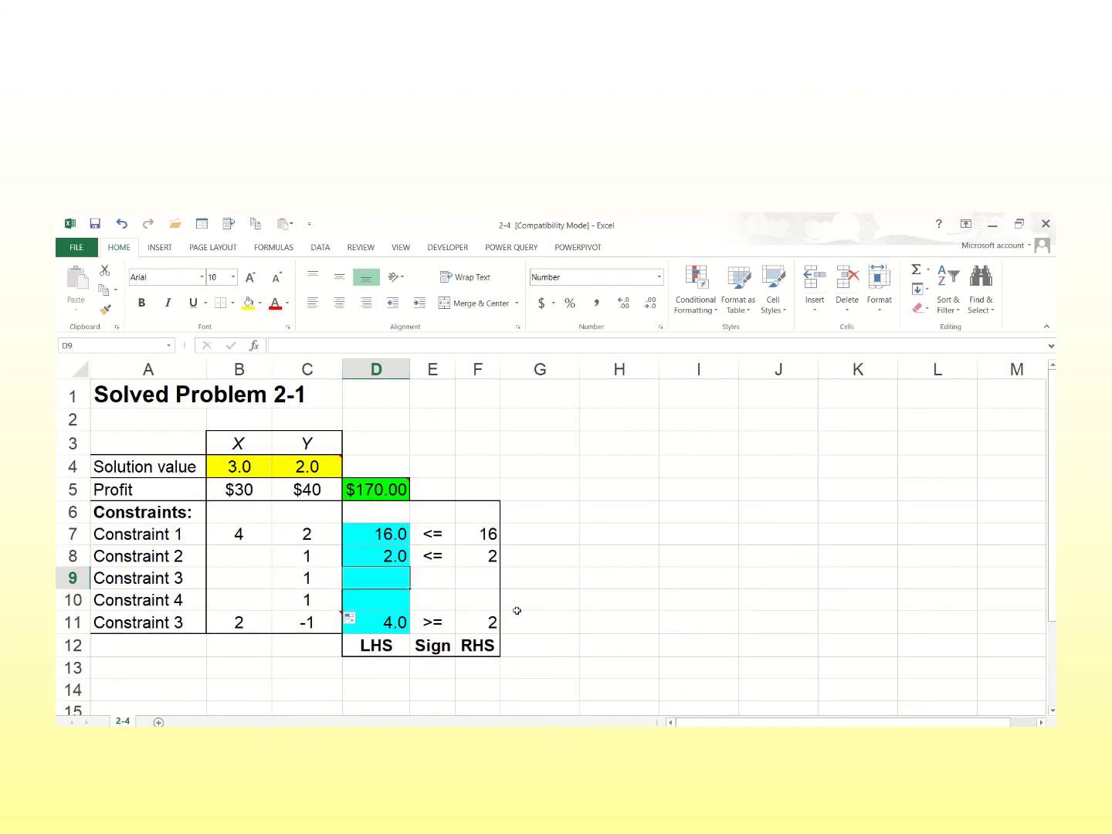
click(397, 560)
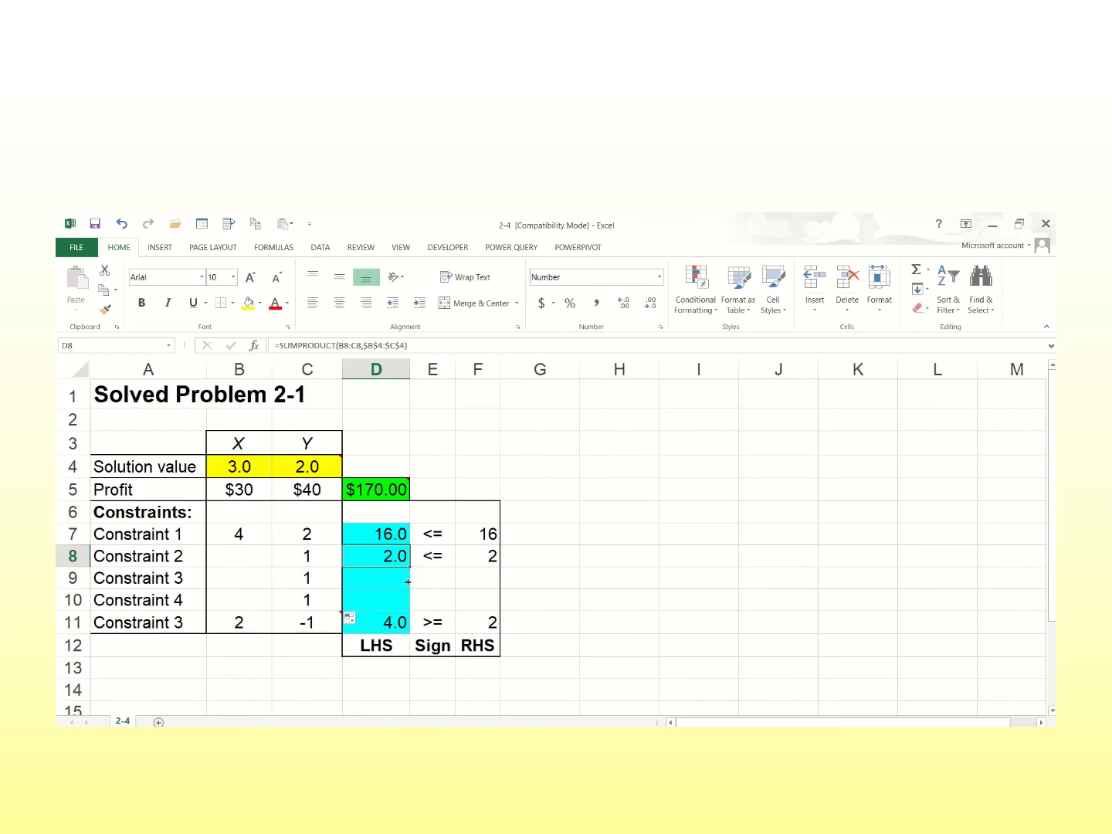
drag(407, 581, 408, 608)
click(442, 561)
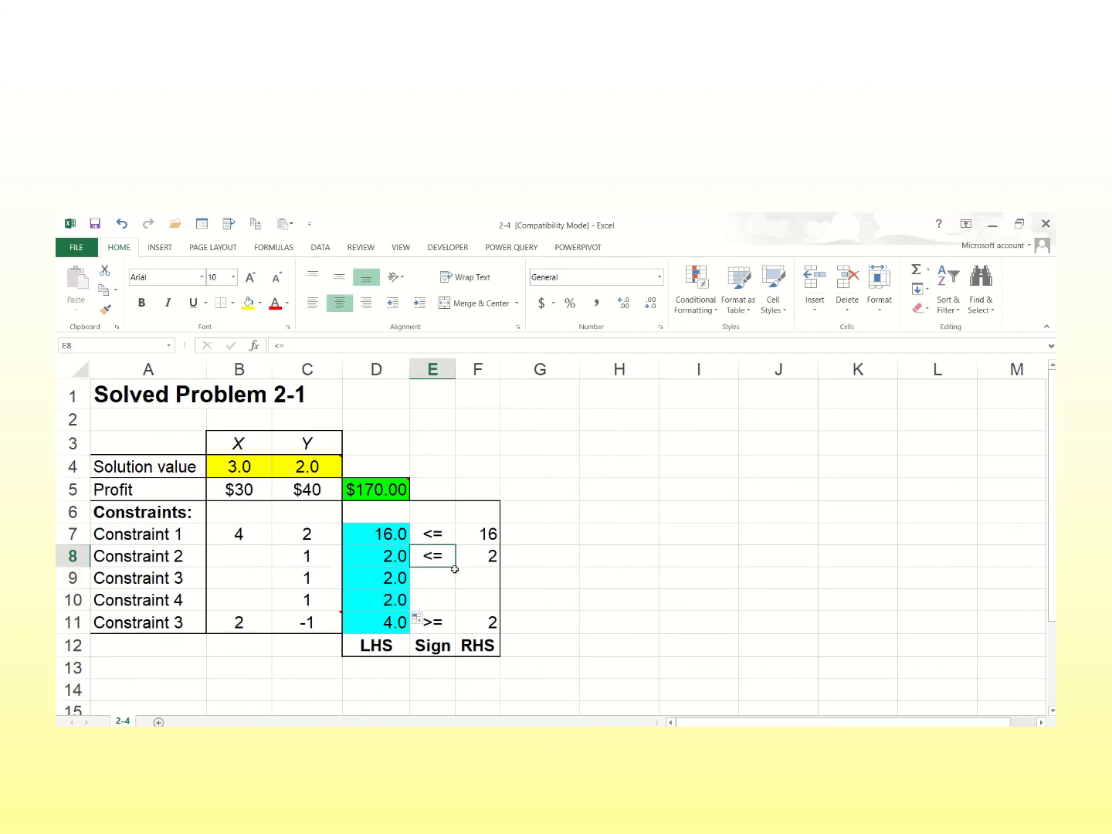
drag(457, 575, 459, 607)
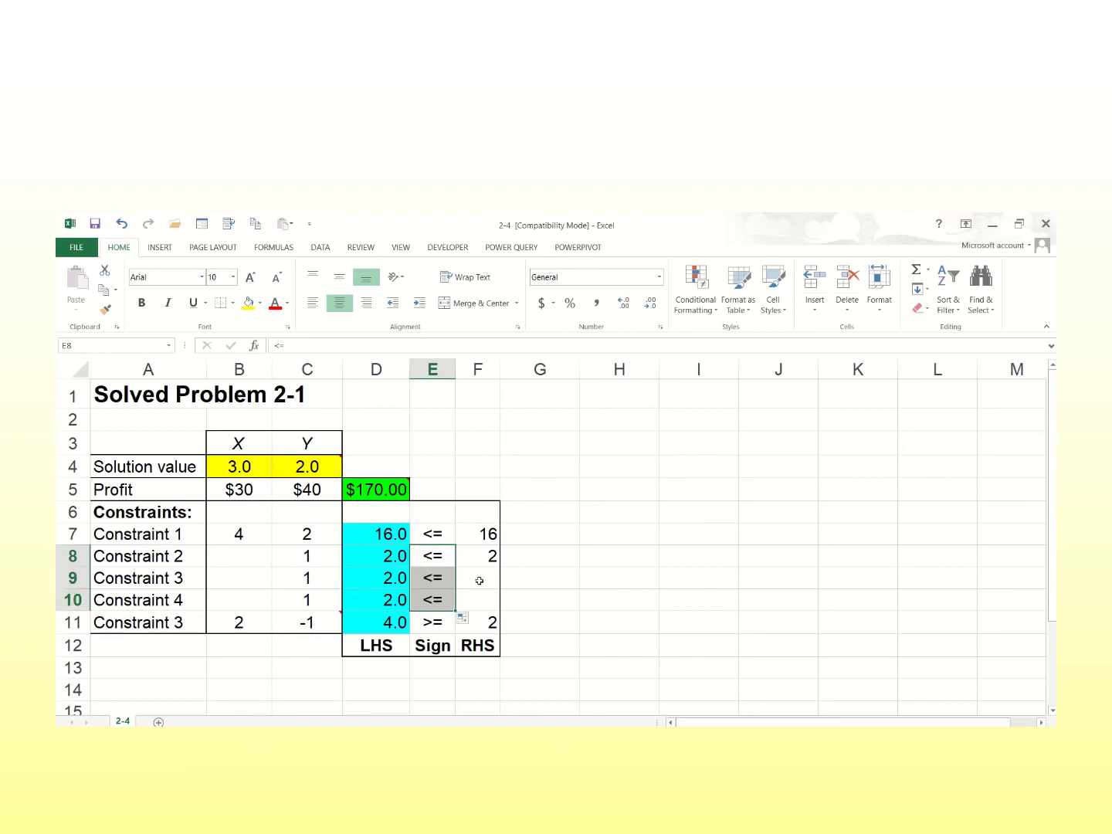
Enter 5 as the right-hand side of both new constraints in F9 and F10.
click(479, 580)
text(5)
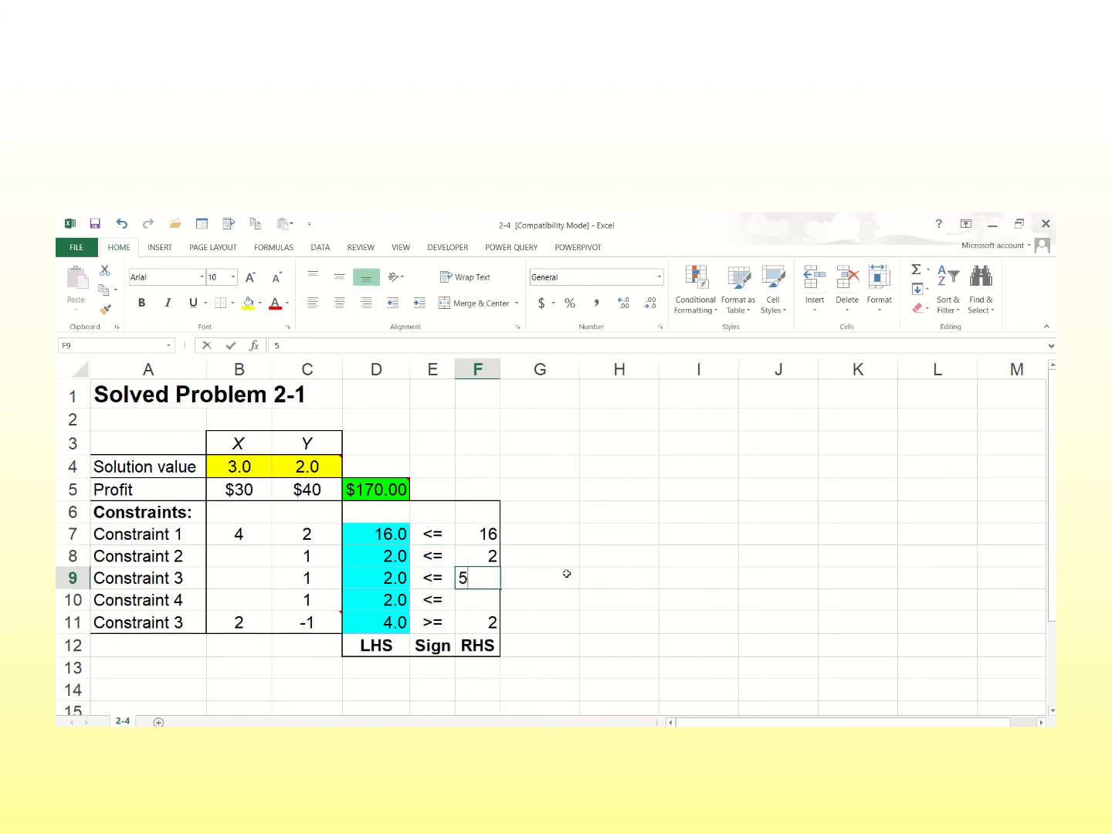
key(Return)
text(5)
key(Left)
Change the sign of Constraint 4 in E10 to >=.
key(Left)
key(Up)
key(Up)
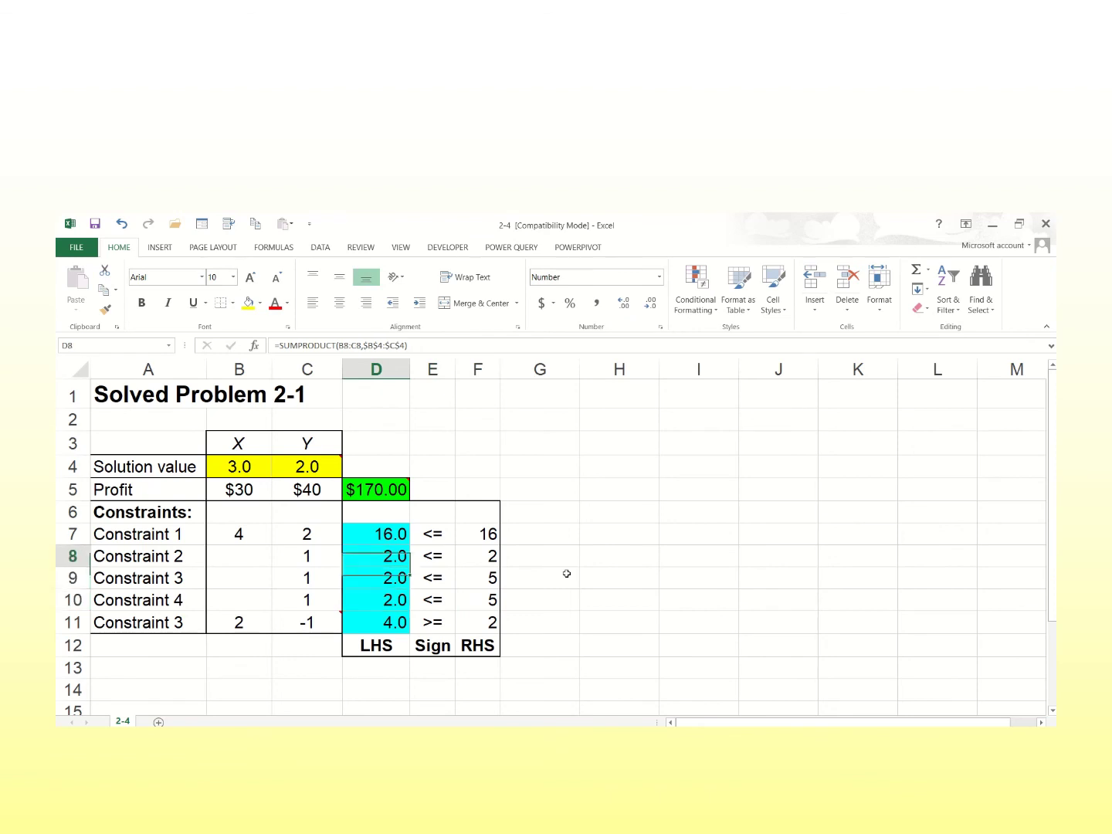
key(Down)
key(Down)
key(Right)
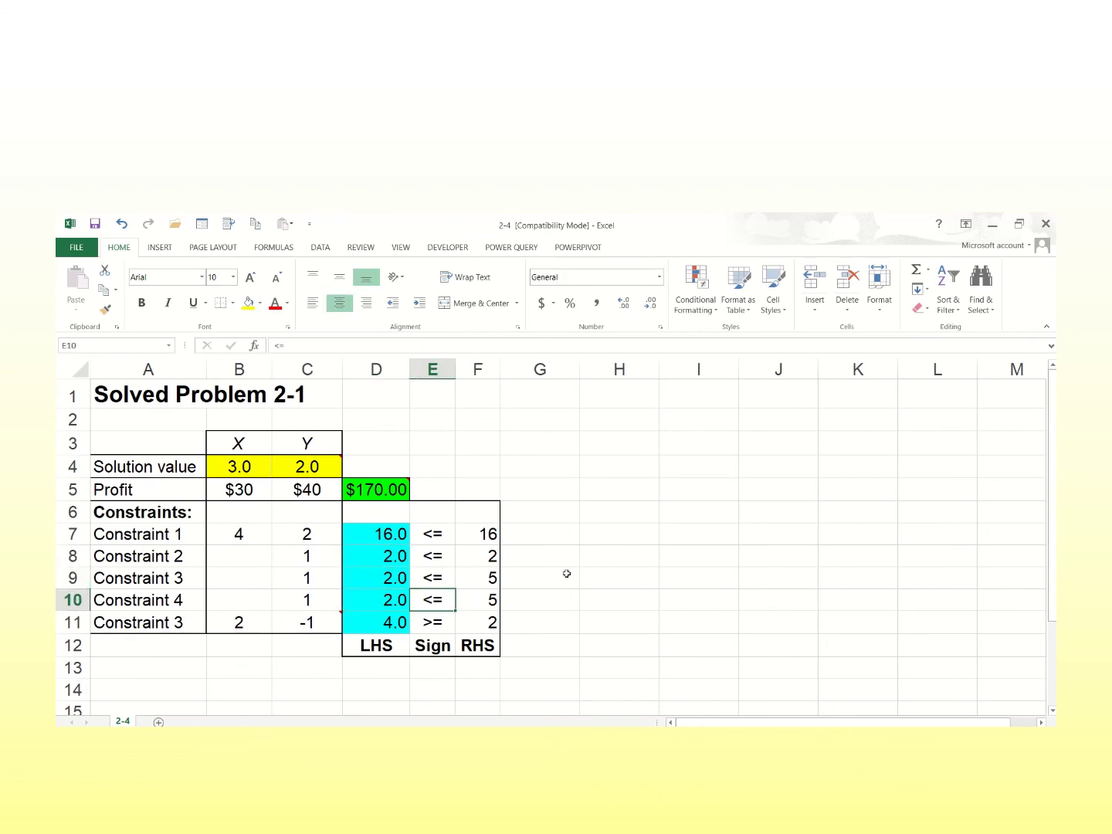
key(Down)
key(Up)
text(>-)
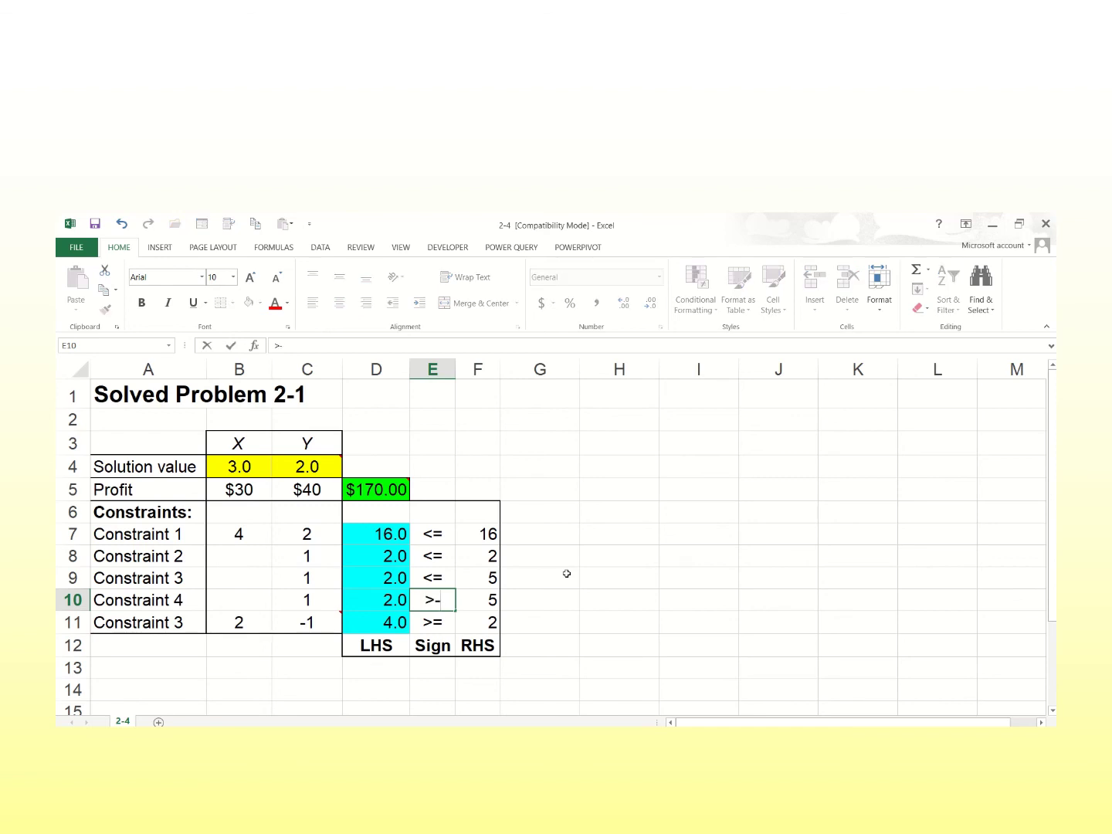
key(Left)
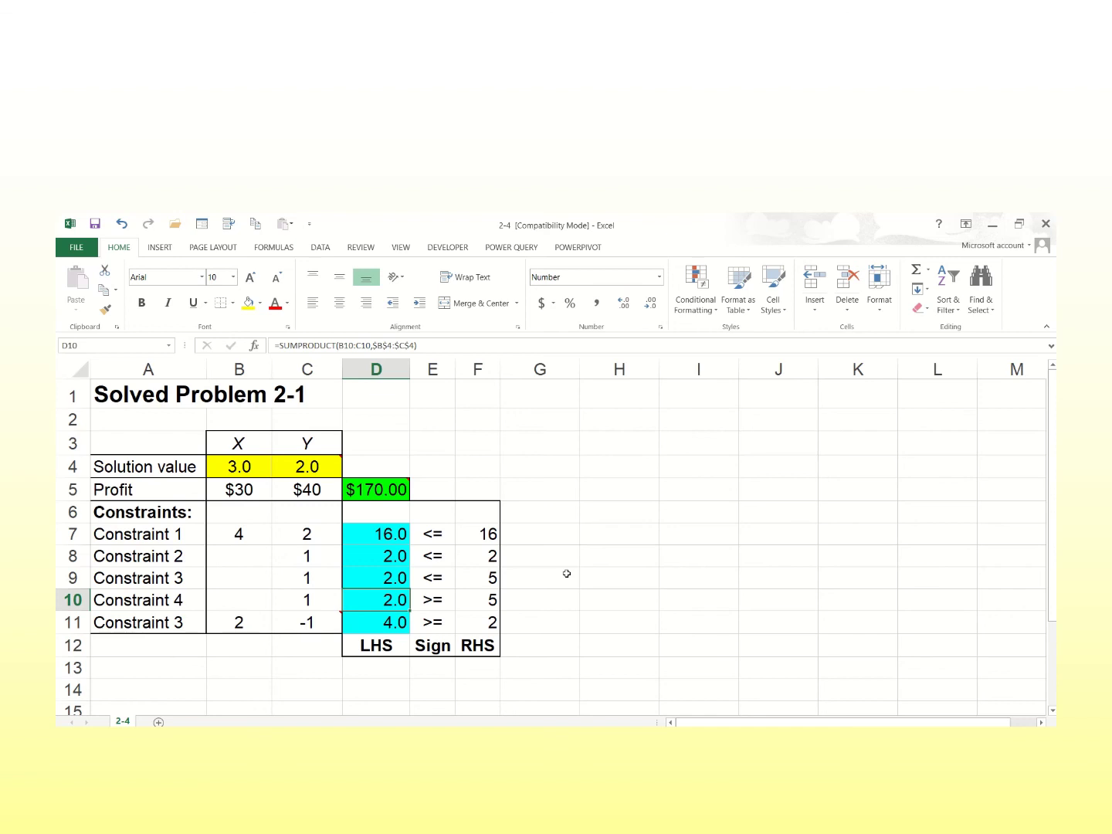
Enter 4 in Constraint 4's LHS cell D10, and give the constraint an X coefficient of 1 with Y left blank.
text(4)
key(Return)
key(Left)
key(Left)
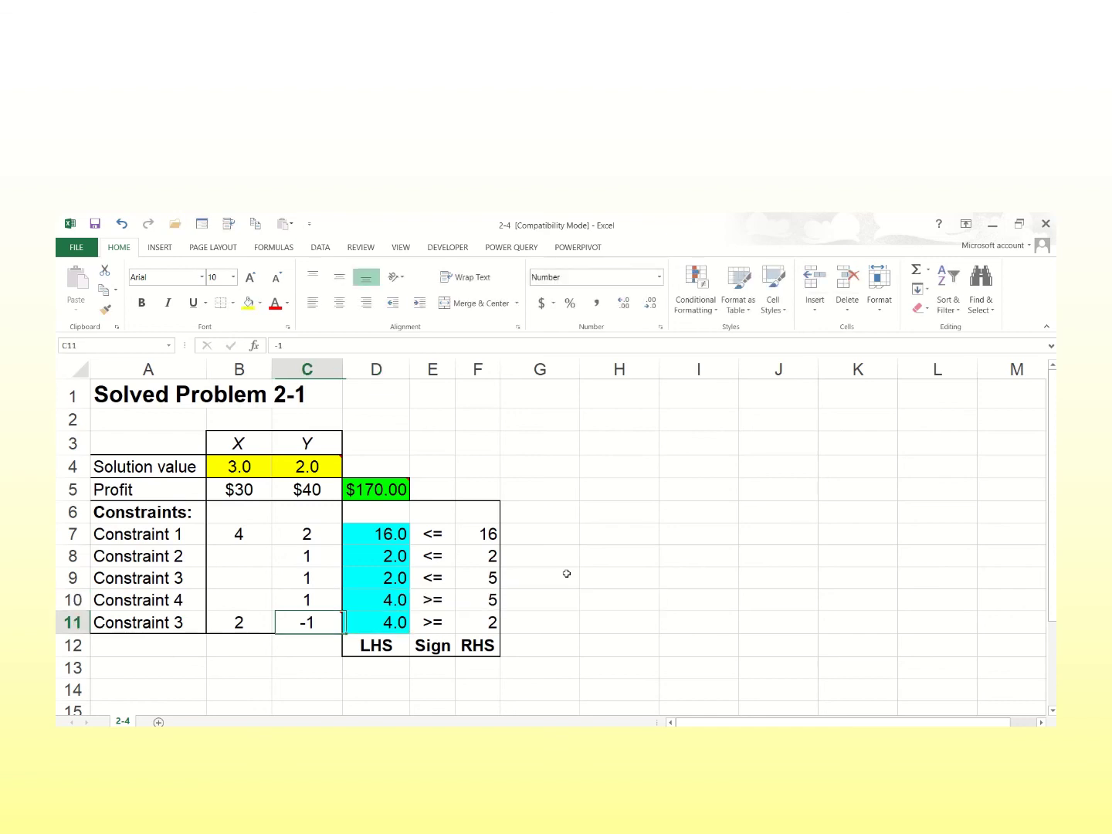
key(Up)
text(1)
key(Tab)
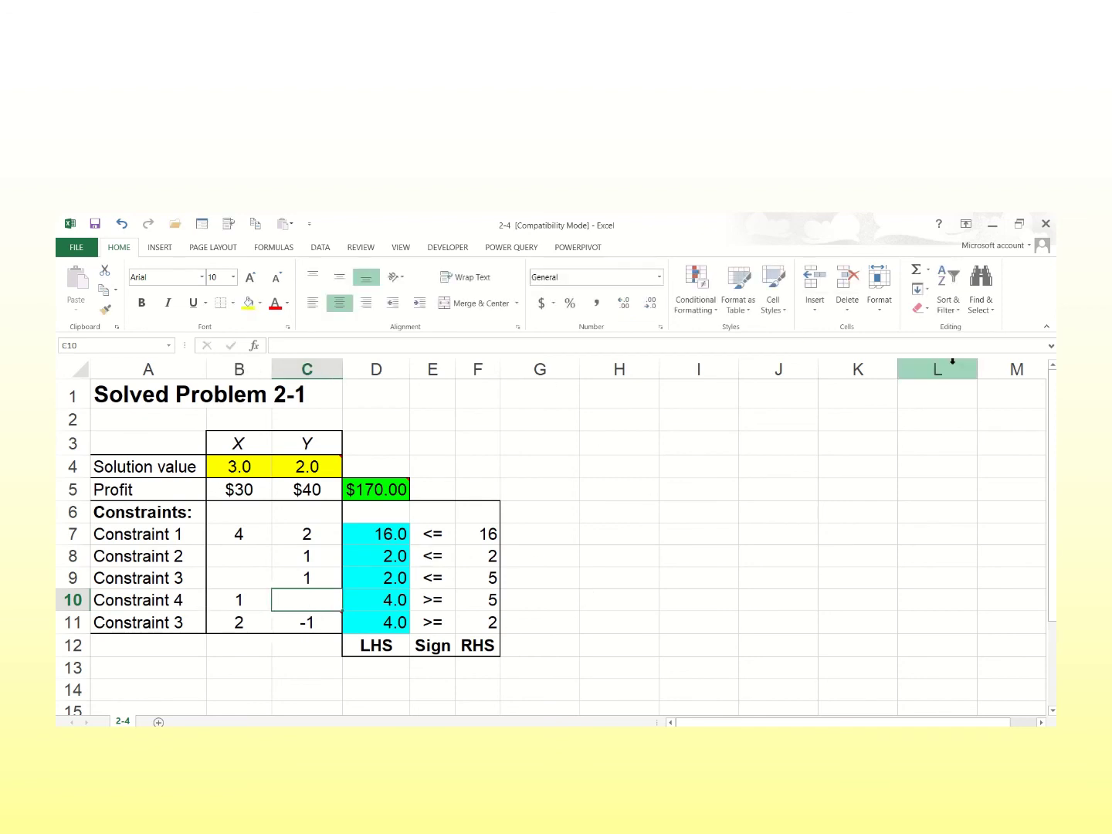
Change Solver's less-than-or-equal constraint to $D$7:$D$9 <= $F$7:$F$9.
click(322, 248)
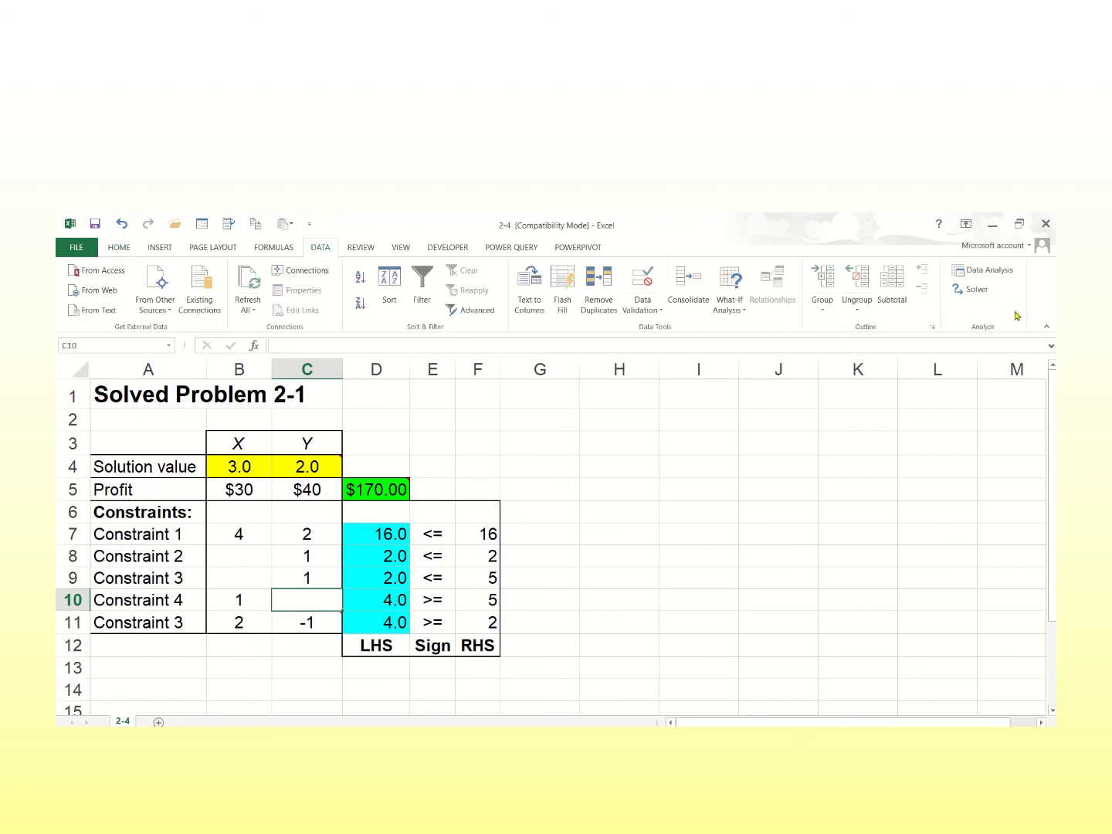
click(975, 289)
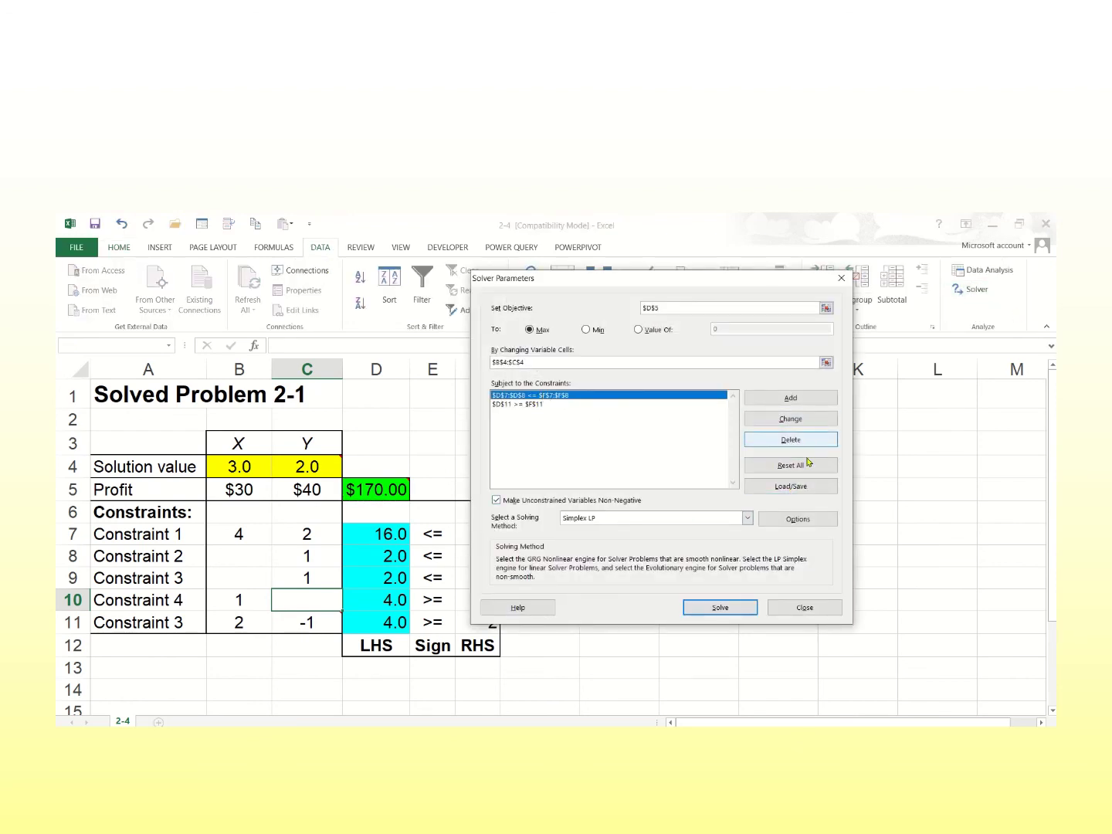
click(807, 420)
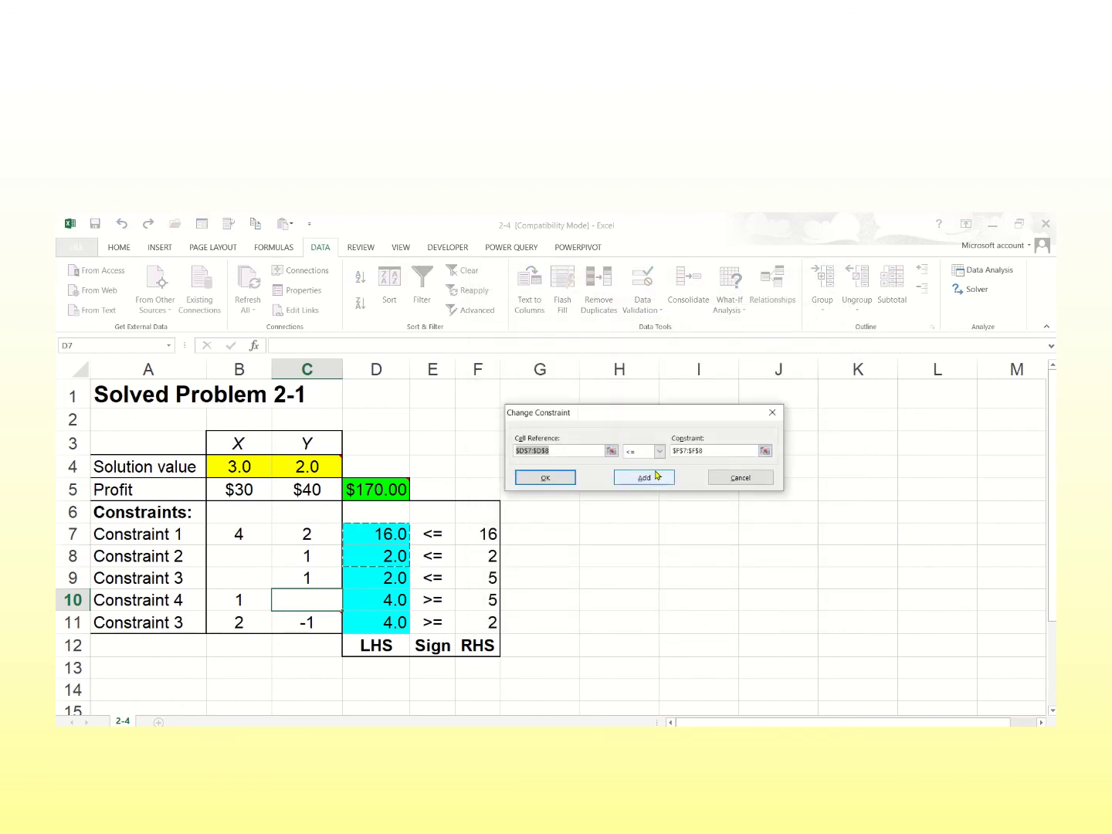
click(610, 450)
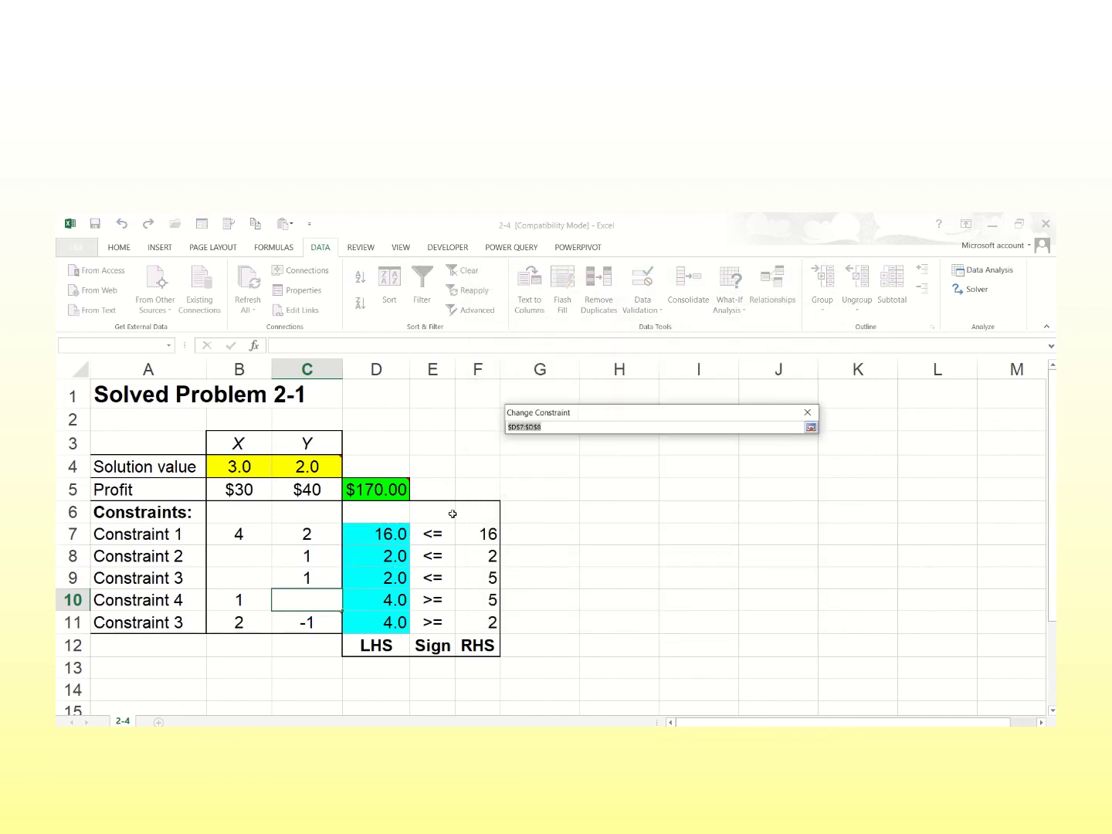
drag(402, 533, 402, 578)
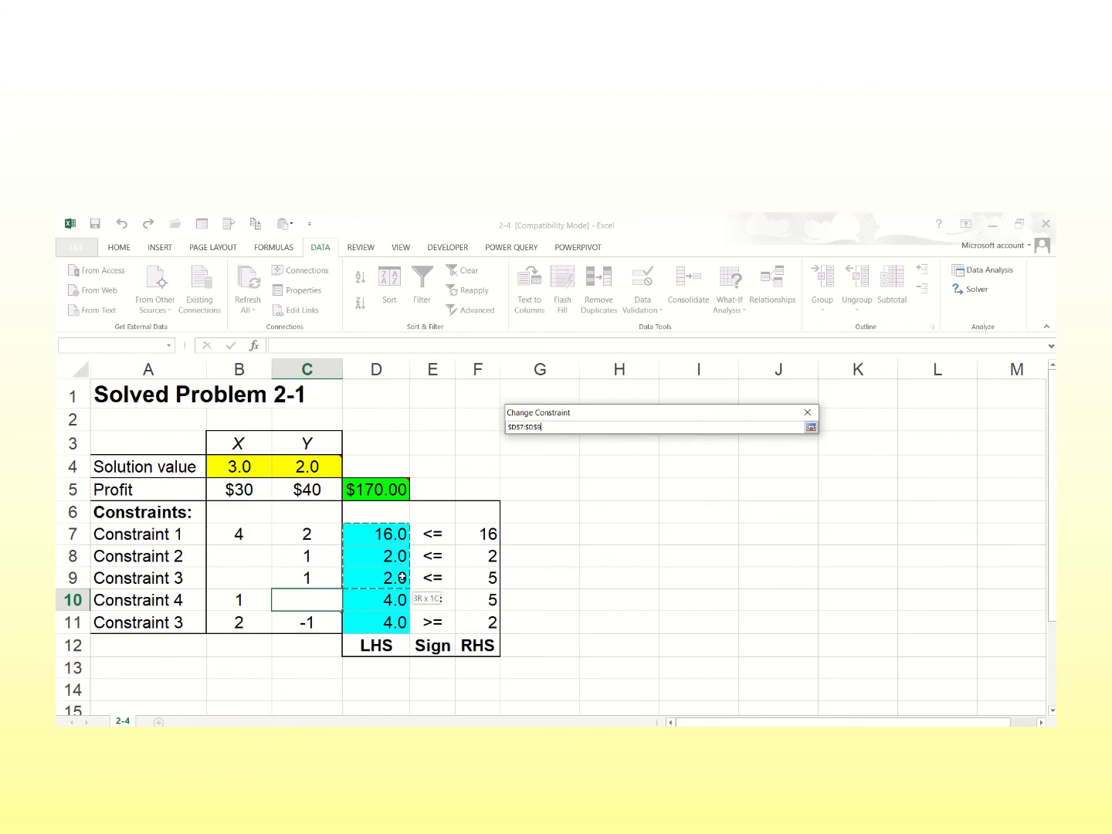
click(810, 427)
click(765, 449)
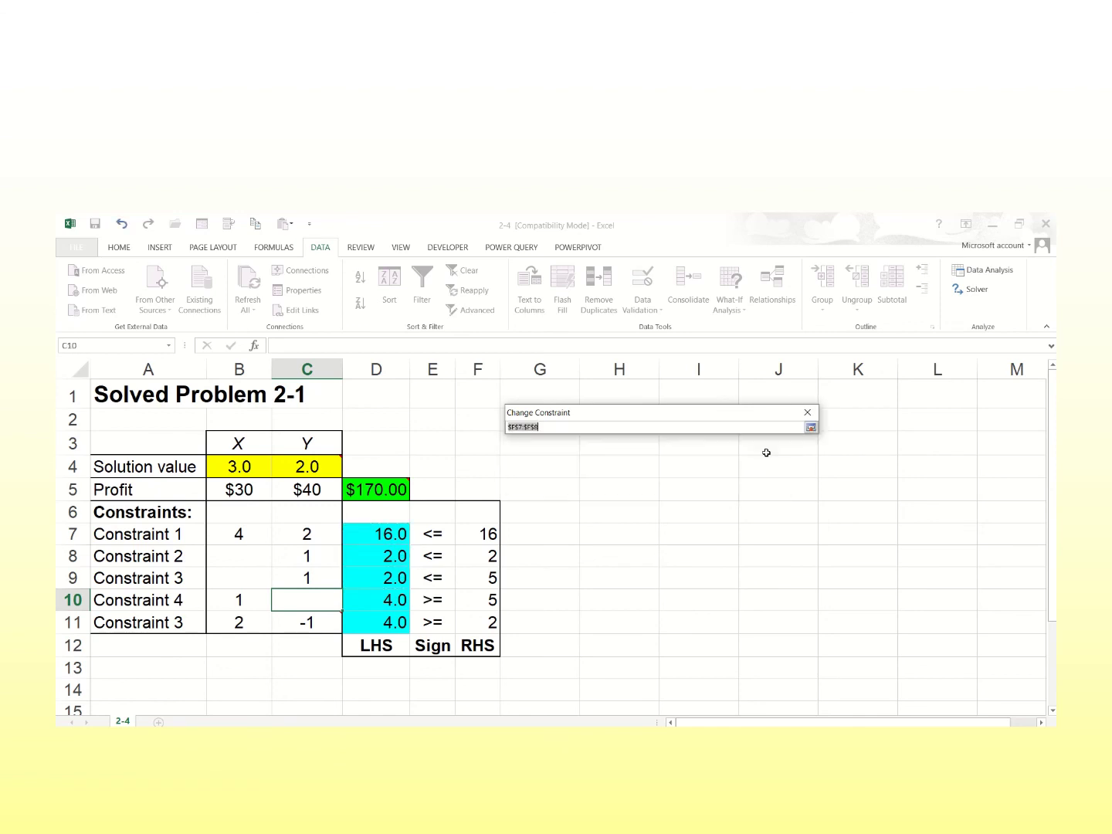
click(485, 533)
drag(485, 533, 485, 578)
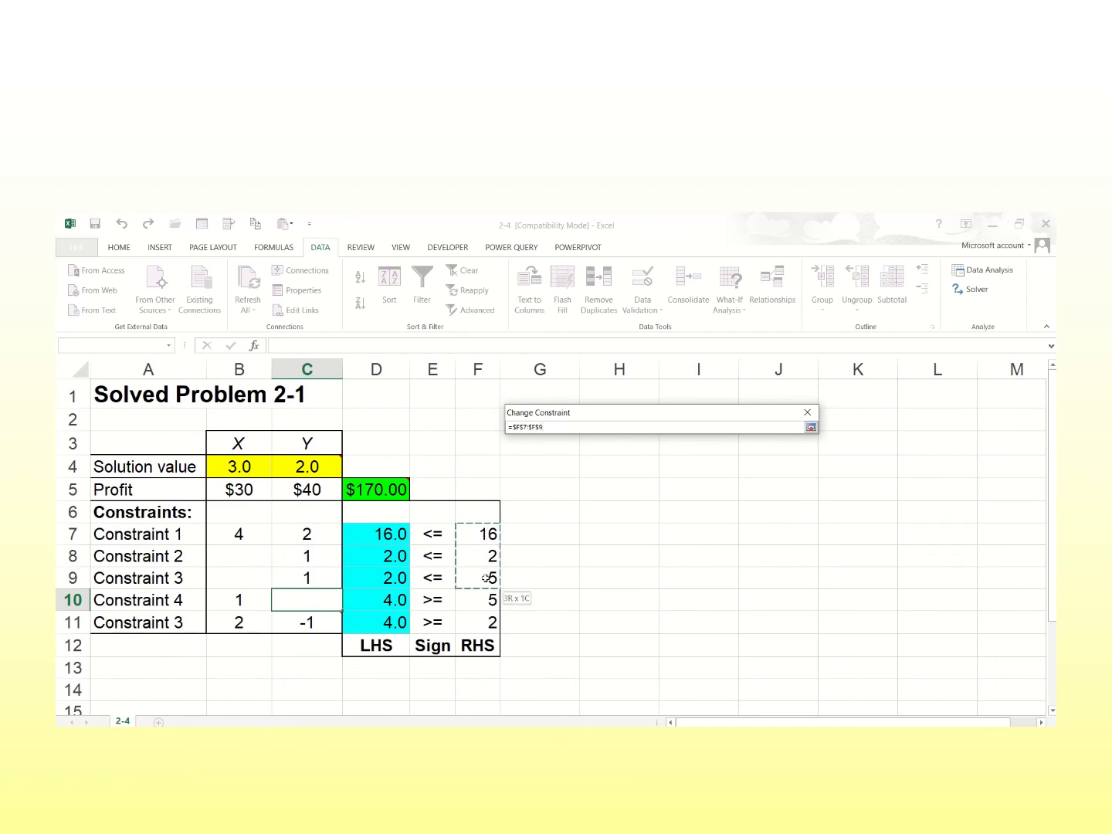
click(810, 428)
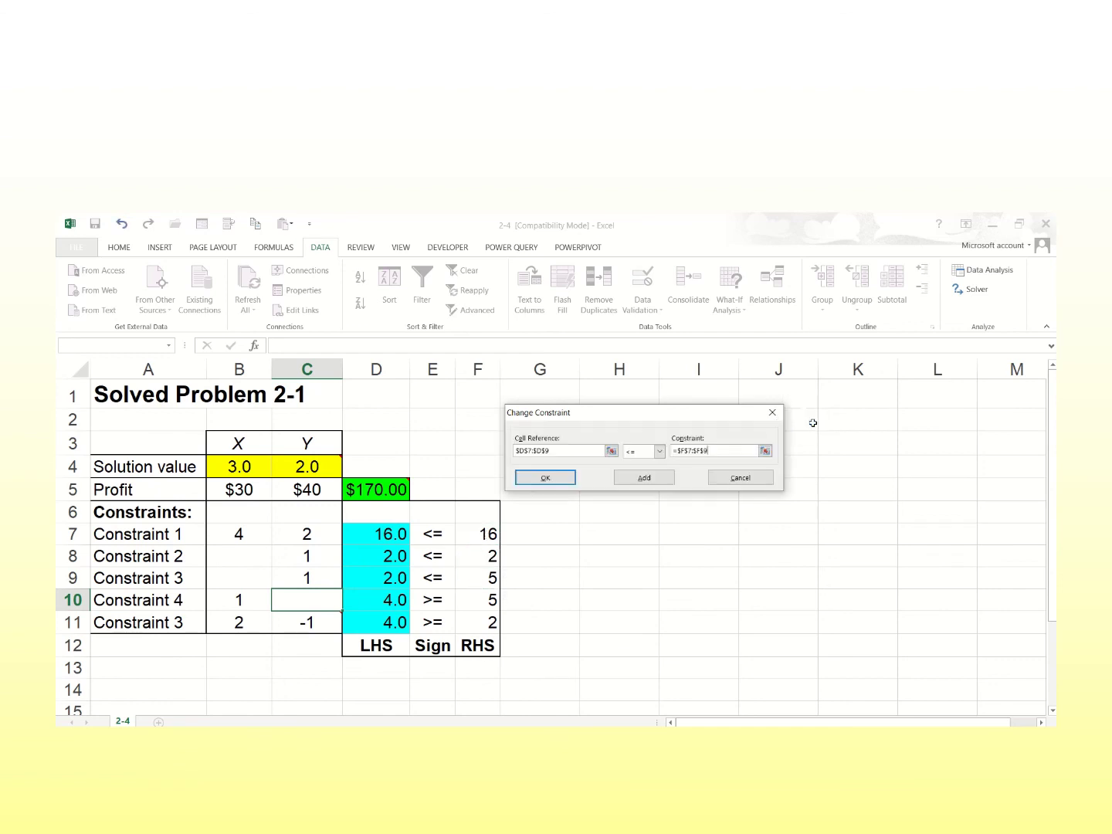
click(546, 477)
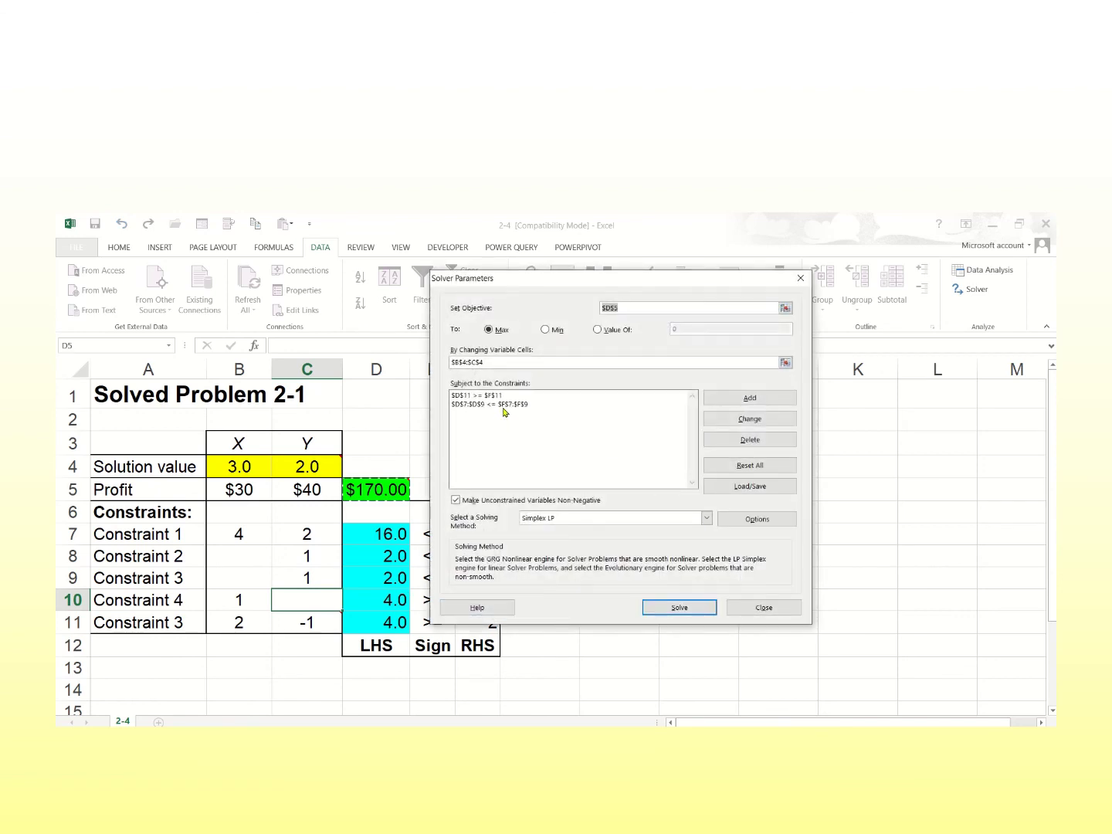
Change Solver's greater-than-or-equal constraint to $D$10:$D$11 >= $F$10:$F$11 and solve the model, keeping the Solver solution.
click(496, 399)
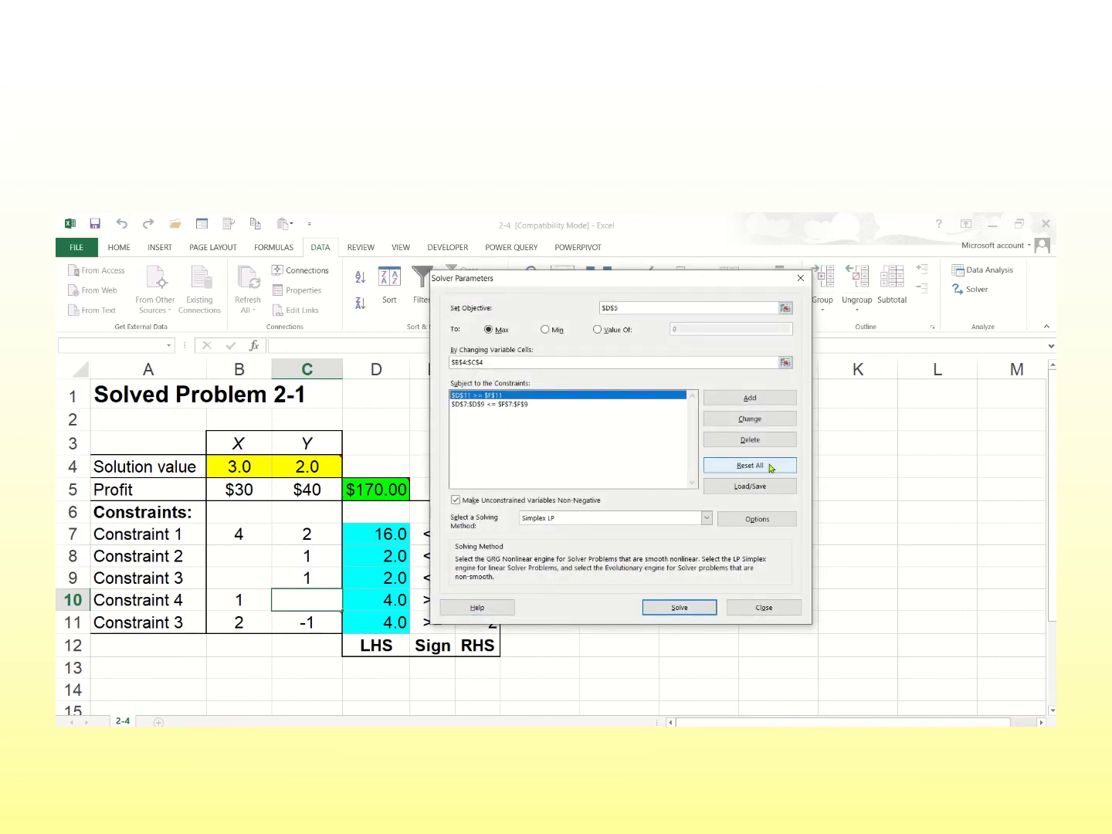
click(769, 417)
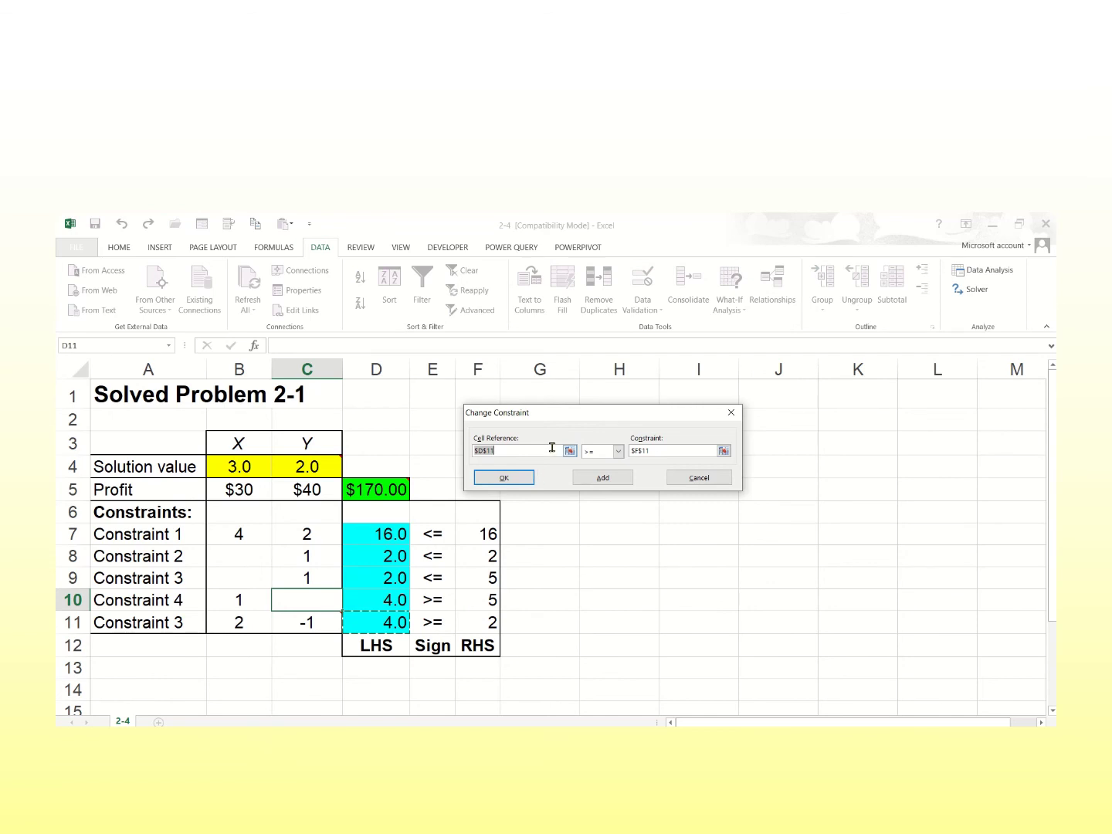
click(571, 452)
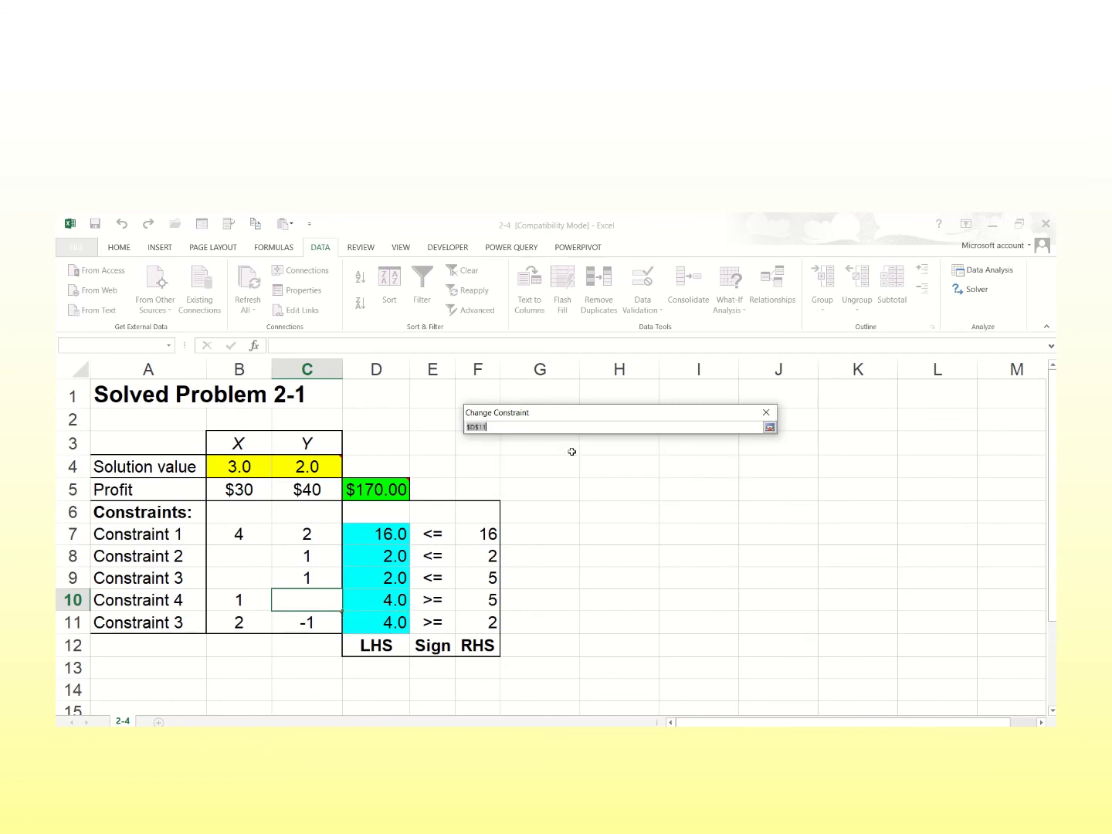
click(377, 602)
drag(377, 601, 398, 622)
click(769, 428)
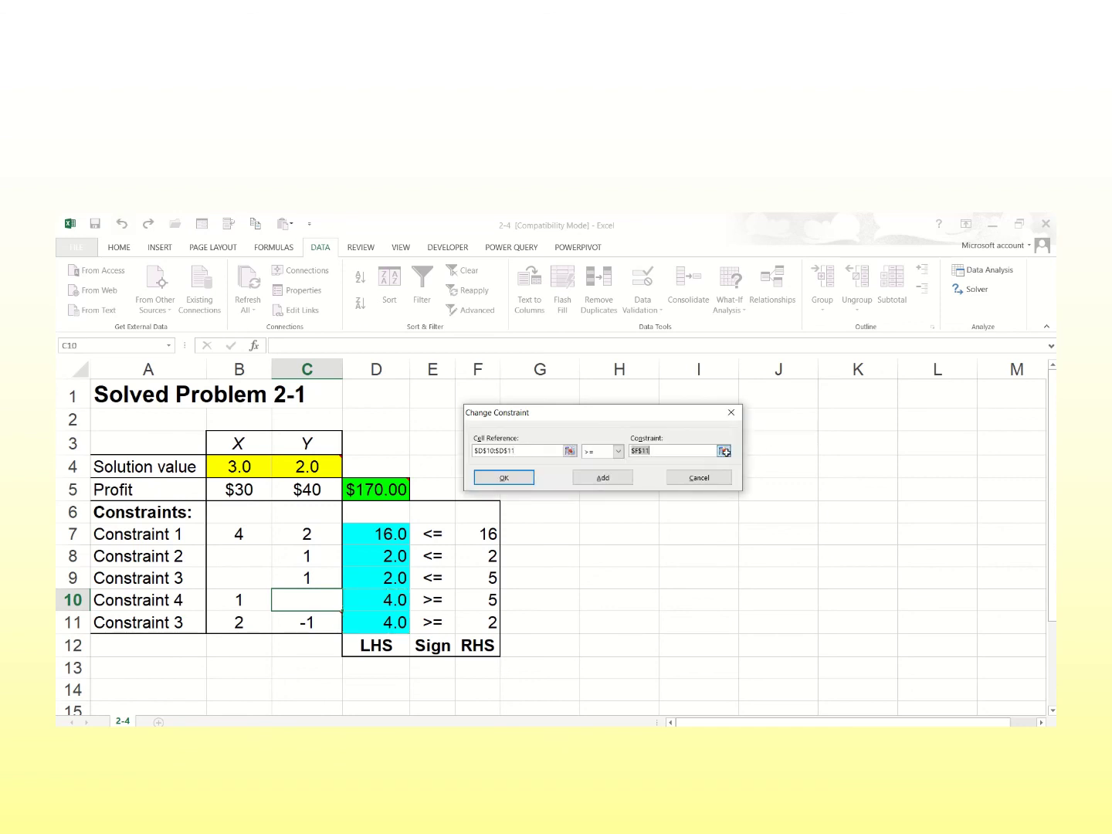
click(724, 451)
drag(477, 598, 480, 622)
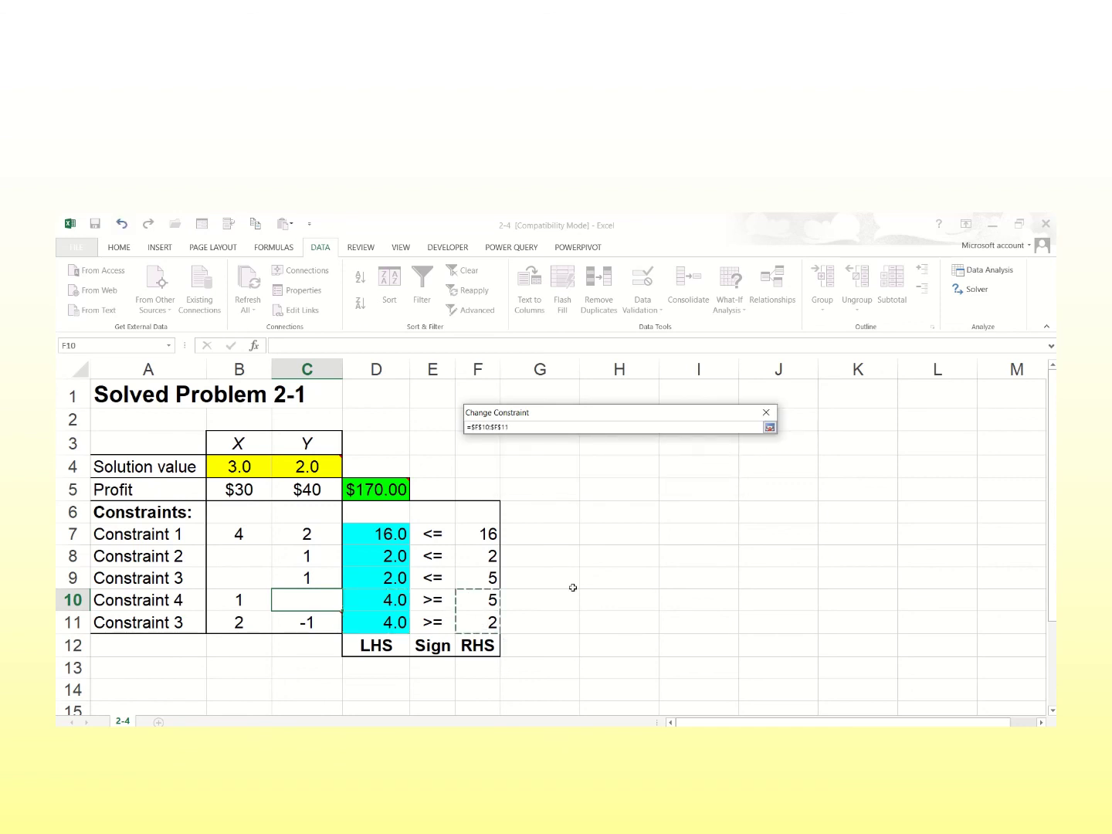
click(770, 427)
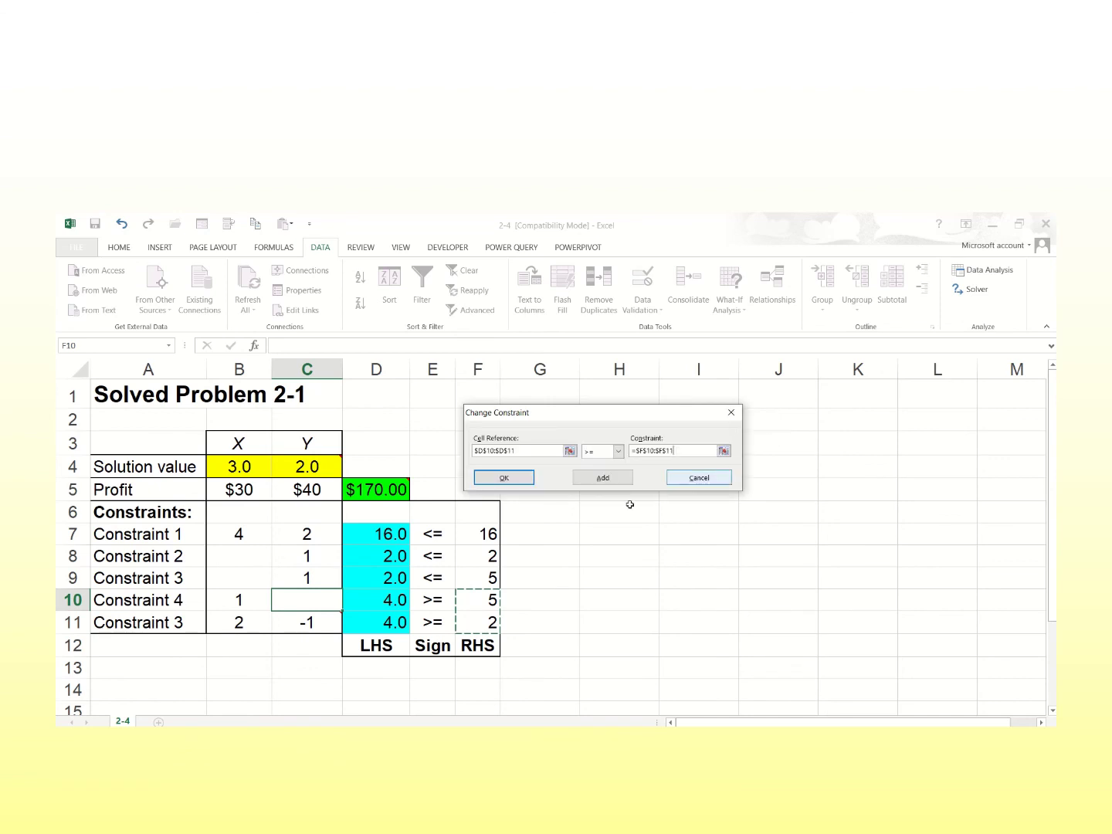
click(513, 472)
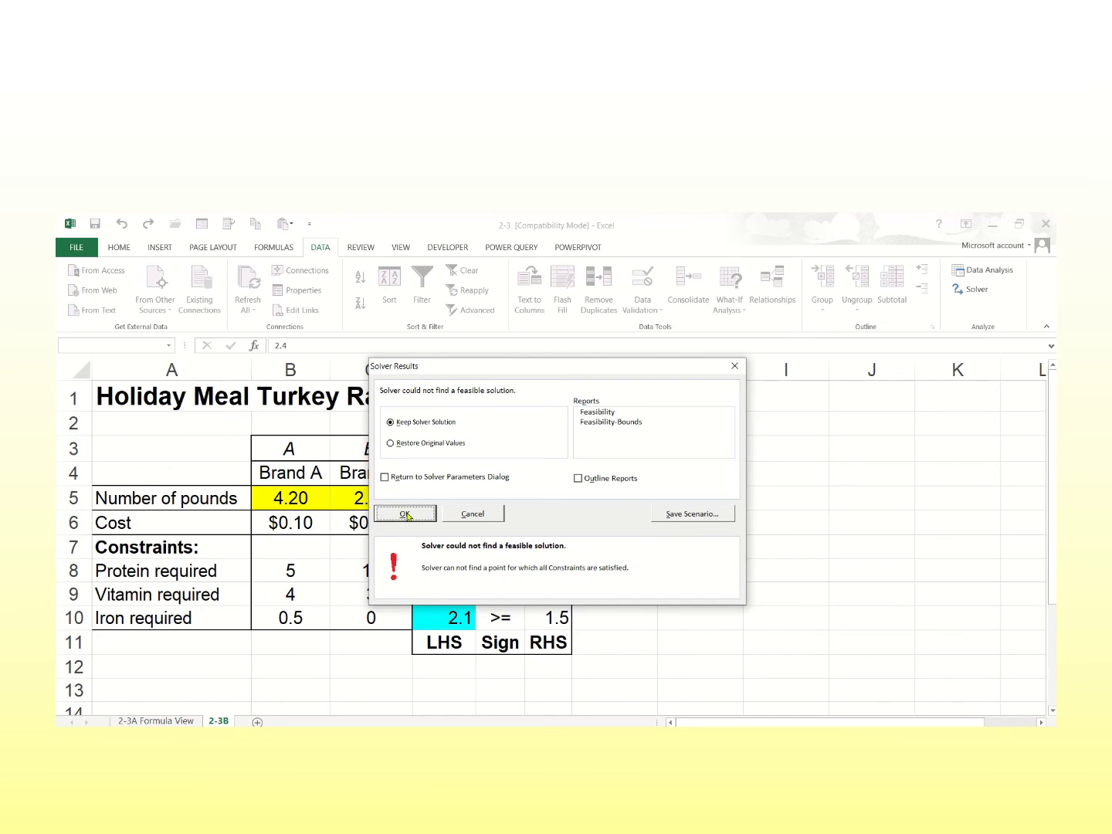
click(407, 514)
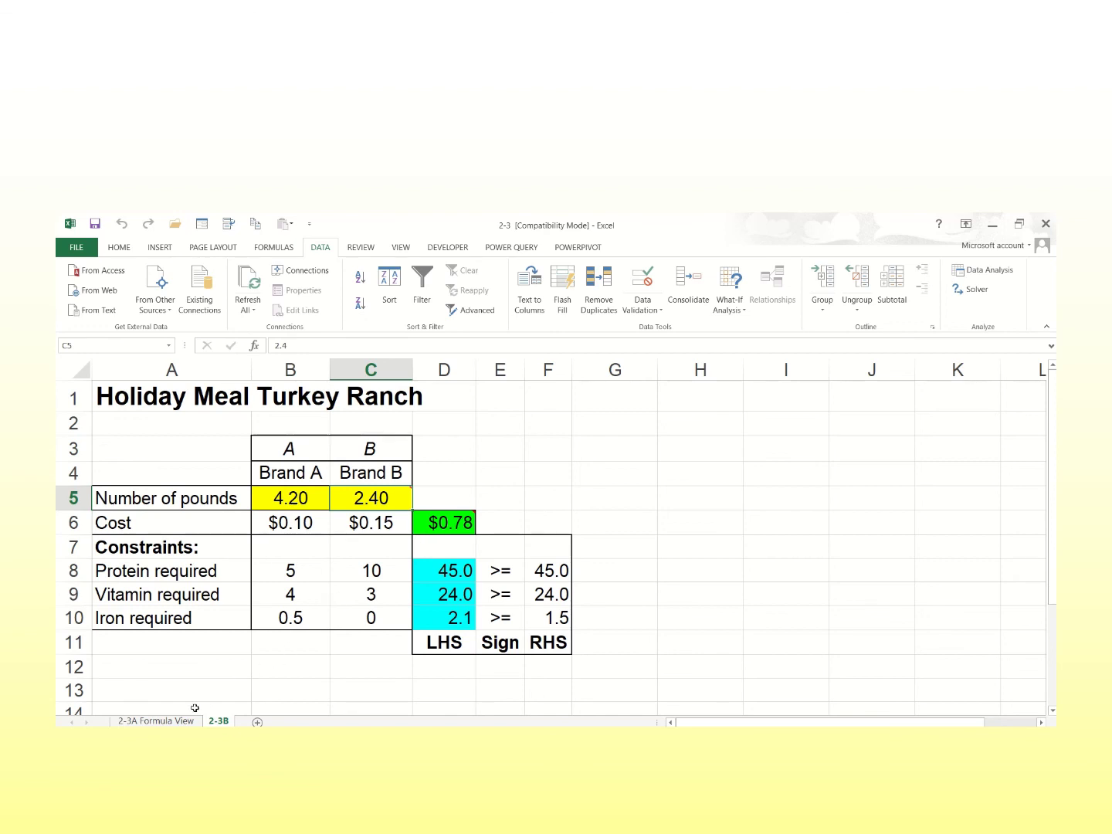
Review the 2-3A Formula View sheet of the Holiday Meal Turkey Ranch workbook and return to cell E10 of workbook 2-4.
click(158, 721)
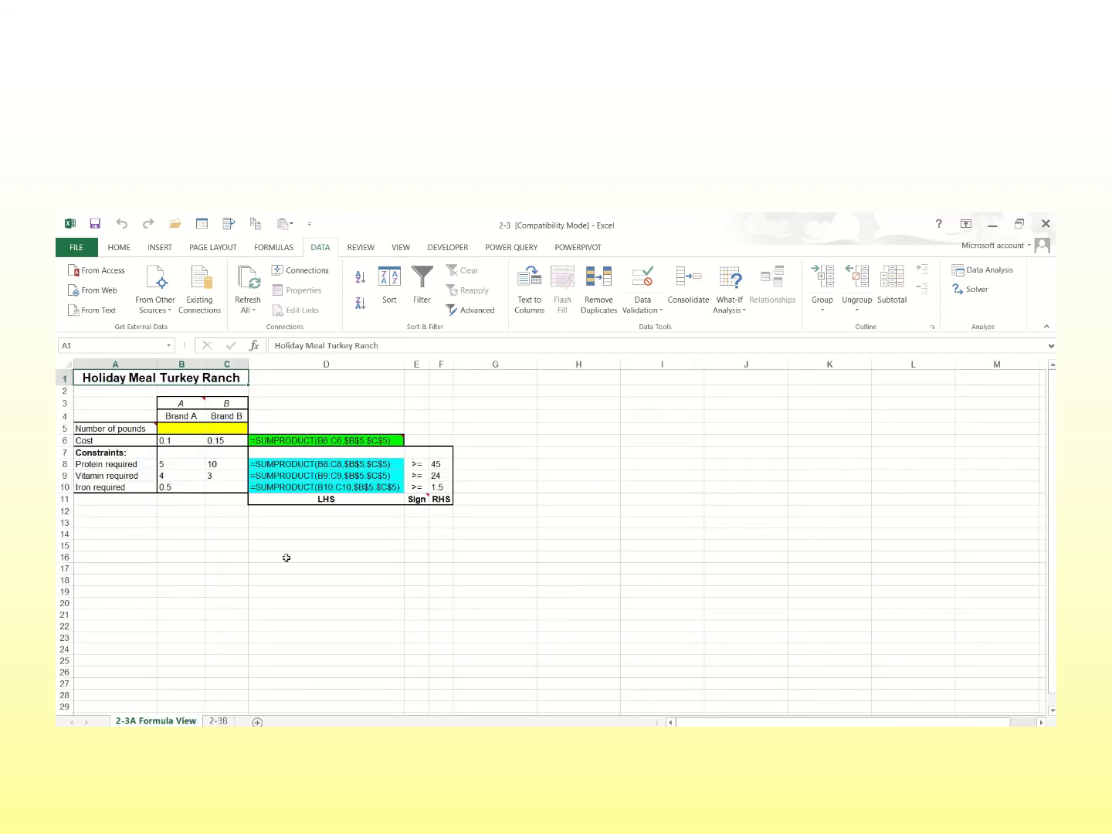
click(219, 721)
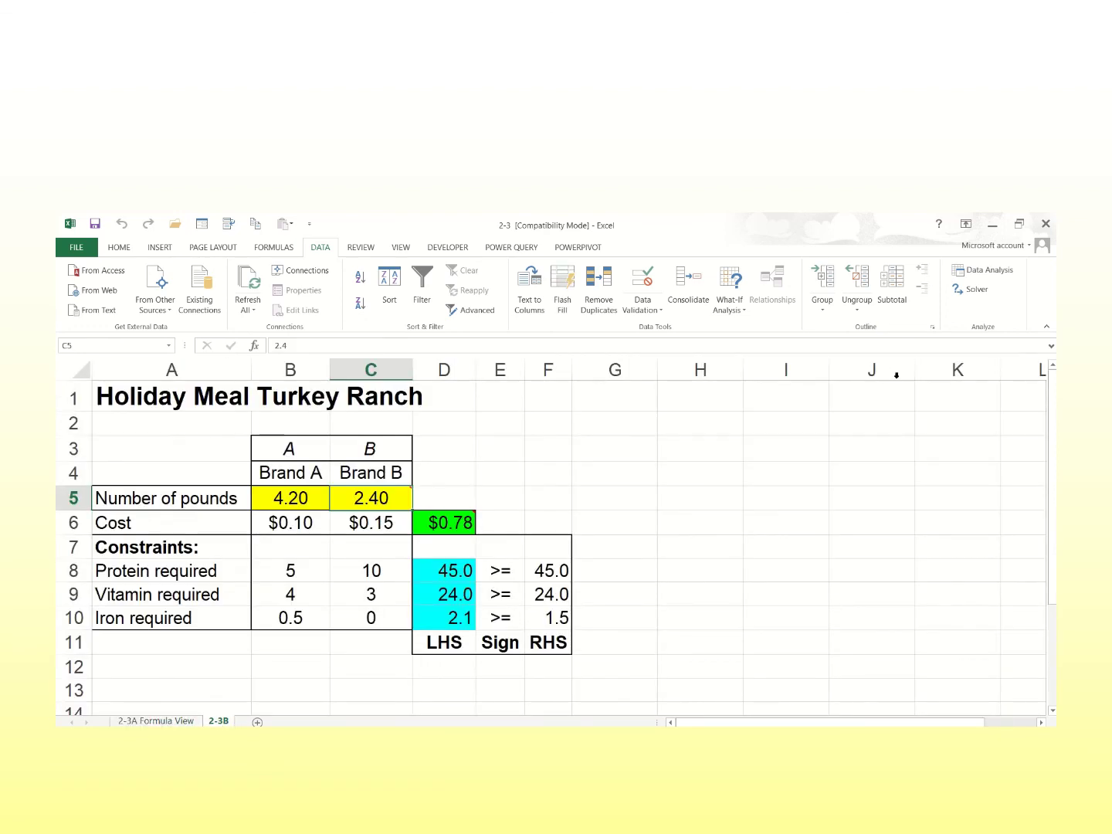
click(996, 226)
click(452, 608)
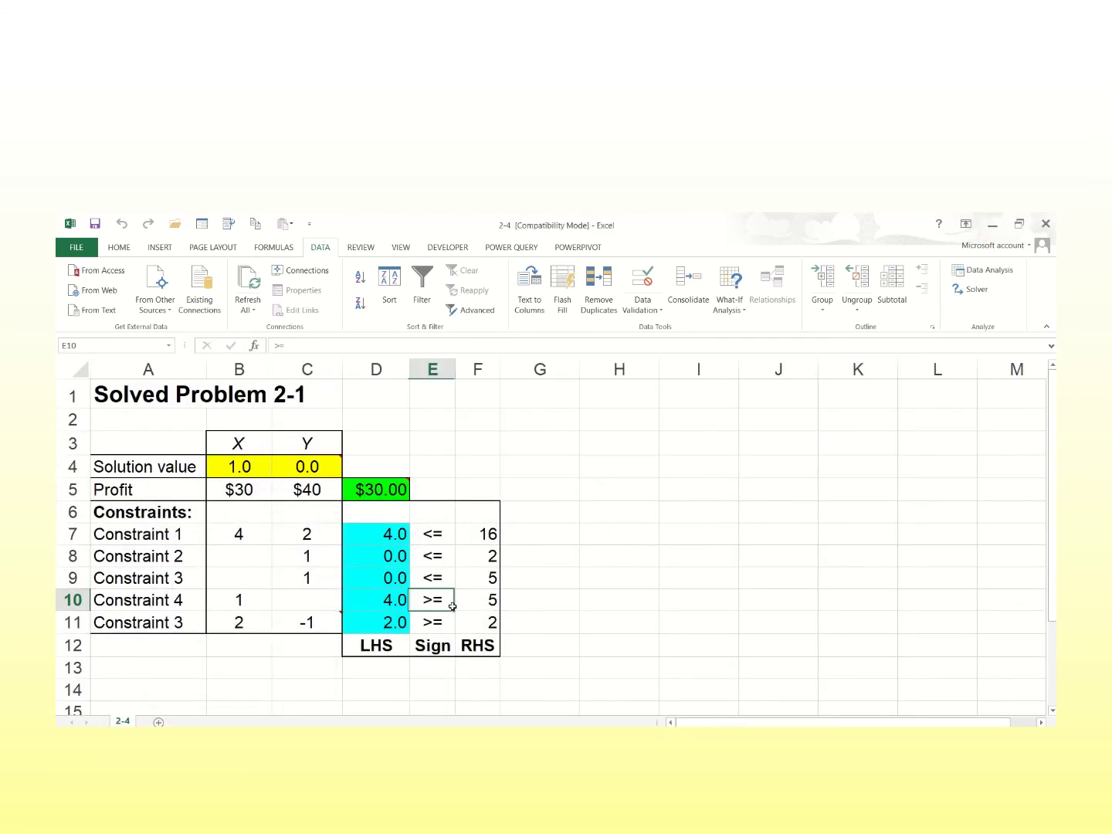
Solve the model again with Simplex LP, dismiss the results, and inspect the Y coefficient and right-hand side of Constraint 3 in row 9.
click(972, 289)
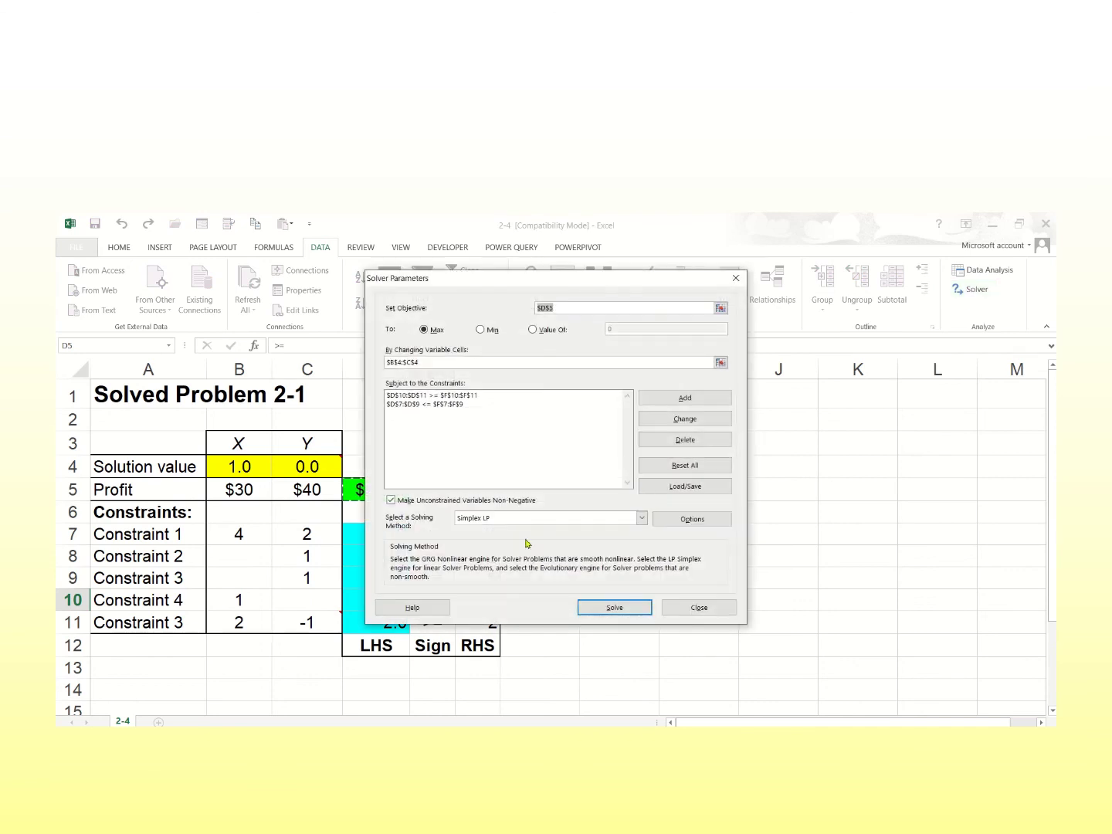
click(614, 609)
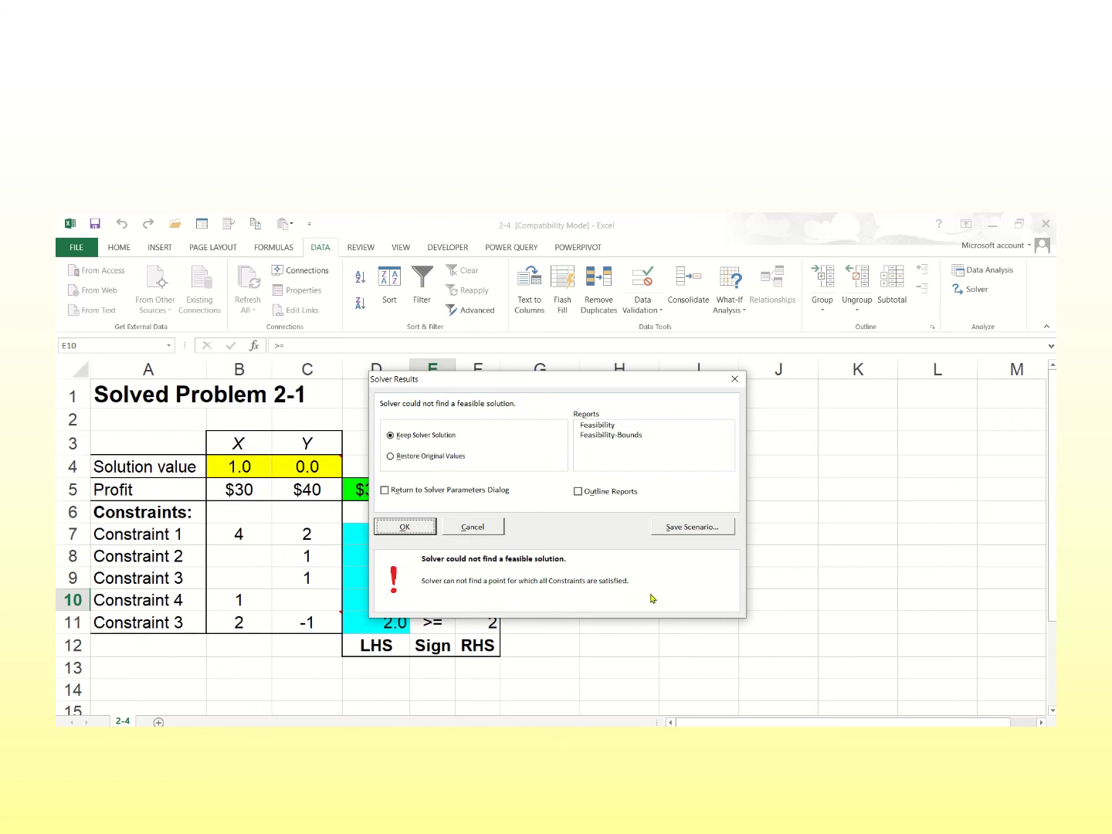
click(735, 379)
click(319, 576)
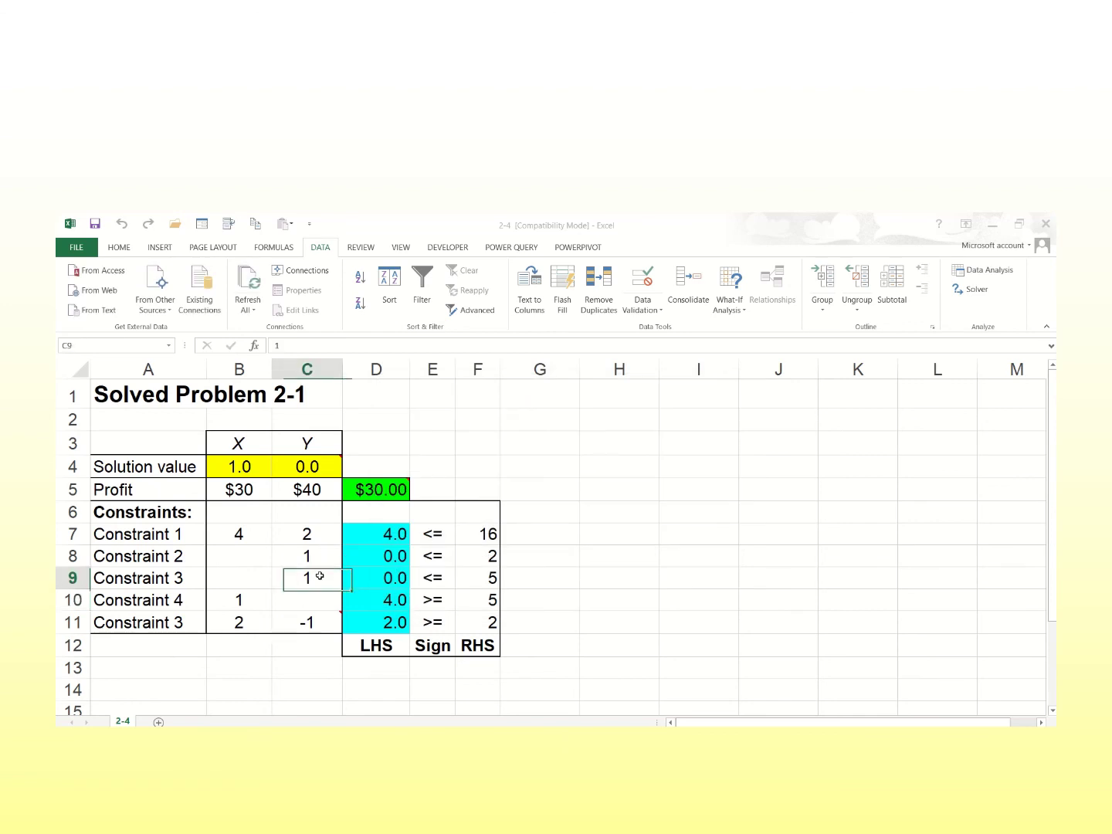
click(492, 579)
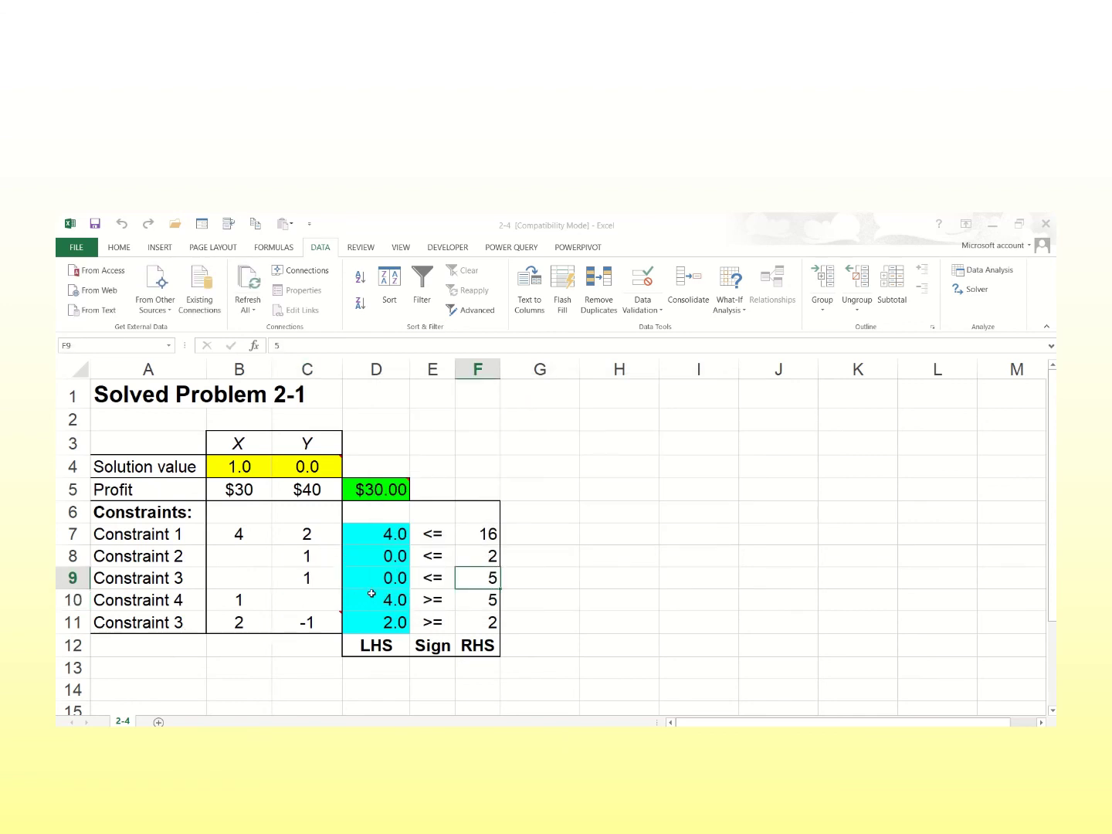